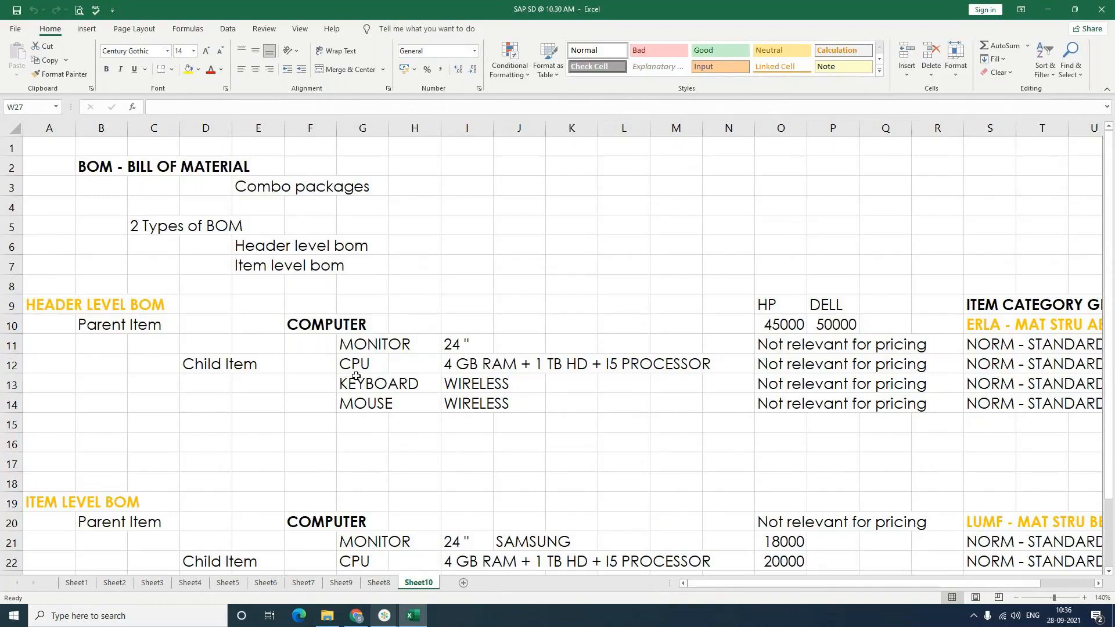
Step: Highlight the not-relevant-for-pricing notes and the four child prices totalling 41000 for both COMPUTER BOMs
{"action": "left_click", "coordinate": [317, 324]}
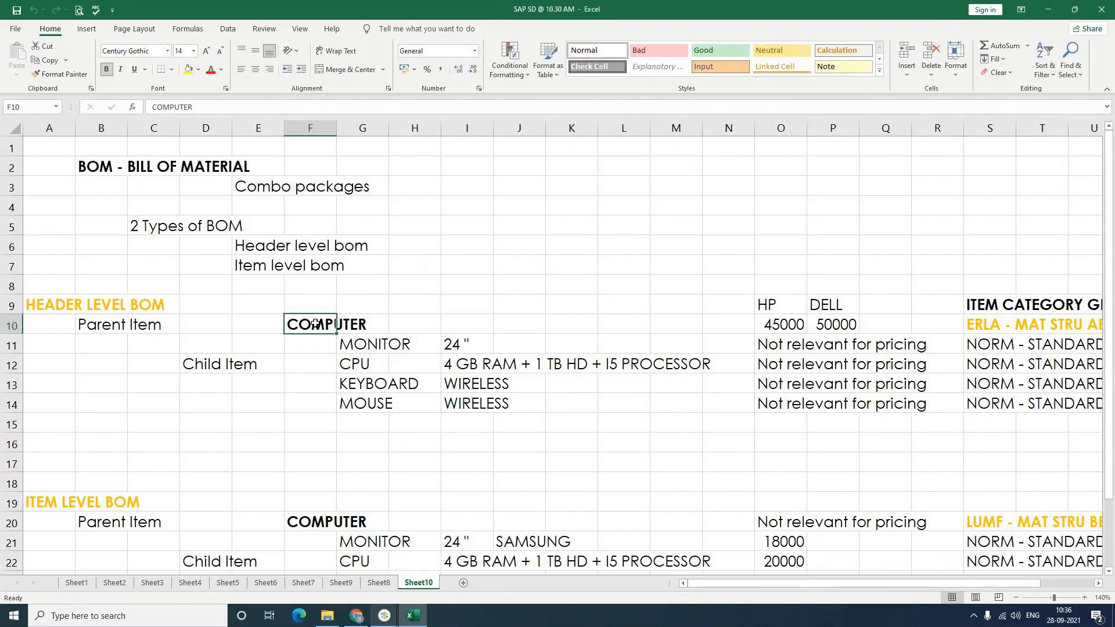
{"action": "left_click", "coordinate": [771, 347]}
{"action": "left_click_drag", "start_coordinate": [771, 347], "coordinate": [787, 409]}
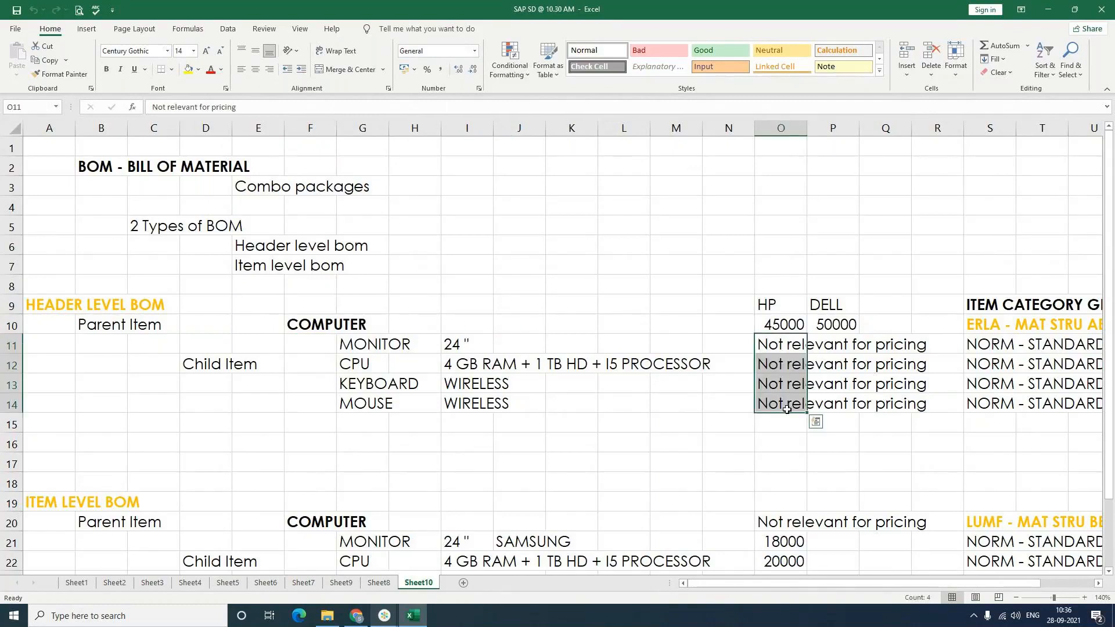
{"action": "left_click", "coordinate": [768, 469]}
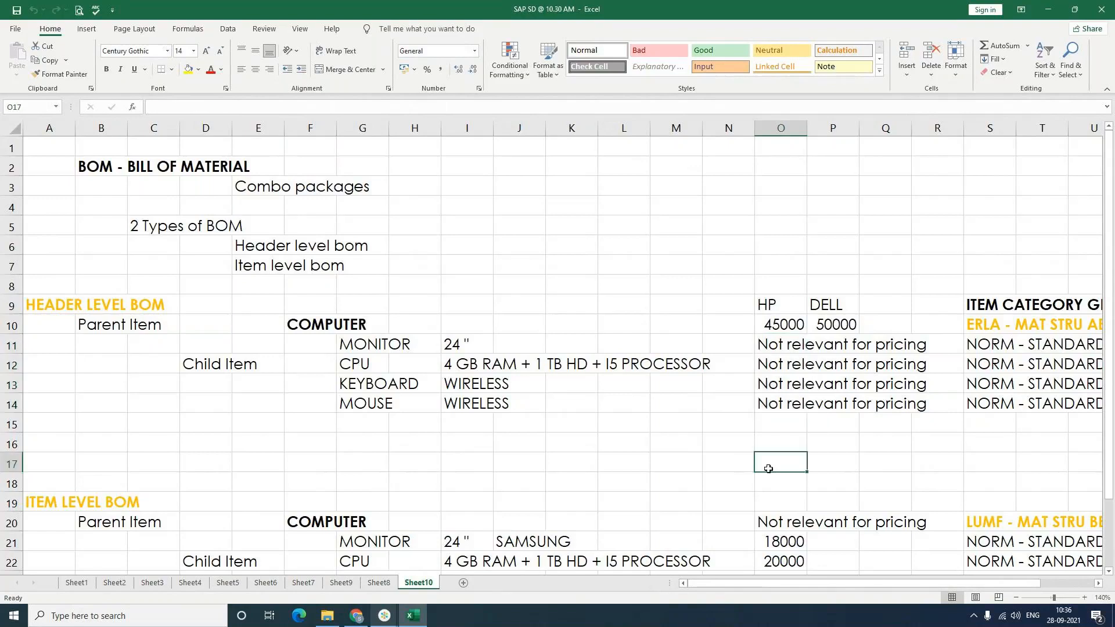
{"action": "scroll", "coordinate": [767, 467], "scroll_direction": "down", "scroll_amount": 2}
{"action": "left_click", "coordinate": [317, 405]}
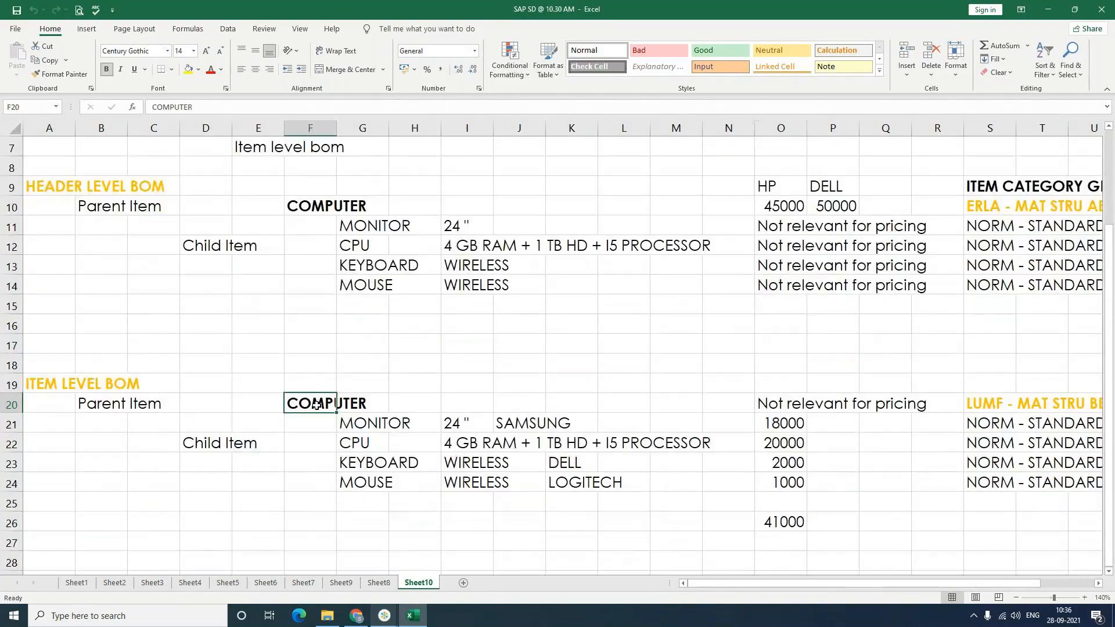
{"action": "left_click_drag", "start_coordinate": [762, 404], "coordinate": [897, 407]}
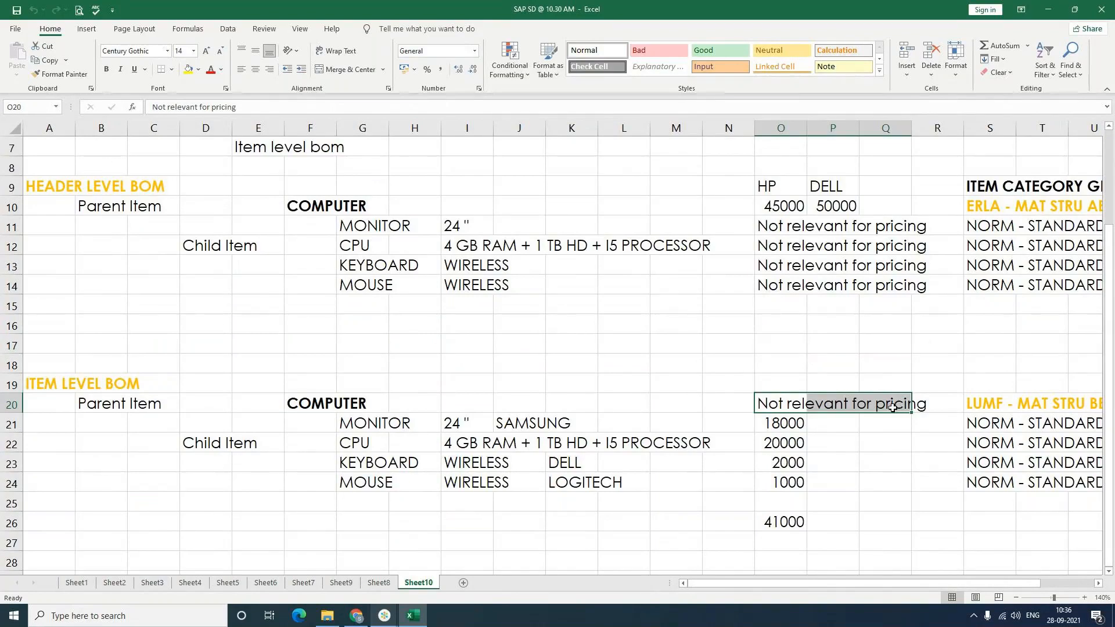
{"action": "left_click_drag", "start_coordinate": [796, 422], "coordinate": [800, 500]}
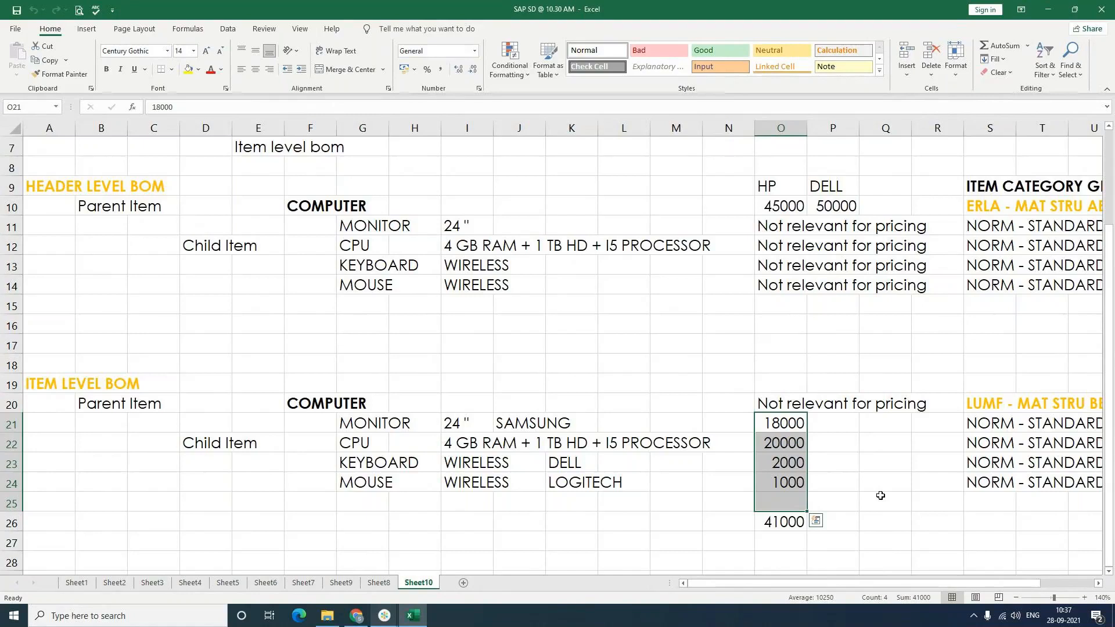
{"action": "left_click", "coordinate": [880, 495]}
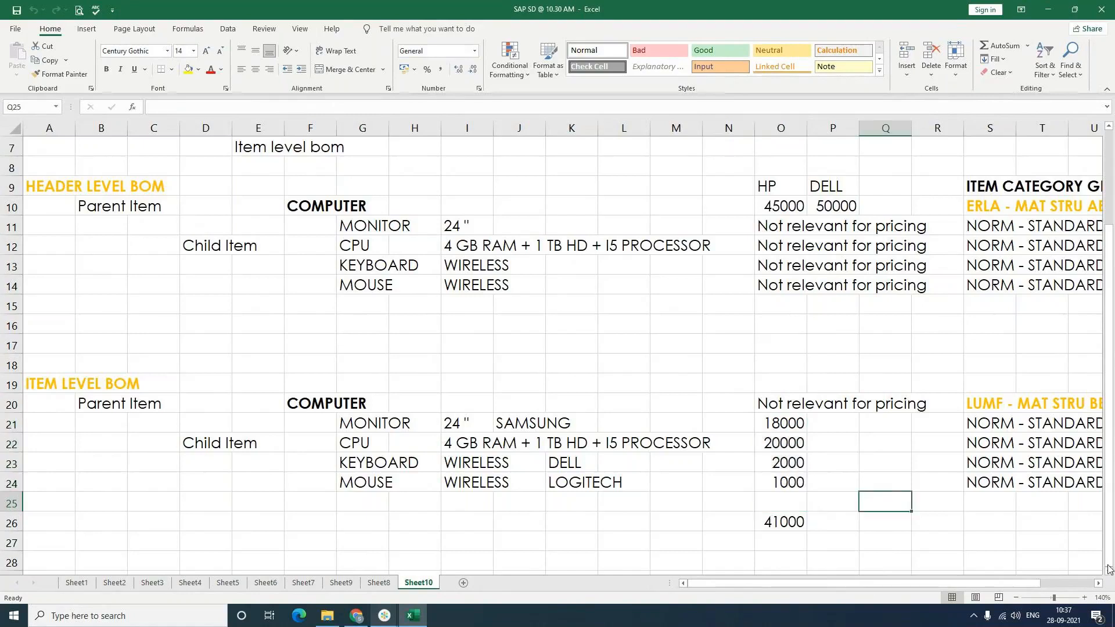
Step: Review the item category groups: NORM for the children, ERLA and LUMF for the parents
{"action": "left_click", "coordinate": [1098, 583]}
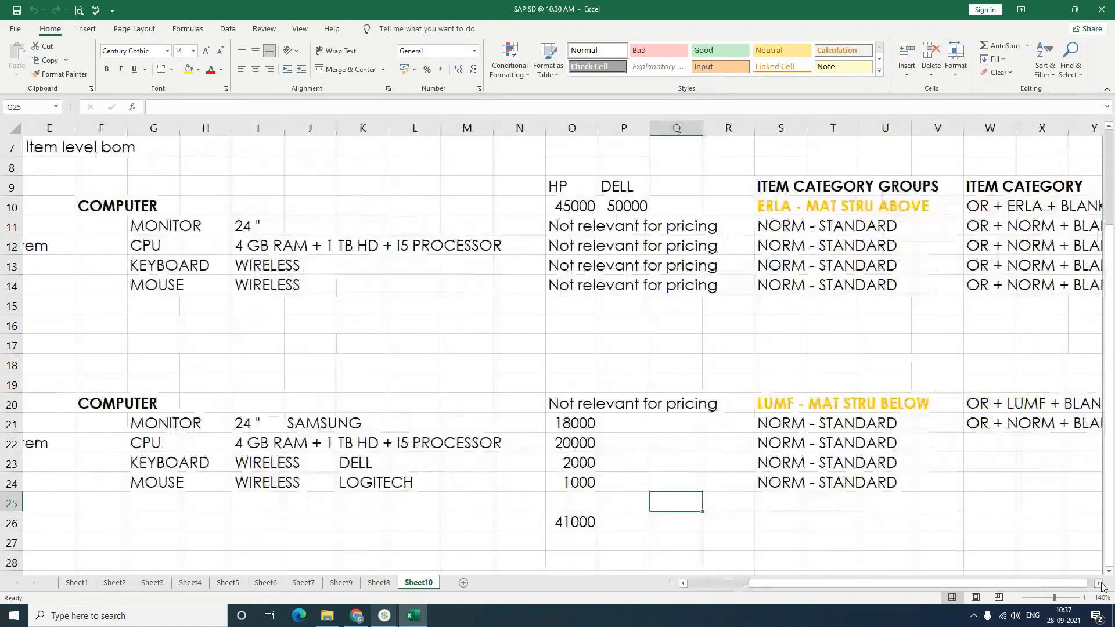
{"action": "left_click", "coordinate": [1099, 583]}
{"action": "left_click", "coordinate": [1098, 584]}
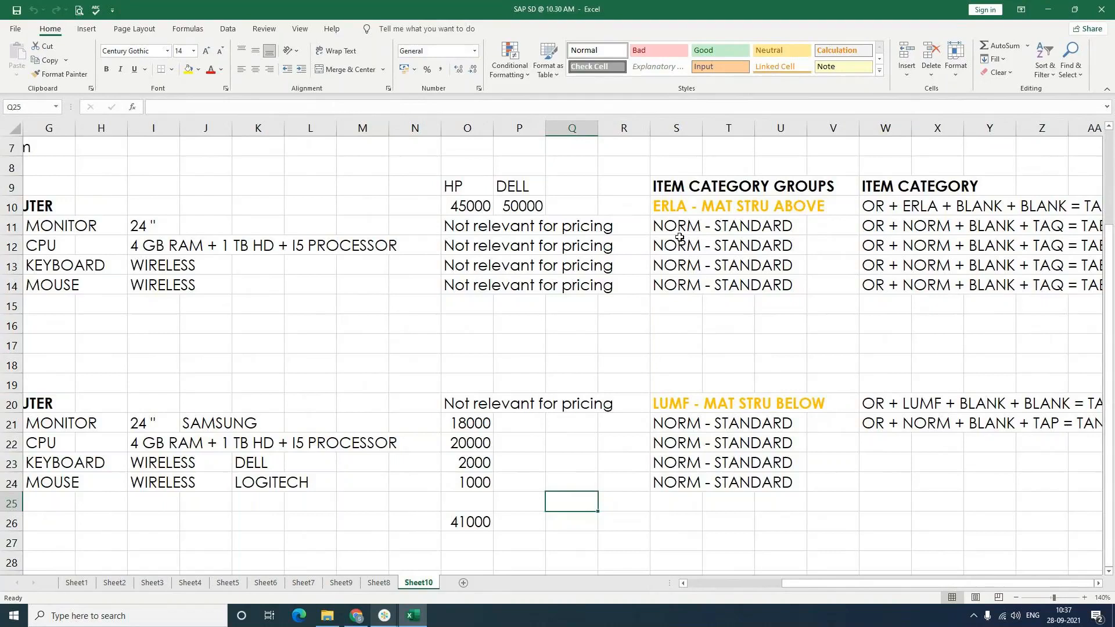
{"action": "left_click_drag", "start_coordinate": [680, 237], "coordinate": [679, 278]}
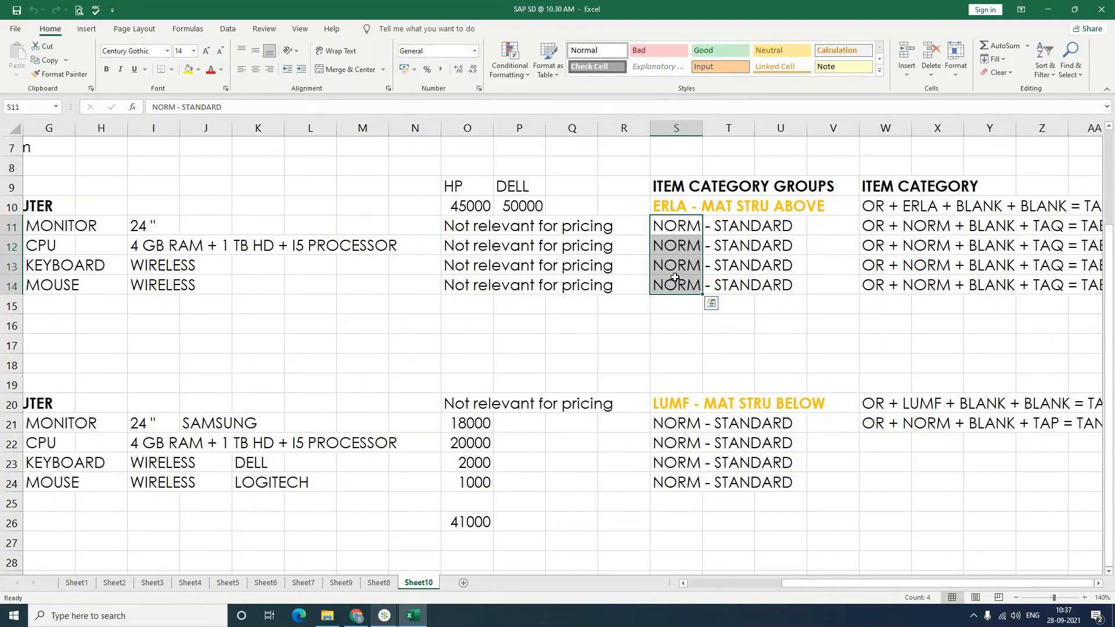
{"action": "left_click", "coordinate": [683, 423]}
{"action": "left_click", "coordinate": [683, 462]}
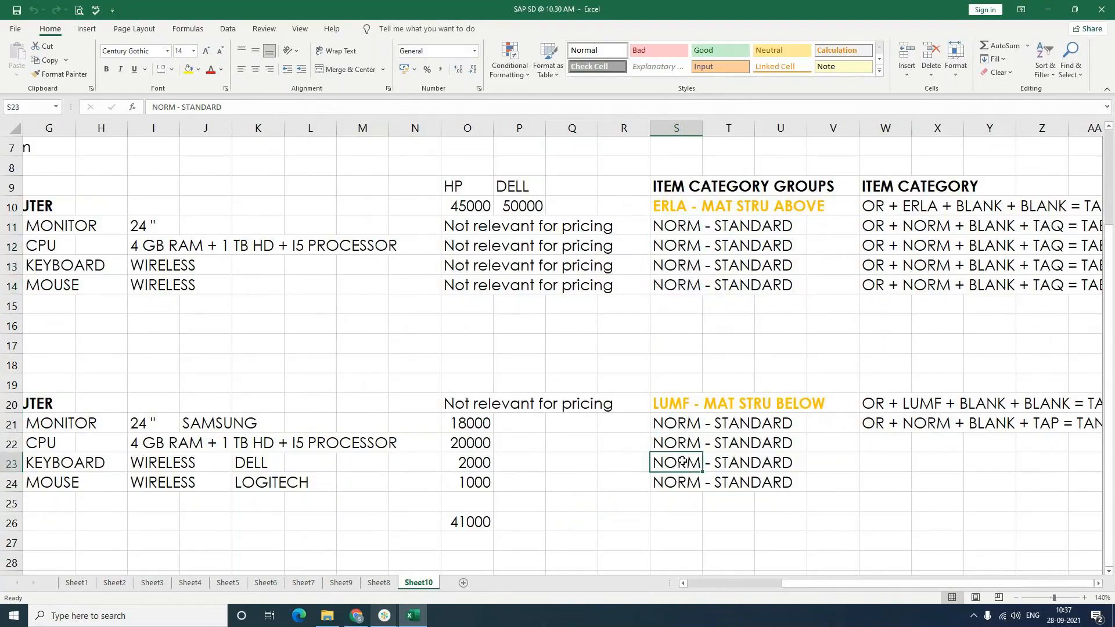
{"action": "left_click", "coordinate": [682, 482]}
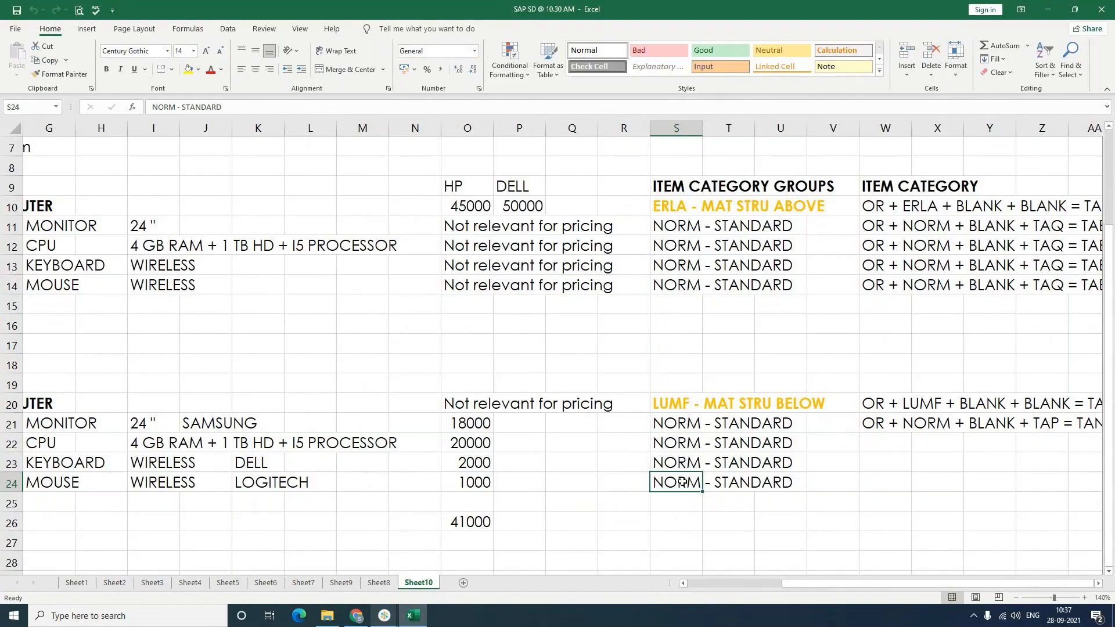
{"action": "left_click", "coordinate": [684, 207]}
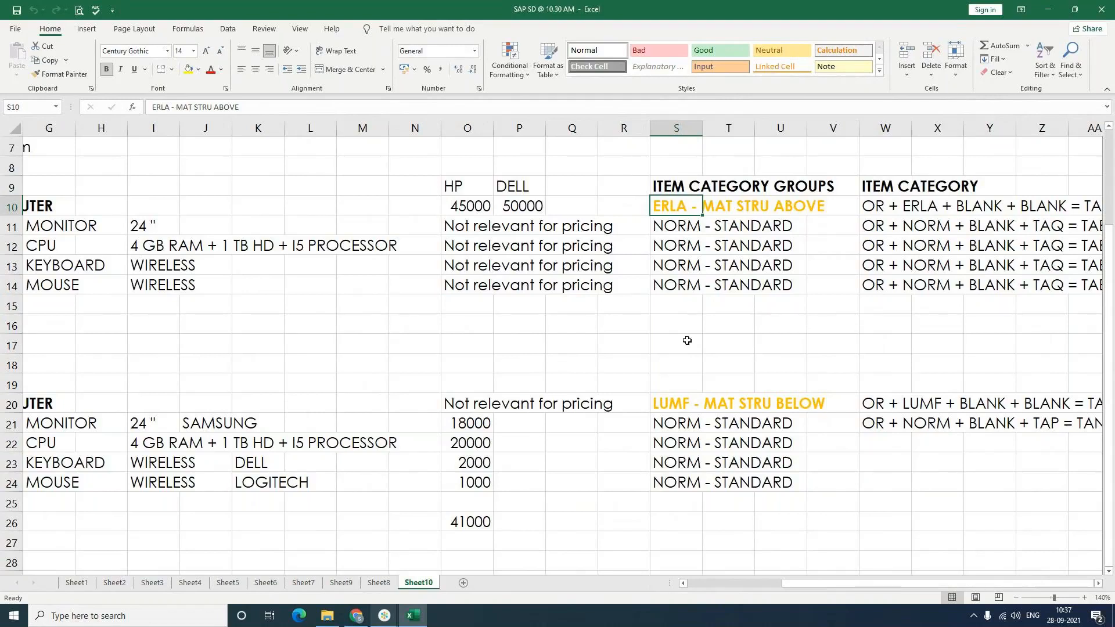
{"action": "left_click", "coordinate": [685, 402]}
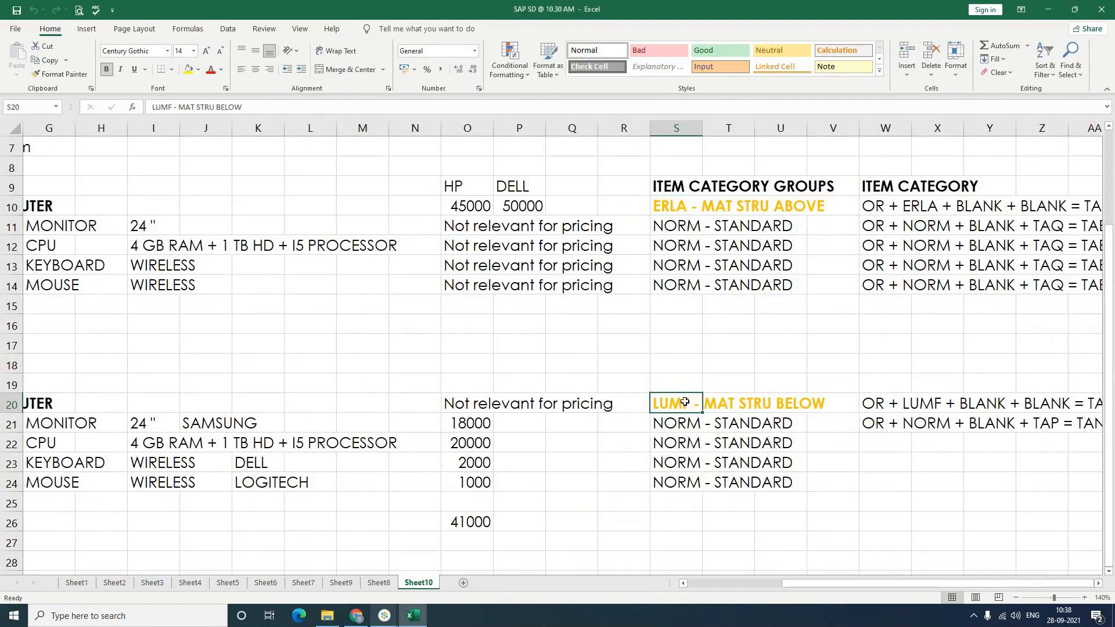
{"action": "left_click", "coordinate": [688, 326]}
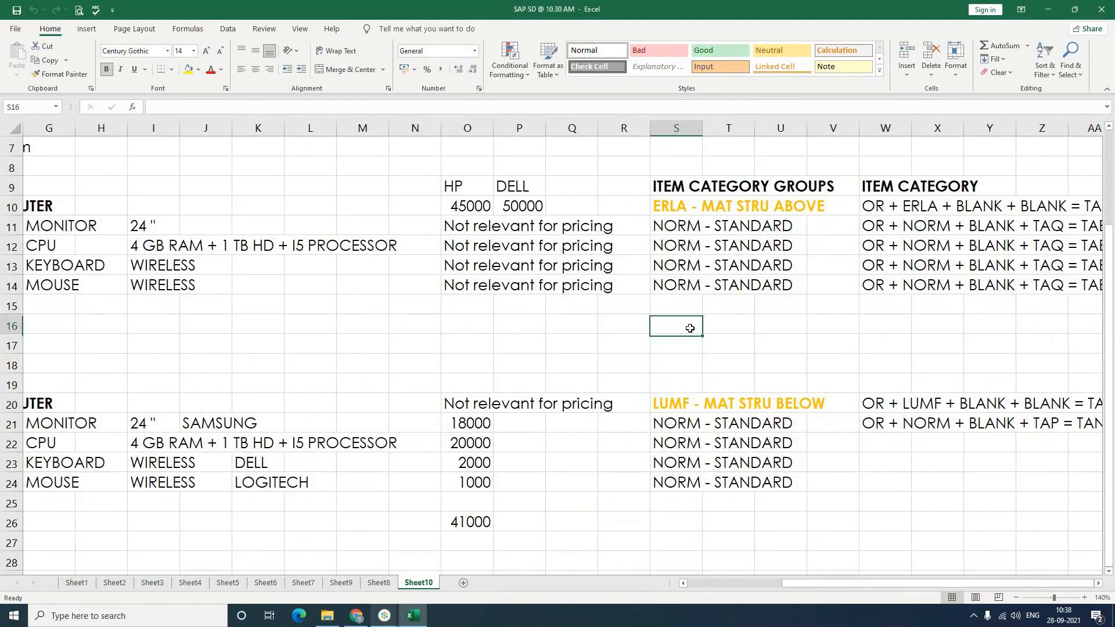
Step: Review the header BOM determination lines: TAQ for the parent and TAE for each child
{"action": "left_click", "coordinate": [1098, 584]}
{"action": "left_click", "coordinate": [1099, 584]}
{"action": "left_click", "coordinate": [1099, 584]}
{"action": "left_click", "coordinate": [1099, 584]}
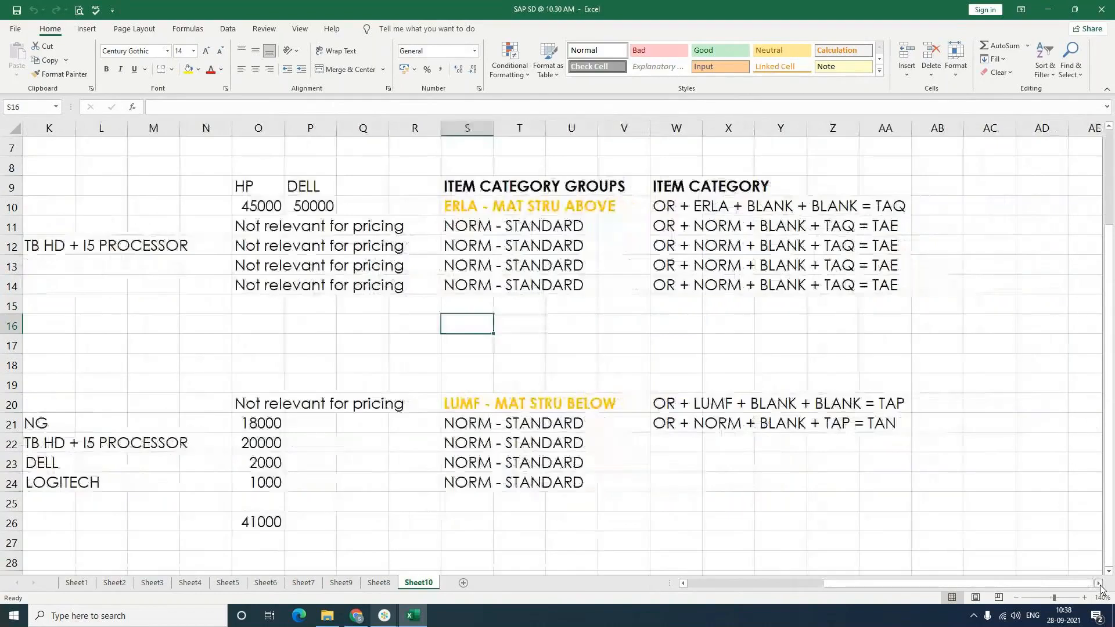
{"action": "left_click", "coordinate": [684, 325]}
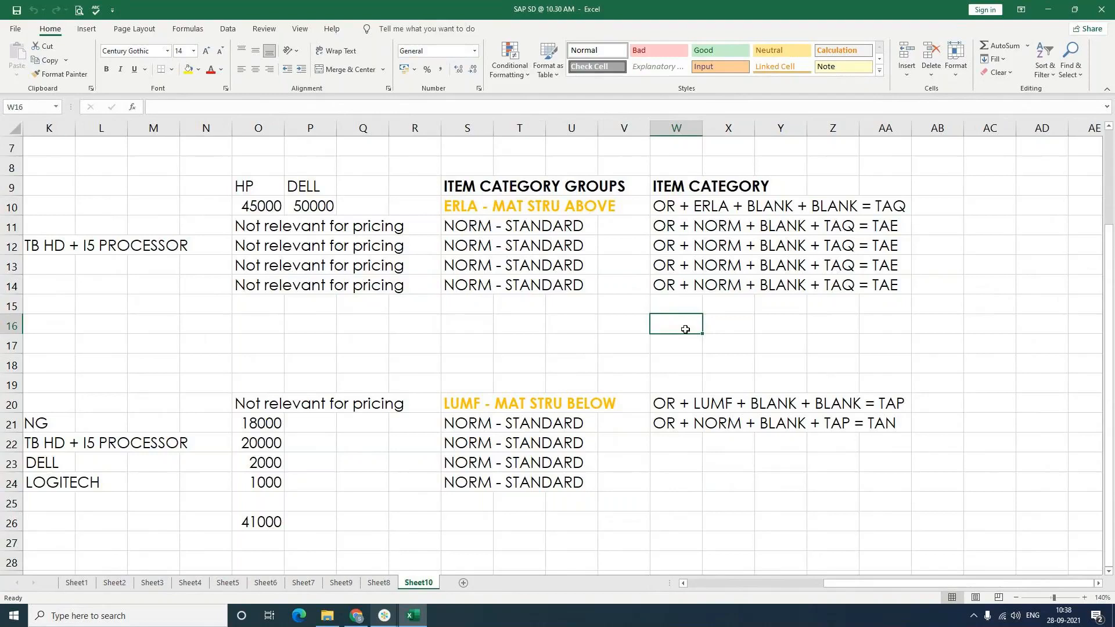
{"action": "left_click", "coordinate": [685, 213]}
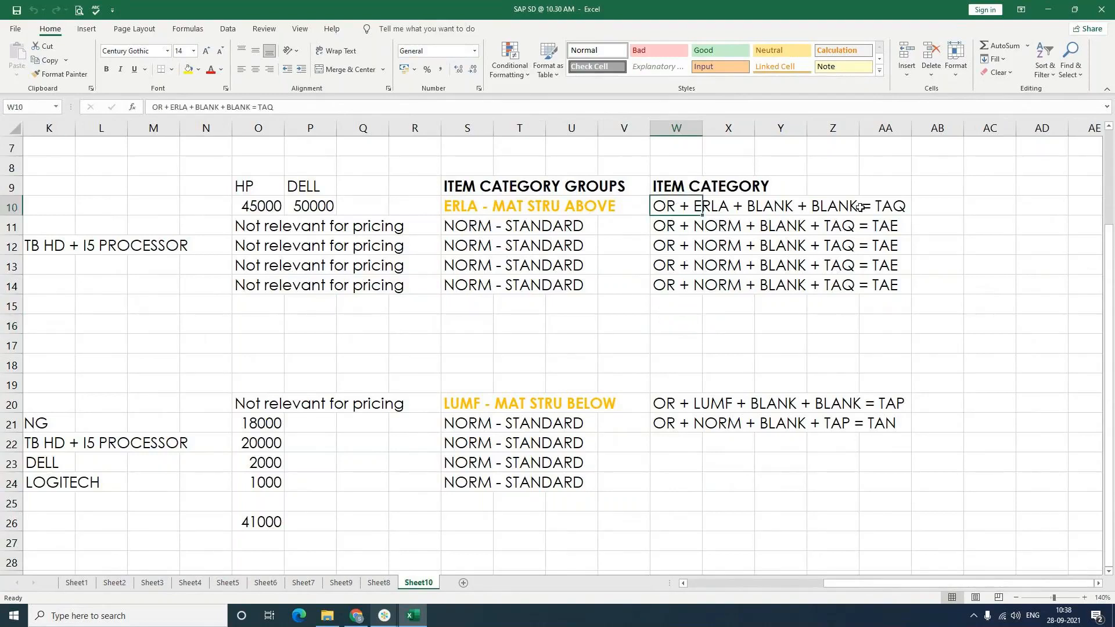
{"action": "left_click", "coordinate": [890, 208]}
{"action": "left_click", "coordinate": [890, 227]}
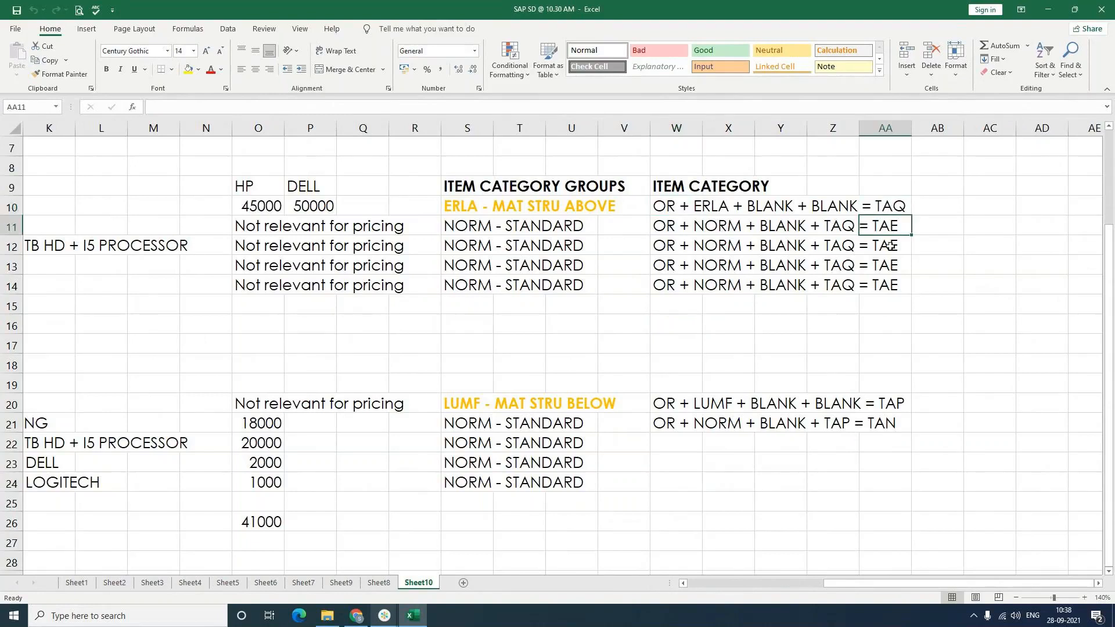
{"action": "left_click", "coordinate": [890, 245]}
{"action": "left_click", "coordinate": [890, 267]}
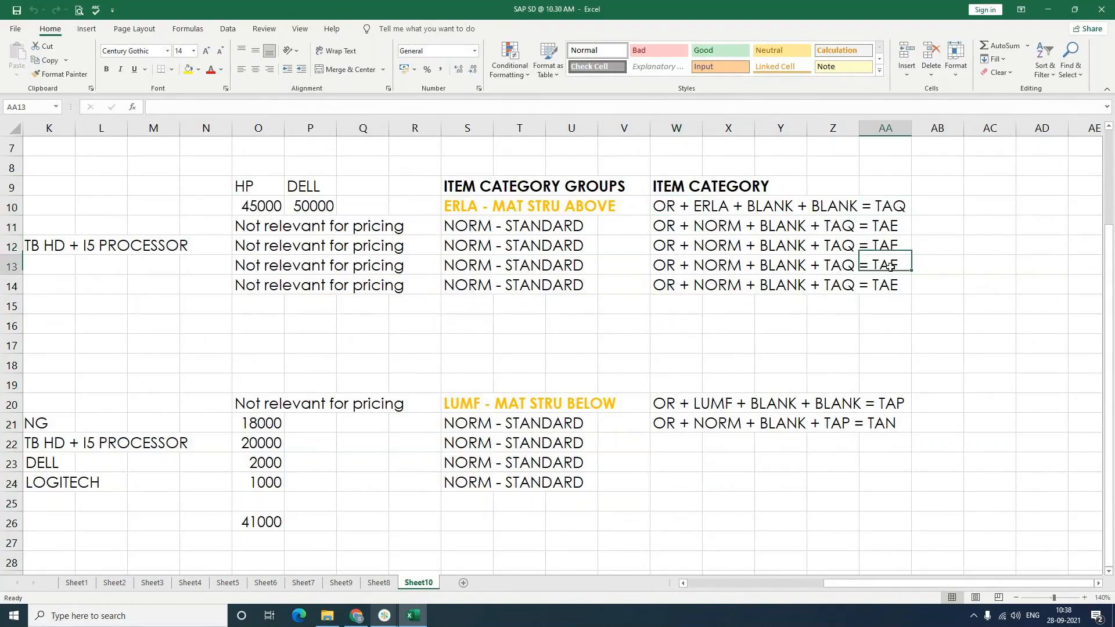
{"action": "left_click", "coordinate": [892, 285]}
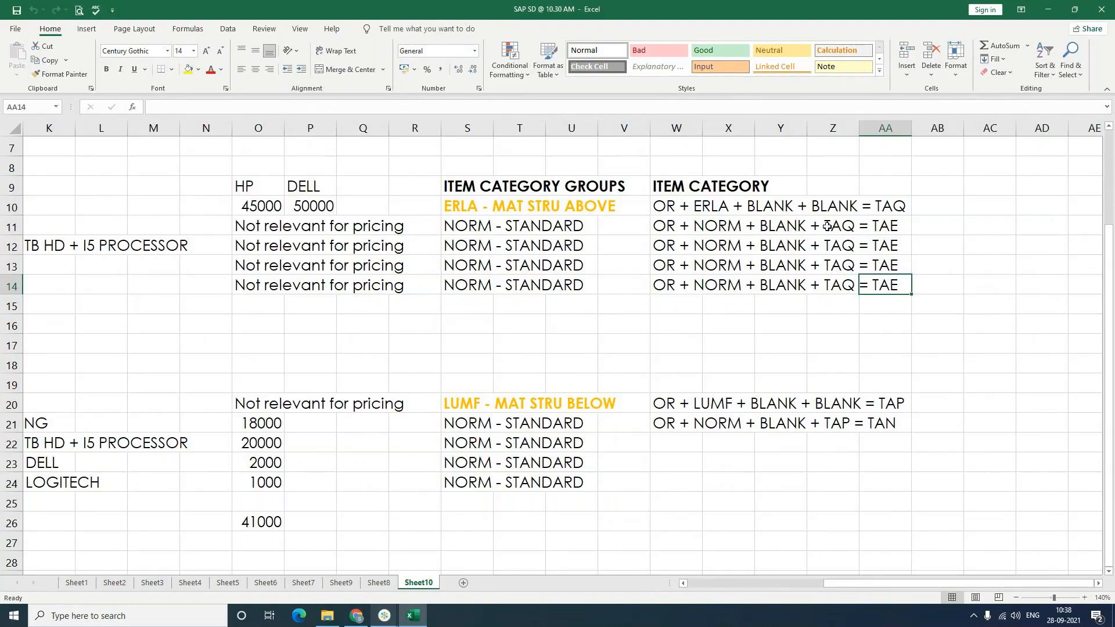
{"action": "left_click_drag", "start_coordinate": [827, 226], "coordinate": [843, 290]}
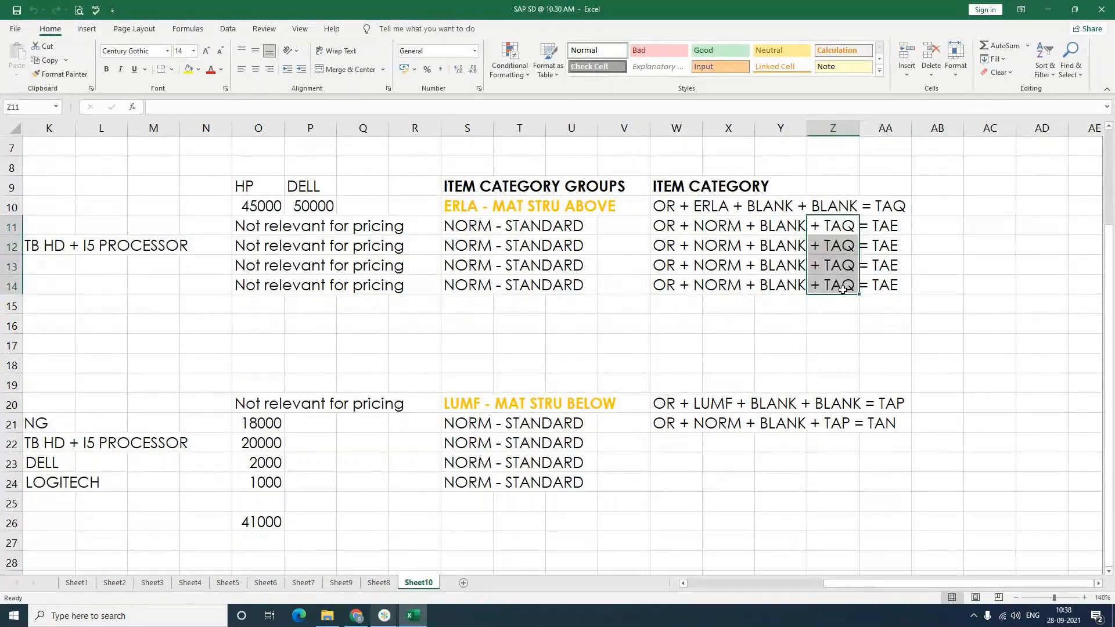
{"action": "left_click", "coordinate": [952, 321]}
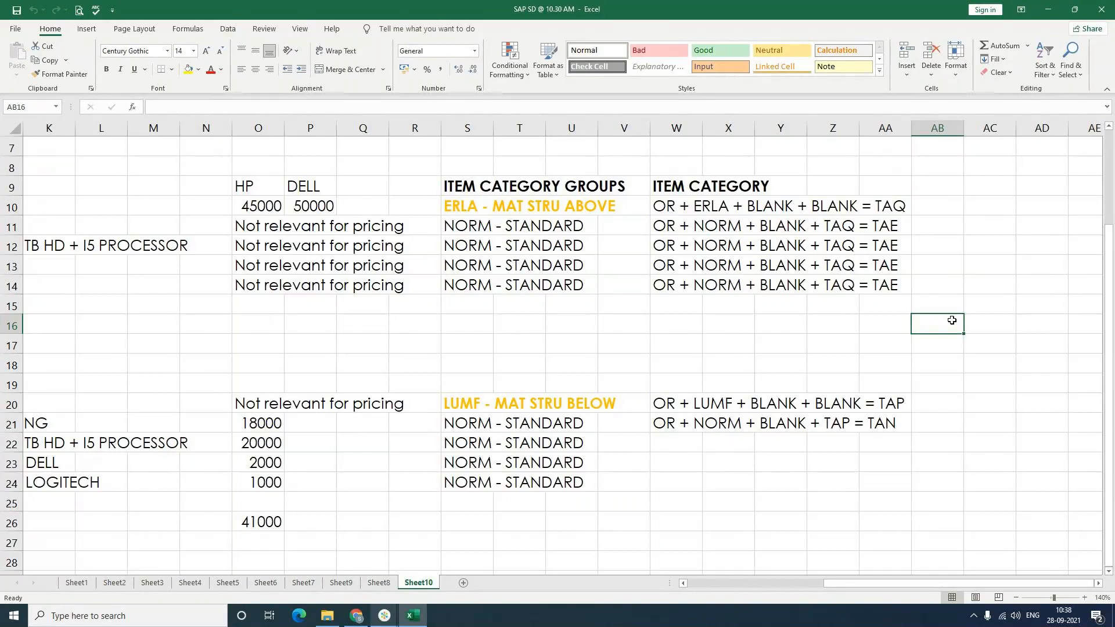
Step: Try pasting the LUMF parent's TAP determination line into W22 and W23, then undo it
{"action": "left_click", "coordinate": [687, 425]}
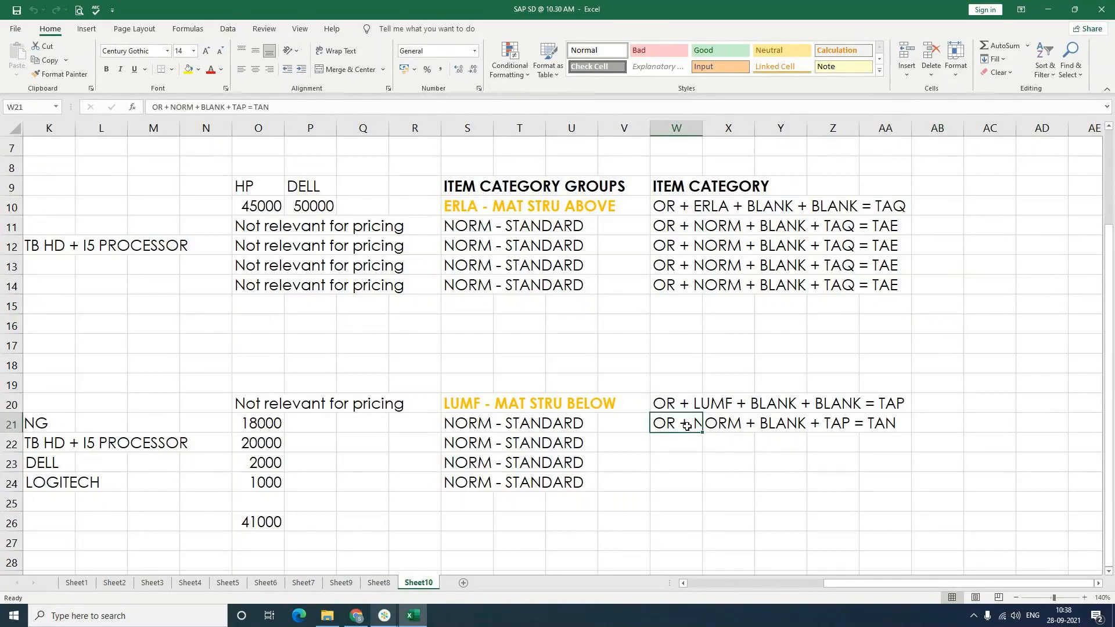
{"action": "key", "text": "Up"}
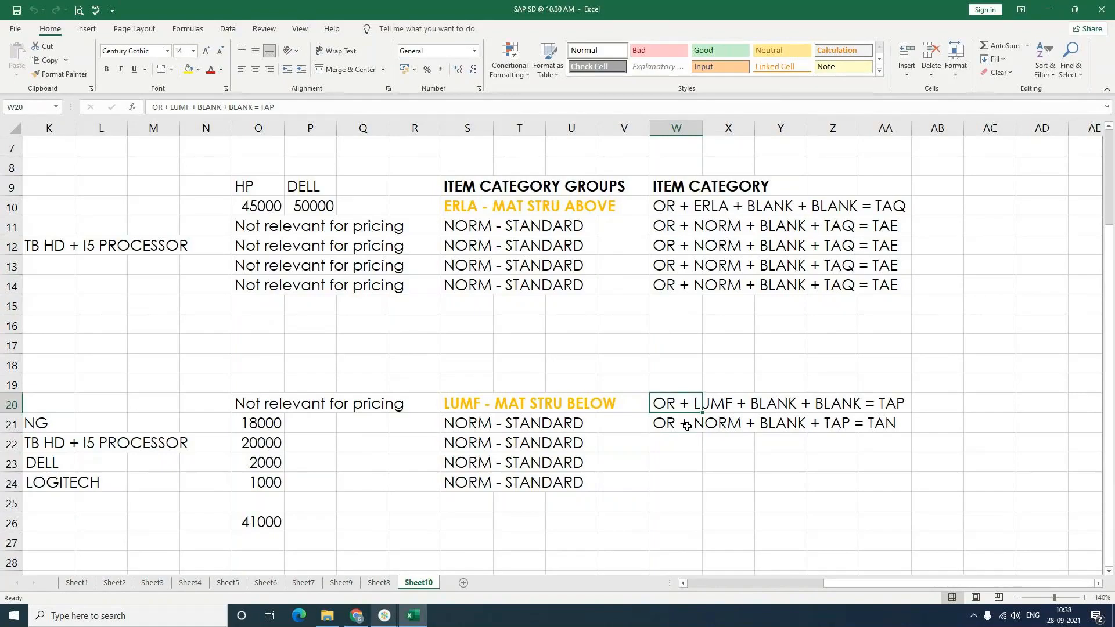
{"action": "key", "text": "ctrl+c"}
{"action": "key", "text": "Down"}
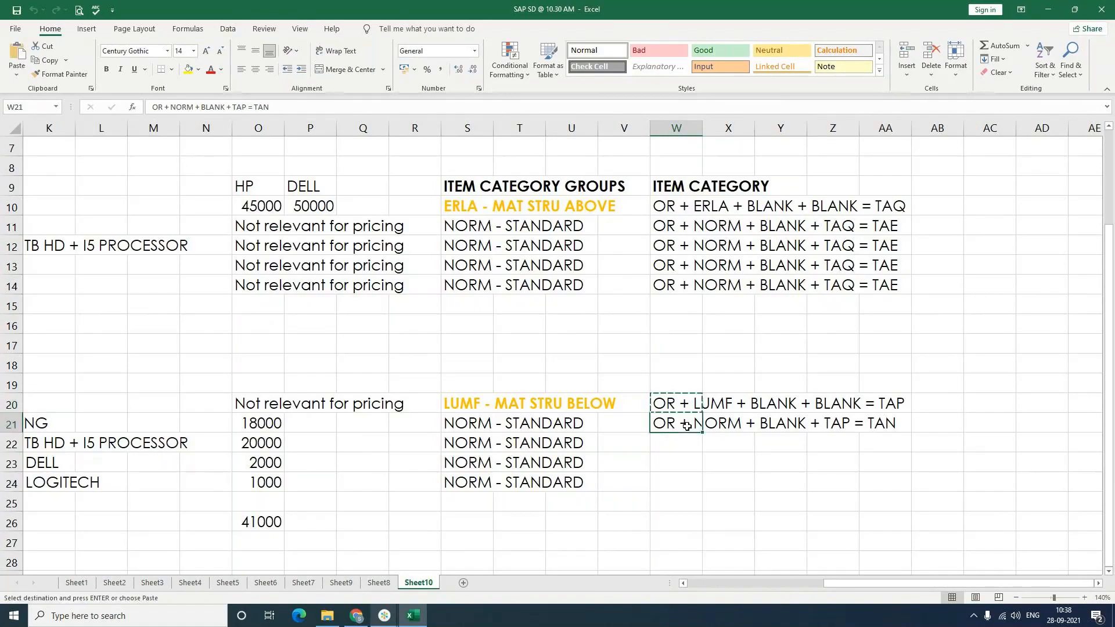
{"action": "left_click", "coordinate": [882, 442]}
{"action": "left_click", "coordinate": [675, 443]}
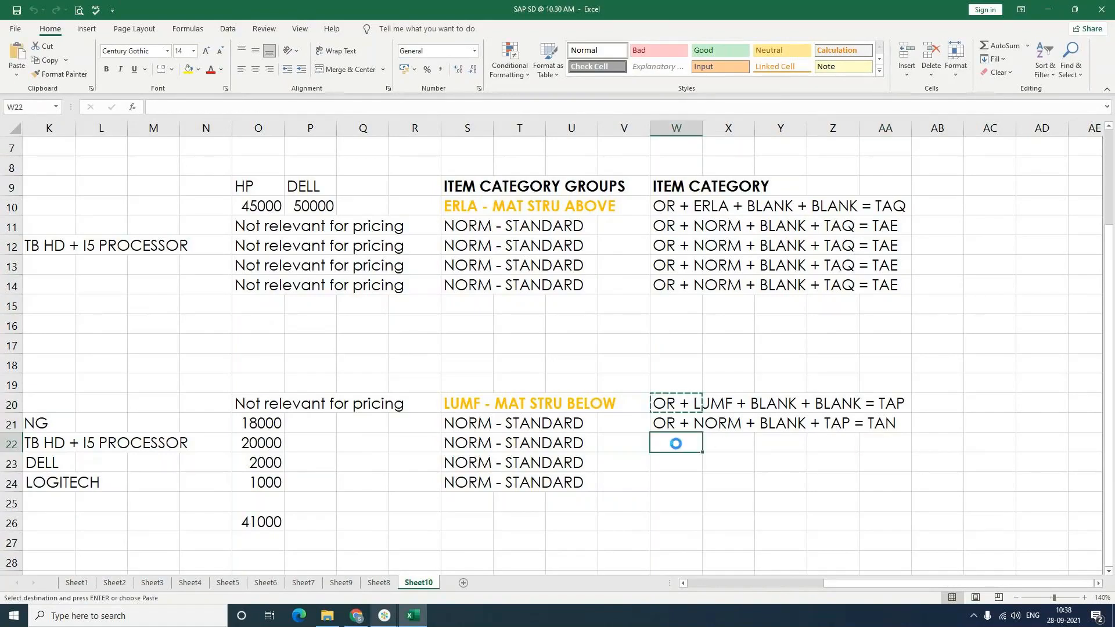
{"action": "key", "text": "ctrl+v"}
{"action": "left_click", "coordinate": [676, 467]}
{"action": "key", "text": "ctrl+v"}
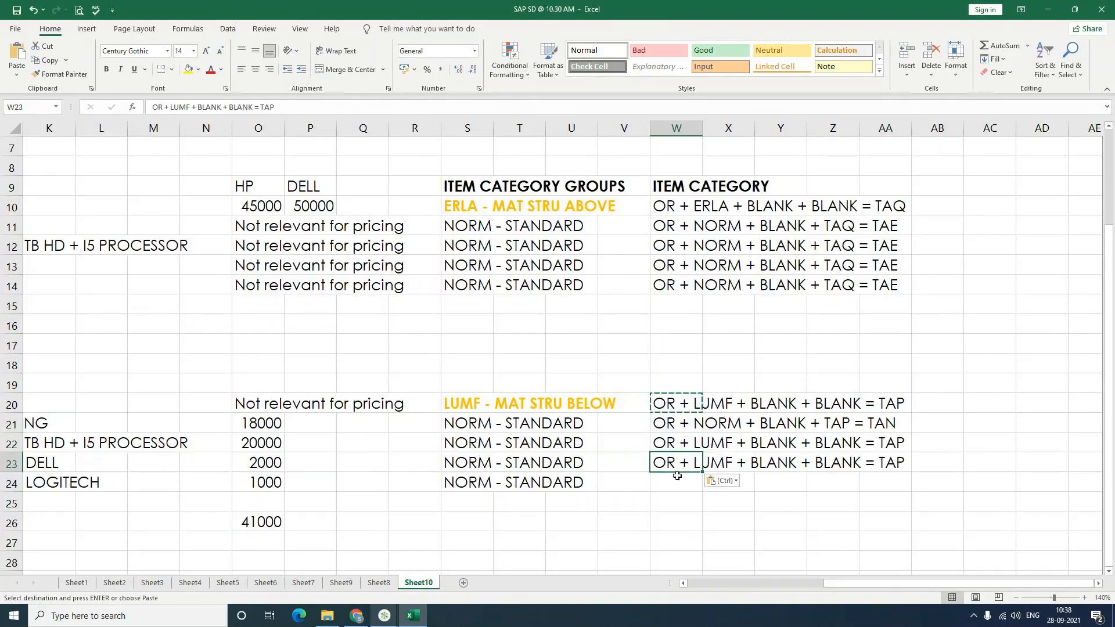
{"action": "key", "text": "ctrl+z"}
{"action": "key", "text": "ctrl+z"}
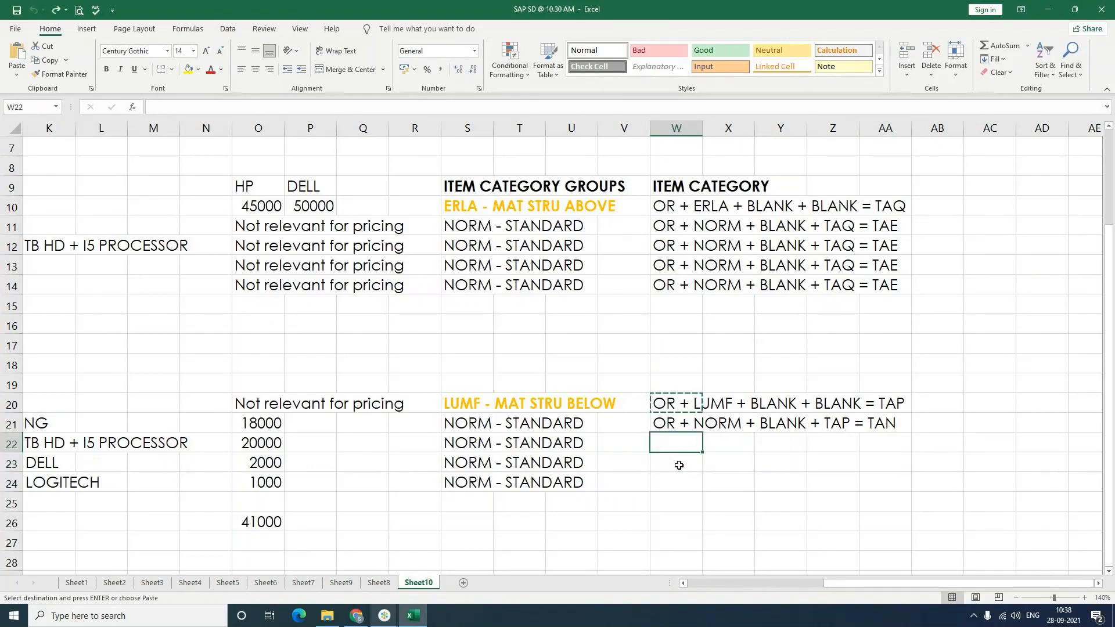
Step: Copy the child's OR + NORM + BLANK + TAP = TAN line into W22 through W24
{"action": "left_click", "coordinate": [686, 427]}
{"action": "key", "text": "ctrl+c"}
{"action": "left_click", "coordinate": [687, 440]}
{"action": "key", "text": "ctrl+v"}
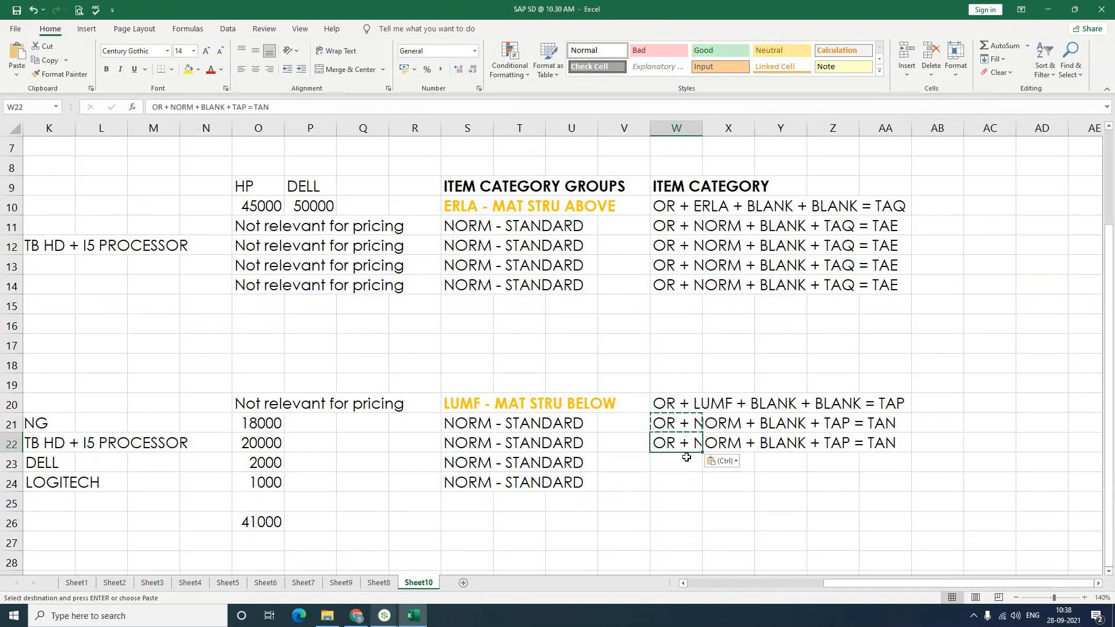
{"action": "left_click", "coordinate": [686, 462]}
{"action": "key", "text": "ctrl+v"}
{"action": "left_click", "coordinate": [685, 484]}
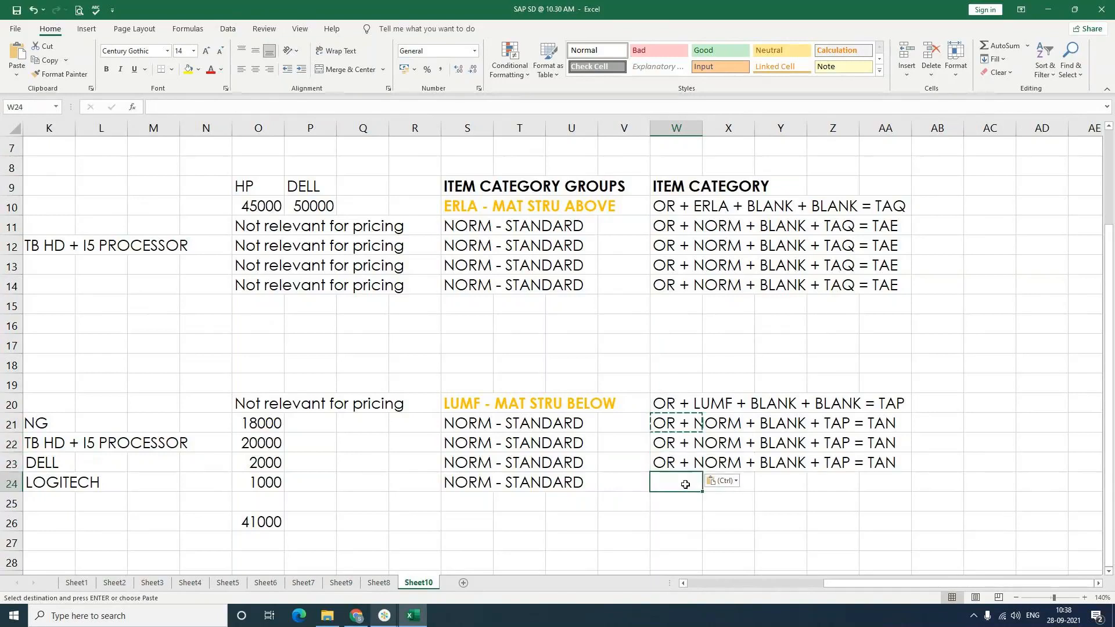
{"action": "key", "text": "ctrl+v"}
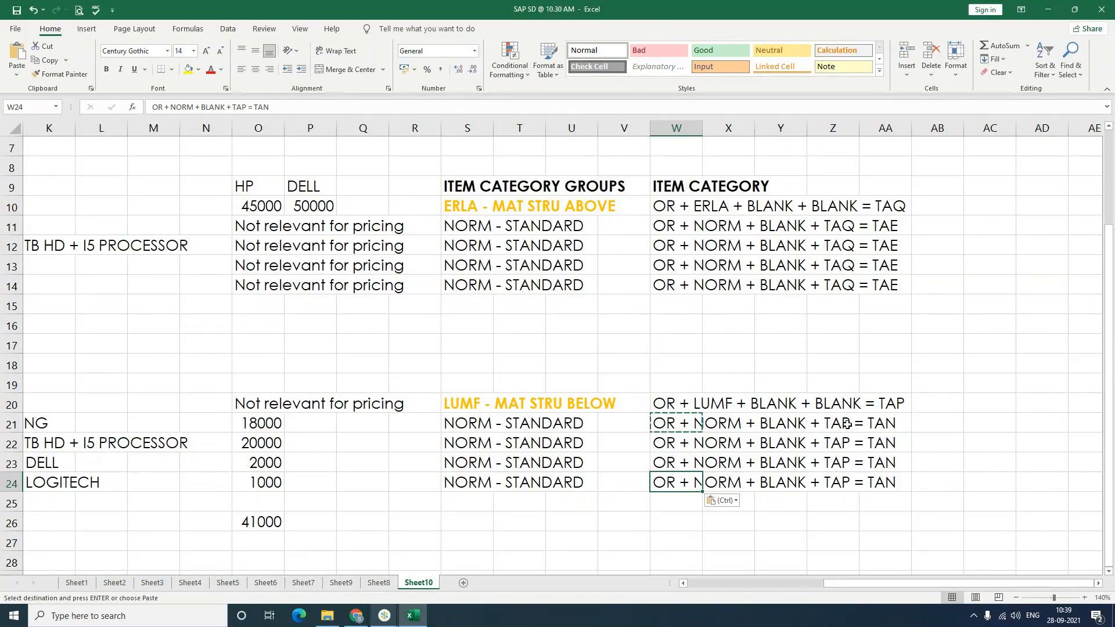
{"action": "key", "text": "Escape"}
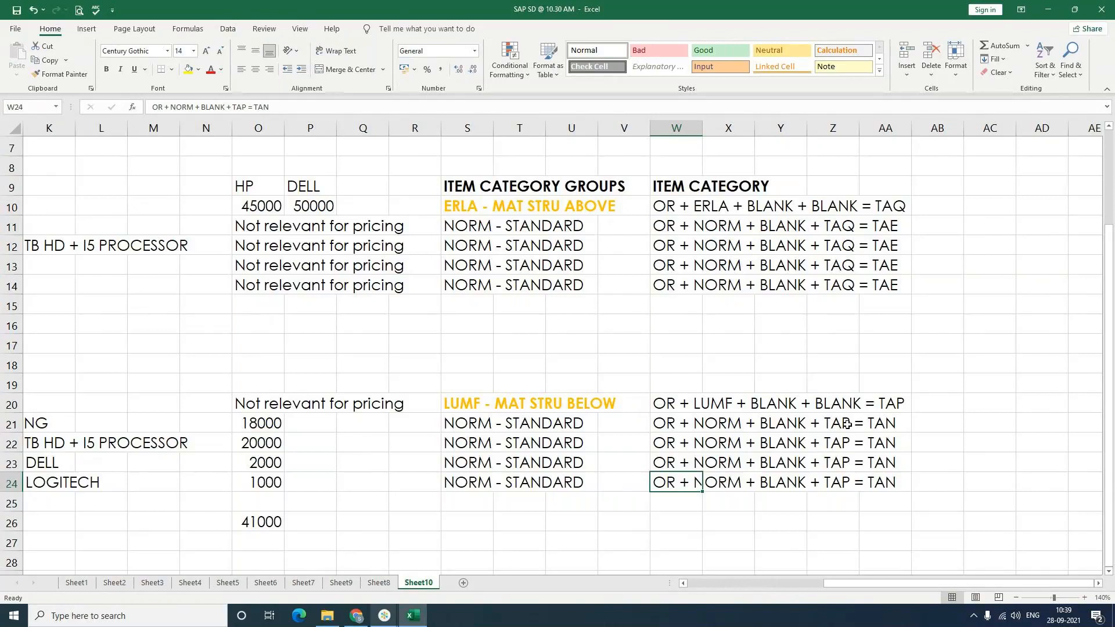
Step: Scroll back to the COMPUTER component list and enter CREATE MATERIALS in J29
{"action": "left_click", "coordinate": [386, 541]}
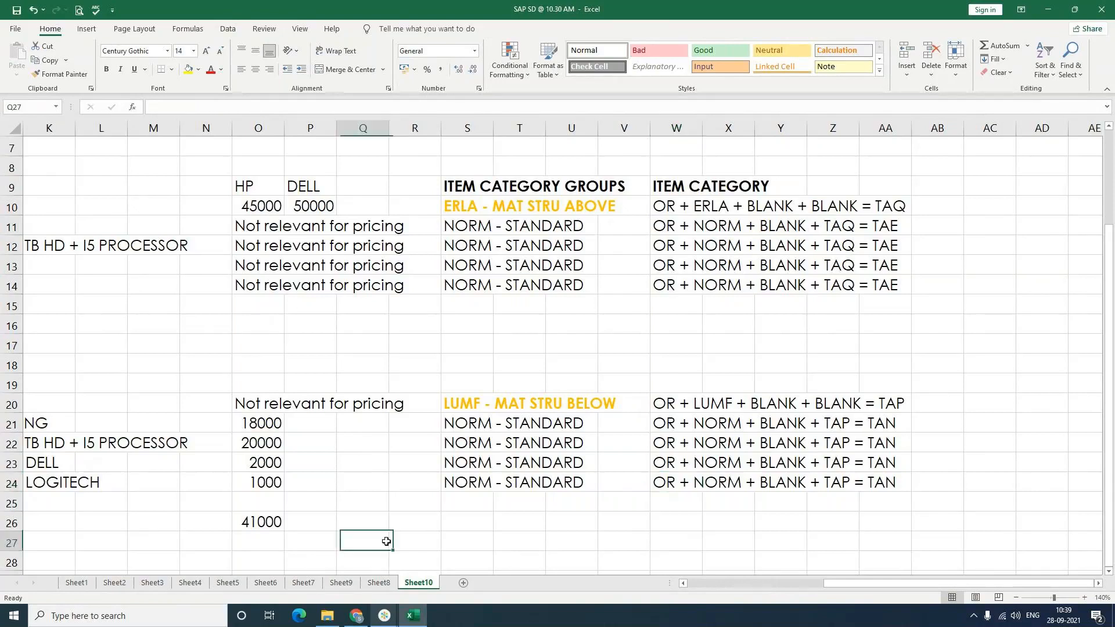
{"action": "scroll", "coordinate": [386, 541], "scroll_direction": "down", "scroll_amount": 1}
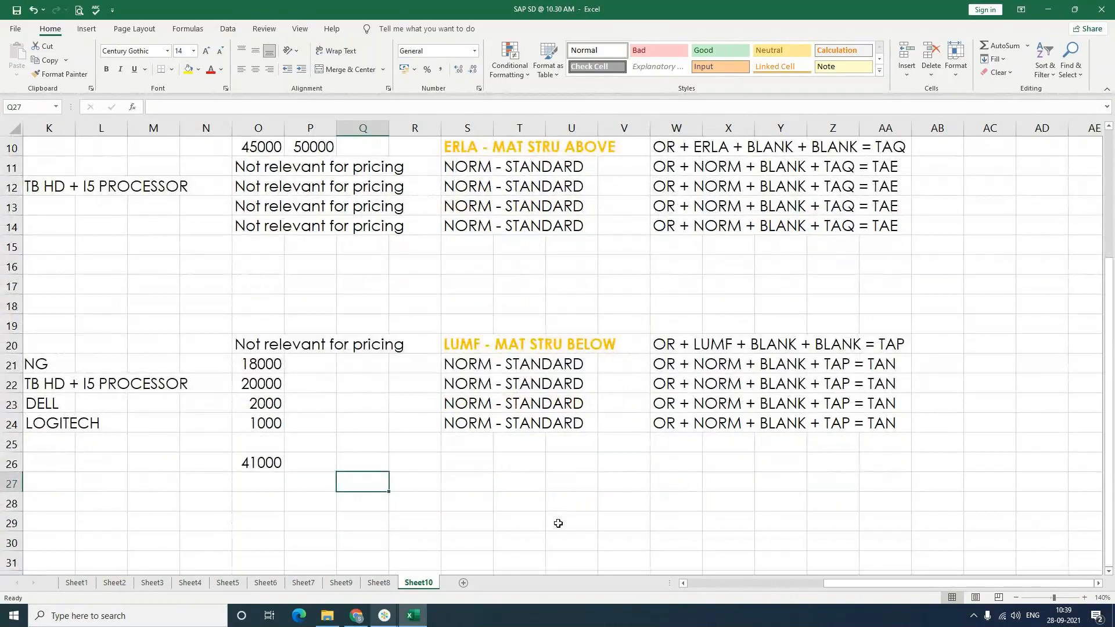
{"action": "left_click", "coordinate": [684, 583]}
{"action": "left_click", "coordinate": [684, 584]}
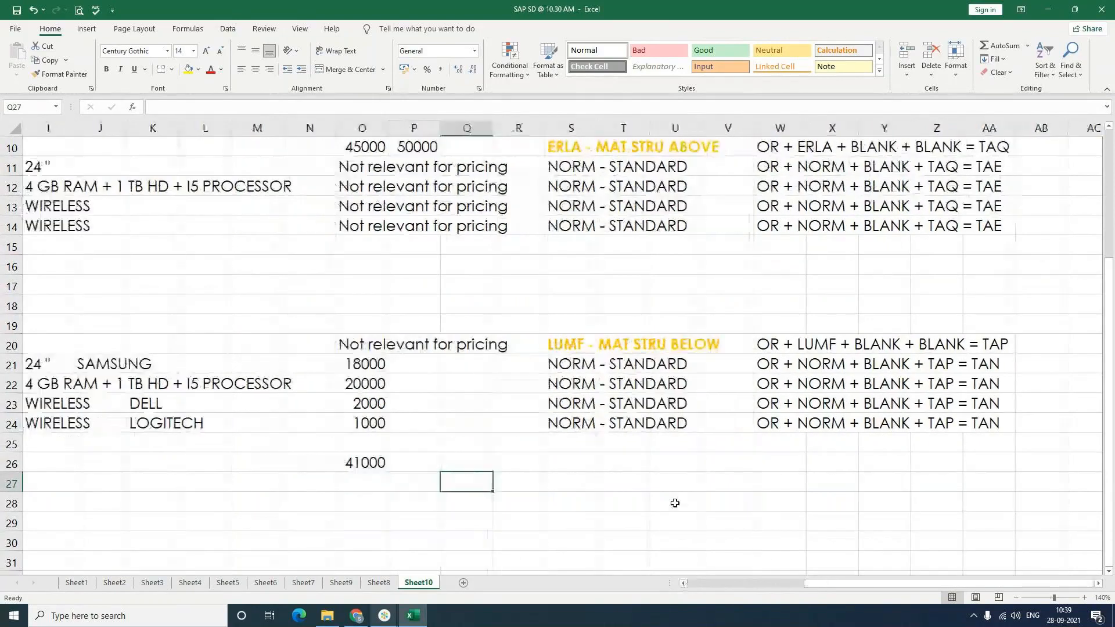
{"action": "scroll", "coordinate": [674, 503], "scroll_direction": "down", "scroll_amount": 2}
{"action": "key", "text": "Down"}
{"action": "key", "text": "Down"}
{"action": "key", "text": "Down"}
{"action": "key", "text": "Left"}
{"action": "key", "text": "Left"}
{"action": "key", "text": "Left"}
{"action": "key", "text": "Left"}
{"action": "key", "text": "Left"}
{"action": "key", "text": "Left"}
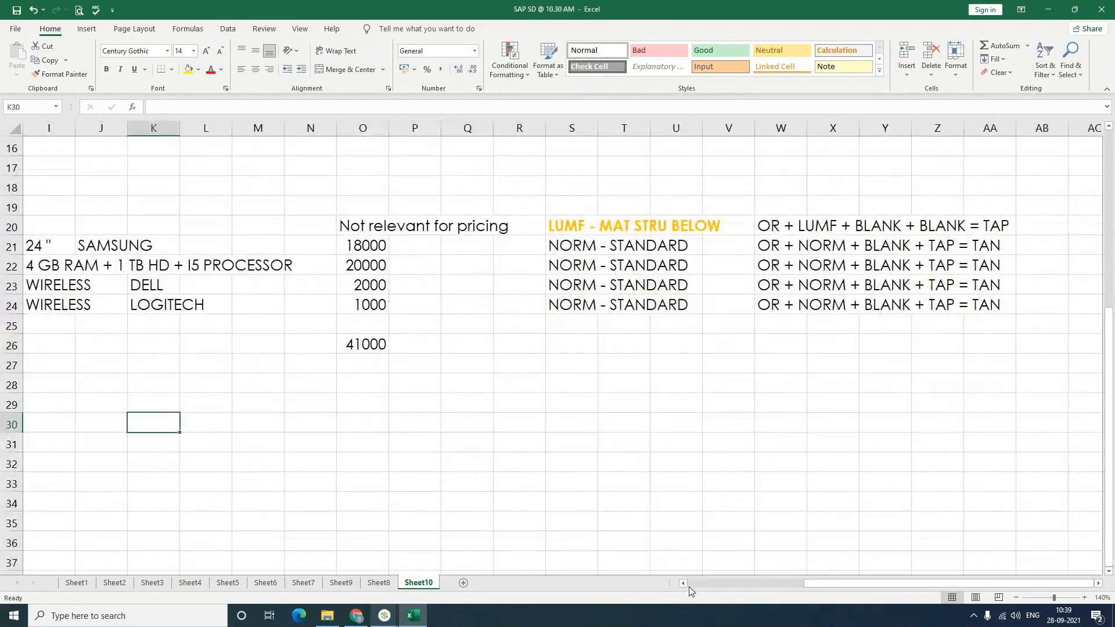
{"action": "left_click", "coordinate": [684, 583]}
{"action": "left_click", "coordinate": [684, 583]}
{"action": "left_click", "coordinate": [279, 405]}
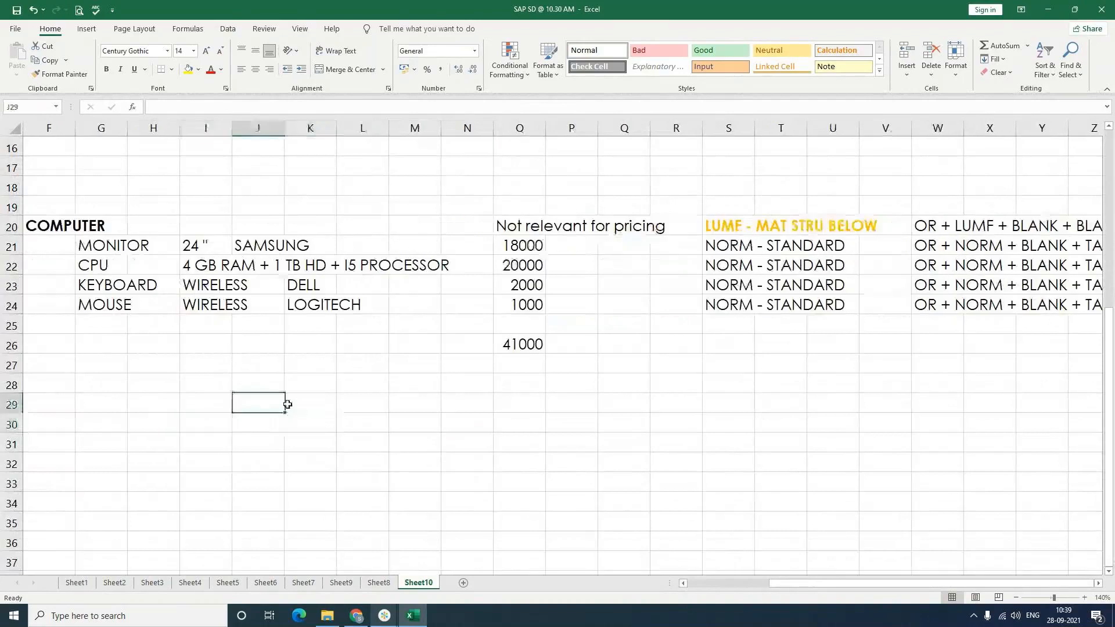
{"action": "type", "text": "crea"}
{"action": "key", "text": "BackSpace"}
{"action": "key", "text": "BackSpace"}
{"action": "key", "text": "BackSpace"}
{"action": "key", "text": "BackSpace"}
{"action": "type", "text": "CREATE"}
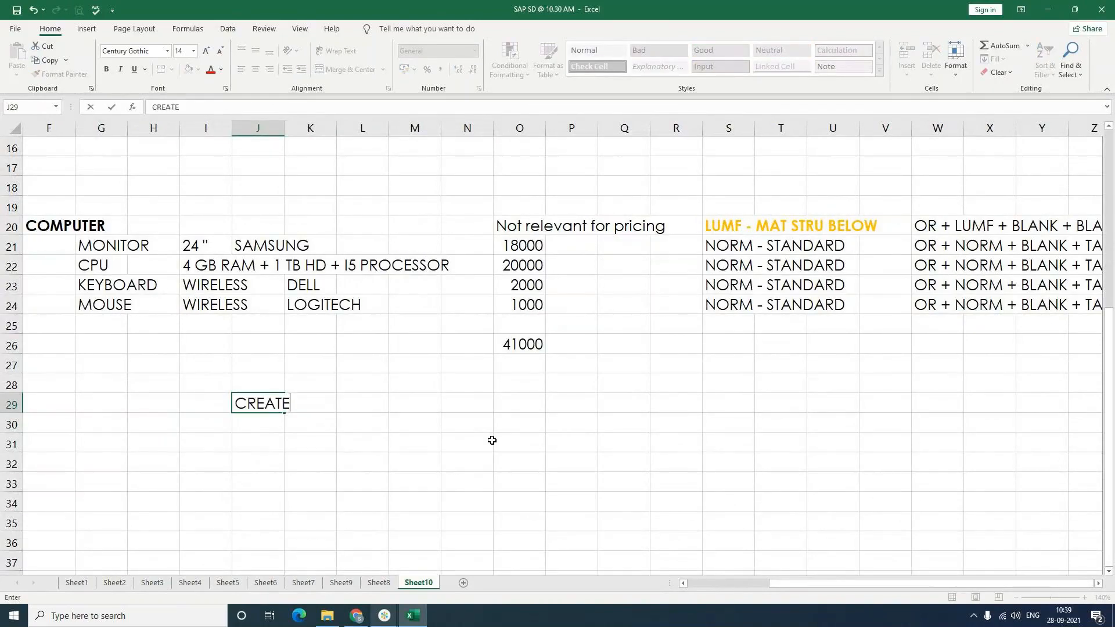
{"action": "type", "text": " MATERIALS"}
{"action": "key", "text": "Return"}
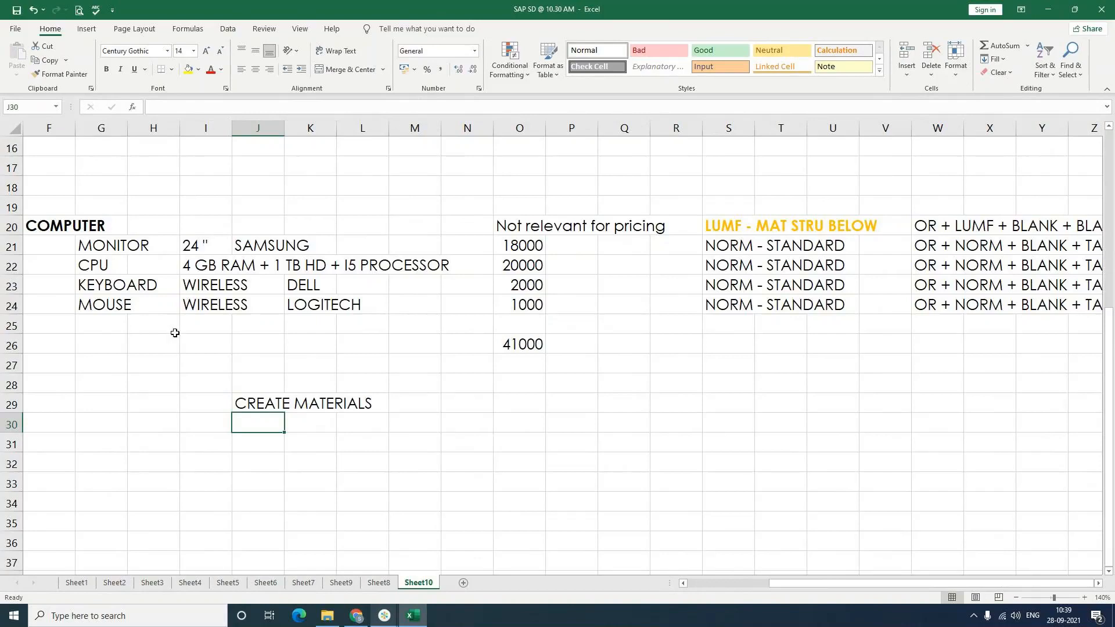
Step: Enter CREATE BOM in J30 and check the new entries
{"action": "left_click", "coordinate": [685, 583]}
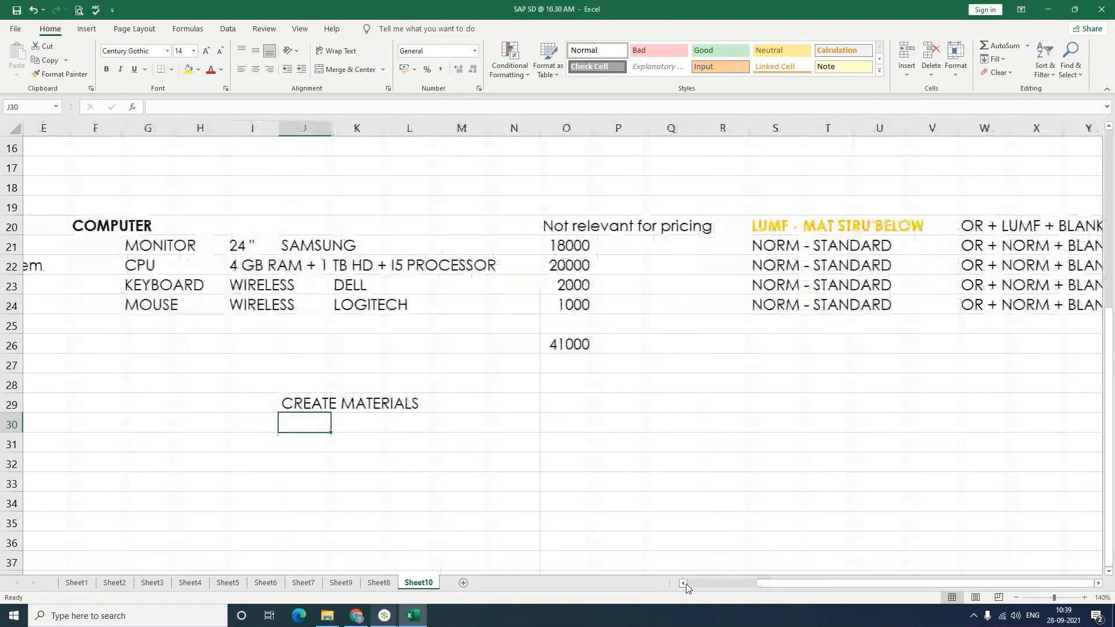
{"action": "double_click", "coordinate": [686, 584]}
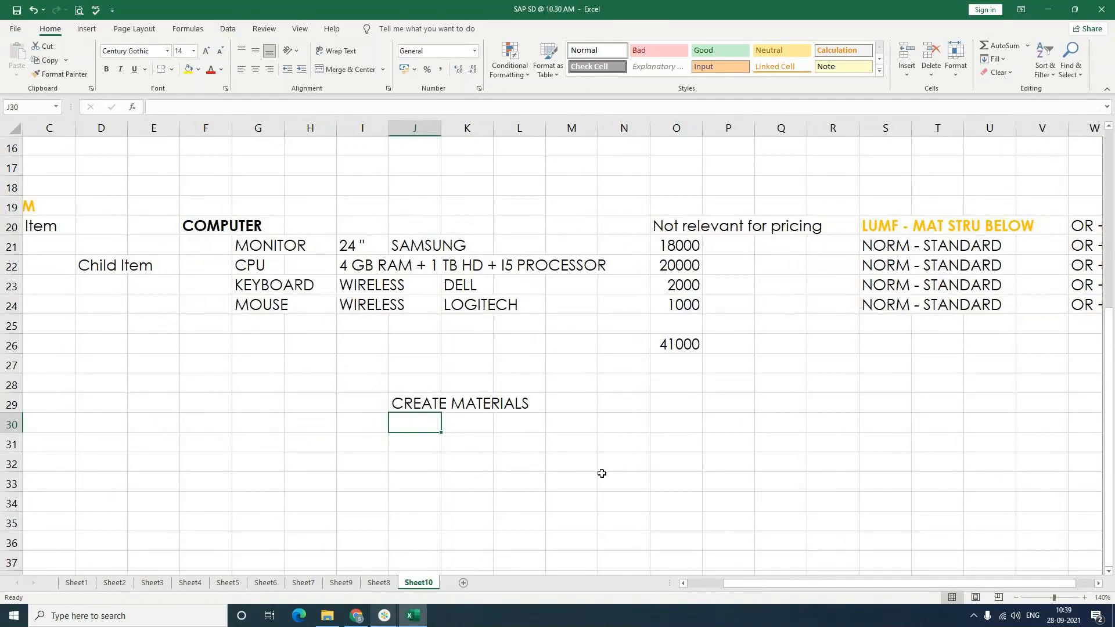
{"action": "type", "text": "CREATE "}
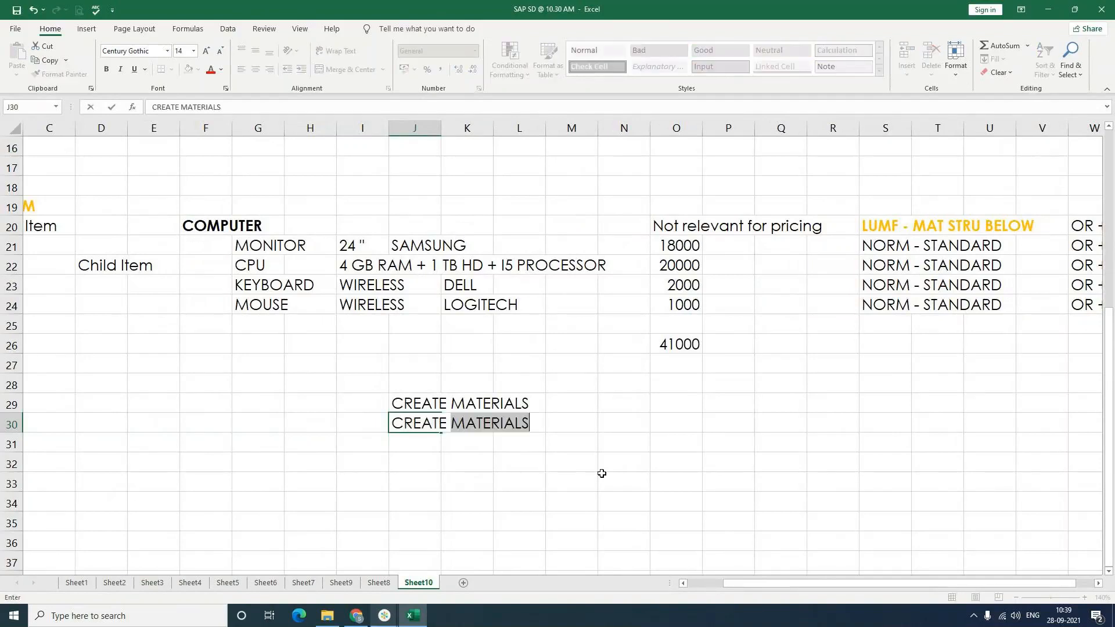
{"action": "type", "text": "BOM"}
{"action": "key", "text": "Return"}
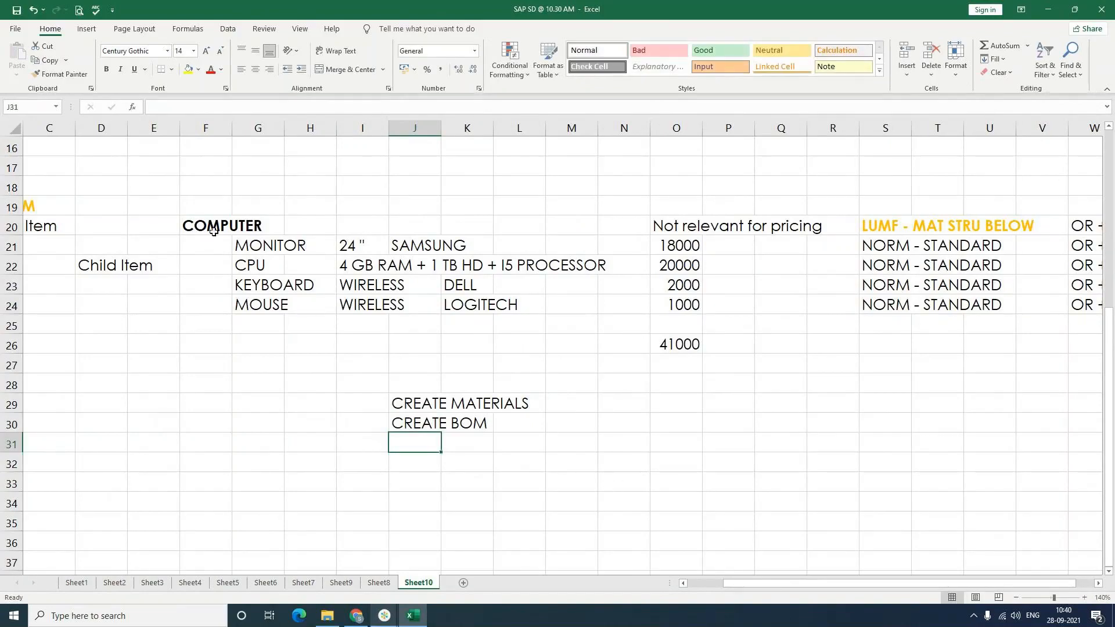
{"action": "left_click", "coordinate": [213, 231]}
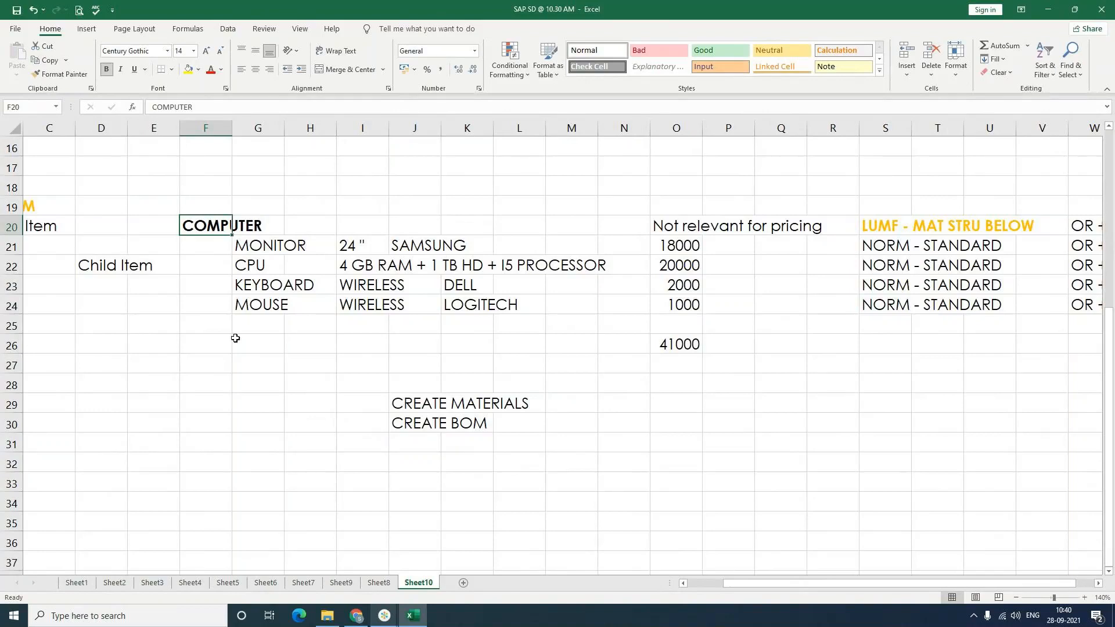
{"action": "left_click", "coordinate": [443, 425]}
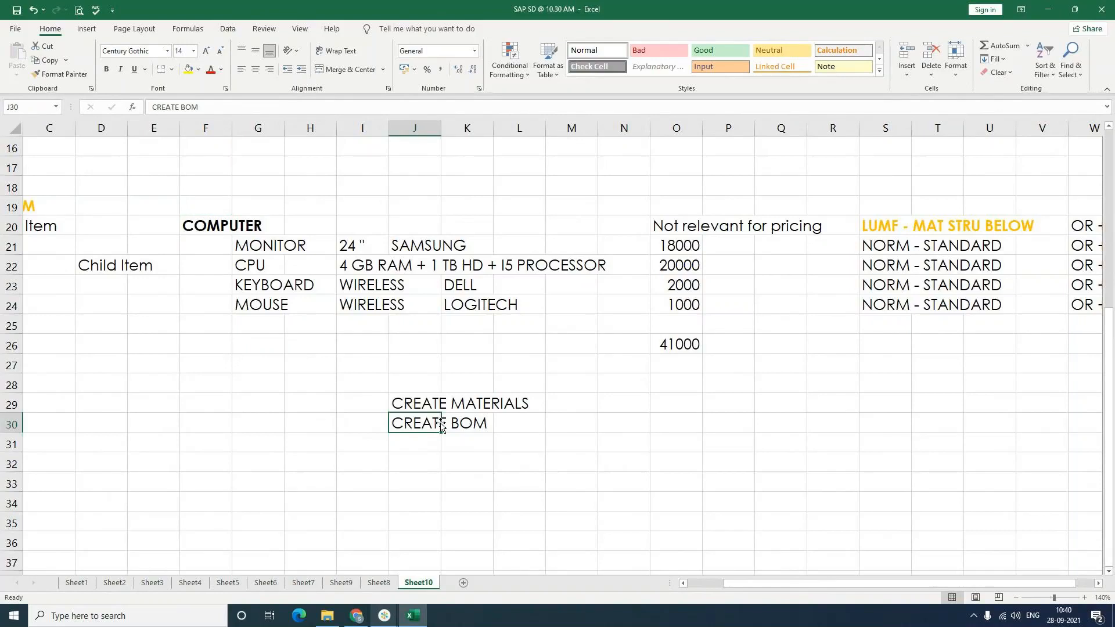
{"action": "left_click", "coordinate": [425, 442]}
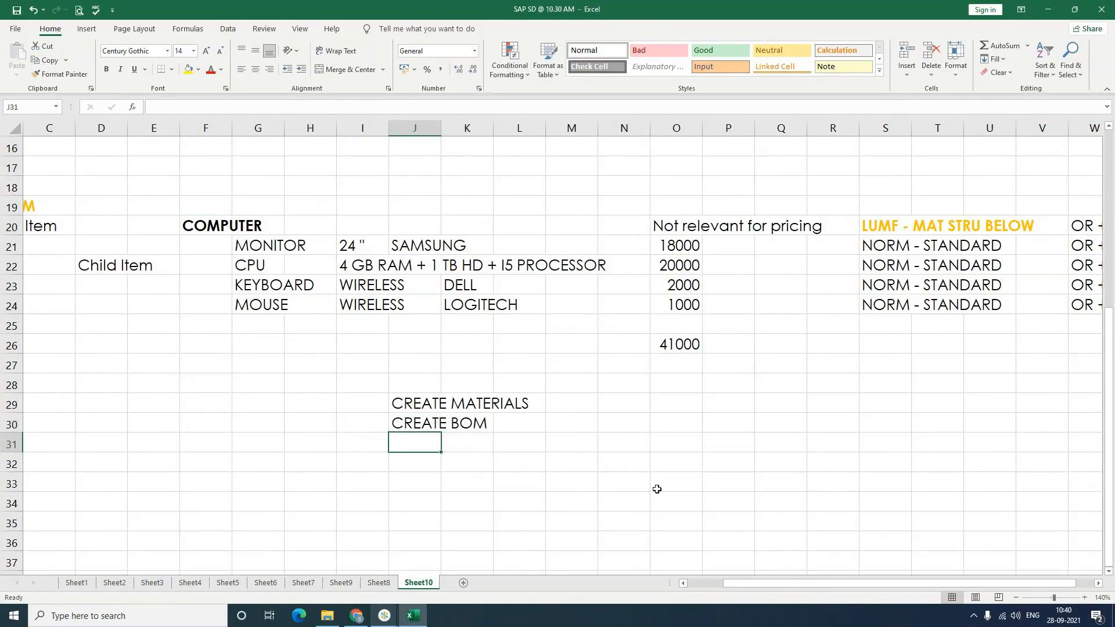
Step: Add the third step in J31: CHANGE ITEM CATEGORY GROUP AS ERLA/ LUMF FOR THE PARENT ITEM
{"action": "type", "text": "V"}
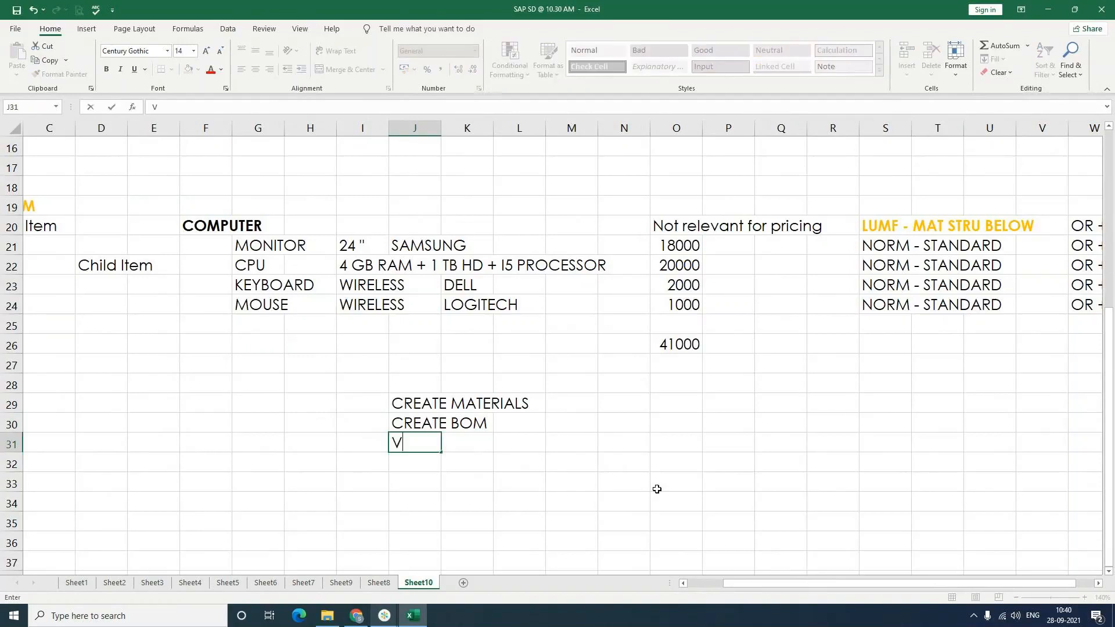
{"action": "type", "text": "HANGE"}
{"action": "key", "text": "BackSpace"}
{"action": "key", "text": "BackSpace"}
{"action": "key", "text": "BackSpace"}
{"action": "key", "text": "BackSpace"}
{"action": "key", "text": "BackSpace"}
{"action": "key", "text": "BackSpace"}
{"action": "type", "text": "CHANGE ITEM CATEGORY GROU"}
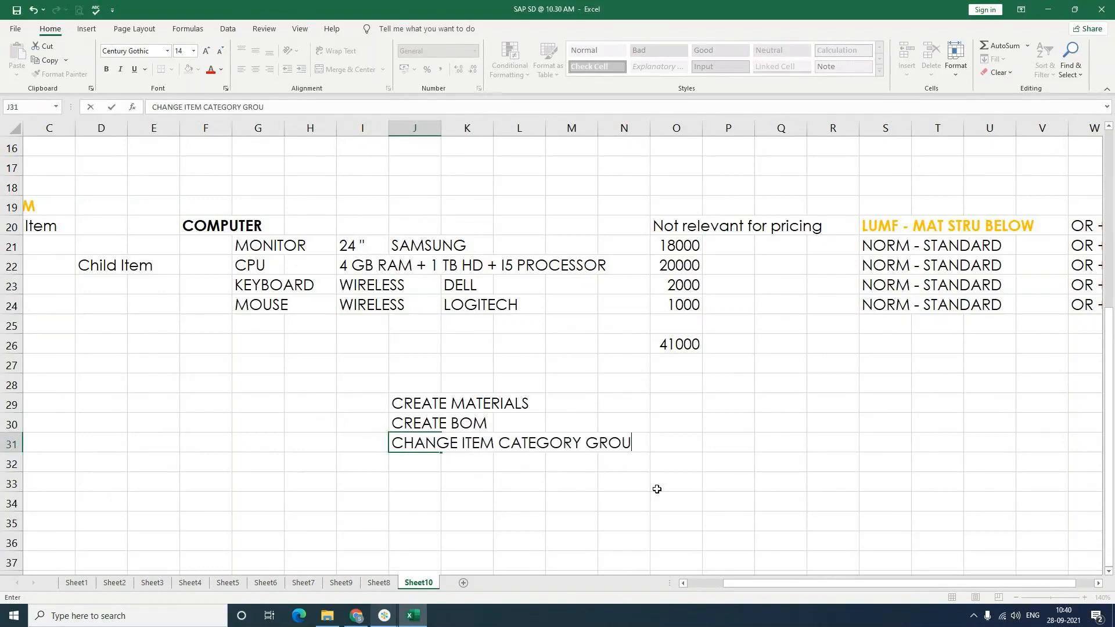
{"action": "type", "text": "P AS ERLA/ LUMF FOR THE PARENT ITE"}
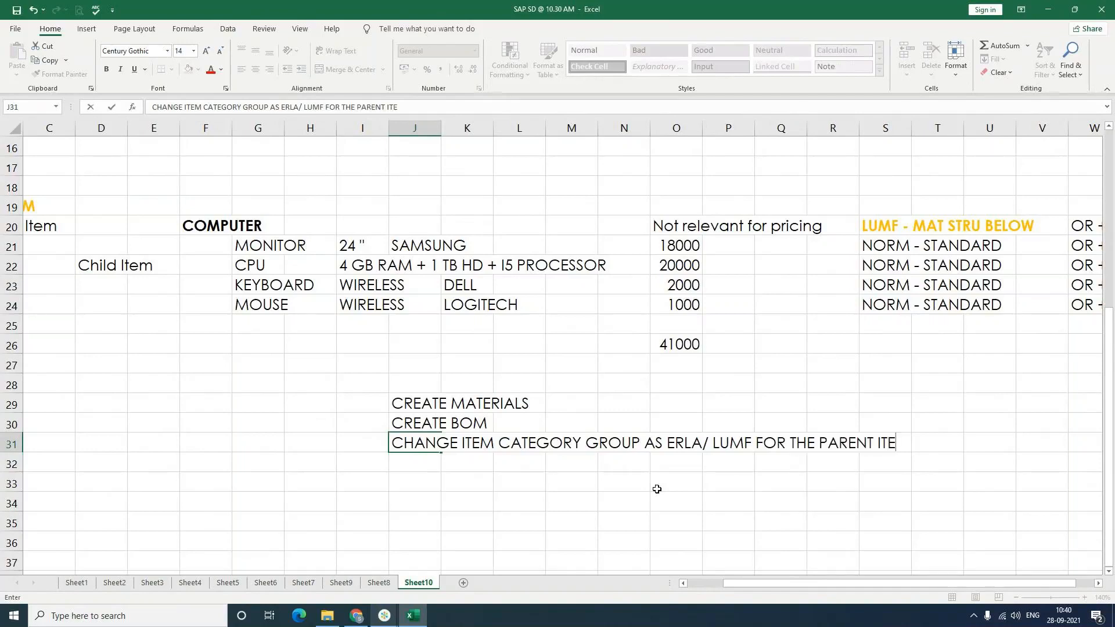
{"action": "type", "text": "M"}
{"action": "key", "text": "Return"}
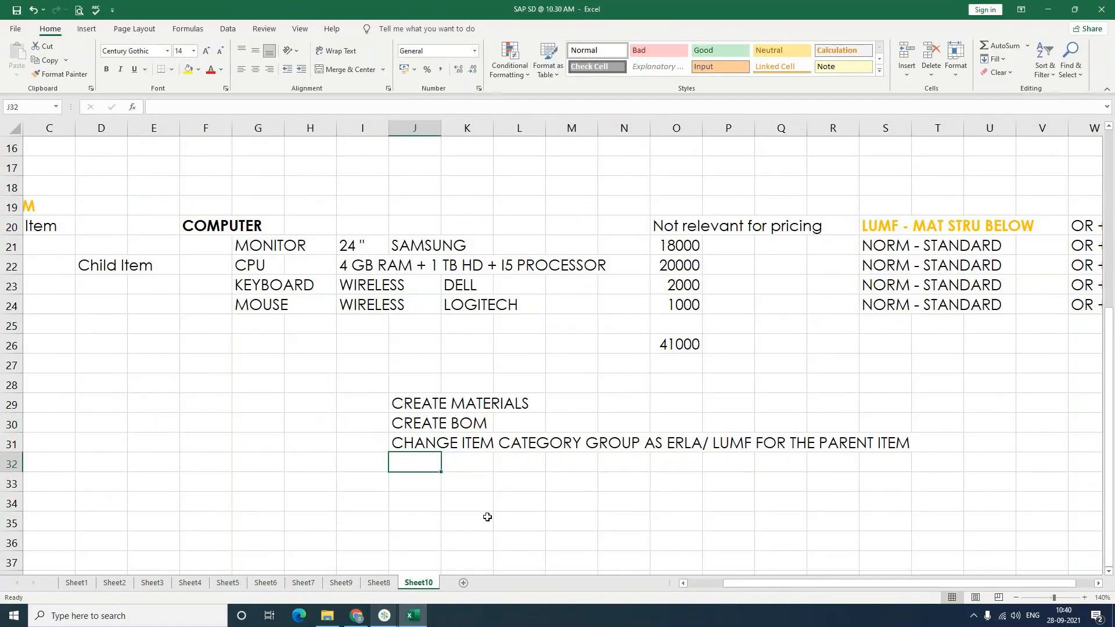
Step: Add EXPLODE THE BOM as the fourth step in J32
{"action": "type", "text": "EXPLODE THE "}
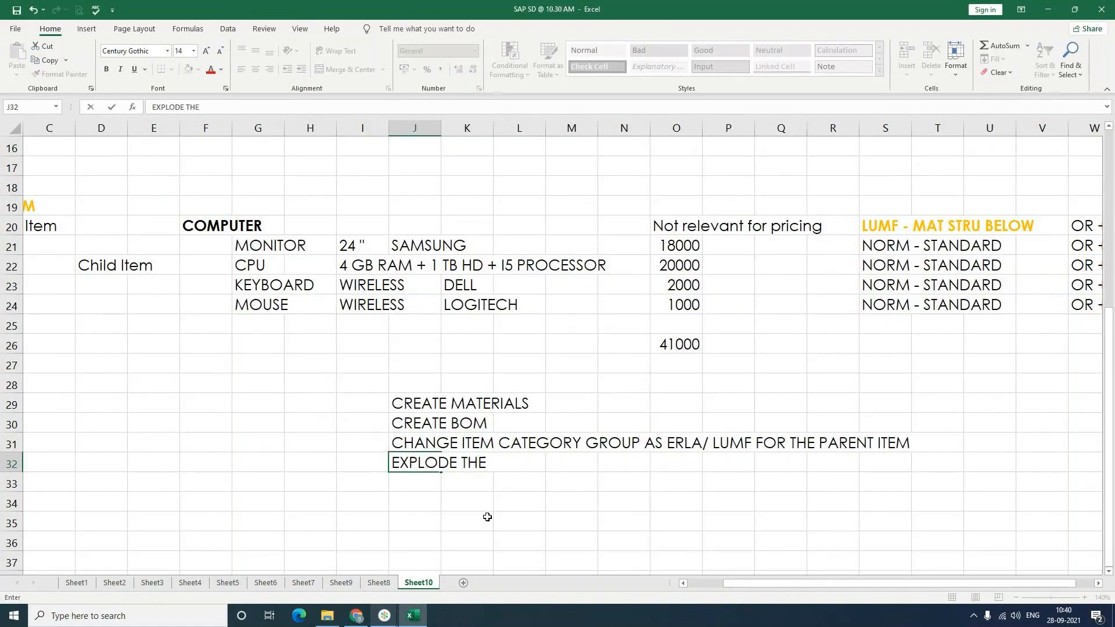
{"action": "type", "text": "BOM"}
{"action": "key", "text": "Return"}
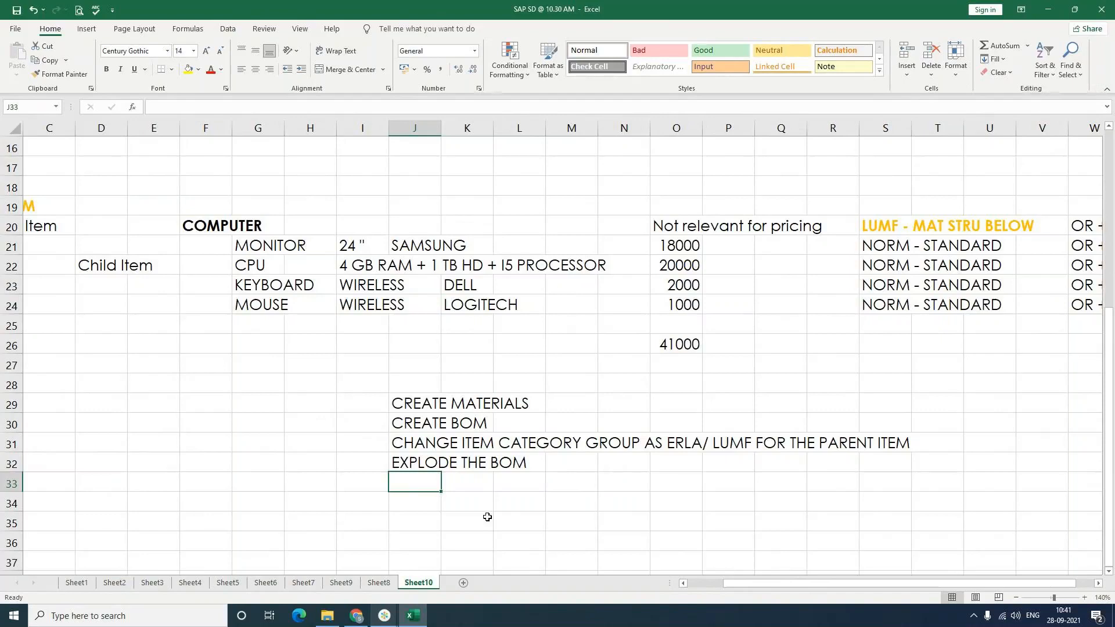
Step: Minimize Excel, close the SAP SD folder window and launch SAP Logon 740 from the desktop
{"action": "left_click", "coordinate": [389, 619]}
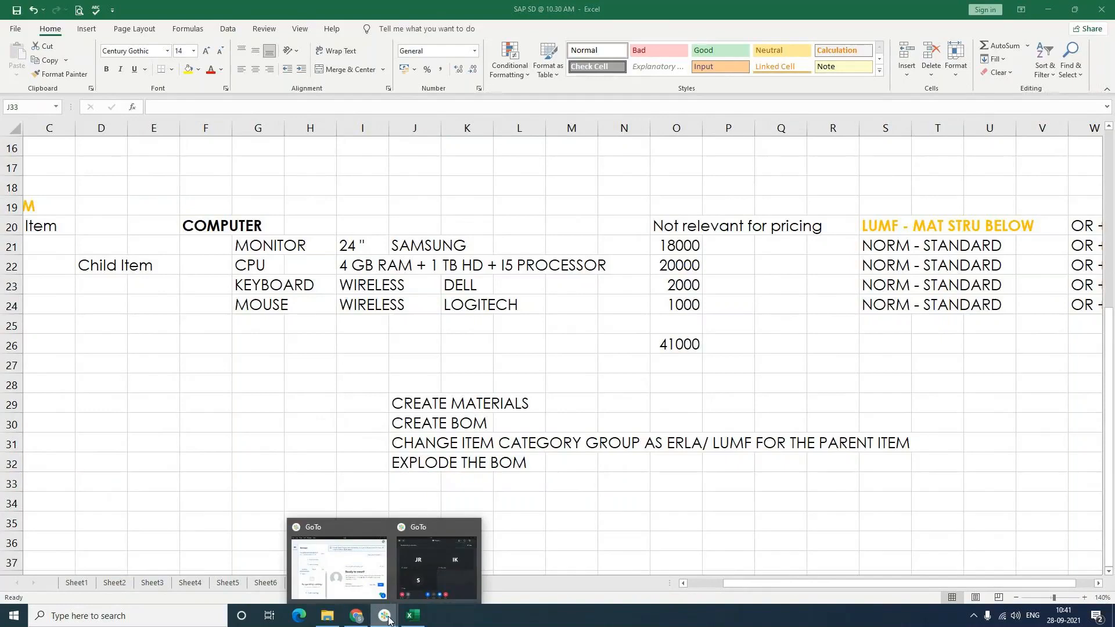
{"action": "left_click", "coordinate": [386, 617]}
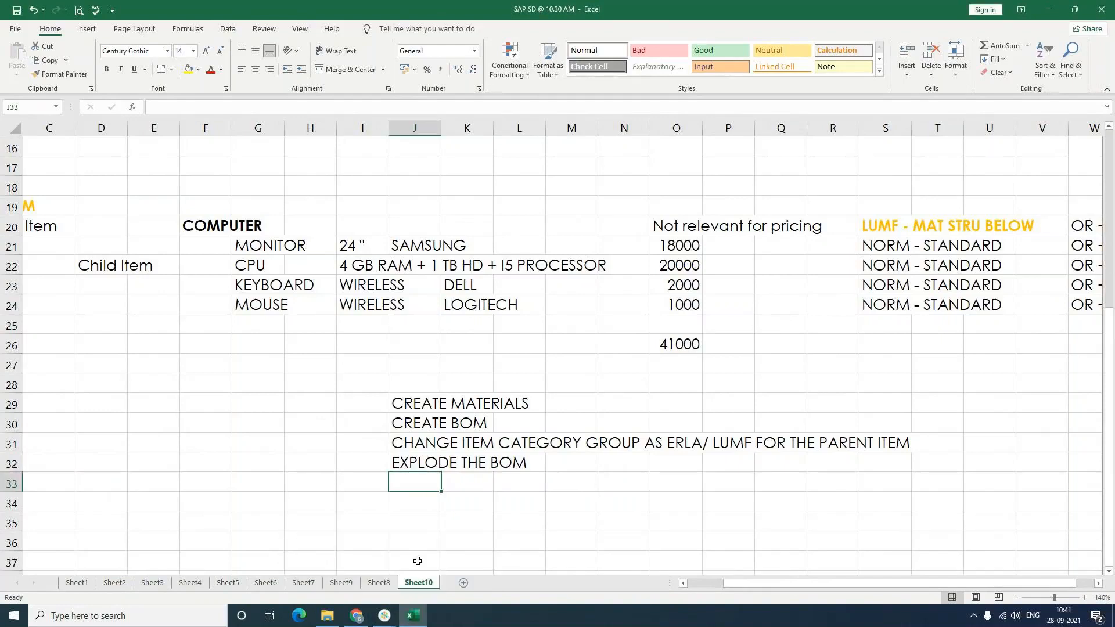
{"action": "left_click", "coordinate": [1046, 16]}
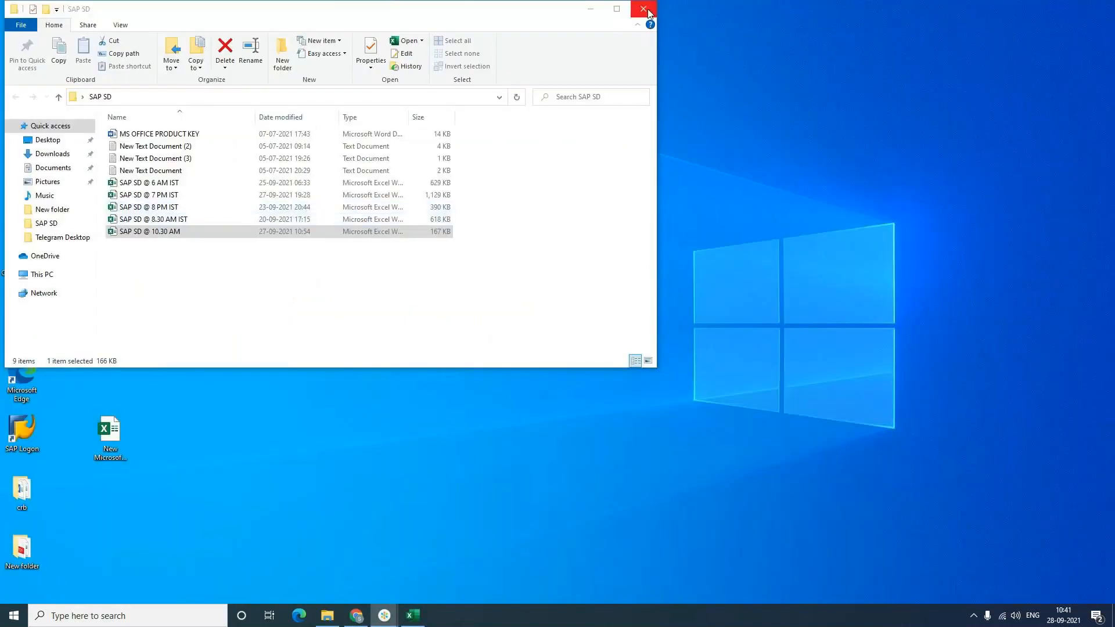
{"action": "left_click", "coordinate": [645, 11]}
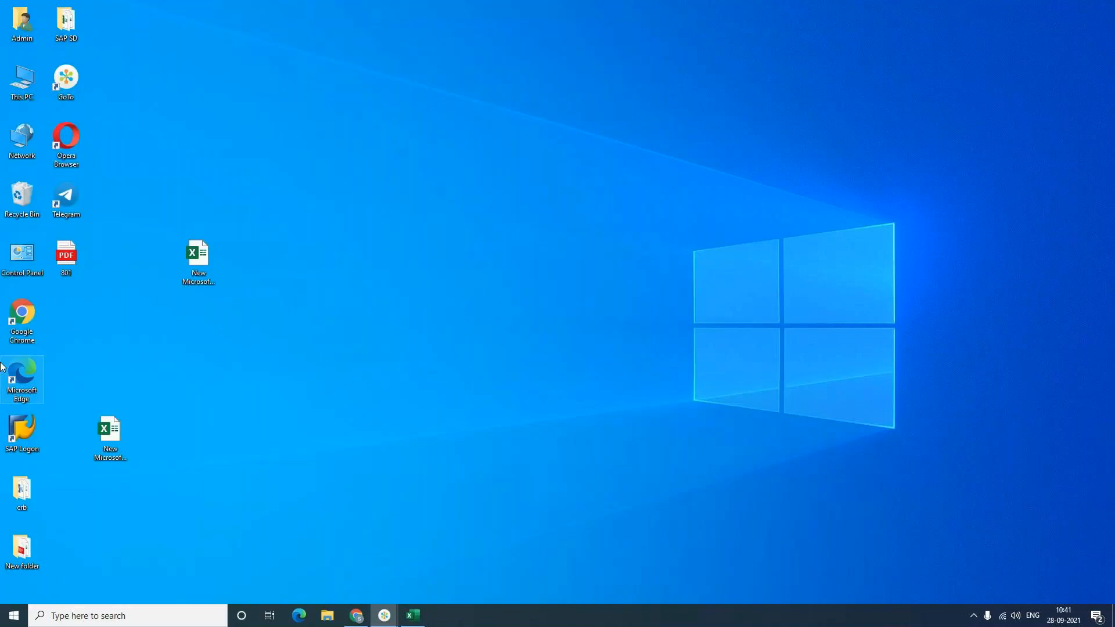
{"action": "double_click", "coordinate": [20, 434]}
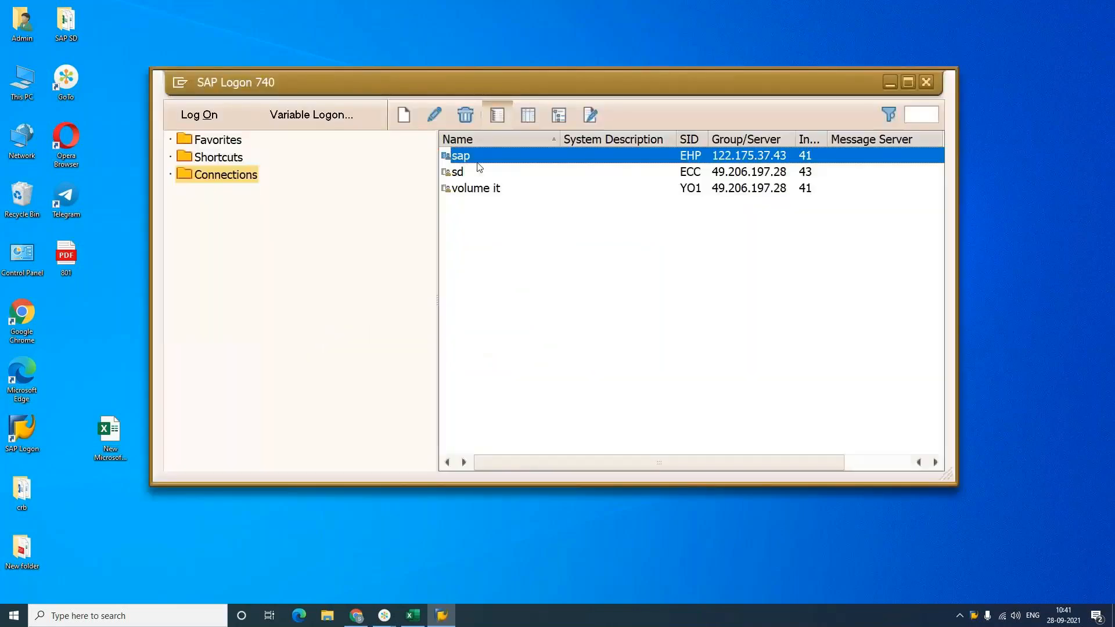
Step: Log on through the sap connection and enter transaction mm01
{"action": "double_click", "coordinate": [668, 163]}
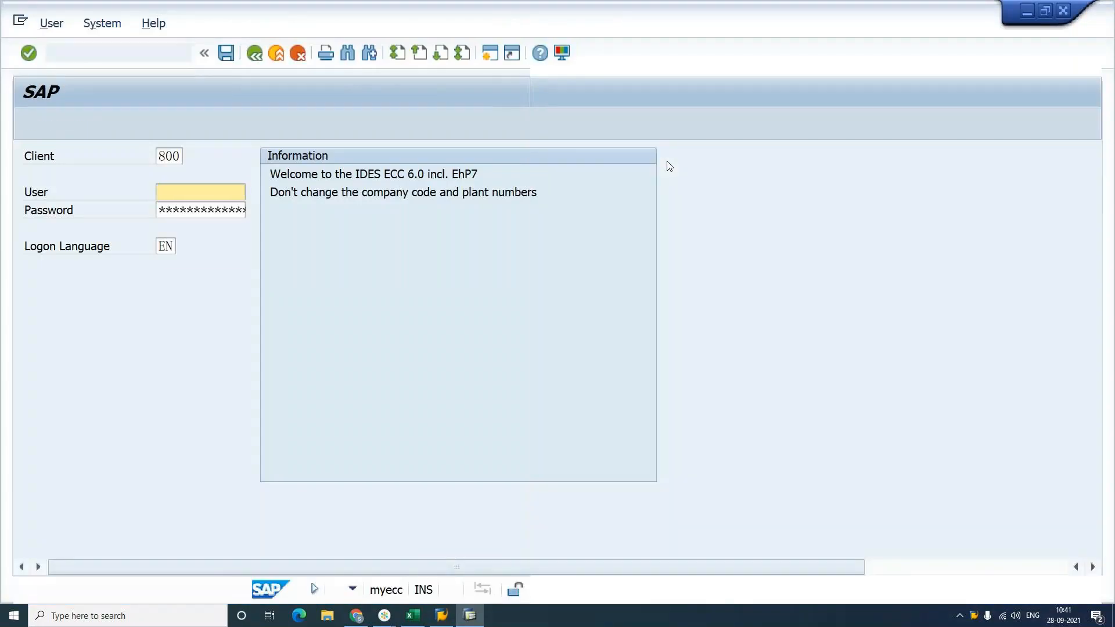
{"action": "key", "text": "Return"}
{"action": "key", "text": "Tab"}
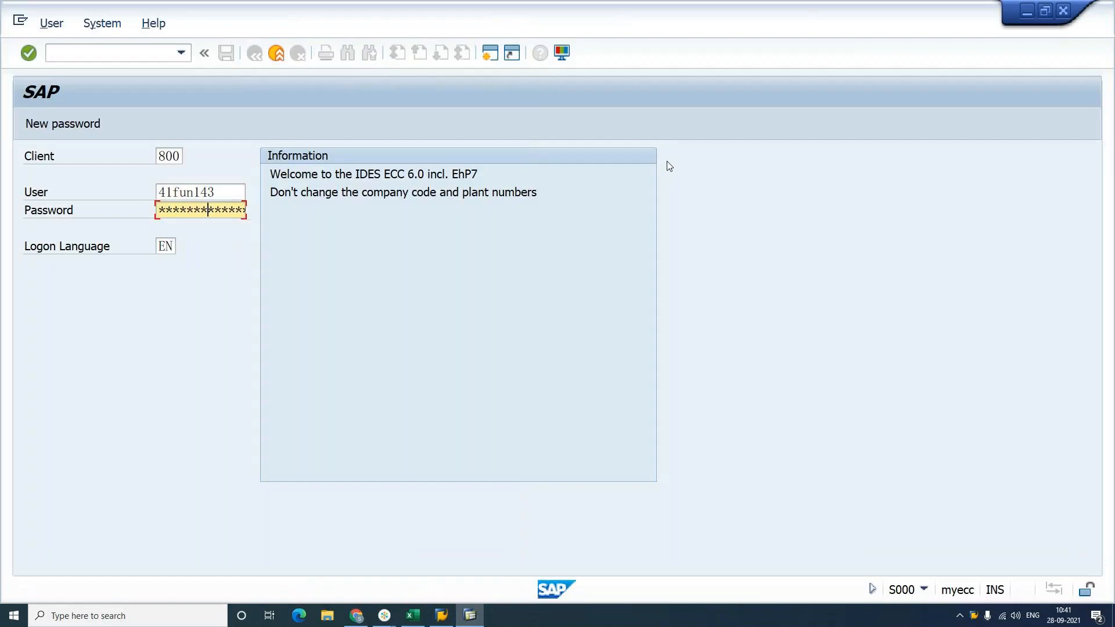
{"action": "key", "text": "Return"}
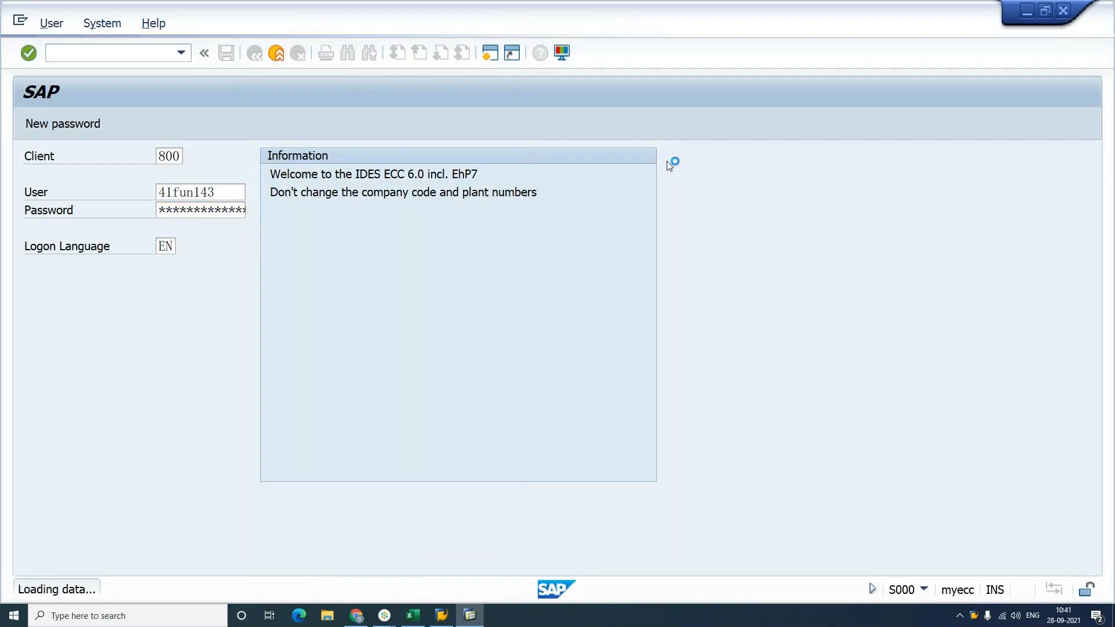
{"action": "type", "text": "mm01"}
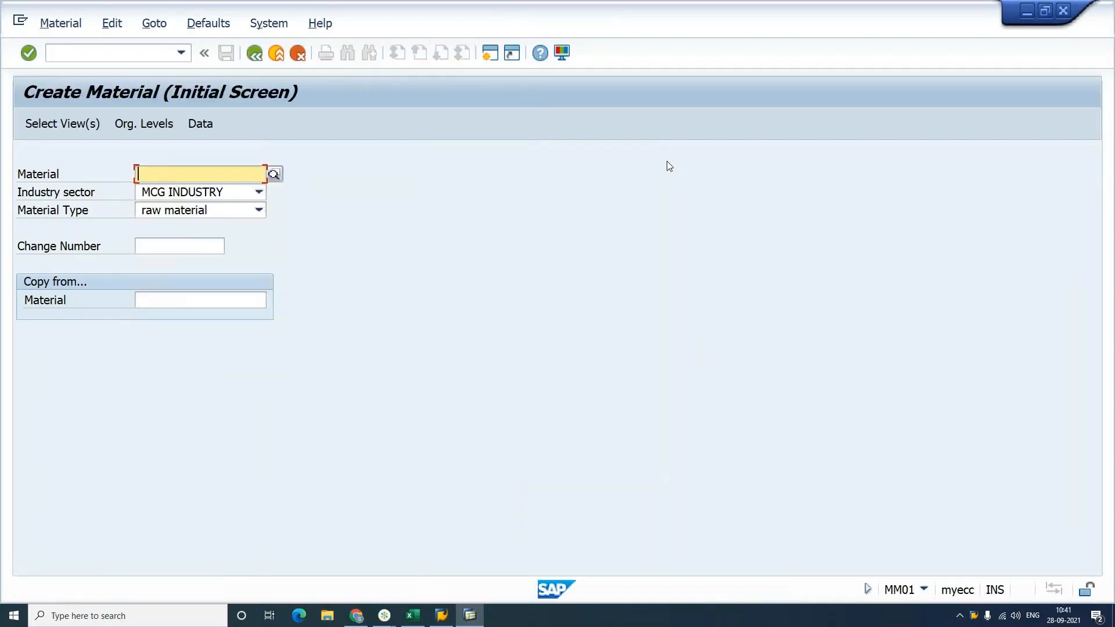
Step: Start material SCOM with industry sector W ELECTRONICS and material type FERT SAPSTD FINISHED
{"action": "type", "text": "scom"}
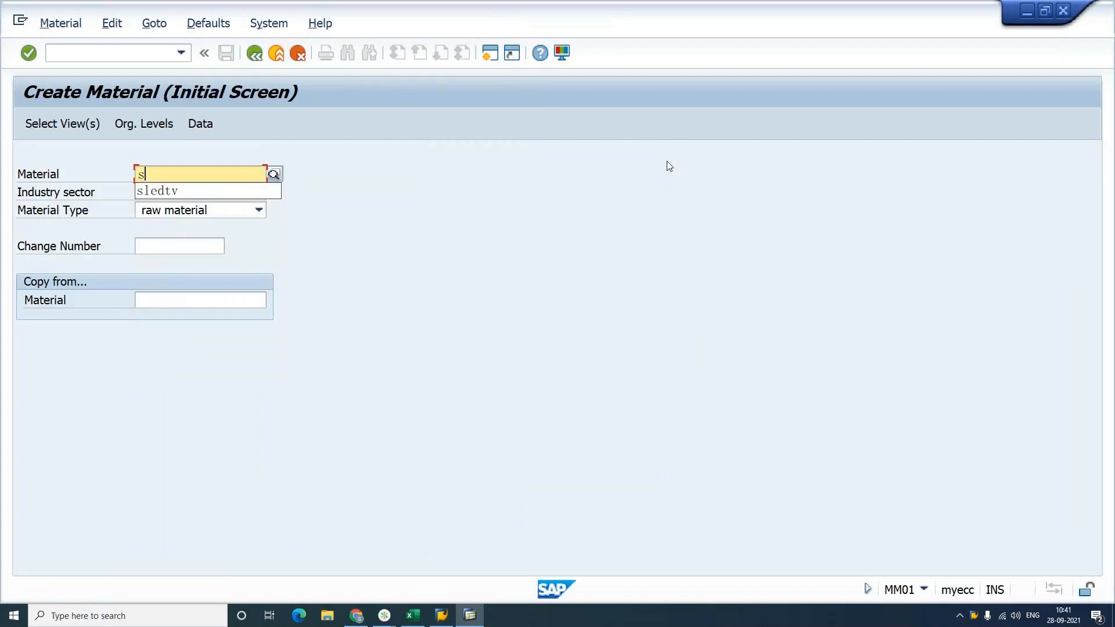
{"action": "key", "text": "Tab"}
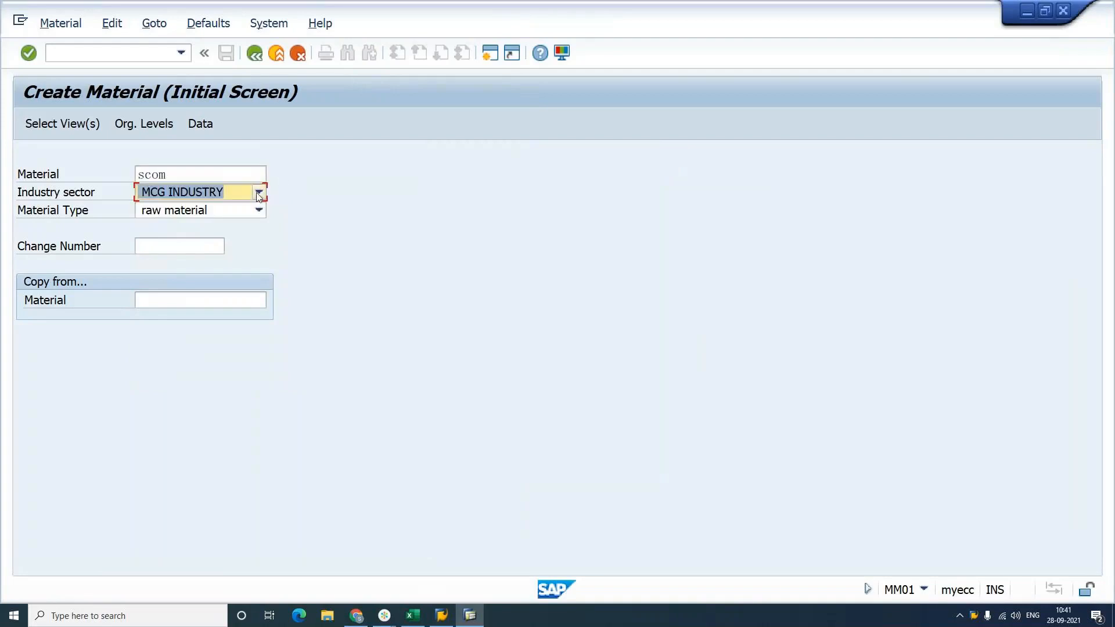
{"action": "left_click", "coordinate": [259, 192]}
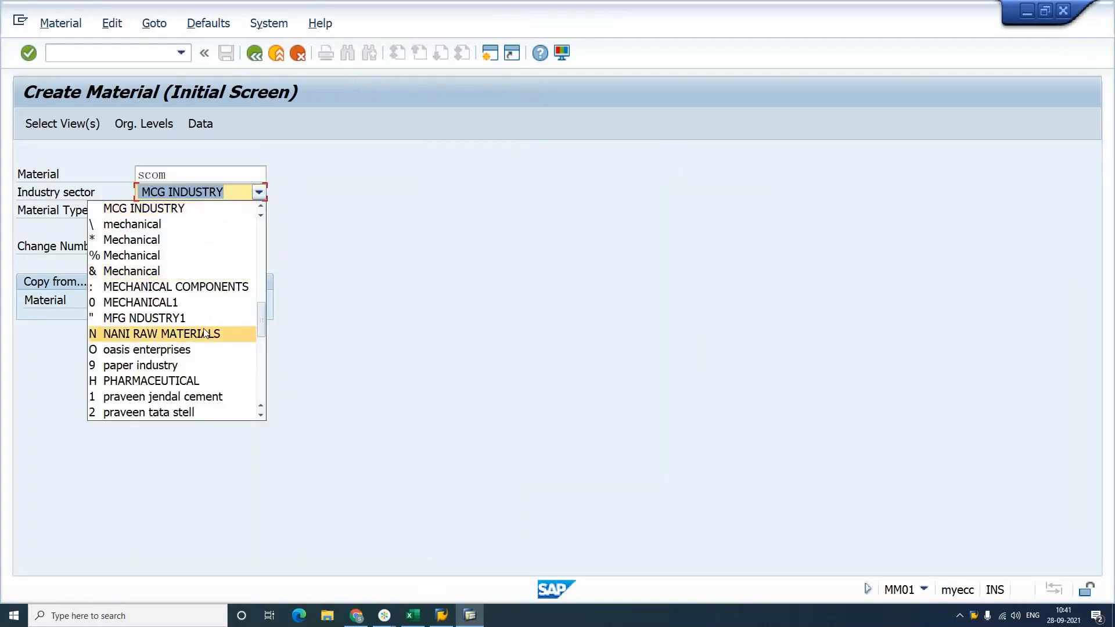
{"action": "scroll", "coordinate": [205, 334], "scroll_direction": "up", "scroll_amount": 6}
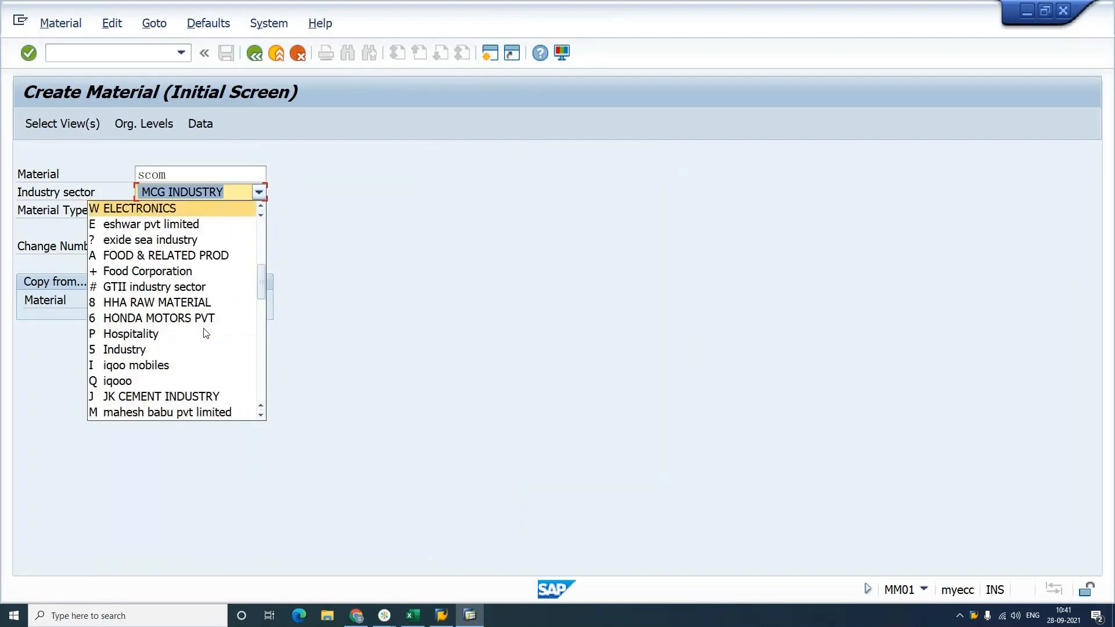
{"action": "left_click", "coordinate": [206, 209]}
{"action": "key", "text": "Tab"}
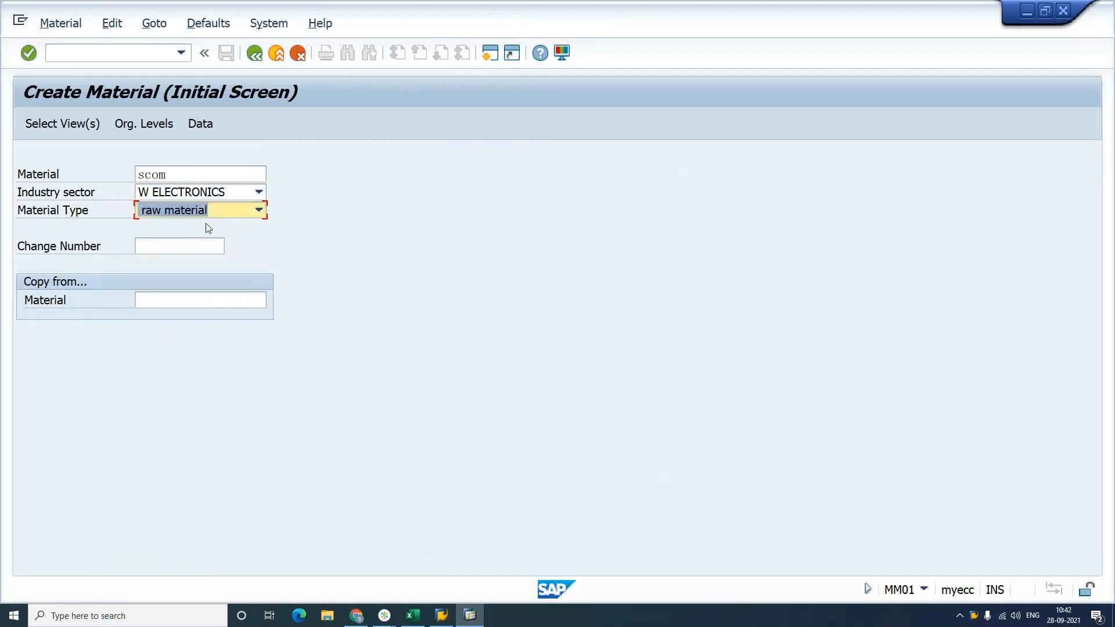
{"action": "key", "text": "f"}
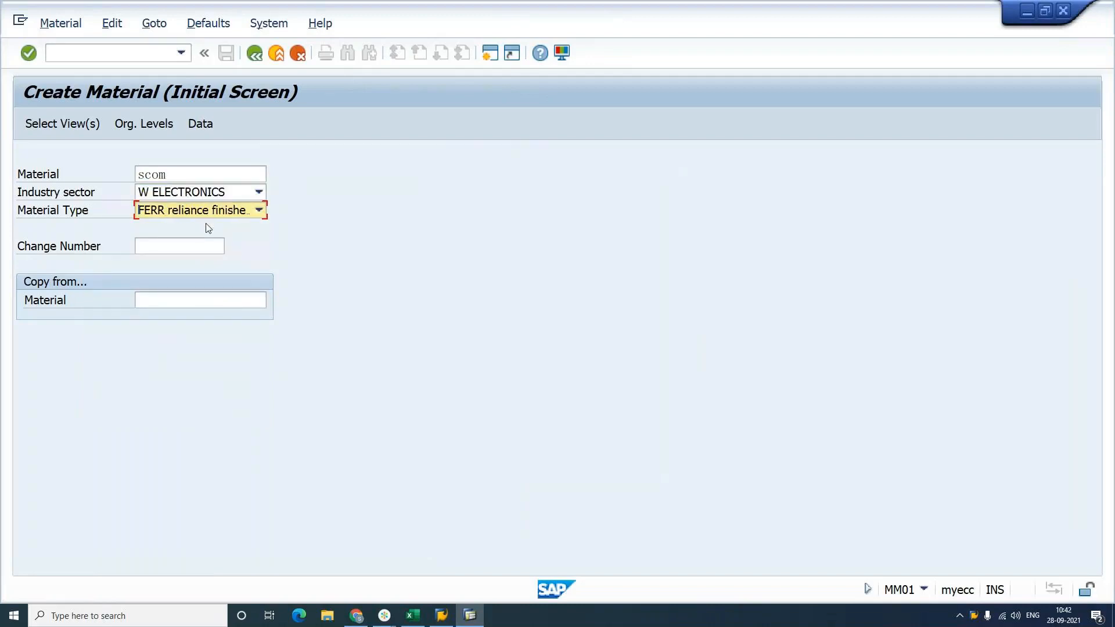
{"action": "key", "text": "F4"}
{"action": "key", "text": "f"}
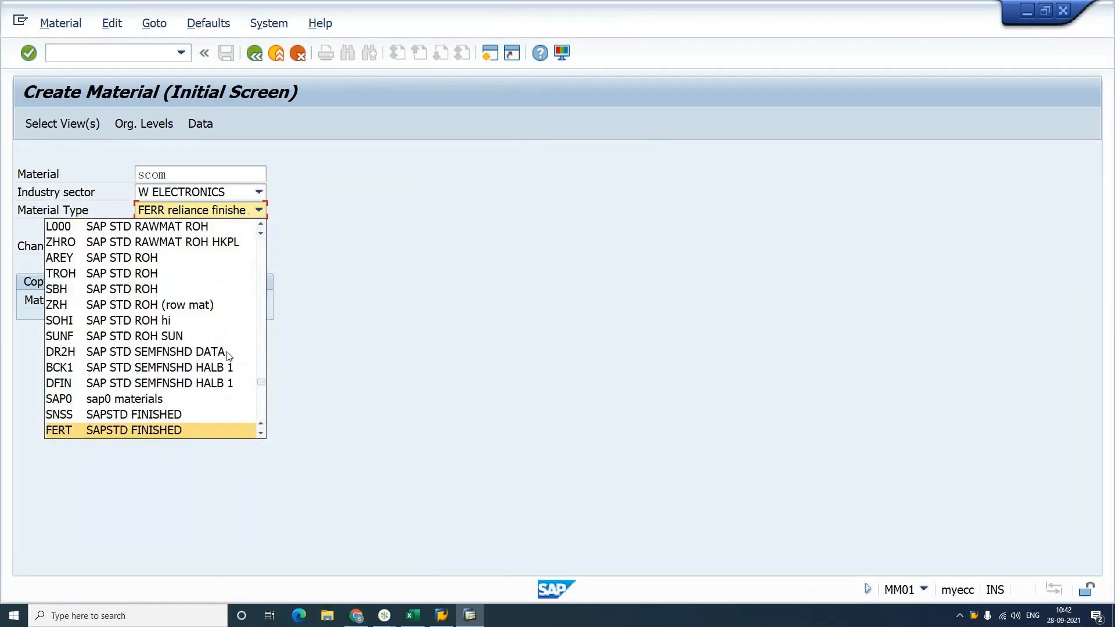
{"action": "key", "text": "Return"}
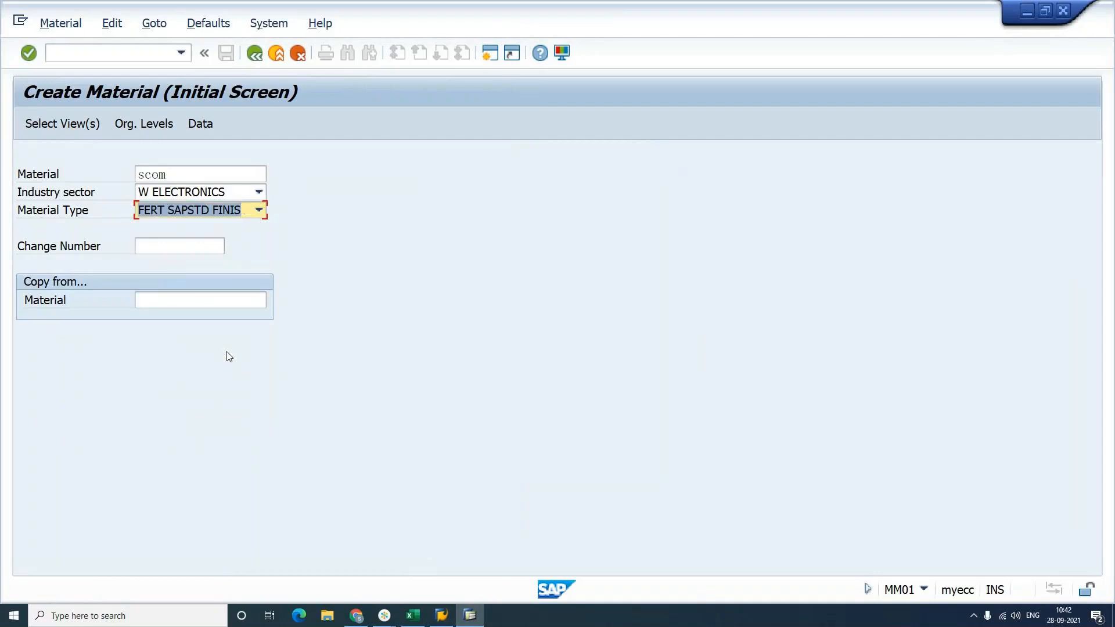
Step: Select the Basic Data 1, Sales and General Plant Data / Storage 1 views and proceed to organizational levels
{"action": "left_click", "coordinate": [58, 125]}
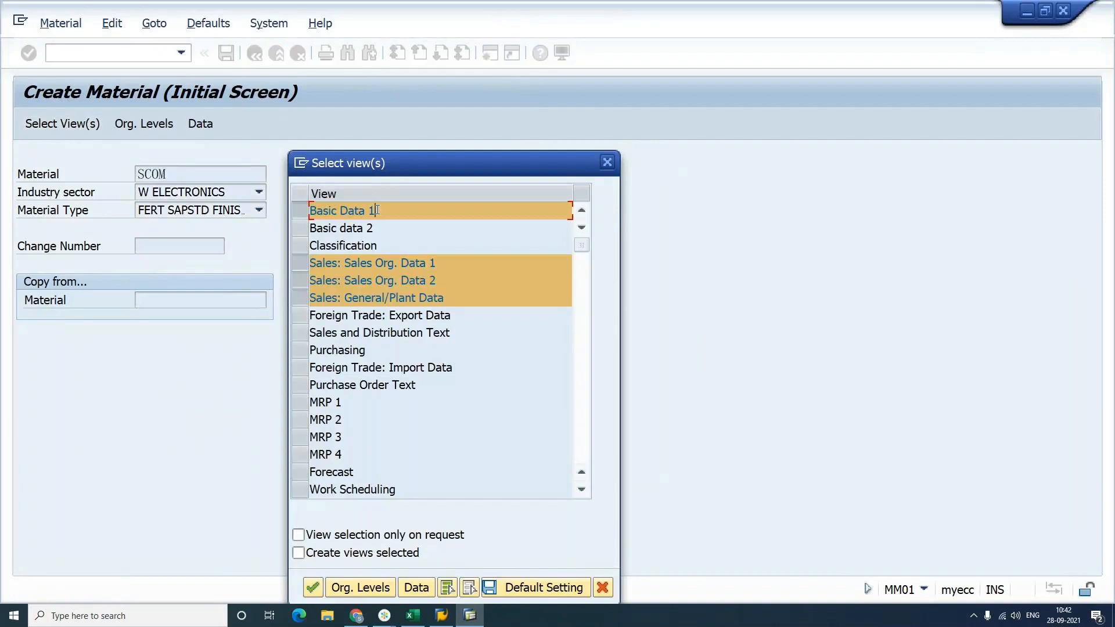
{"action": "scroll", "coordinate": [429, 420], "scroll_direction": "down", "scroll_amount": 1}
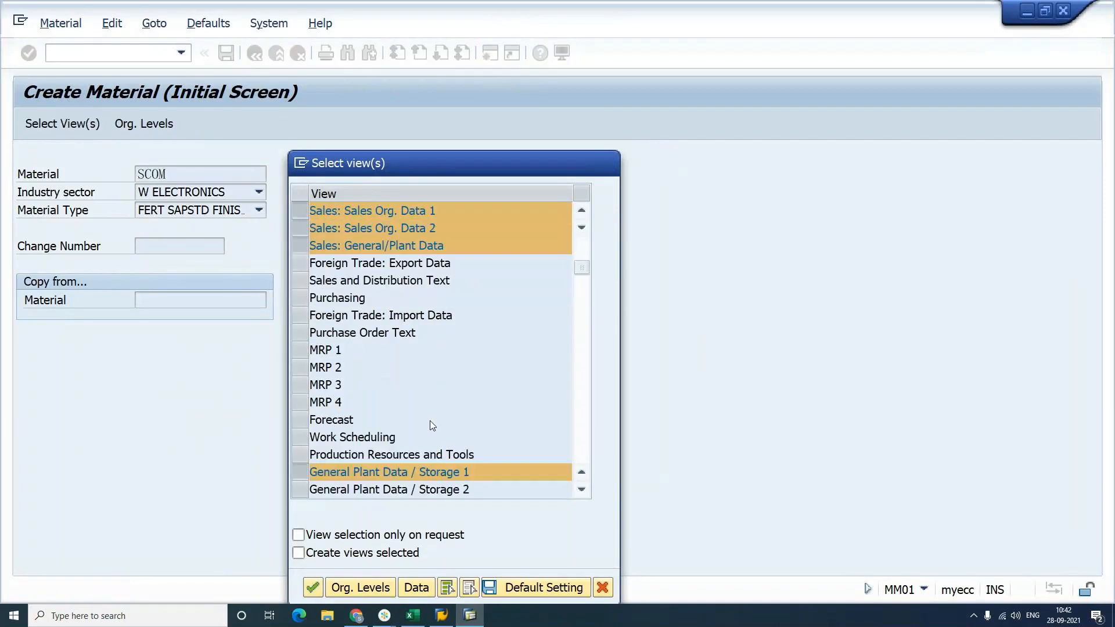
{"action": "scroll", "coordinate": [430, 421], "scroll_direction": "down", "scroll_amount": 1}
{"action": "left_click", "coordinate": [359, 587]}
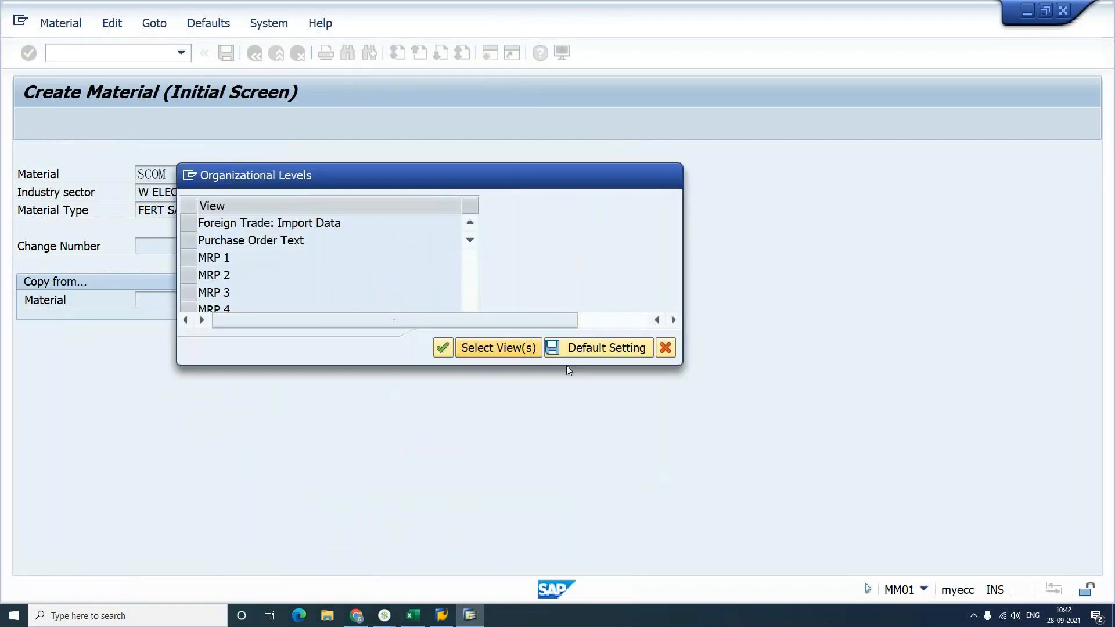
Step: Clear the old org levels and enter plant SAP1, storage location S001 and sales org YSAM
{"action": "key", "text": "Delete"}
{"action": "key", "text": "Tab"}
{"action": "key", "text": "Delete"}
{"action": "key", "text": "Tab"}
{"action": "key", "text": "Delete"}
{"action": "key", "text": "Tab"}
{"action": "key", "text": "Delete"}
{"action": "key", "text": "shift+Tab"}
{"action": "key", "text": "shift+Tab"}
{"action": "key", "text": "shift+Tab"}
{"action": "type", "text": "ysam"}
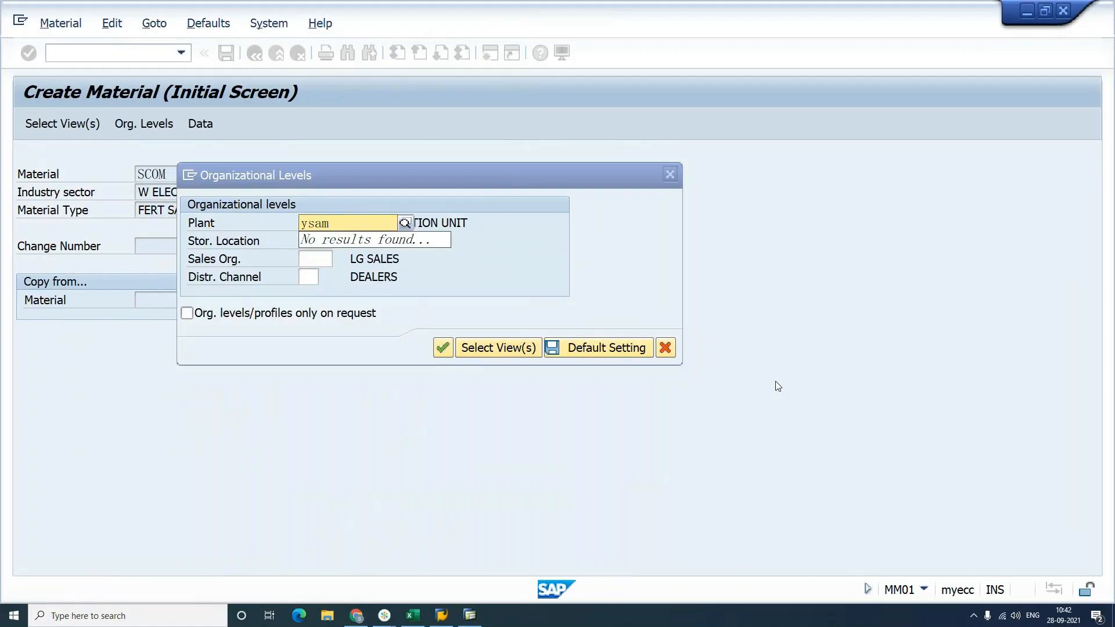
{"action": "key", "text": "BackSpace"}
{"action": "key", "text": "BackSpace"}
{"action": "key", "text": "BackSpace"}
{"action": "key", "text": "BackSpace"}
{"action": "type", "text": "s"}
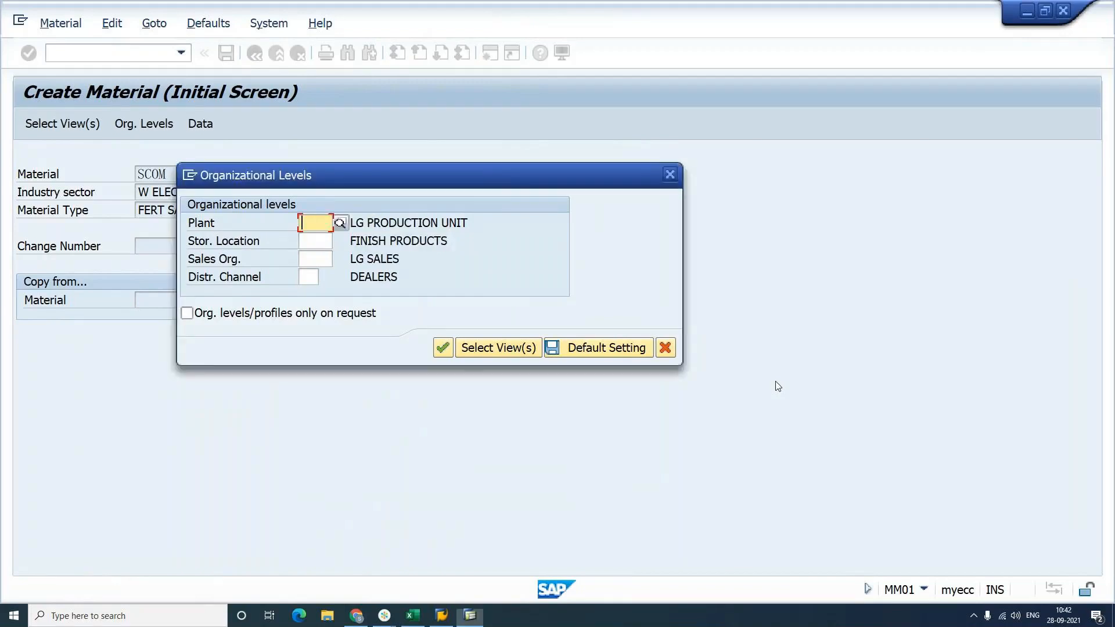
{"action": "type", "text": "ap1"}
{"action": "key", "text": "Tab"}
{"action": "type", "text": "s001"}
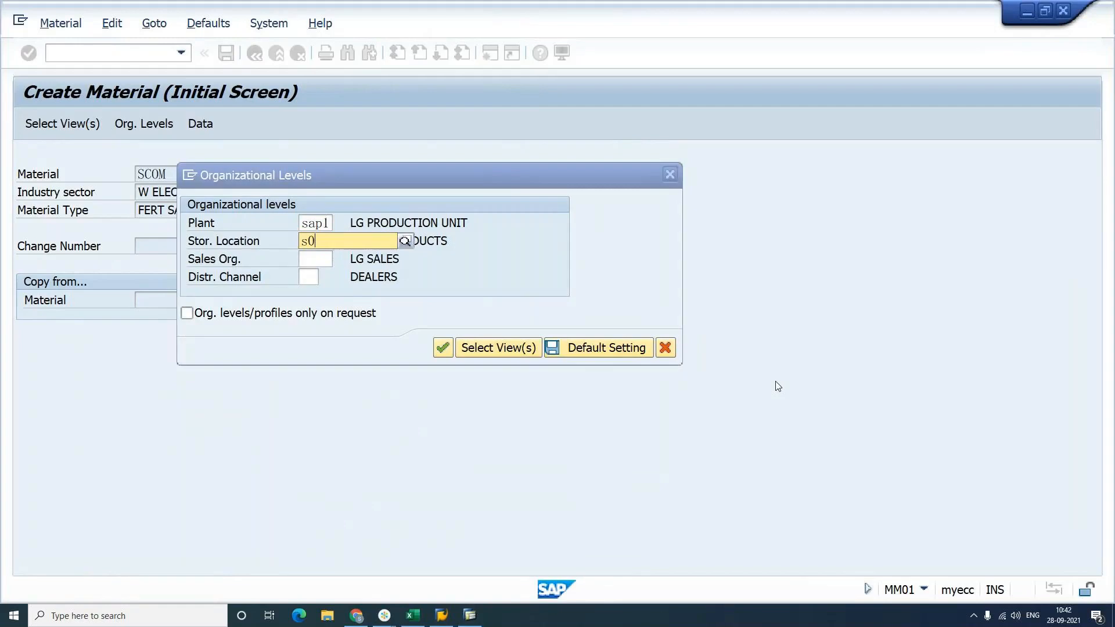
{"action": "key", "text": "Tab"}
{"action": "type", "text": "ysam"}
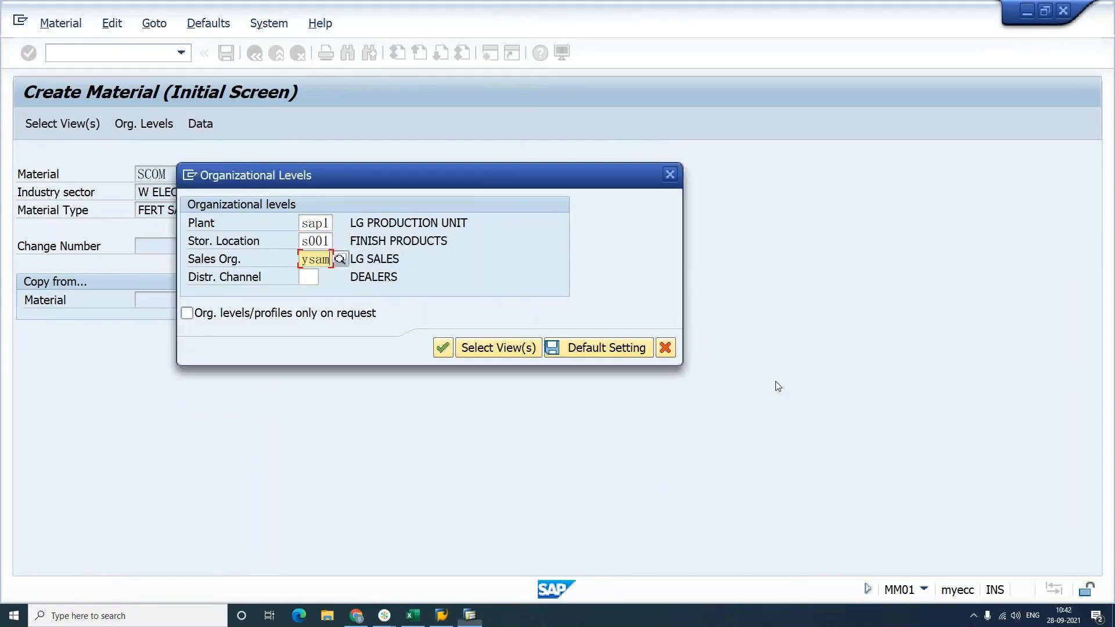
{"action": "key", "text": "Tab"}
Step: Try distribution channel S4, which triggers an invalid sales area error
{"action": "key", "text": "Down"}
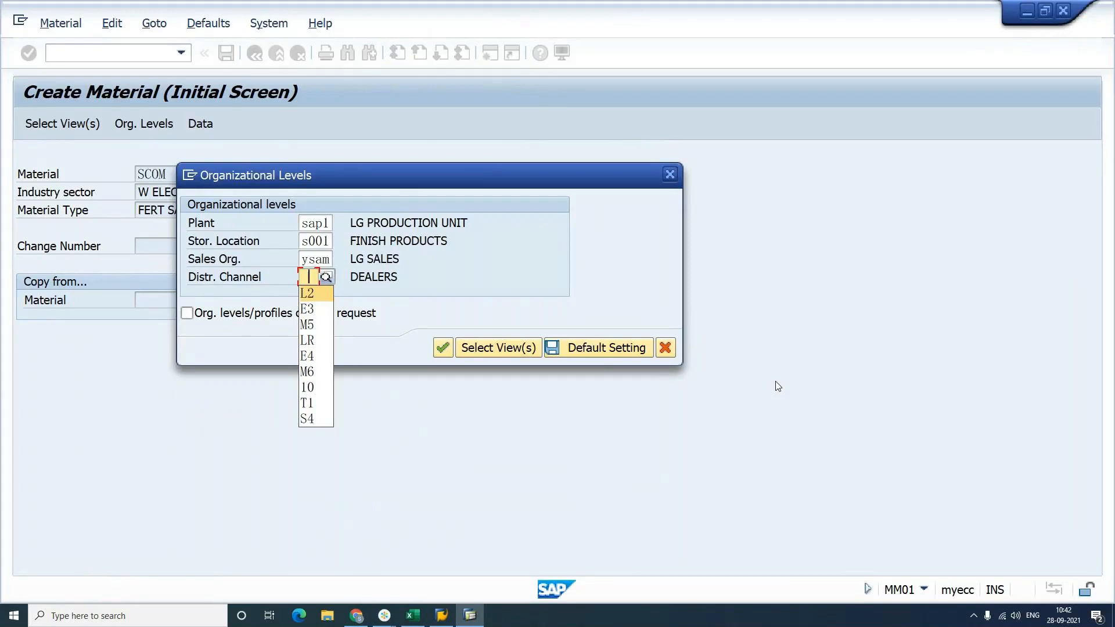
{"action": "key", "text": "Down"}
{"action": "key", "text": "Down"}
{"action": "key", "text": "Down"}
{"action": "key", "text": "Down"}
{"action": "key", "text": "Down"}
{"action": "key", "text": "Down"}
{"action": "key", "text": "Down"}
{"action": "key", "text": "Down"}
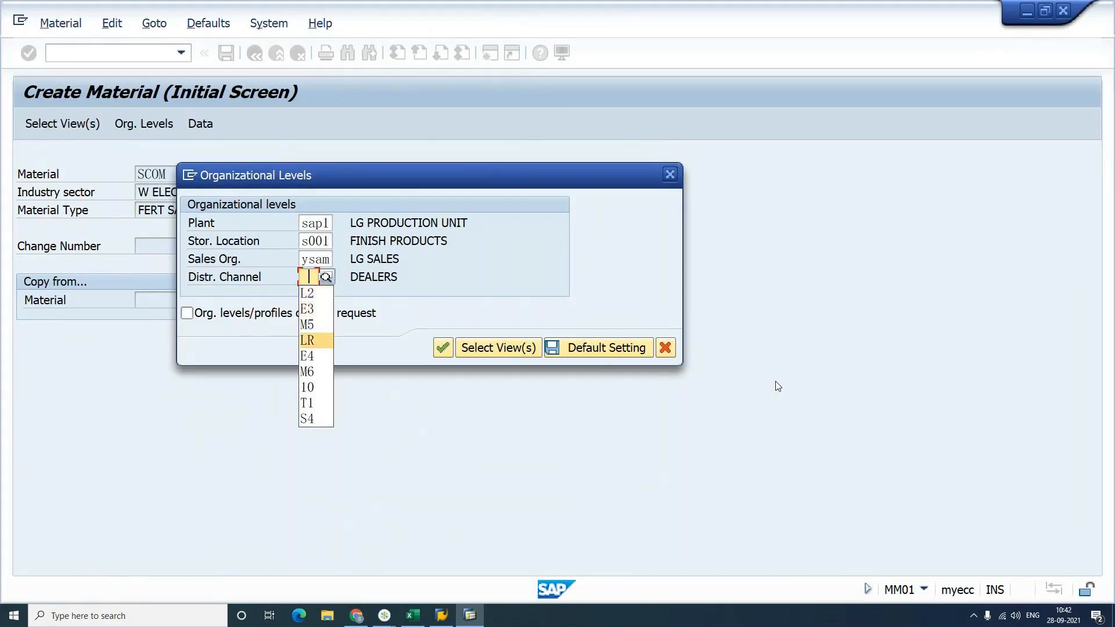
{"action": "key", "text": "Return"}
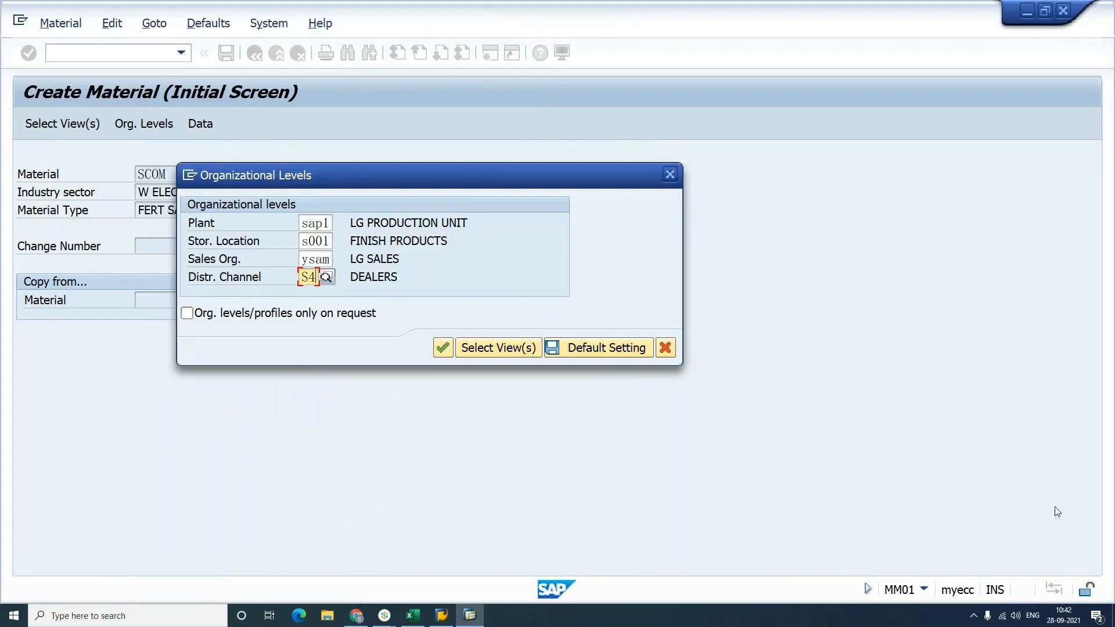
{"action": "left_click", "coordinate": [607, 351]}
{"action": "left_click", "coordinate": [606, 349]}
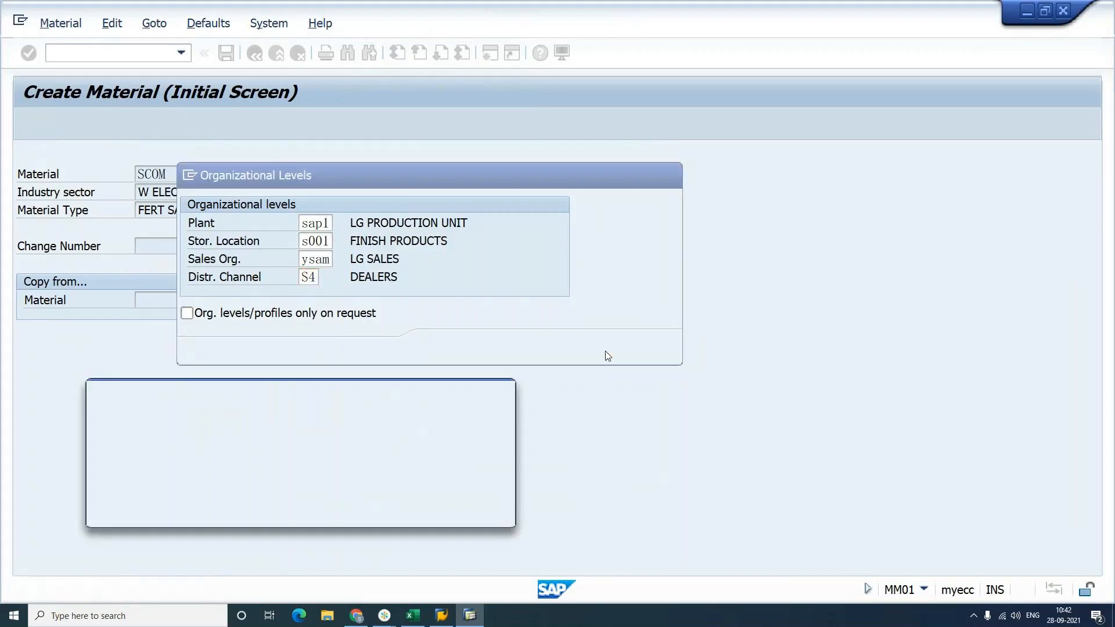
{"action": "left_click", "coordinate": [475, 511]}
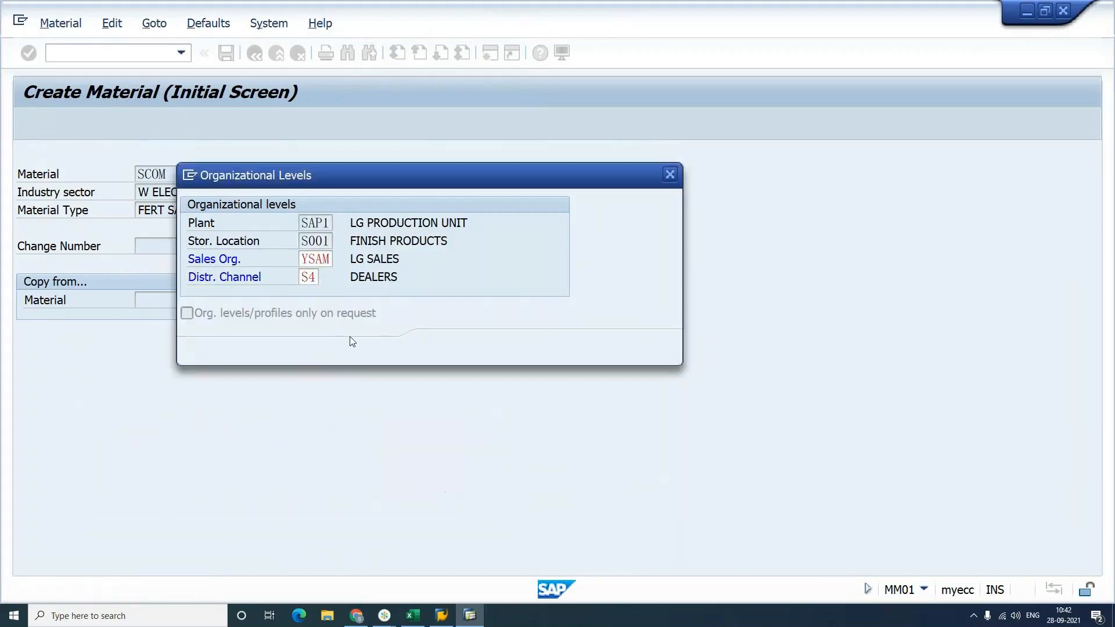
Step: Change the distribution channel to M5 and continue to the Basic Data 1 screen
{"action": "key", "text": "Tab"}
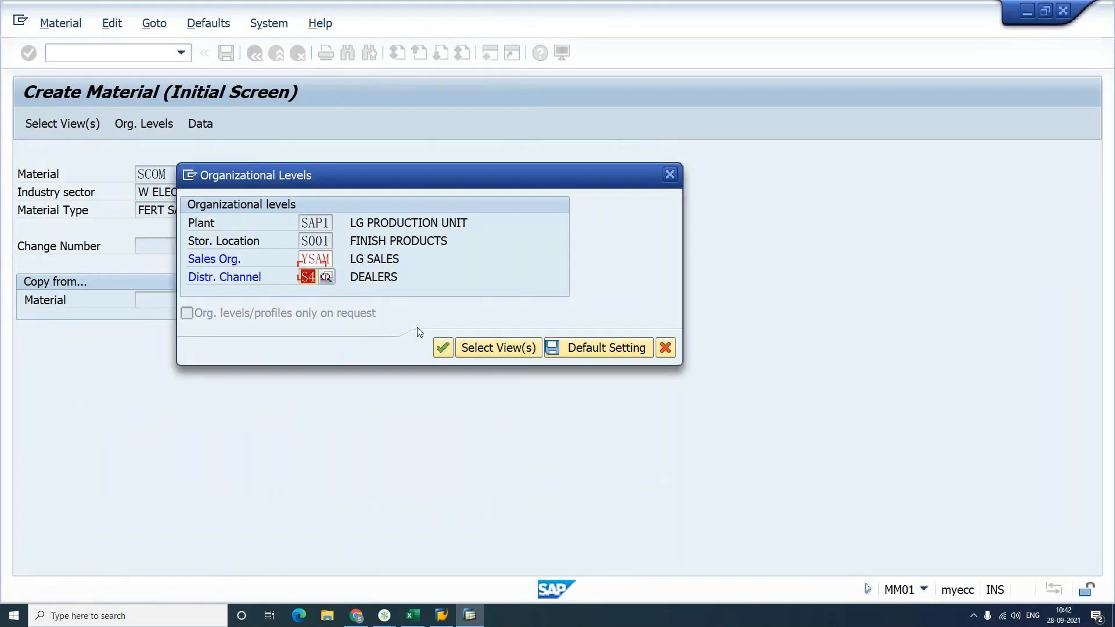
{"action": "key", "text": "Delete"}
{"action": "key", "text": "Down"}
{"action": "key", "text": "Down"}
{"action": "key", "text": "Down"}
{"action": "key", "text": "Down"}
{"action": "key", "text": "Return"}
{"action": "left_click", "coordinate": [582, 355]}
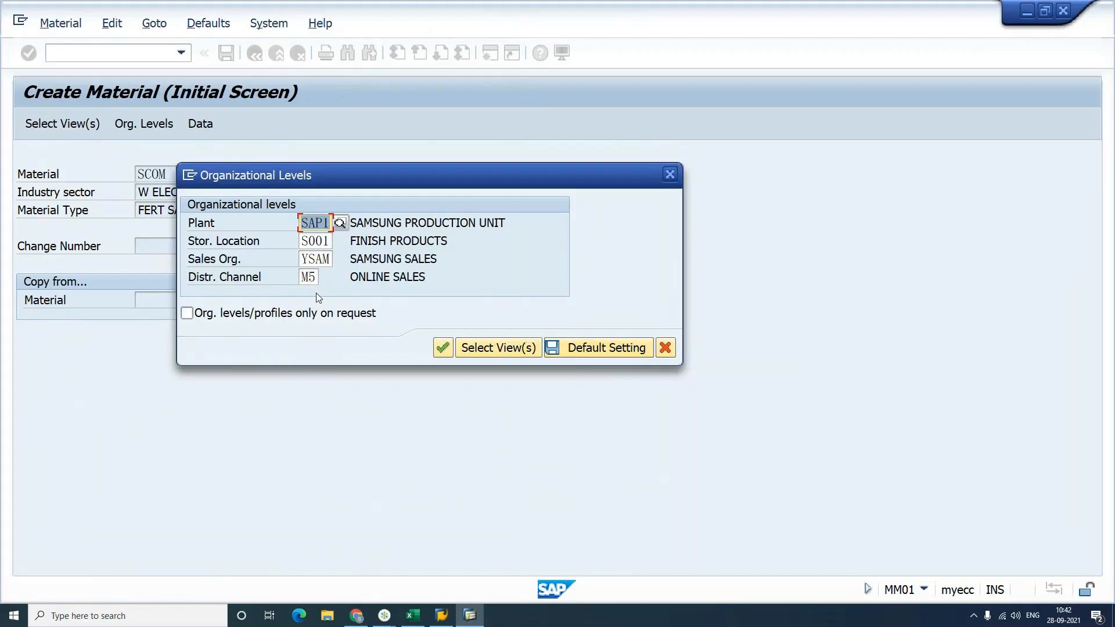
{"action": "key", "text": "Return"}
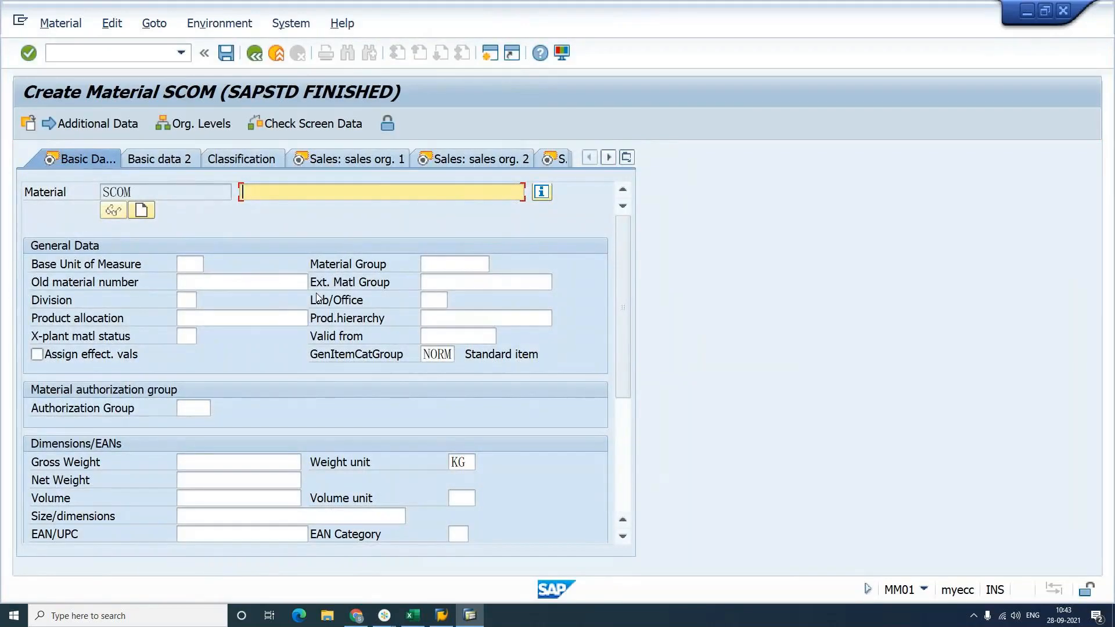
Step: Give SCOM description COMPUTER, unit PC, gross weight 4 and net weight 3
{"action": "type", "text": "COMP"}
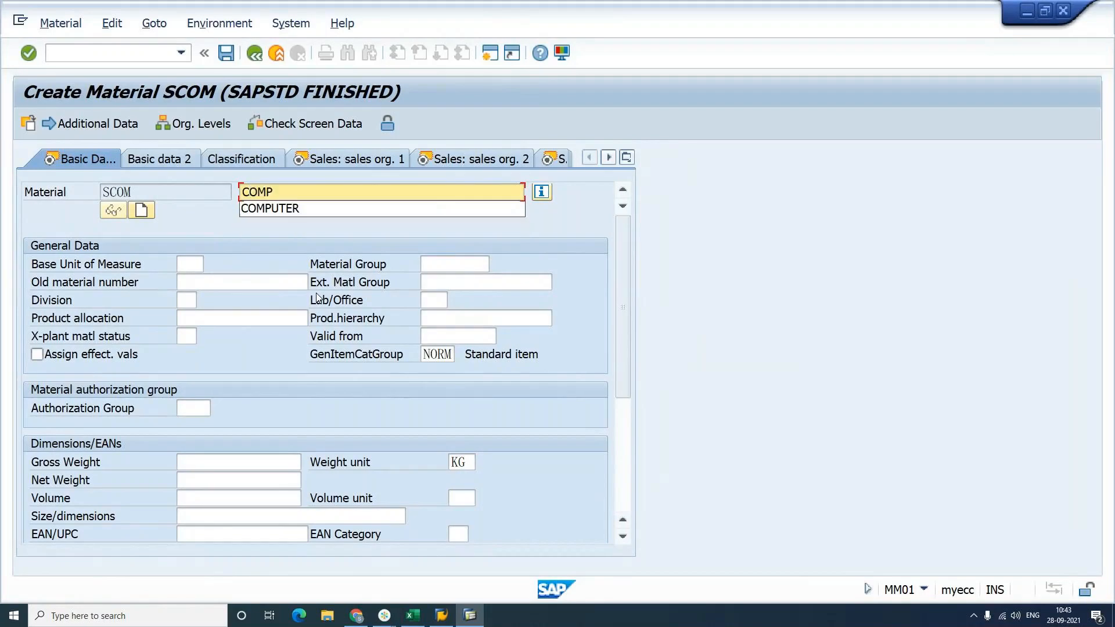
{"action": "type", "text": "UTER"}
{"action": "key", "text": "Tab"}
{"action": "type", "text": "PC"}
{"action": "left_click", "coordinate": [226, 460]}
{"action": "type", "text": "4"}
{"action": "key", "text": "Tab"}
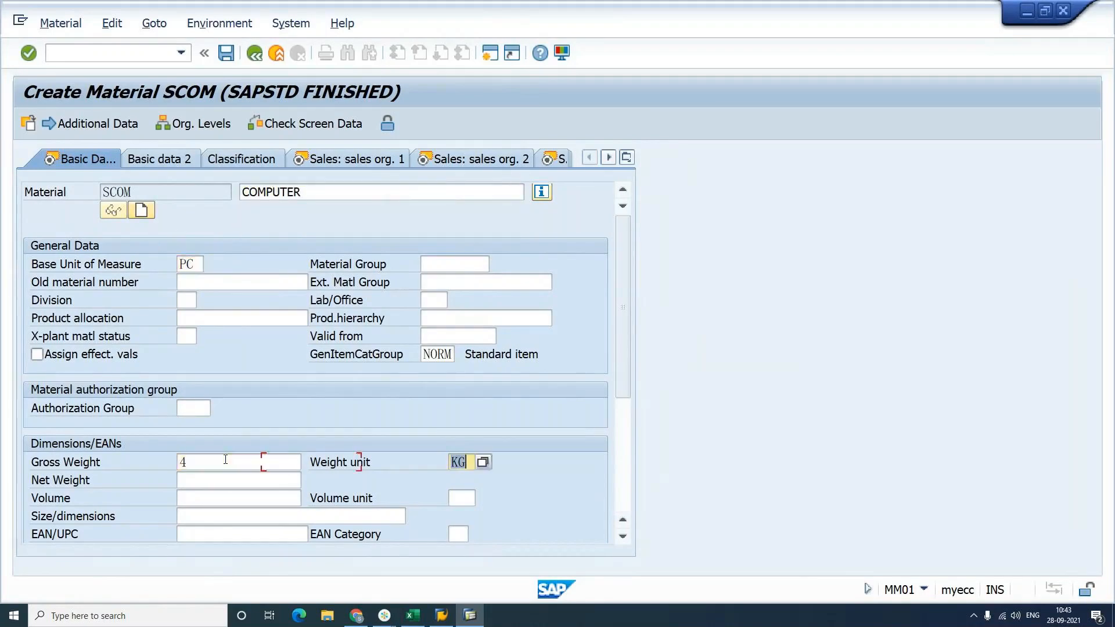
{"action": "key", "text": "Tab"}
{"action": "type", "text": "3"}
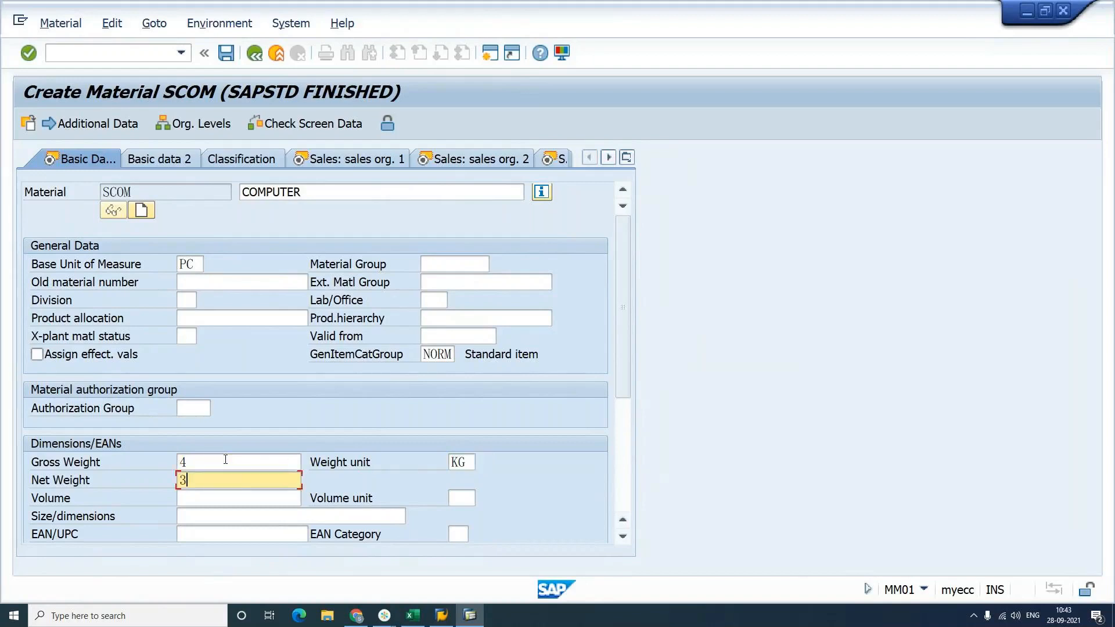
{"action": "key", "text": "Return"}
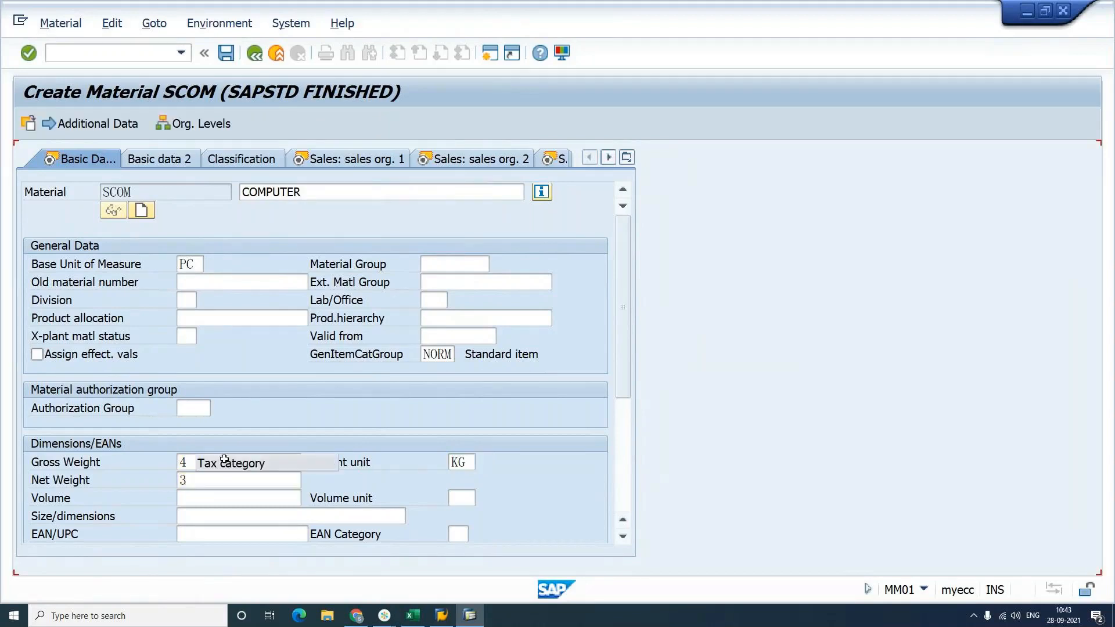
Step: Set the sales unit to BOX with a 1:1 box-to-piece conversion
{"action": "key", "text": "Tab"}
{"action": "type", "text": "BOX"}
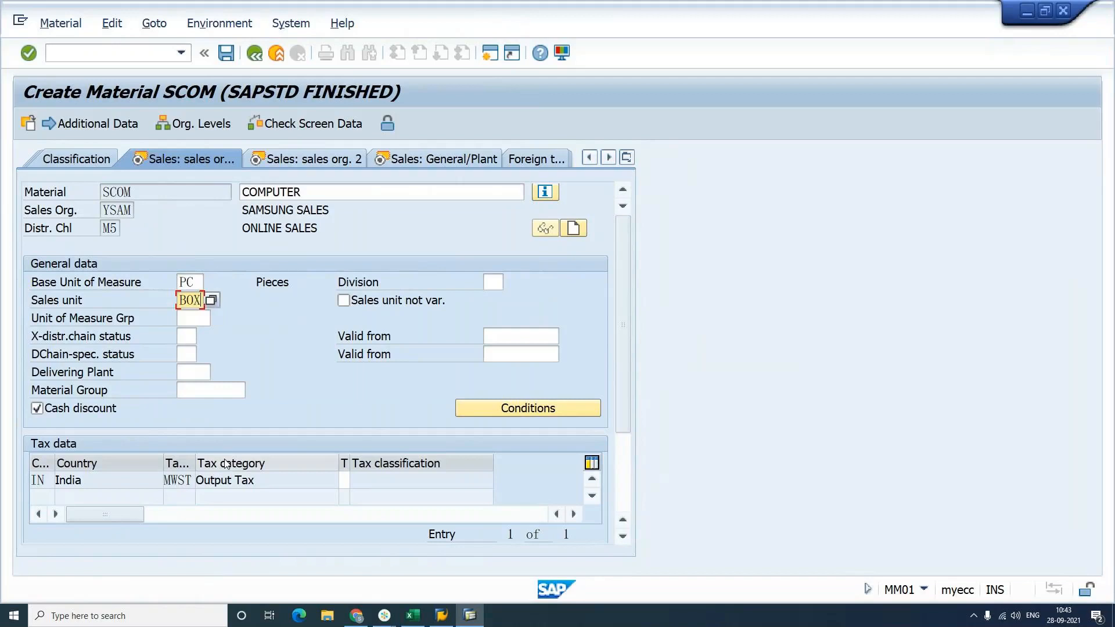
{"action": "key", "text": "Return"}
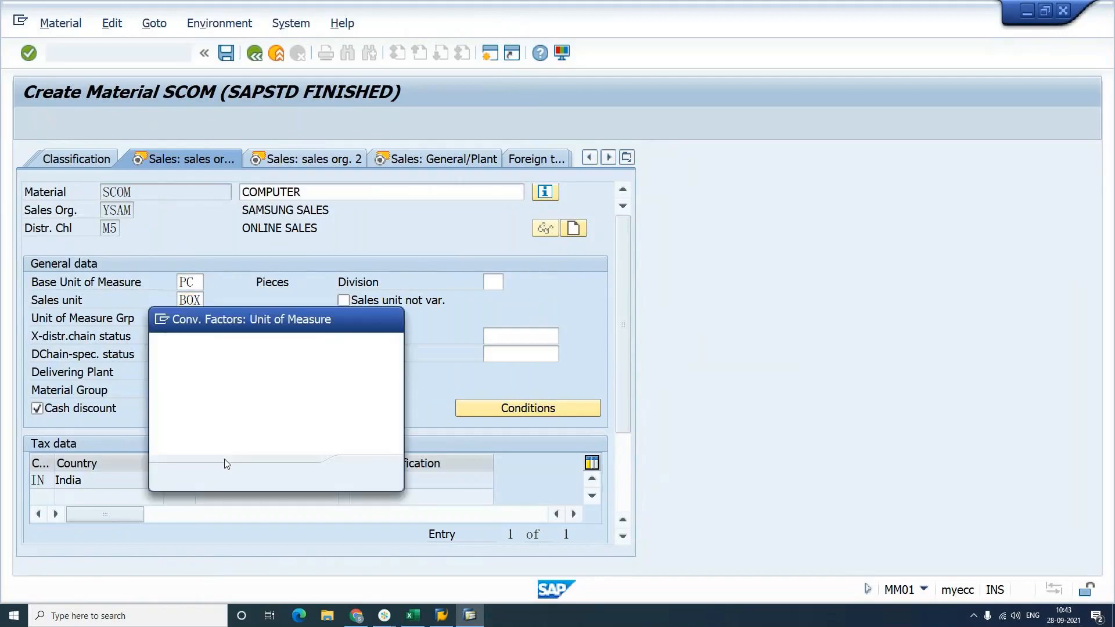
{"action": "type", "text": "1"}
{"action": "key", "text": "Tab"}
{"action": "type", "text": "1"}
{"action": "key", "text": "Return"}
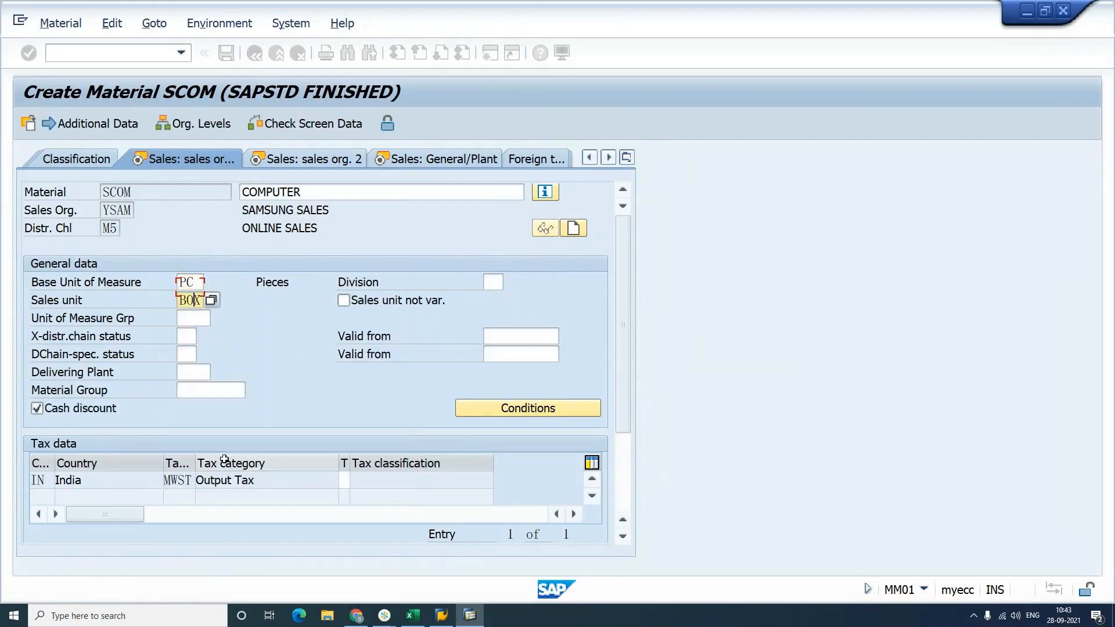
Step: Enter delivering plant SAP1 and tax classification 1, keeping item category group NORM
{"action": "key", "text": "Tab"}
{"action": "key", "text": "Tab"}
{"action": "key", "text": "Tab"}
{"action": "key", "text": "Tab"}
{"action": "type", "text": "SAP1"}
{"action": "key", "text": "Tab"}
{"action": "key", "text": "Tab"}
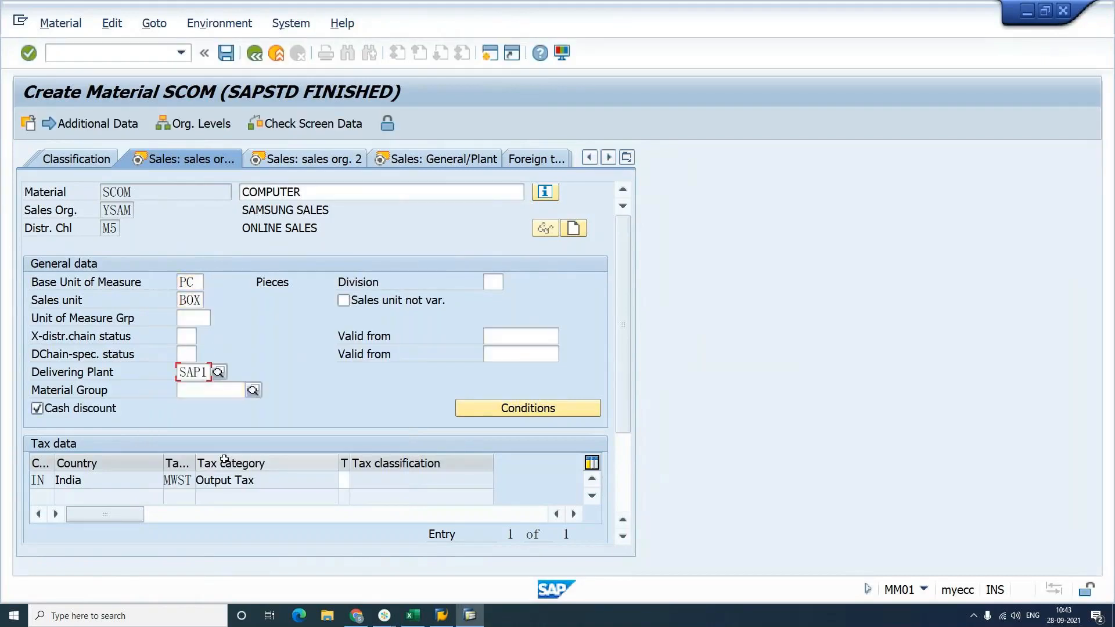
{"action": "type", "text": "1"}
{"action": "key", "text": "Return"}
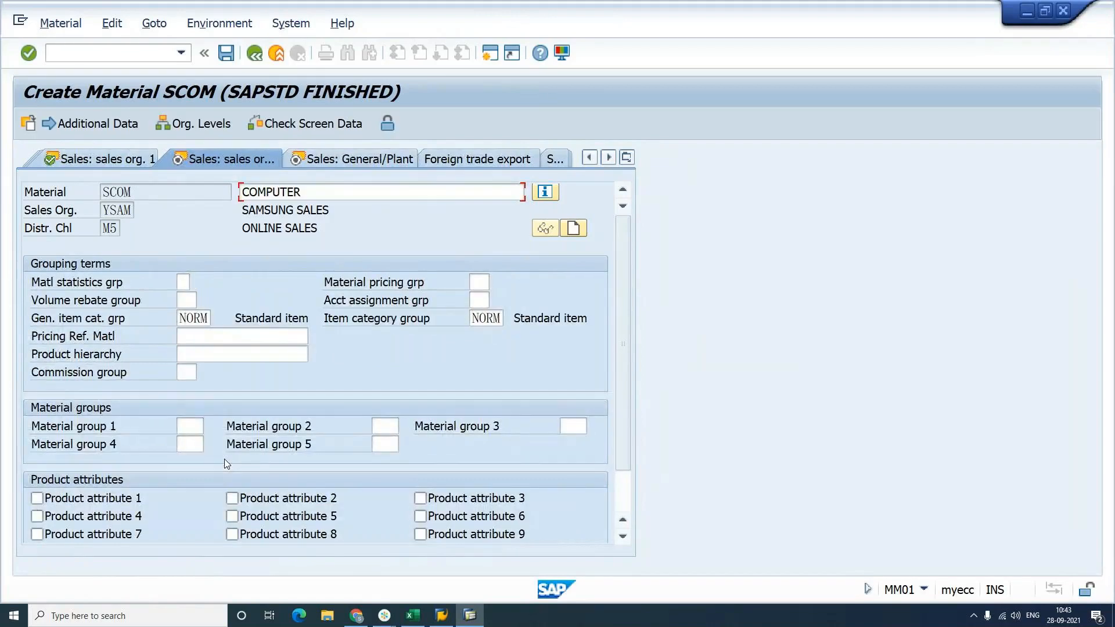
{"action": "key", "text": "Tab"}
{"action": "key", "text": "Tab"}
{"action": "key", "text": "Tab"}
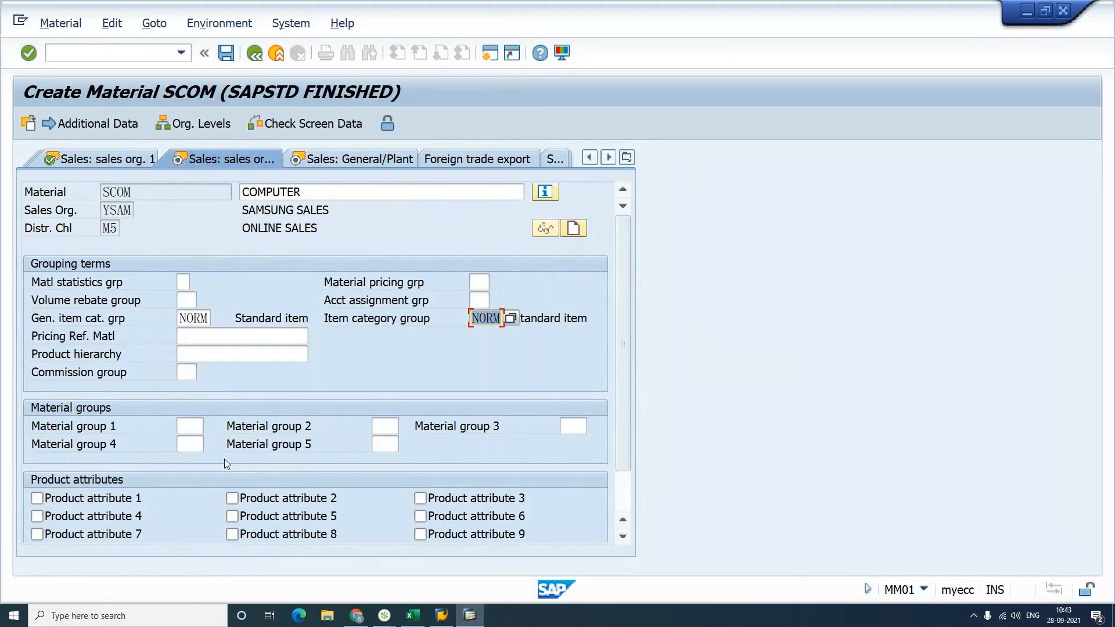
{"action": "key", "text": "Return"}
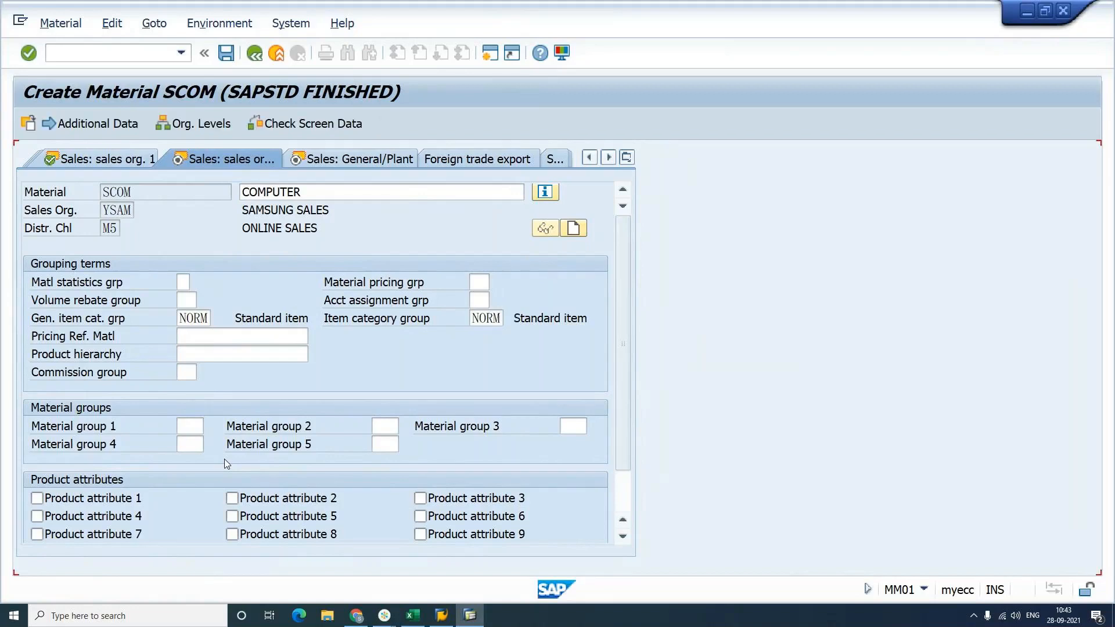
Step: Set transportation group 0005, loading group 0003 and storage conditions S3
{"action": "key", "text": "Tab"}
{"action": "key", "text": "Tab"}
{"action": "key", "text": "Tab"}
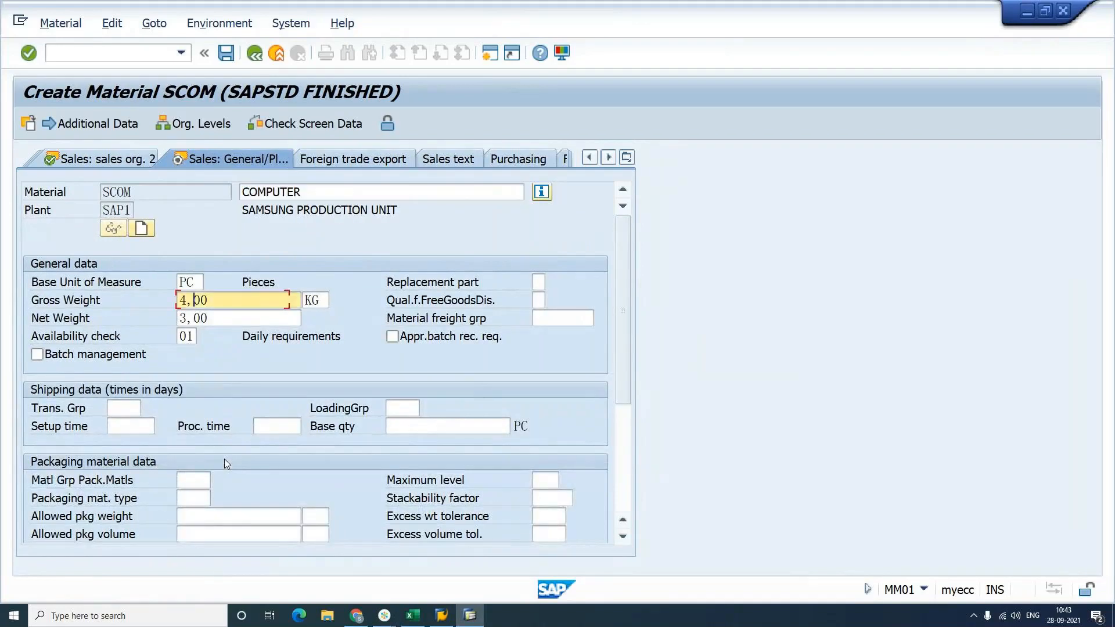
{"action": "type", "text": "0005"}
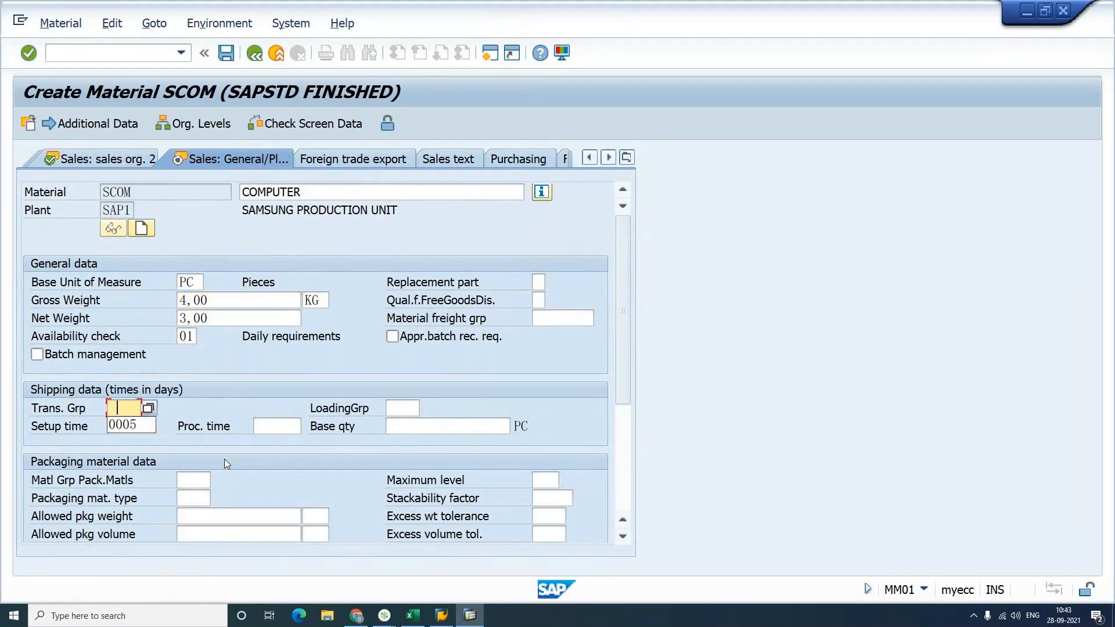
{"action": "key", "text": "Tab"}
{"action": "key", "text": "Down"}
{"action": "key", "text": "Down"}
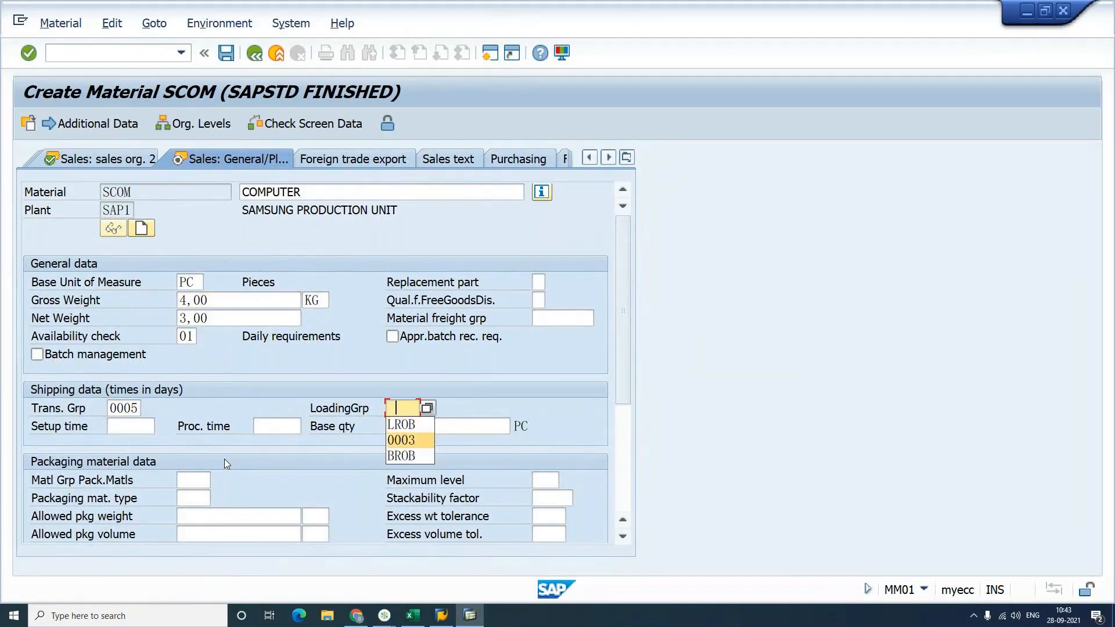
{"action": "key", "text": "Return"}
{"action": "key", "text": "Return"}
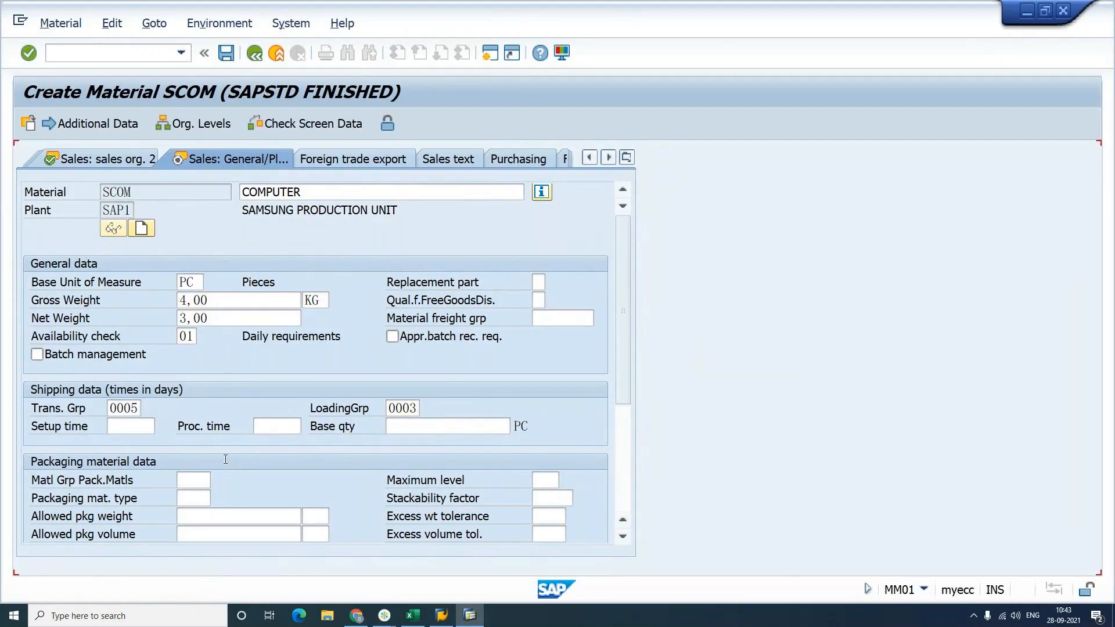
{"action": "key", "text": "Tab"}
{"action": "key", "text": "Tab"}
{"action": "key", "text": "Tab"}
{"action": "key", "text": "Tab"}
{"action": "key", "text": "Tab"}
{"action": "key", "text": "Tab"}
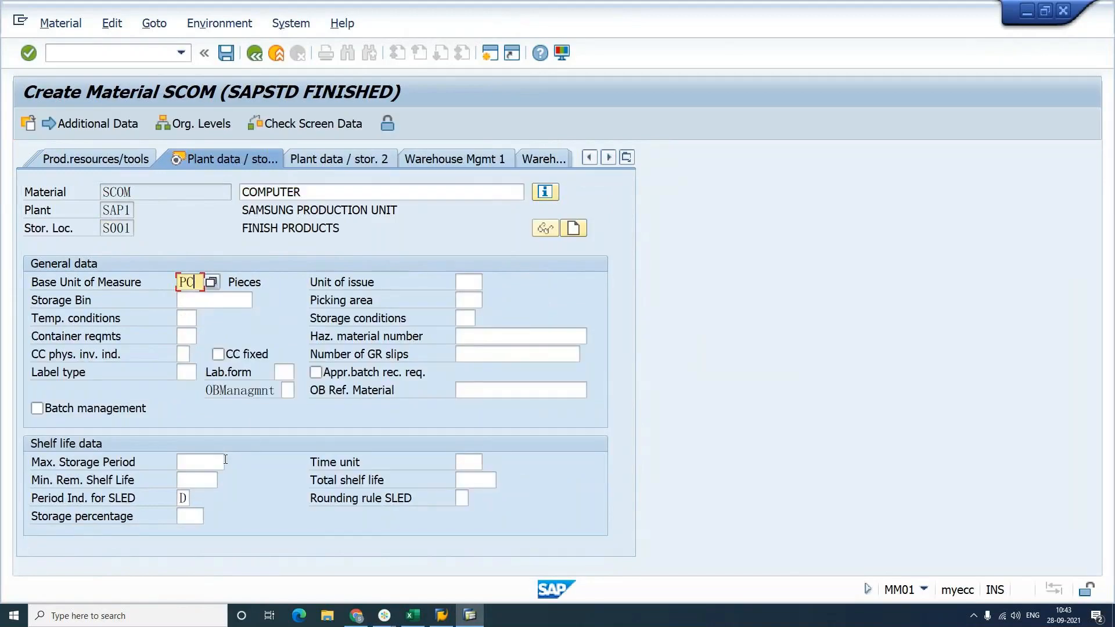
{"action": "key", "text": "Down"}
{"action": "key", "text": "Down"}
{"action": "key", "text": "Return"}
Step: Choose valuation class 8065 and enter standard price 15000
{"action": "key", "text": "Return"}
{"action": "key", "text": "Return"}
{"action": "key", "text": "Tab"}
{"action": "key", "text": "Tab"}
{"action": "key", "text": "BackSpace"}
{"action": "key", "text": "Return"}
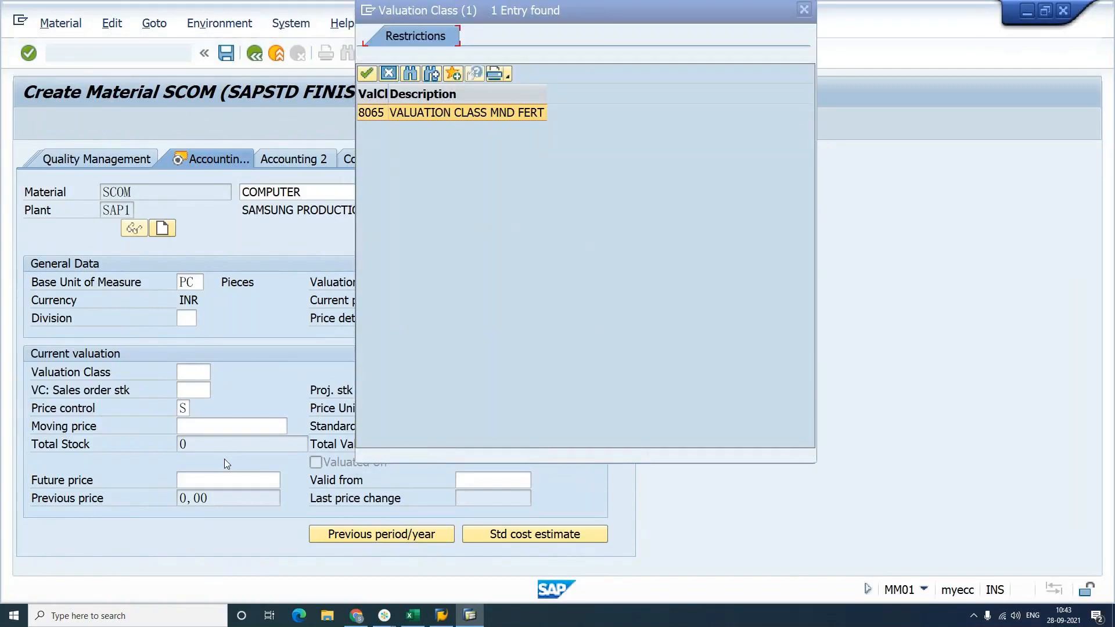
{"action": "key", "text": "Return"}
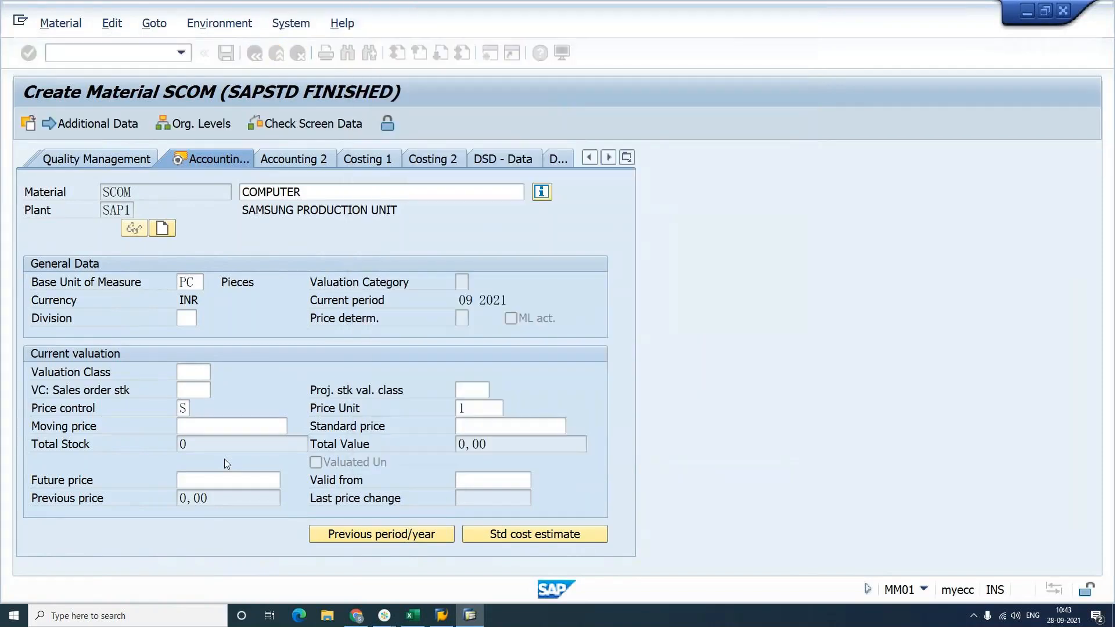
{"action": "key", "text": "Tab"}
{"action": "key", "text": "Tab"}
{"action": "key", "text": "Tab"}
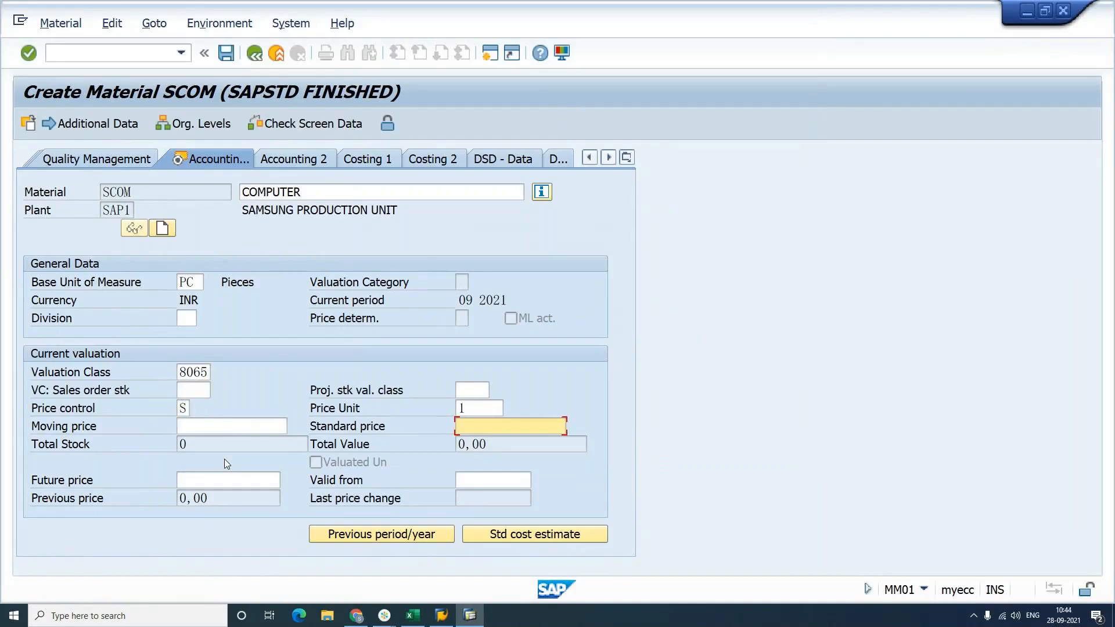
{"action": "type", "text": "1"}
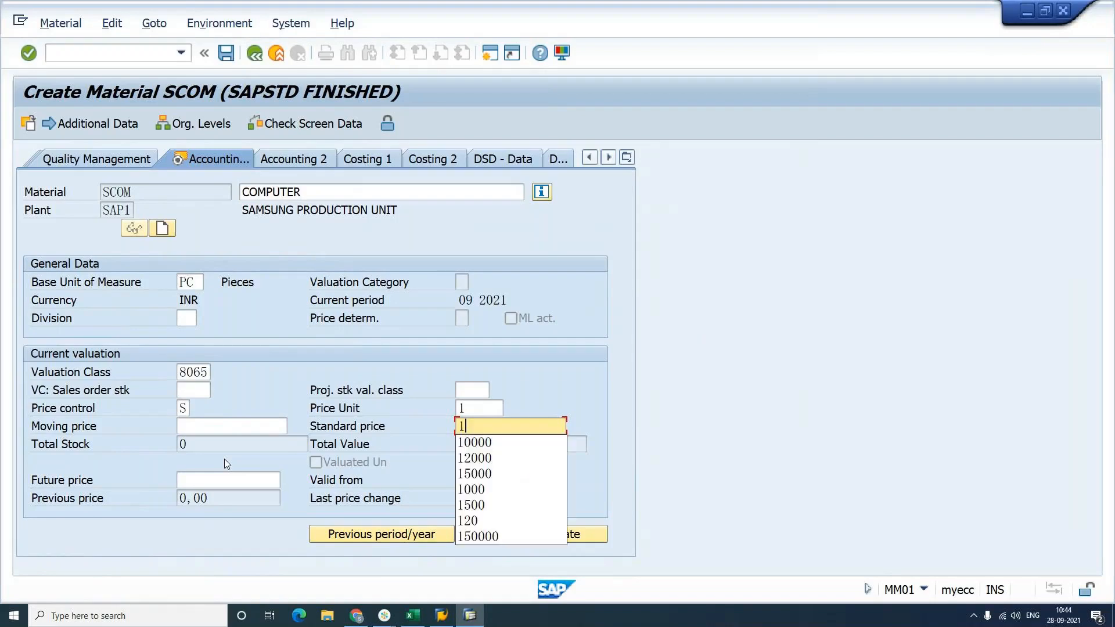
{"action": "type", "text": "5000"}
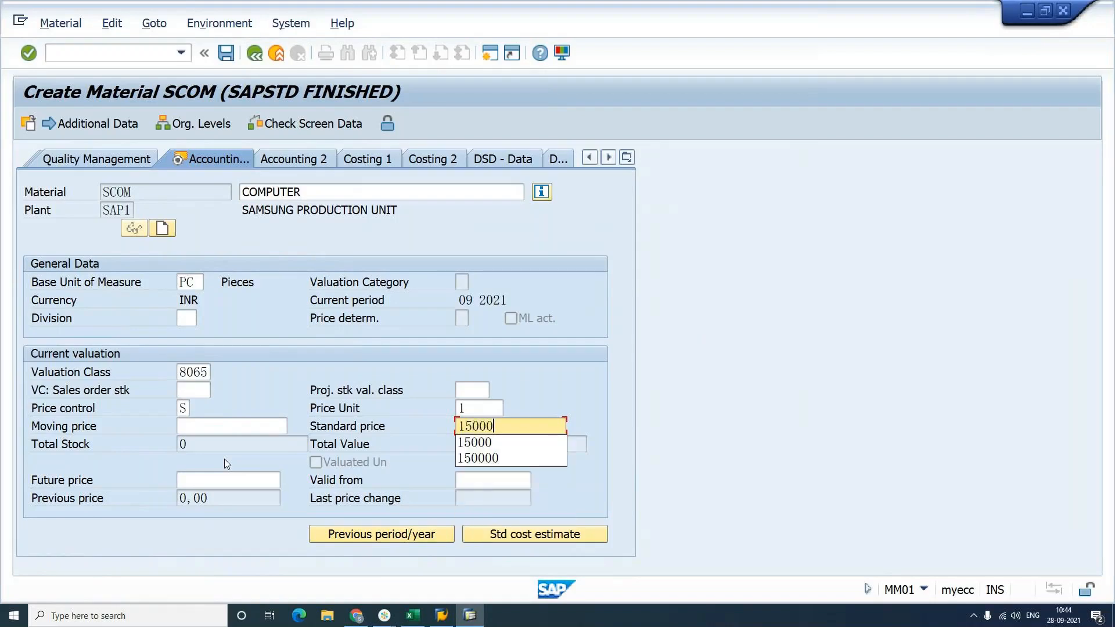
{"action": "key", "text": "Return"}
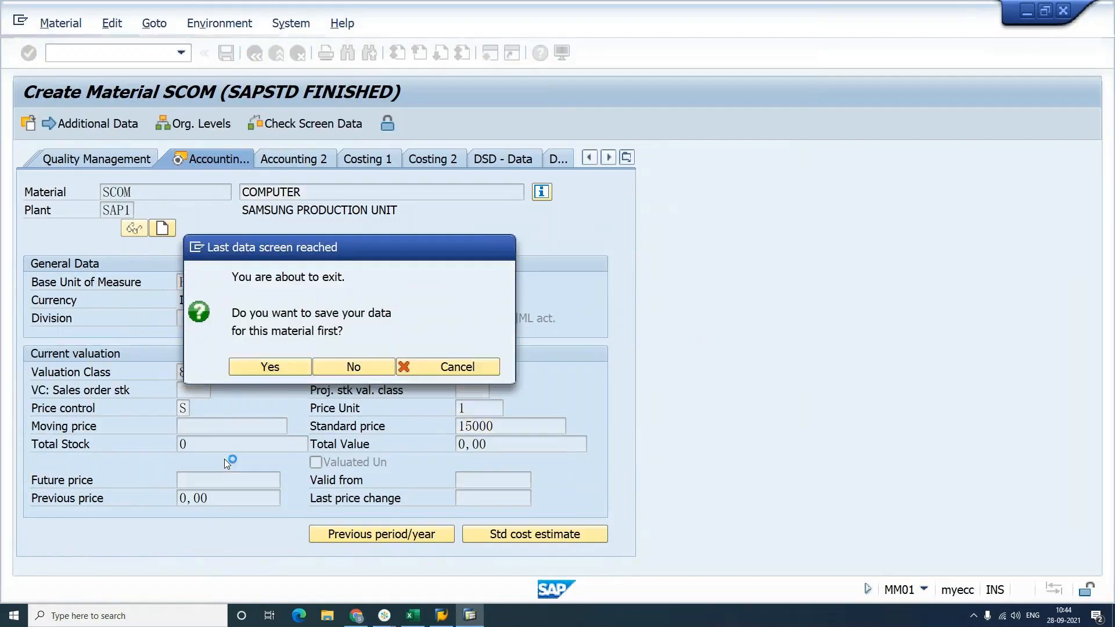
Step: Save SCOM, then start new material SDESK copying from SCOM
{"action": "key", "text": "Return"}
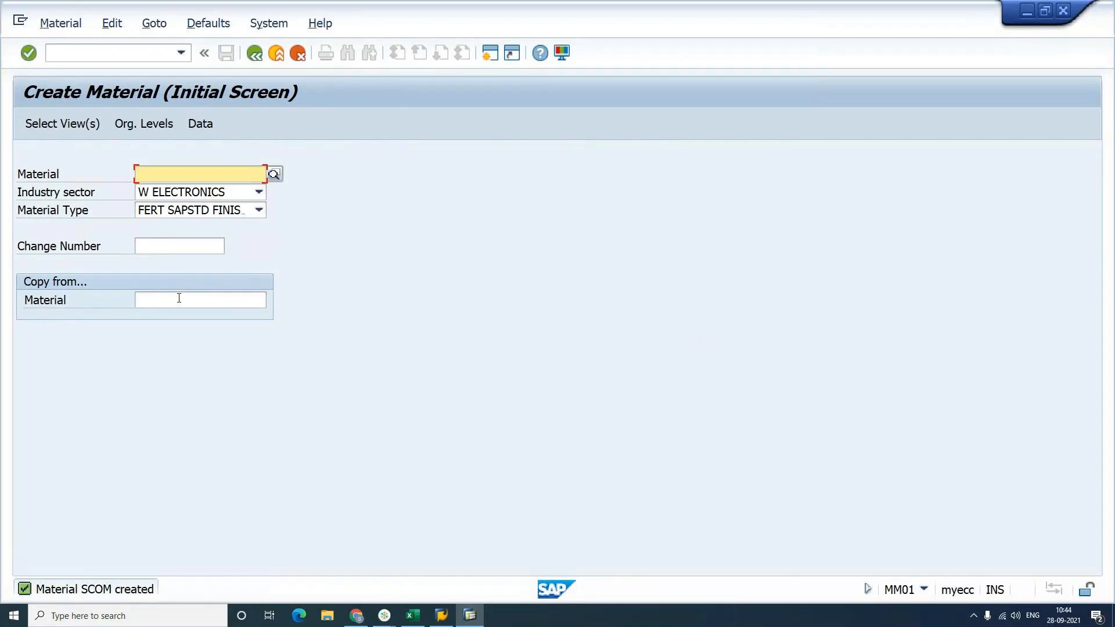
{"action": "left_click", "coordinate": [179, 298]}
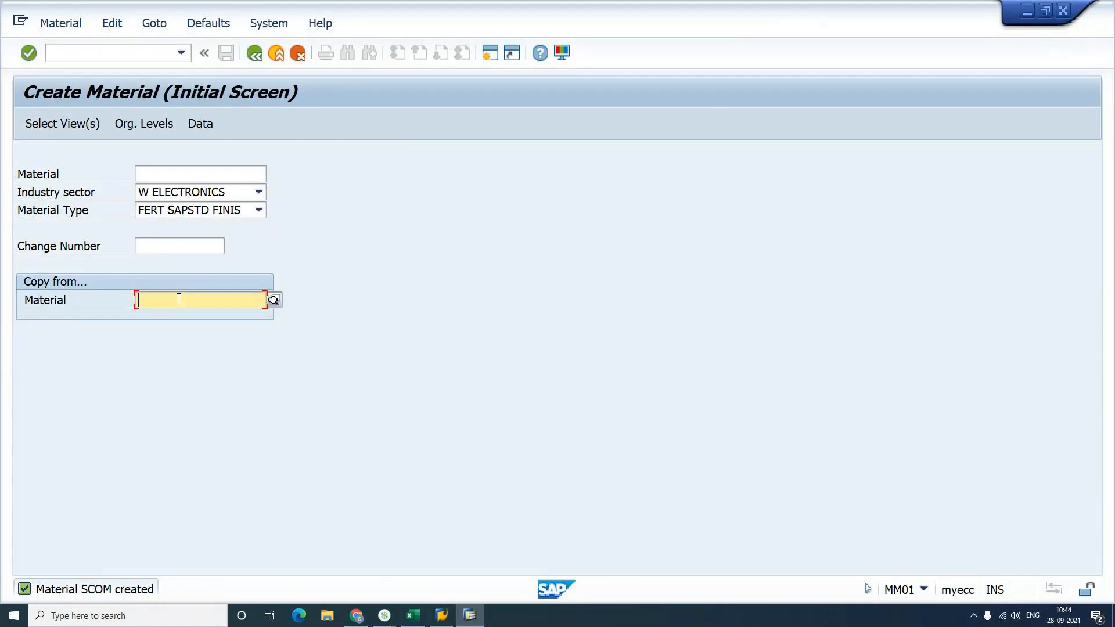
{"action": "type", "text": "SCOM"}
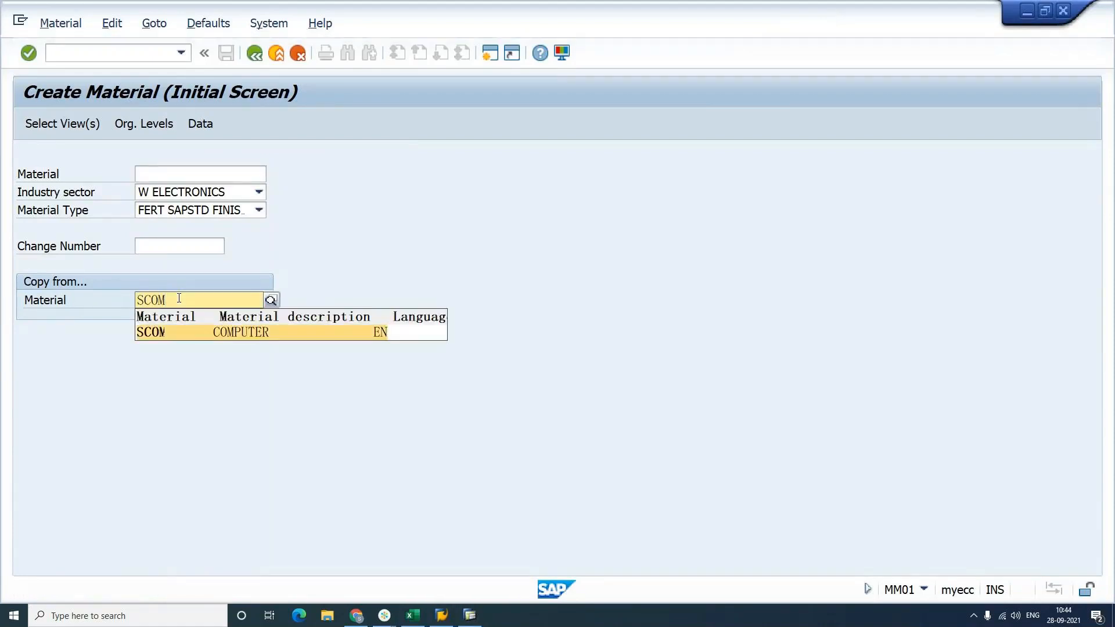
{"action": "key", "text": "Return"}
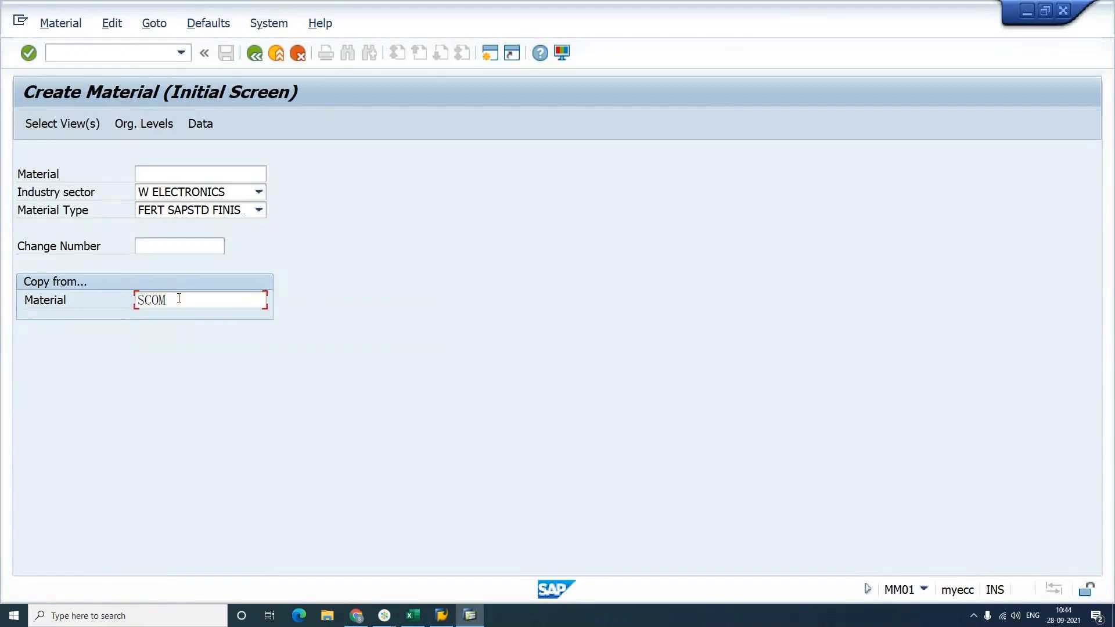
{"action": "left_click", "coordinate": [188, 175]}
{"action": "type", "text": "SD"}
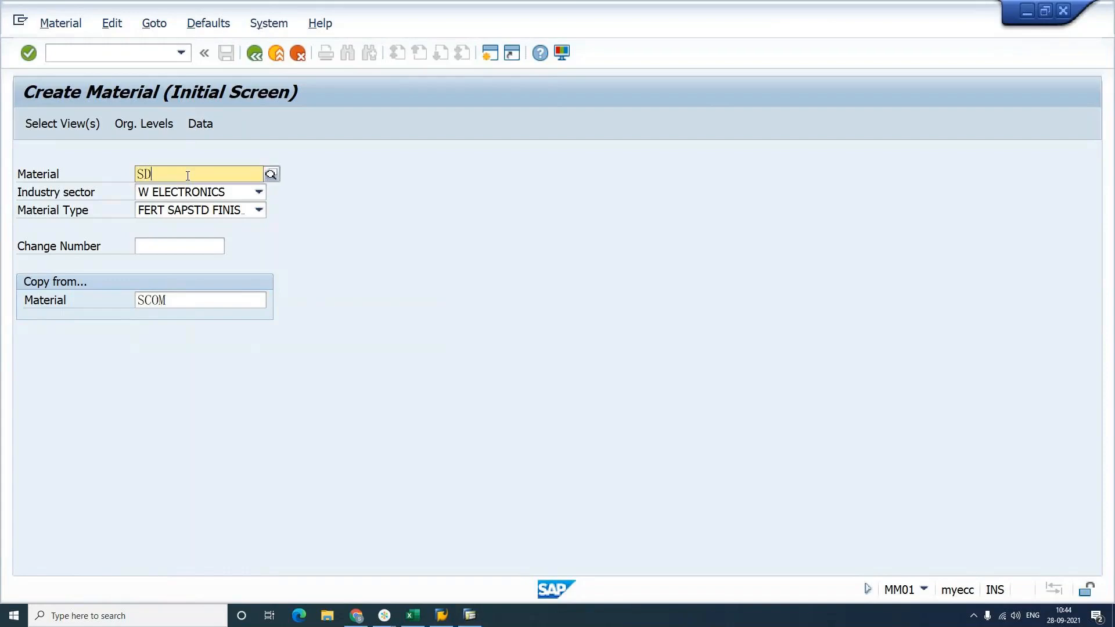
{"action": "type", "text": "ESK"}
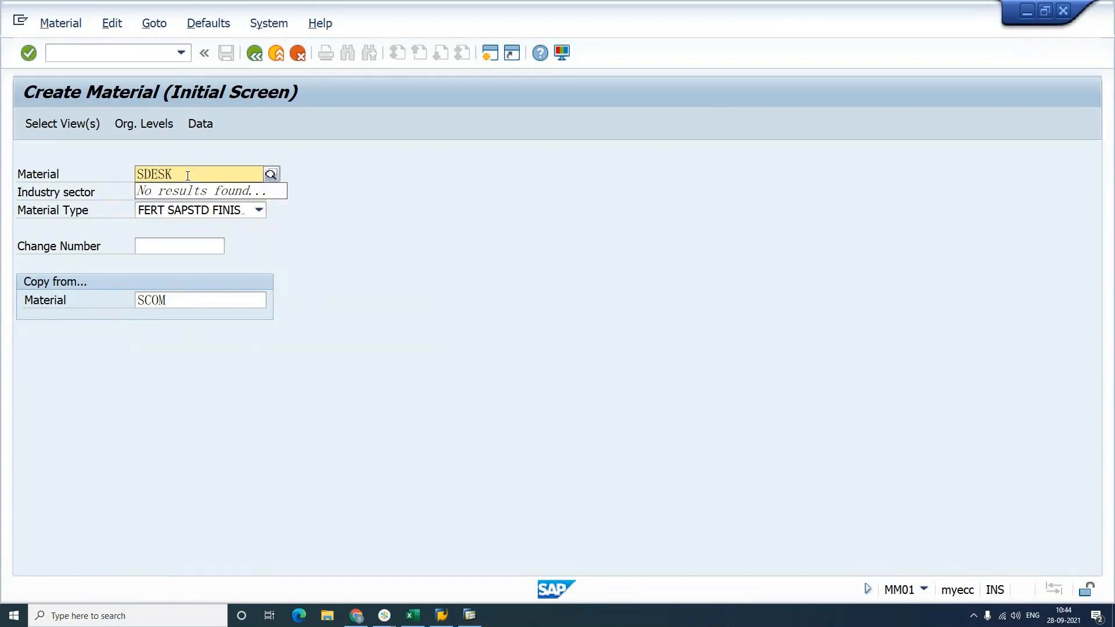
{"action": "key", "text": "Return"}
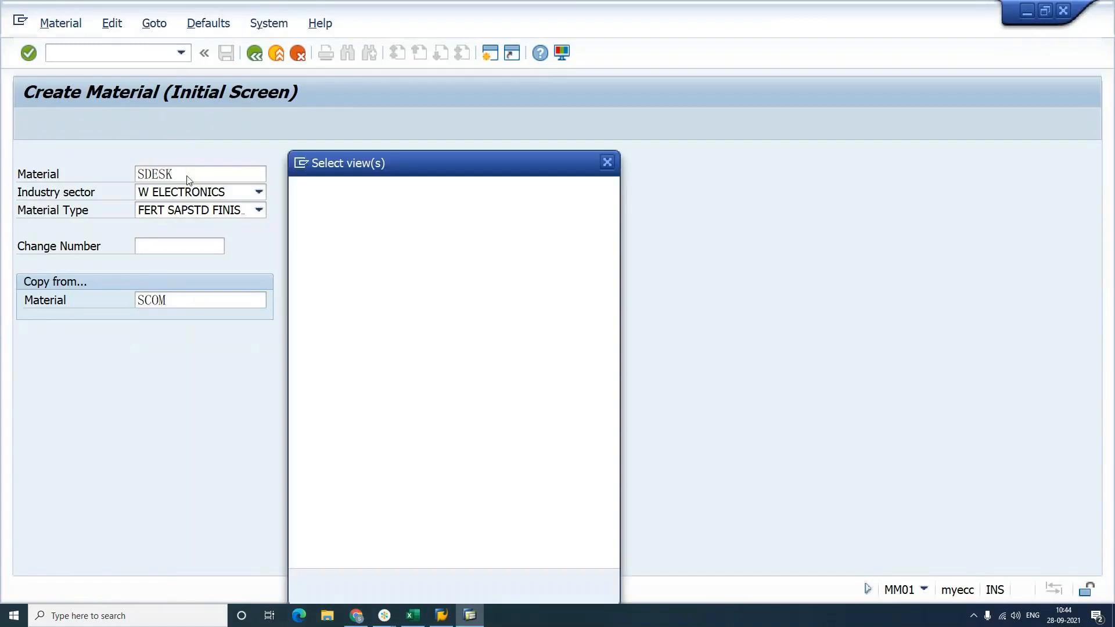
Step: Accept the selected views and clear the old copy-from organizational values
{"action": "key", "text": "Return"}
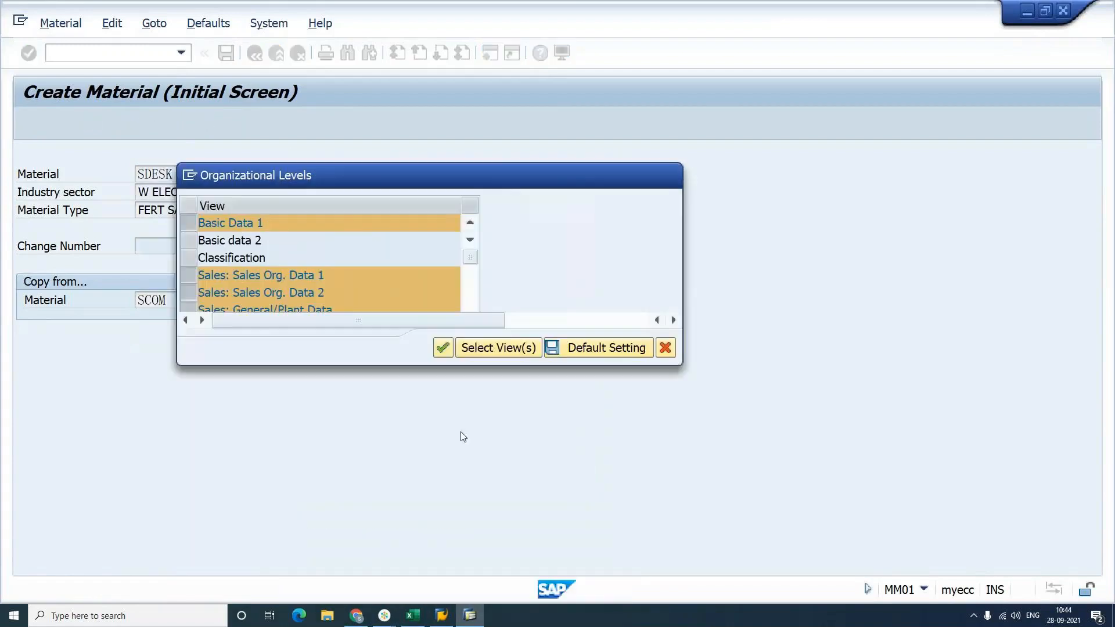
{"action": "key", "text": "Tab"}
{"action": "key", "text": "Delete"}
{"action": "key", "text": "Tab"}
{"action": "key", "text": "Delete"}
{"action": "key", "text": "Tab"}
{"action": "key", "text": "Delete"}
{"action": "key", "text": "Tab"}
{"action": "key", "text": "Delete"}
{"action": "key", "text": "Up"}
{"action": "key", "text": "Up"}
{"action": "key", "text": "Up"}
Step: Fill copy-from levels SAP1, S001, YSAM and M5, save them as defaults, and confirm
{"action": "type", "text": "SAP1"}
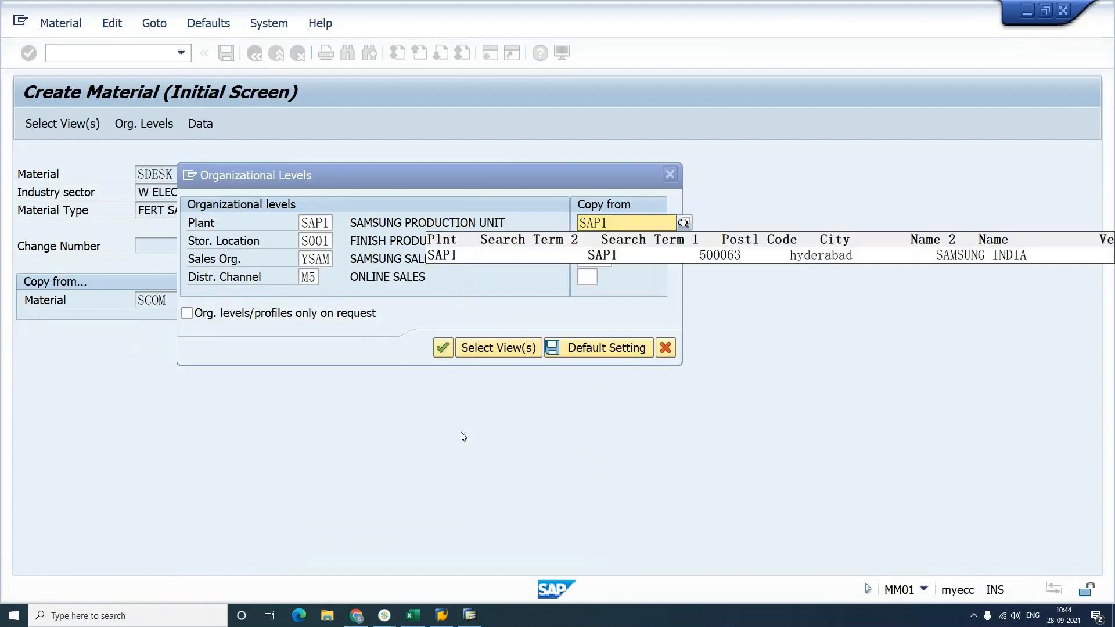
{"action": "left_click", "coordinate": [602, 247]}
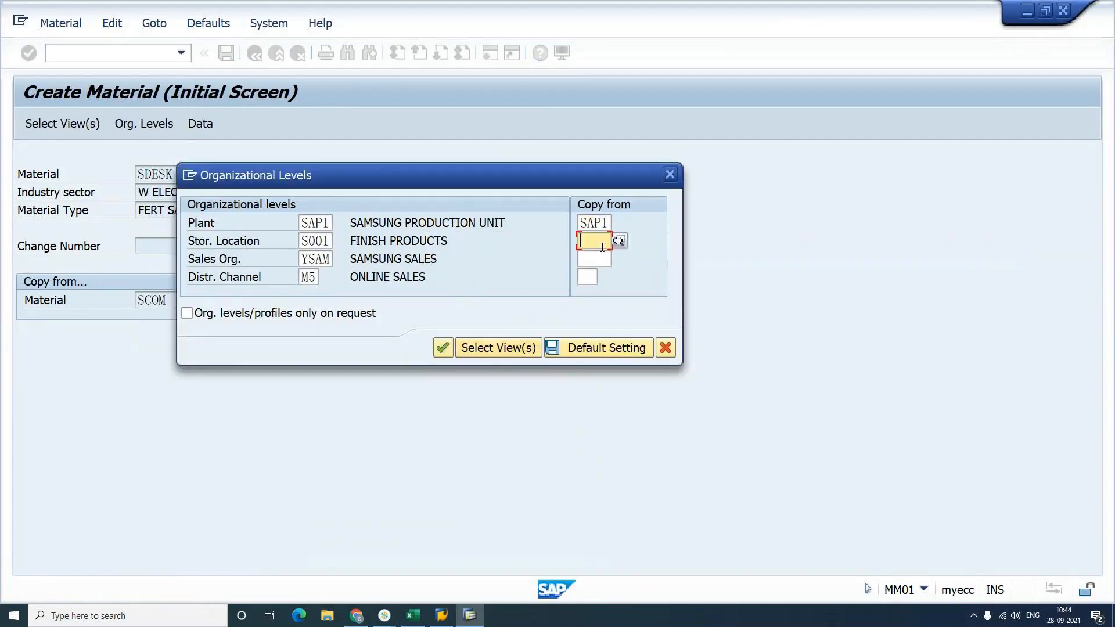
{"action": "type", "text": "S01"}
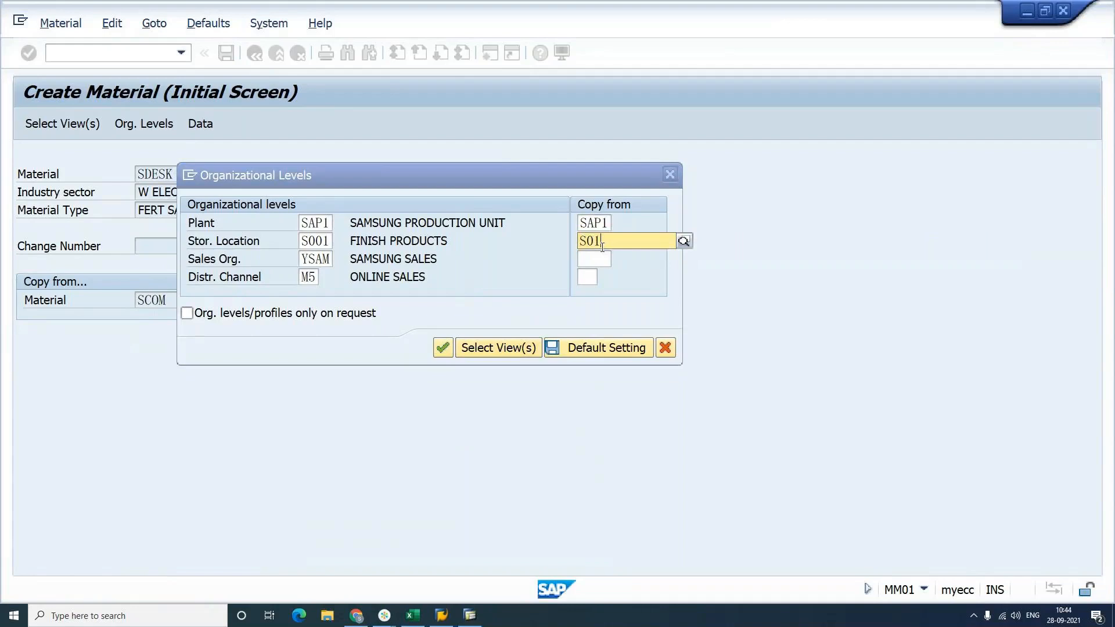
{"action": "left_click", "coordinate": [597, 243]}
{"action": "type", "text": "0"}
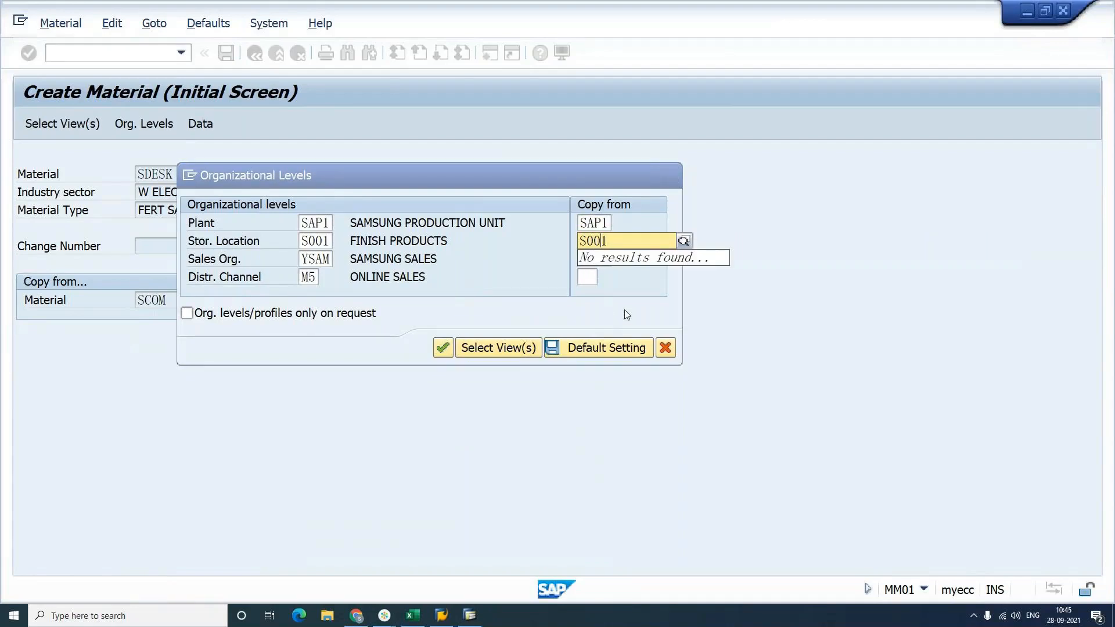
{"action": "left_click", "coordinate": [597, 259]}
{"action": "type", "text": "YSAM"}
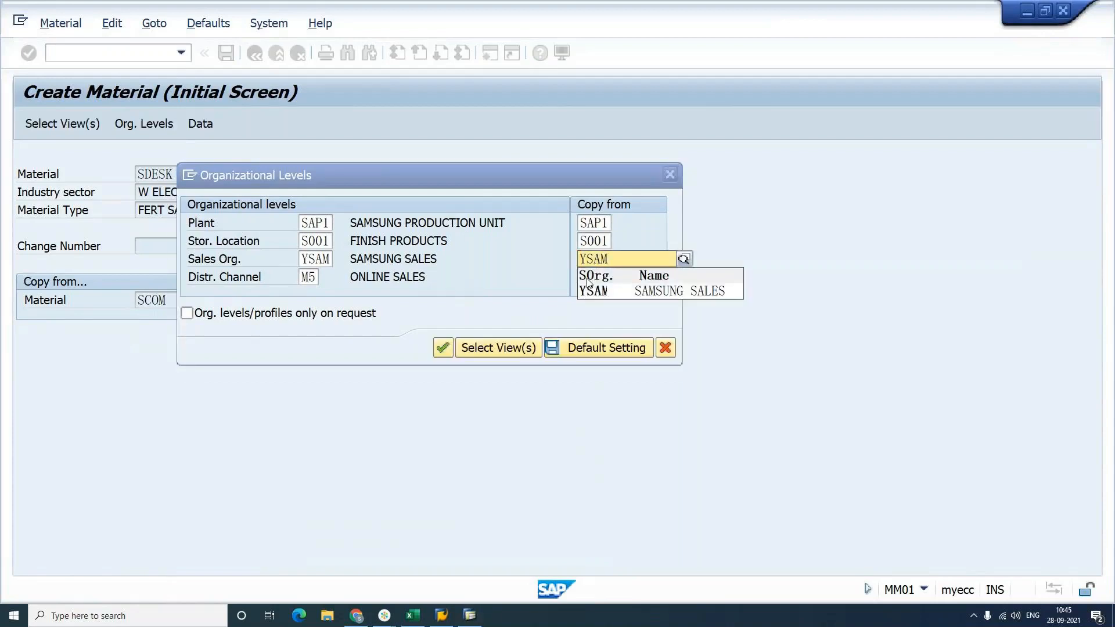
{"action": "left_click", "coordinate": [588, 278]}
{"action": "type", "text": "M5"}
{"action": "left_click", "coordinate": [607, 320]}
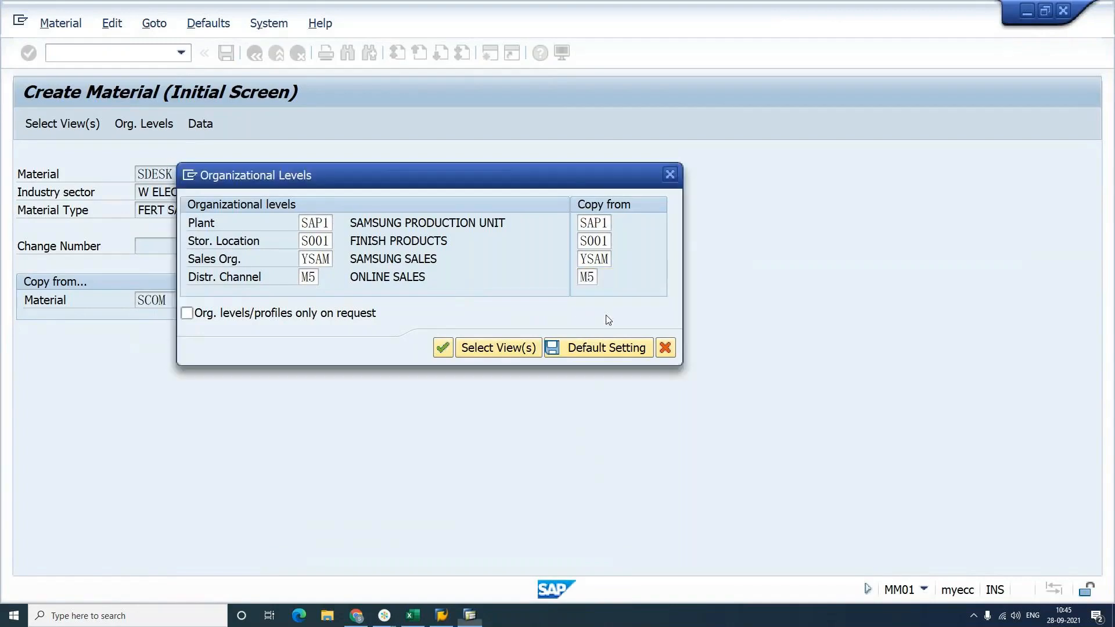
{"action": "left_click", "coordinate": [606, 350]}
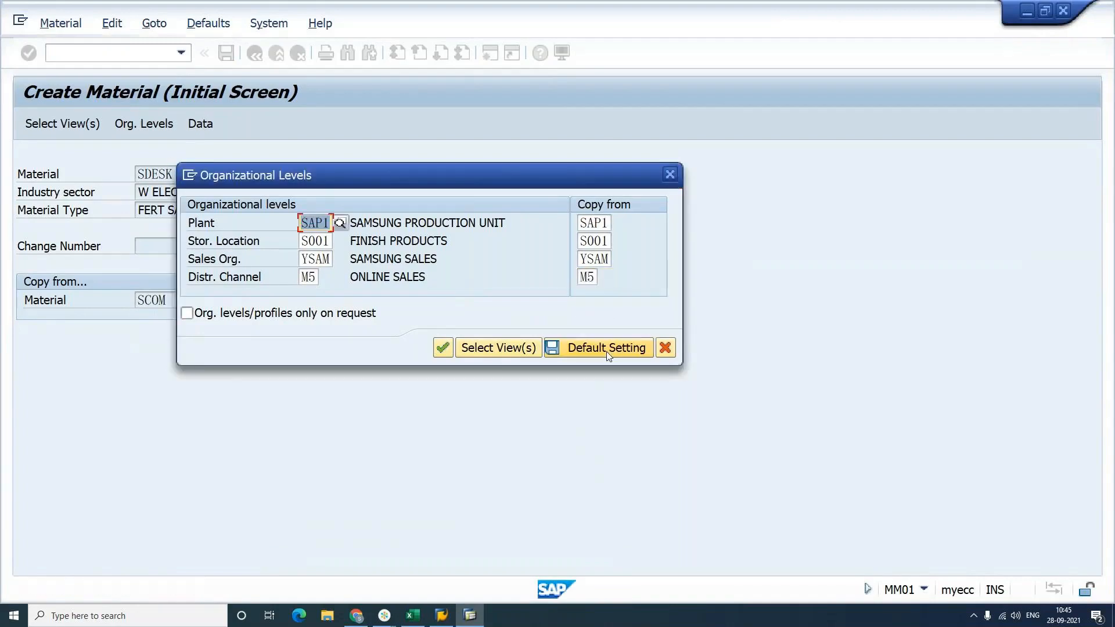
{"action": "left_click", "coordinate": [447, 348]}
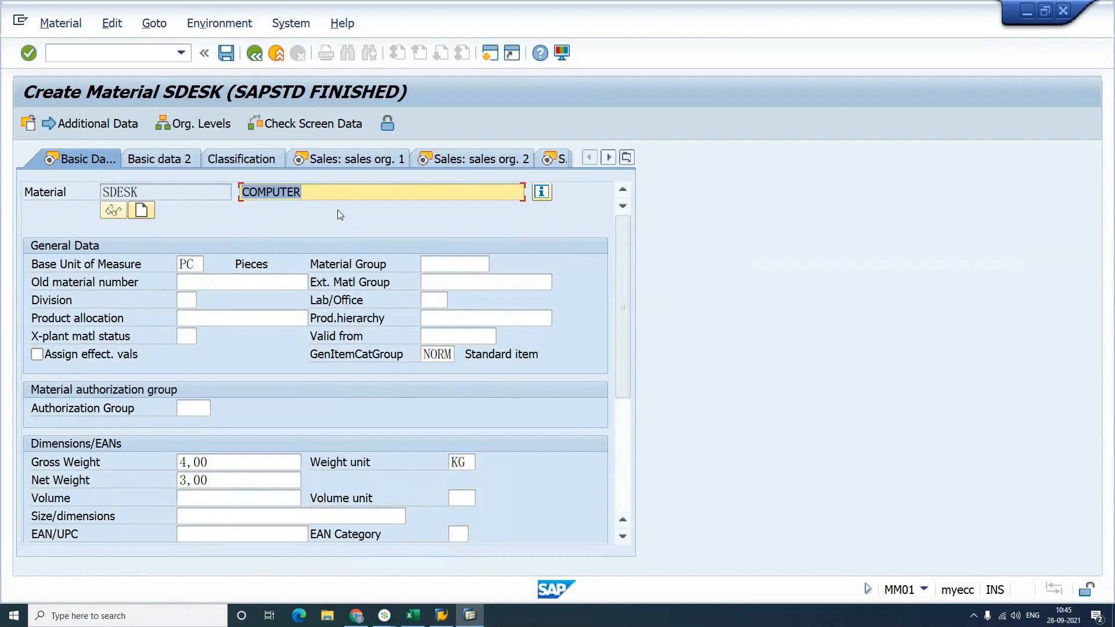
Step: Replace the copied description with MONITOR and advance to the accounting view
{"action": "key", "text": "BackSpace"}
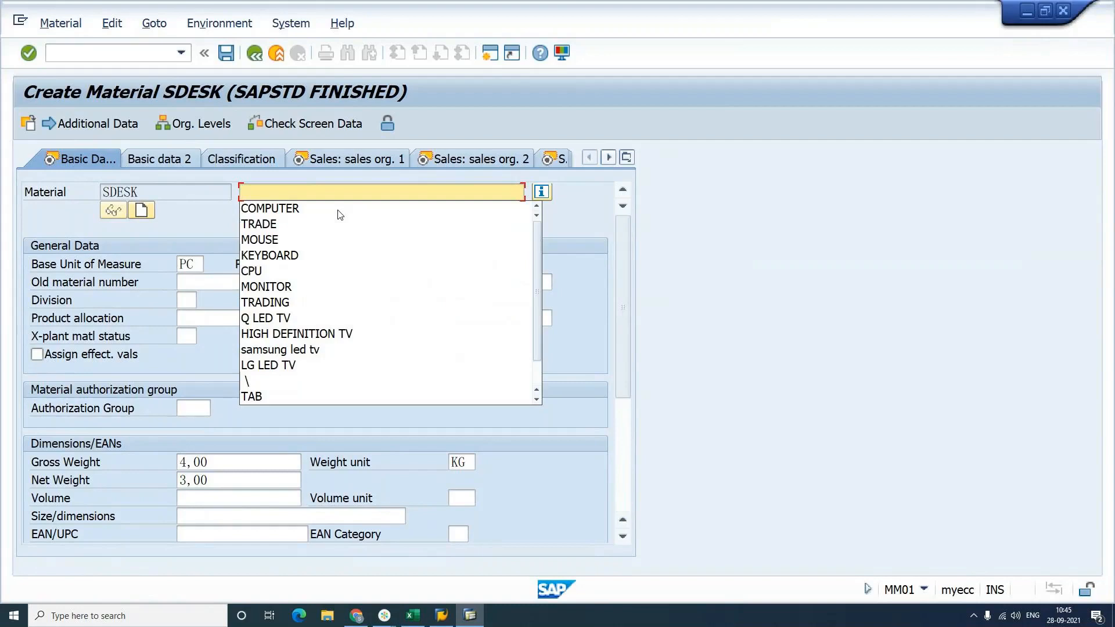
{"action": "type", "text": "MON"}
{"action": "key", "text": "Down"}
{"action": "key", "text": "Return"}
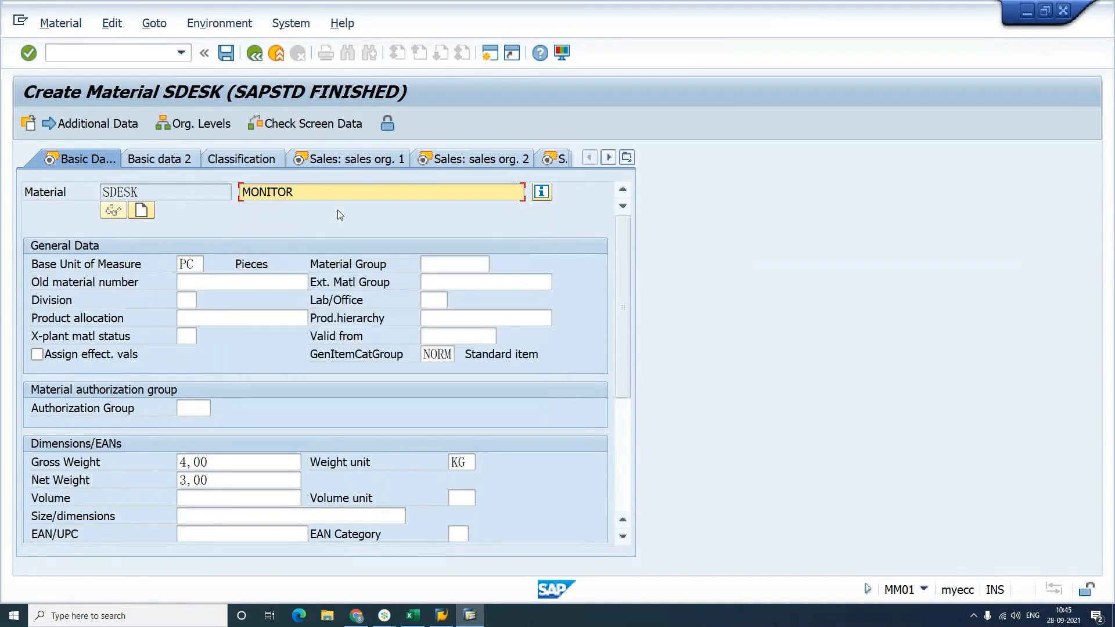
{"action": "left_click", "coordinate": [338, 211]}
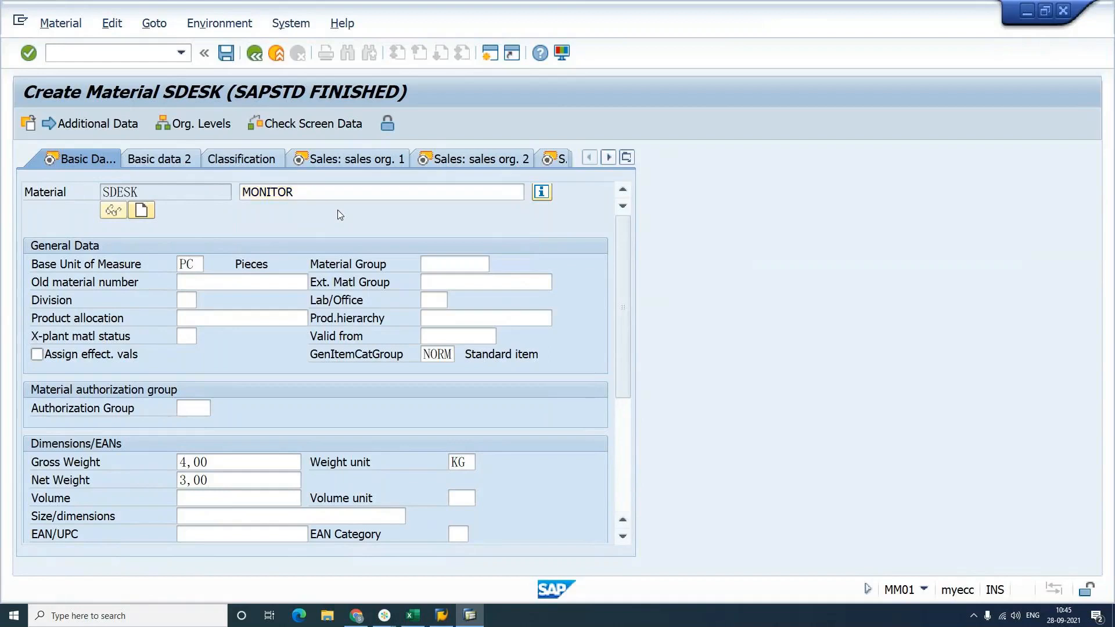
{"action": "key", "text": "Return"}
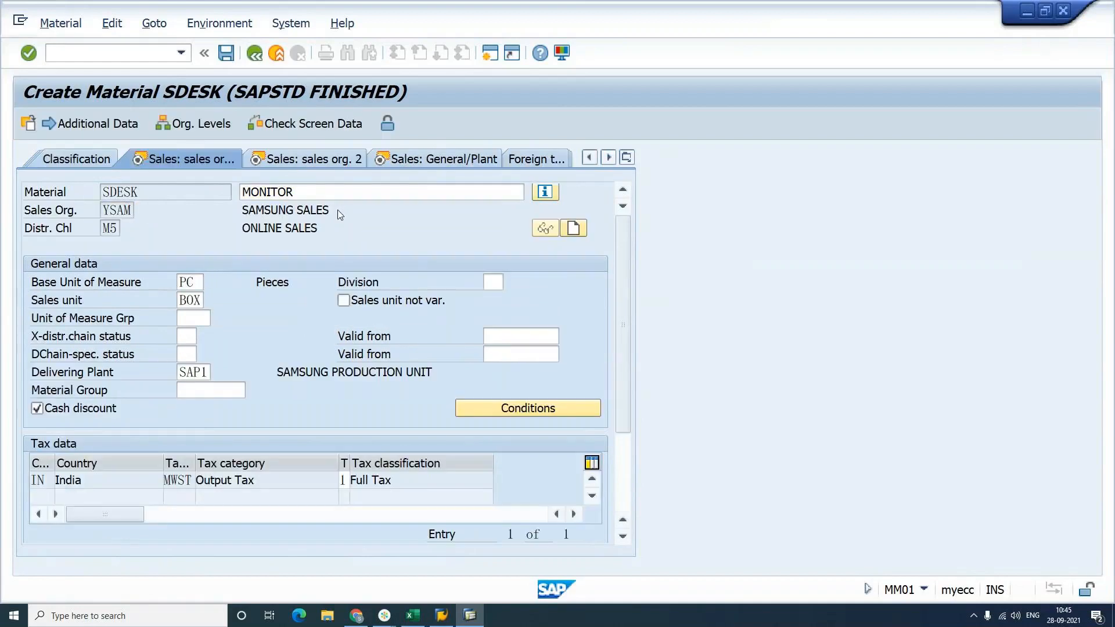
{"action": "key", "text": "Return"}
{"action": "key", "text": "Return"}
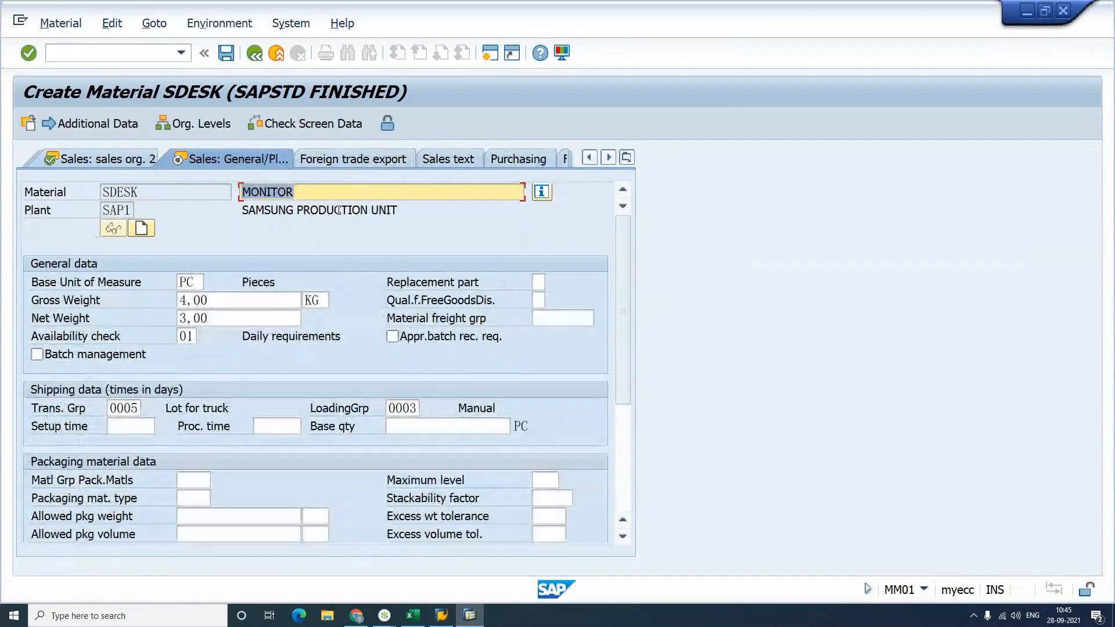
{"action": "key", "text": "Return"}
{"action": "key", "text": "Return"}
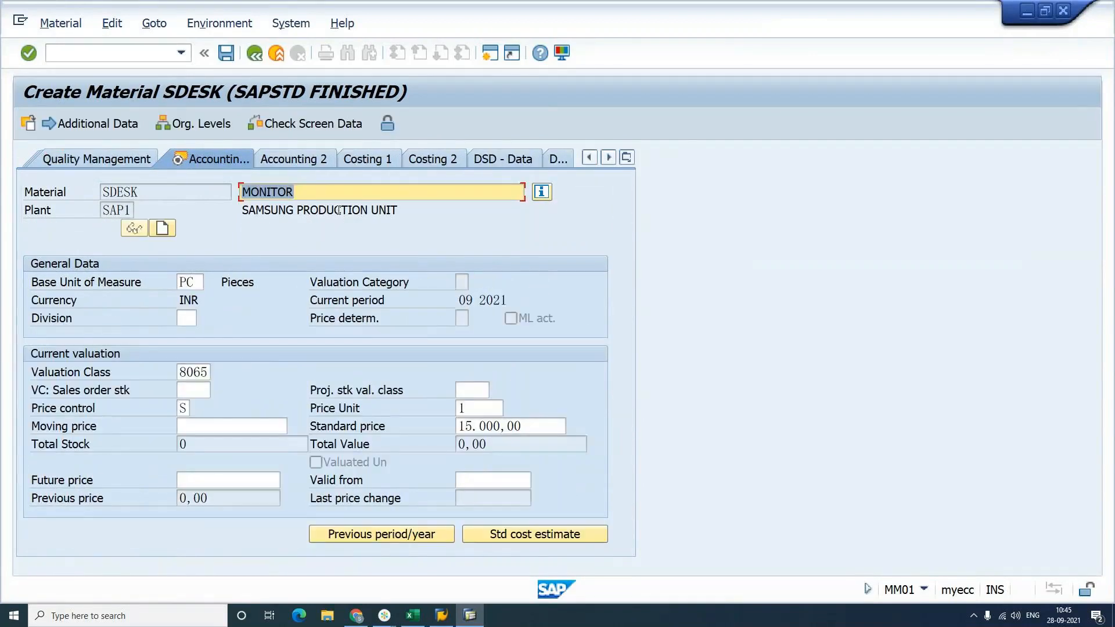
Step: Set the standard price to 10000 and save SDESK
{"action": "left_click", "coordinate": [460, 427]}
{"action": "type", "text": "1"}
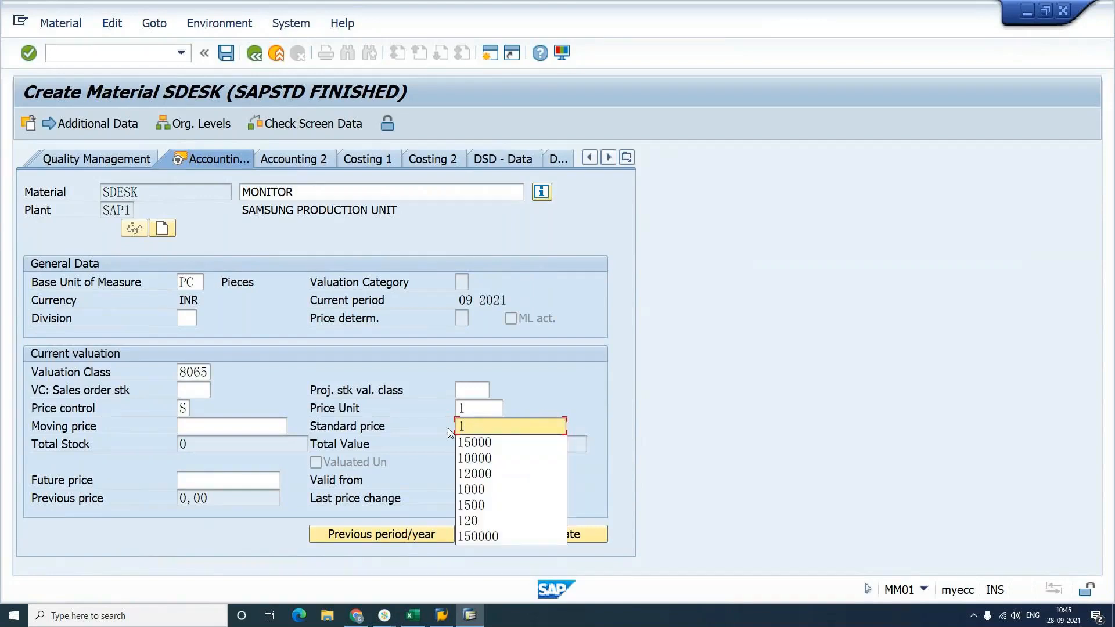
{"action": "type", "text": "0000"}
{"action": "key", "text": "Return"}
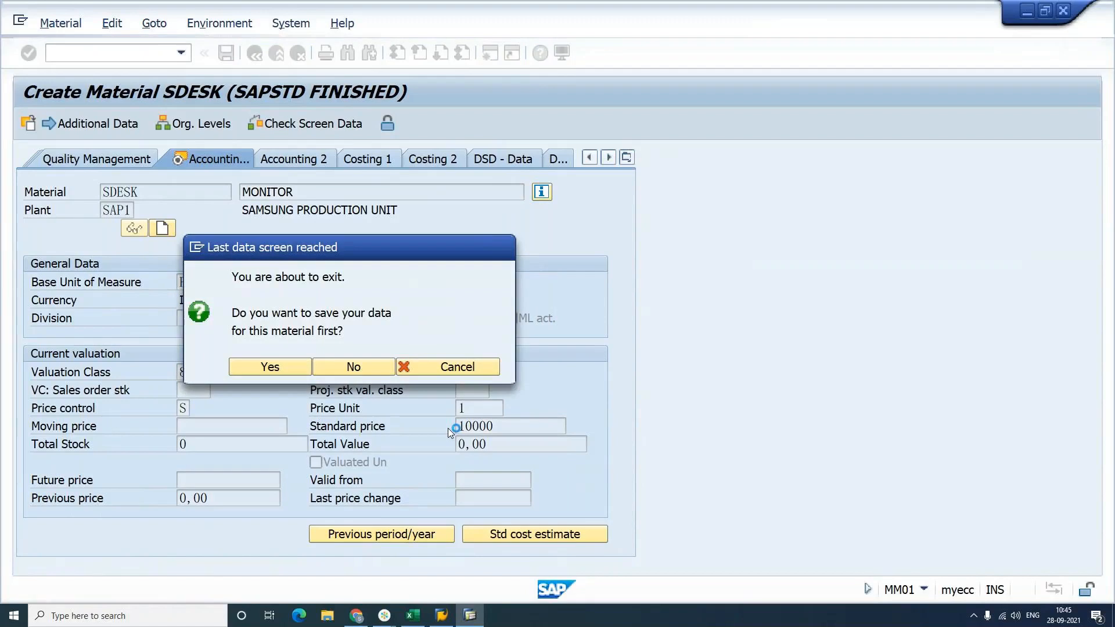
{"action": "key", "text": "Return"}
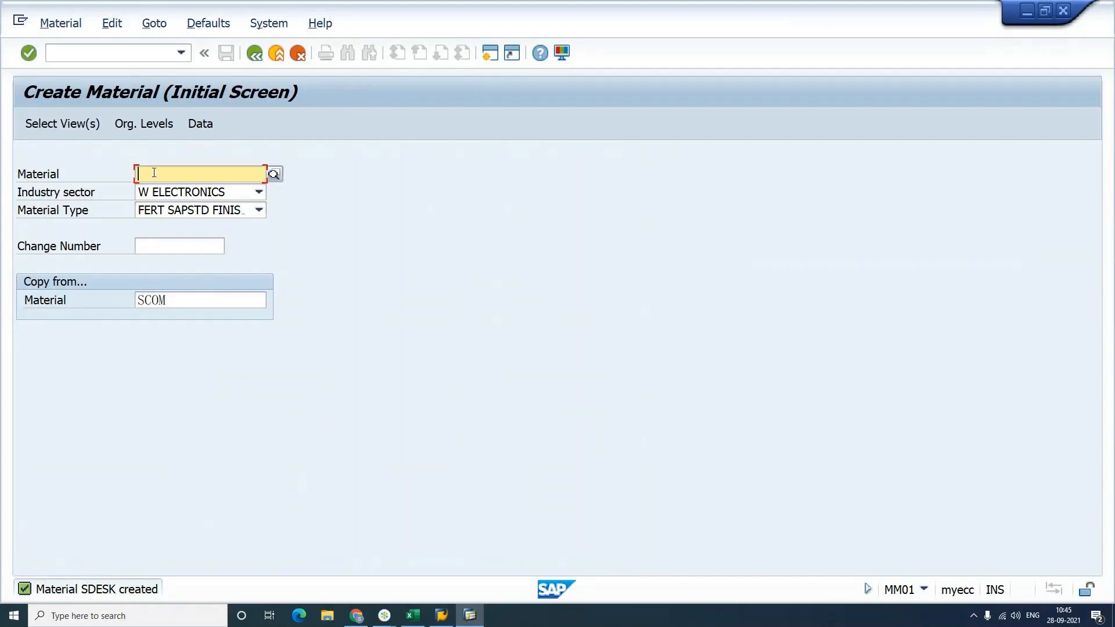
Step: Start material SCPU with description CPU, accepting the copied views and org levels
{"action": "type", "text": "SCPU"}
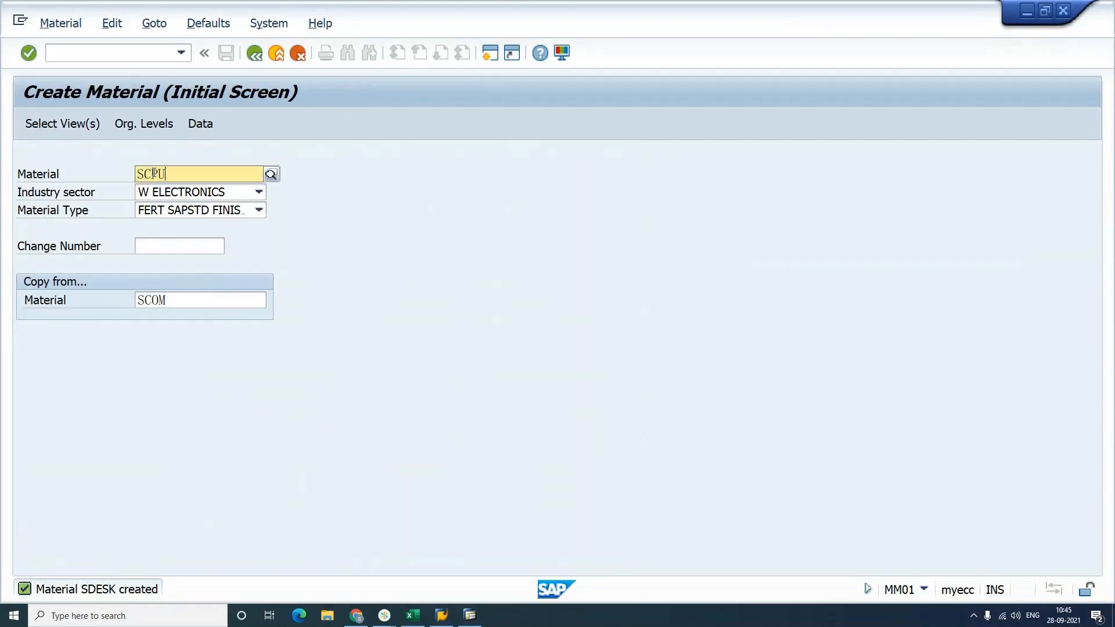
{"action": "key", "text": "Return"}
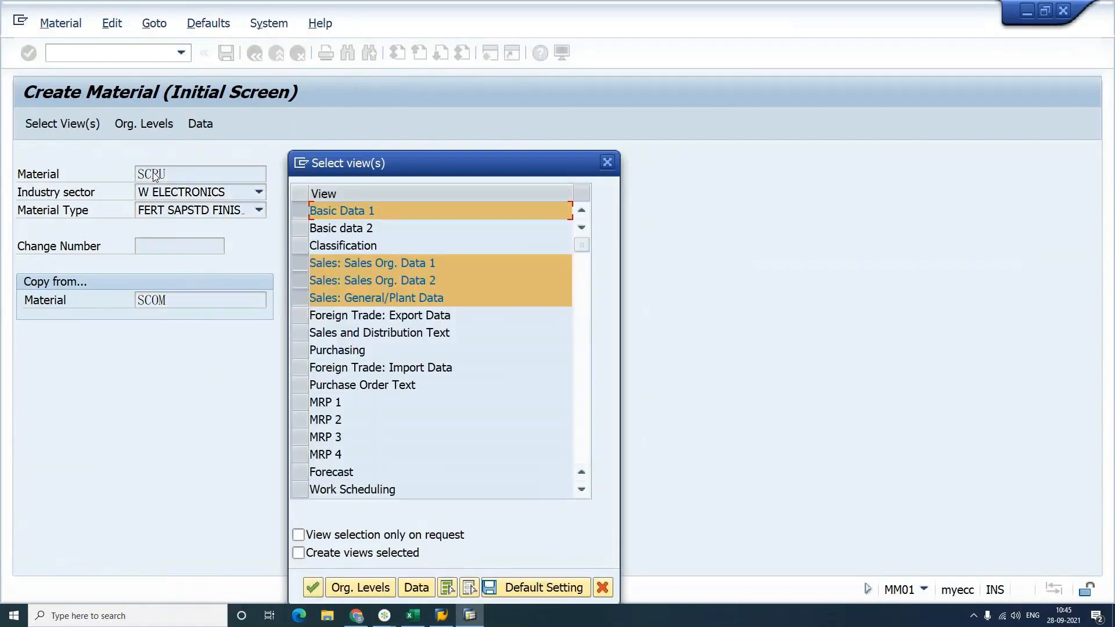
{"action": "left_click_drag", "start_coordinate": [417, 158], "coordinate": [567, 122]}
{"action": "left_click", "coordinate": [507, 539]}
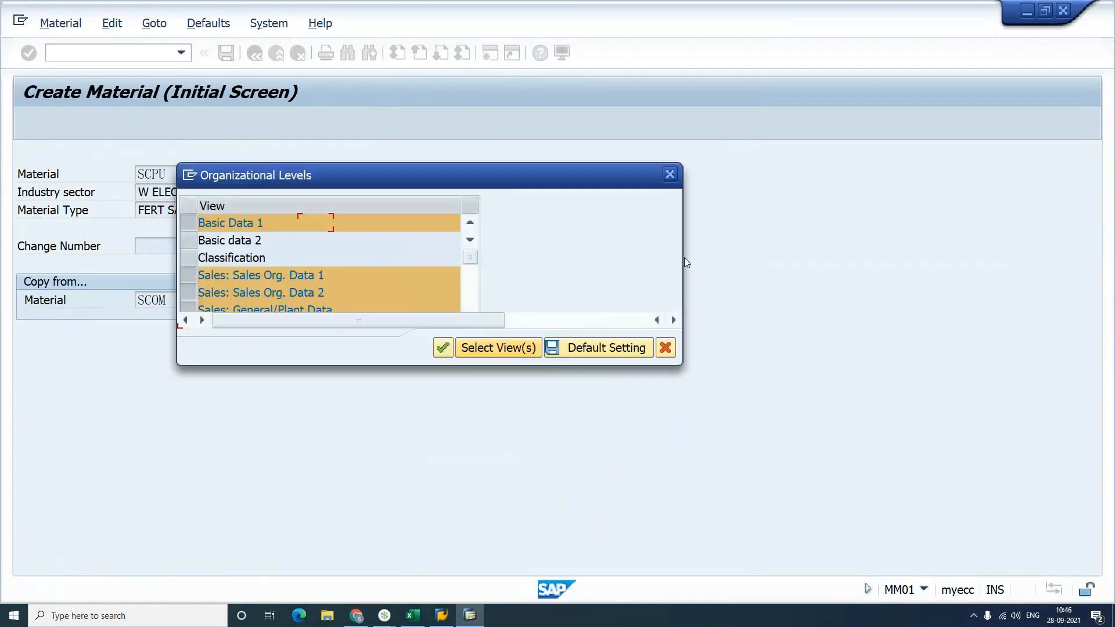
{"action": "key", "text": "Return"}
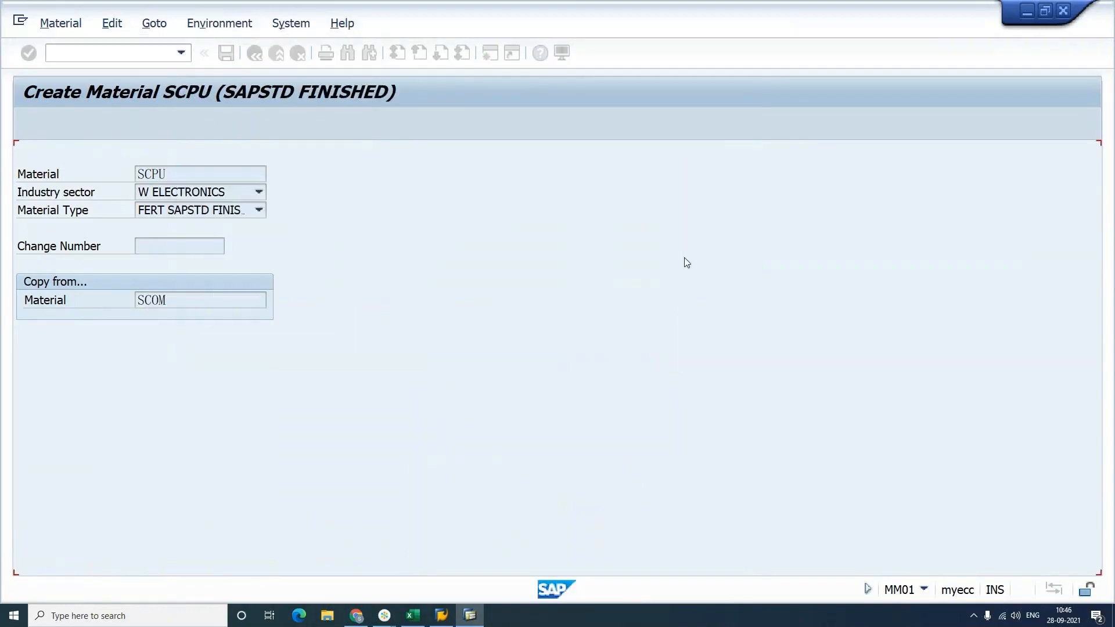
{"action": "type", "text": "CP"}
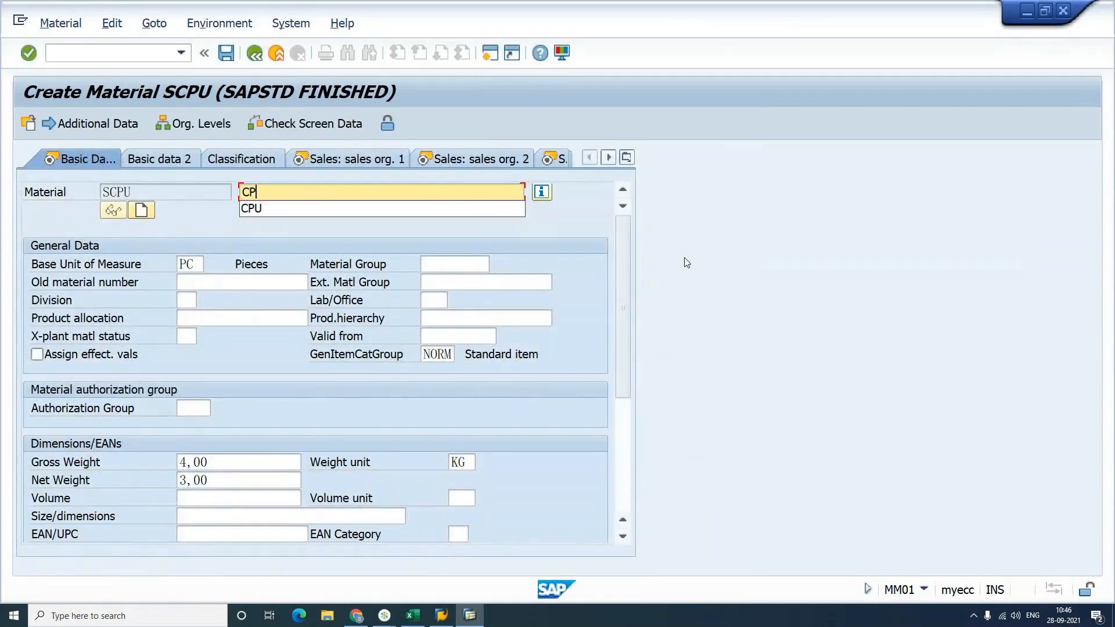
{"action": "type", "text": "U"}
{"action": "key", "text": "Return"}
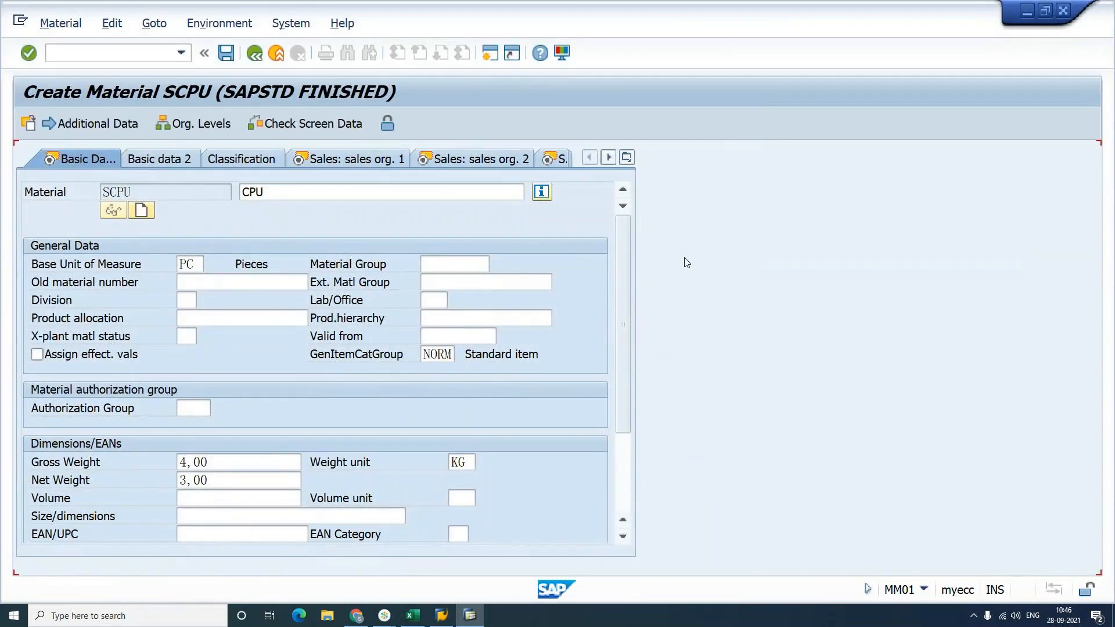
{"action": "key", "text": "Return"}
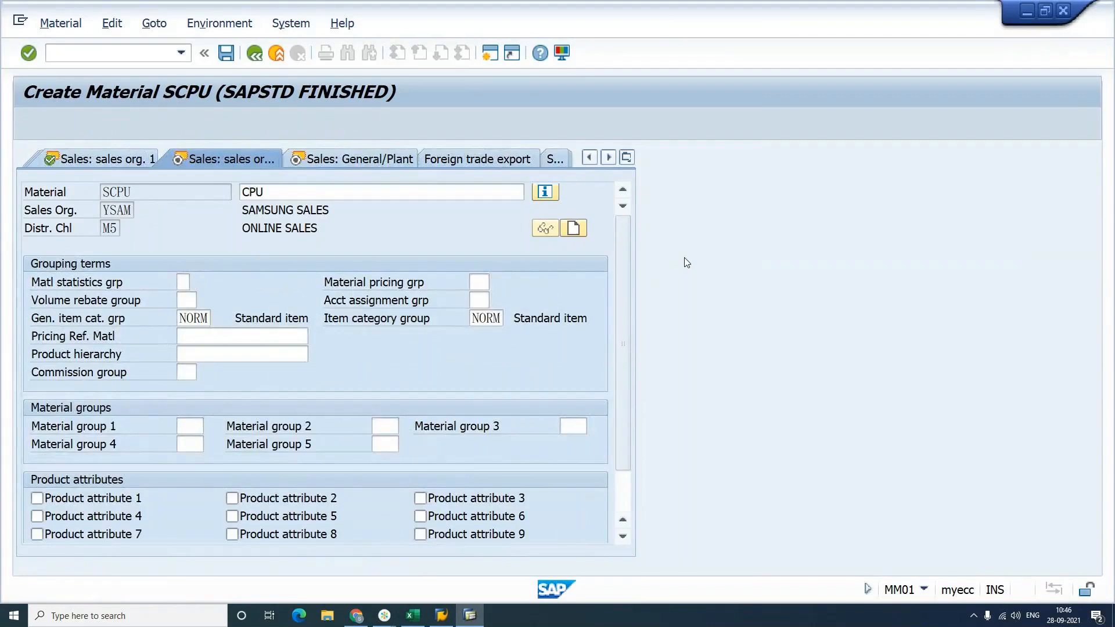
{"action": "key", "text": "Return"}
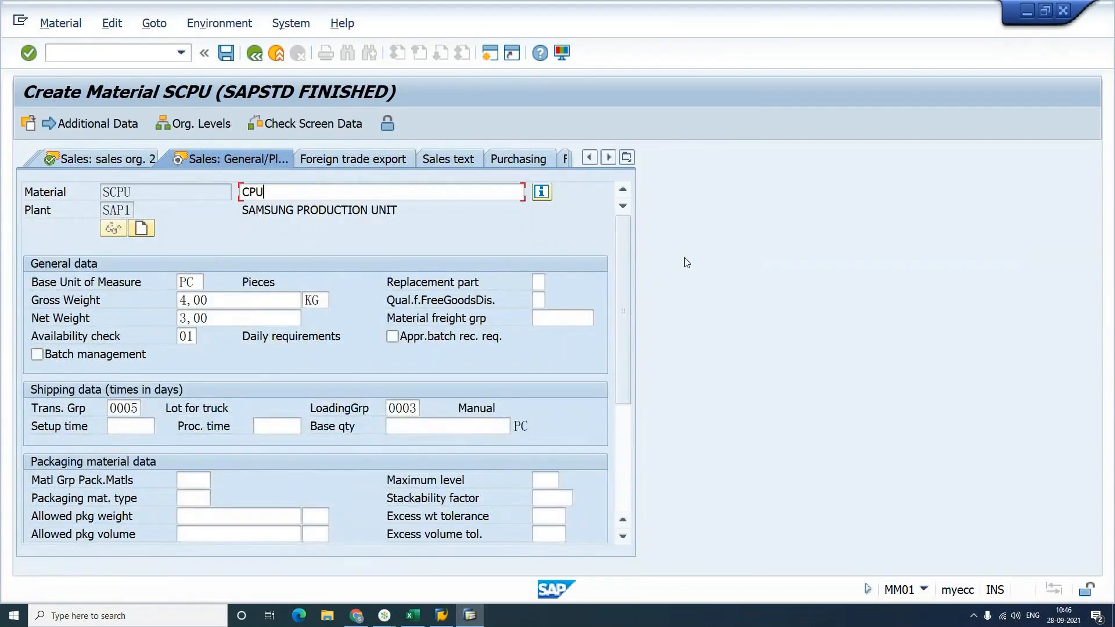
{"action": "key", "text": "Return"}
{"action": "key", "text": "Return"}
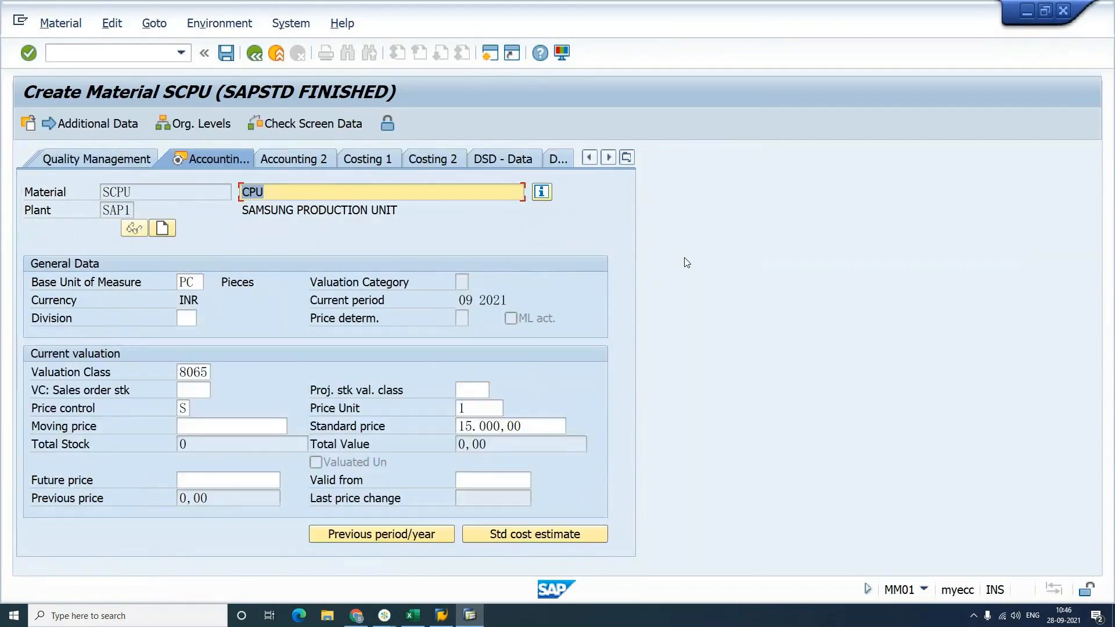
Step: Set the standard price to 20000, save SCPU, and enter SKEY as the next material
{"action": "left_click_drag", "start_coordinate": [540, 427], "coordinate": [414, 430]}
{"action": "type", "text": "20"}
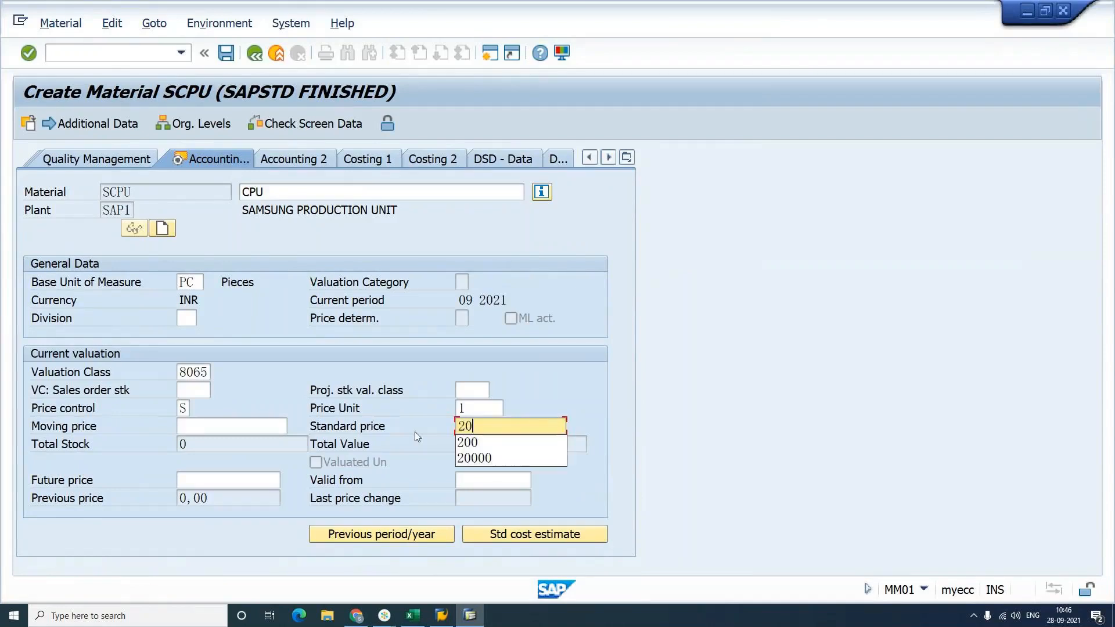
{"action": "type", "text": "000"}
{"action": "key", "text": "Return"}
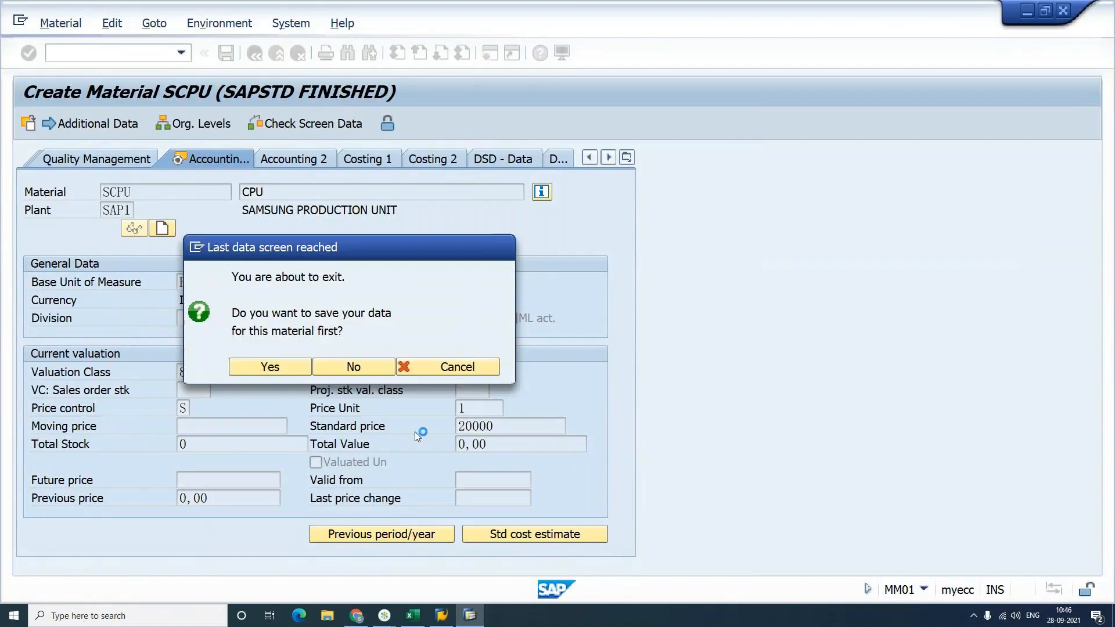
{"action": "key", "text": "Return"}
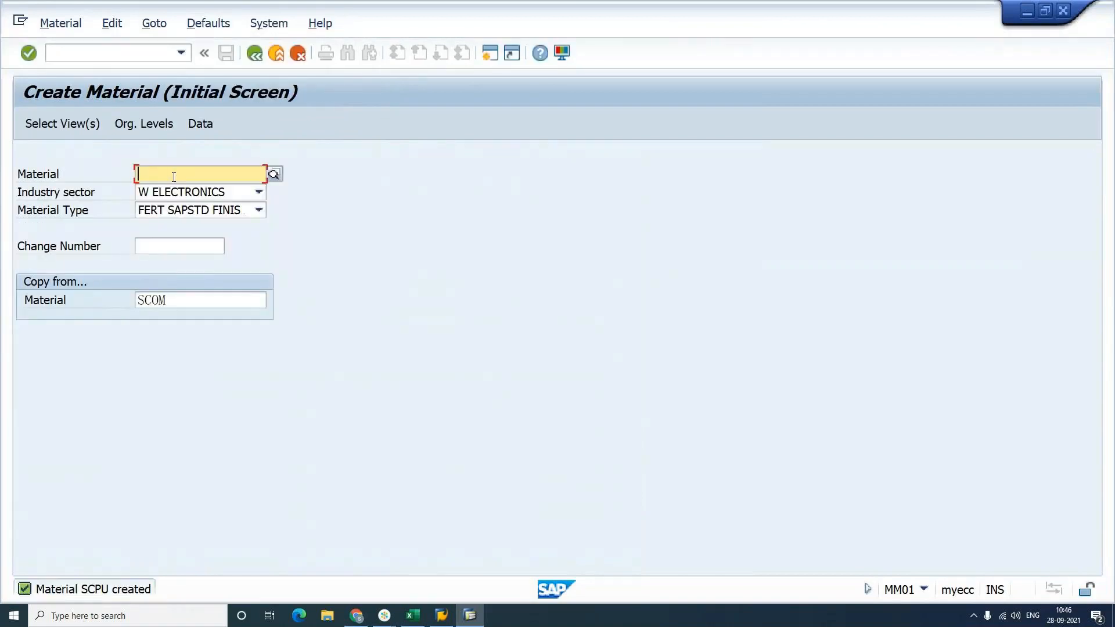
{"action": "type", "text": "S"}
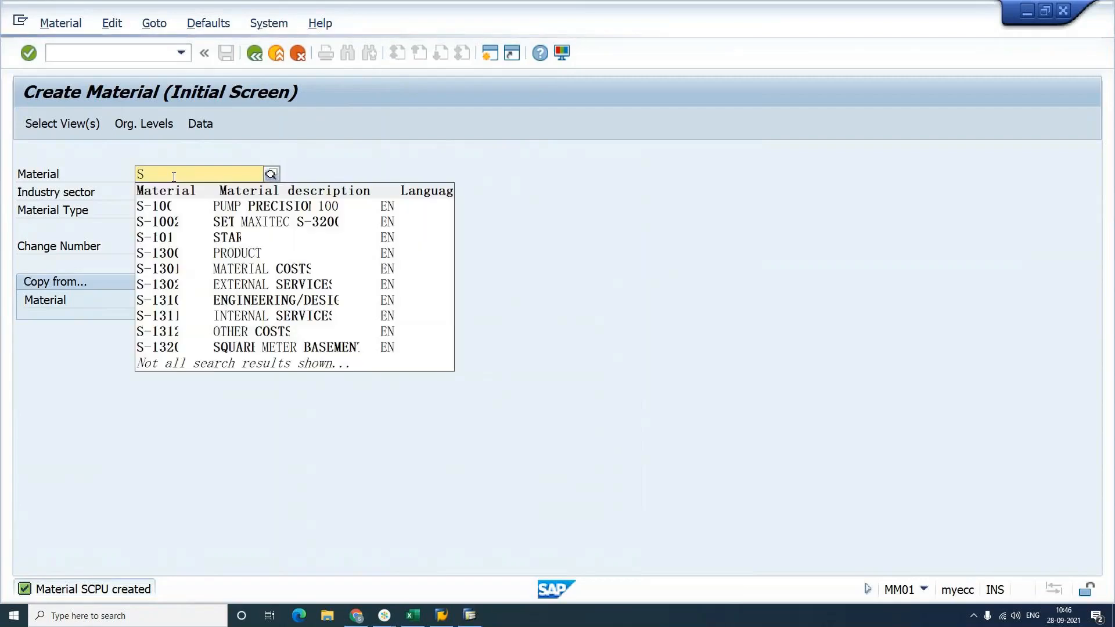
{"action": "type", "text": "KEY"}
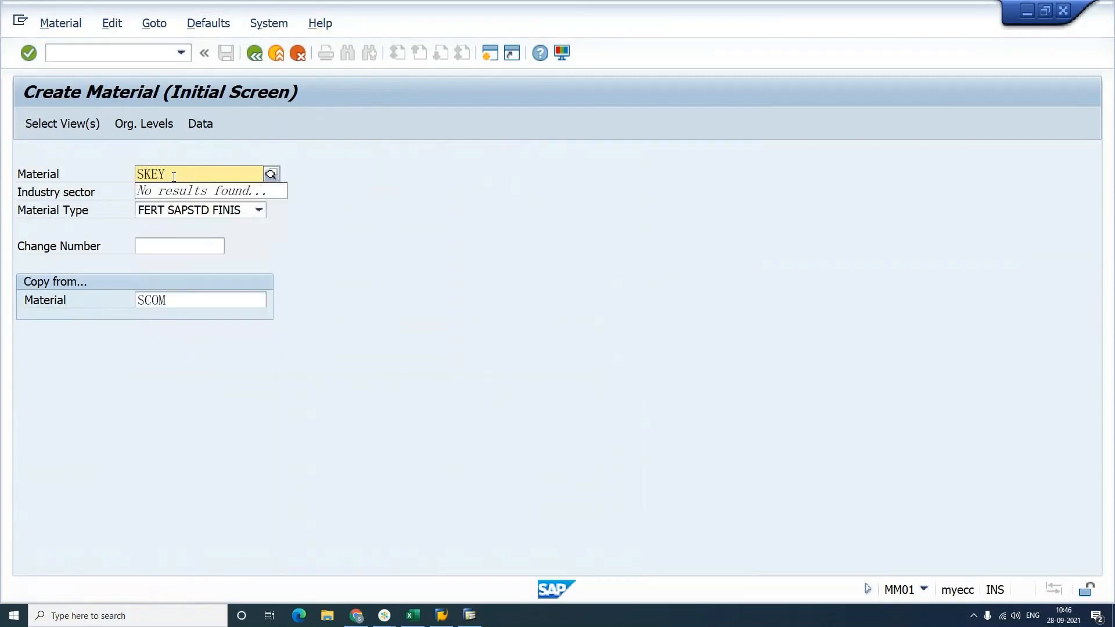
Step: Start SKEY with description KEYBOARD, gross weight 200 G and net weight 150
{"action": "key", "text": "Return"}
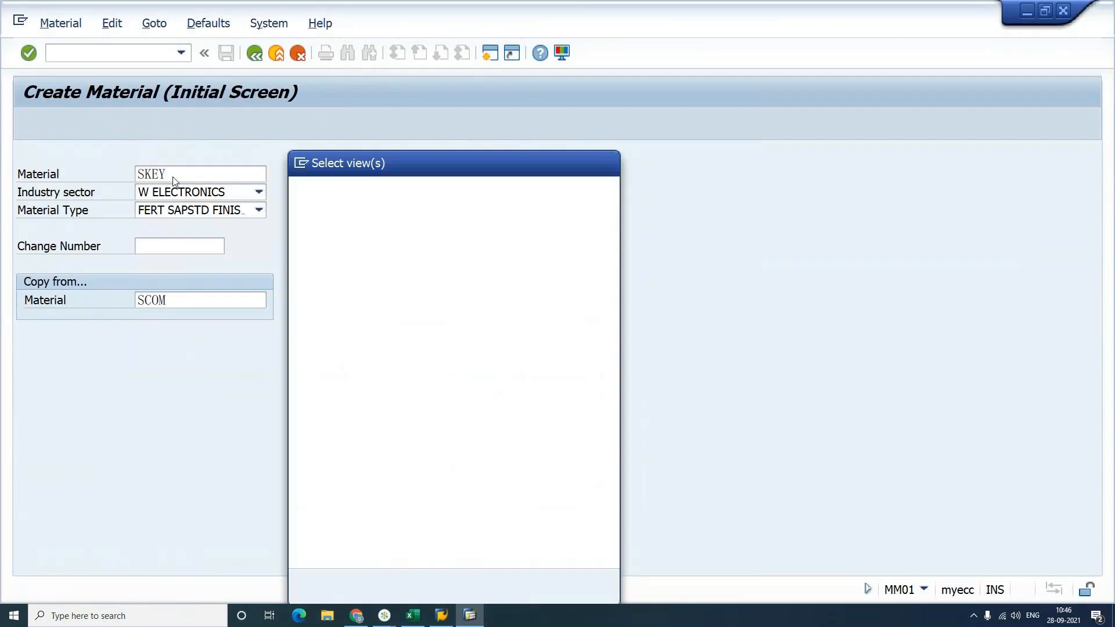
{"action": "key", "text": "Return"}
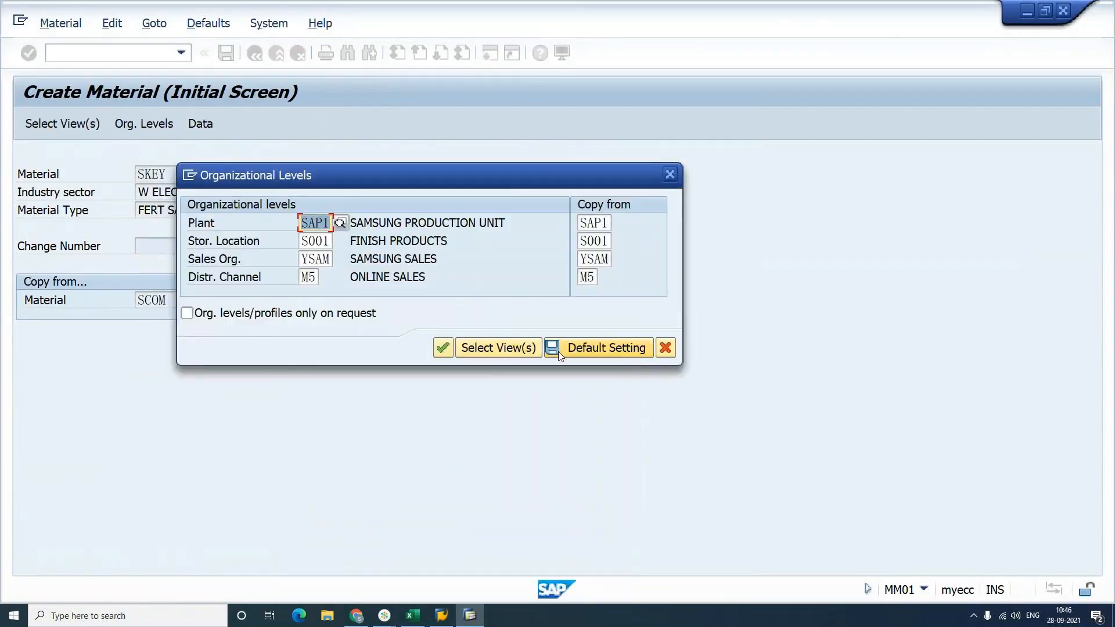
{"action": "left_click", "coordinate": [450, 350]}
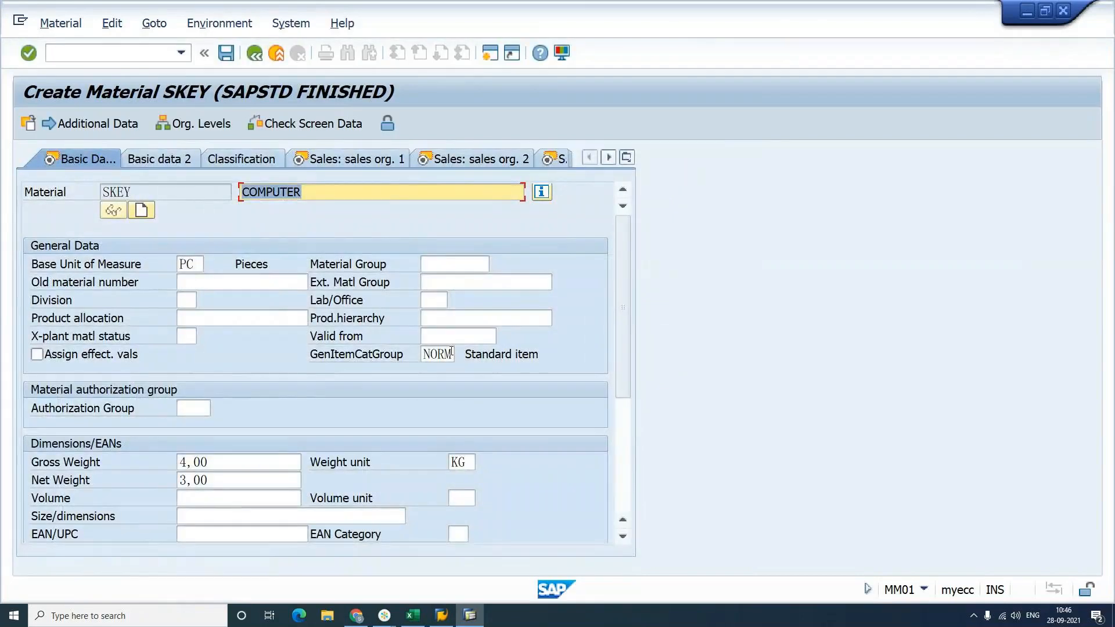
{"action": "type", "text": "KEYBOARD"}
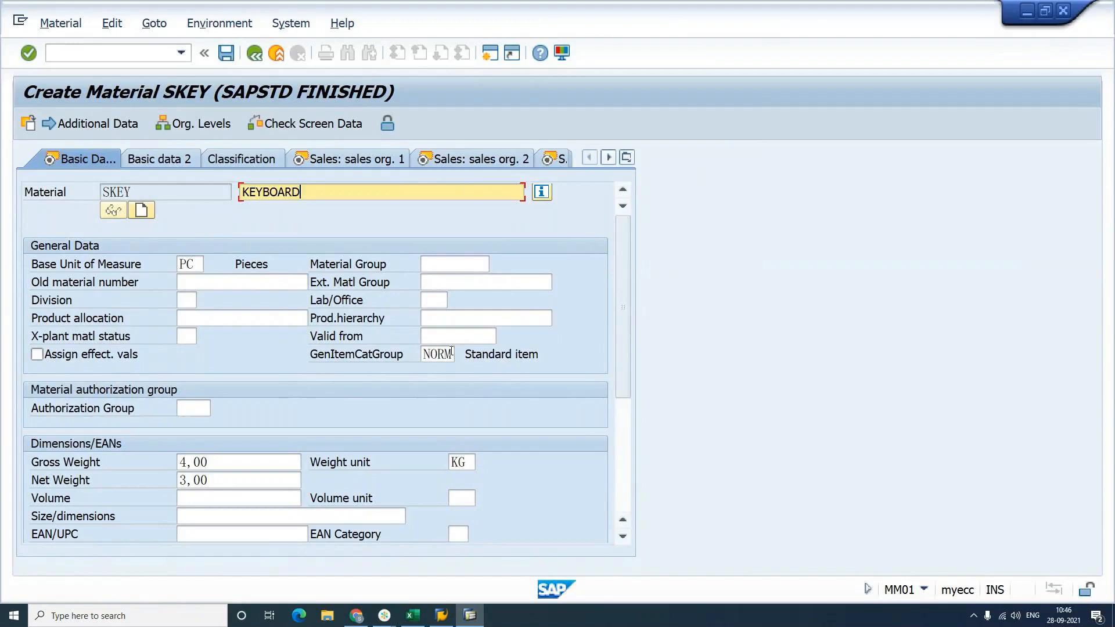
{"action": "left_click_drag", "start_coordinate": [219, 463], "coordinate": [177, 473]}
{"action": "type", "text": "200"}
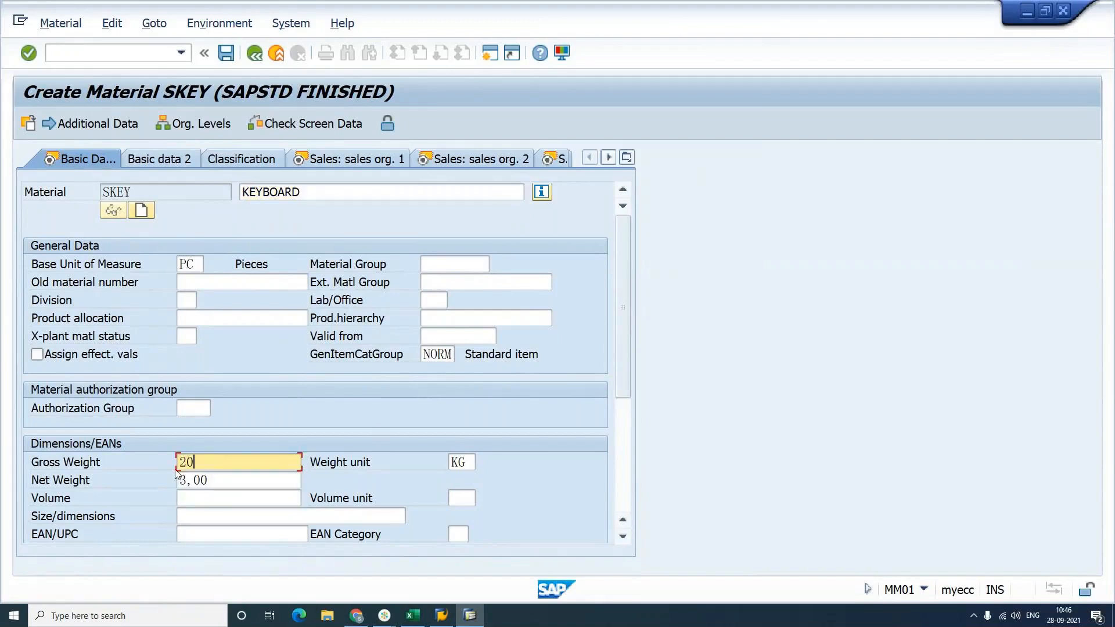
{"action": "key", "text": "Tab"}
{"action": "type", "text": "G"}
{"action": "key", "text": "Tab"}
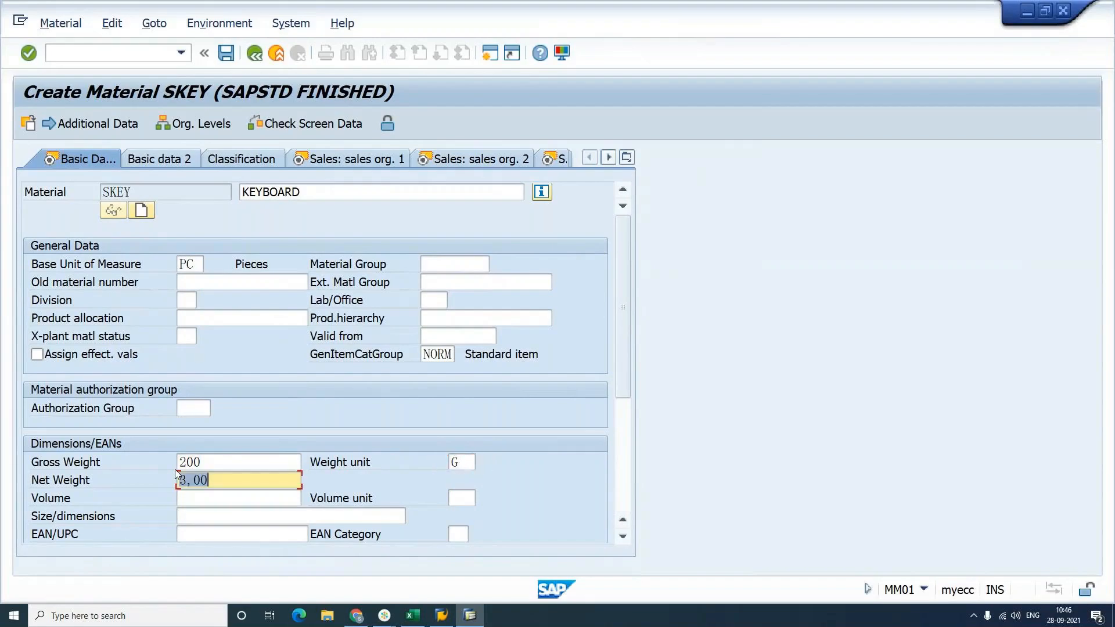
{"action": "type", "text": "150"}
{"action": "key", "text": "Return"}
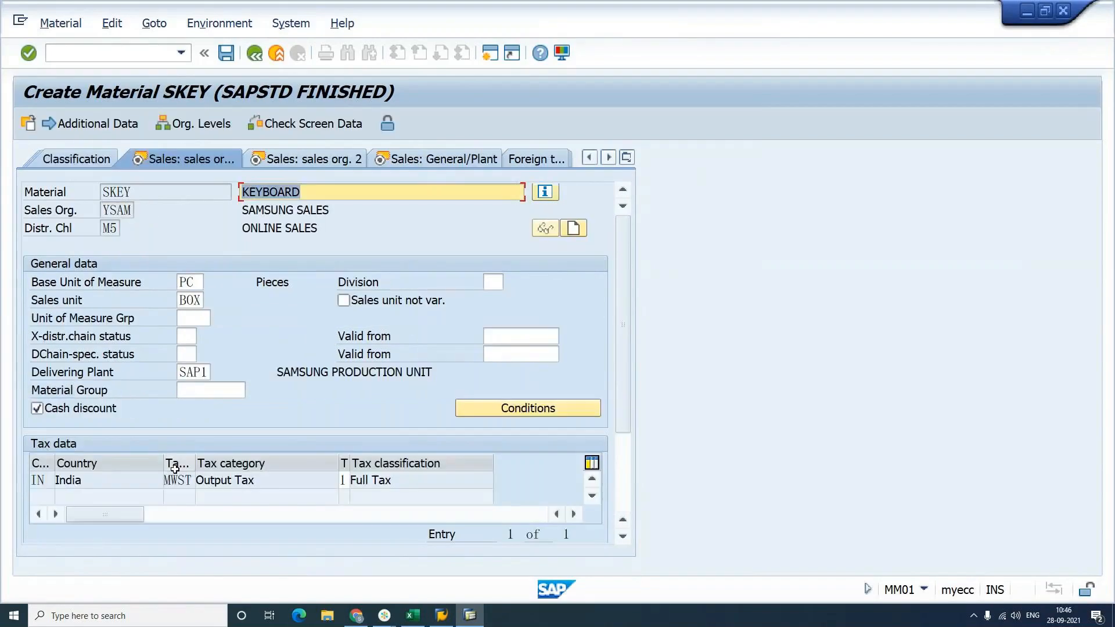
Step: Set the standard price to 1000 and save SKEY
{"action": "key", "text": "Return"}
{"action": "key", "text": "Return"}
{"action": "key", "text": "Return"}
{"action": "key", "text": "Return"}
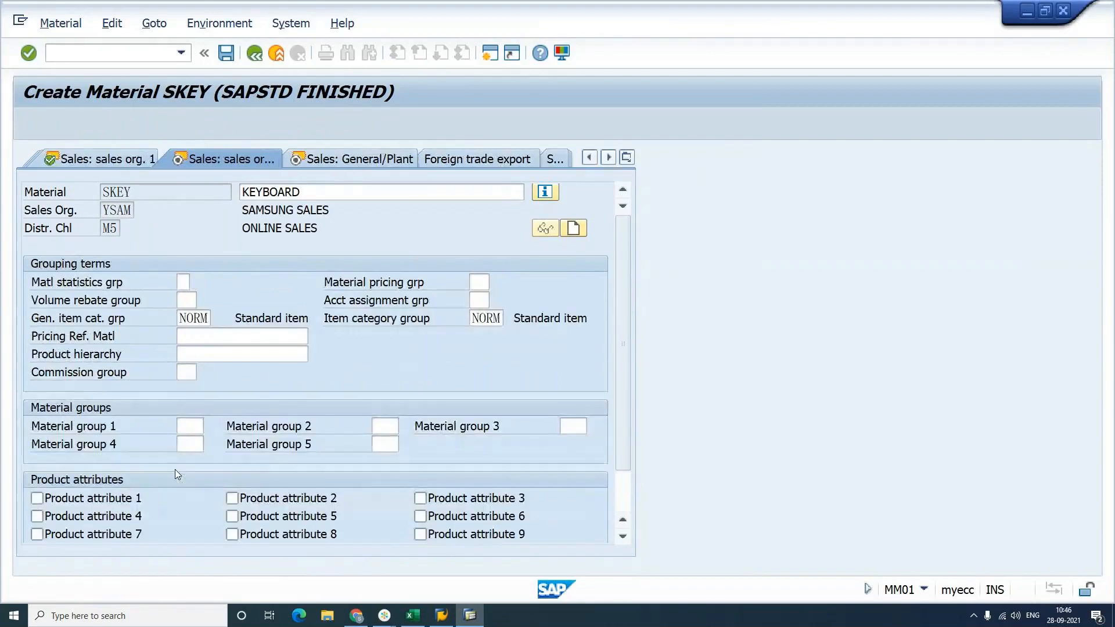
{"action": "key", "text": "Return"}
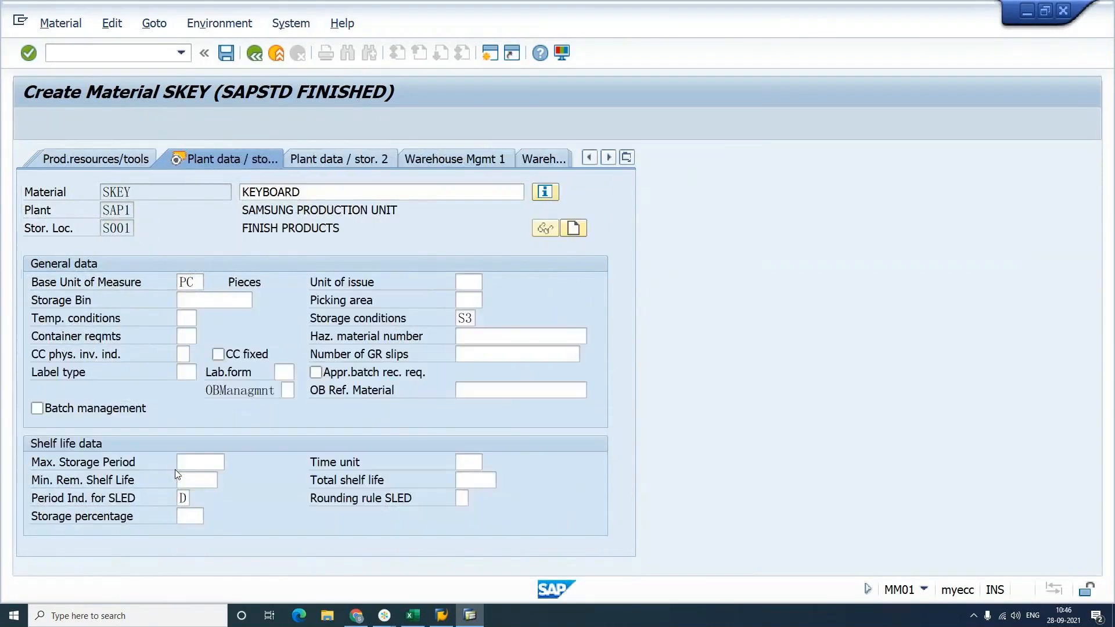
{"action": "key", "text": "Return"}
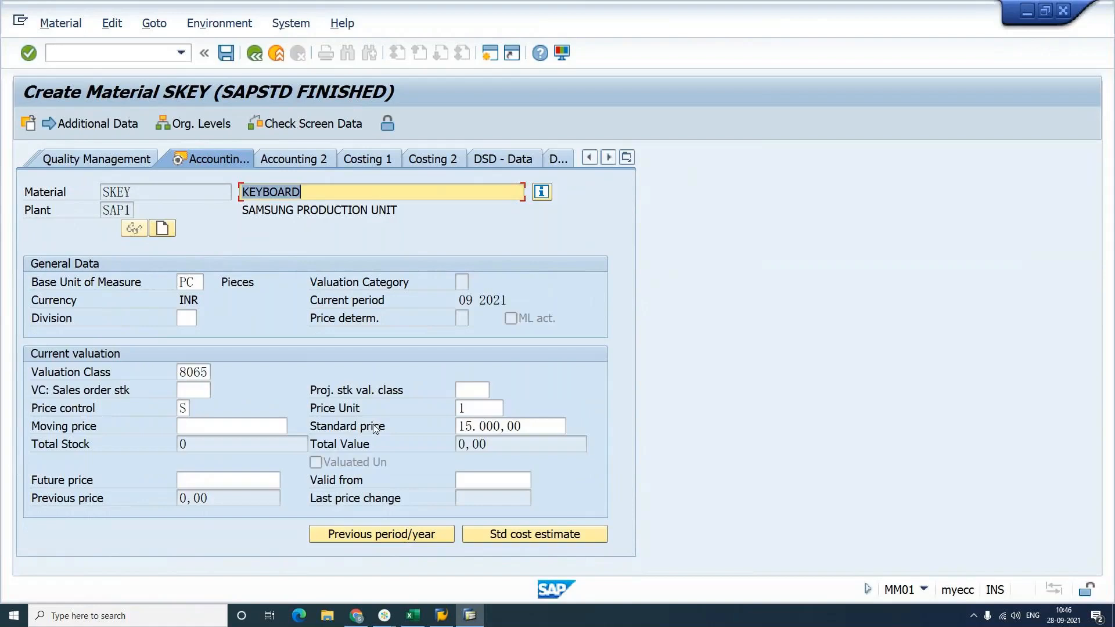
{"action": "double_click", "coordinate": [534, 427]}
{"action": "key", "text": "Delete"}
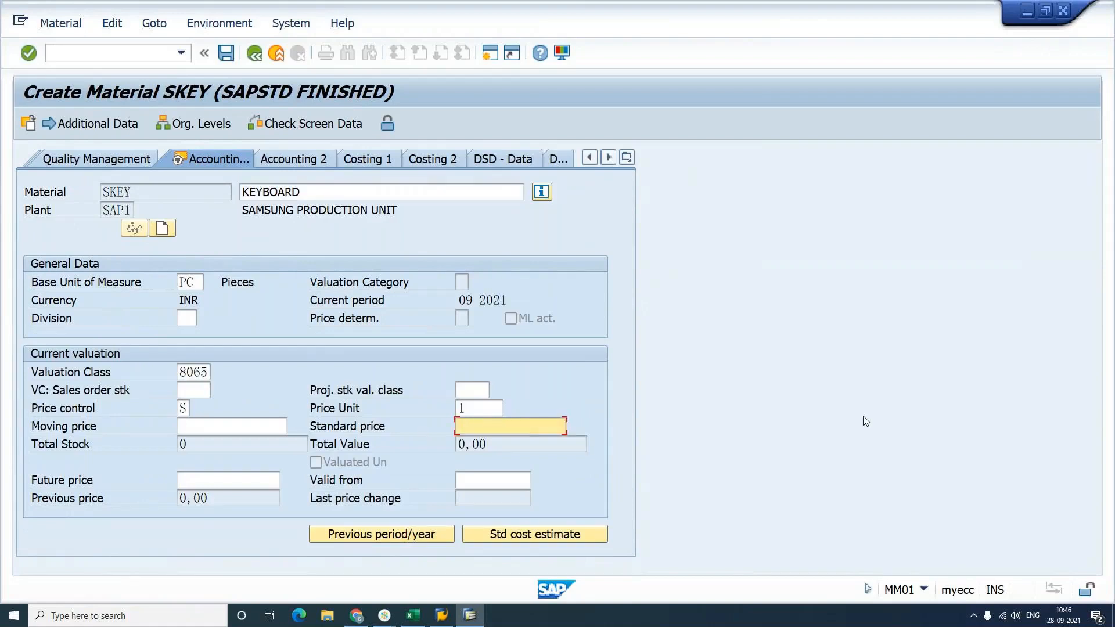
{"action": "type", "text": "1000"}
{"action": "key", "text": "Return"}
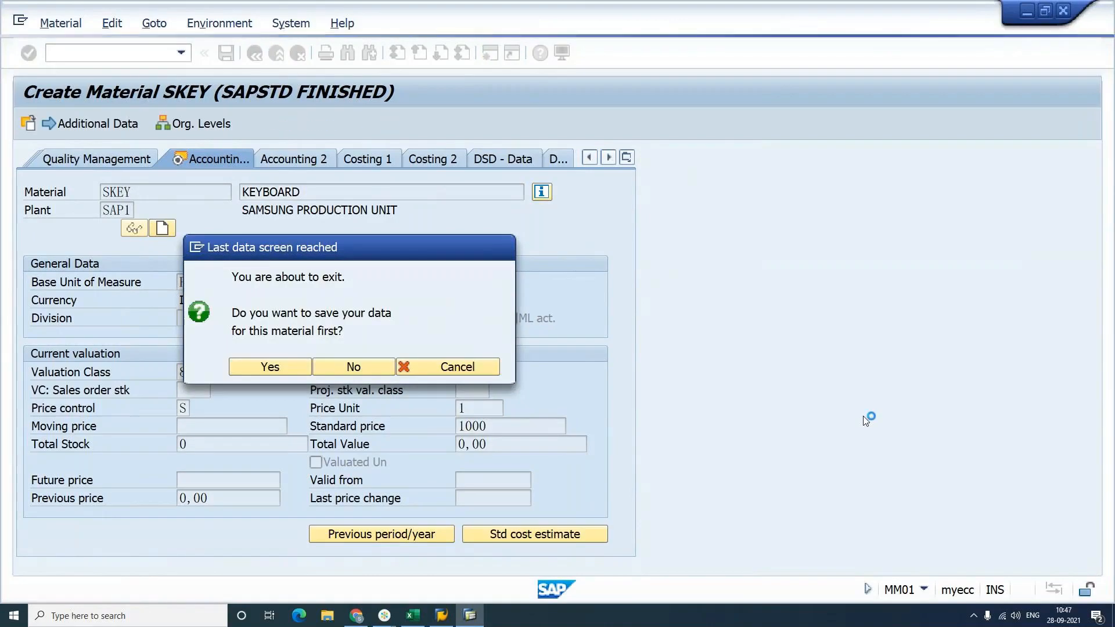
{"action": "key", "text": "Return"}
Step: Start material SMOU with description MOUSE, gross weight 30 G and net weight 20
{"action": "type", "text": "S"}
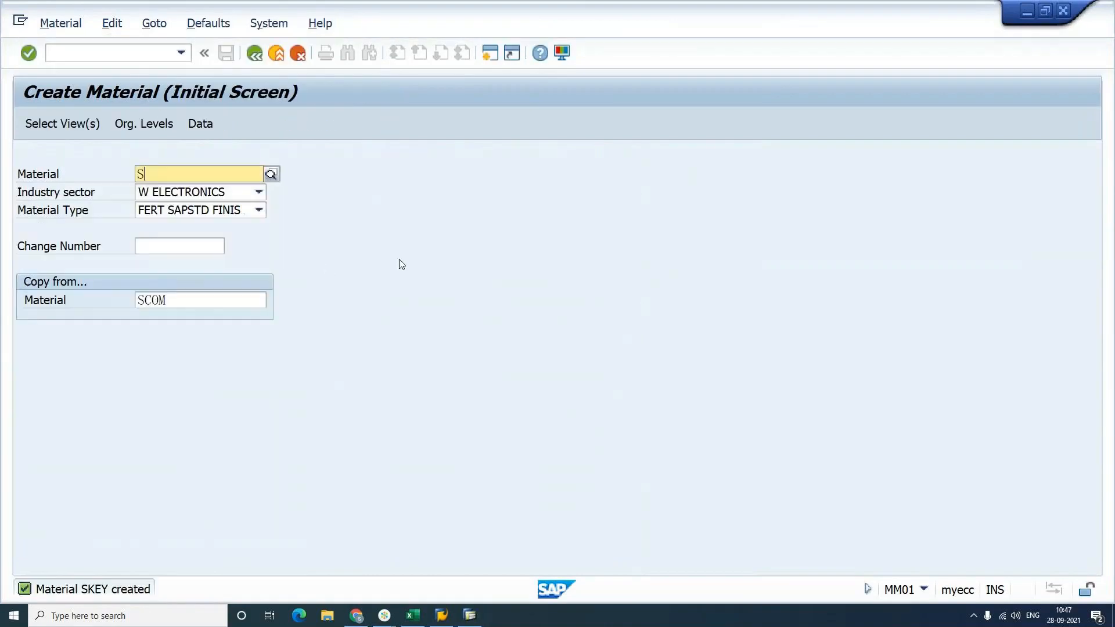
{"action": "type", "text": "MOU"}
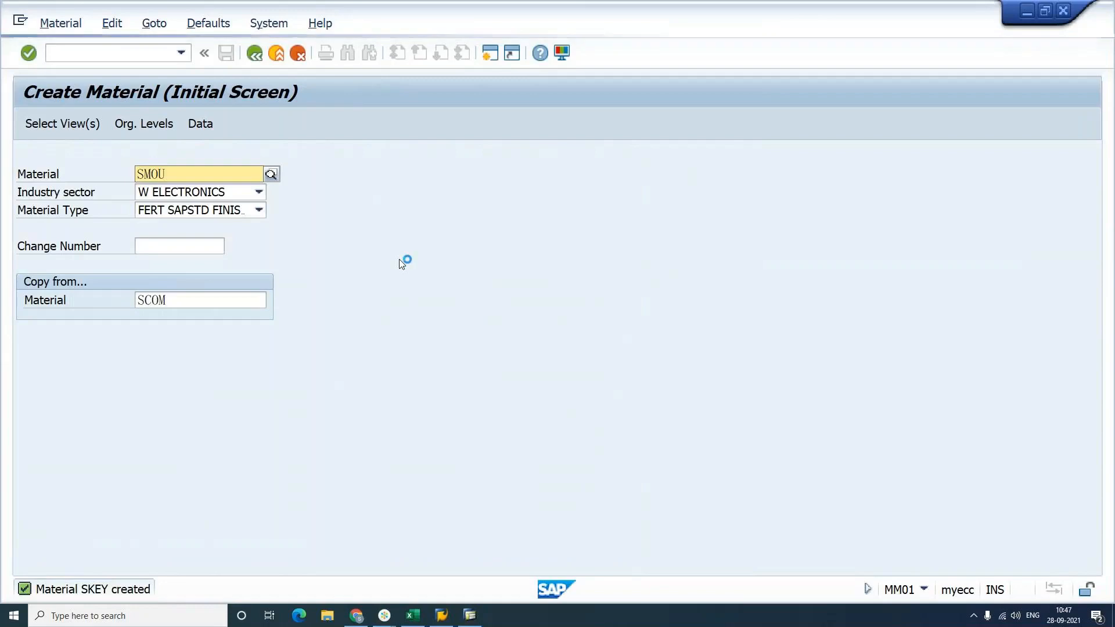
{"action": "key", "text": "Return"}
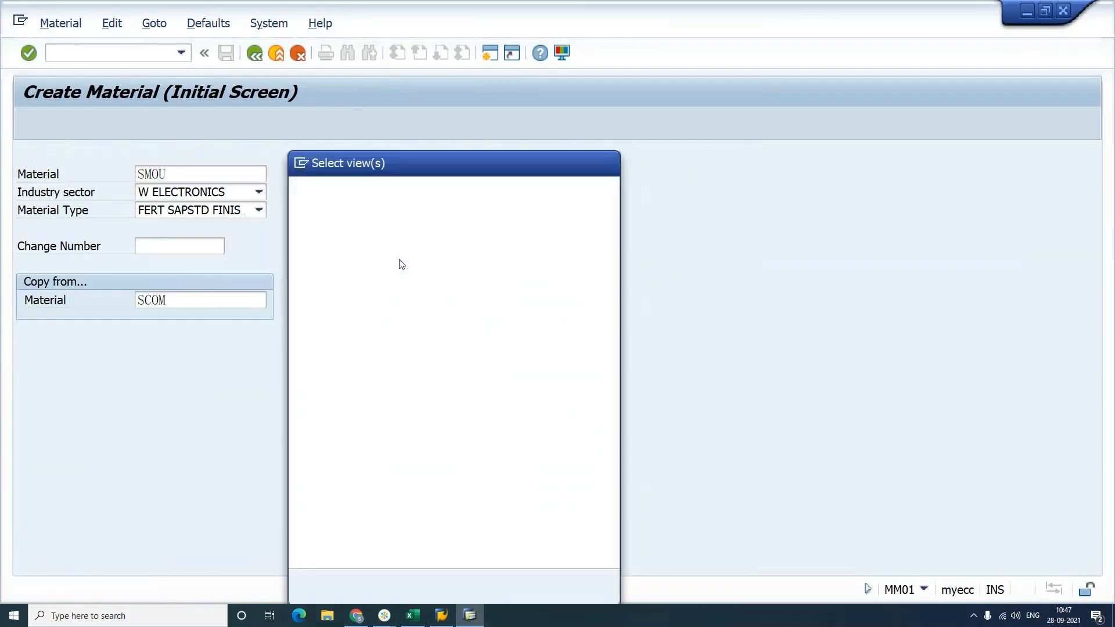
{"action": "key", "text": "Return"}
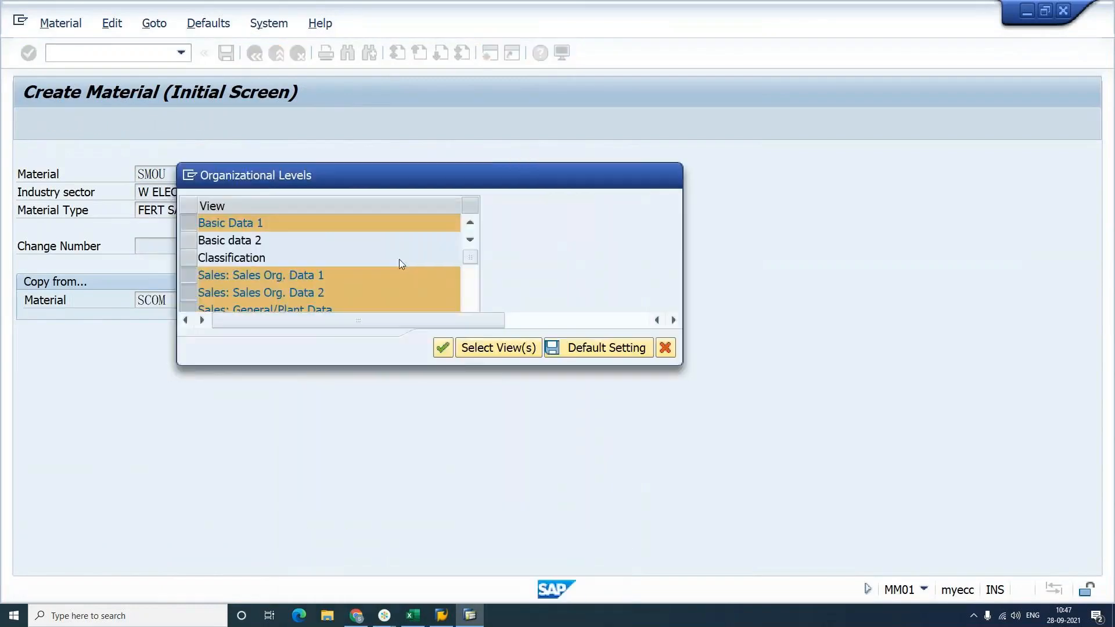
{"action": "key", "text": "Return"}
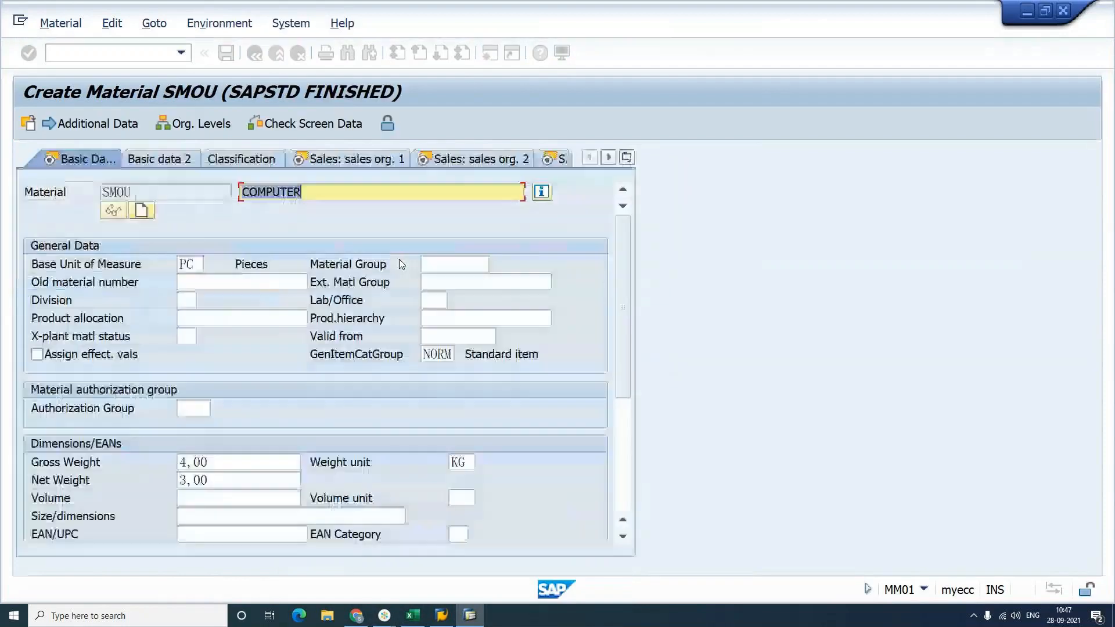
{"action": "type", "text": "MOUSE"}
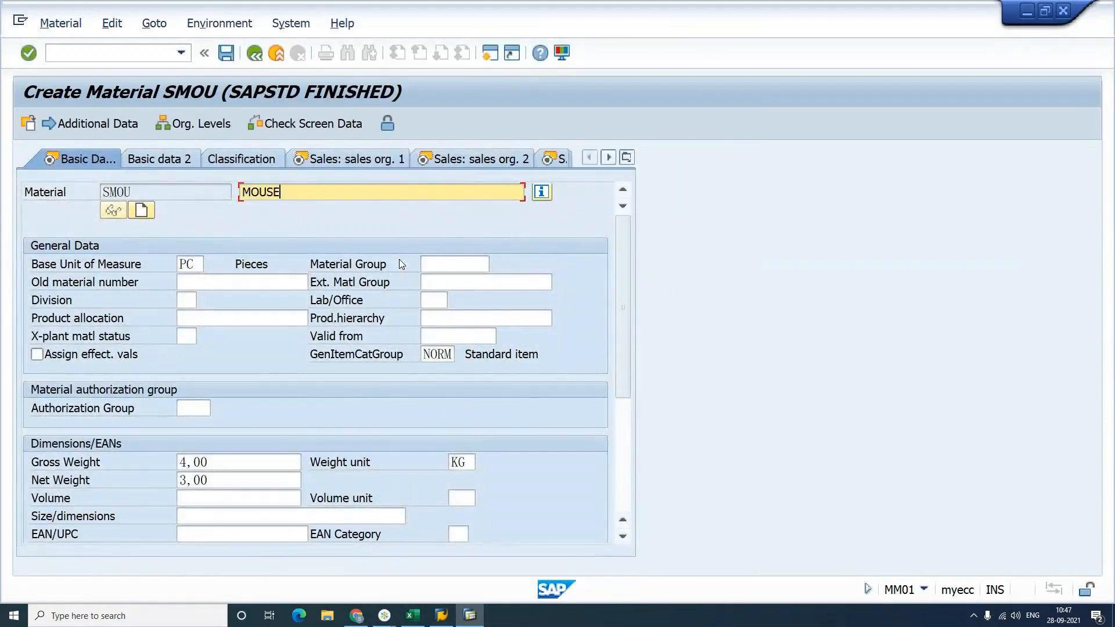
{"action": "left_click_drag", "start_coordinate": [232, 462], "coordinate": [135, 464]}
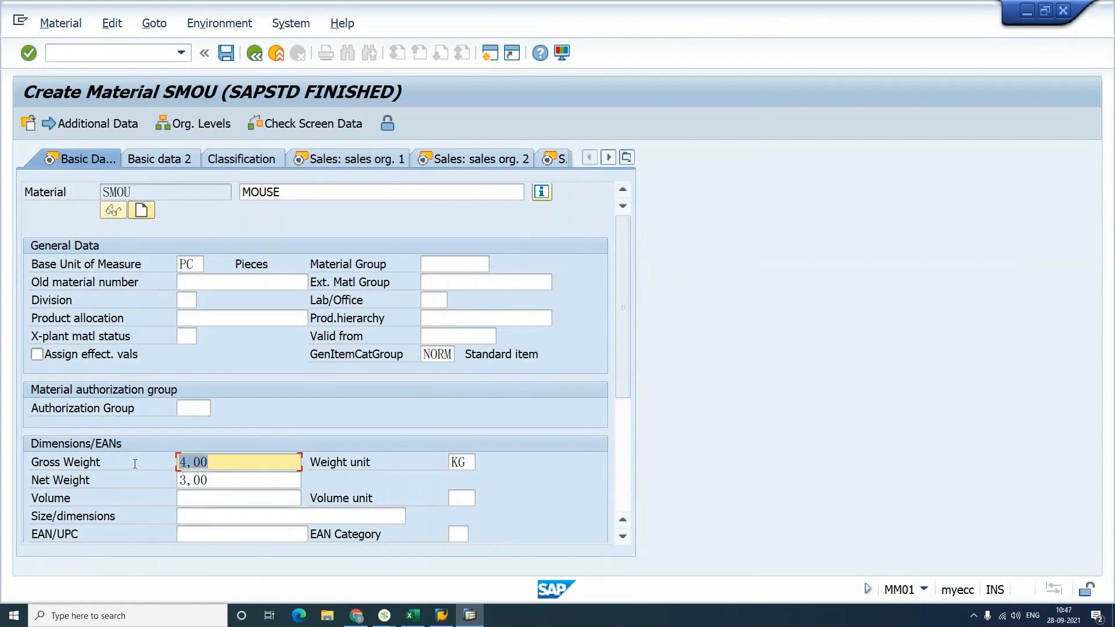
{"action": "type", "text": "30"}
{"action": "key", "text": "Tab"}
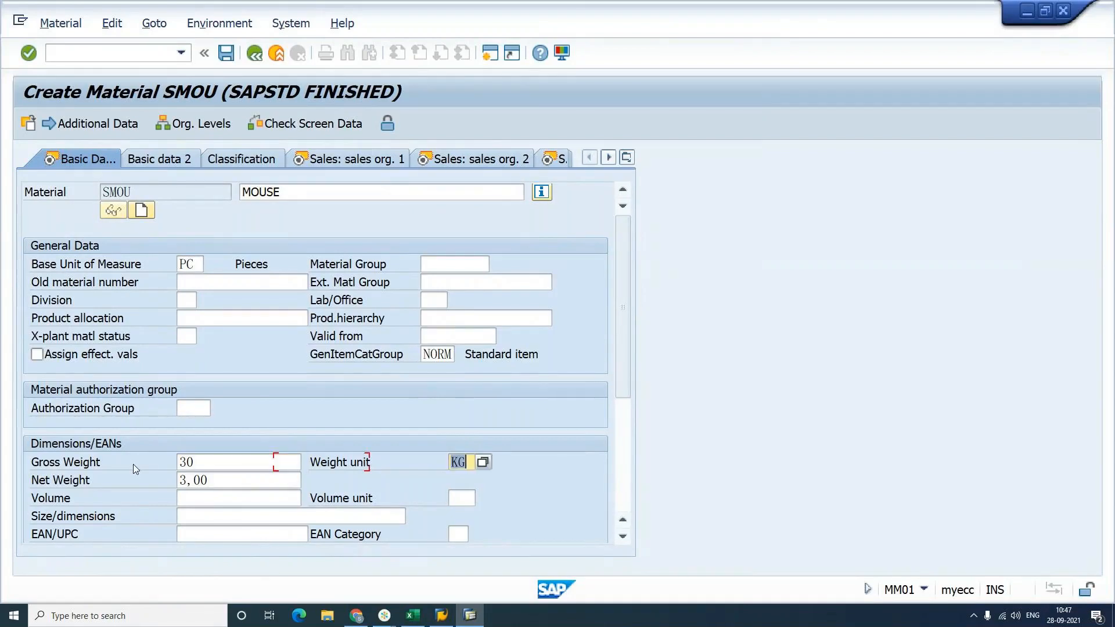
{"action": "type", "text": "G"}
{"action": "key", "text": "Tab"}
{"action": "type", "text": "20"}
{"action": "key", "text": "Return"}
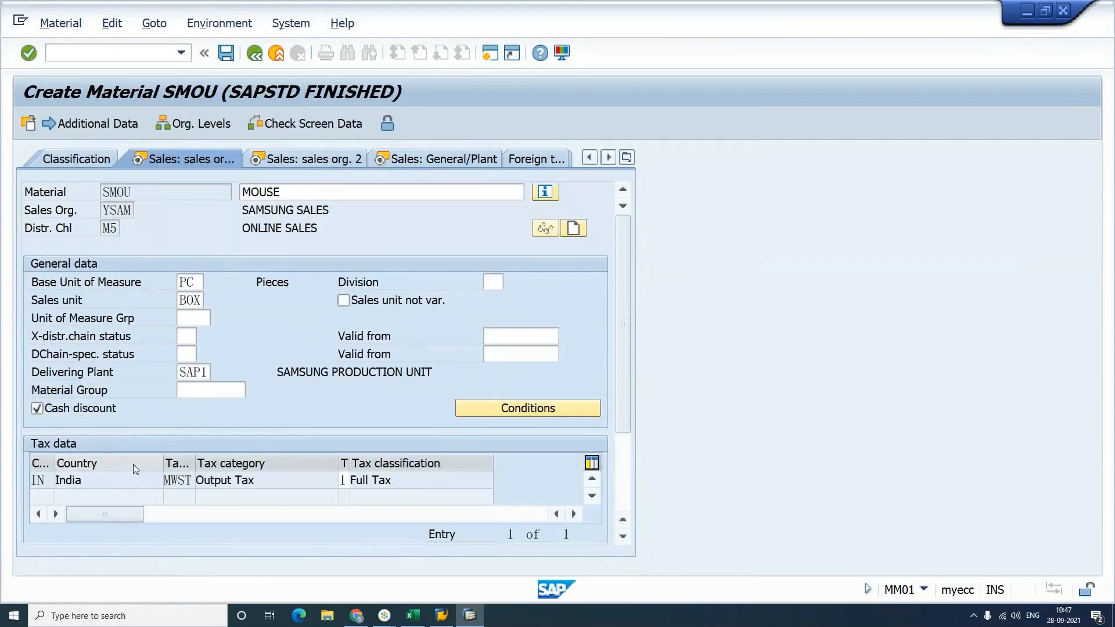
Step: Set the standard price to 100, save SMOU, and bring the Excel notes forward
{"action": "key", "text": "Return"}
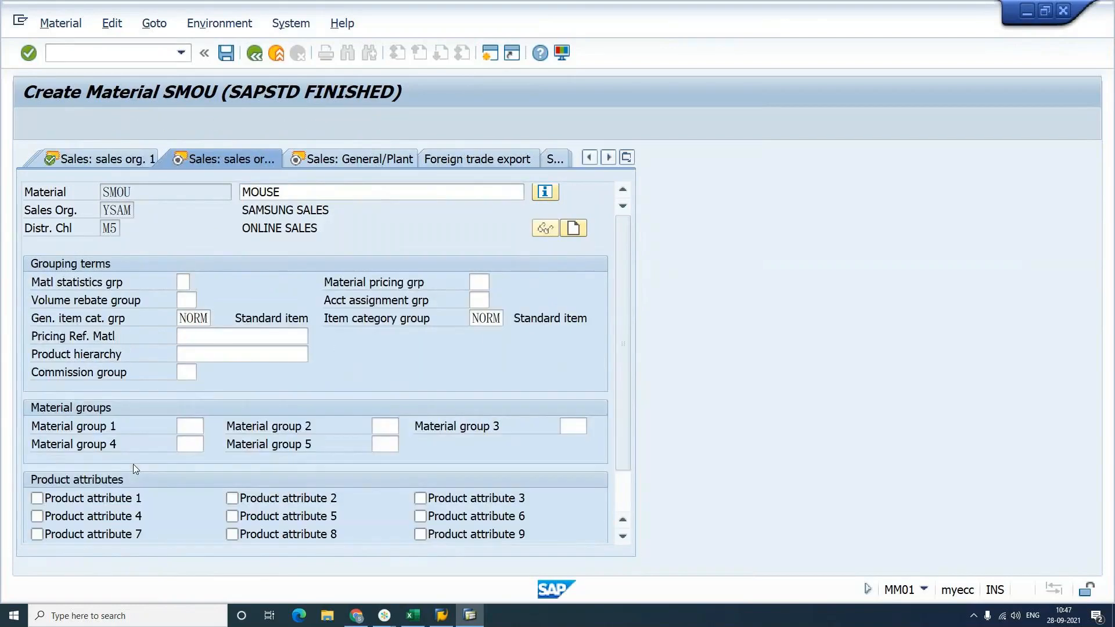
{"action": "key", "text": "Return"}
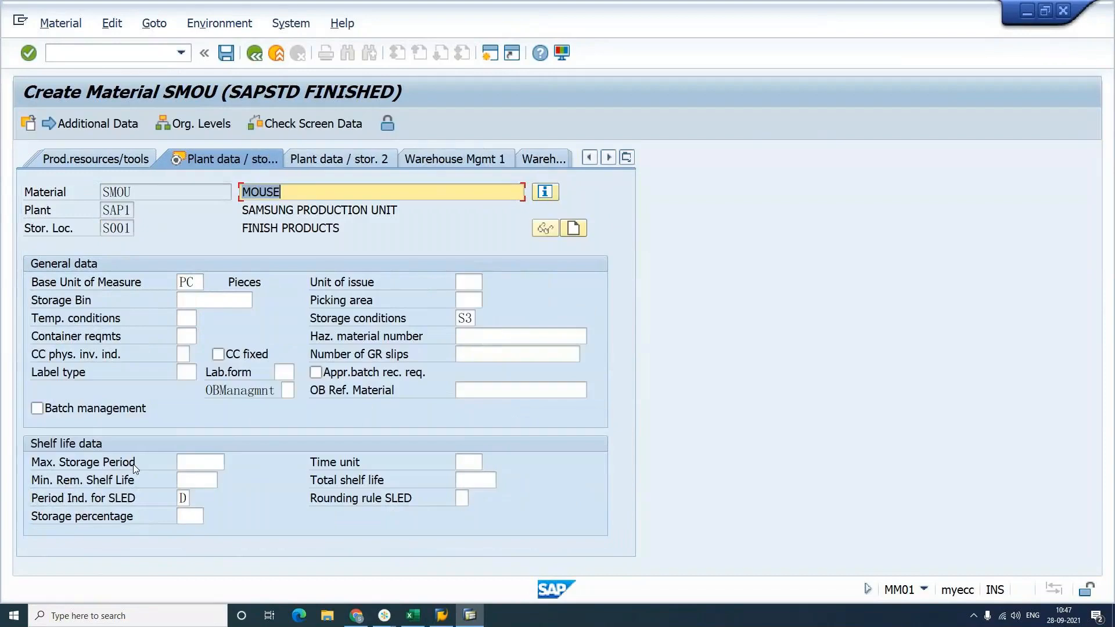
{"action": "key", "text": "Return"}
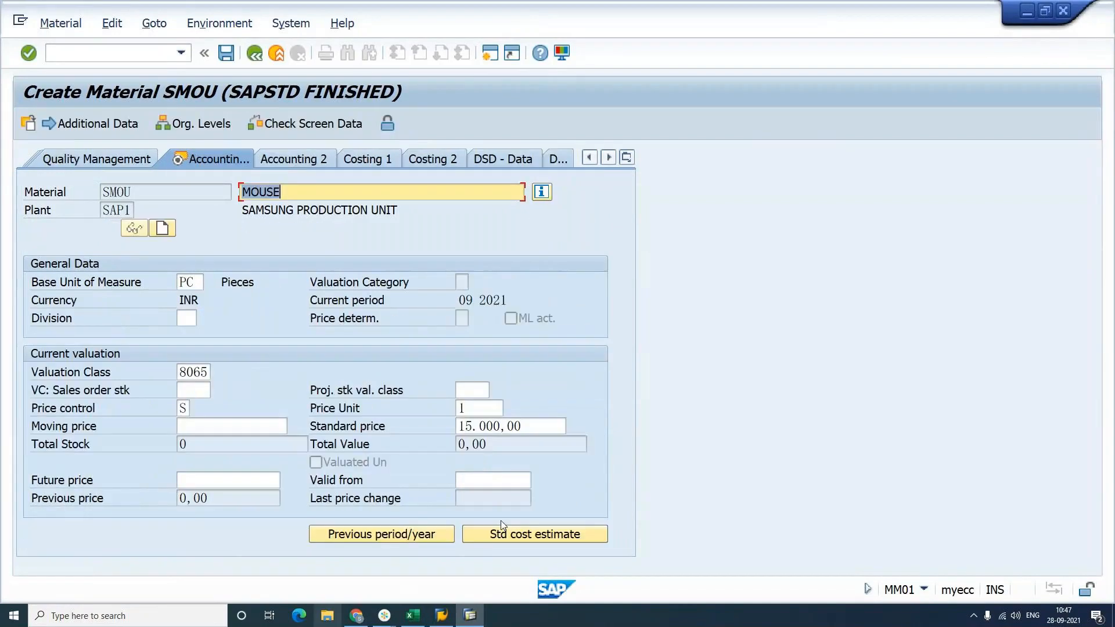
{"action": "left_click", "coordinate": [533, 429]}
{"action": "type", "text": "100"}
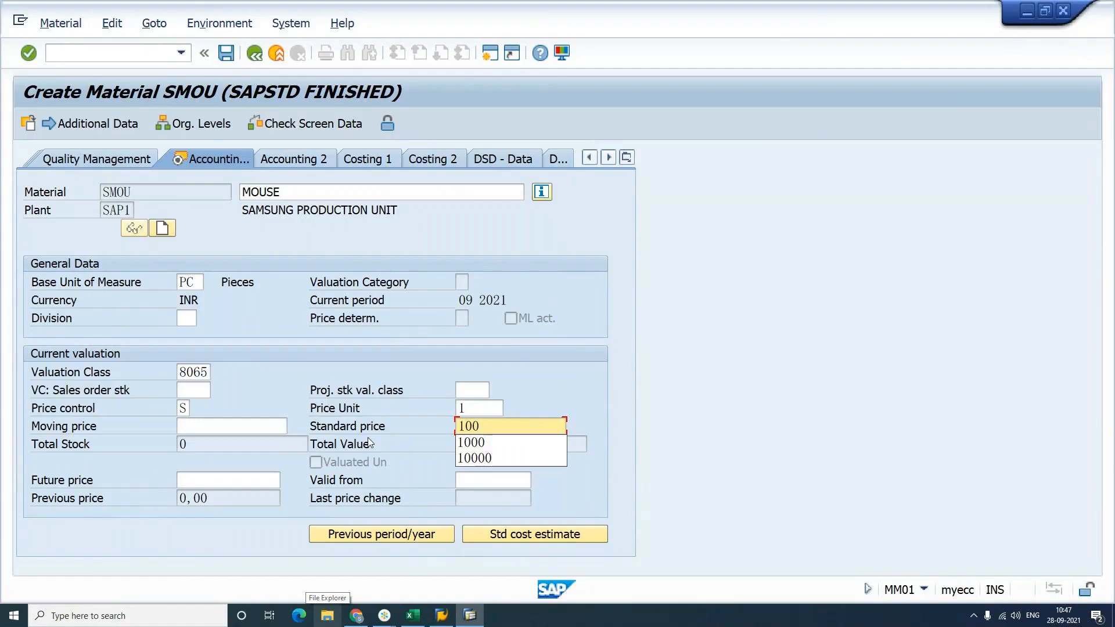
{"action": "key", "text": "Return"}
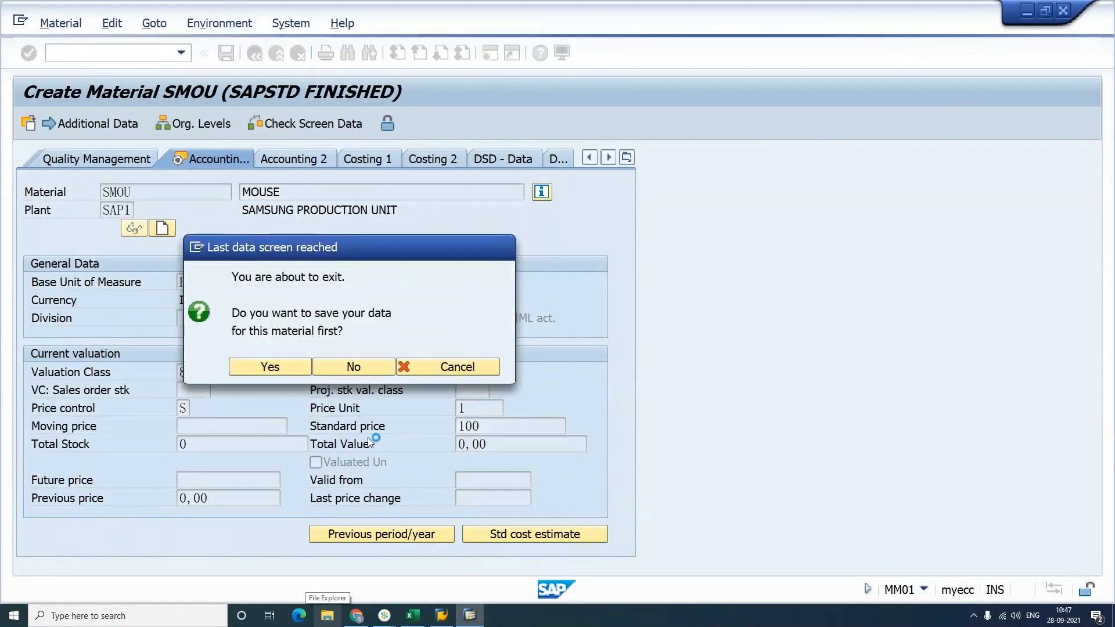
{"action": "key", "text": "Return"}
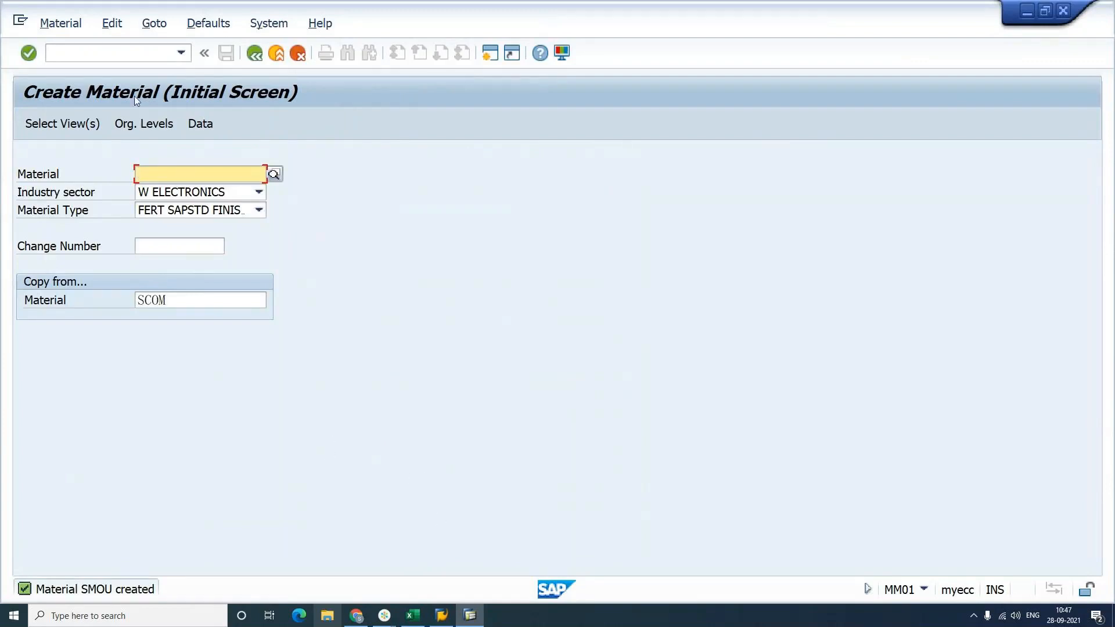
{"action": "left_click", "coordinate": [125, 57]}
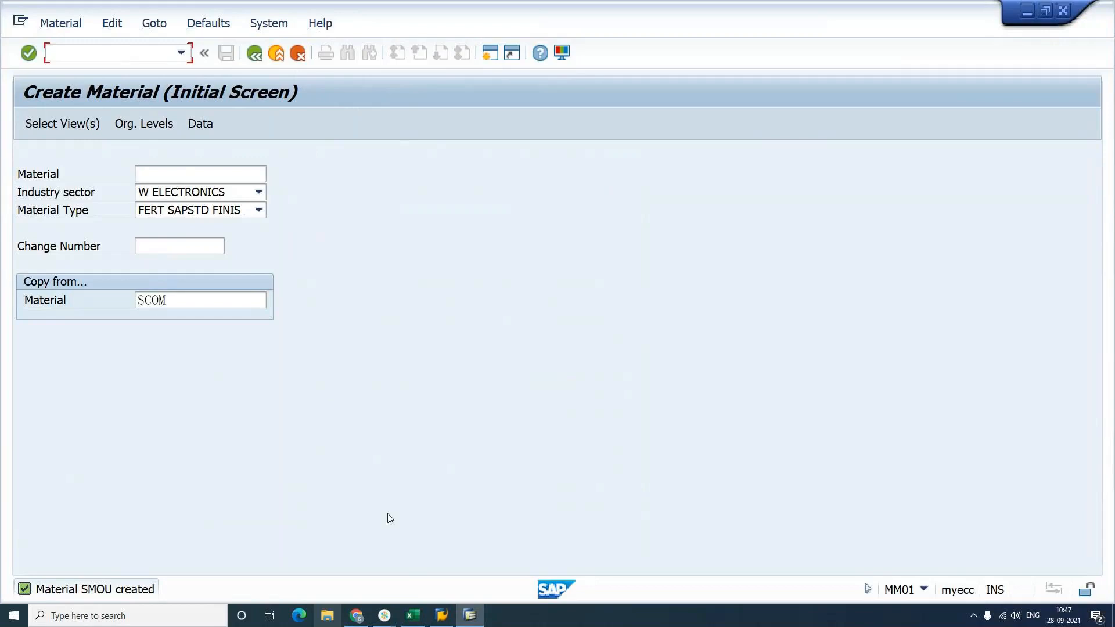
{"action": "left_click", "coordinate": [418, 617]}
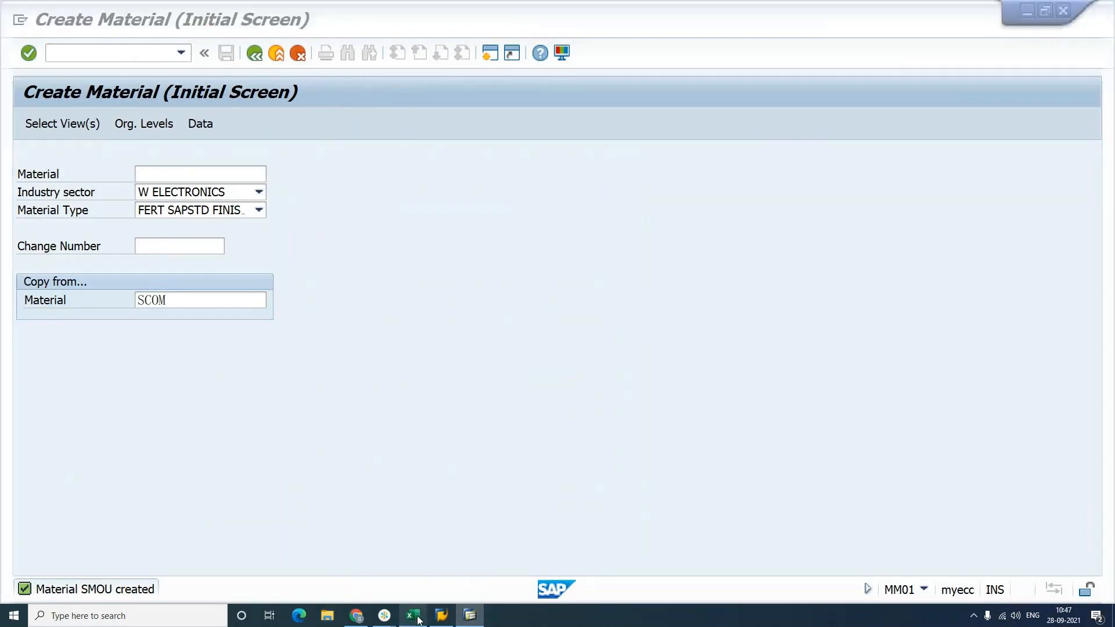
Step: Enter MM01 in H29 and 'CS01 = CREATE' in H30
{"action": "left_click", "coordinate": [415, 405]}
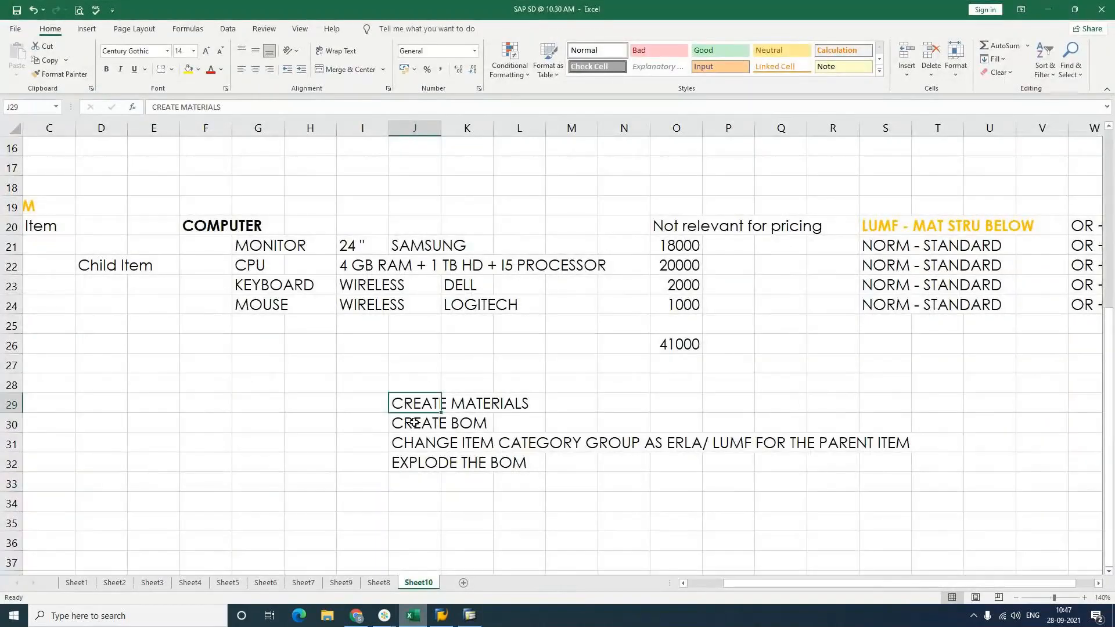
{"action": "left_click", "coordinate": [309, 410]}
{"action": "type", "text": "MM01"}
{"action": "key", "text": "Return"}
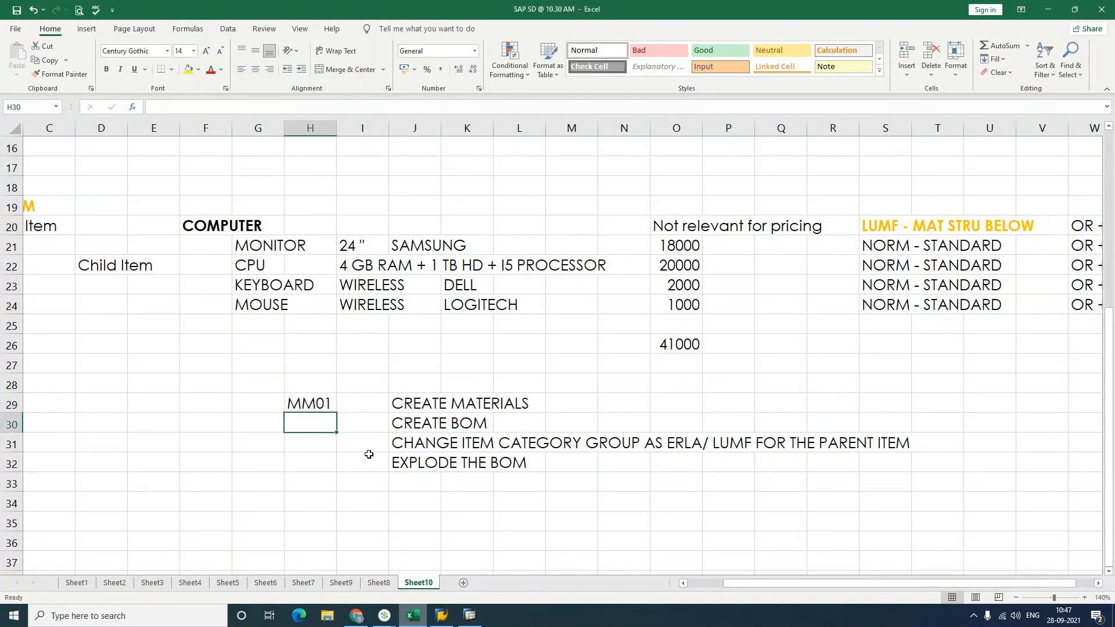
{"action": "type", "text": "CS01 = CREATE"}
{"action": "key", "text": "Return"}
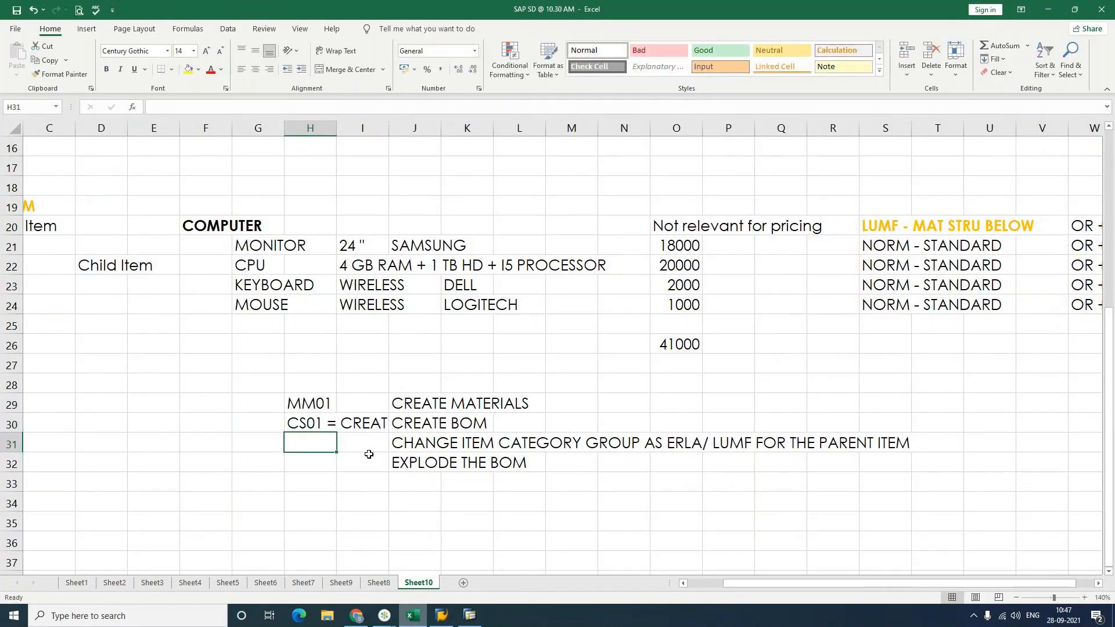
Step: Widen column I, correct H30 to 'CS01 - CREATE', and add CS02 - CHANGE and CS03 - DISPLAY below it
{"action": "left_click_drag", "start_coordinate": [389, 128], "coordinate": [404, 128]}
{"action": "double_click", "coordinate": [330, 425]}
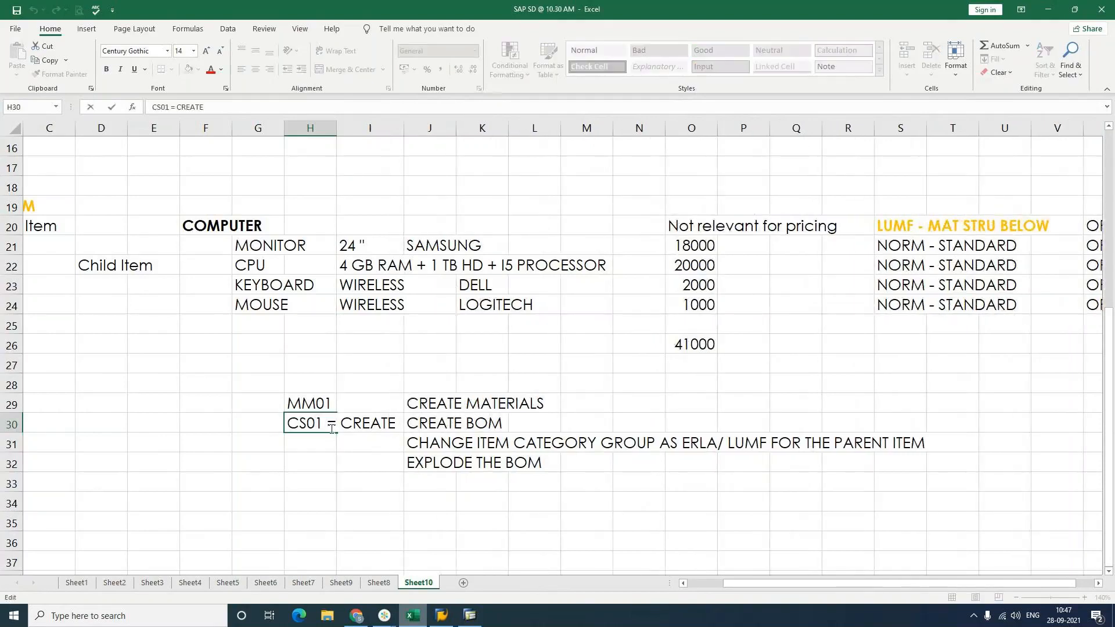
{"action": "key", "text": "BackSpace"}
{"action": "type", "text": "-"}
{"action": "key", "text": "Return"}
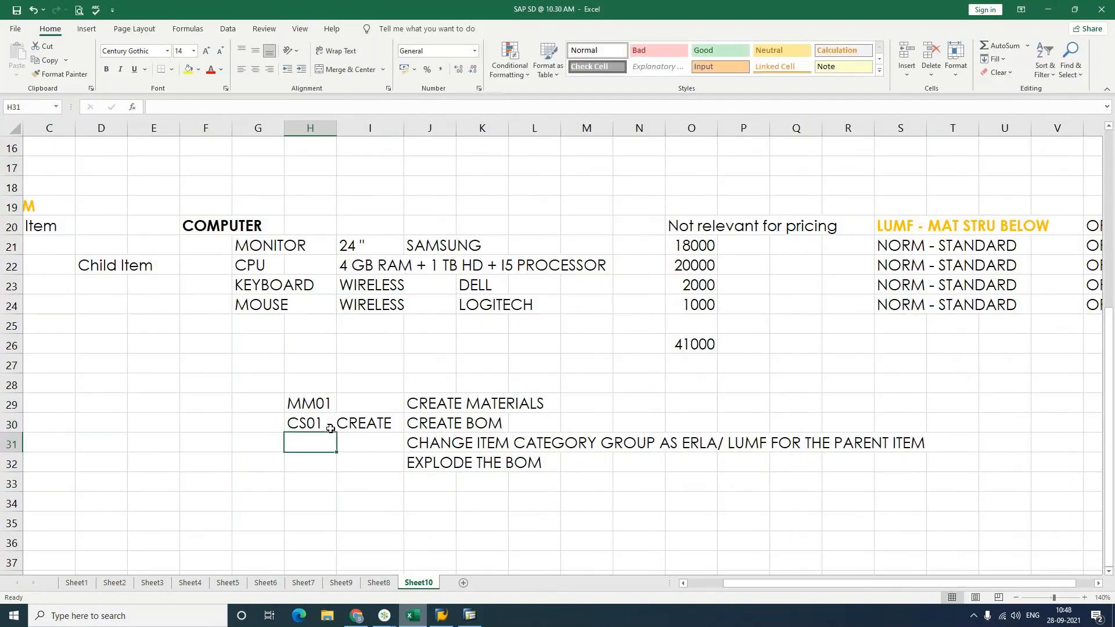
{"action": "type", "text": "CS02 - CHANGE"}
{"action": "key", "text": "Return"}
{"action": "type", "text": "CS03 "}
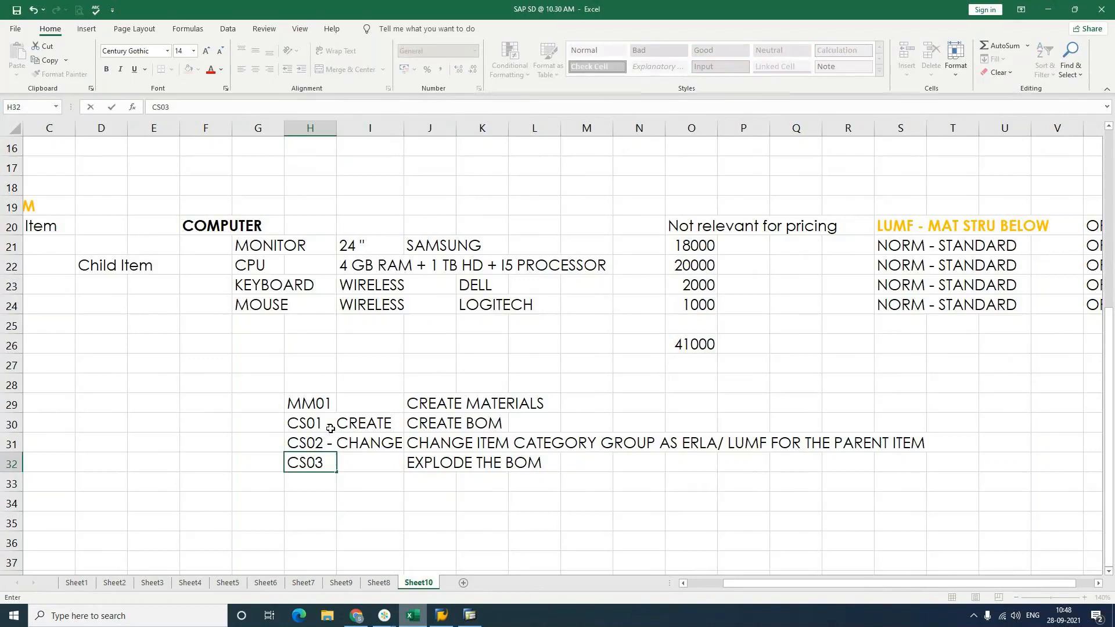
{"action": "type", "text": "- DISPLAY"}
{"action": "key", "text": "Return"}
Step: Move the two step notes from J31:J32 down to J33:J34
{"action": "left_click_drag", "start_coordinate": [433, 443], "coordinate": [434, 463]}
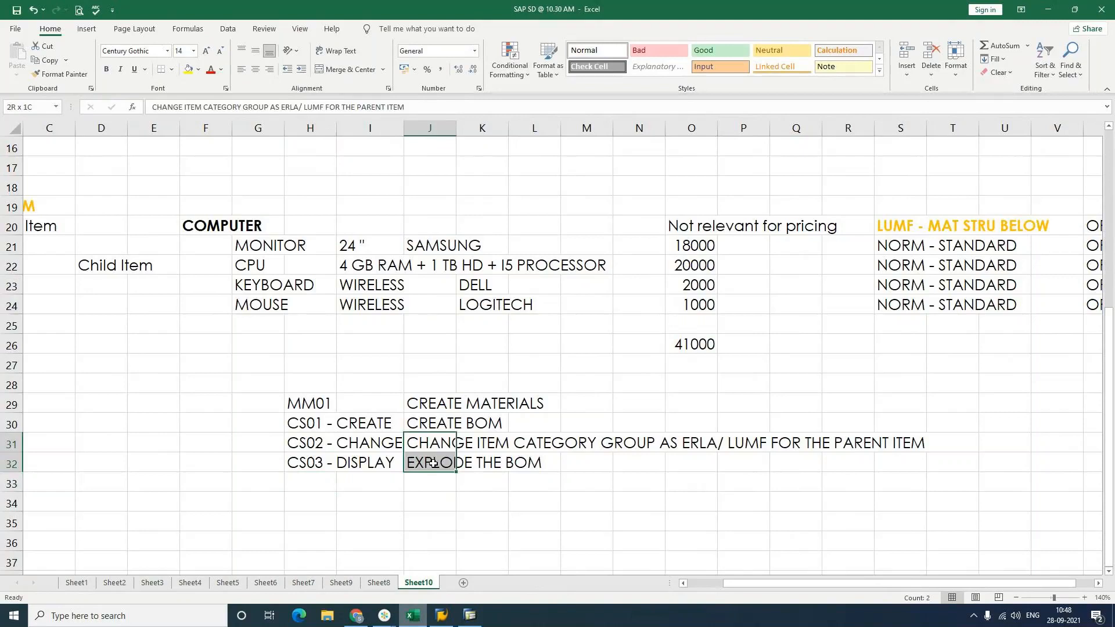
{"action": "key", "text": "ctrl+c"}
{"action": "left_click", "coordinate": [431, 485]}
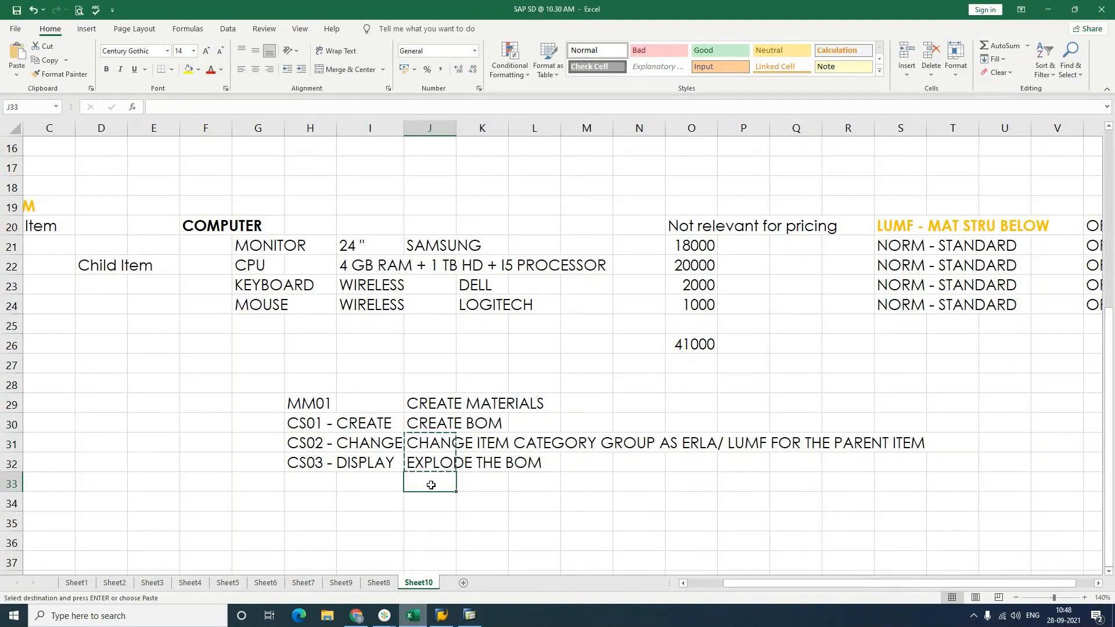
{"action": "key", "text": "ctrl+v"}
{"action": "left_click", "coordinate": [349, 505]}
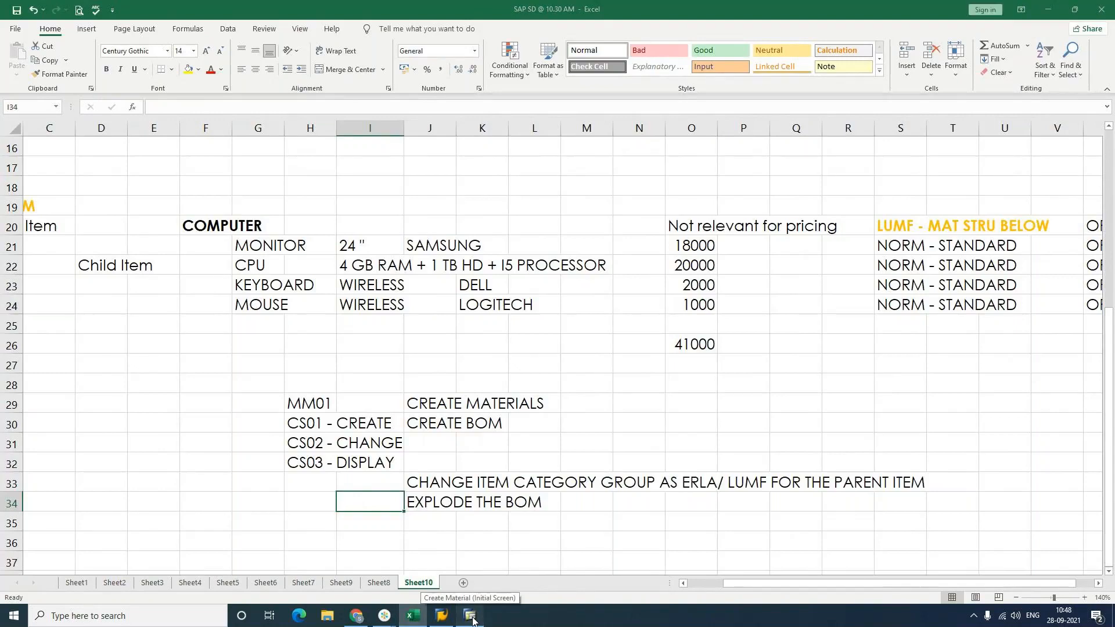
{"action": "left_click", "coordinate": [472, 620]}
Step: In CS01, enter material SCOM and plant SAP1, then look up the BOM usage values
{"action": "type", "text": "/"}
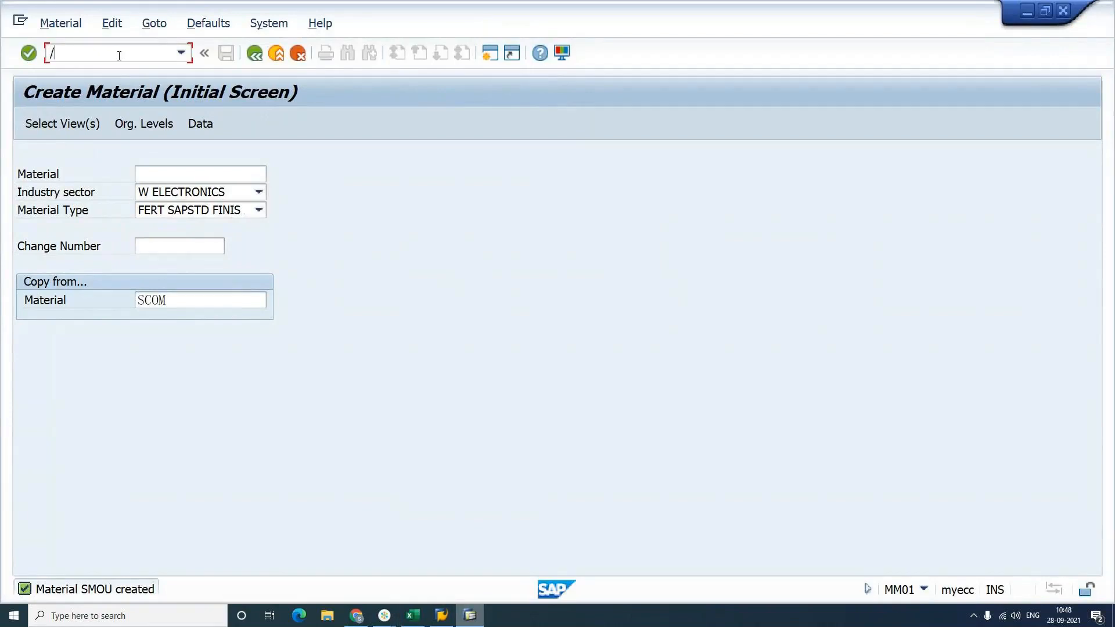
{"action": "type", "text": "NCS01"}
{"action": "key", "text": "Return"}
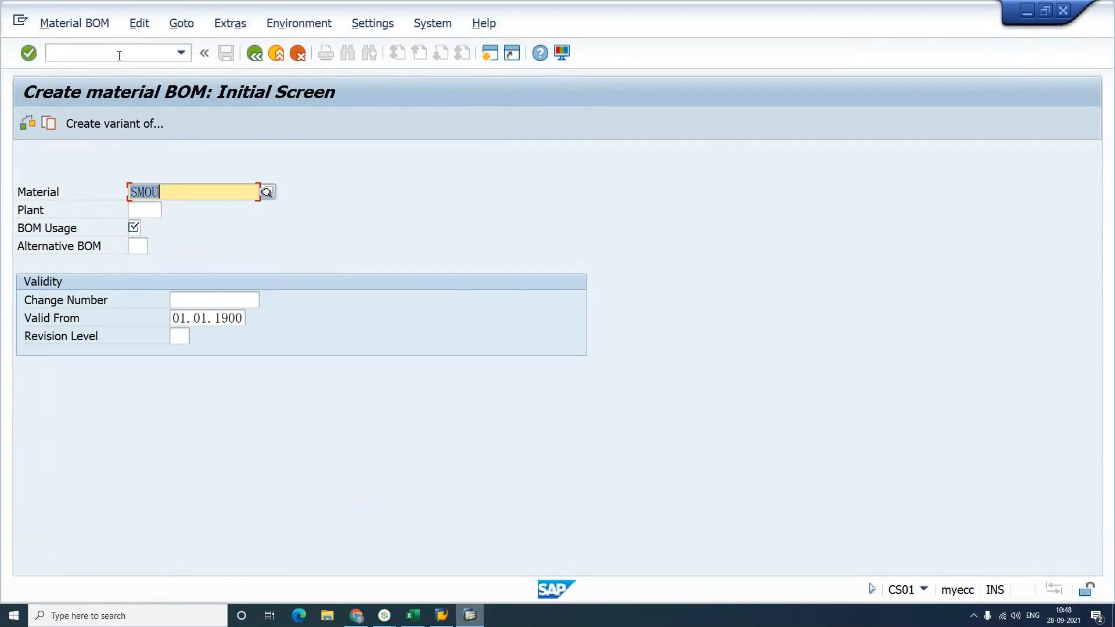
{"action": "key", "text": "BackSpace"}
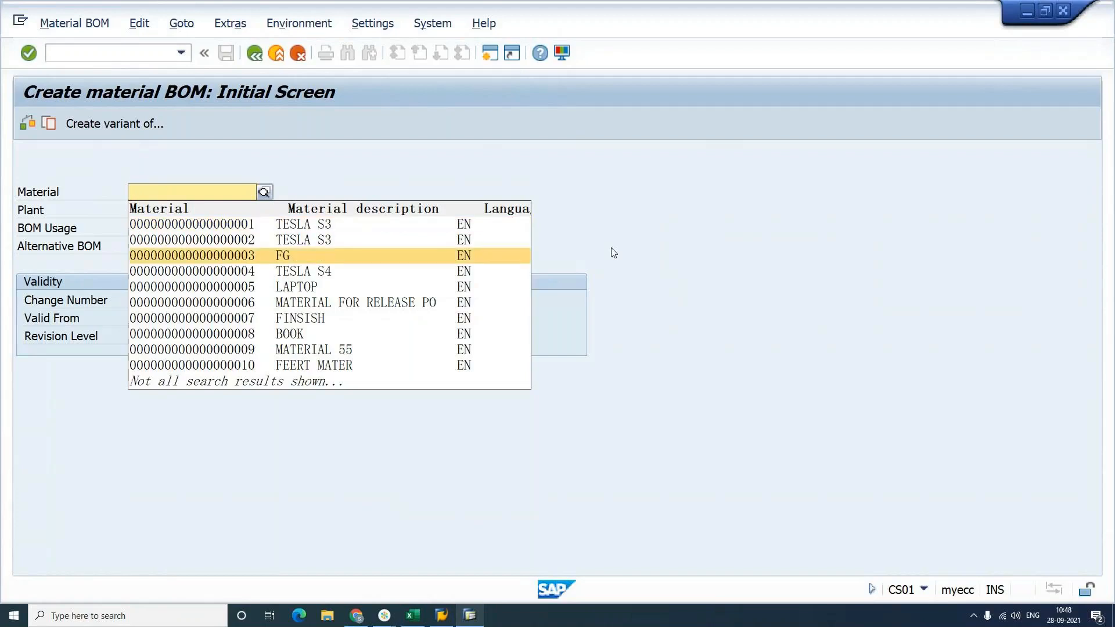
{"action": "type", "text": "SCOM"}
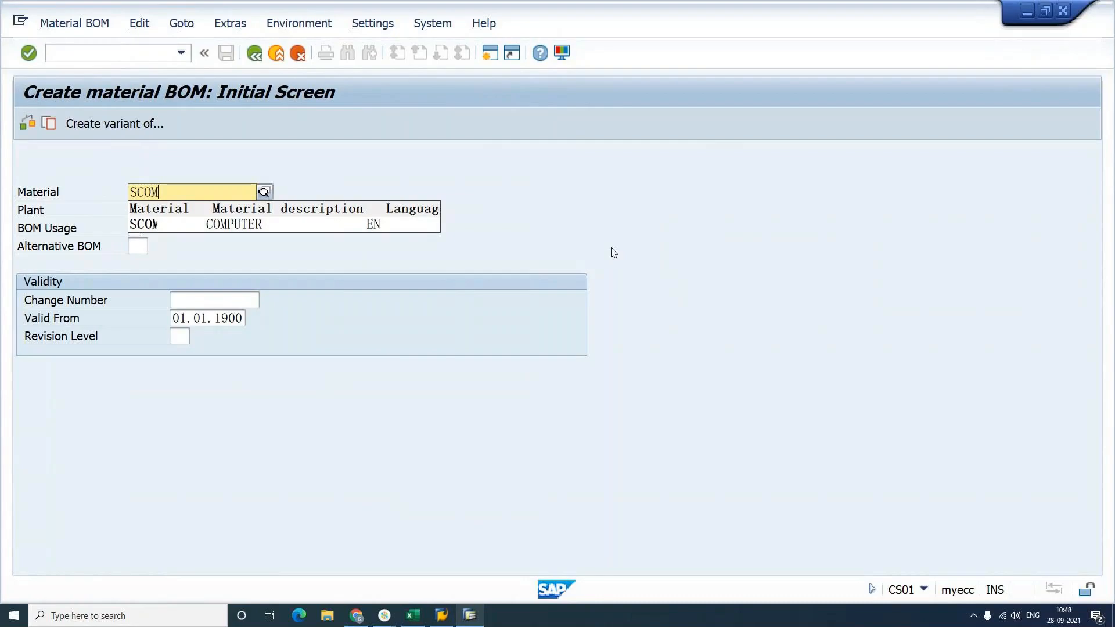
{"action": "key", "text": "Down"}
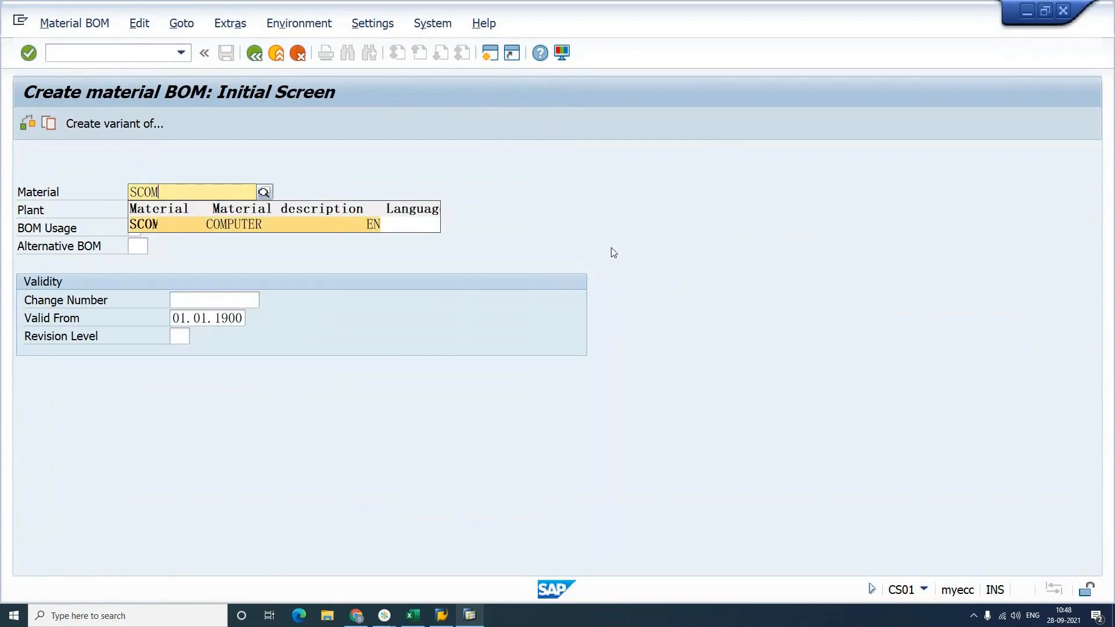
{"action": "key", "text": "Return"}
{"action": "key", "text": "Tab"}
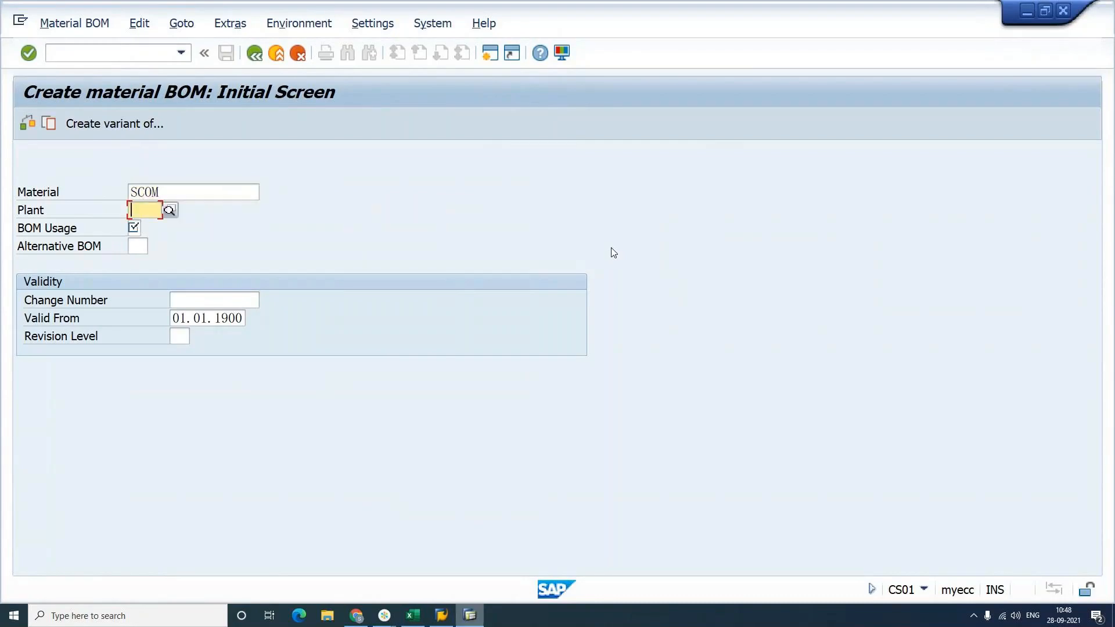
{"action": "type", "text": "SAP1"}
{"action": "key", "text": "Tab"}
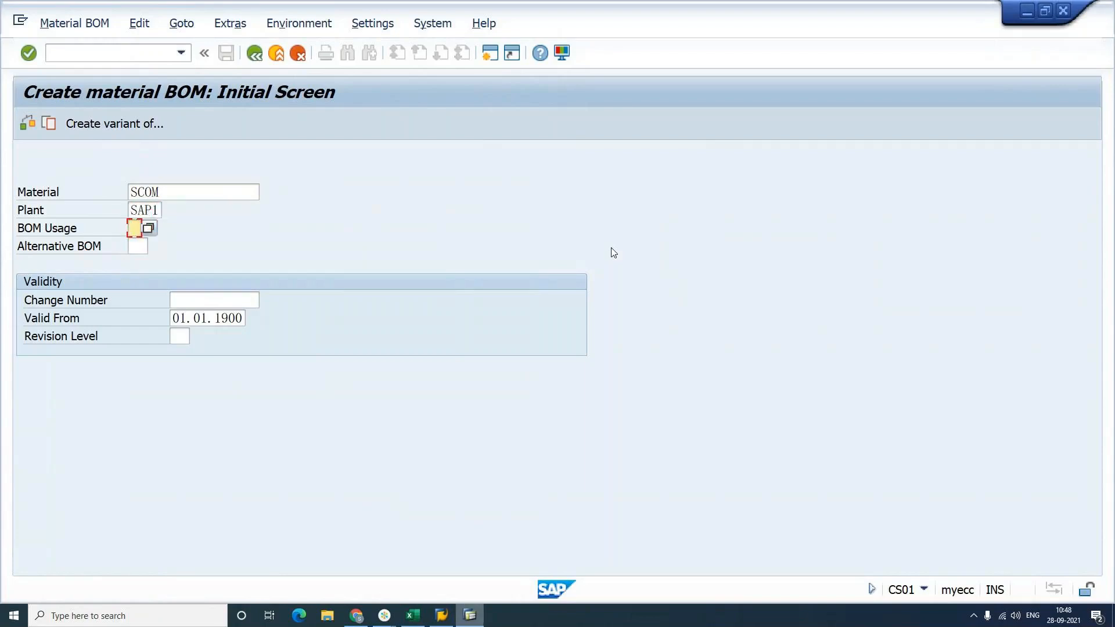
{"action": "type", "text": "1"}
{"action": "key", "text": "F4"}
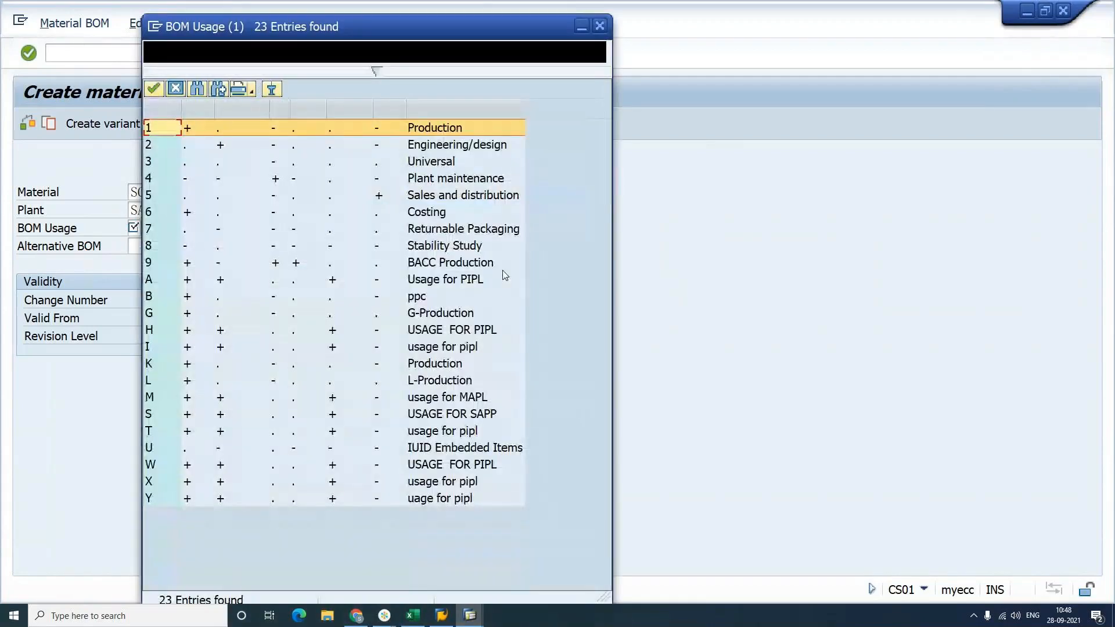
Step: Choose BOM usage 5 (Sales and distribution), valid from 28.09.2021, and confirm past the change-number warning
{"action": "left_click", "coordinate": [152, 197]}
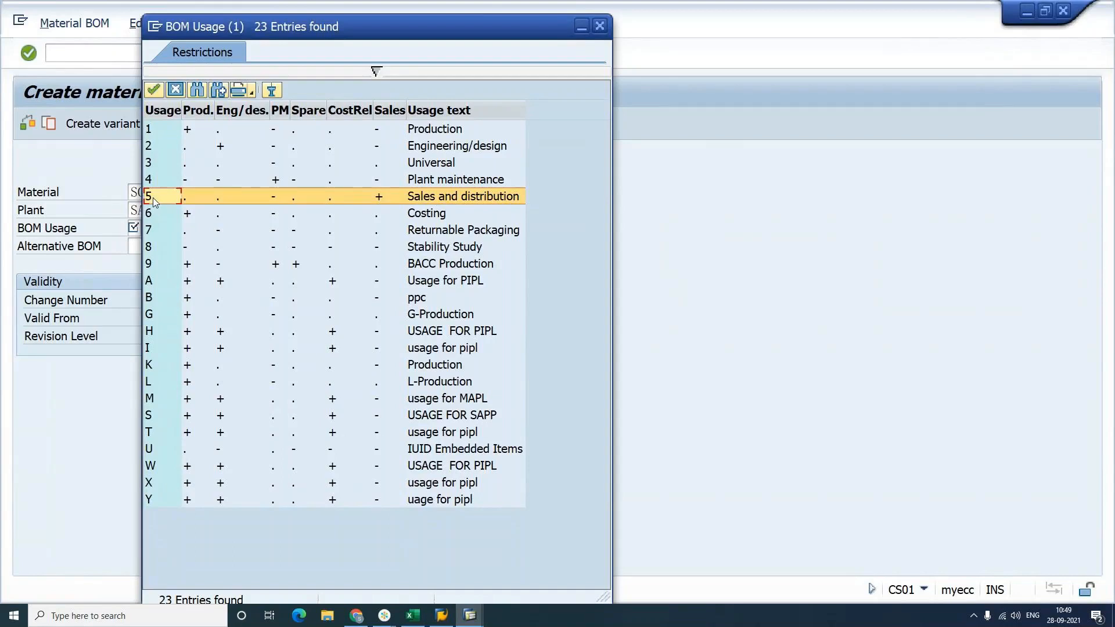
{"action": "double_click", "coordinate": [154, 202]}
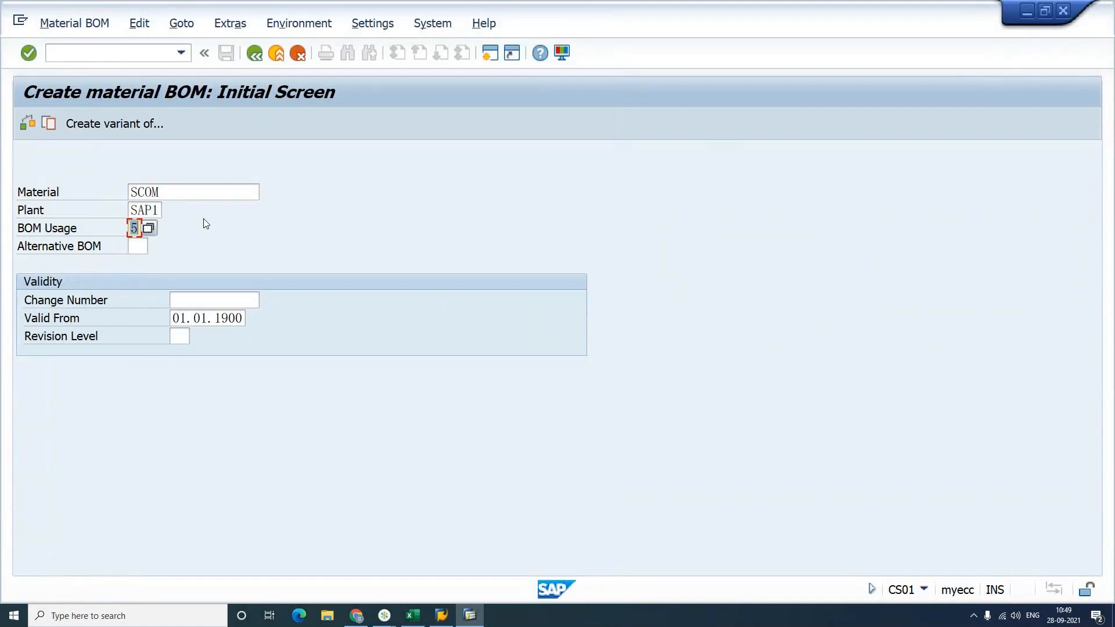
{"action": "left_click", "coordinate": [178, 317]}
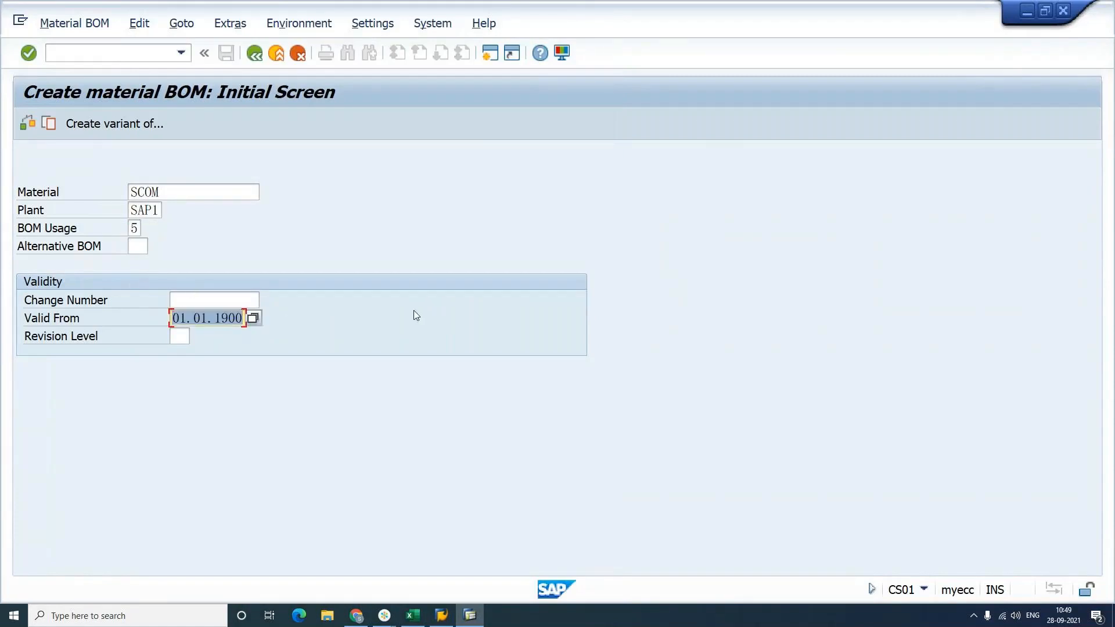
{"action": "key", "text": "BackSpace"}
{"action": "type", "text": "298"}
{"action": "key", "text": "BackSpace"}
{"action": "key", "text": "BackSpace"}
{"action": "key", "text": "BackSpace"}
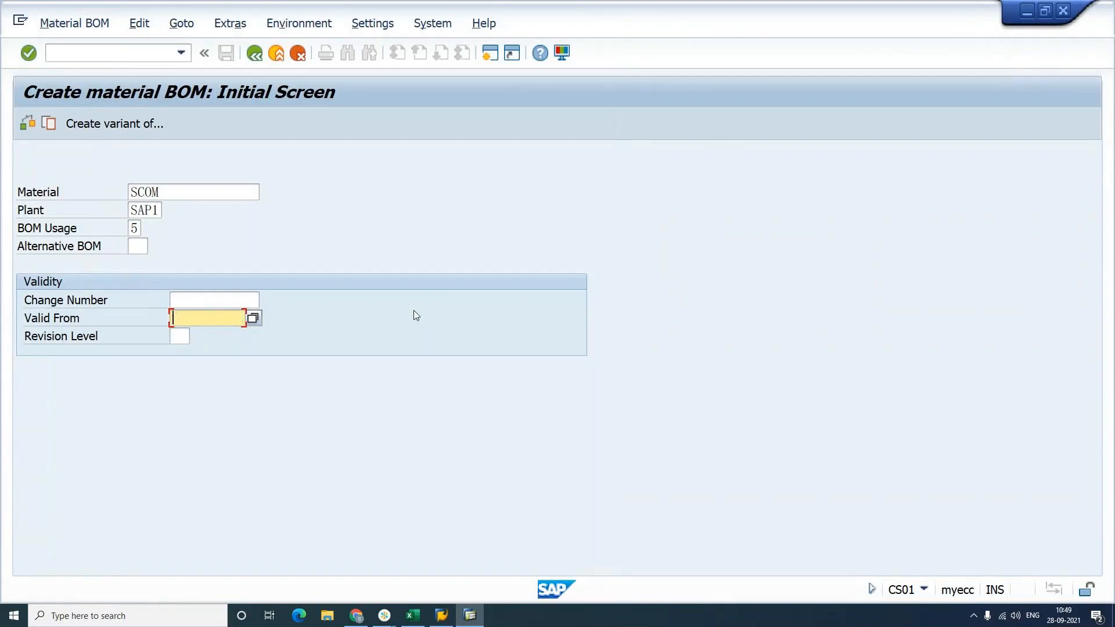
{"action": "type", "text": "28.09.2021"}
{"action": "key", "text": "Return"}
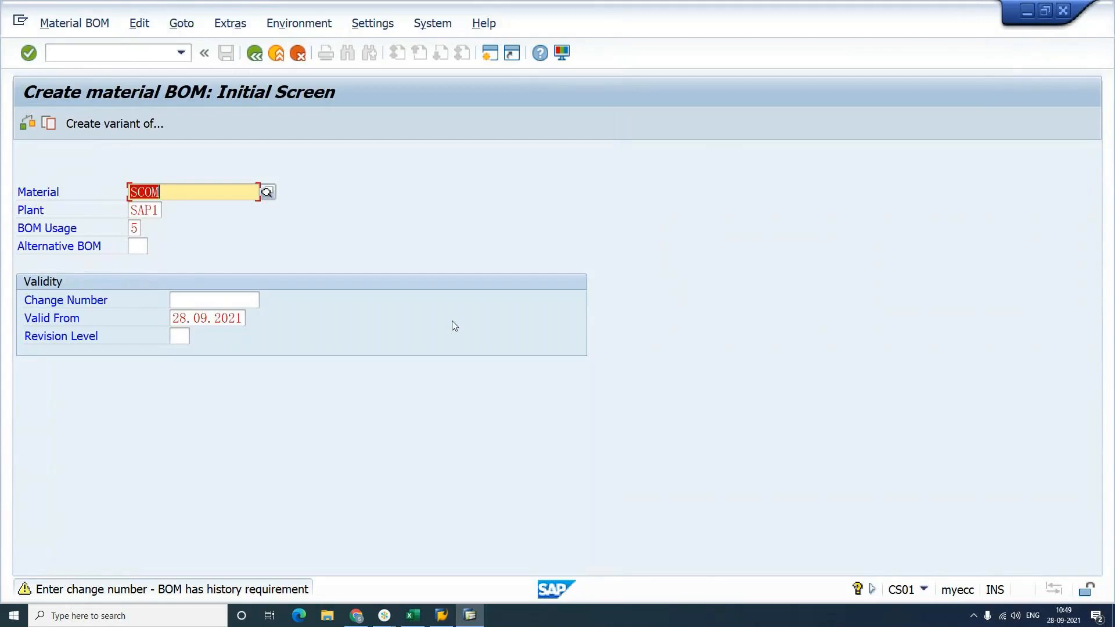
{"action": "key", "text": "Return"}
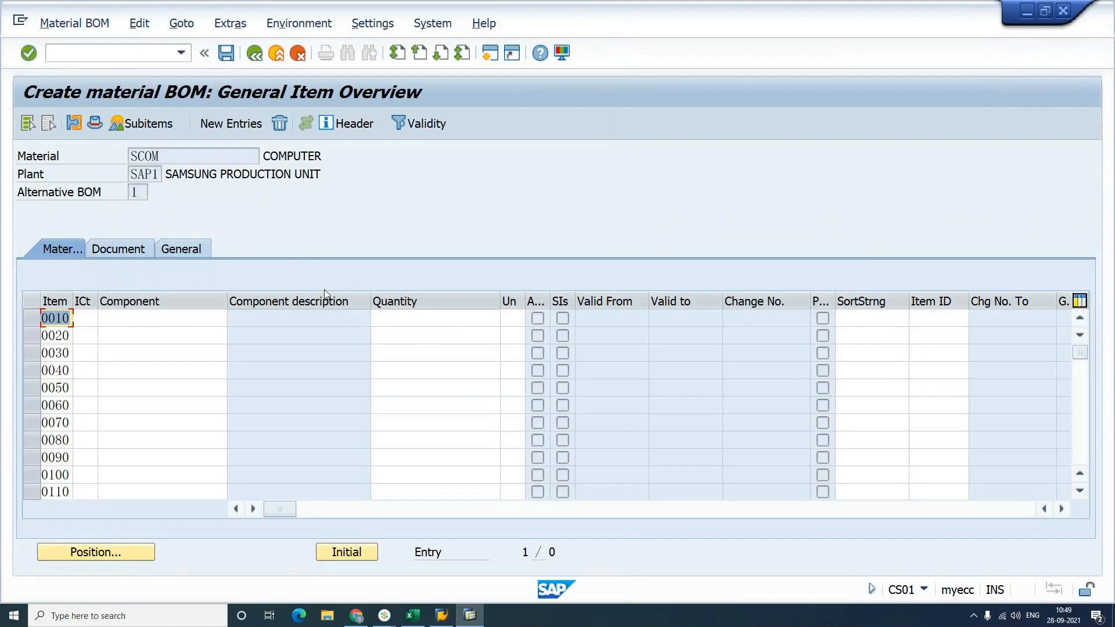
Step: Give BOM item 0010 item category L (Stock item)
{"action": "left_click", "coordinate": [164, 335]}
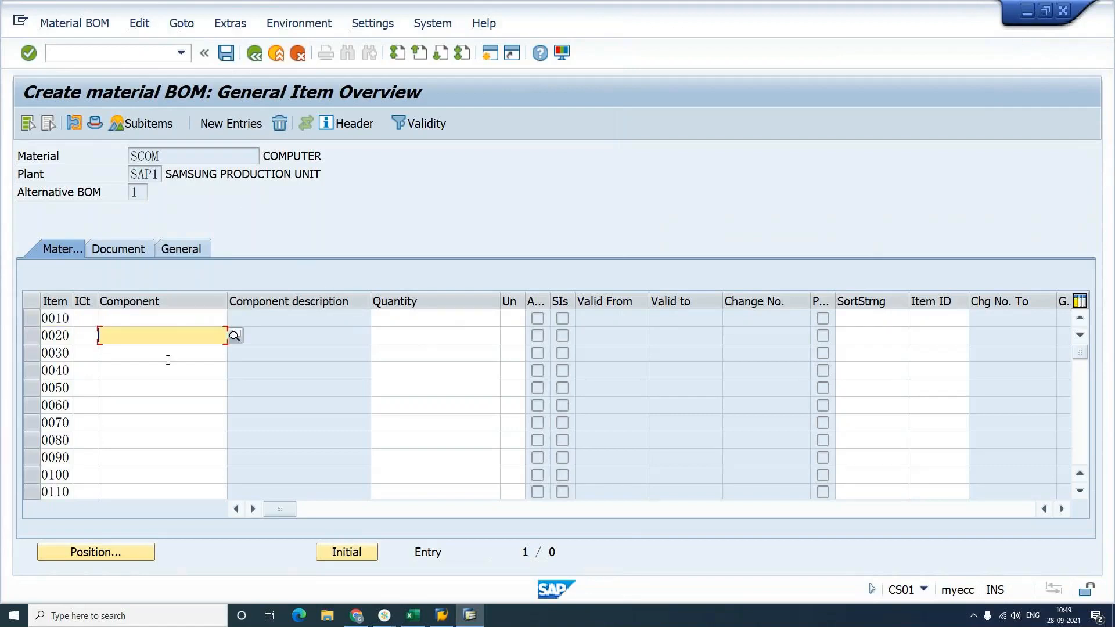
{"action": "left_click", "coordinate": [168, 354]}
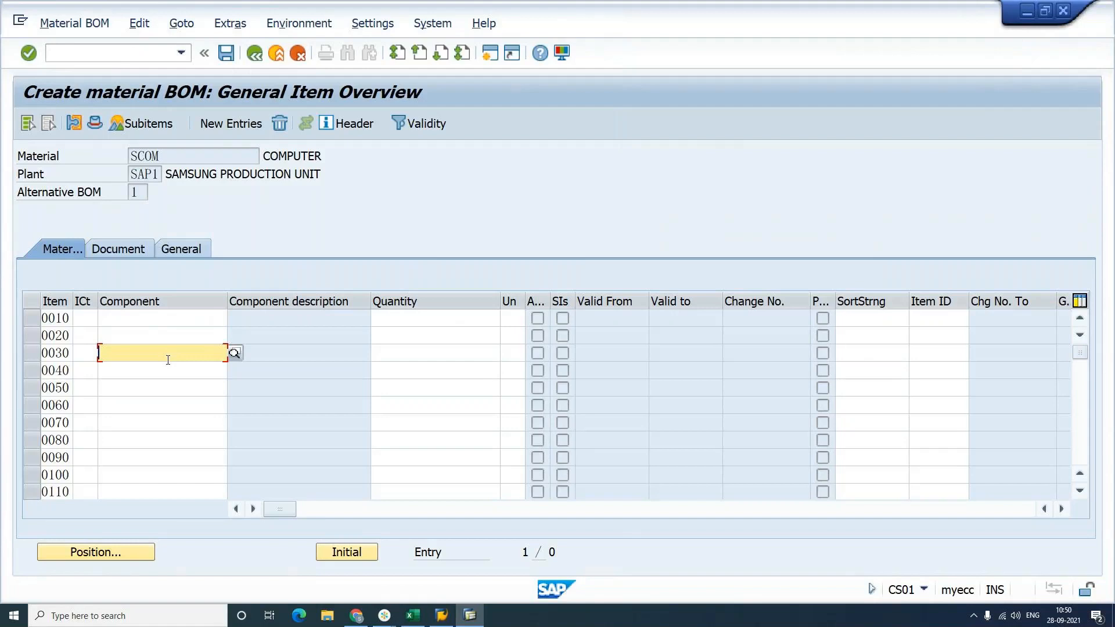
{"action": "left_click", "coordinate": [86, 318]}
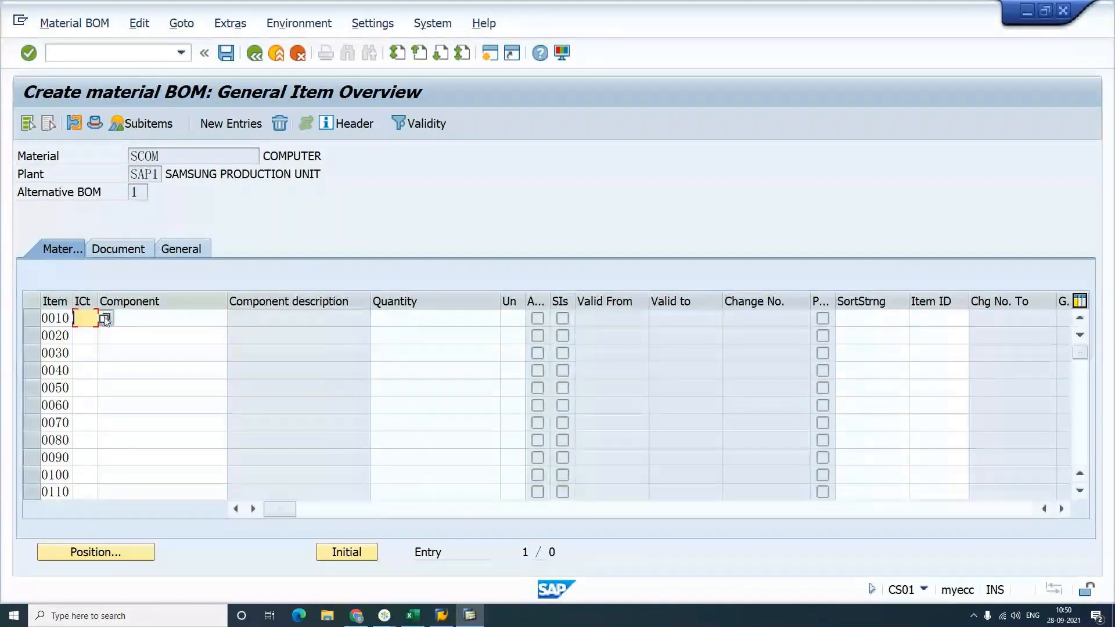
{"action": "left_click", "coordinate": [109, 320]}
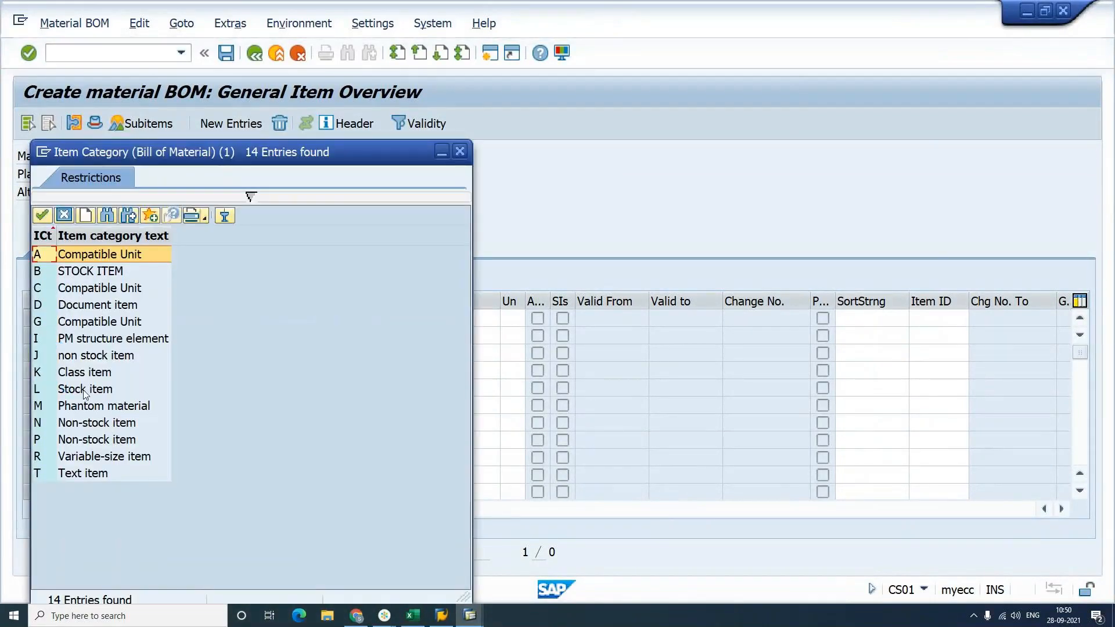
{"action": "left_click", "coordinate": [84, 390]}
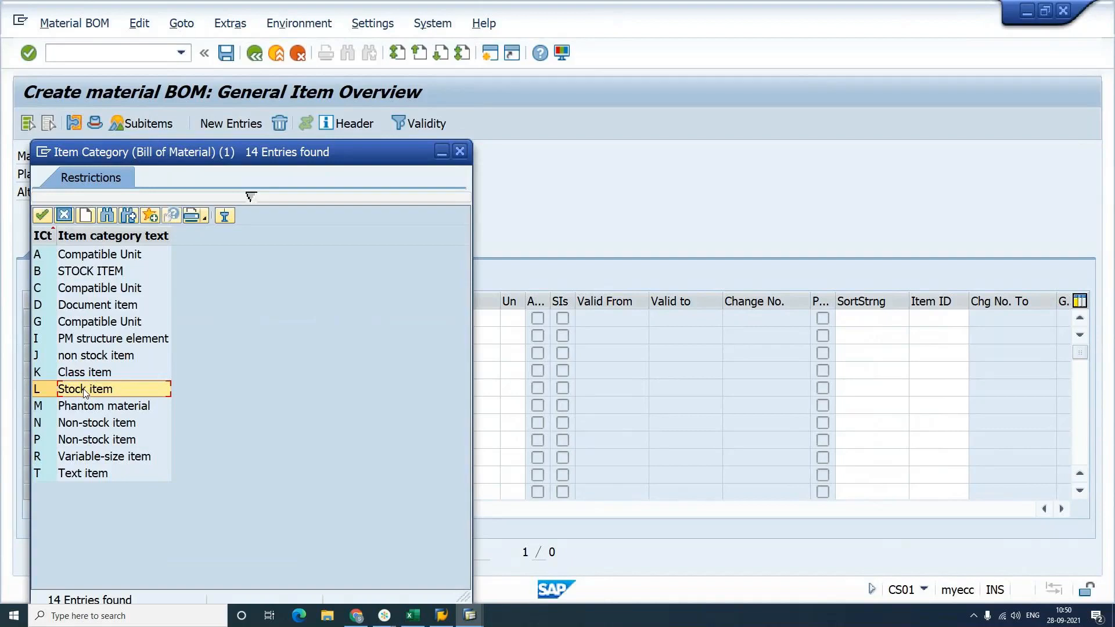
{"action": "double_click", "coordinate": [85, 390]}
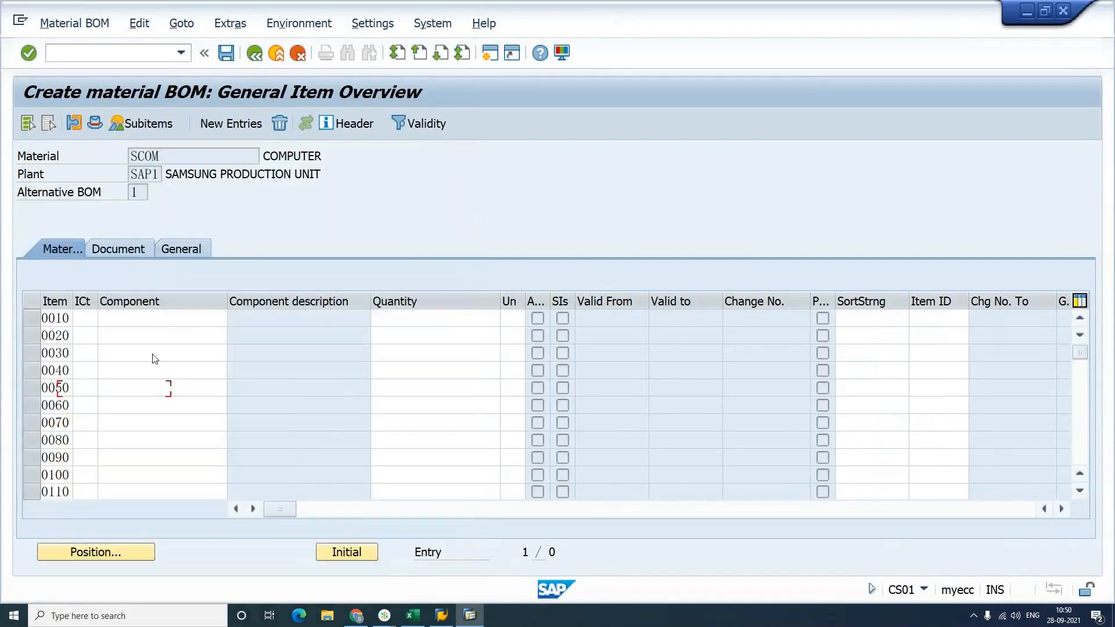
{"action": "left_click", "coordinate": [141, 321]}
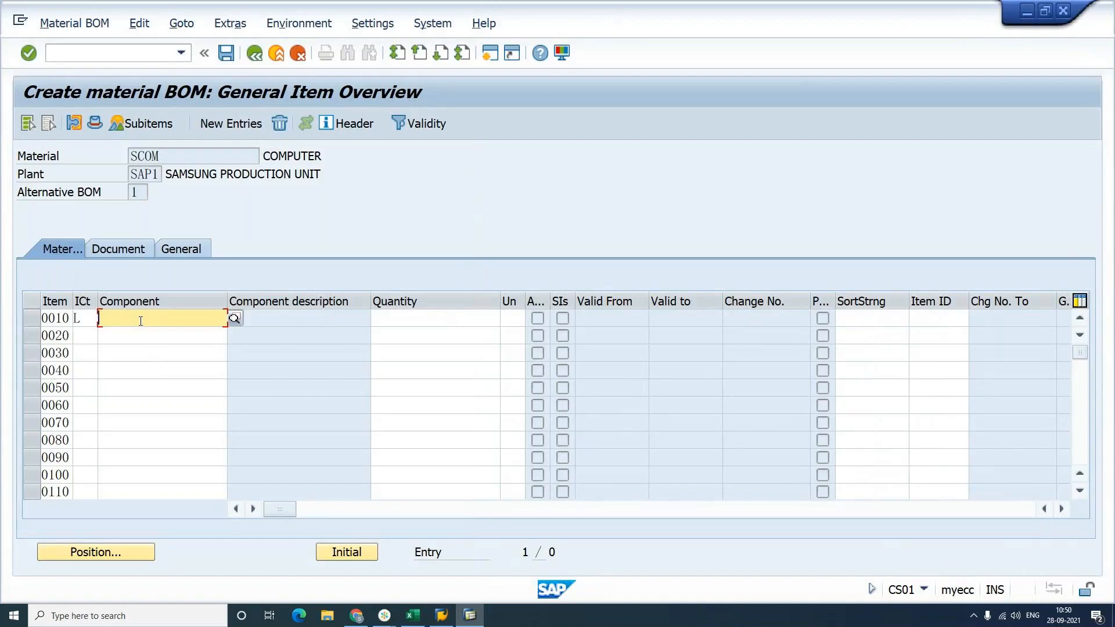
Step: Enter component SDESK with quantity 1000 on item 0010 and validate it
{"action": "type", "text": "SDES"}
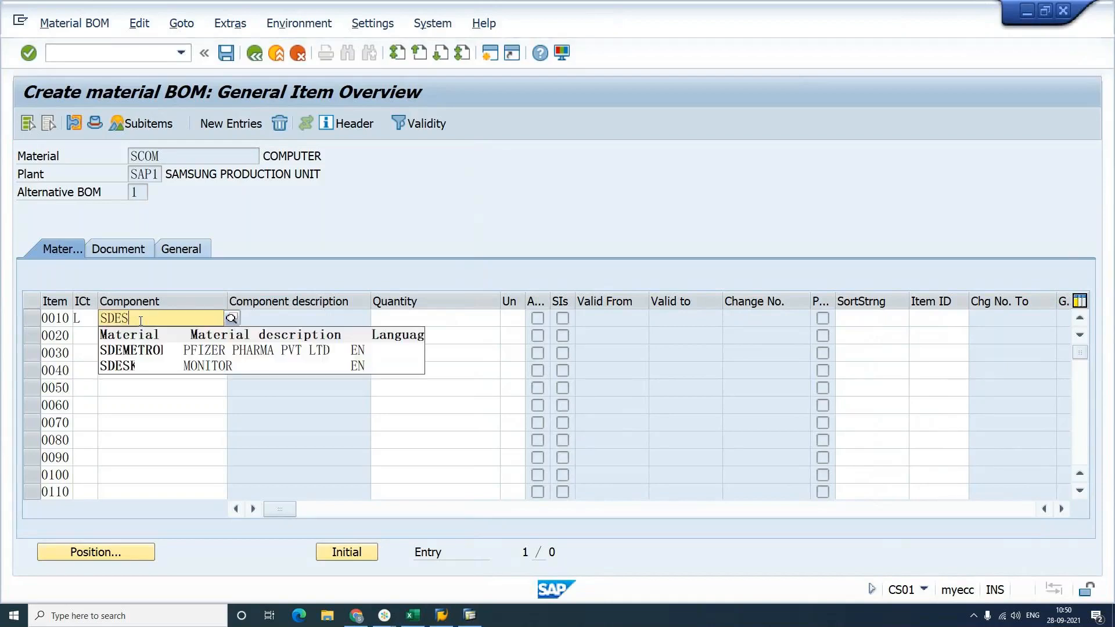
{"action": "type", "text": "K"}
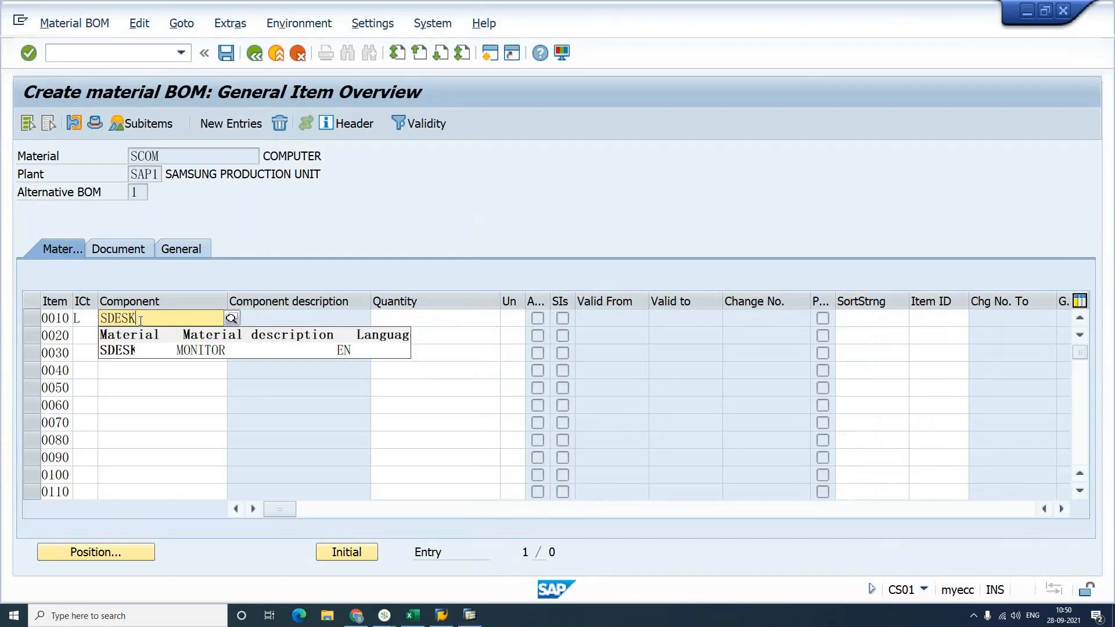
{"action": "key", "text": "Return"}
{"action": "key", "text": "Tab"}
{"action": "type", "text": "1"}
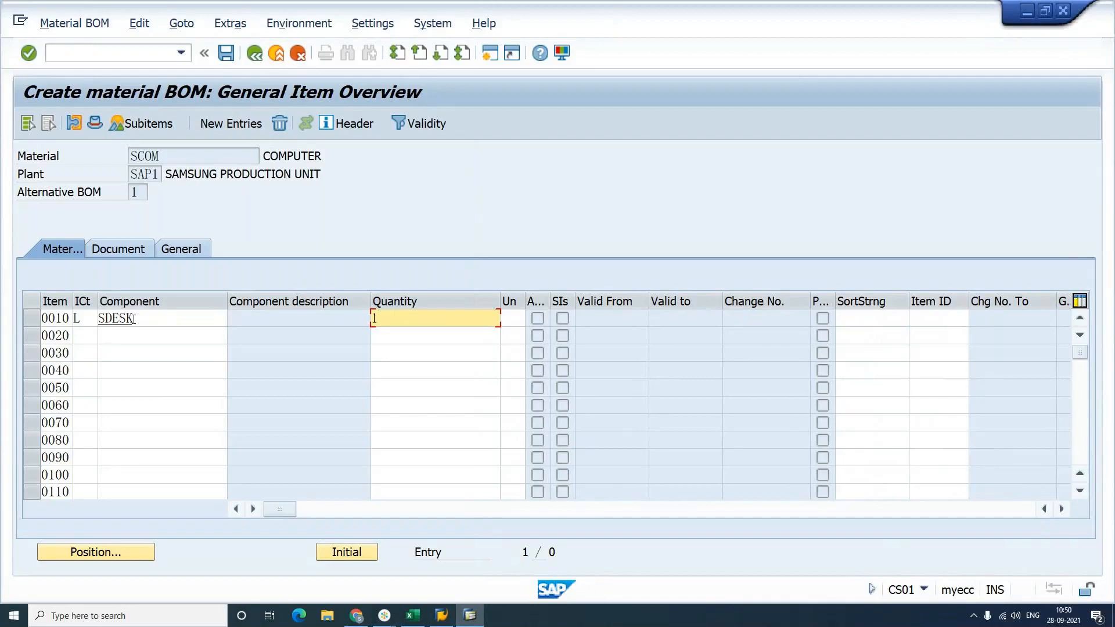
{"action": "type", "text": "000"}
{"action": "key", "text": "Return"}
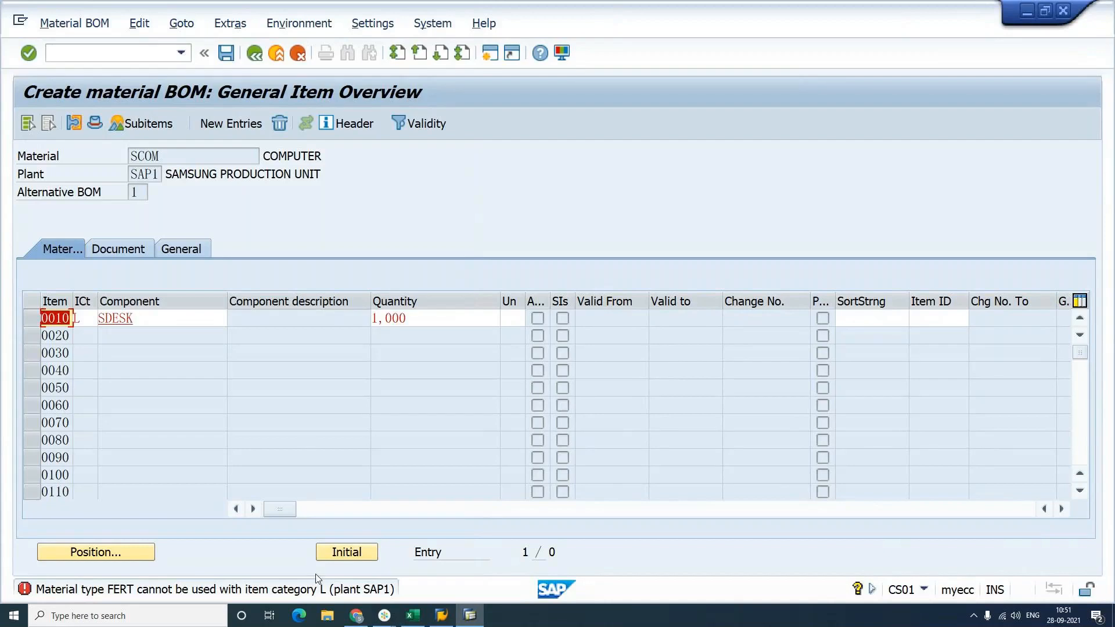
{"action": "double_click", "coordinate": [324, 589]}
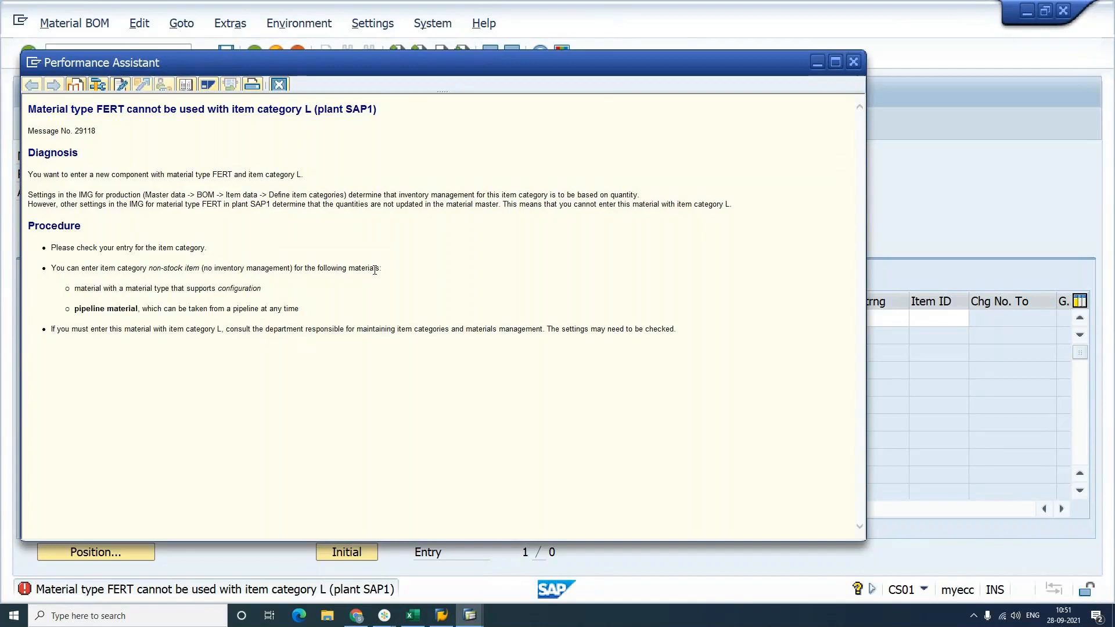
{"action": "left_click", "coordinate": [470, 617]}
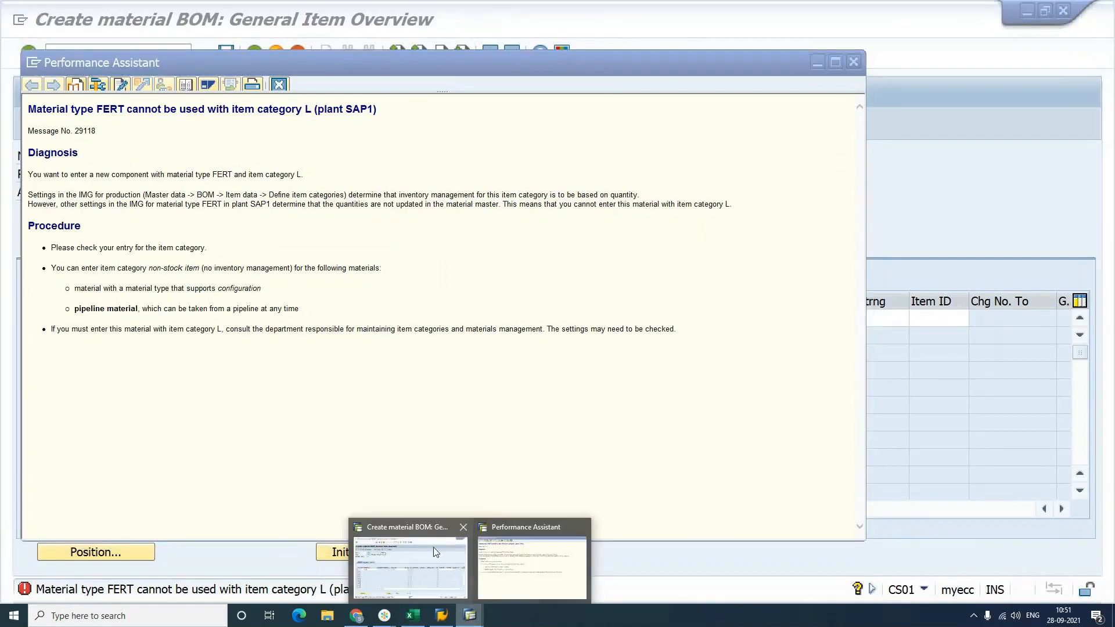
{"action": "double_click", "coordinate": [30, 61]}
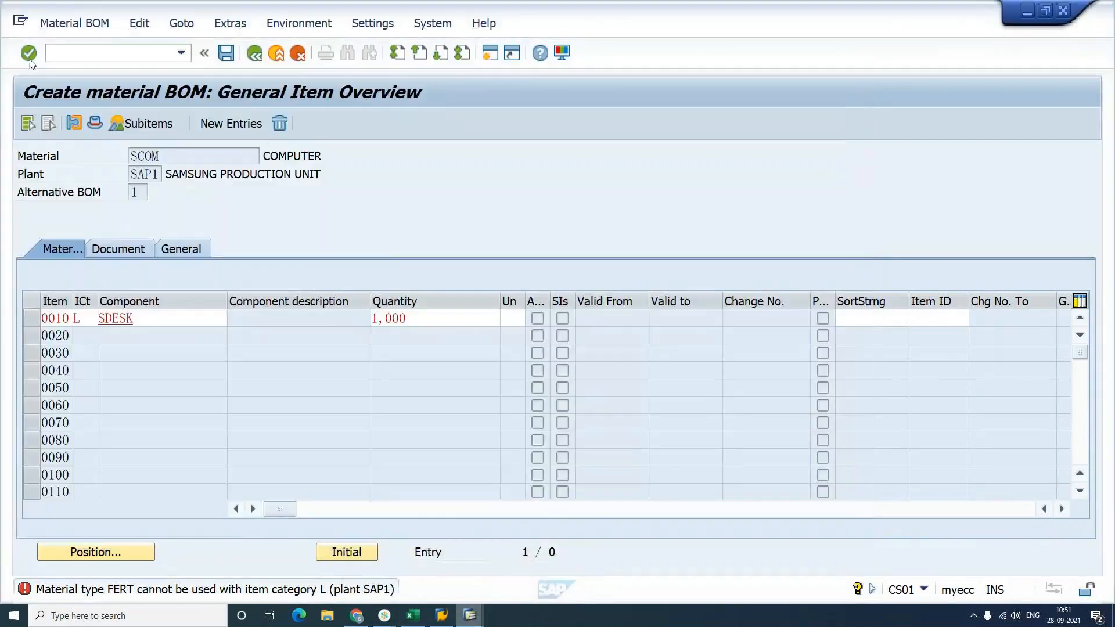
{"action": "left_click", "coordinate": [20, 22]}
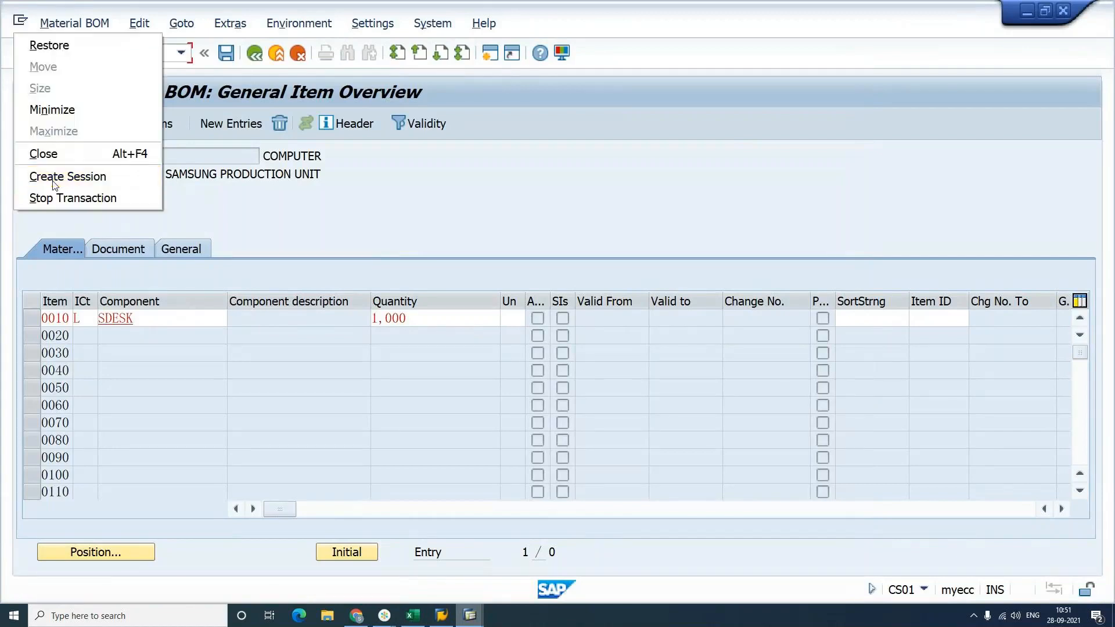
Step: Start SPRO in a second session and expand Production in the SAP Reference IMG
{"action": "left_click", "coordinate": [321, 190]}
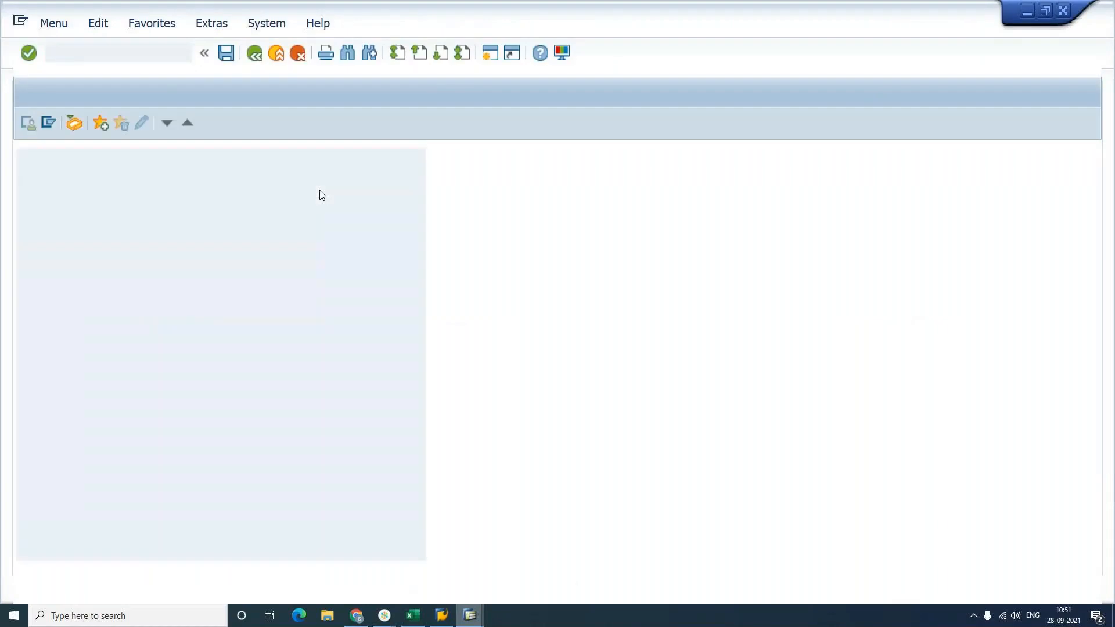
{"action": "type", "text": "SPRO"}
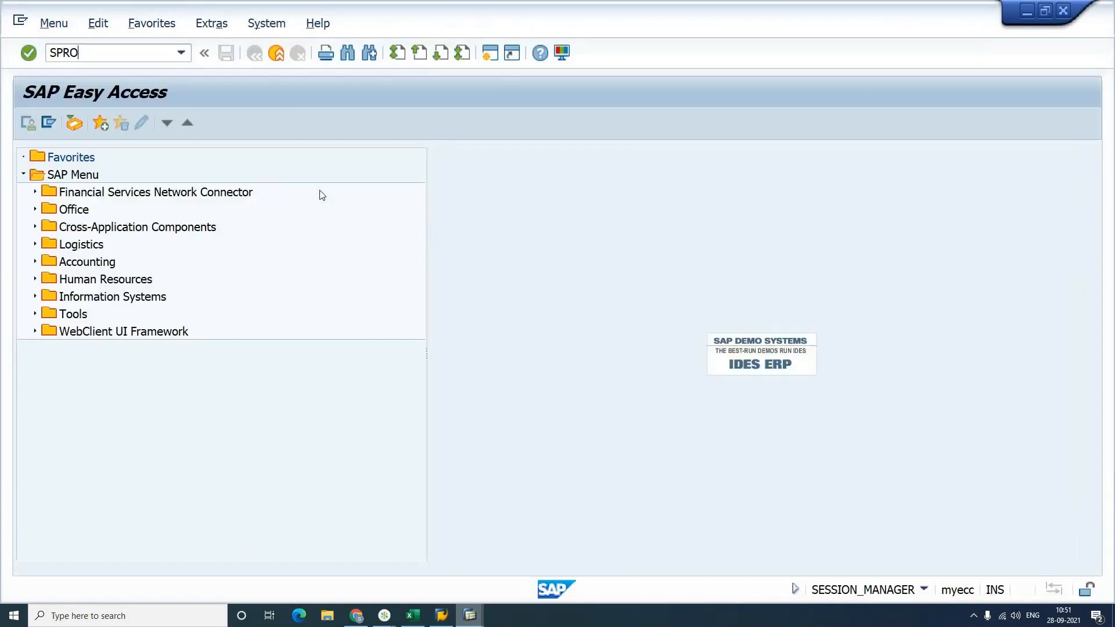
{"action": "key", "text": "Return"}
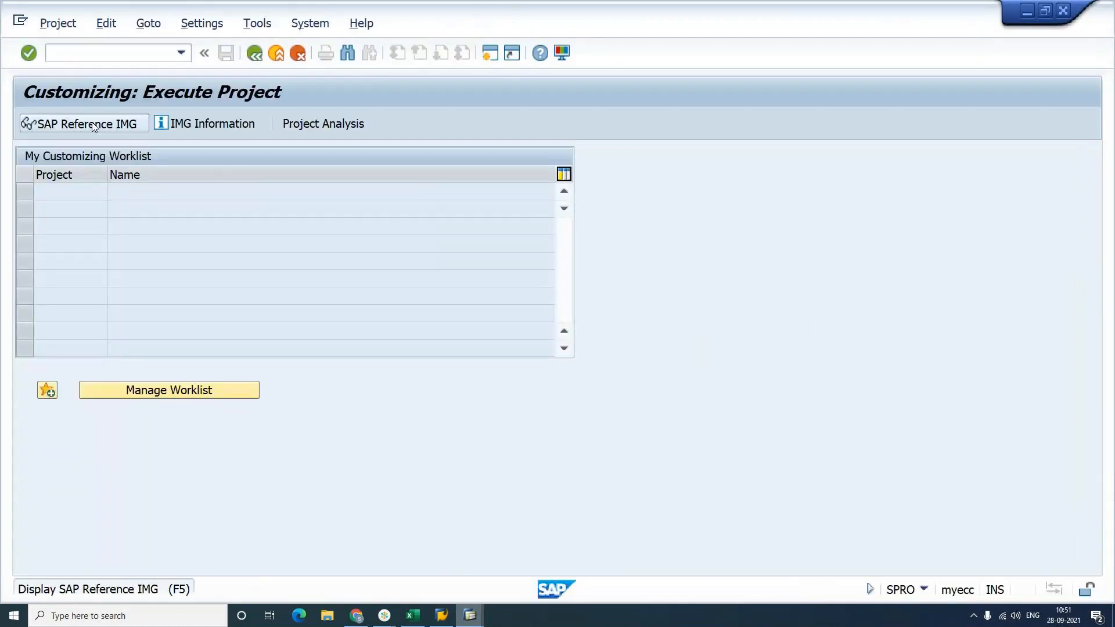
{"action": "left_click", "coordinate": [93, 127]}
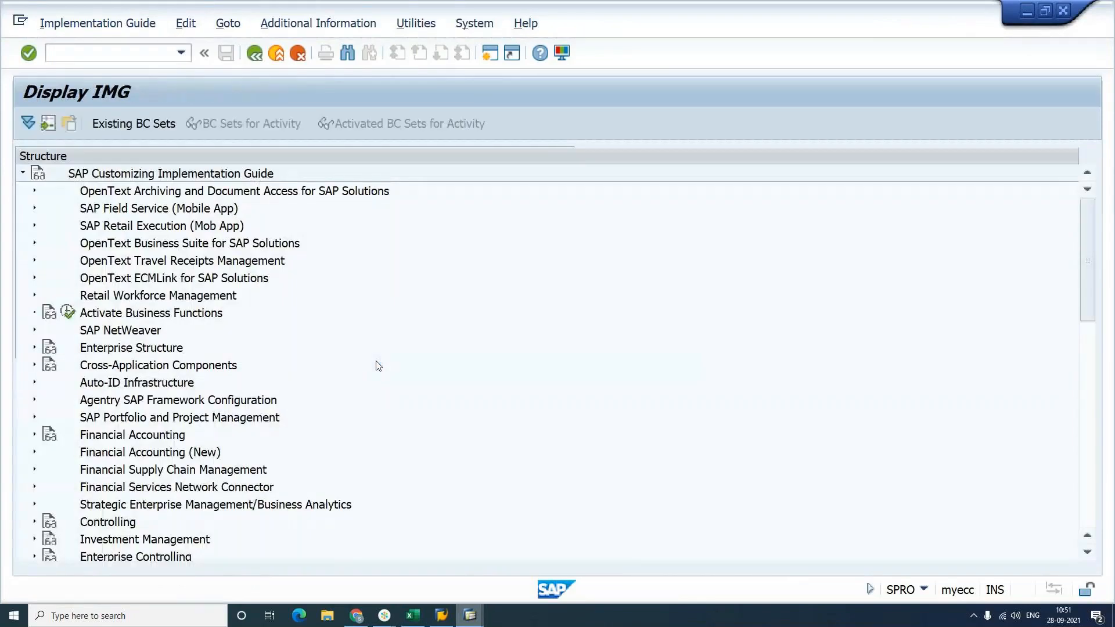
{"action": "scroll", "coordinate": [379, 366], "scroll_direction": "down", "scroll_amount": 2}
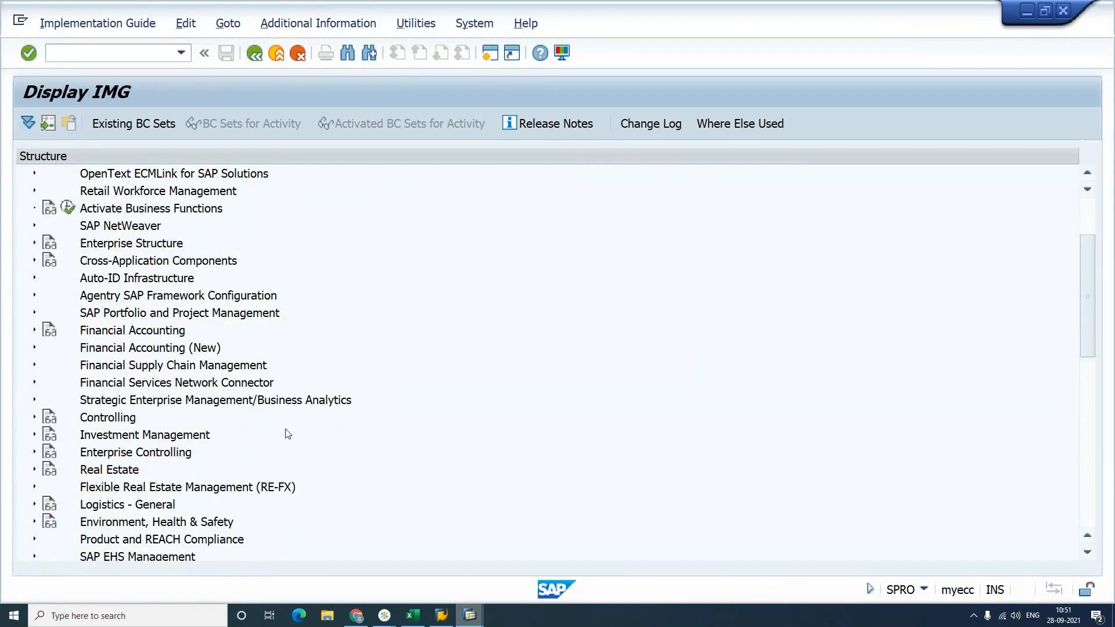
{"action": "scroll", "coordinate": [287, 434], "scroll_direction": "down", "scroll_amount": 5}
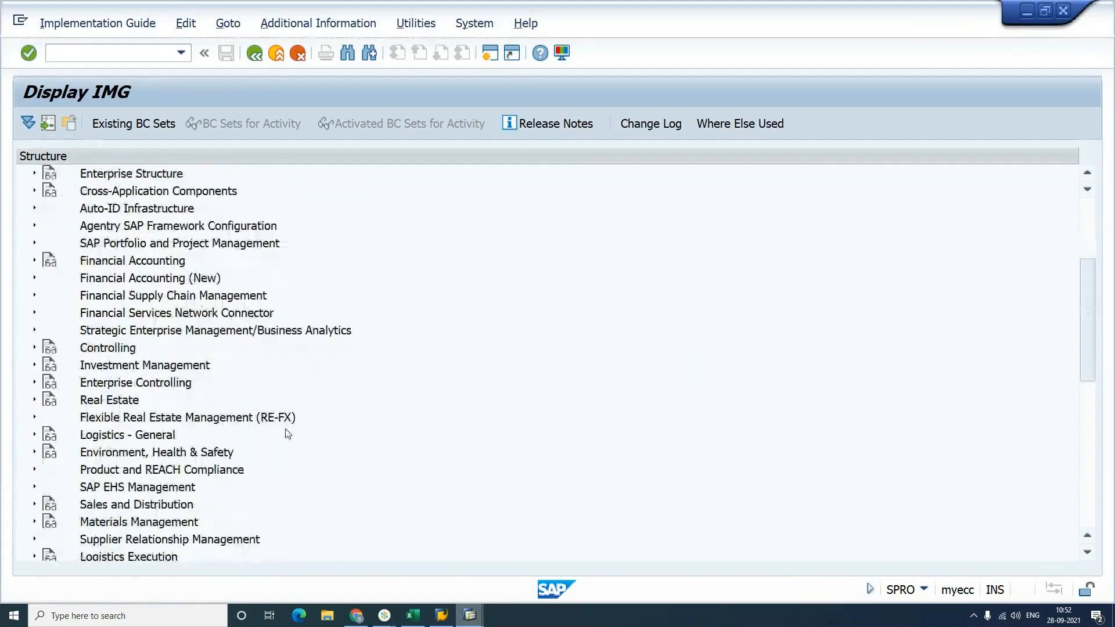
{"action": "scroll", "coordinate": [287, 433], "scroll_direction": "down", "scroll_amount": 2}
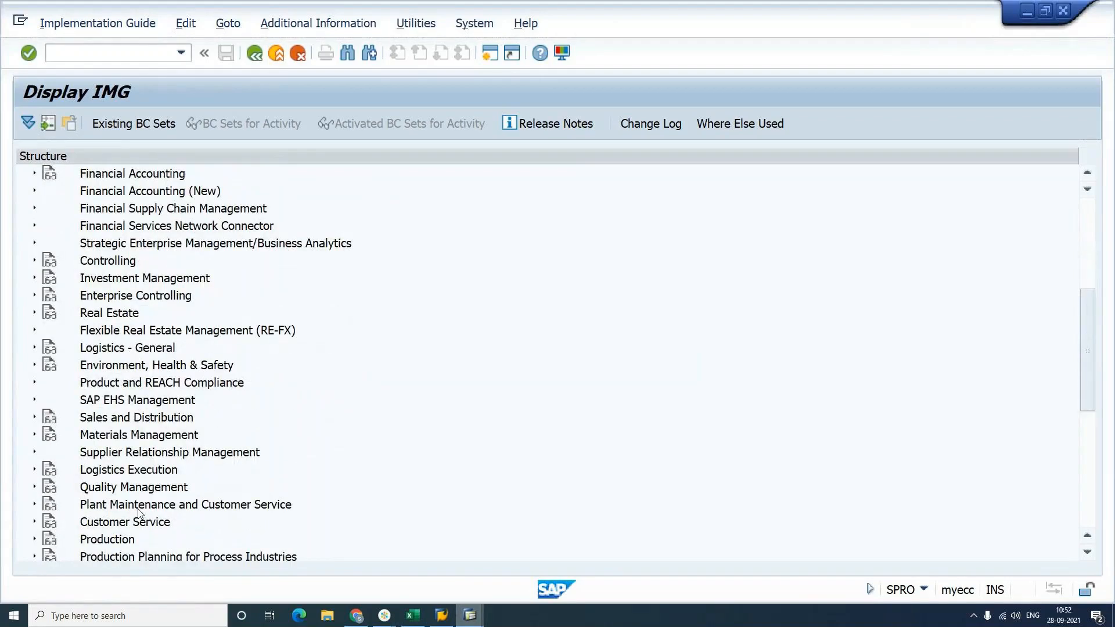
{"action": "left_click", "coordinate": [35, 540]}
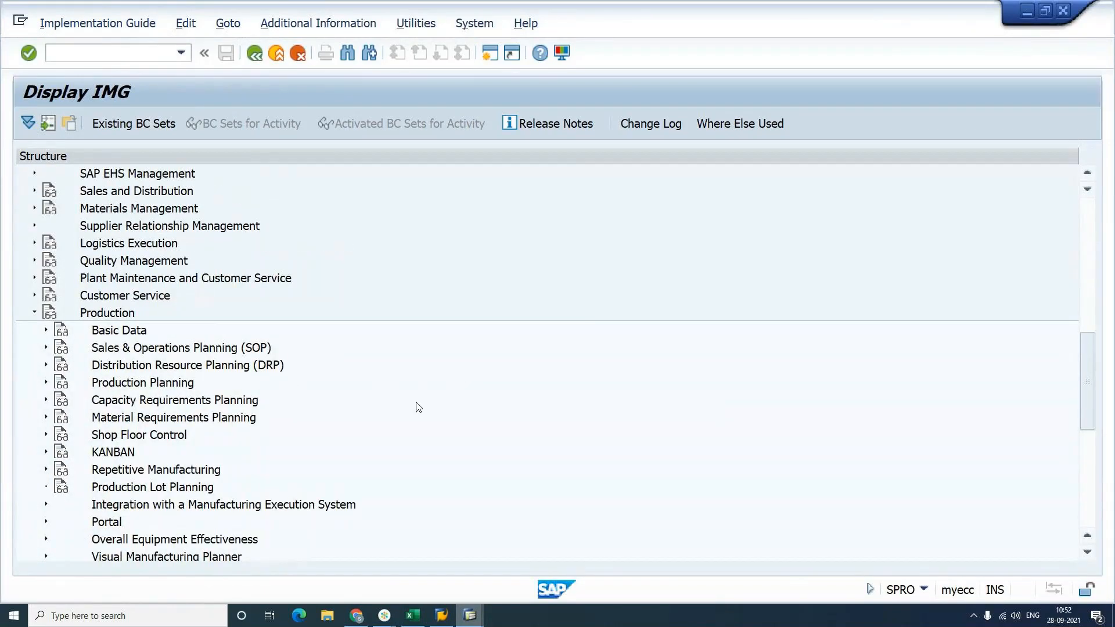
Step: Expand Basic Data and Bill of Material under Production after rereading the error message
{"action": "key", "text": "alt+Tab"}
{"action": "key", "text": "Tab"}
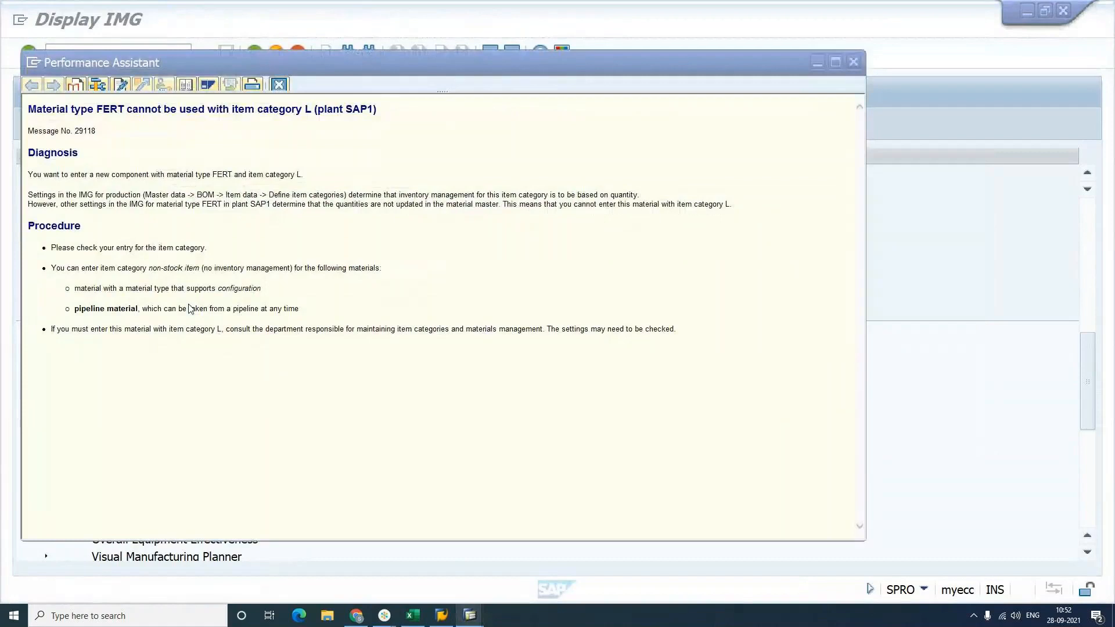
{"action": "key", "text": "alt+Tab"}
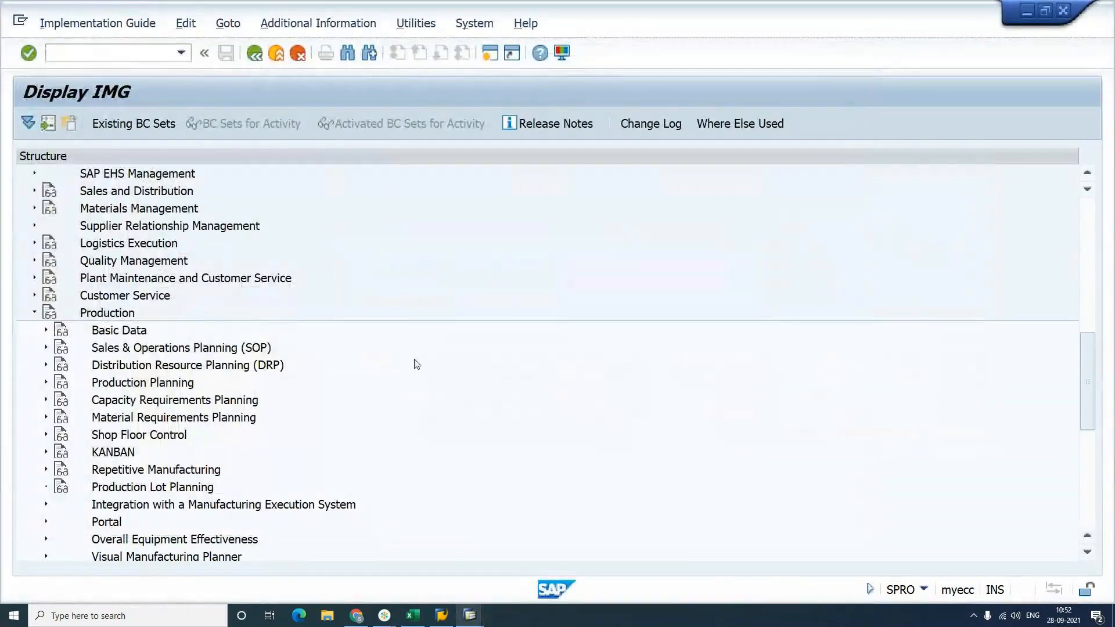
{"action": "scroll", "coordinate": [417, 364], "scroll_direction": "down", "scroll_amount": 2}
{"action": "scroll", "coordinate": [417, 364], "scroll_direction": "down", "scroll_amount": 1}
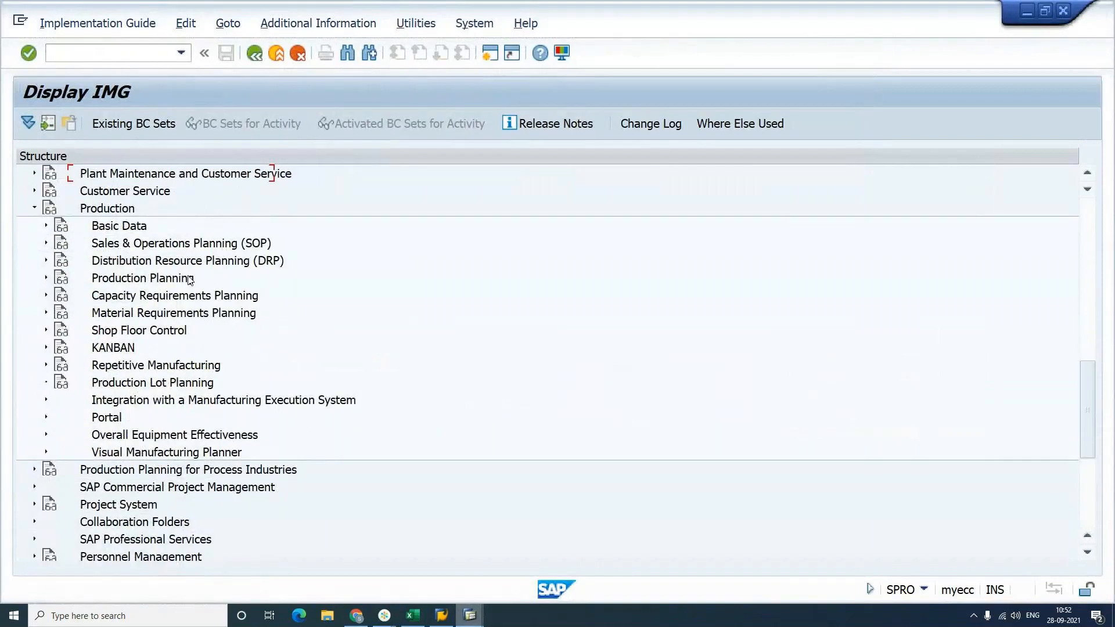
{"action": "left_click", "coordinate": [47, 226]}
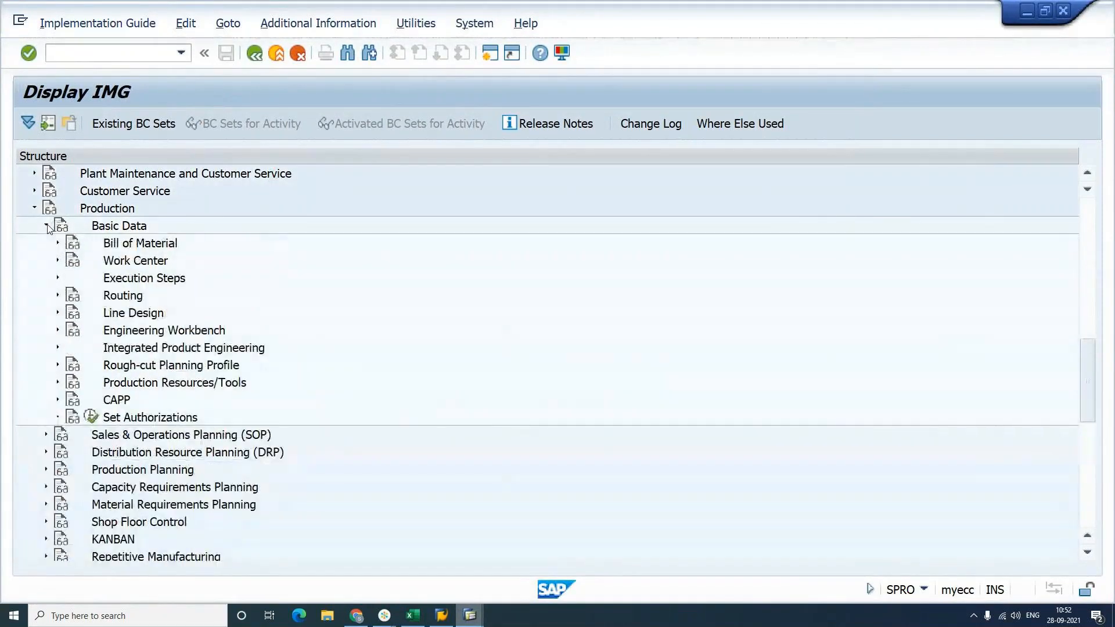
{"action": "left_click", "coordinate": [57, 244]}
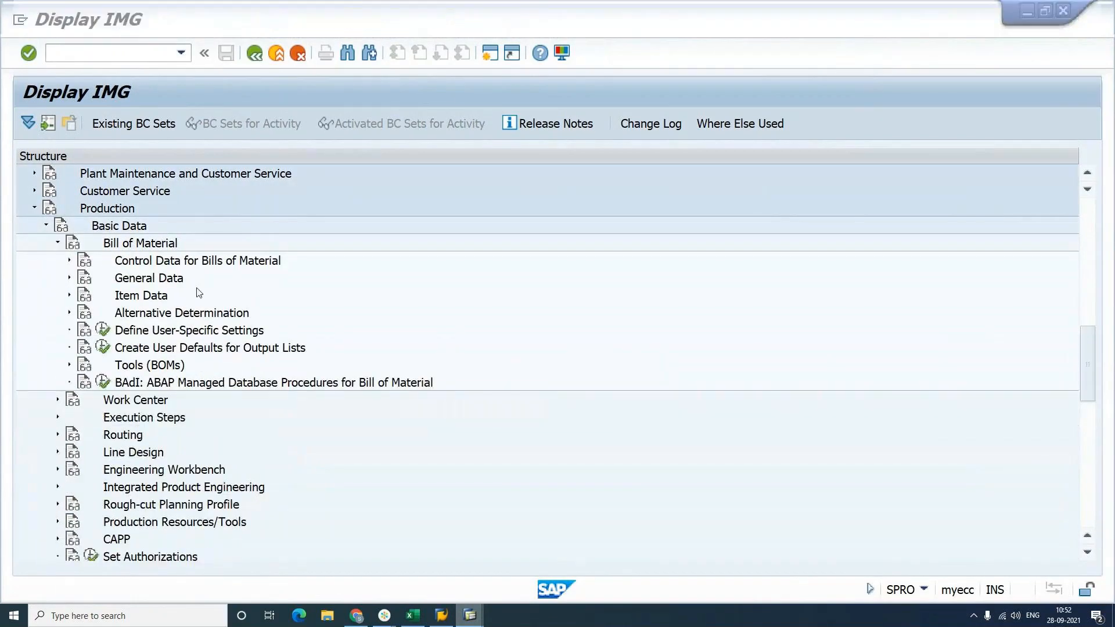
Step: Expand the Item Data settings, comparing them against the BOM screen and error text
{"action": "key", "text": "alt+Tab"}
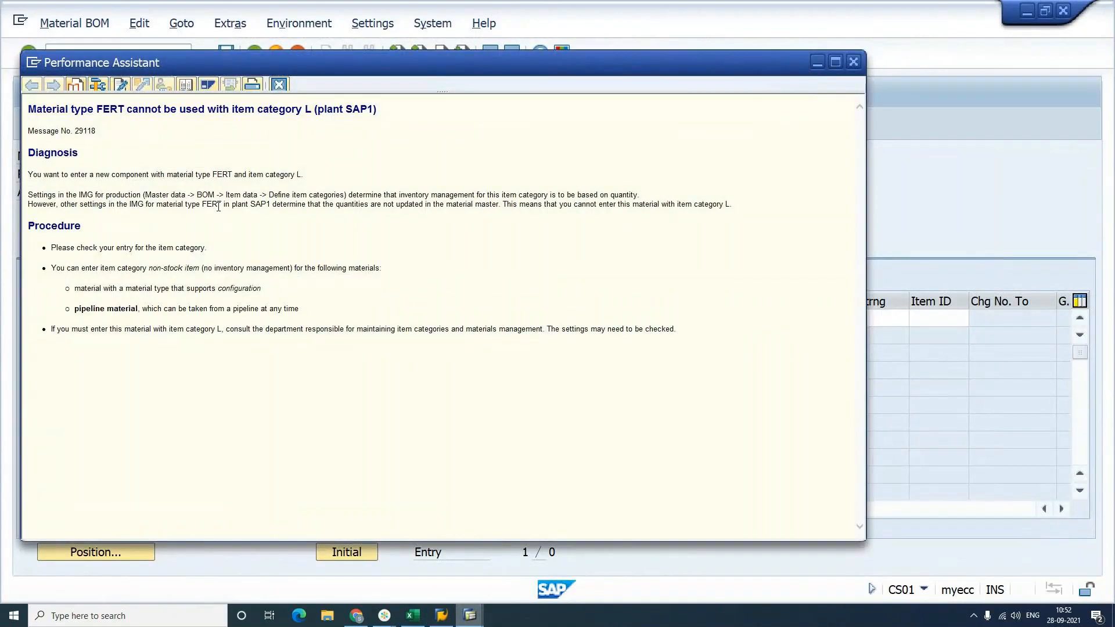
{"action": "key", "text": "alt+Tab"}
{"action": "key", "text": "alt+Tab"}
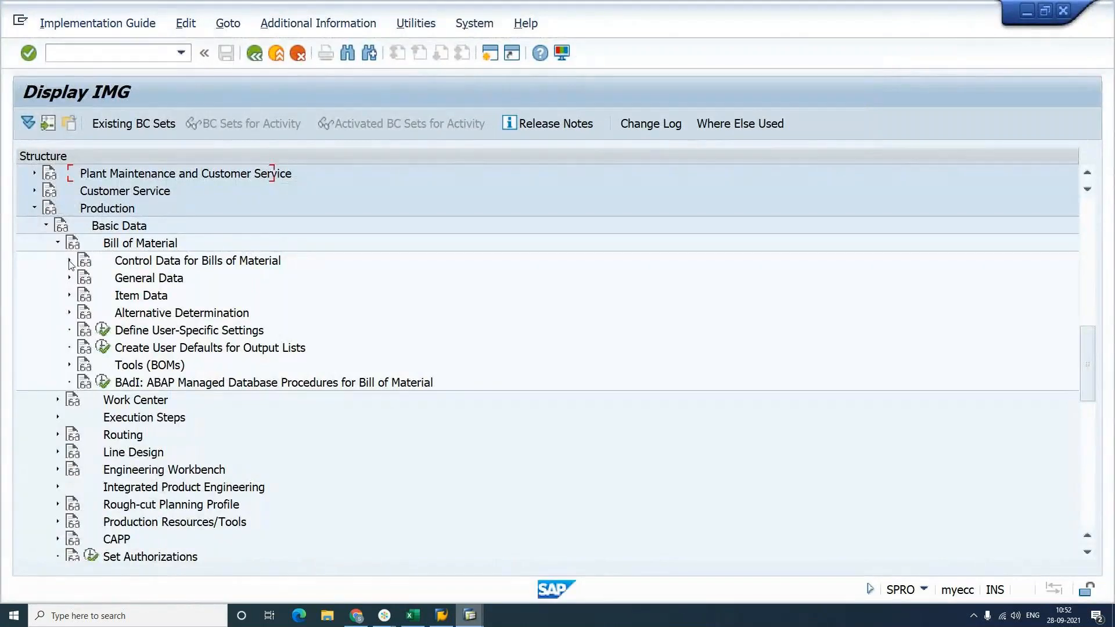
{"action": "left_click", "coordinate": [69, 261]}
{"action": "left_click", "coordinate": [69, 261]}
{"action": "left_click", "coordinate": [69, 295]}
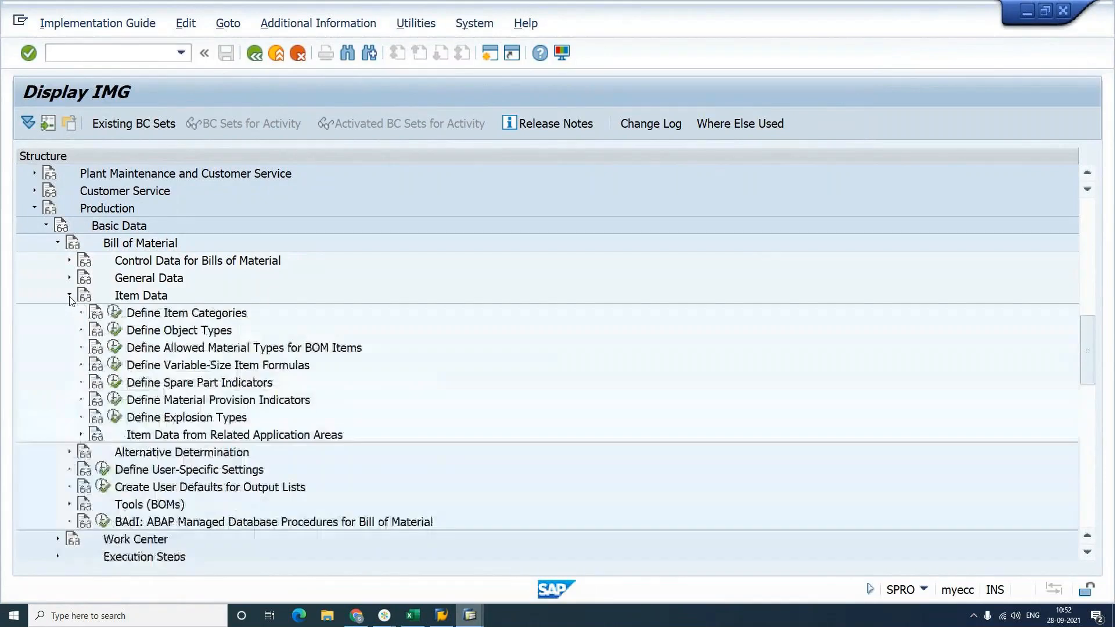
{"action": "key", "text": "alt+Tab"}
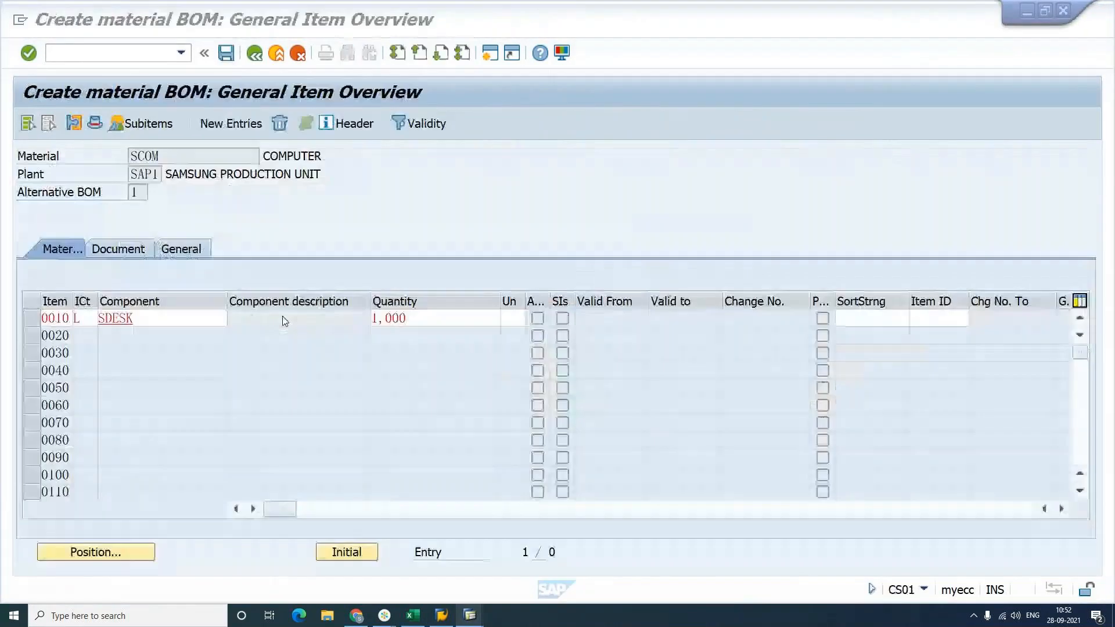
{"action": "key", "text": "alt+Tab"}
{"action": "key", "text": "alt+Tab"}
{"action": "key", "text": "alt+Tab"}
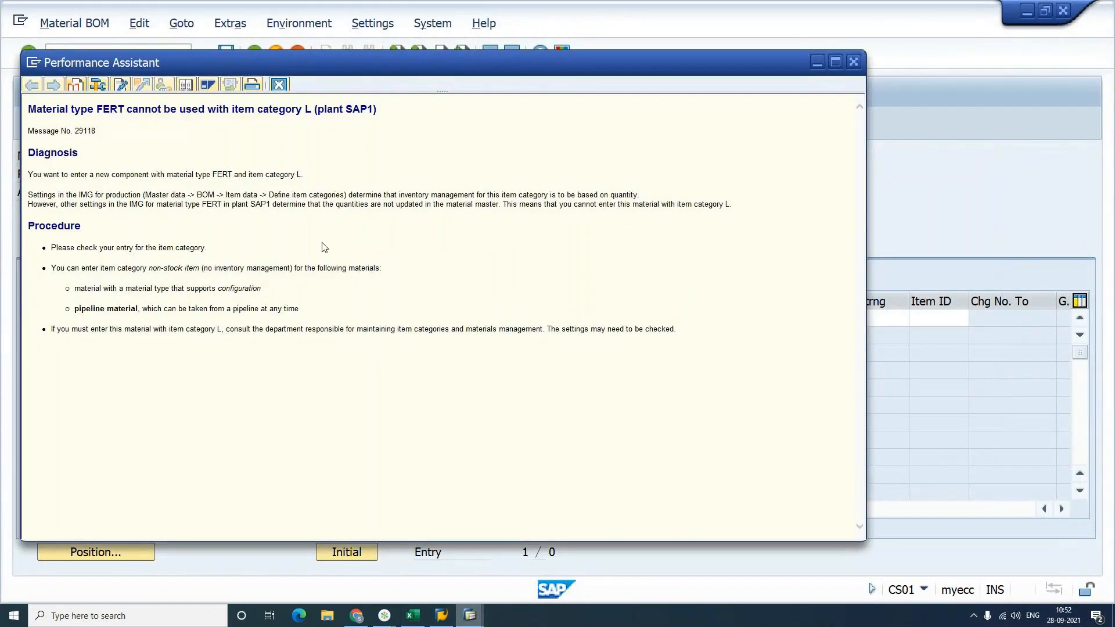
{"action": "key", "text": "alt+Tab"}
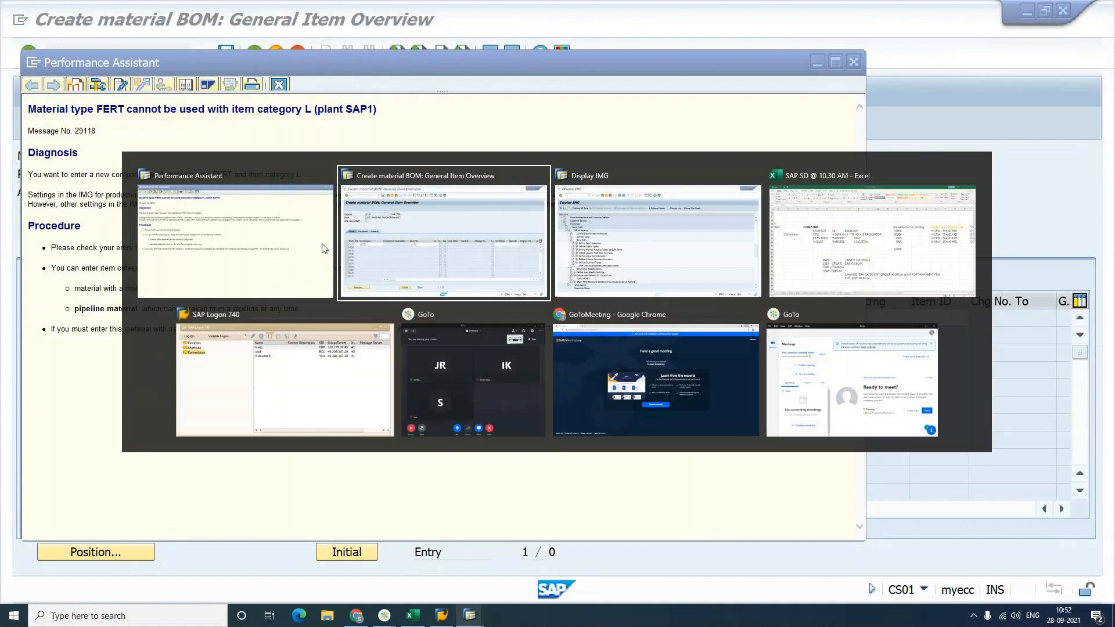
{"action": "key", "text": "alt+Tab"}
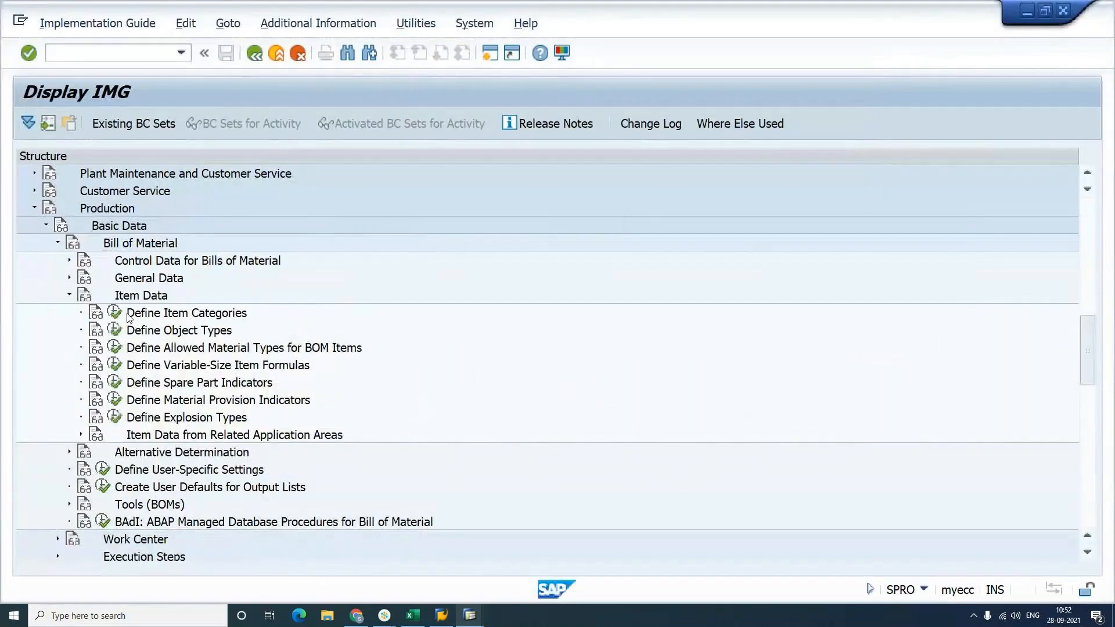
{"action": "left_click", "coordinate": [114, 313]}
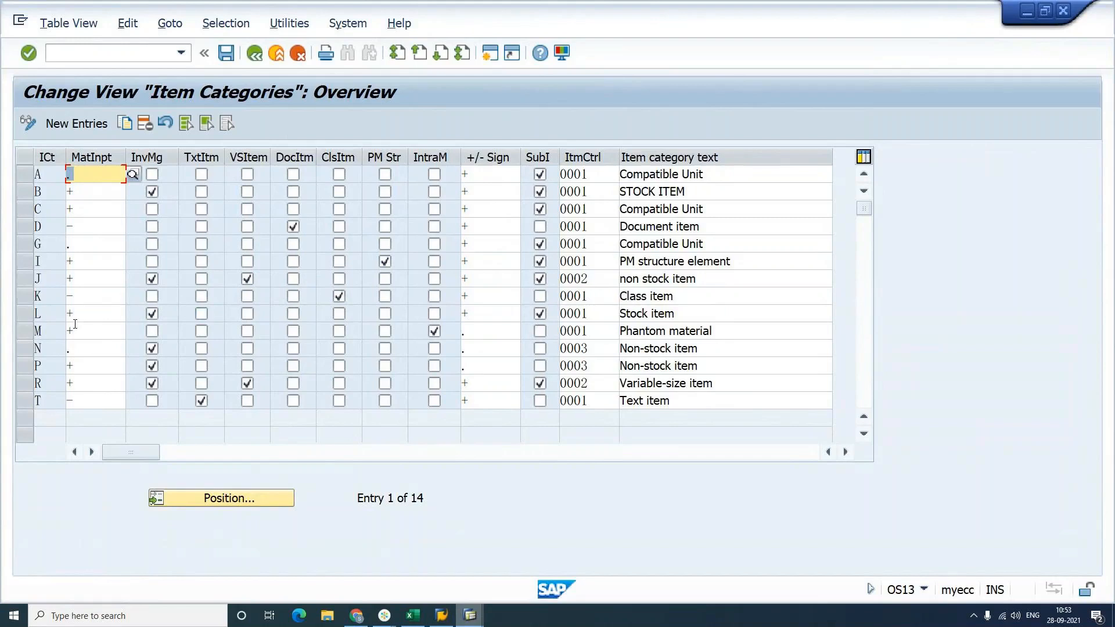
{"action": "left_click", "coordinate": [28, 317]}
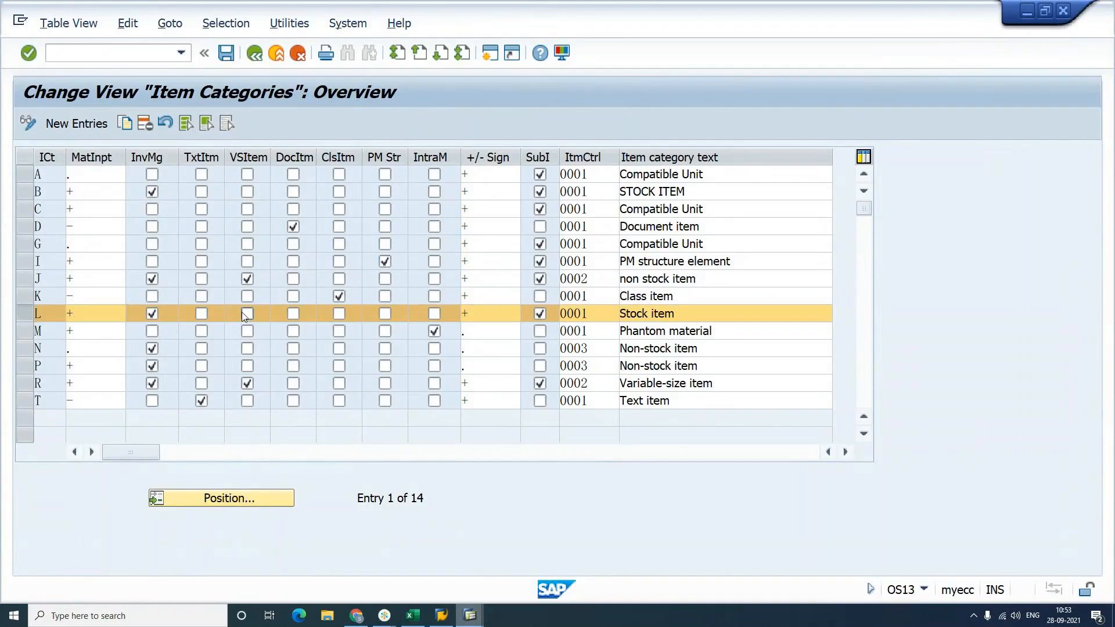
{"action": "key", "text": "F3"}
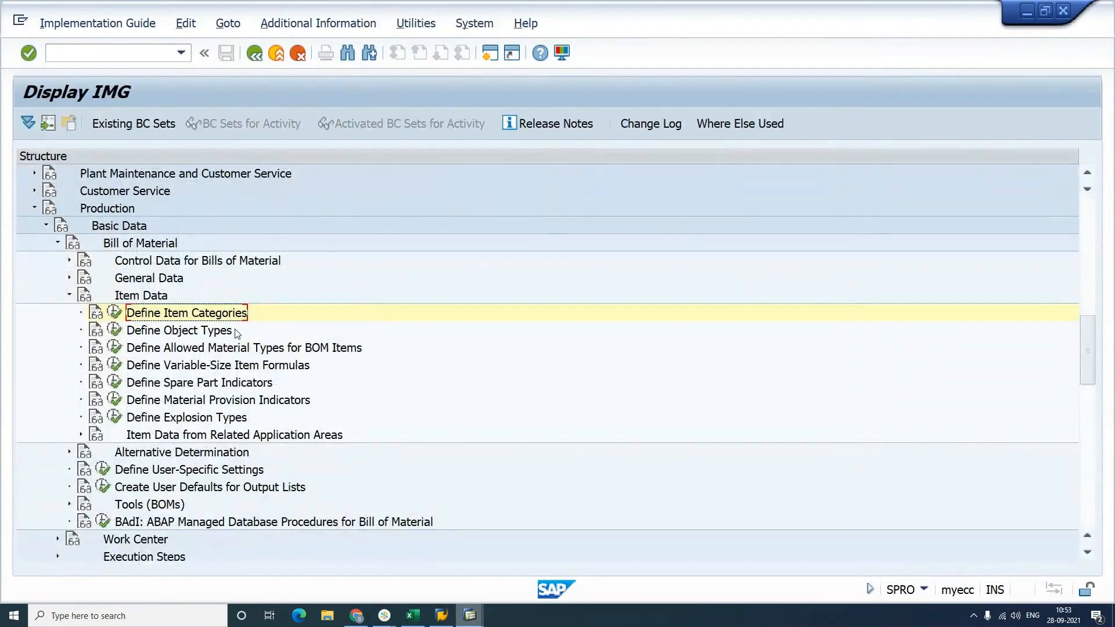
{"action": "left_click", "coordinate": [171, 347]}
{"action": "double_click", "coordinate": [139, 347]}
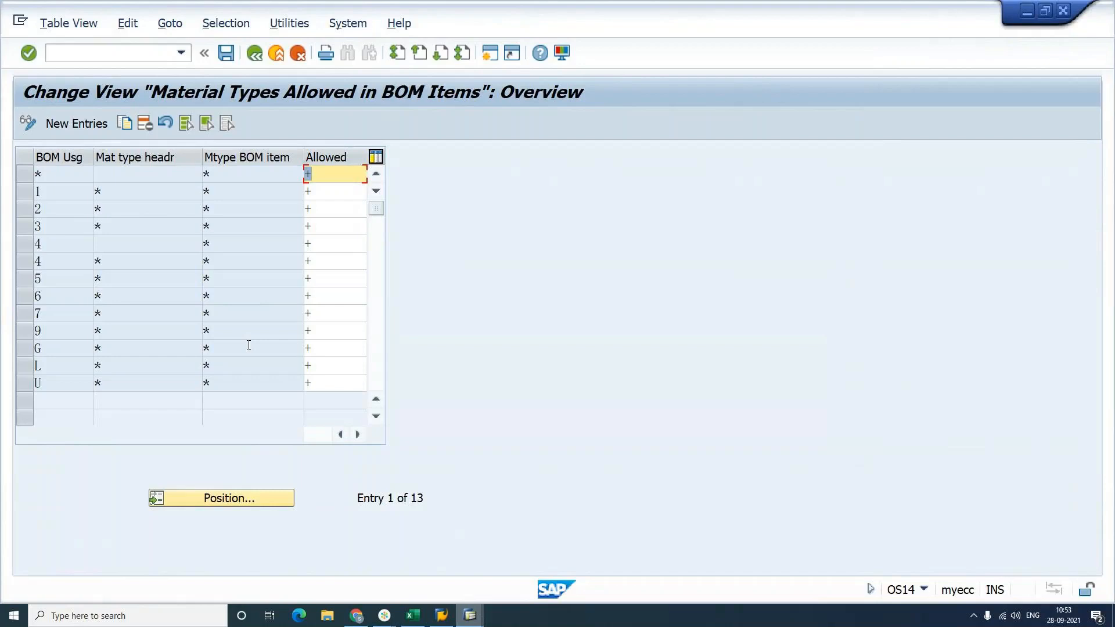
{"action": "left_click", "coordinate": [323, 278]}
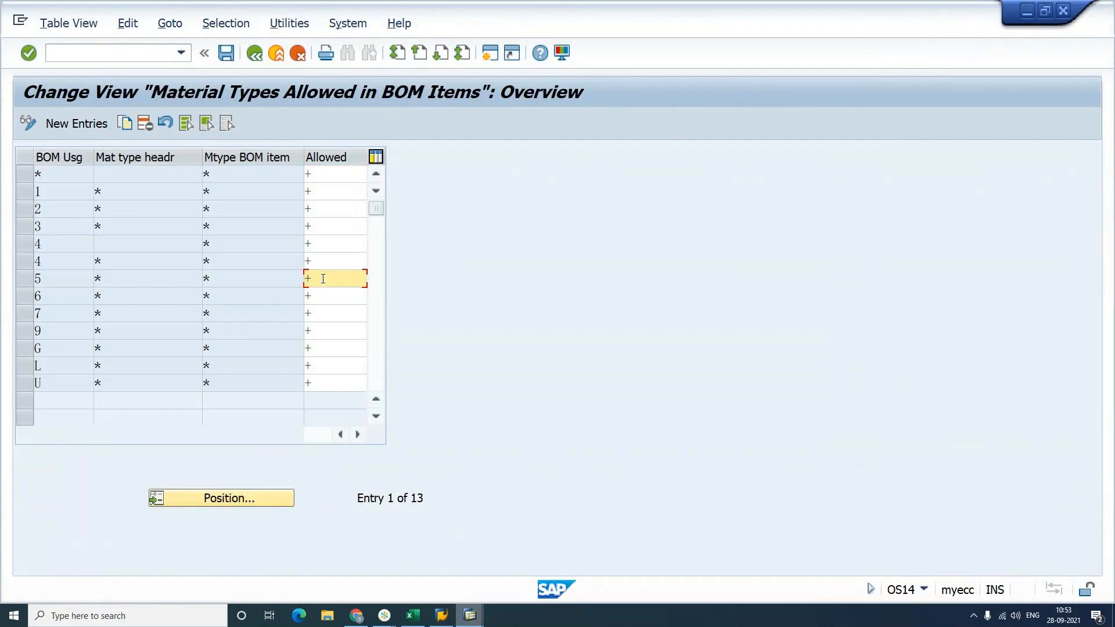
{"action": "double_click", "coordinate": [323, 278]}
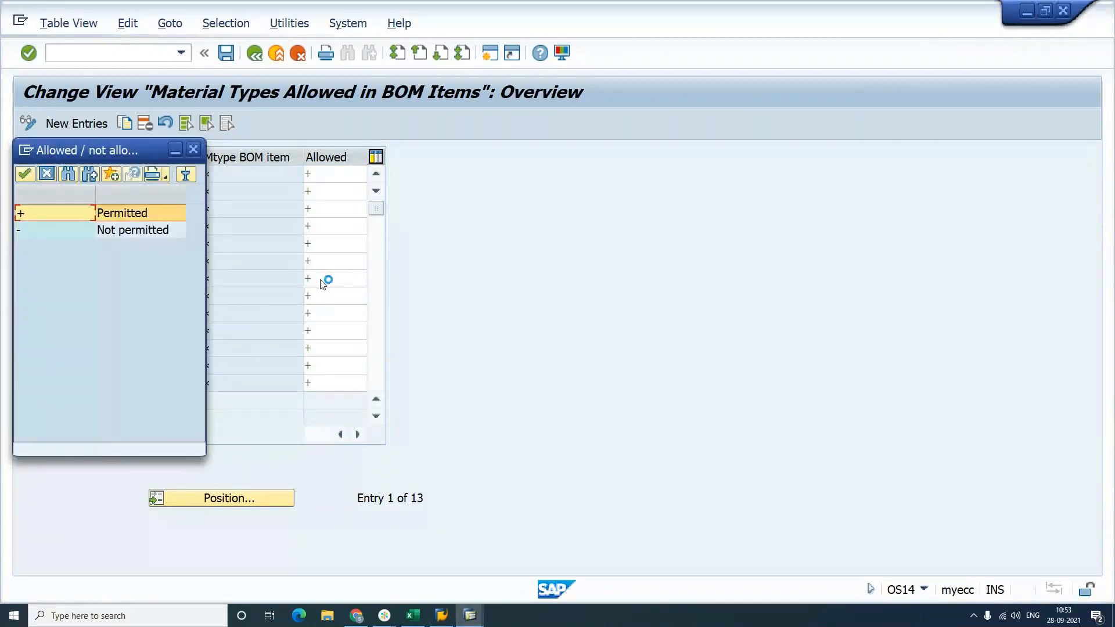
{"action": "left_click", "coordinate": [194, 151]}
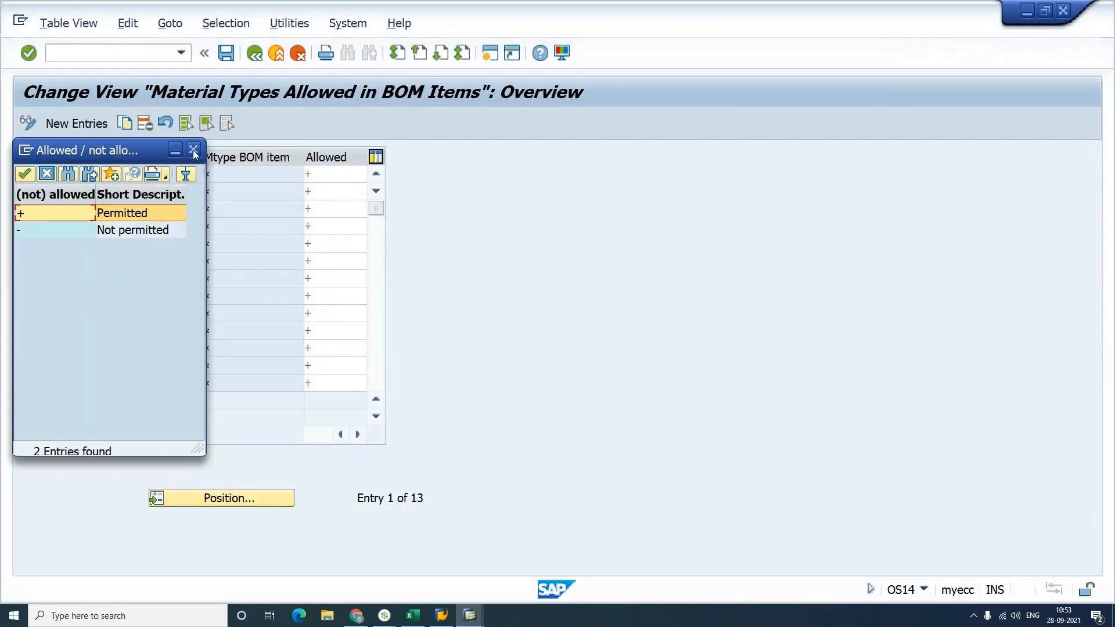
{"action": "left_click", "coordinate": [344, 281]}
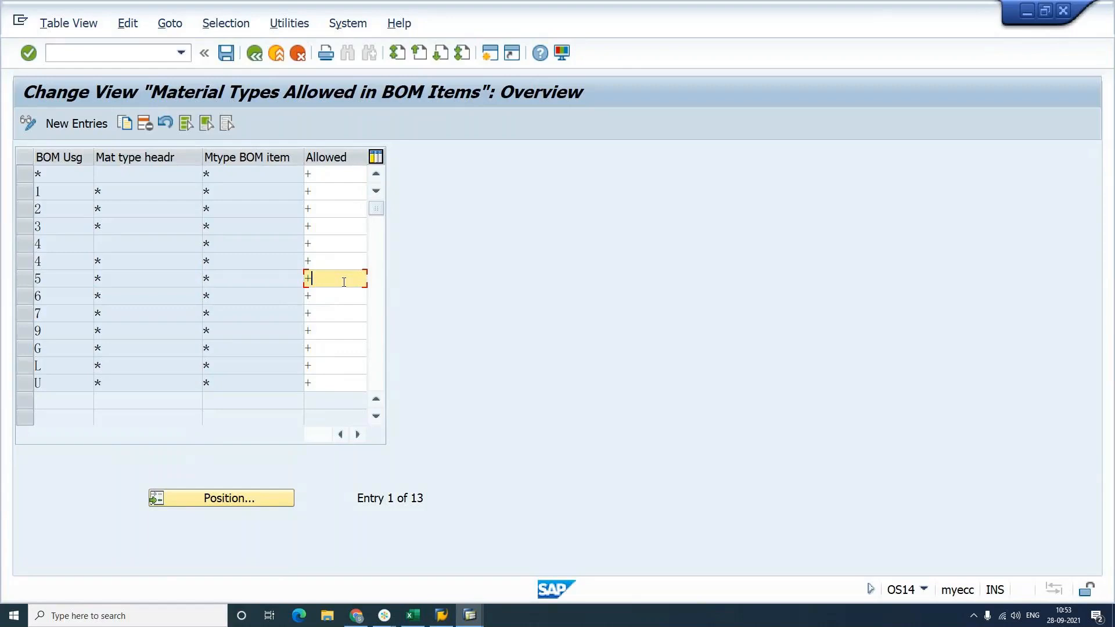
{"action": "key", "text": "F3"}
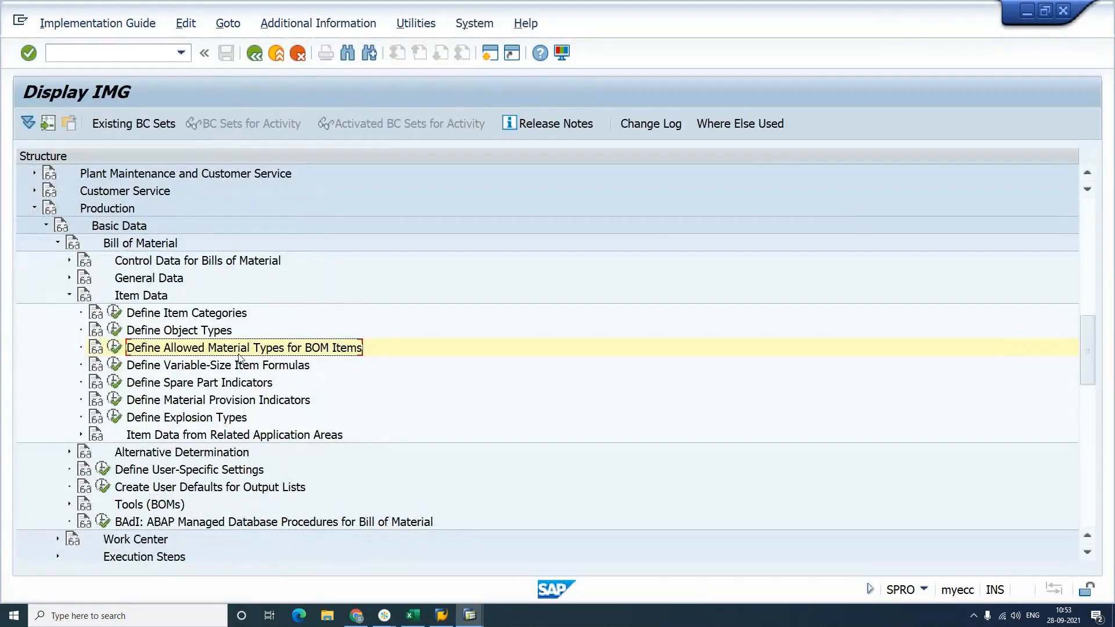
Step: Review the BOM item object types table after dismissing its notice, then go back
{"action": "left_click", "coordinate": [116, 331]}
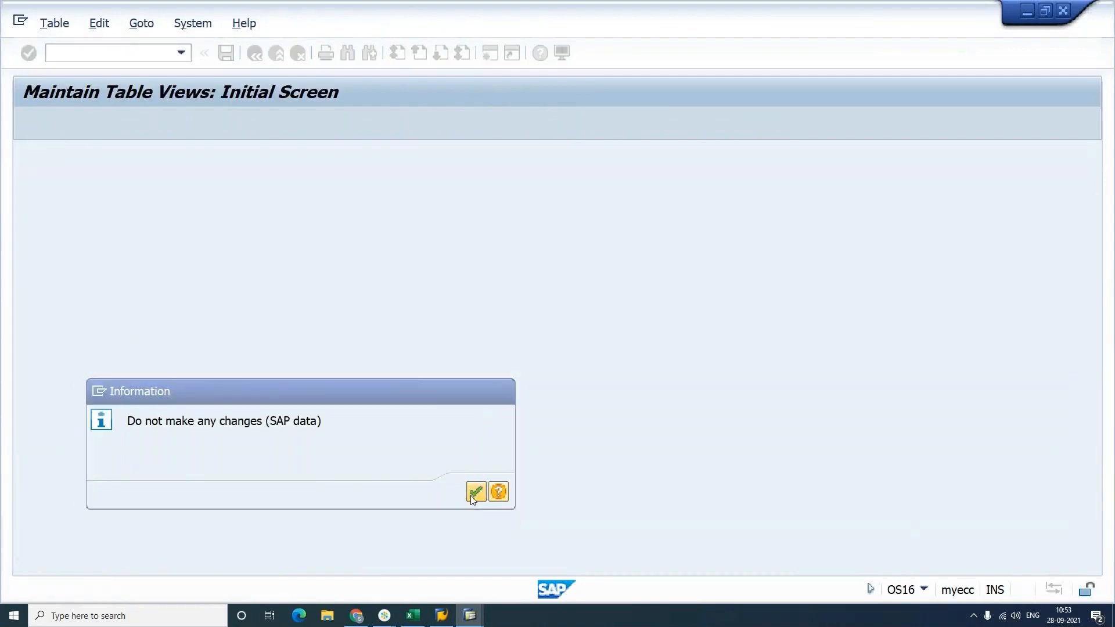
{"action": "left_click", "coordinate": [475, 493]}
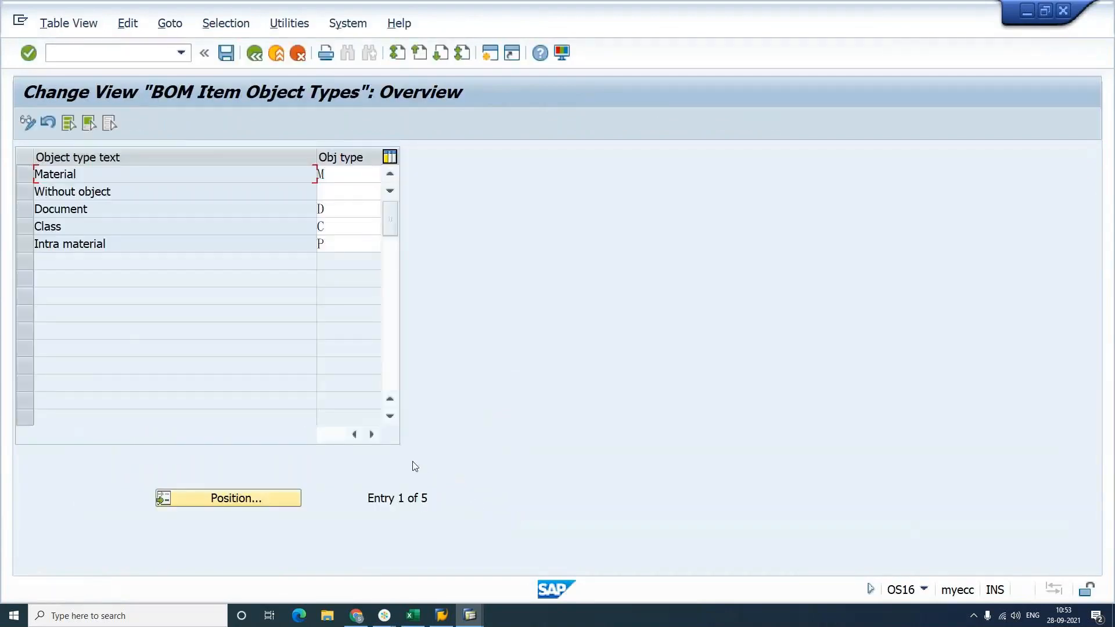
{"action": "key", "text": "F3"}
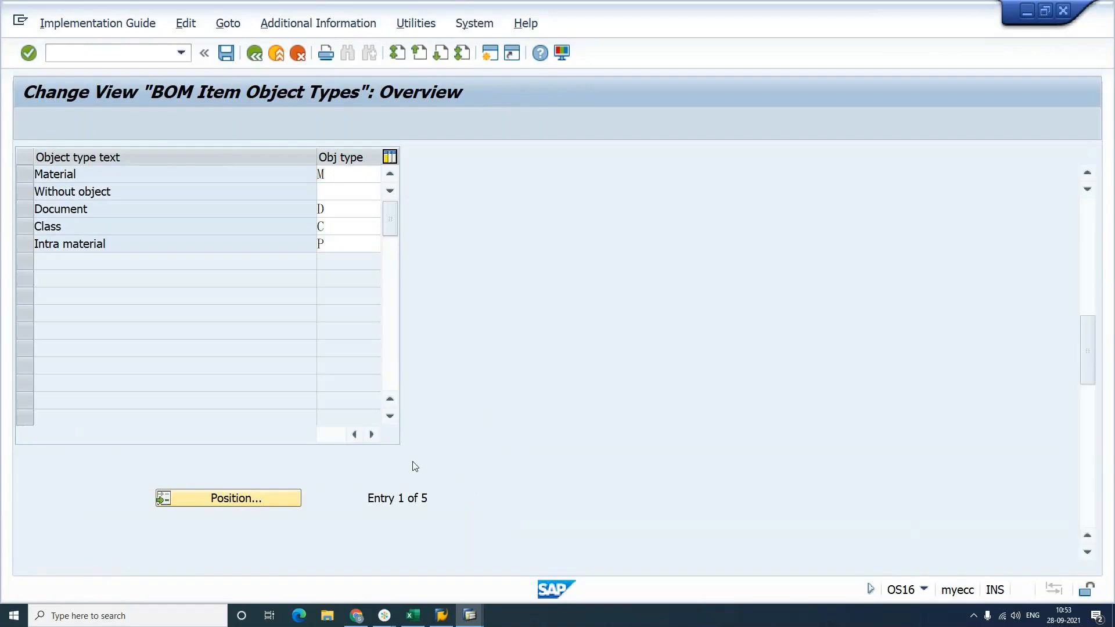
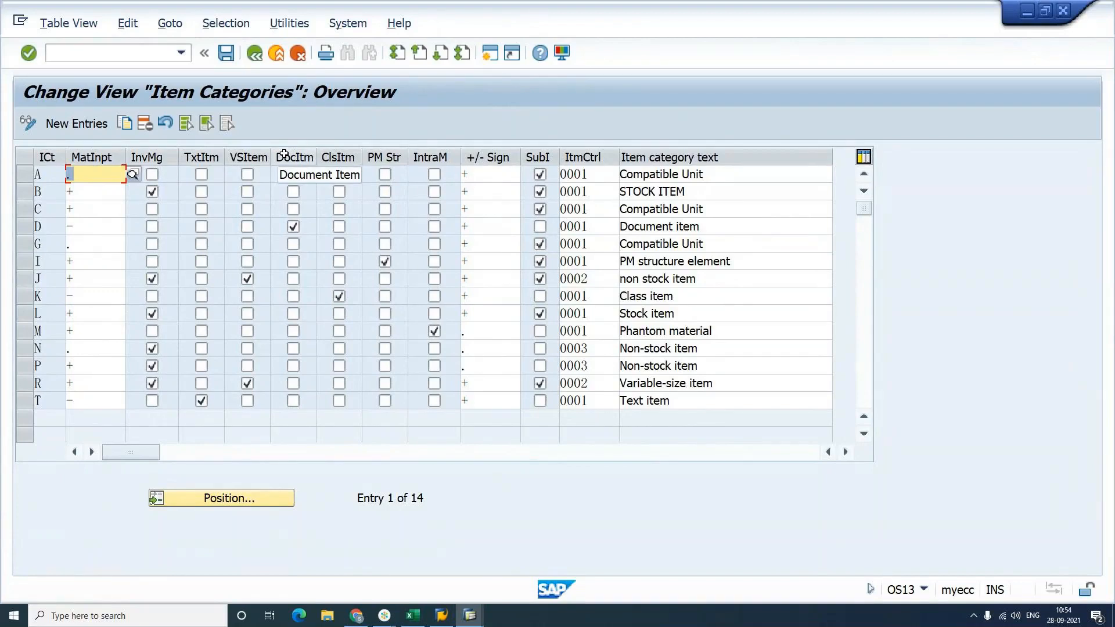
Step: Flag item category L as a document item and try blanking its material entry
{"action": "left_click", "coordinate": [292, 315]}
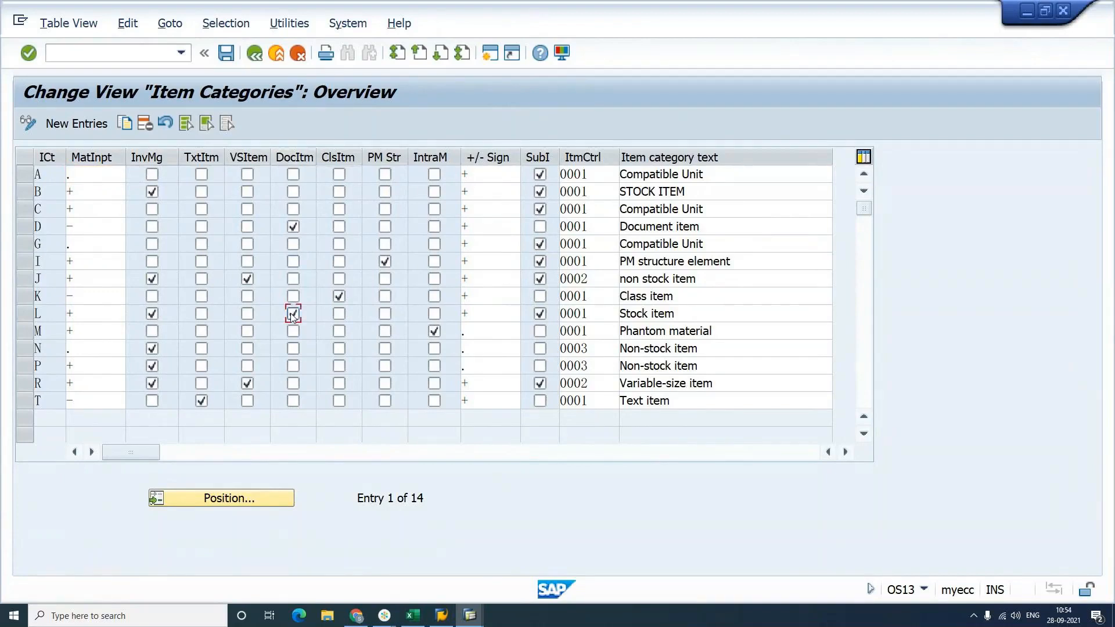
{"action": "left_click", "coordinate": [293, 314]}
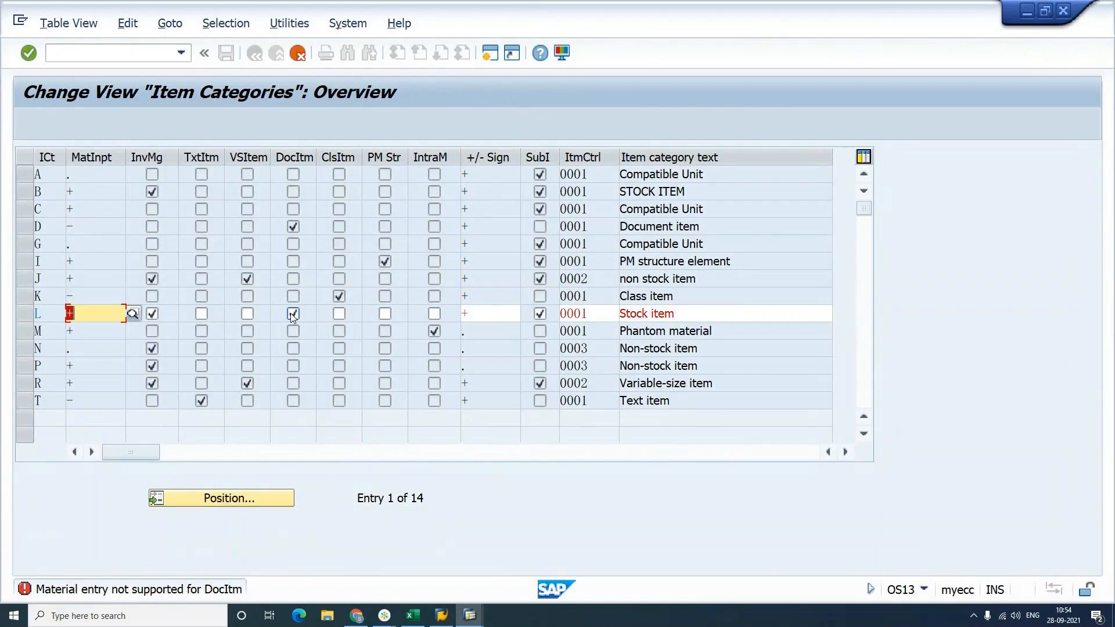
{"action": "left_click", "coordinate": [103, 314]}
{"action": "key", "text": "BackSpace"}
{"action": "key", "text": "Return"}
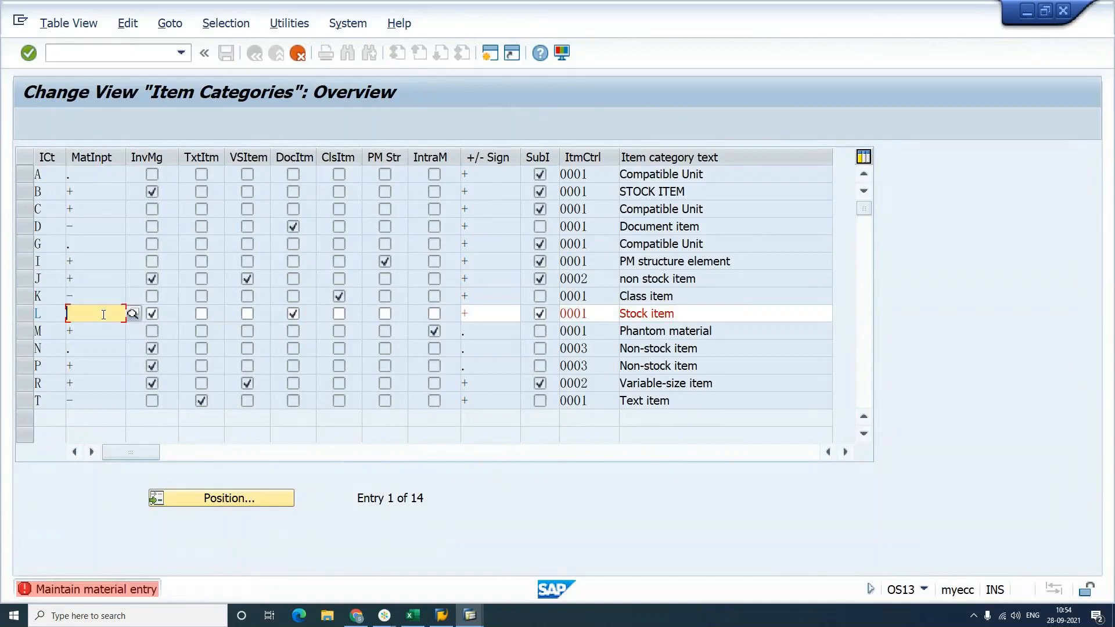
{"action": "type", "text": "-"}
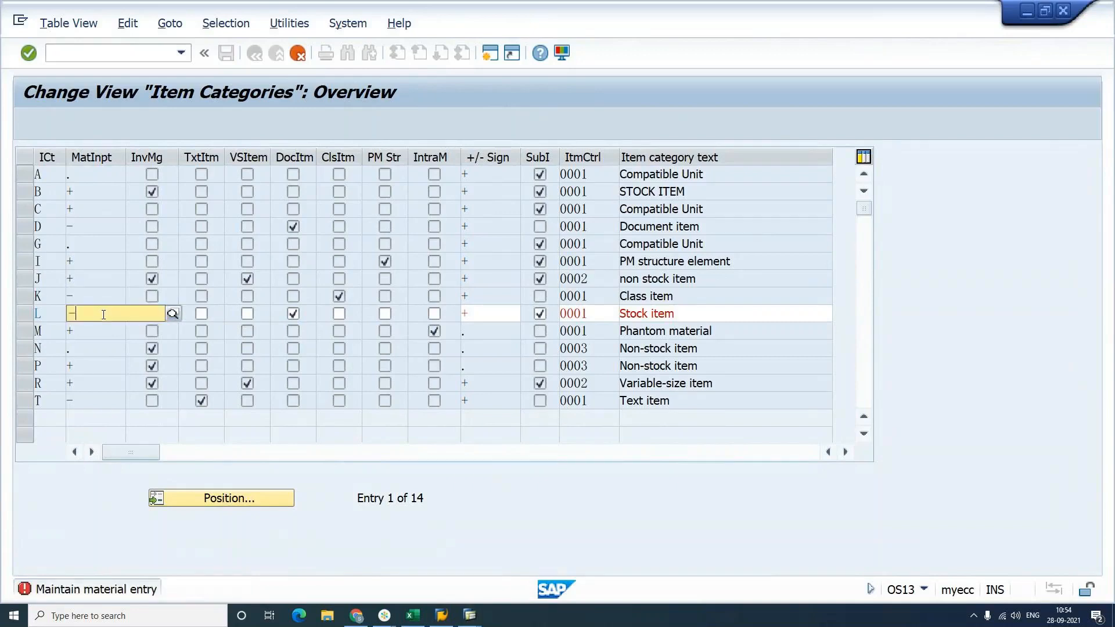
{"action": "key", "text": "Return"}
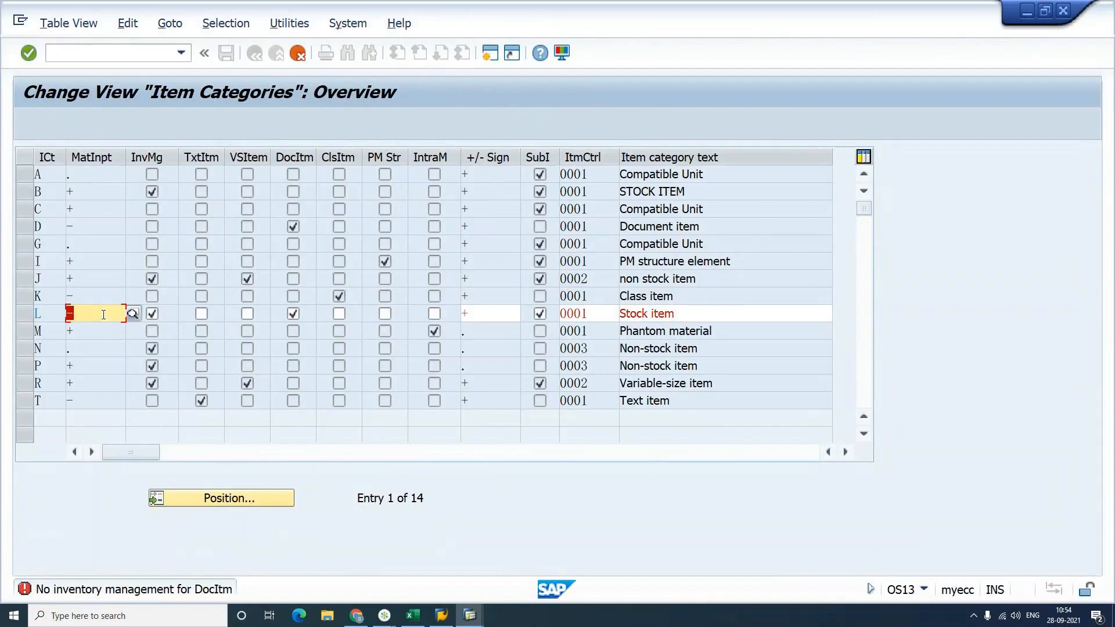
{"action": "key", "text": "Delete"}
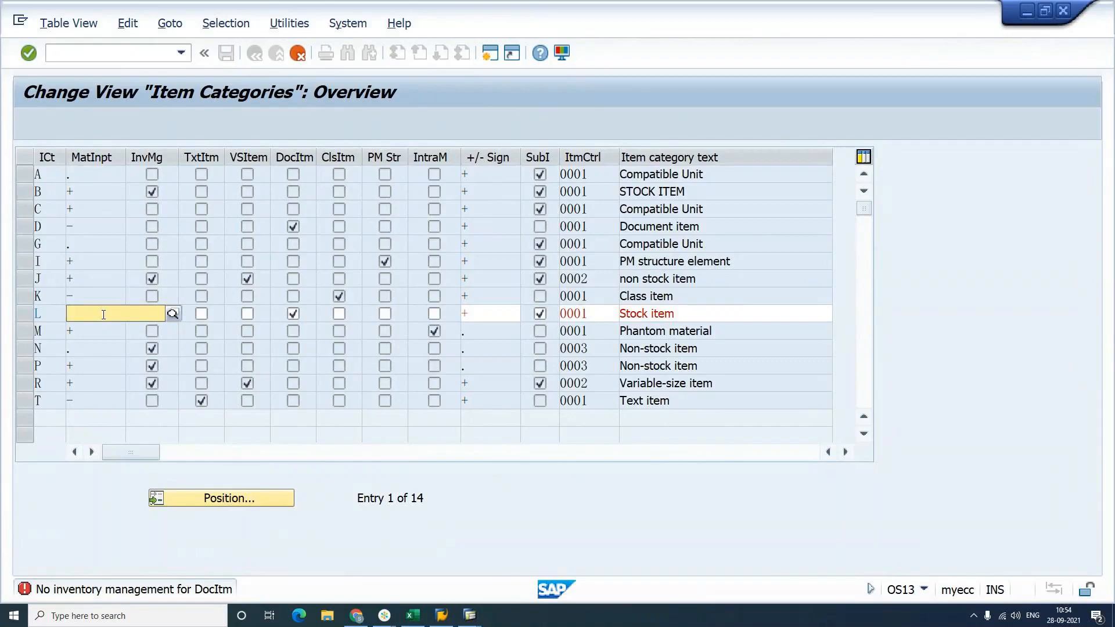
{"action": "key", "text": "Return"}
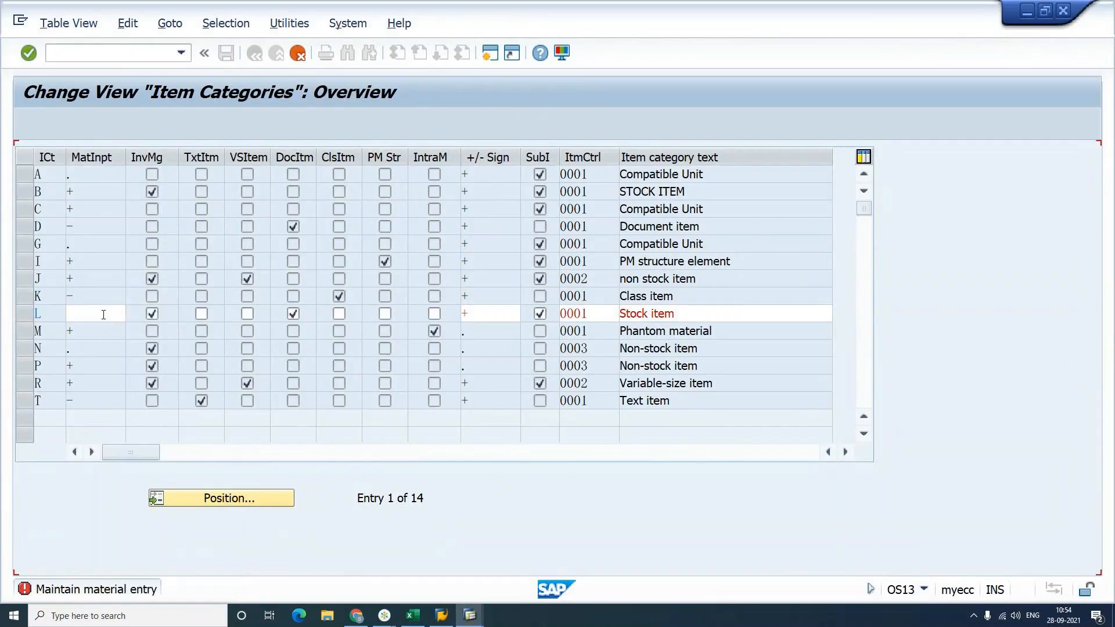
Step: Untick inventory management for row L and leave its material entry empty
{"action": "left_click", "coordinate": [139, 312]}
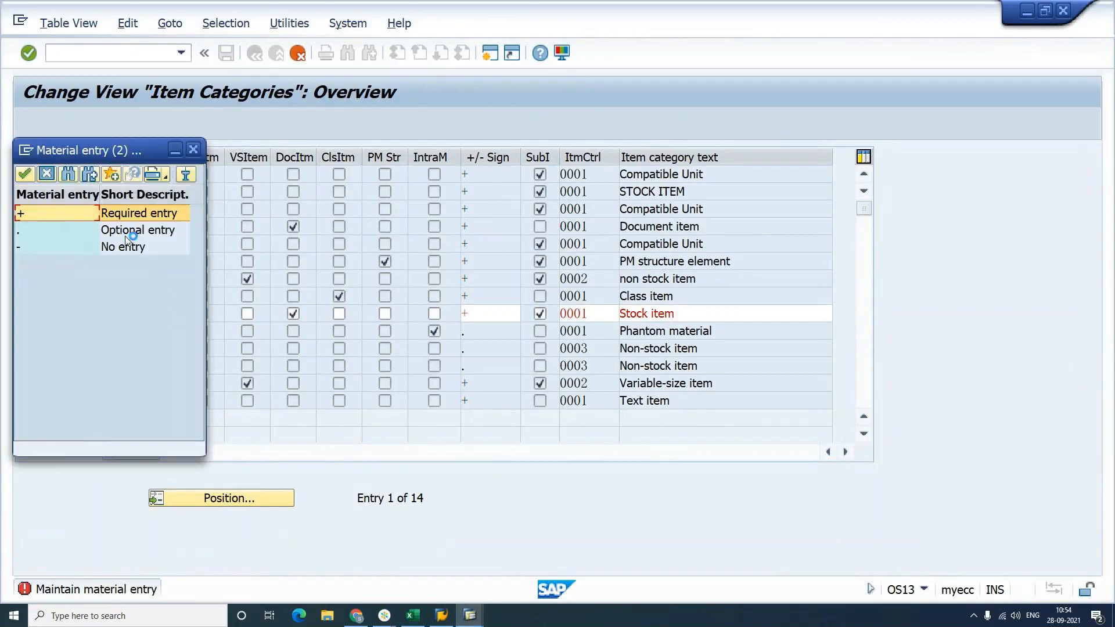
{"action": "double_click", "coordinate": [124, 235]}
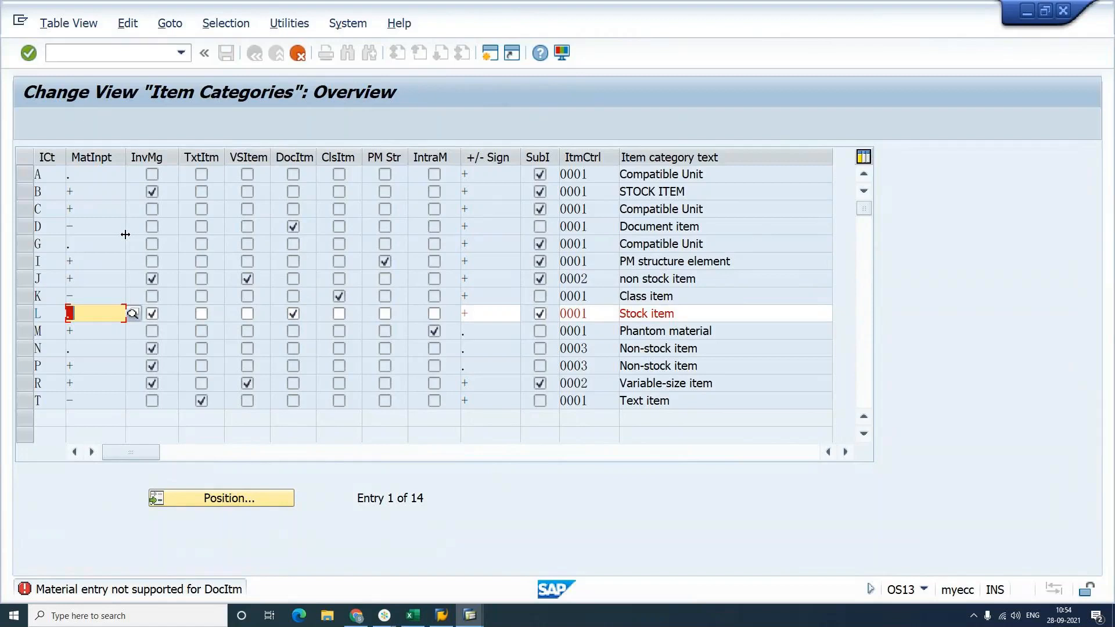
{"action": "left_click", "coordinate": [152, 316]}
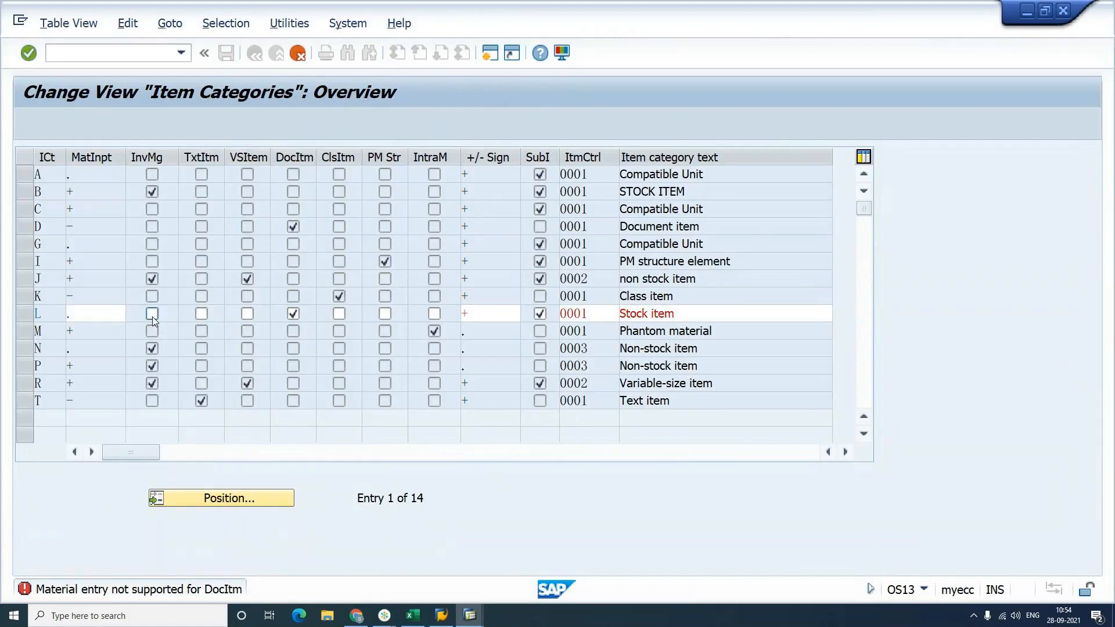
{"action": "key", "text": "shift+Tab"}
{"action": "key", "text": "BackSpace"}
{"action": "key", "text": "Tab"}
{"action": "key", "text": "Return"}
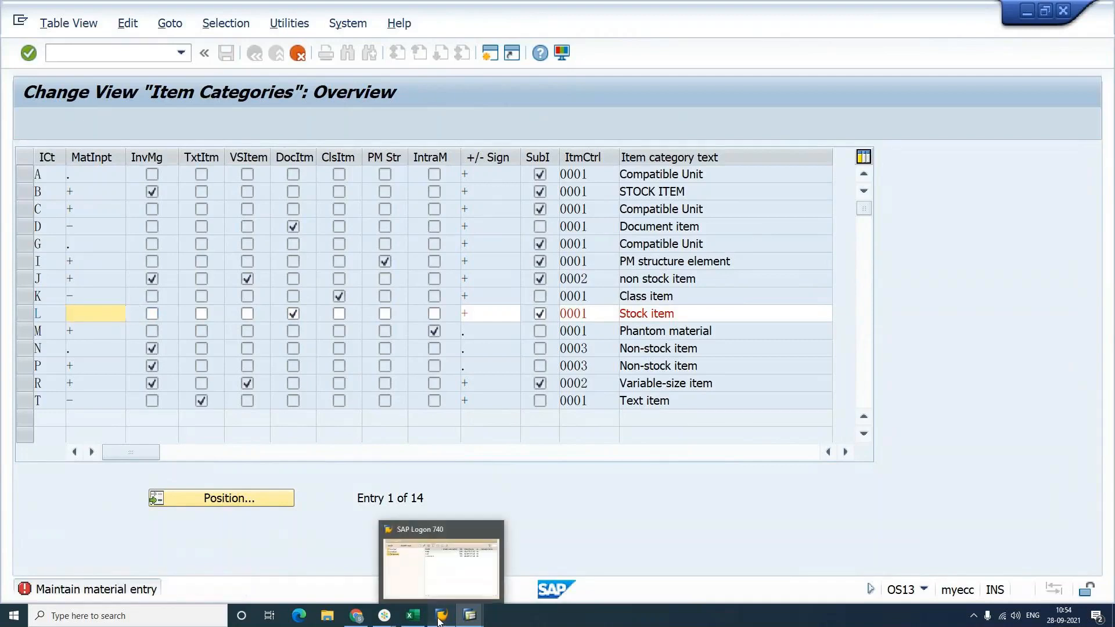
Step: Log on to the 'volume it' system with the saved user and password, then run OS12
{"action": "left_click", "coordinate": [439, 619]}
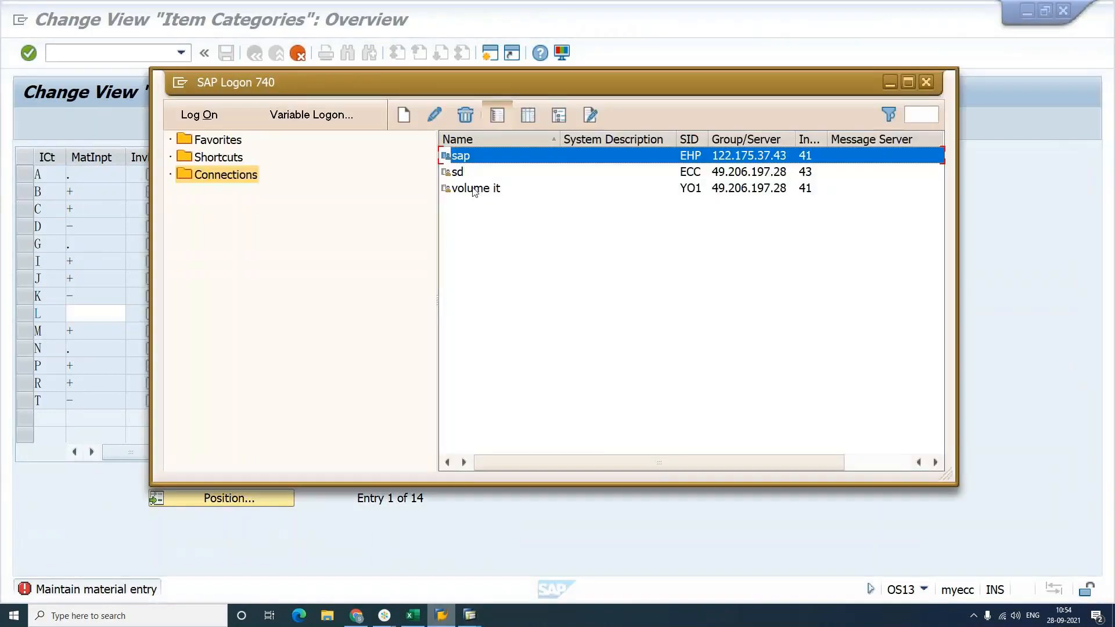
{"action": "left_click", "coordinate": [474, 190]}
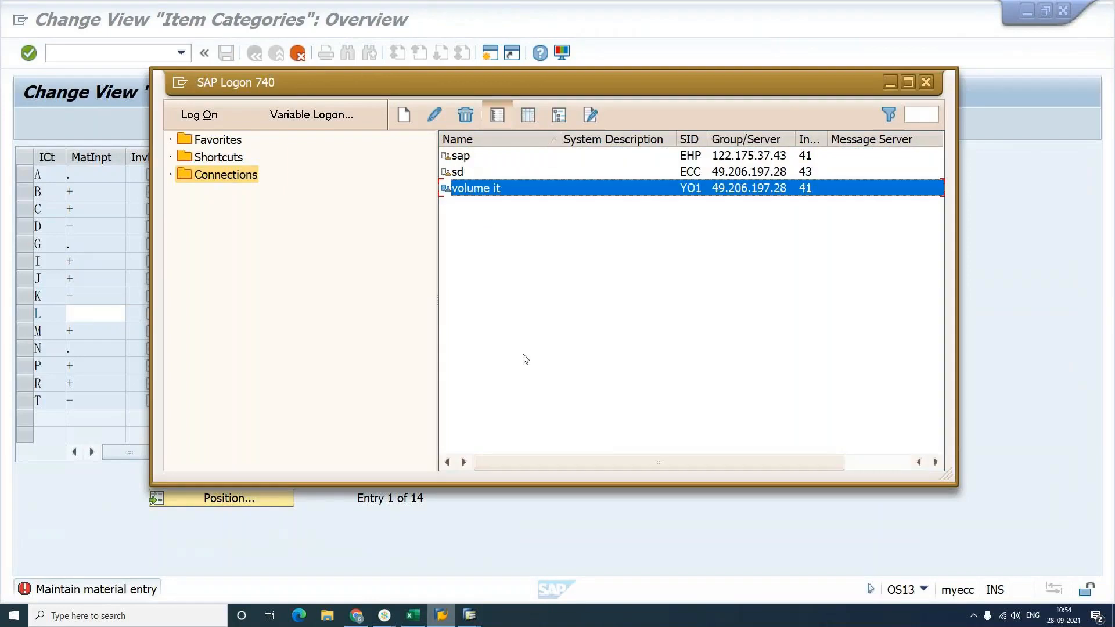
{"action": "key", "text": "Return"}
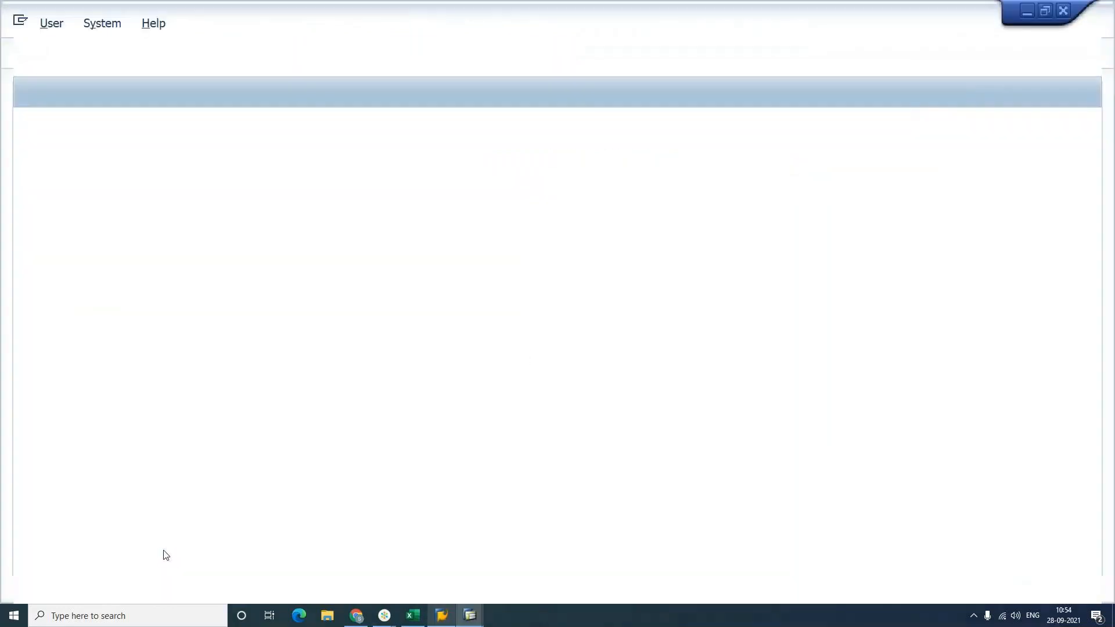
{"action": "left_click", "coordinate": [170, 187]}
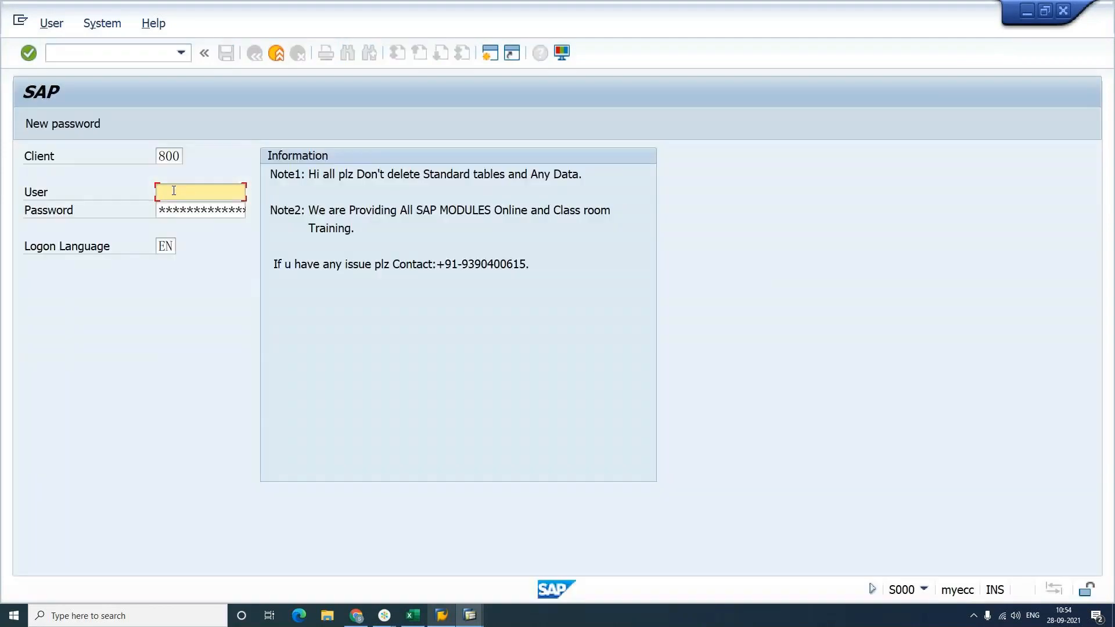
{"action": "left_click", "coordinate": [174, 191]}
{"action": "key", "text": "Return"}
{"action": "key", "text": "Tab"}
{"action": "key", "text": "ctrl+v"}
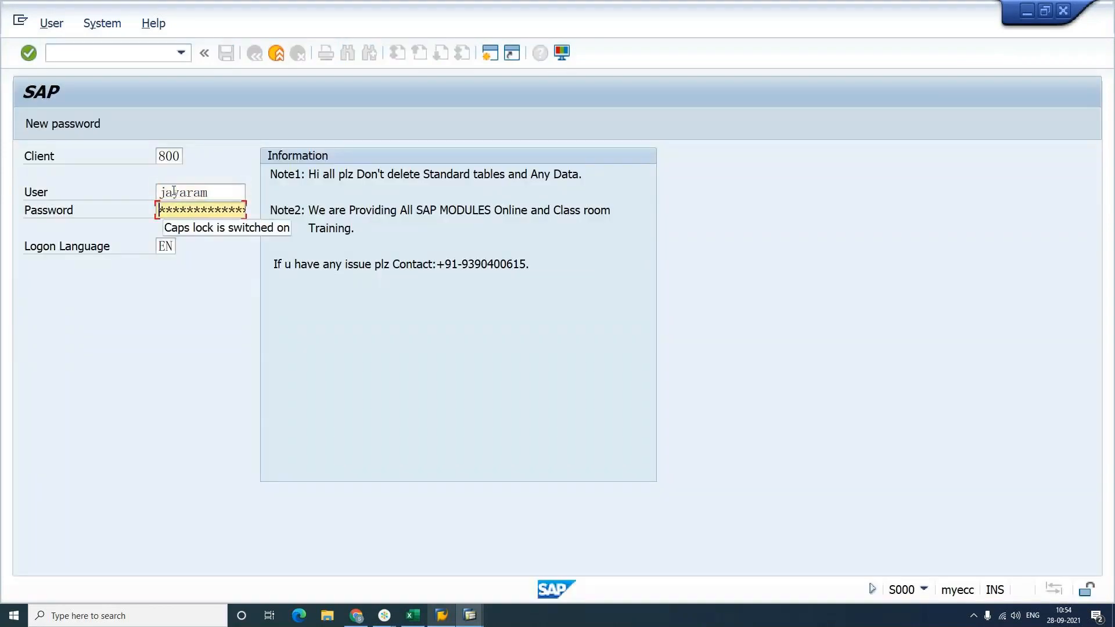
{"action": "key", "text": "Return"}
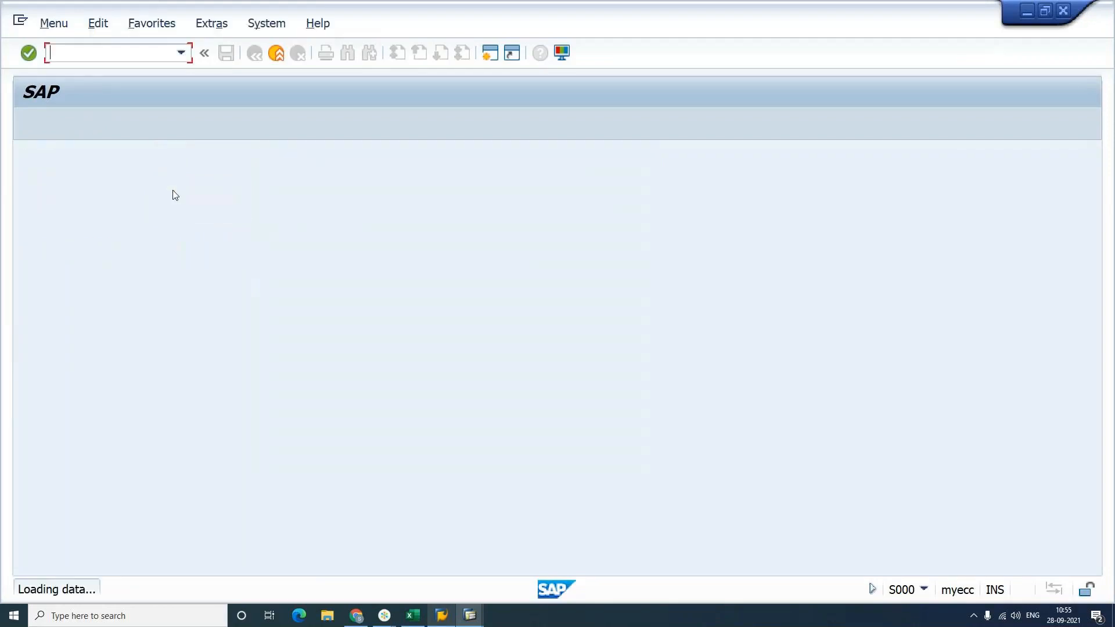
{"action": "type", "text": "os12"}
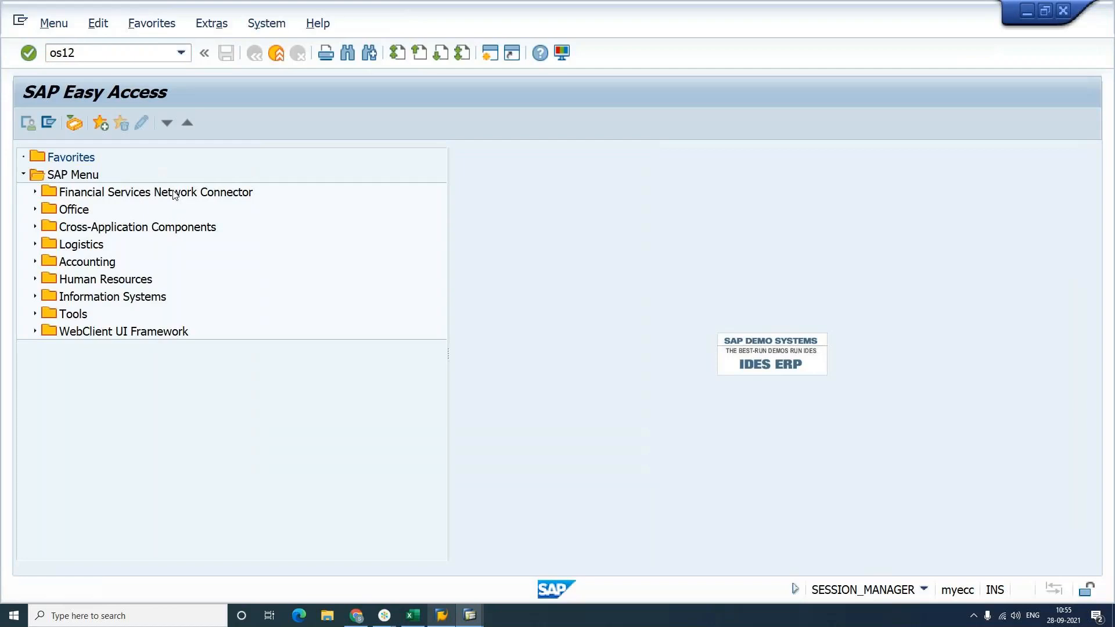
{"action": "key", "text": "Return"}
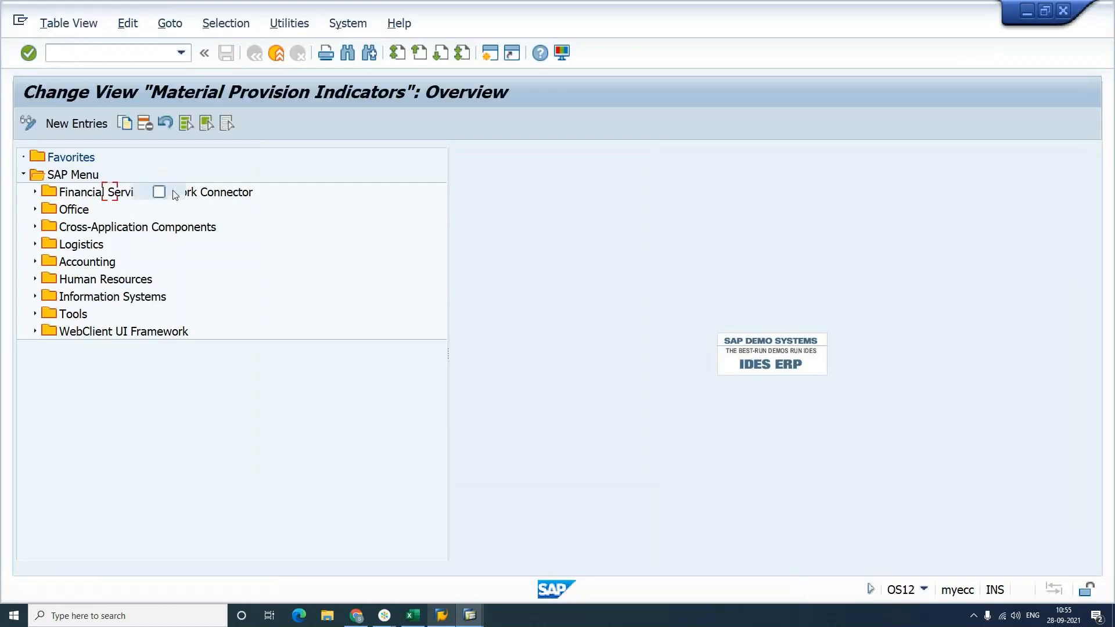
Step: Close the GoToMeeting and GoTo windows
{"action": "key", "text": "alt+Tab"}
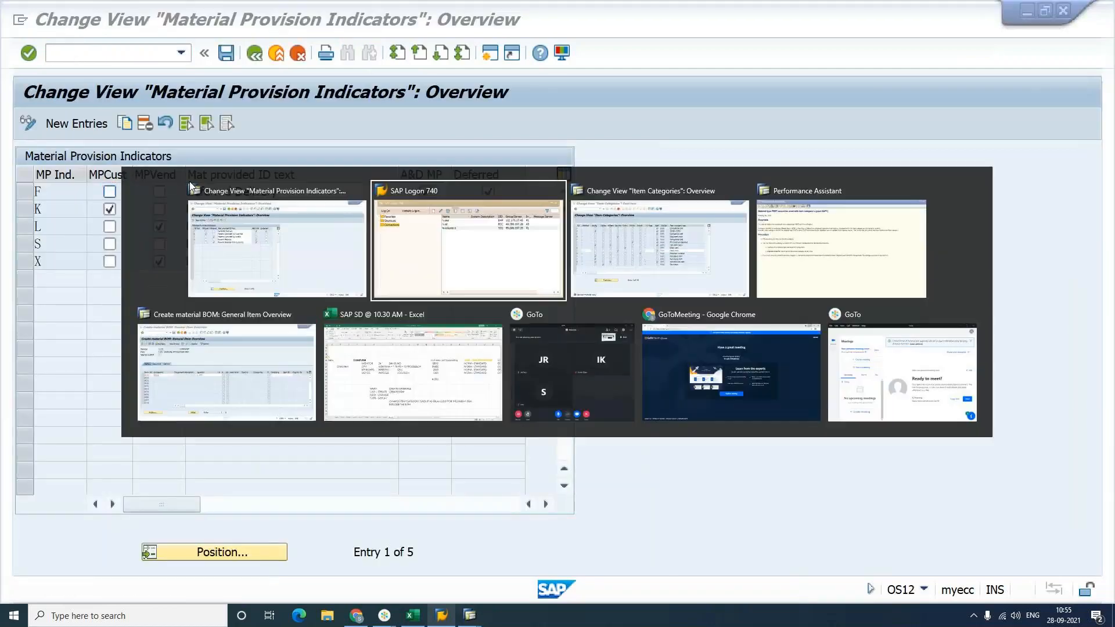
{"action": "mouse_move", "coordinate": [816, 320]}
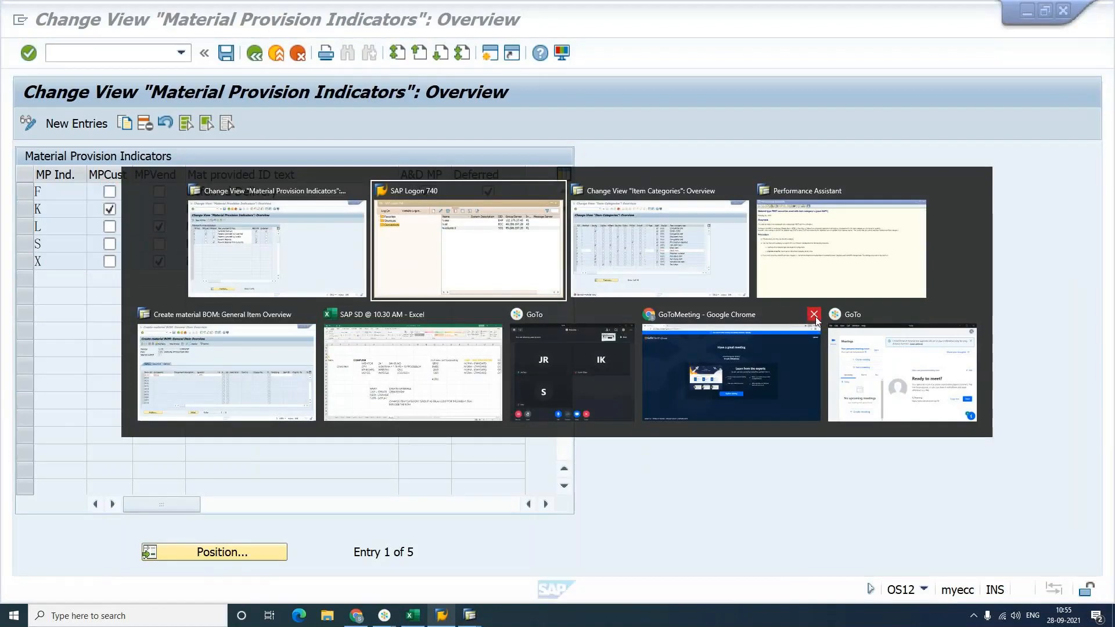
{"action": "left_click", "coordinate": [816, 320]}
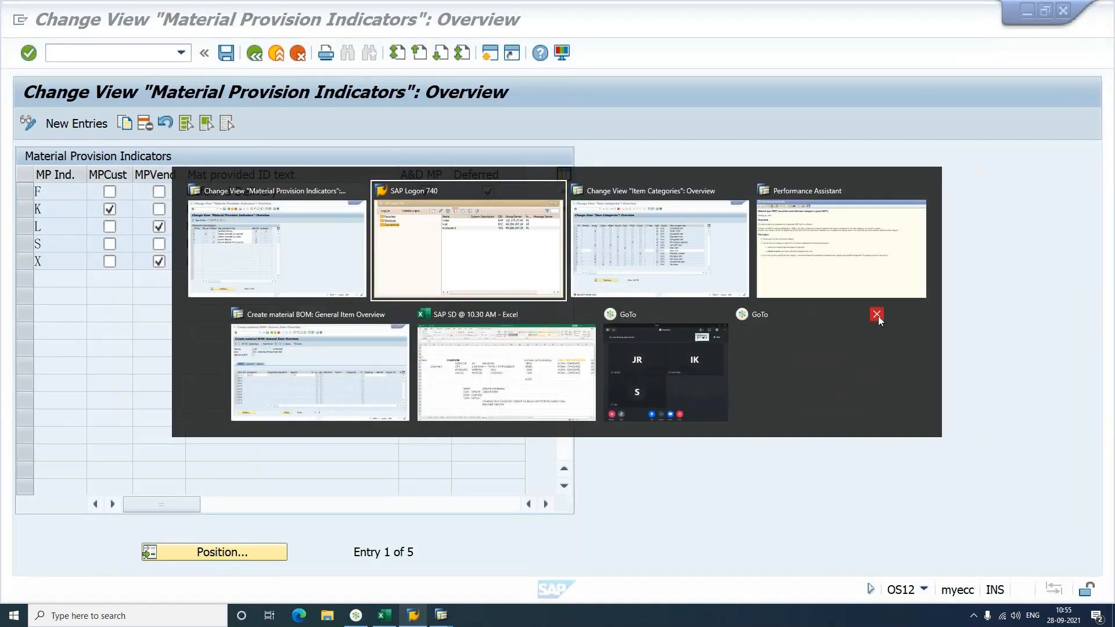
{"action": "left_click", "coordinate": [878, 316]}
{"action": "mouse_move", "coordinate": [482, 320]}
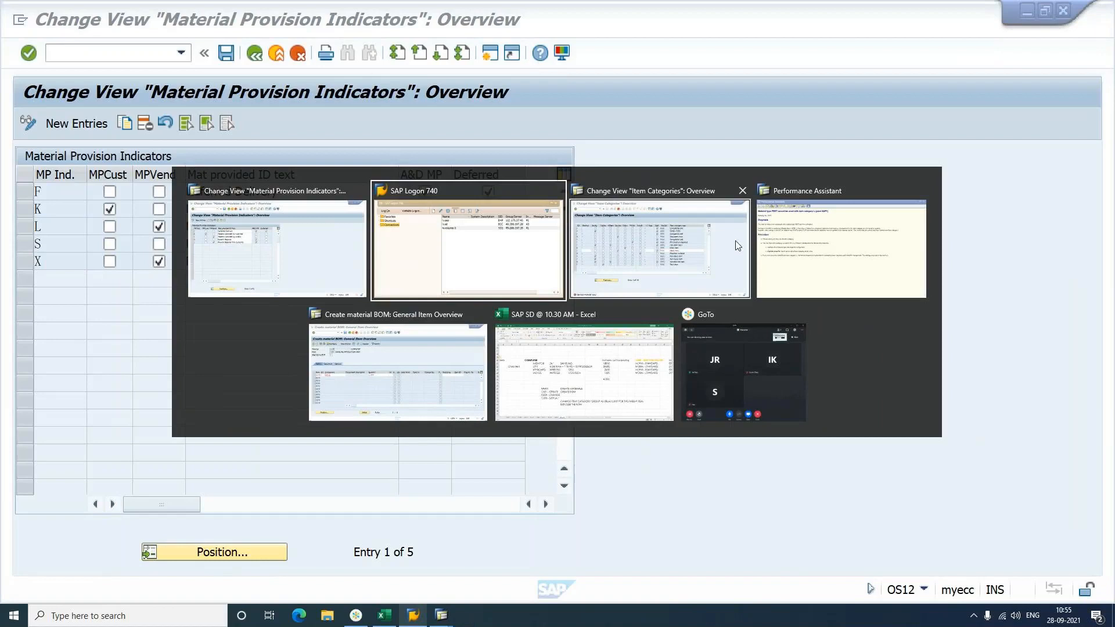
Step: In the OS12 session, enter /nos13 to open Item Categories
{"action": "left_click", "coordinate": [604, 249]}
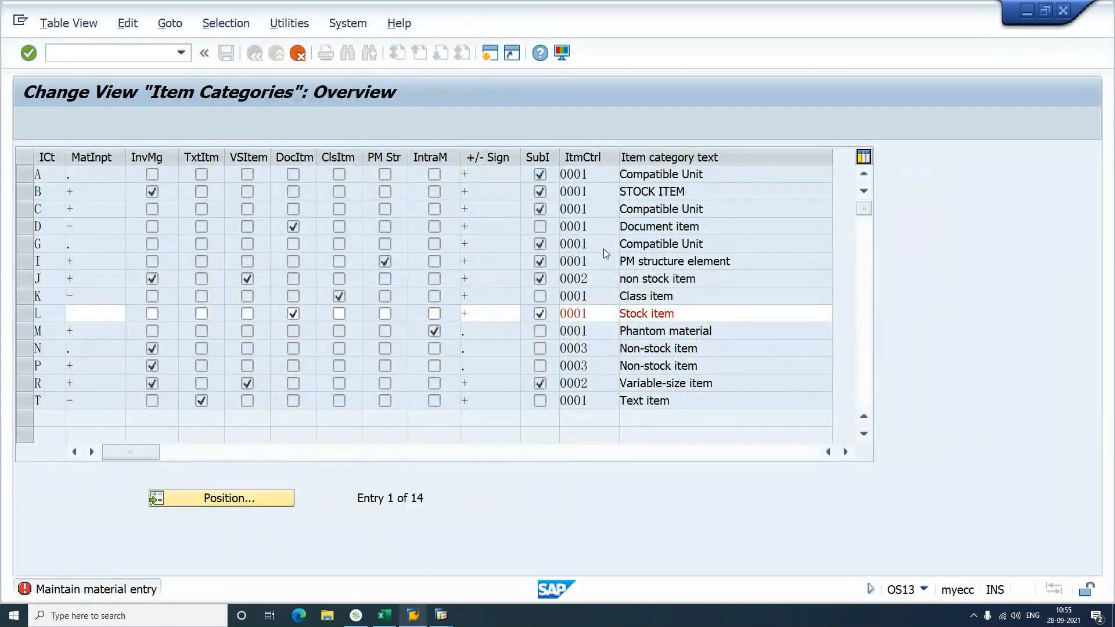
{"action": "key", "text": "alt+Tab"}
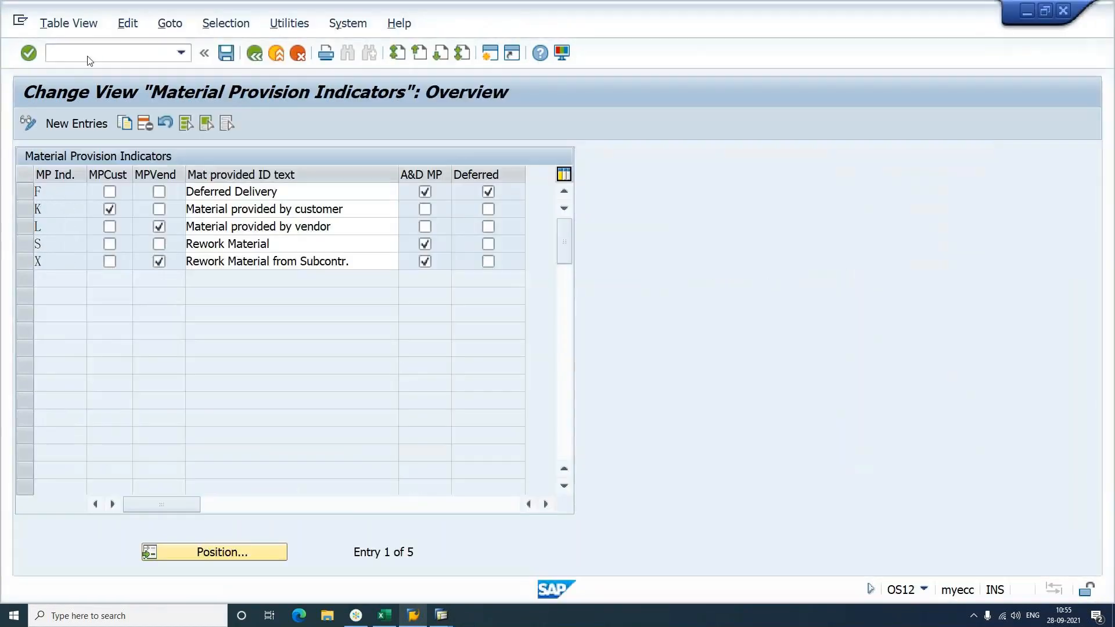
{"action": "left_click", "coordinate": [89, 56]}
{"action": "type", "text": "/nos1"}
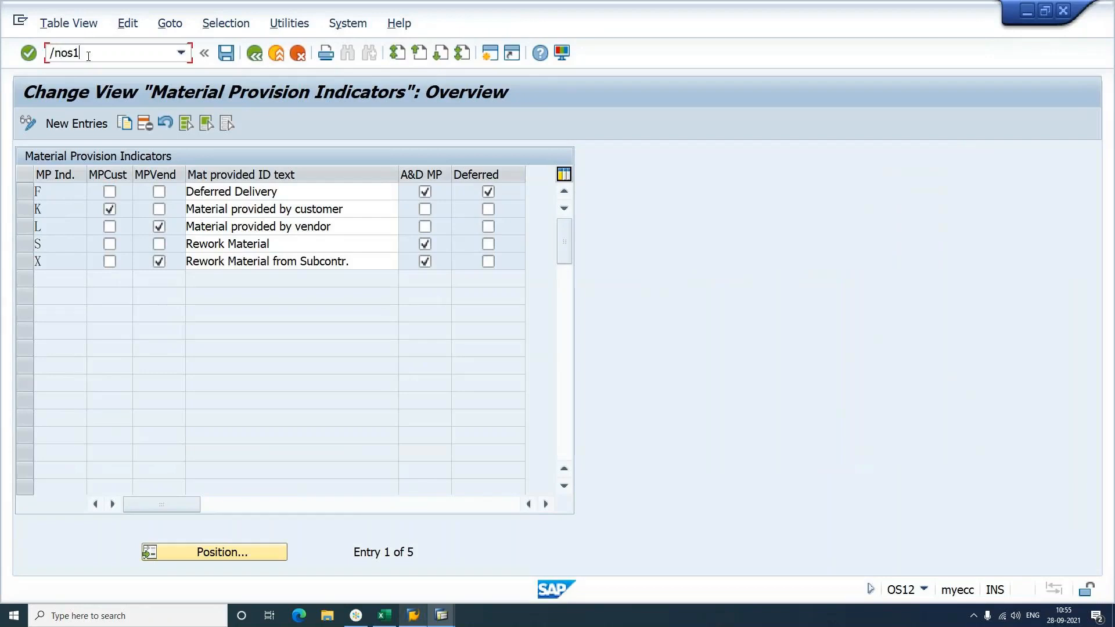
{"action": "type", "text": "3"}
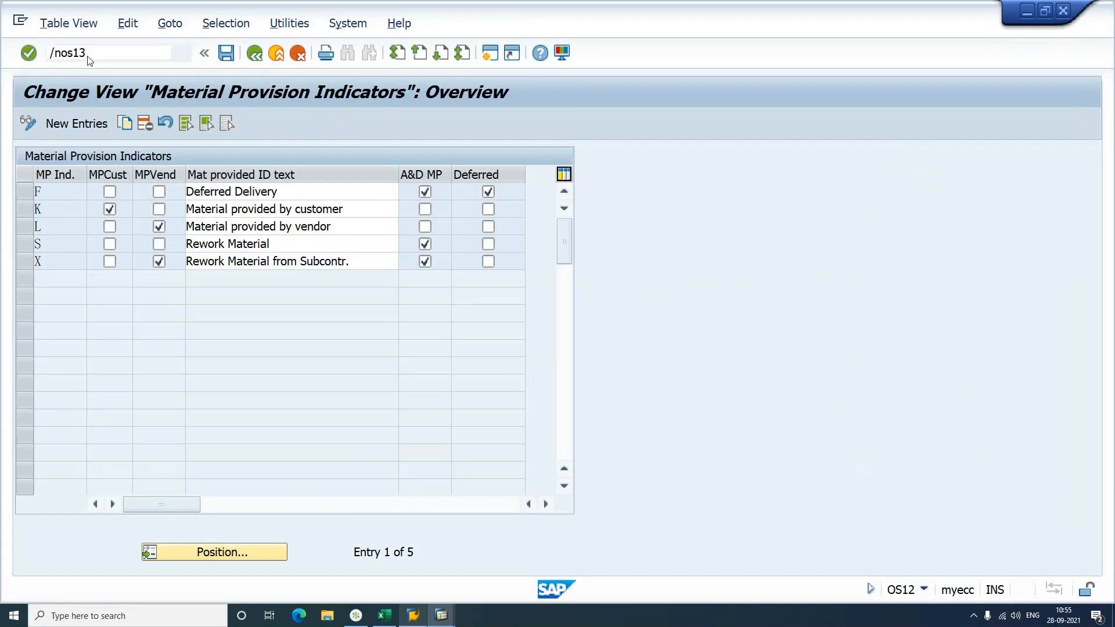
{"action": "key", "text": "Return"}
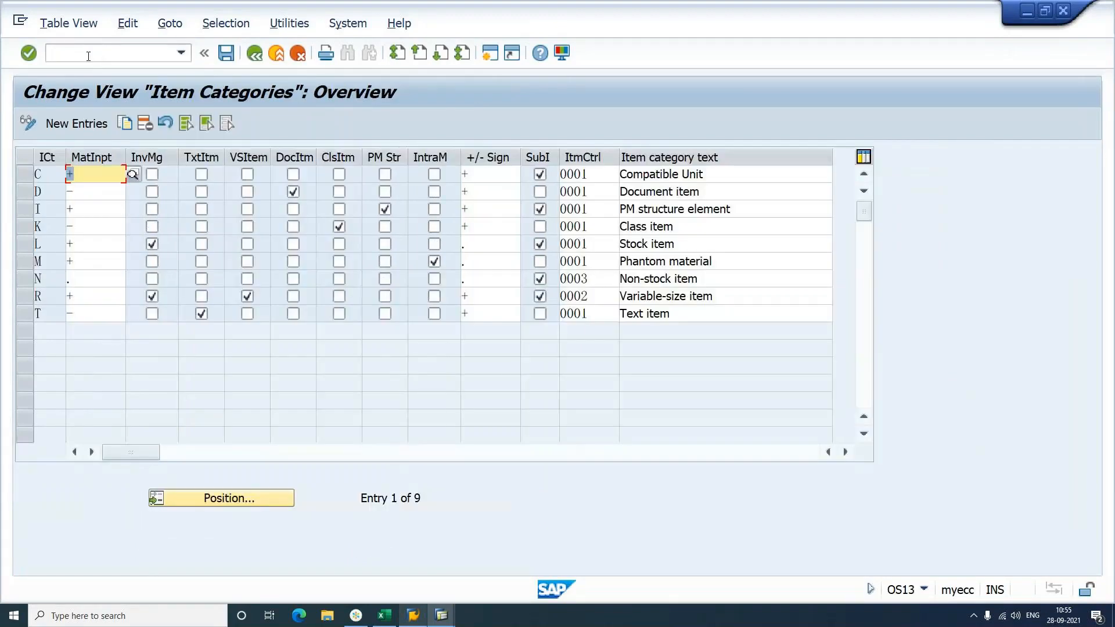
Step: Set row L's material entry to '+' in the Item Categories table
{"action": "left_click", "coordinate": [93, 245]}
{"action": "key", "text": "Tab"}
{"action": "key", "text": "Tab"}
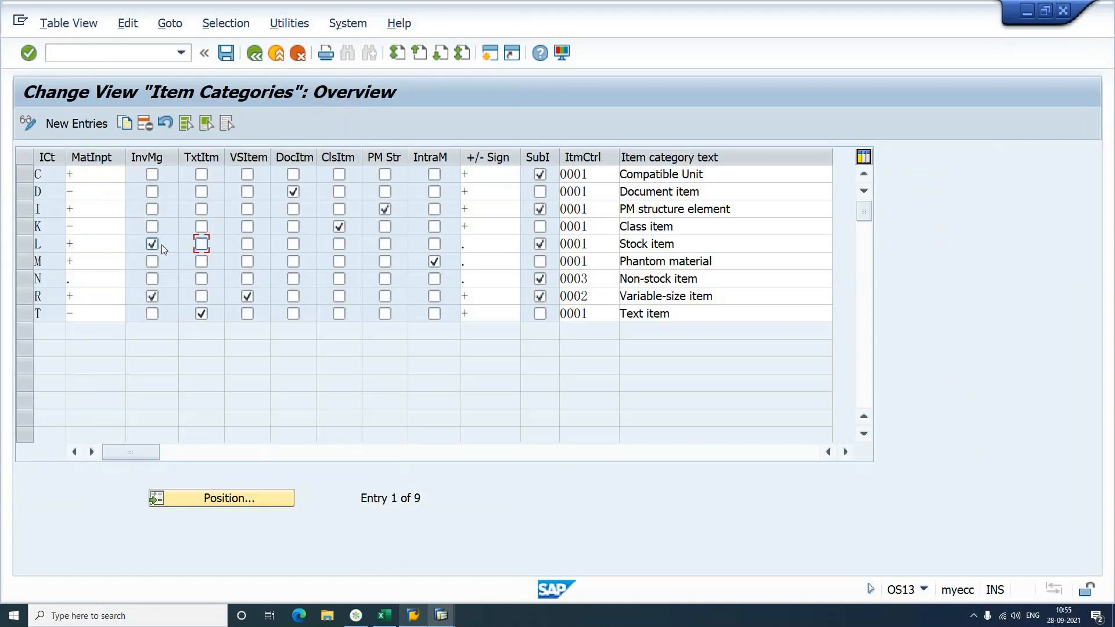
{"action": "key", "text": "alt+Tab"}
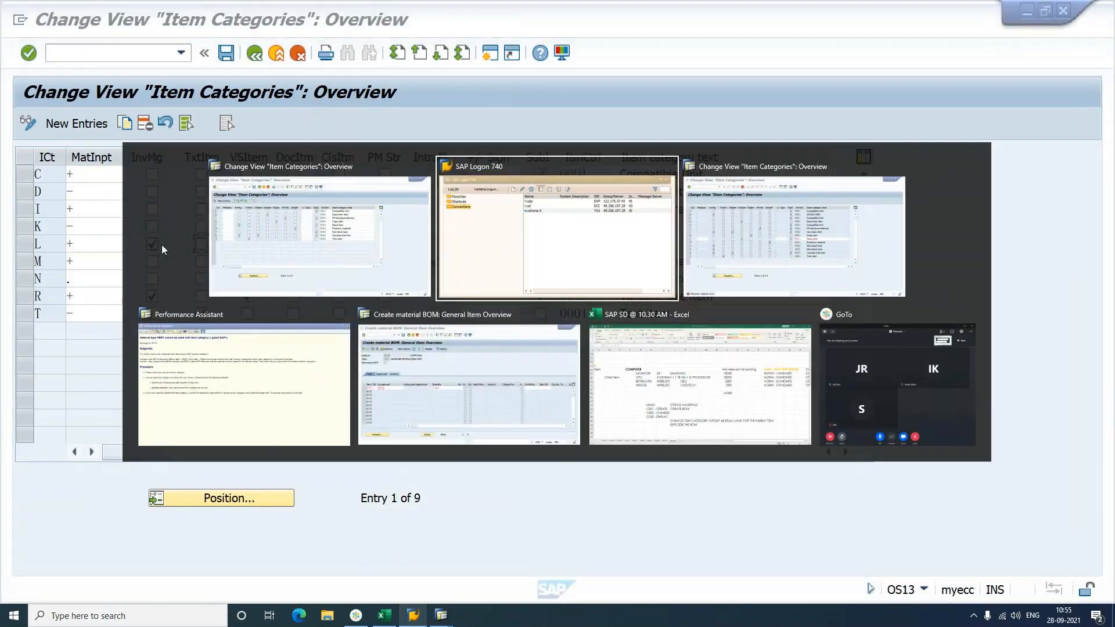
{"action": "key", "text": "alt+Tab"}
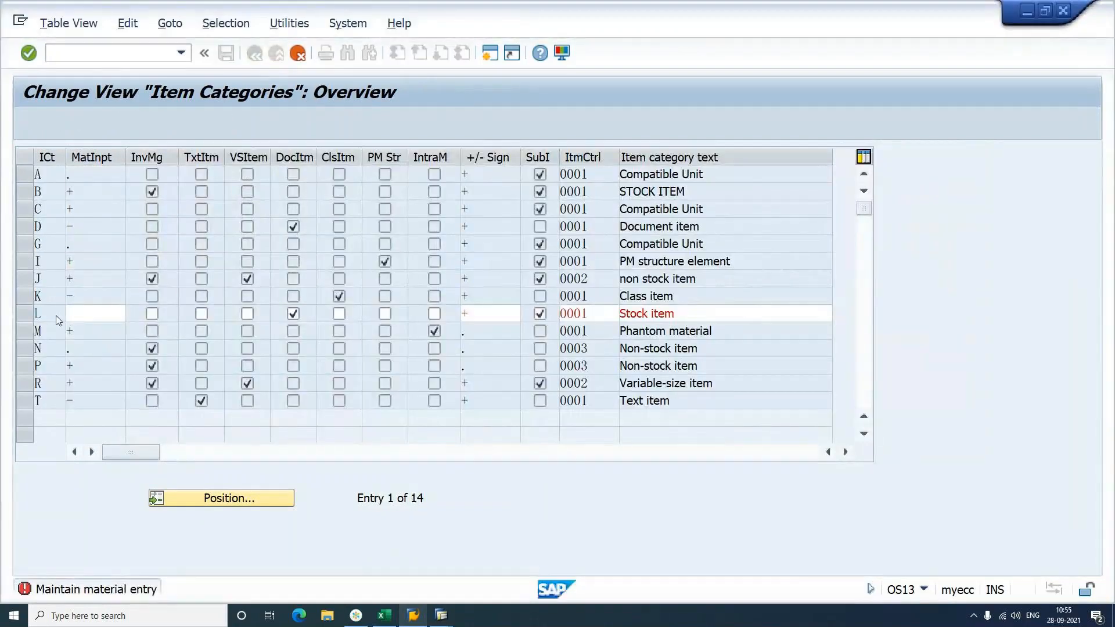
{"action": "left_click", "coordinate": [84, 315]}
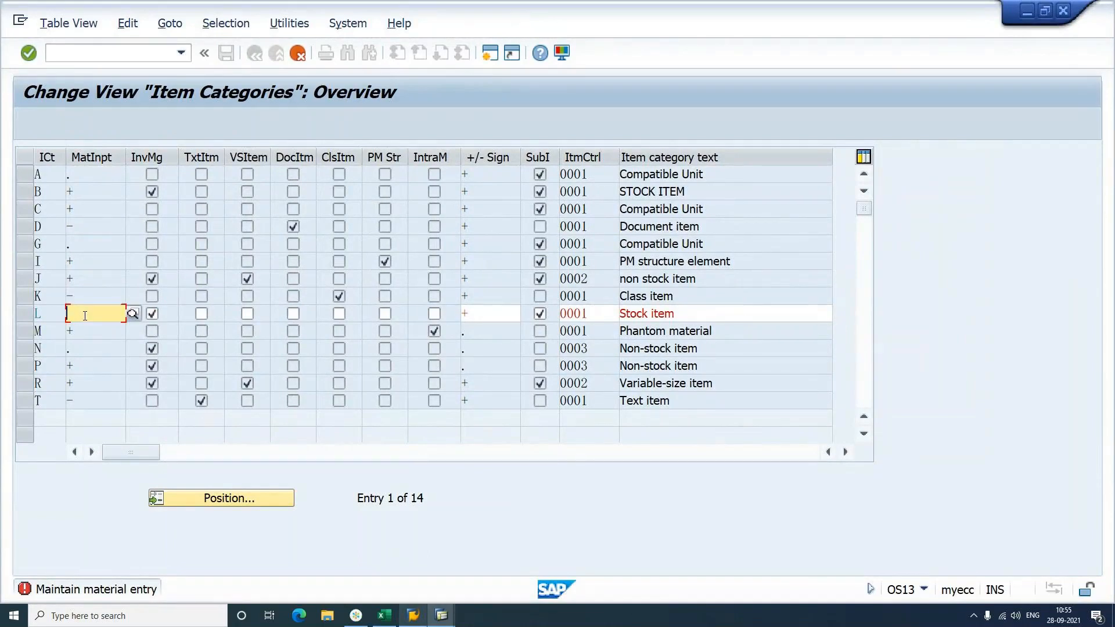
{"action": "type", "text": "+"}
{"action": "key", "text": "F4"}
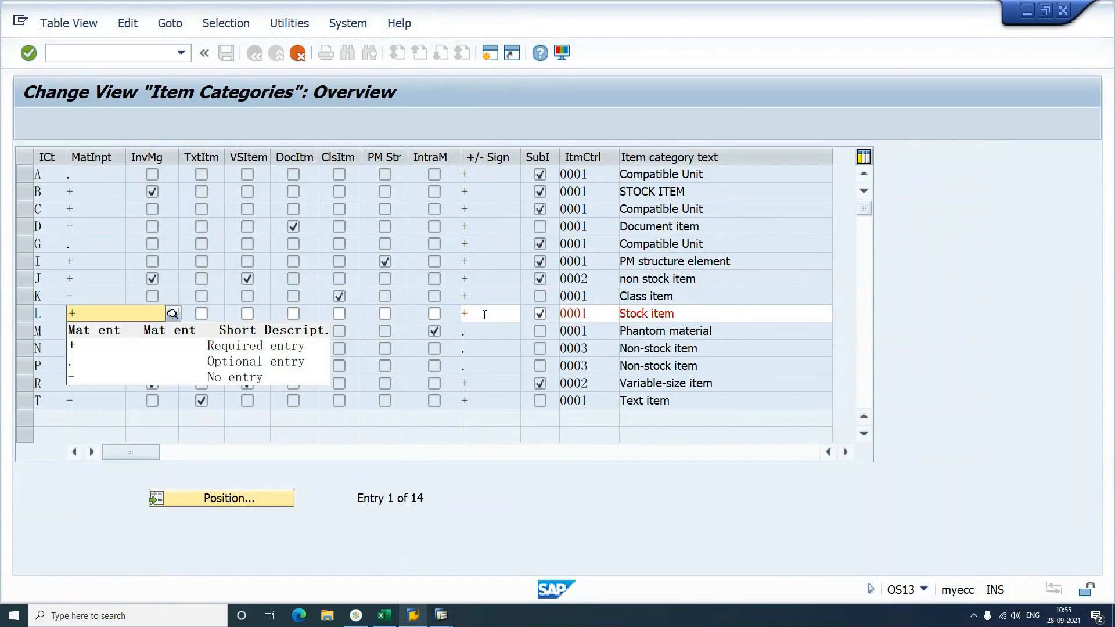
{"action": "left_click", "coordinate": [484, 315]}
Step: Set row L's quantity sign to '.' from the value list and confirm
{"action": "key", "text": "alt+Tab"}
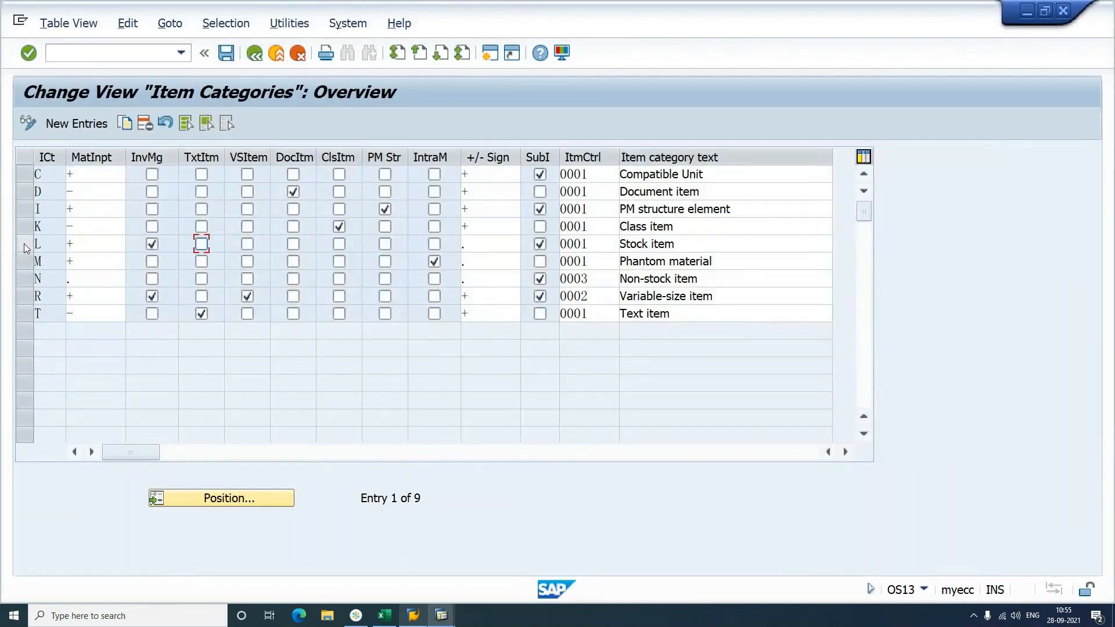
{"action": "left_click", "coordinate": [23, 248]}
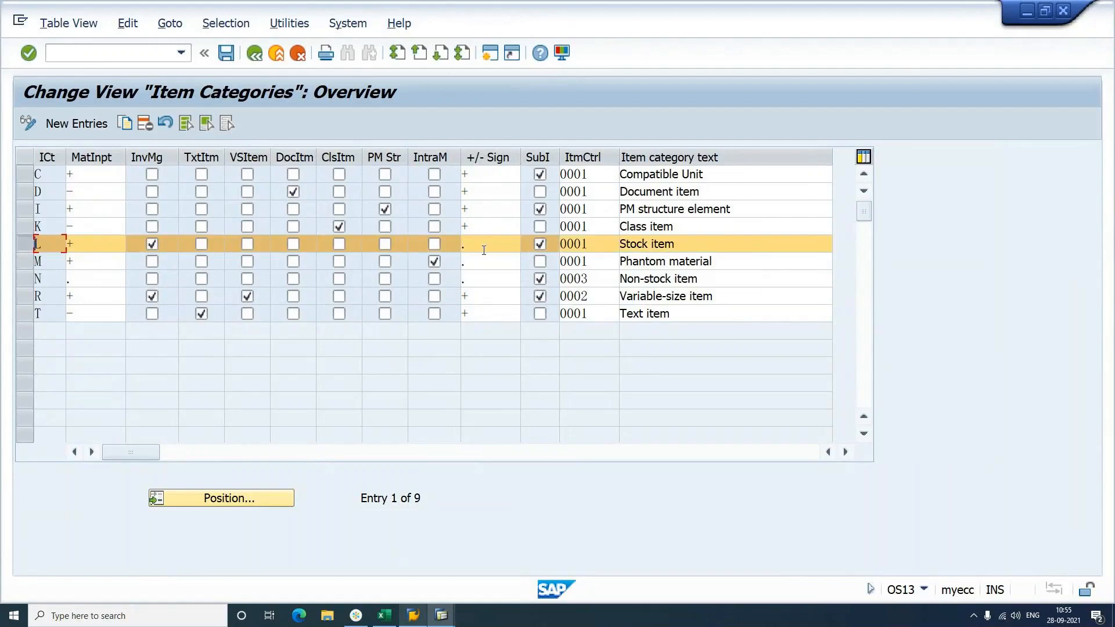
{"action": "key", "text": "alt+Tab"}
{"action": "left_click", "coordinate": [488, 312]}
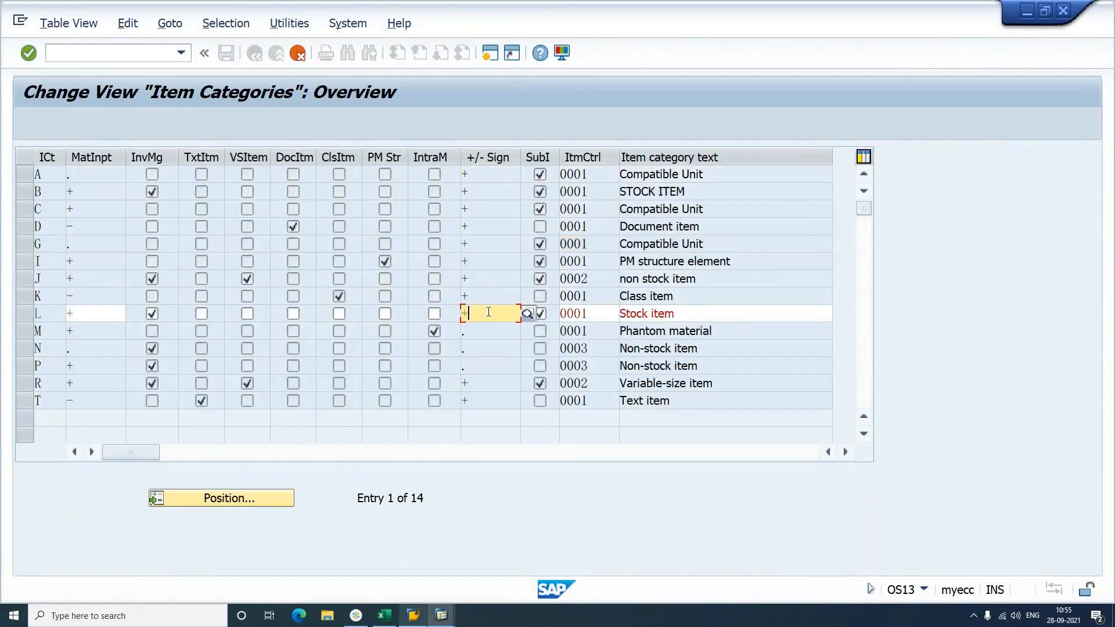
{"action": "left_click", "coordinate": [522, 312]}
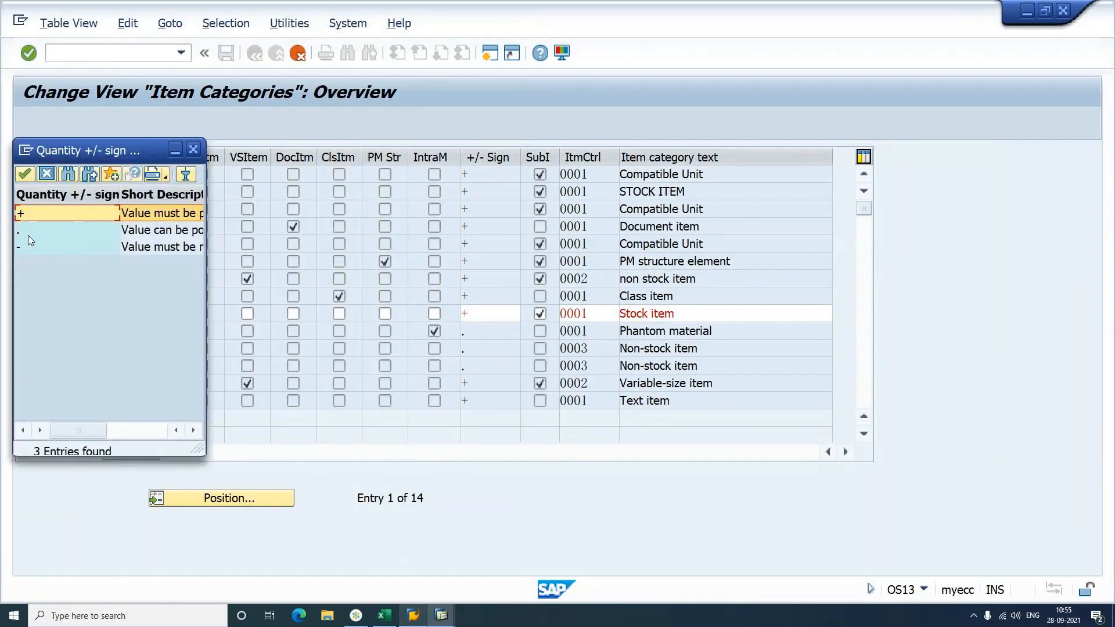
{"action": "double_click", "coordinate": [28, 235]}
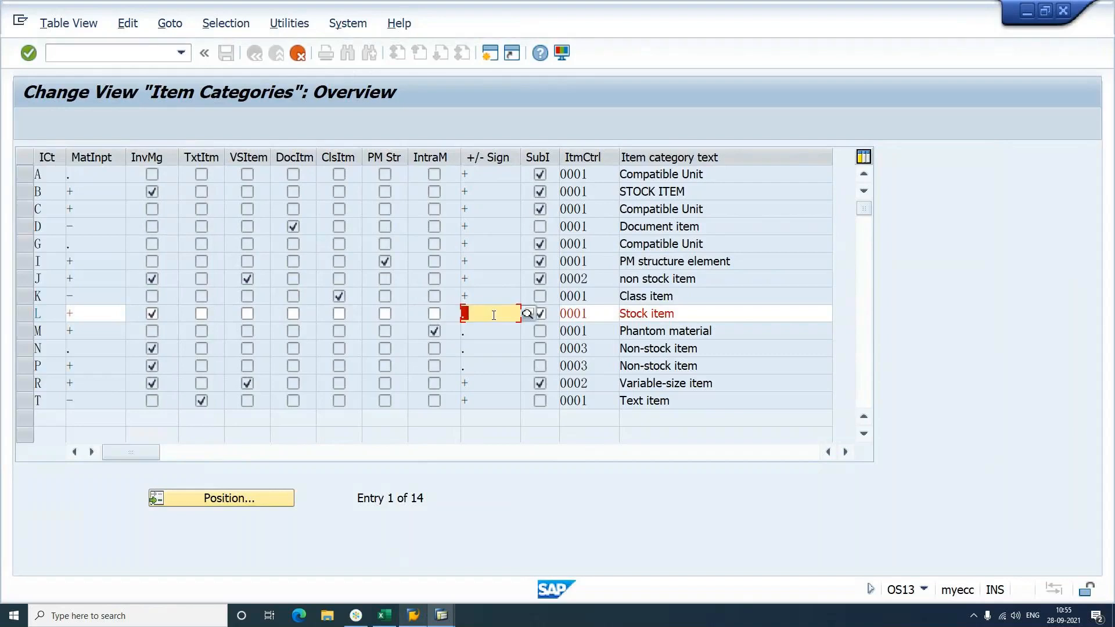
{"action": "key", "text": "Return"}
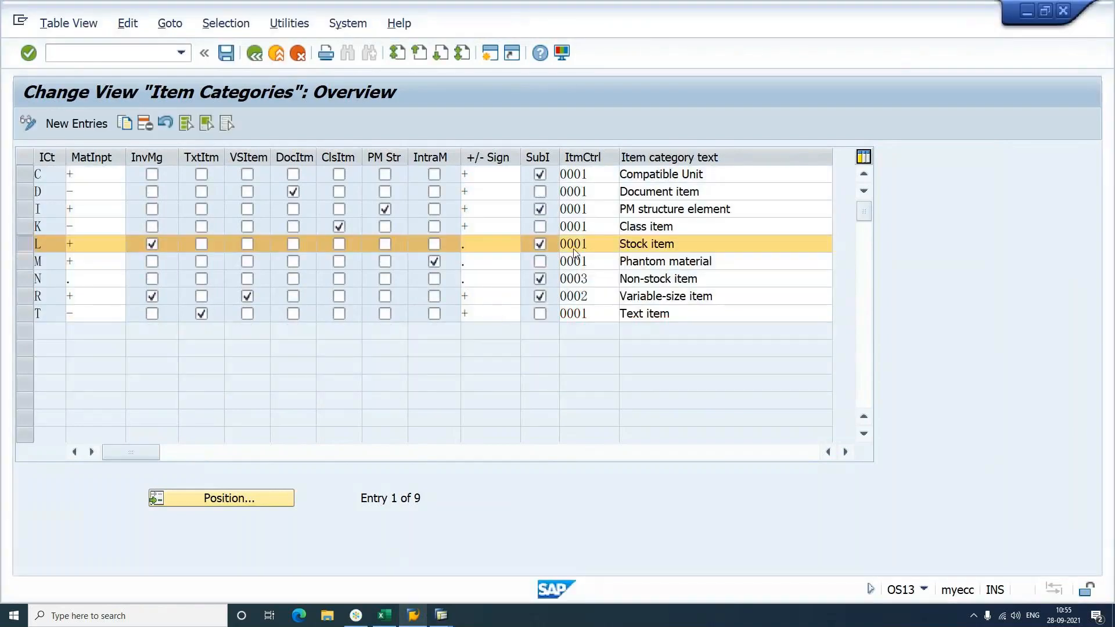
Step: Save the item category changes under the customizing request and return to the IMG
{"action": "key", "text": "alt+Tab"}
{"action": "key", "text": "ctrl+s"}
{"action": "key", "text": "Return"}
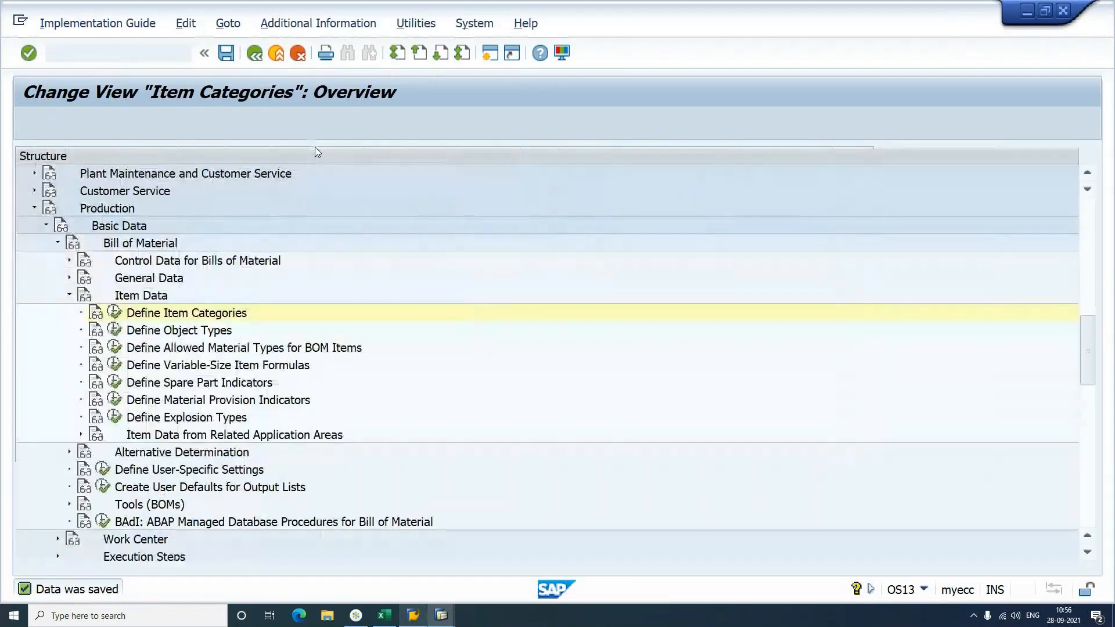
{"action": "left_click", "coordinate": [270, 58]}
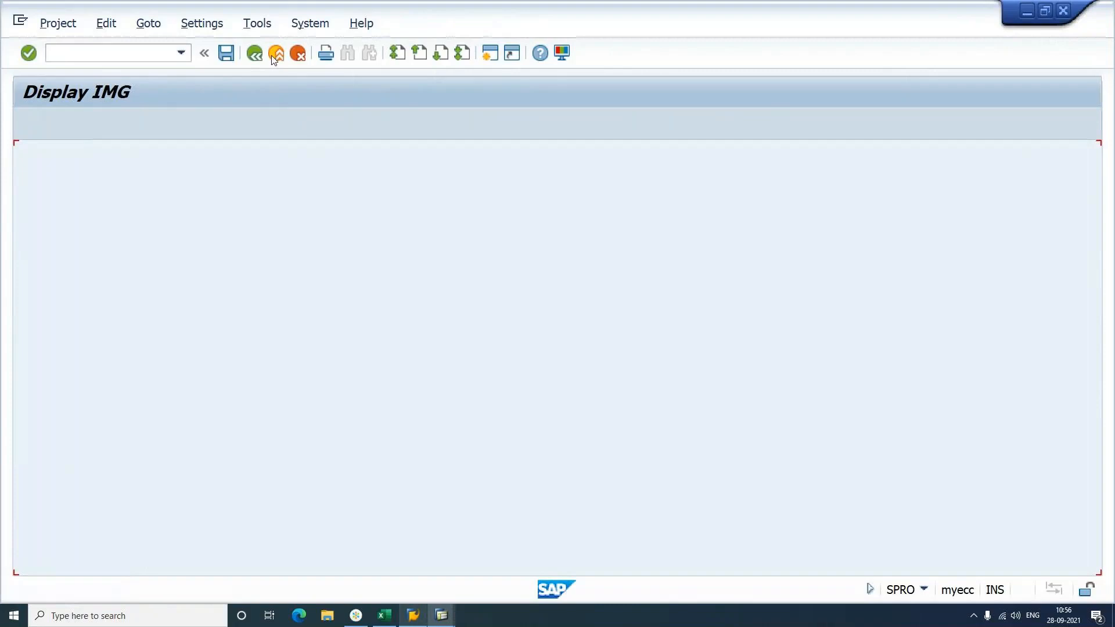
Step: Return to the Create material BOM window and re-check the item against the new settings
{"action": "left_click", "coordinate": [274, 56]}
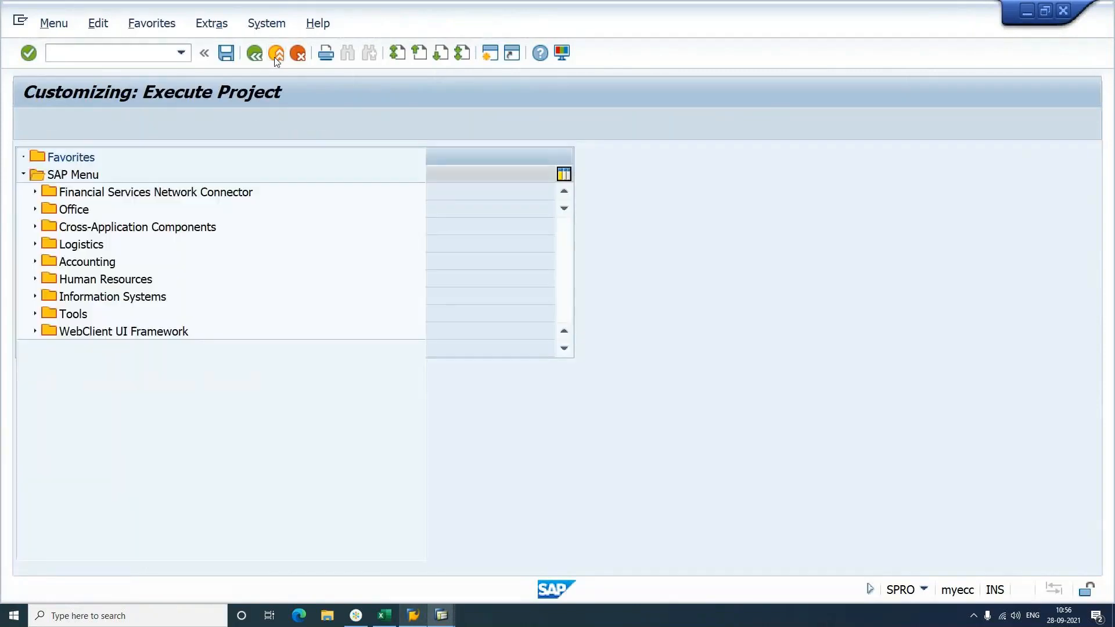
{"action": "left_click", "coordinate": [274, 57]}
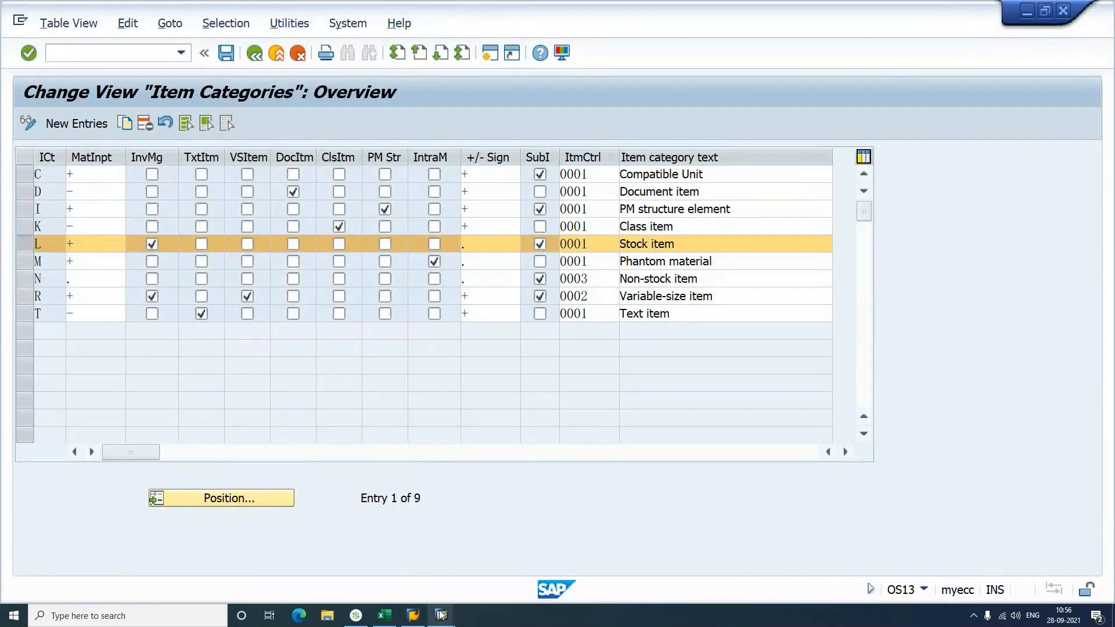
{"action": "mouse_move", "coordinate": [440, 615]}
{"action": "left_click", "coordinate": [316, 560]}
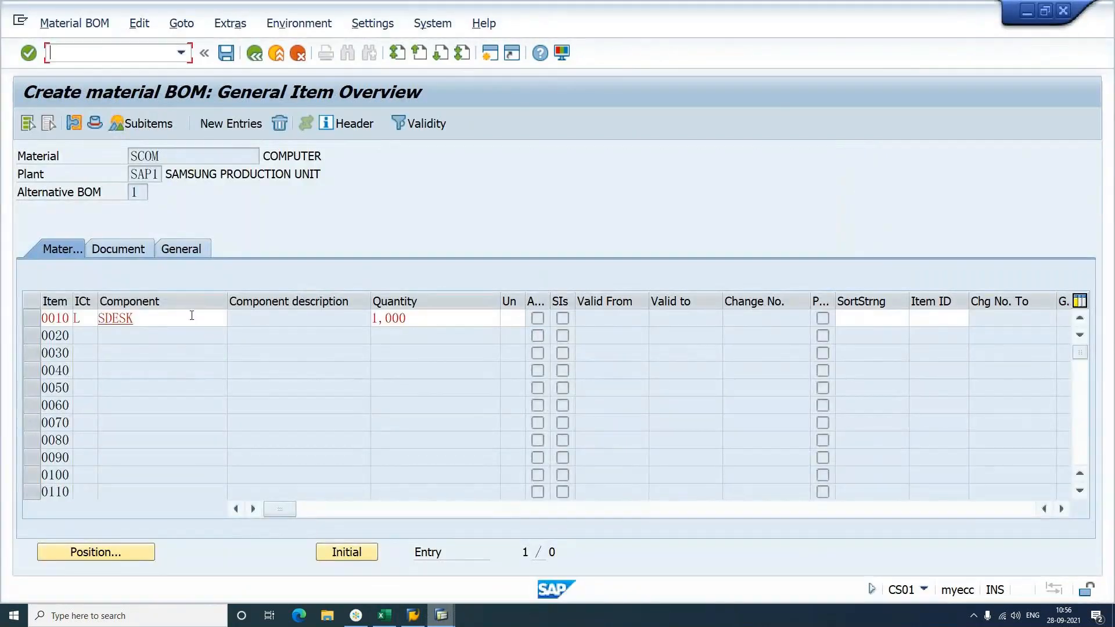
{"action": "key", "text": "Return"}
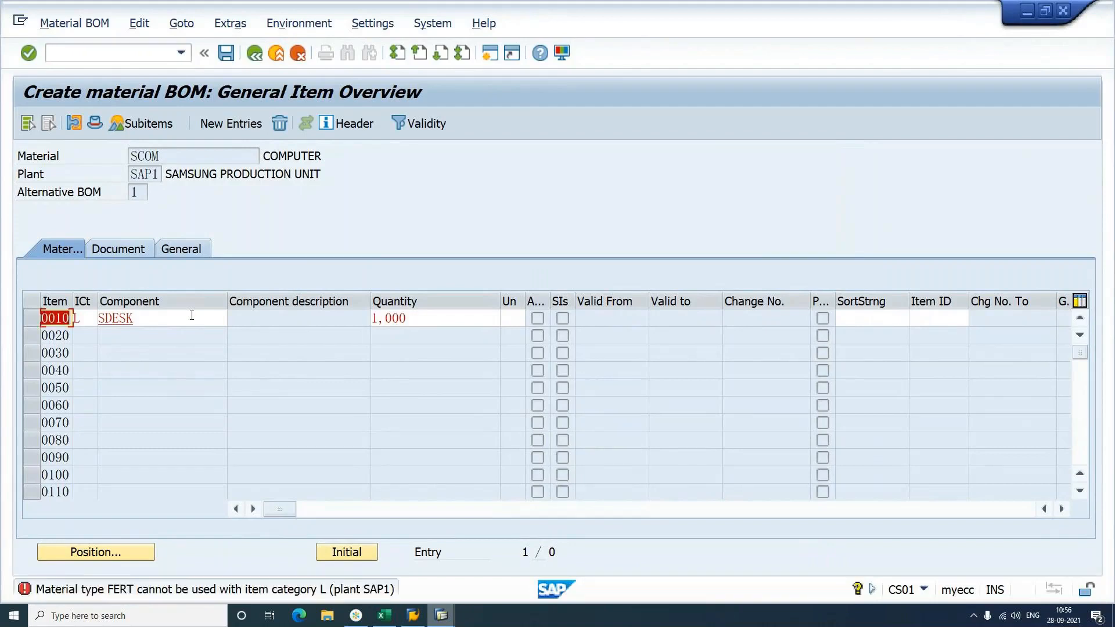
Step: Restart CS01 with Valid From 28.09.2021 and proceed to the item overview
{"action": "left_click", "coordinate": [62, 53]}
{"action": "type", "text": "/ncs01"}
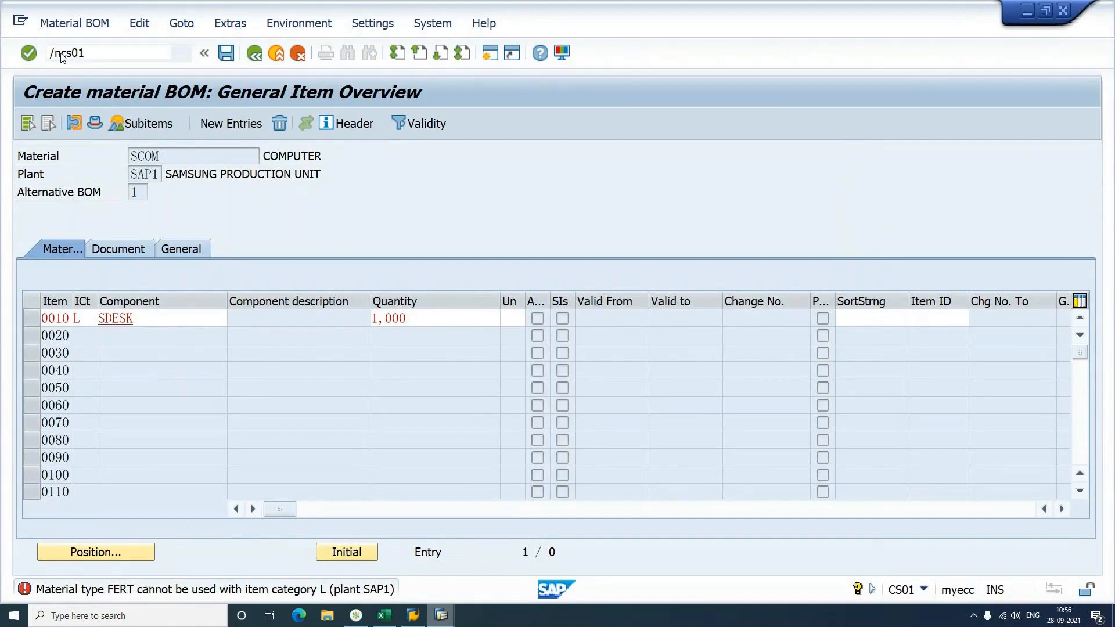
{"action": "key", "text": "Return"}
{"action": "key", "text": "Tab"}
{"action": "key", "text": "Tab"}
{"action": "key", "text": "Tab"}
{"action": "key", "text": "Tab"}
{"action": "key", "text": "Tab"}
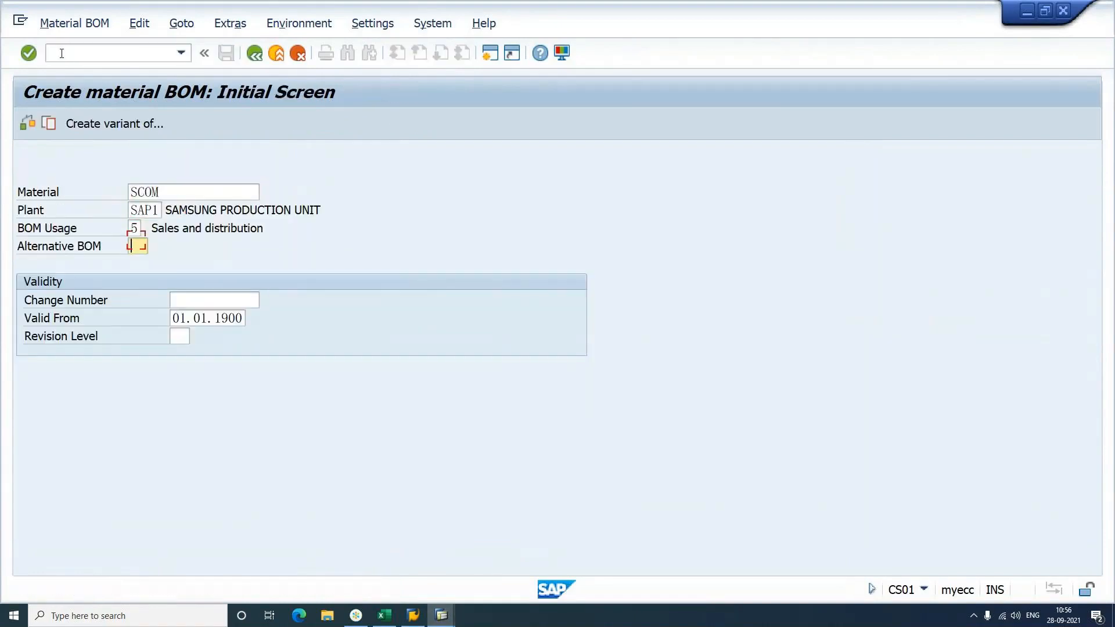
{"action": "type", "text": "2"}
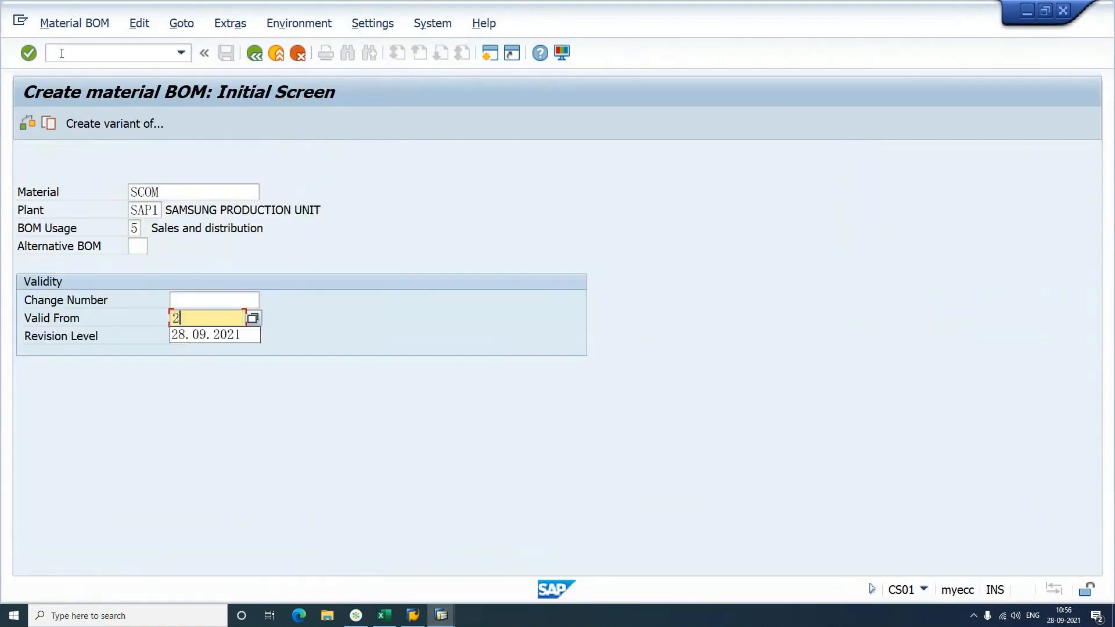
{"action": "type", "text": "8.09.2021"}
{"action": "key", "text": "Return"}
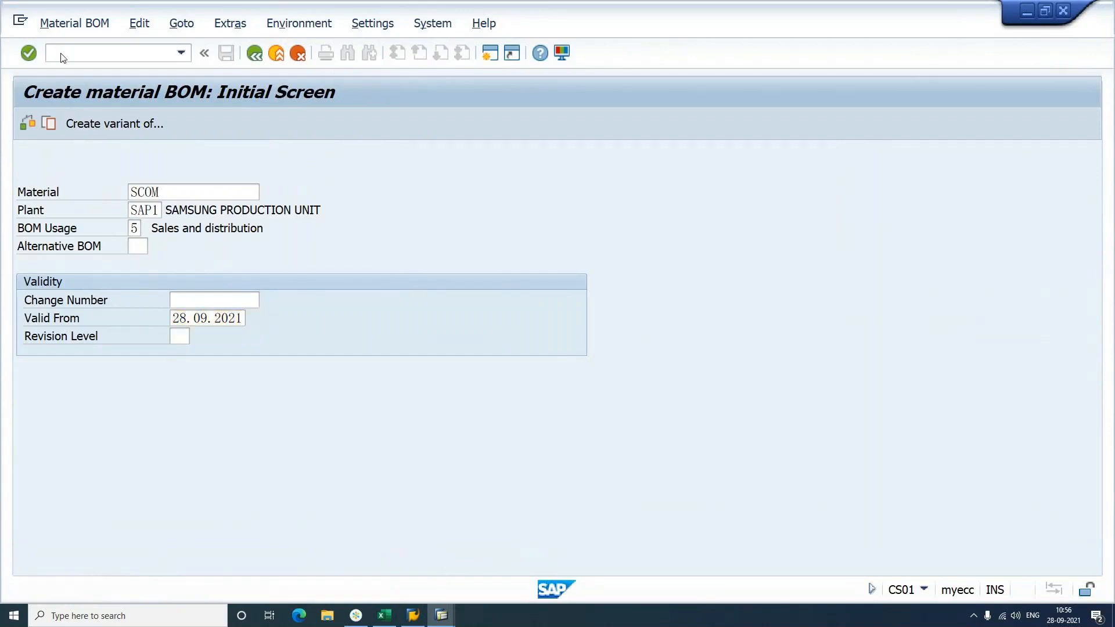
{"action": "key", "text": "Return"}
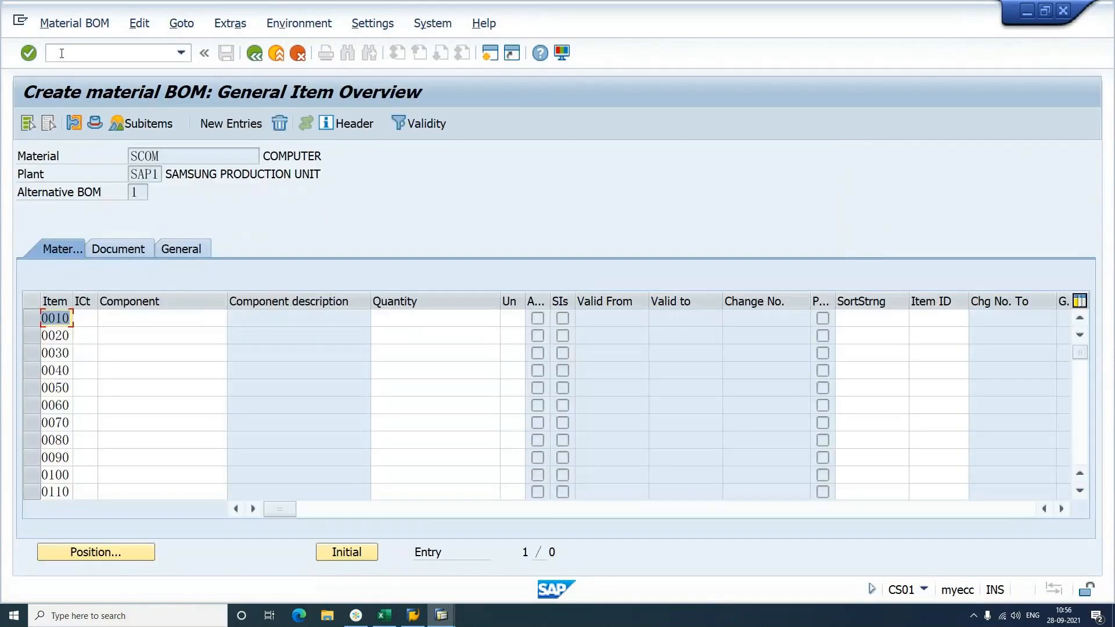
Step: Enter BOM item 0010 as category L, component SDESK, quantity 1
{"action": "key", "text": "Tab"}
{"action": "type", "text": "l"}
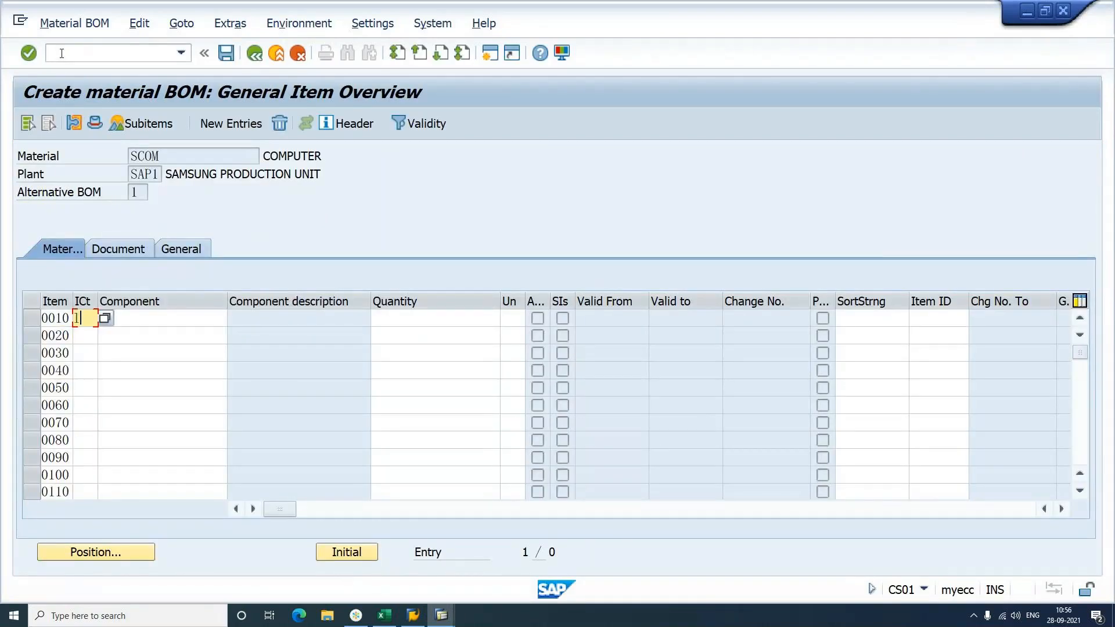
{"action": "key", "text": "Tab"}
{"action": "type", "text": "sdesk"}
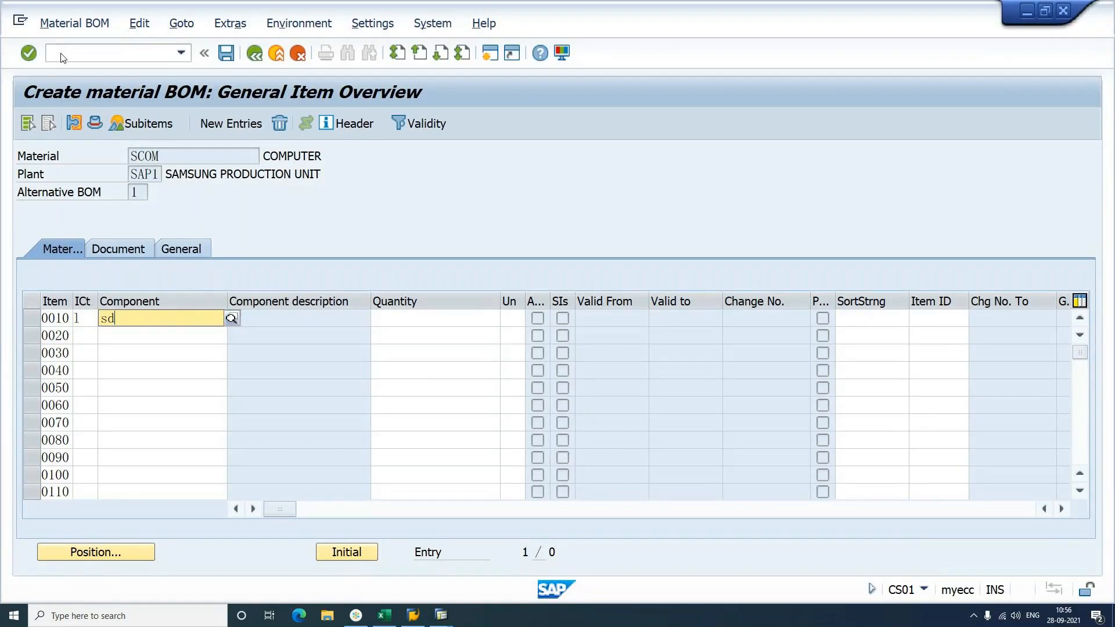
{"action": "key", "text": "Tab"}
{"action": "type", "text": "1"}
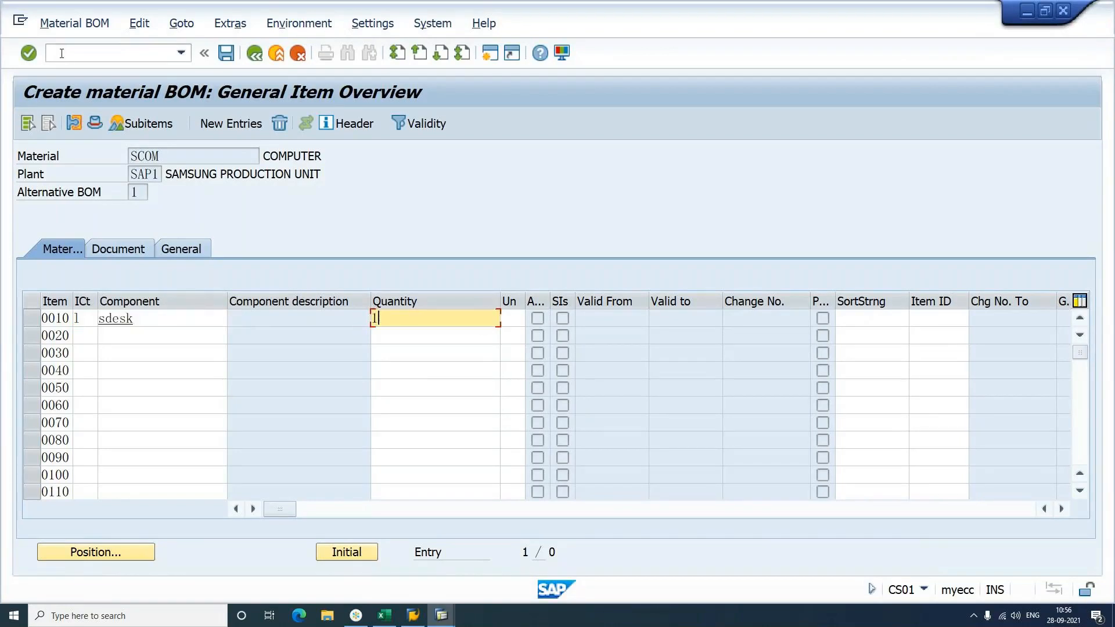
{"action": "key", "text": "Return"}
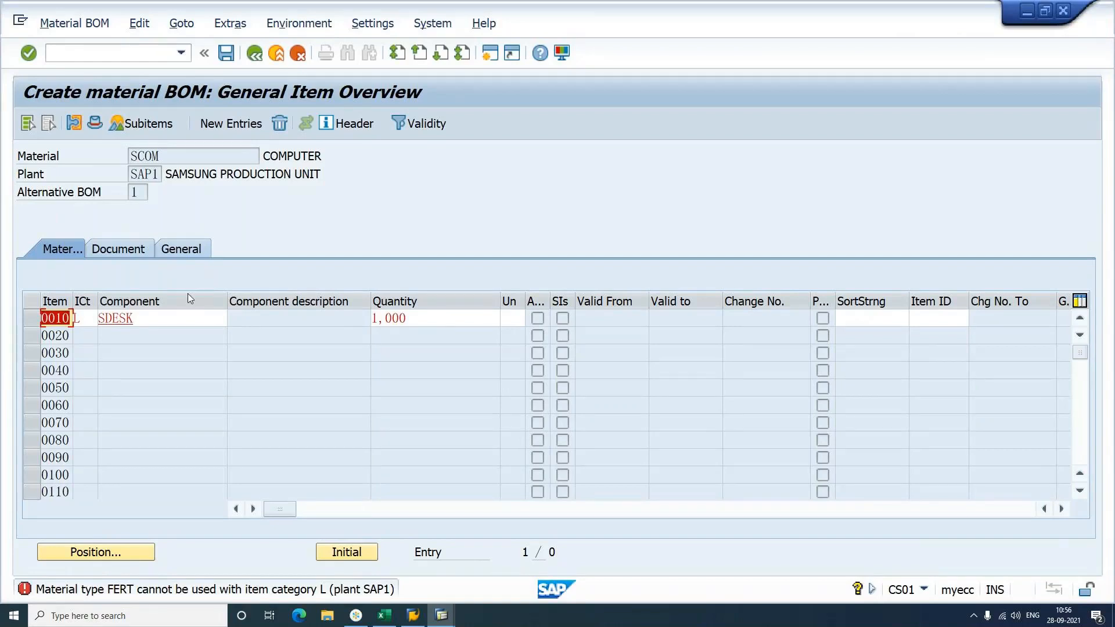
{"action": "double_click", "coordinate": [361, 591]}
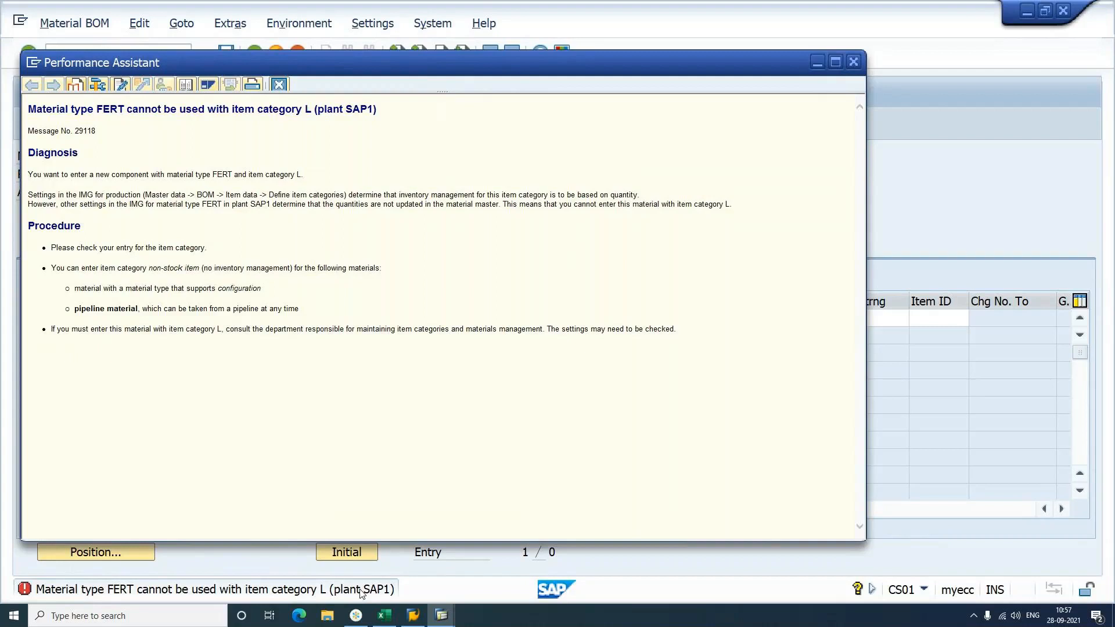
{"action": "left_click", "coordinate": [855, 63]}
{"action": "left_click", "coordinate": [82, 54]}
{"action": "type", "text": "/noms2"}
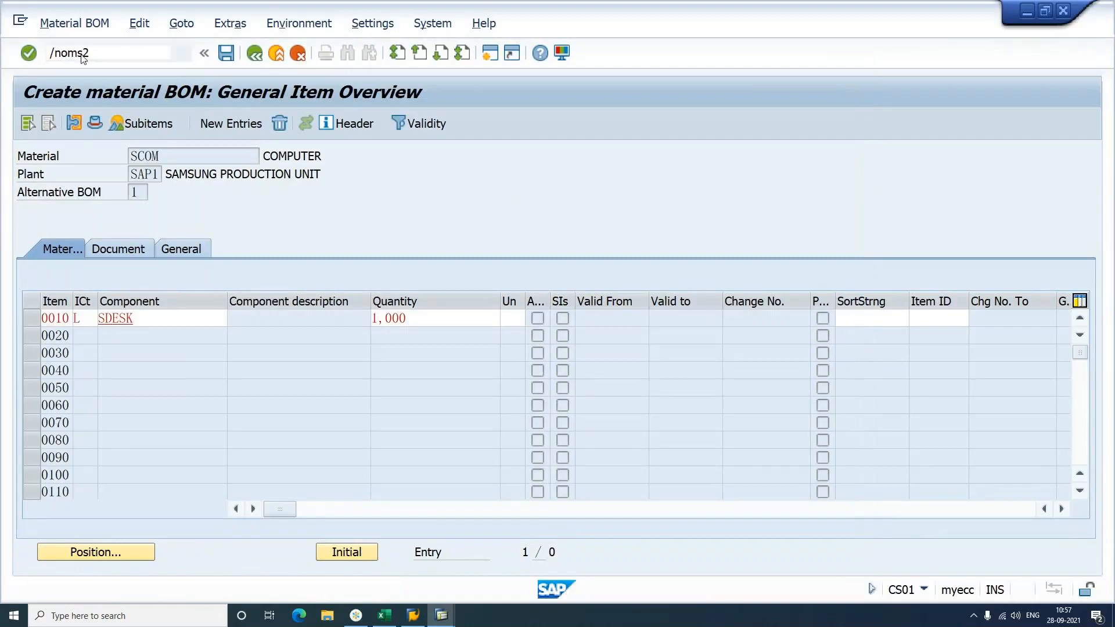
Step: Run OMS2, position the material types on FERT, and open its Quantity/value updating
{"action": "key", "text": "Return"}
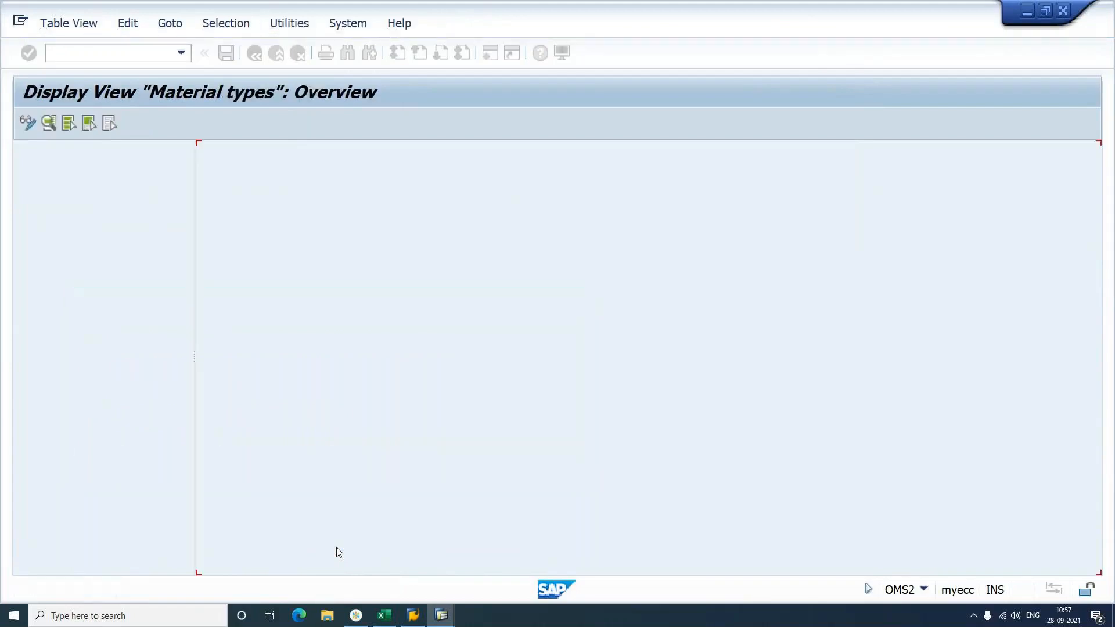
{"action": "left_click", "coordinate": [391, 426]}
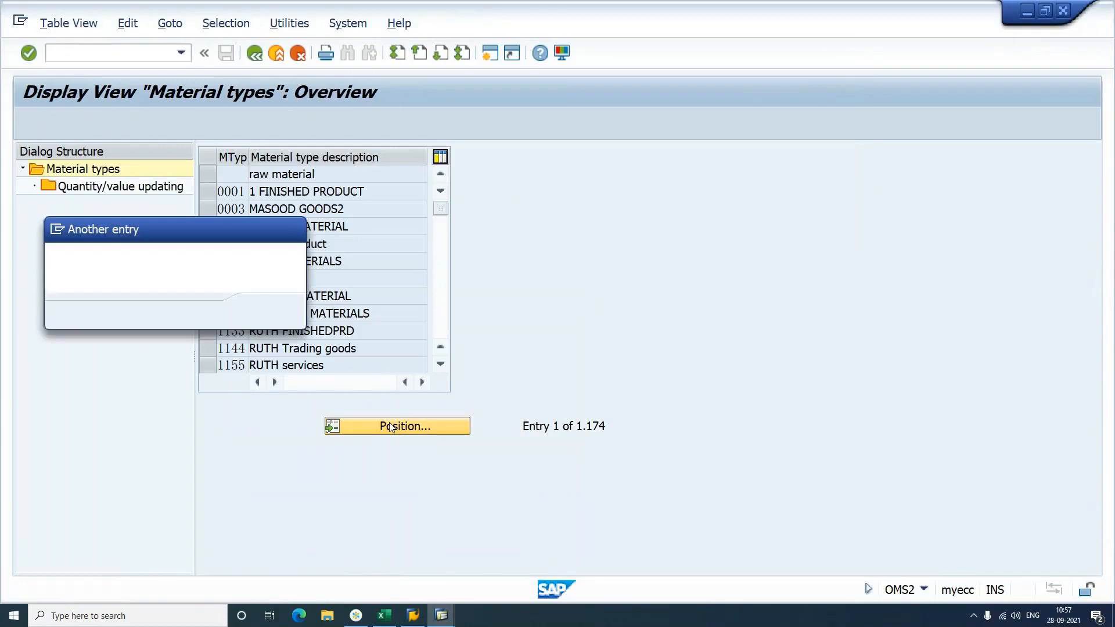
{"action": "type", "text": "fert"}
{"action": "key", "text": "Return"}
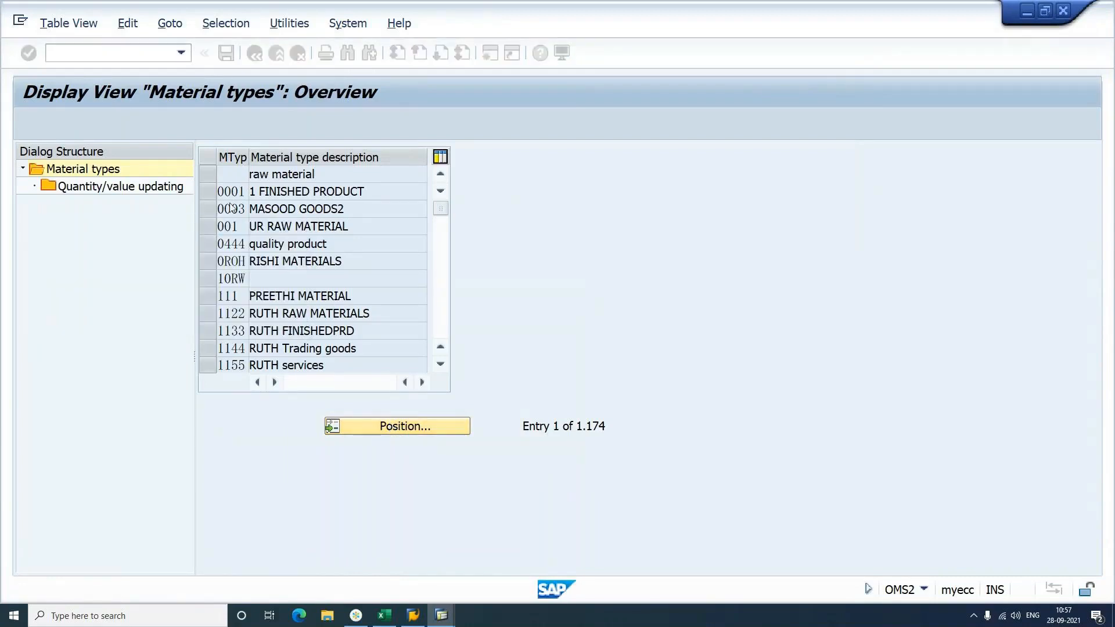
{"action": "left_click", "coordinate": [213, 173]}
{"action": "double_click", "coordinate": [183, 189]}
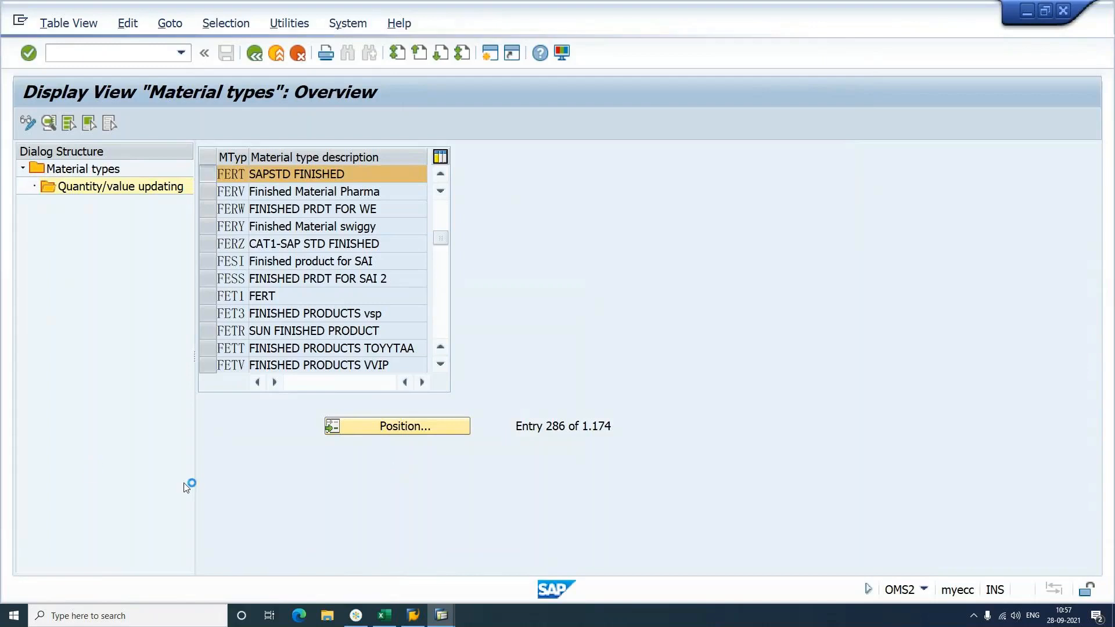
{"action": "mouse_move", "coordinate": [441, 615]}
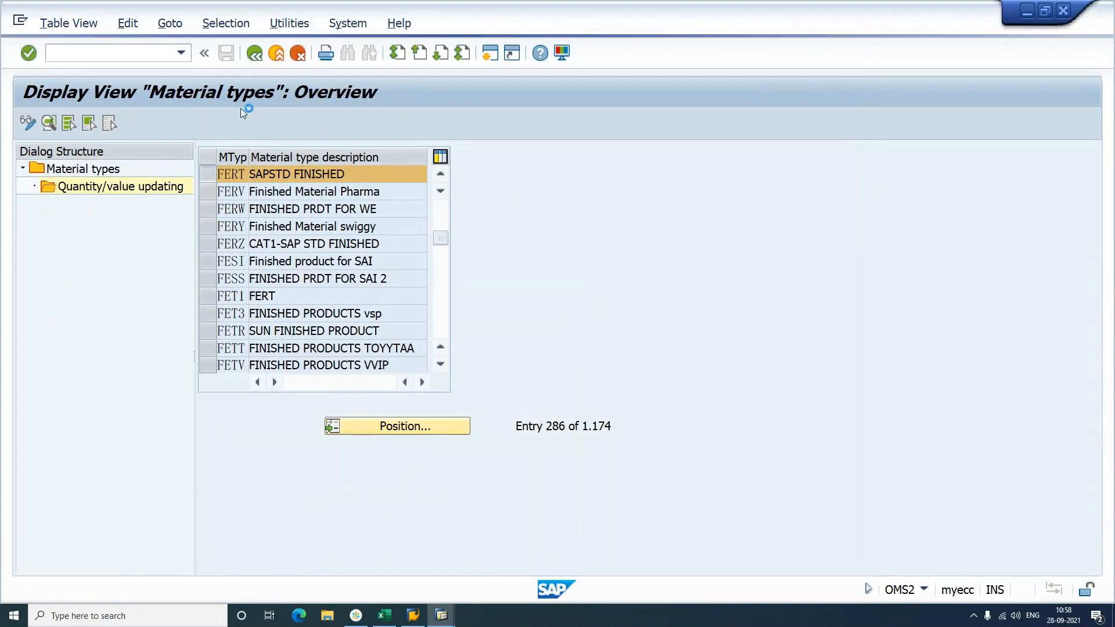
Step: Run SM12 with Client and User Name cleared to list all lock entries
{"action": "left_click", "coordinate": [441, 615]}
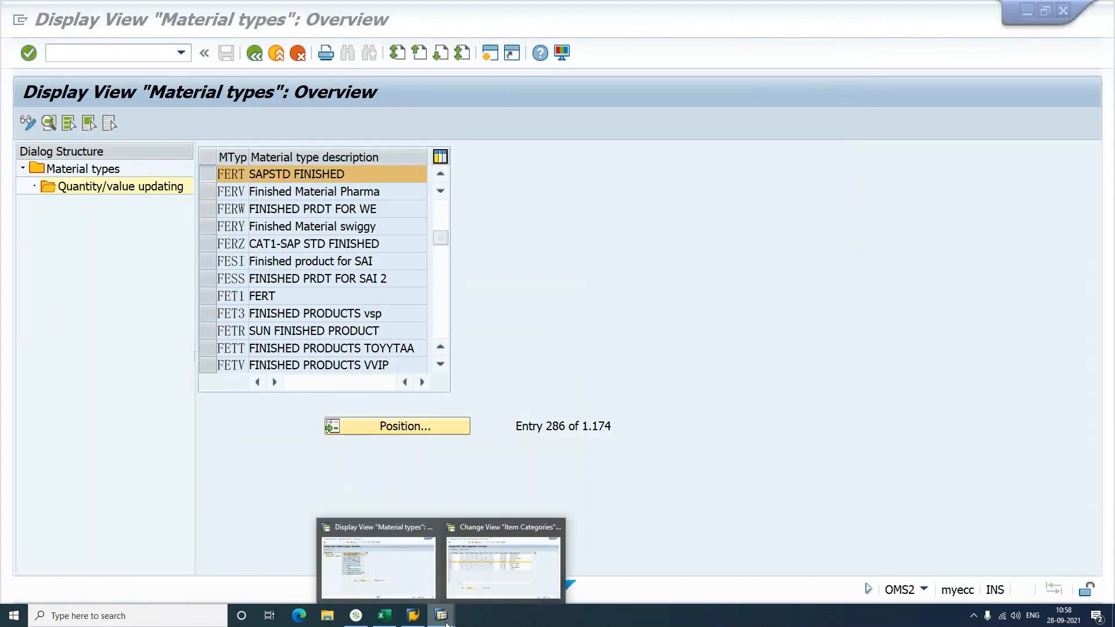
{"action": "left_click", "coordinate": [494, 551]}
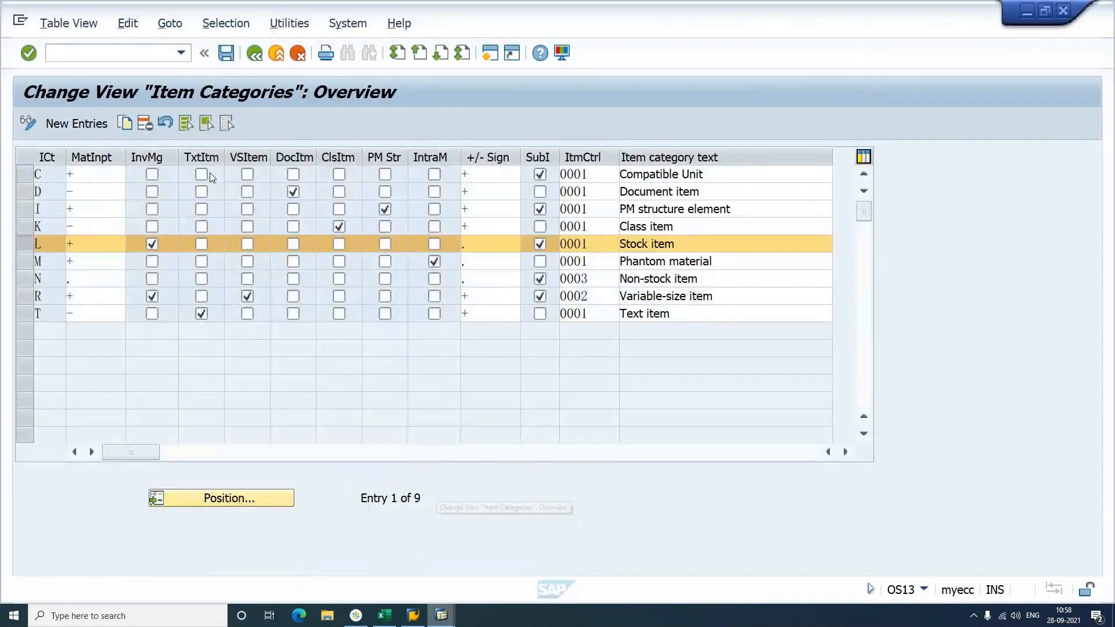
{"action": "left_click", "coordinate": [131, 55]}
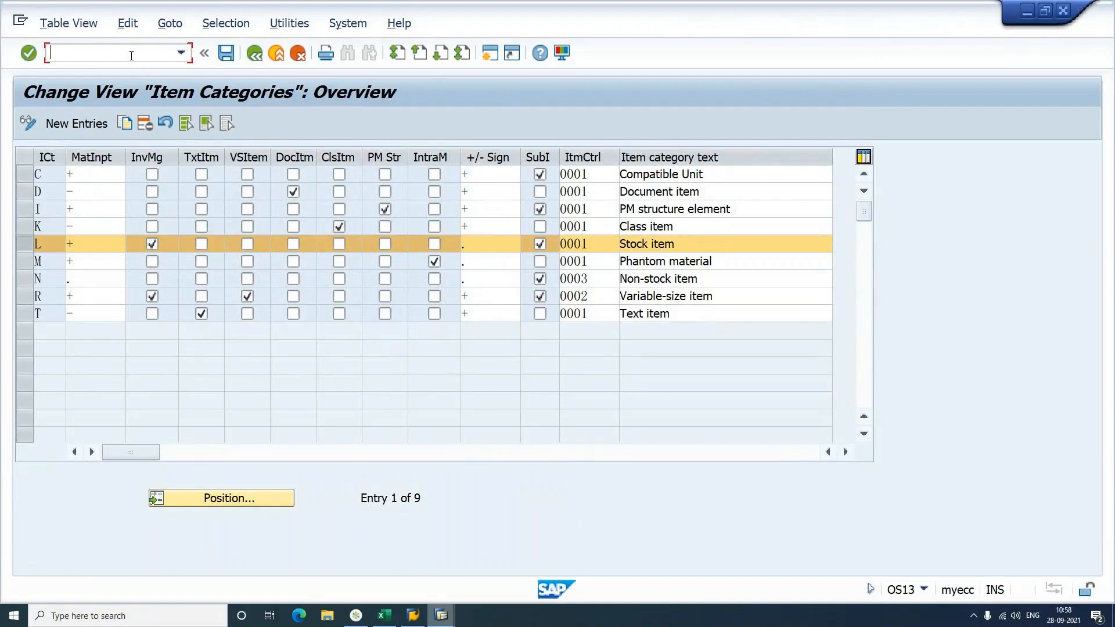
{"action": "type", "text": "/nsm12"}
{"action": "key", "text": "Return"}
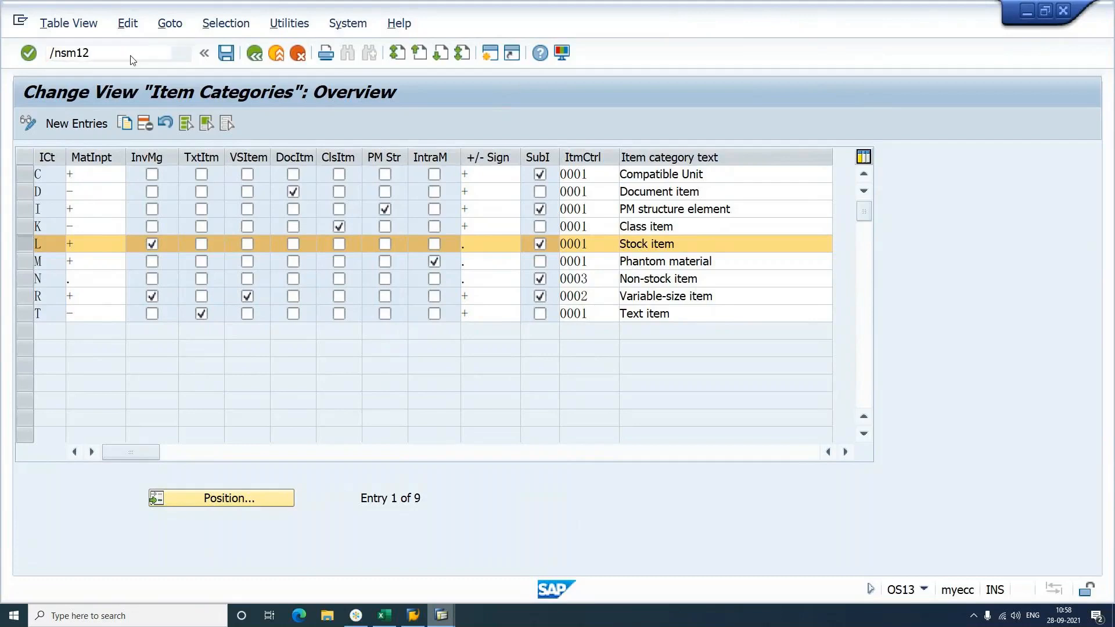
{"action": "key", "text": "Tab"}
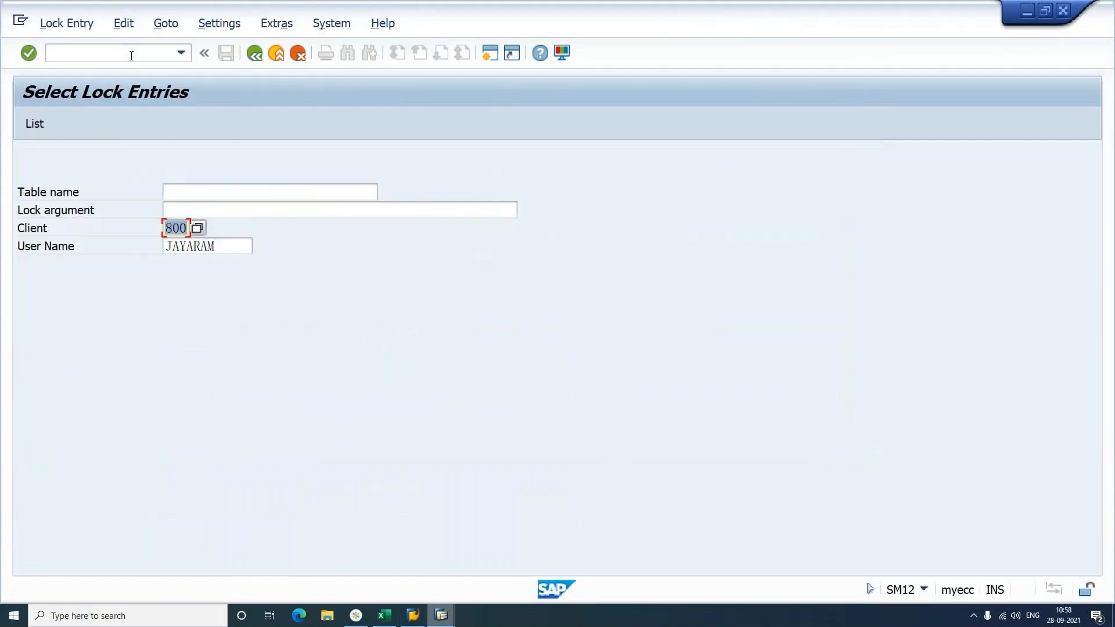
{"action": "key", "text": "Delete"}
{"action": "key", "text": "Tab"}
{"action": "key", "text": "Delete"}
{"action": "key", "text": "Return"}
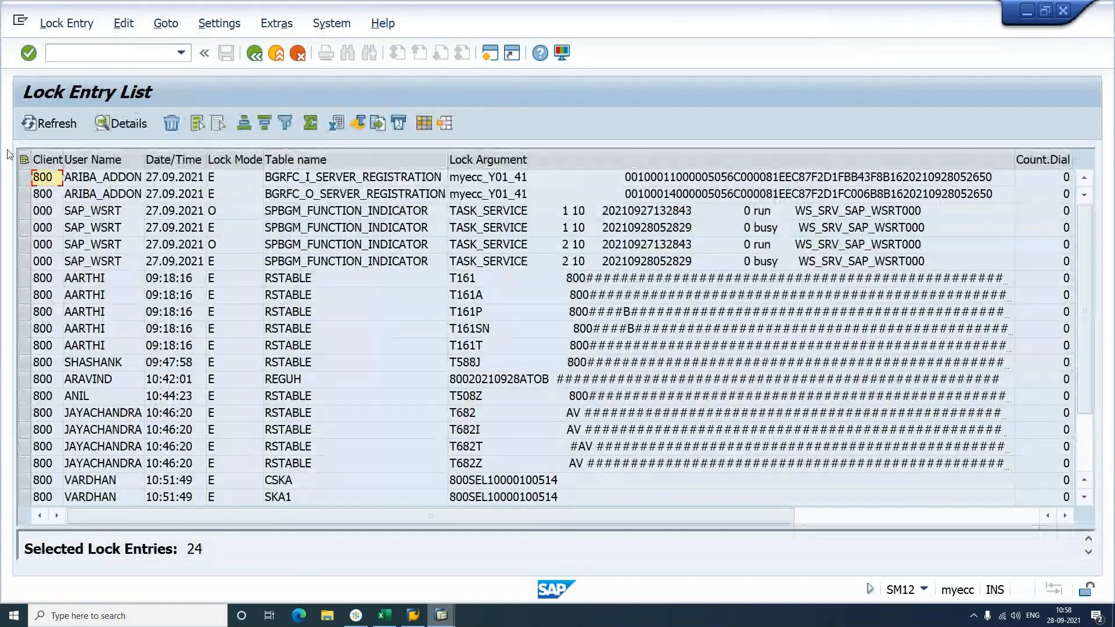
Step: Delete all lock entries, including the two remaining, then return to Material types
{"action": "left_click", "coordinate": [24, 159]}
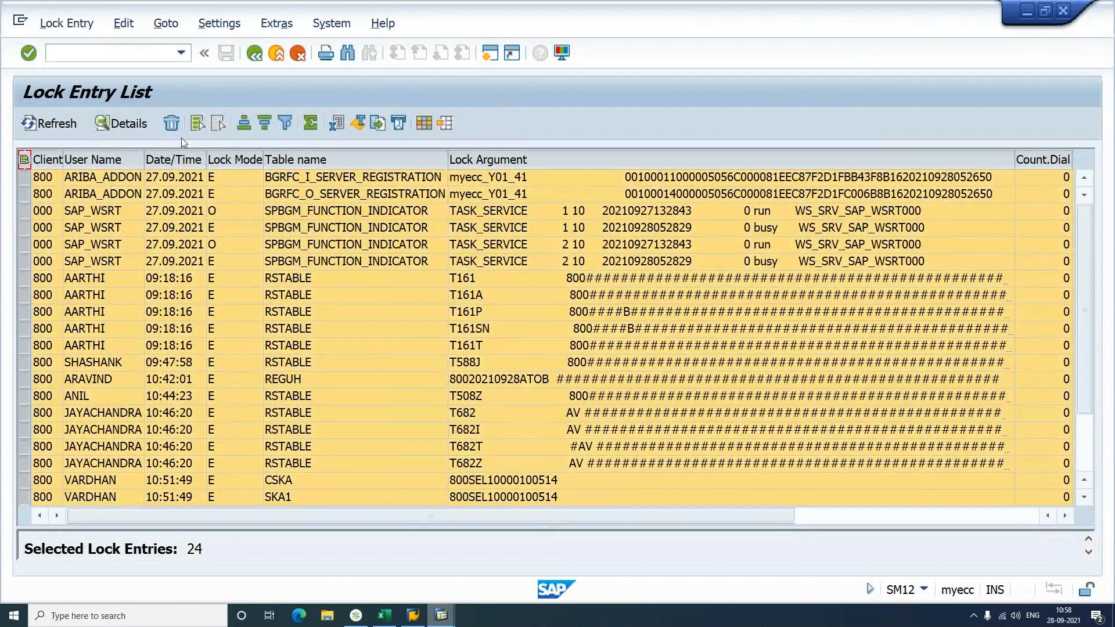
{"action": "left_click", "coordinate": [173, 124]}
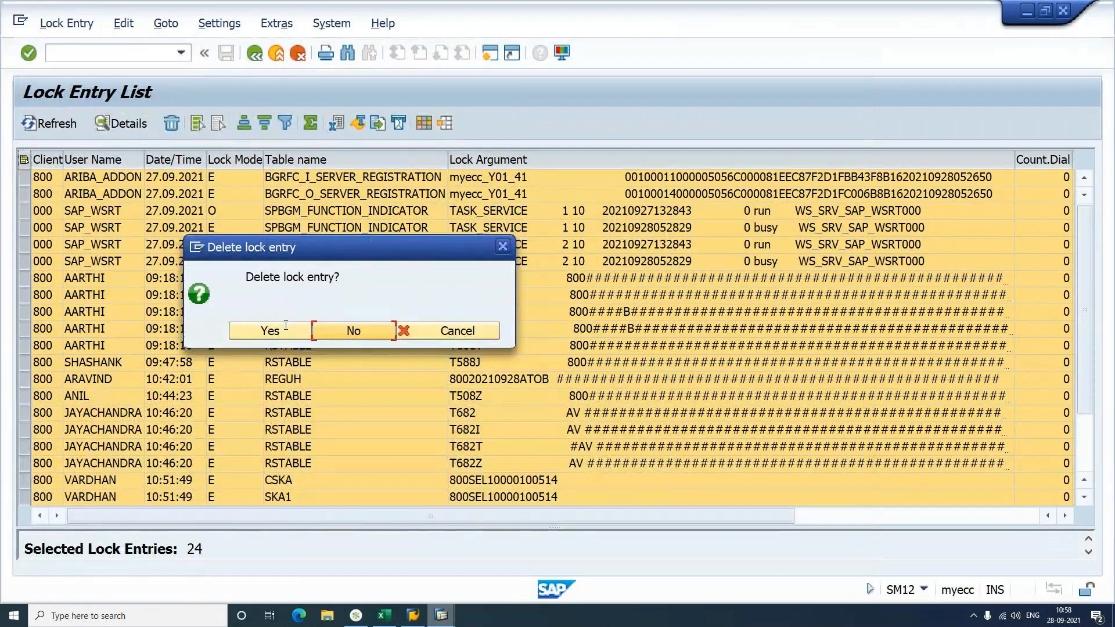
{"action": "left_click", "coordinate": [270, 330]}
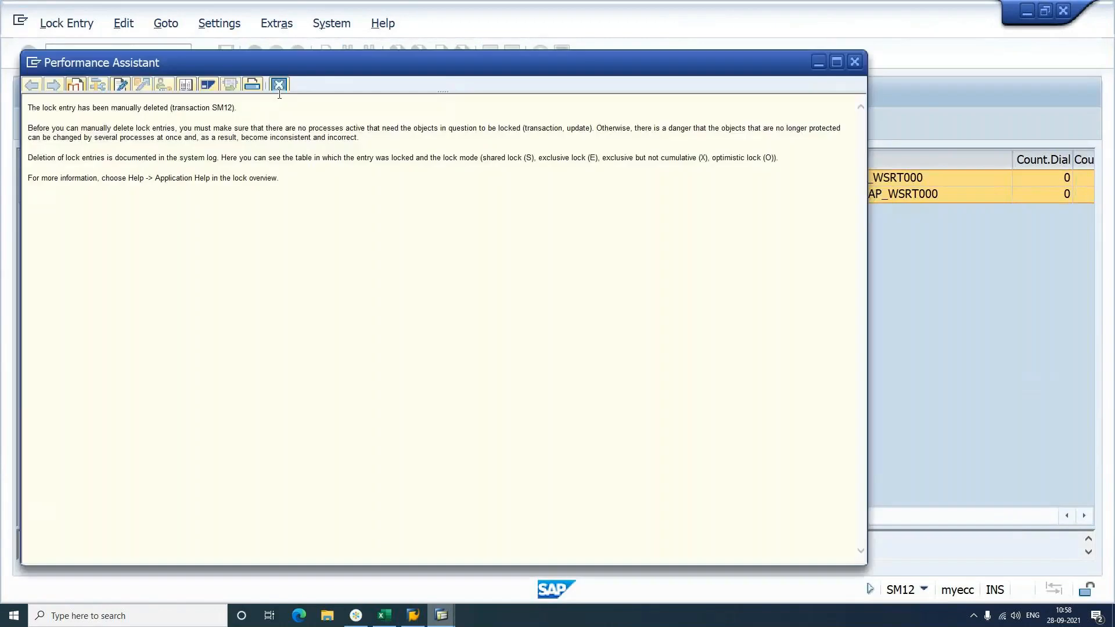
{"action": "left_click", "coordinate": [279, 91]}
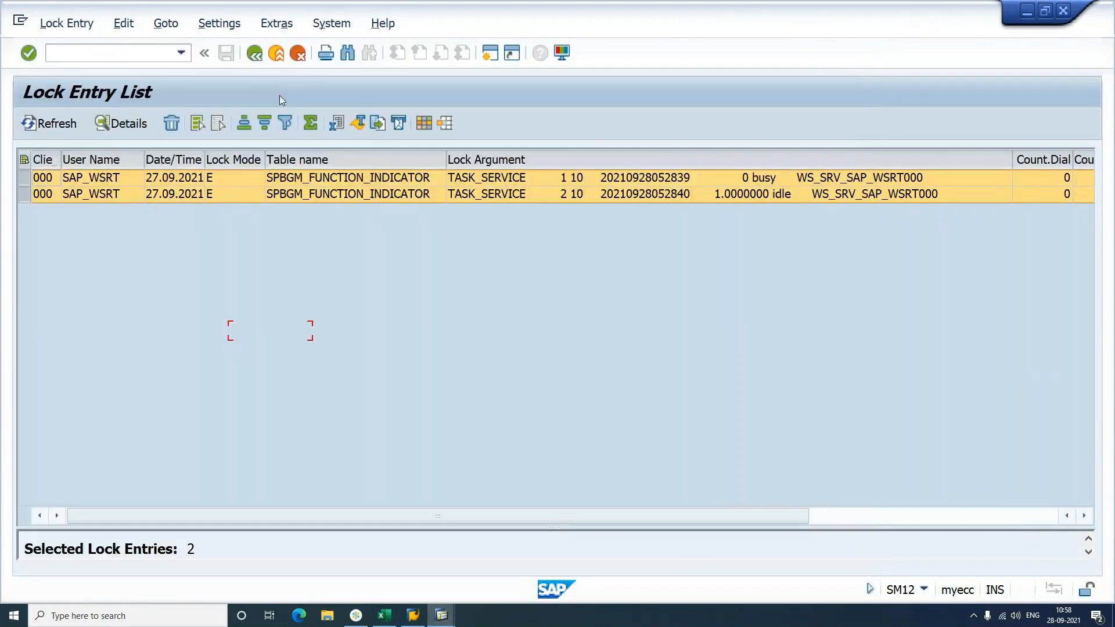
{"action": "left_click", "coordinate": [172, 122]}
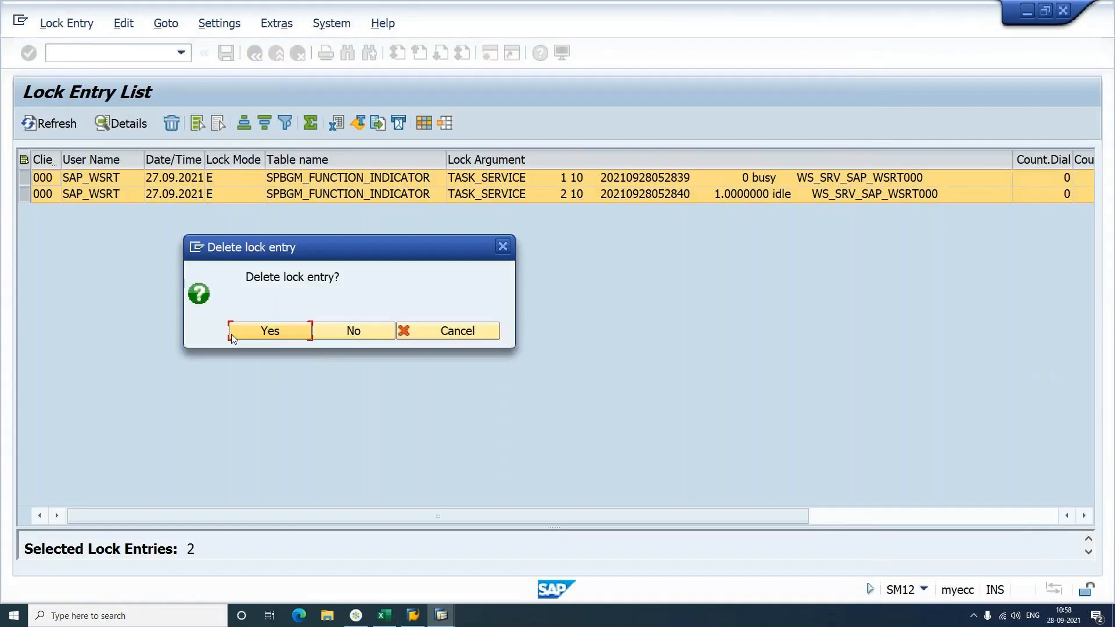
{"action": "left_click", "coordinate": [232, 335]}
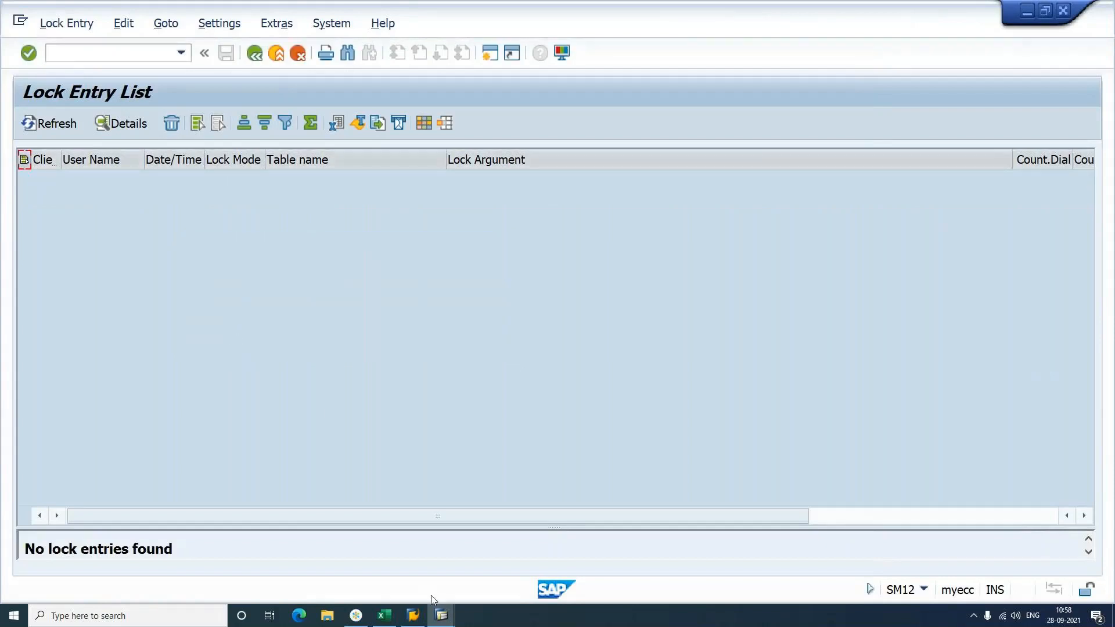
{"action": "mouse_move", "coordinate": [439, 614]}
{"action": "left_click", "coordinate": [409, 567]}
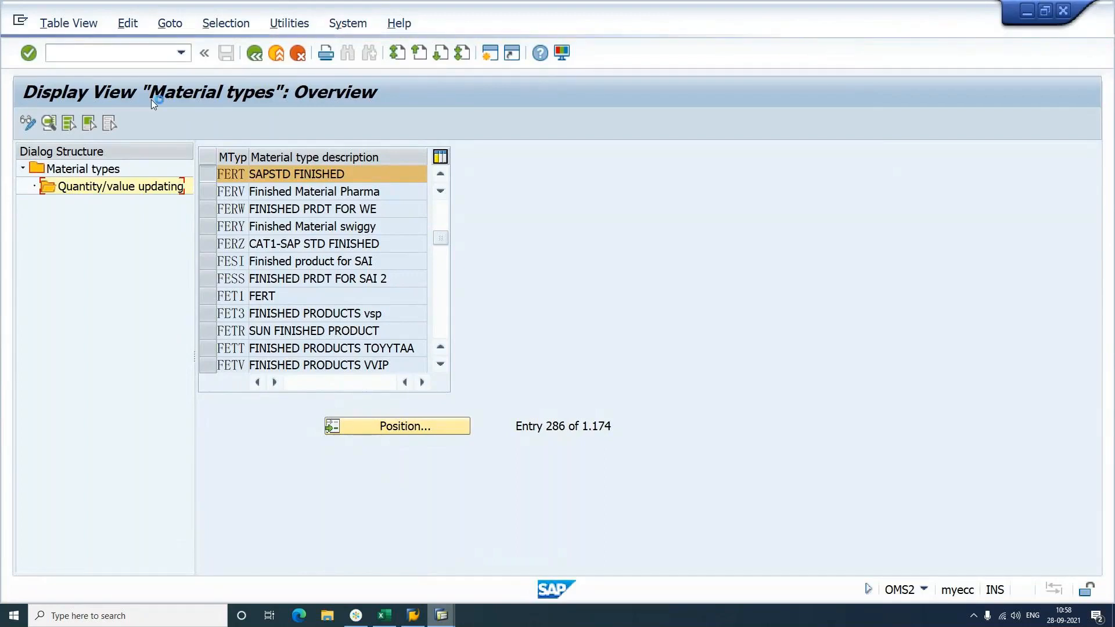
Step: Stop the Material types transaction, rerun OMS2, and bring SAP Logon forward
{"action": "left_click", "coordinate": [443, 616]}
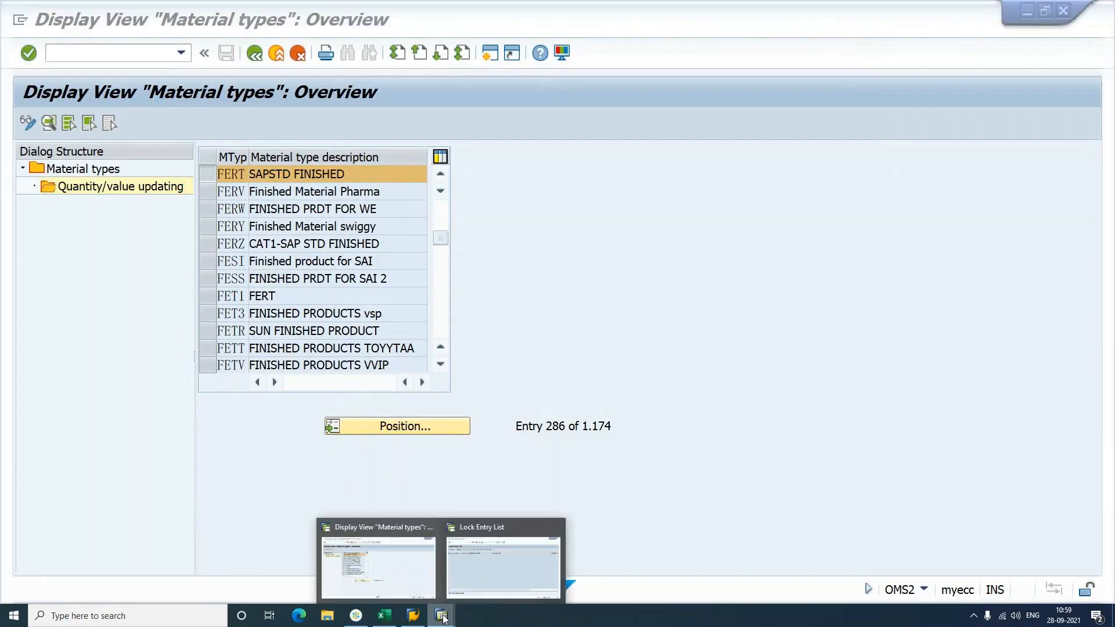
{"action": "left_click", "coordinate": [415, 573]}
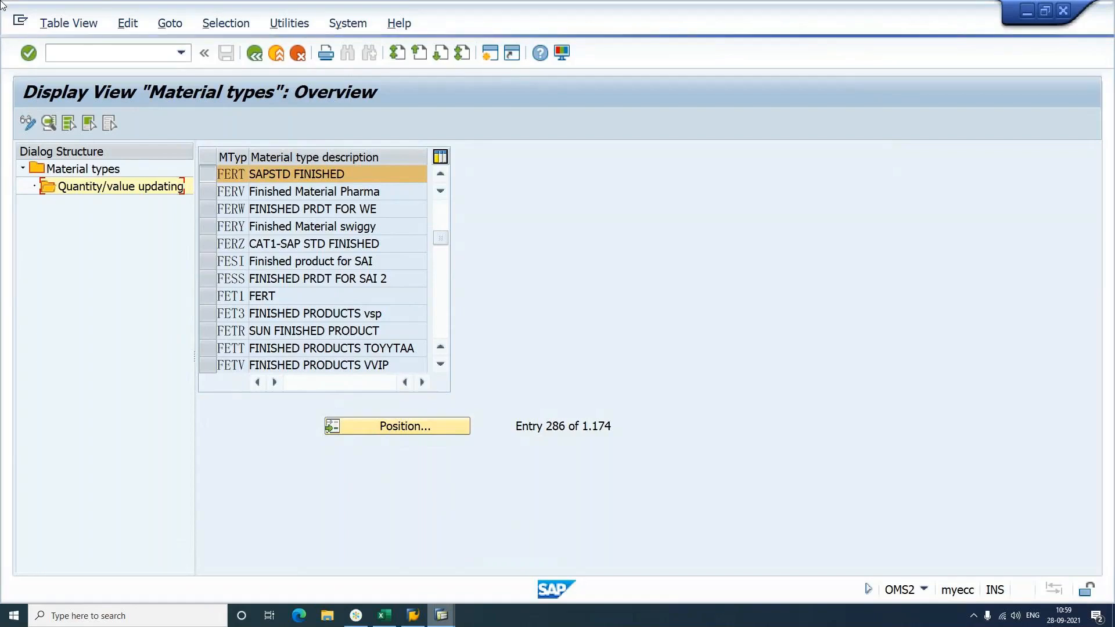
{"action": "left_click", "coordinate": [21, 21]}
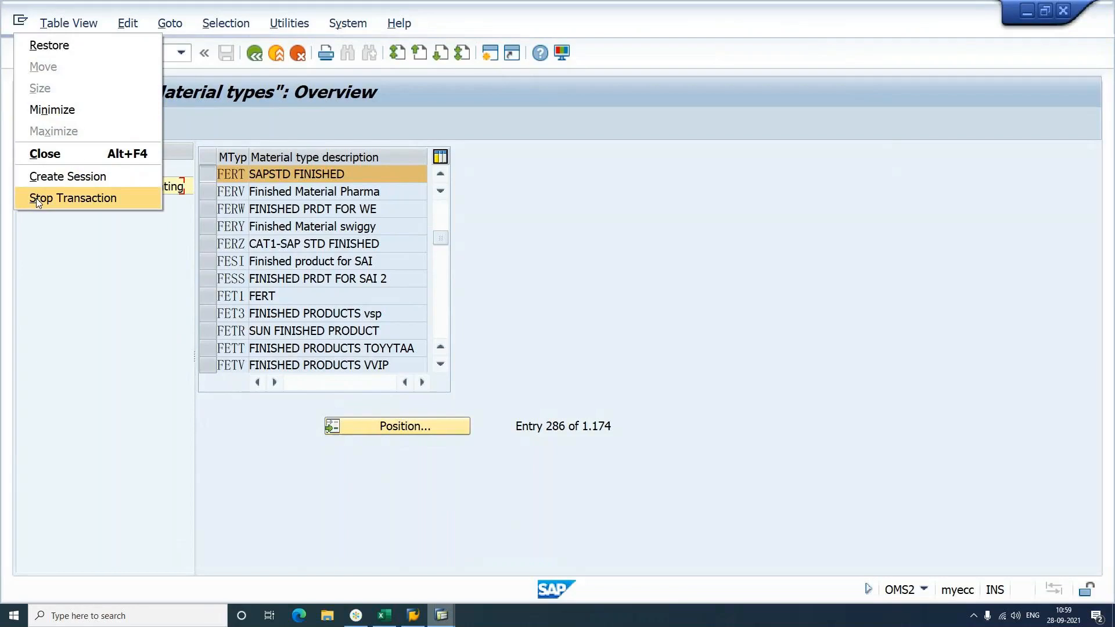
{"action": "left_click", "coordinate": [36, 198]}
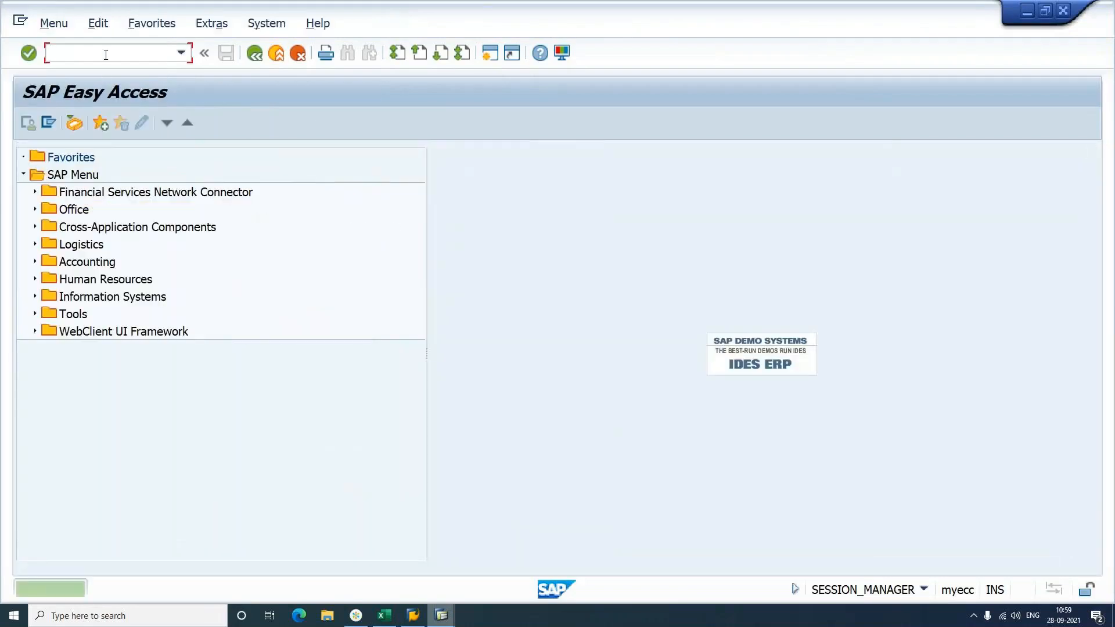
{"action": "type", "text": "oms2"}
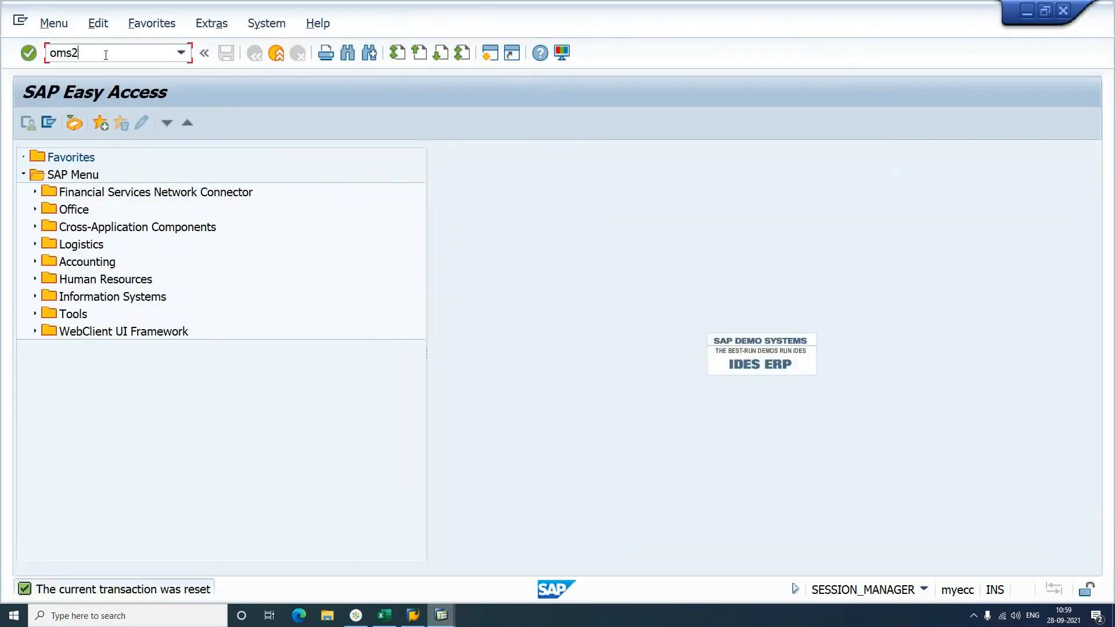
{"action": "key", "text": "Return"}
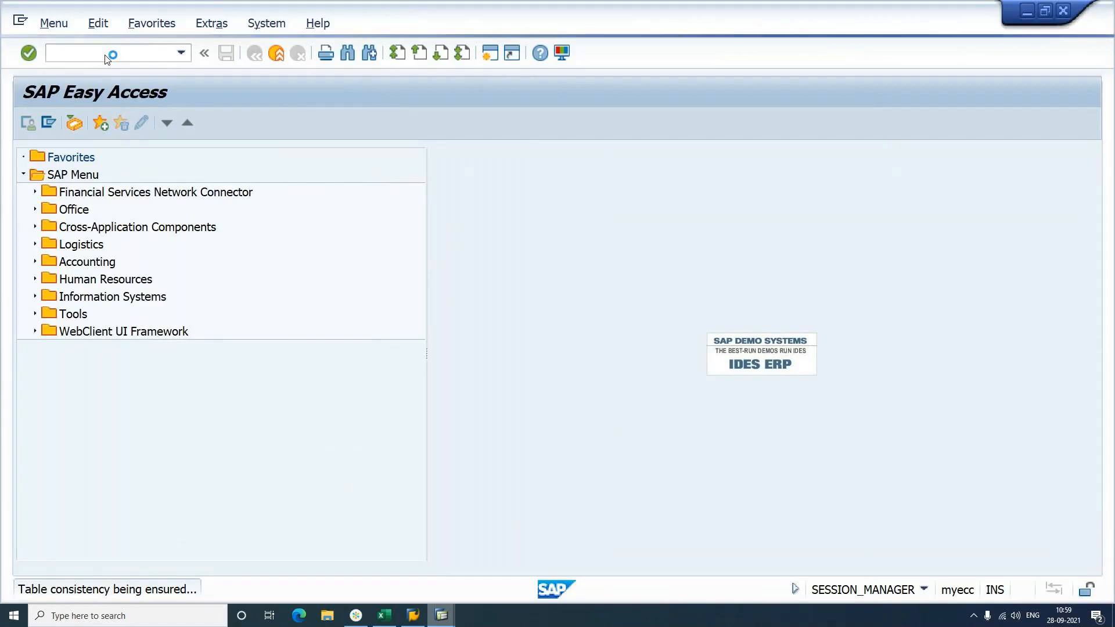
{"action": "mouse_move", "coordinate": [356, 615]}
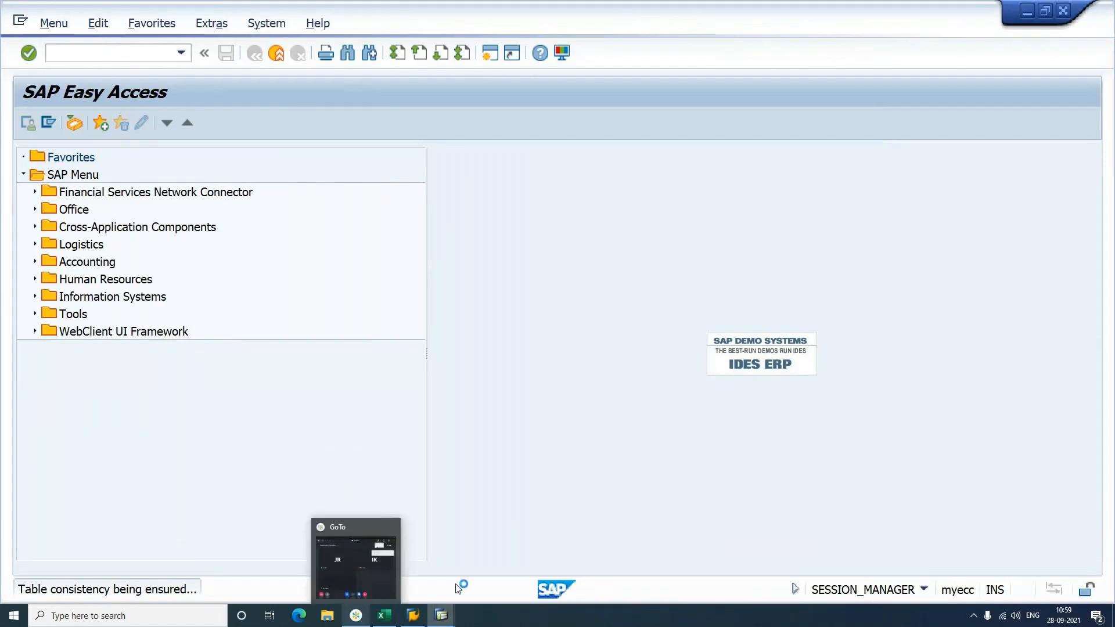
{"action": "left_click", "coordinate": [382, 577]}
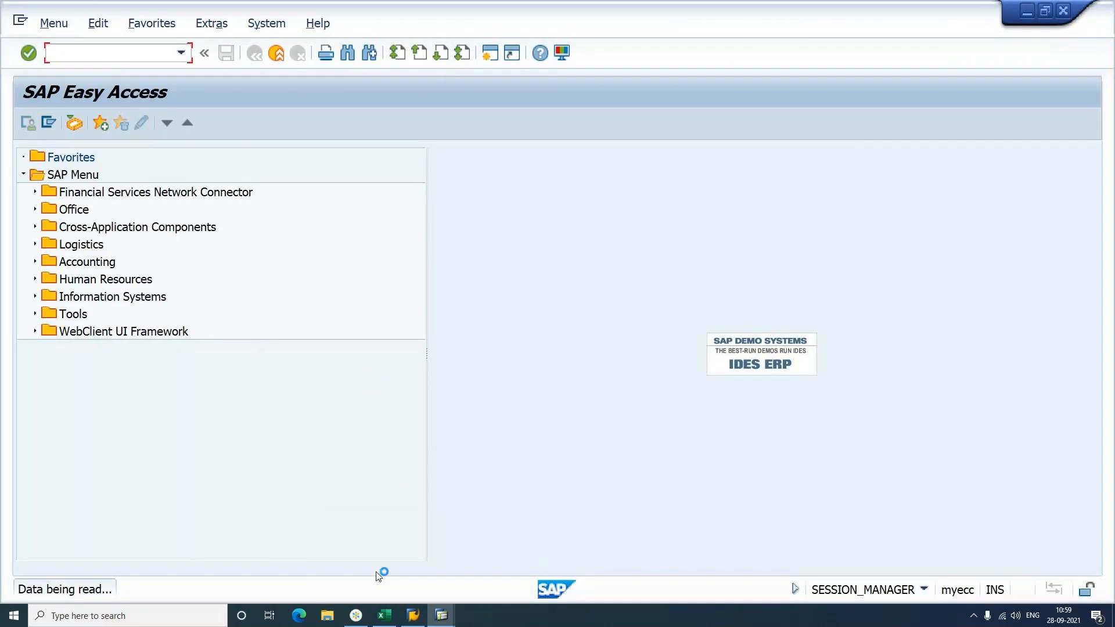
Step: Set the SAP Logon window aside and return to the SAP GUI session
{"action": "mouse_move", "coordinate": [416, 616]}
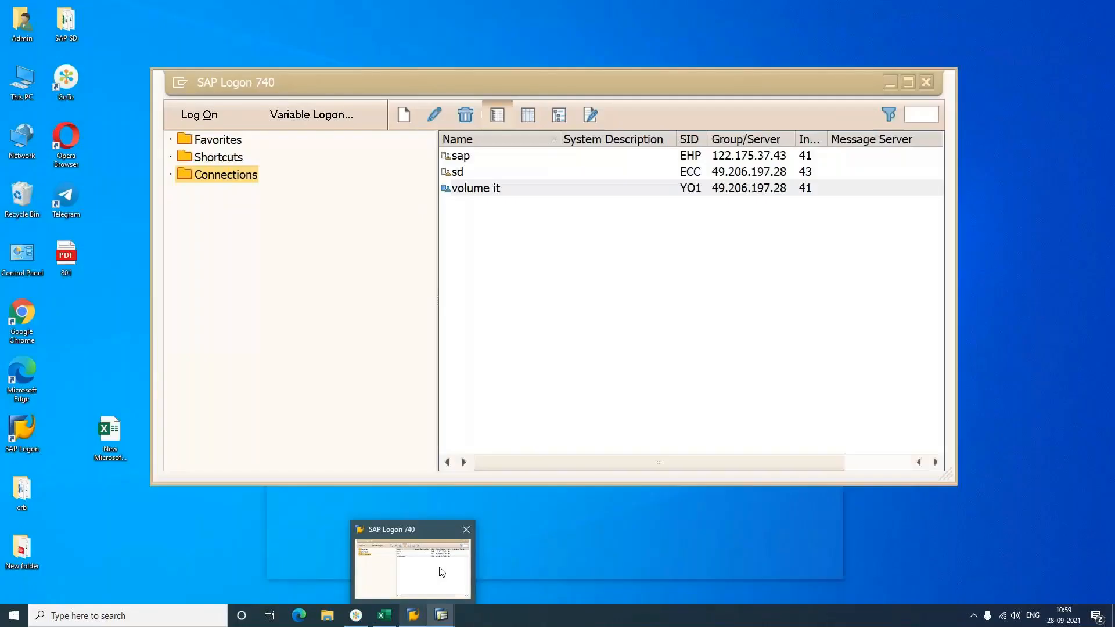
{"action": "mouse_move", "coordinate": [450, 620]}
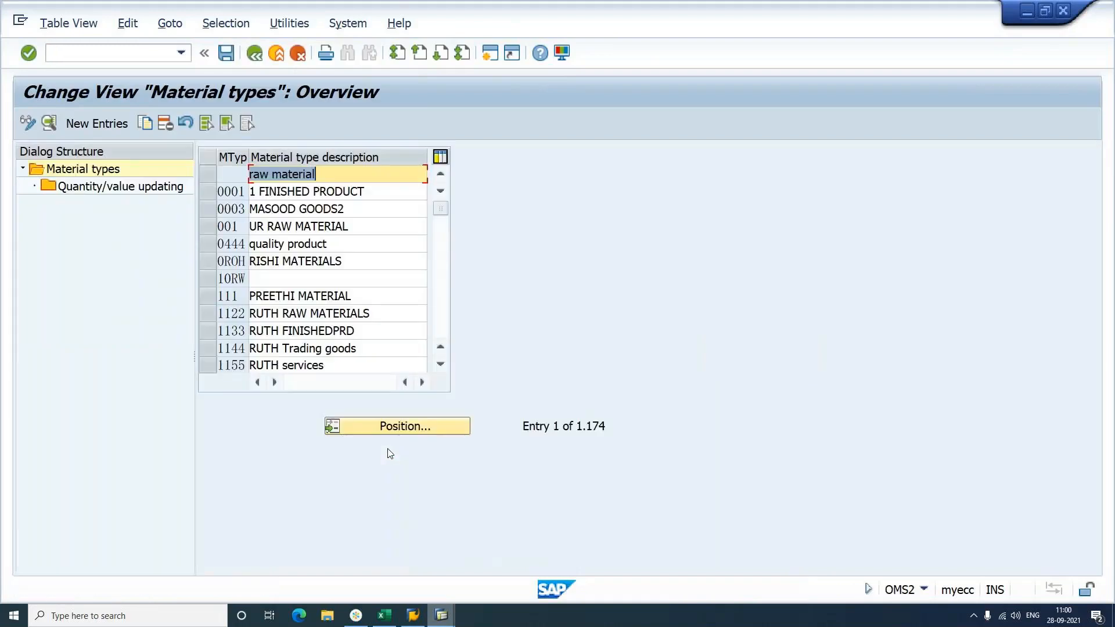
Step: Position the OMS2 Material types table on FERT and select its row
{"action": "left_click", "coordinate": [400, 425]}
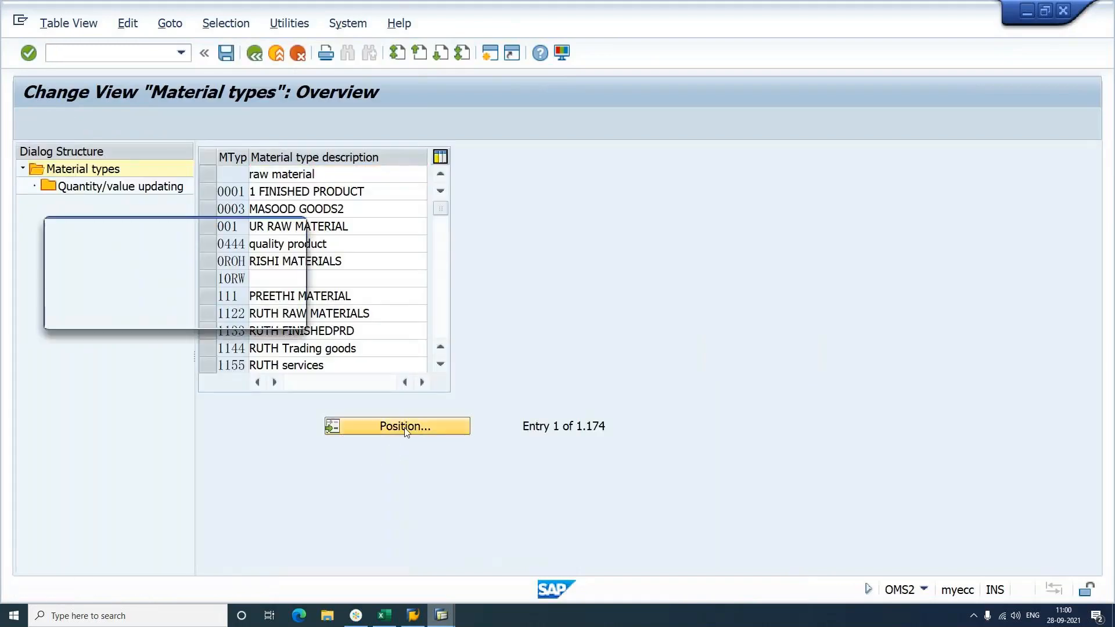
{"action": "type", "text": "fert"}
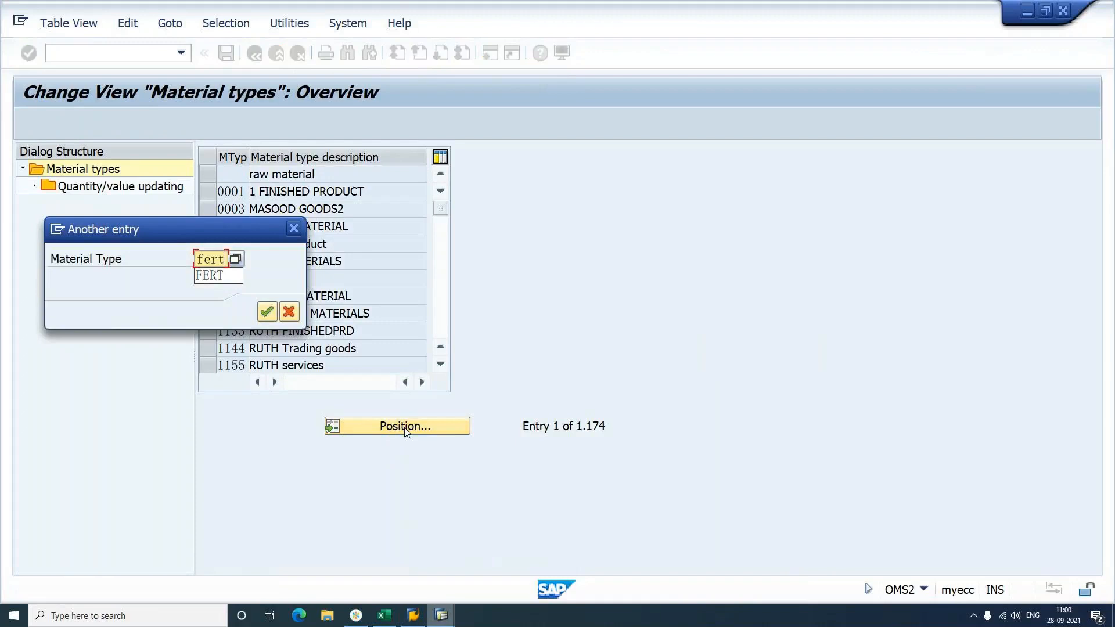
{"action": "left_click", "coordinate": [293, 228]}
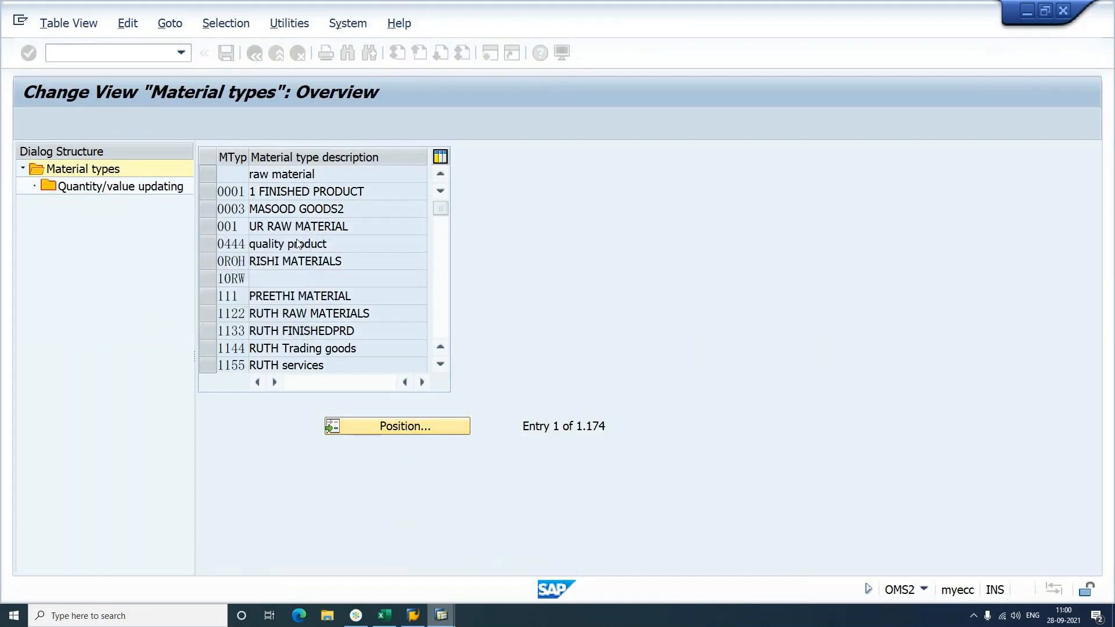
{"action": "left_click", "coordinate": [140, 186]}
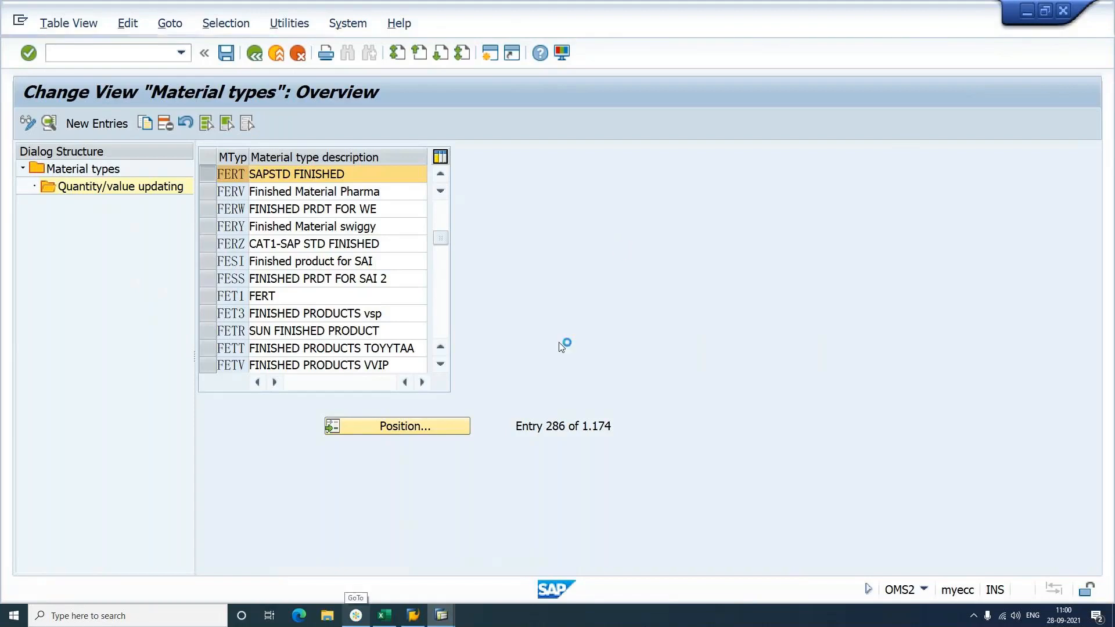
Step: Switch to the Lock Entry List window, then return to the Material types window
{"action": "left_click", "coordinate": [442, 616]}
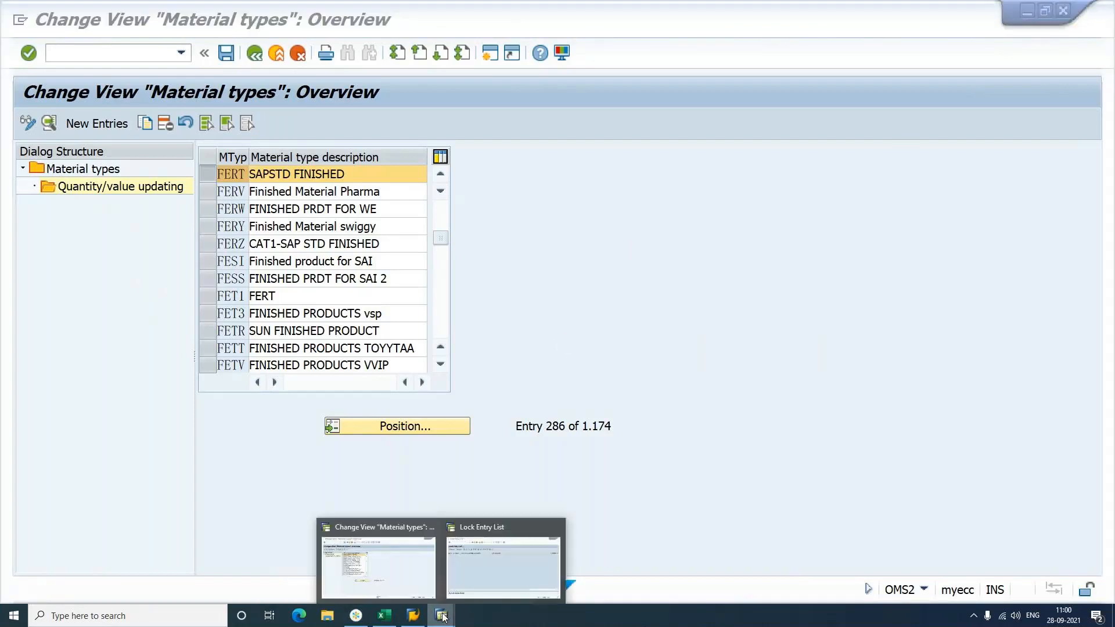
{"action": "left_click", "coordinate": [491, 550]}
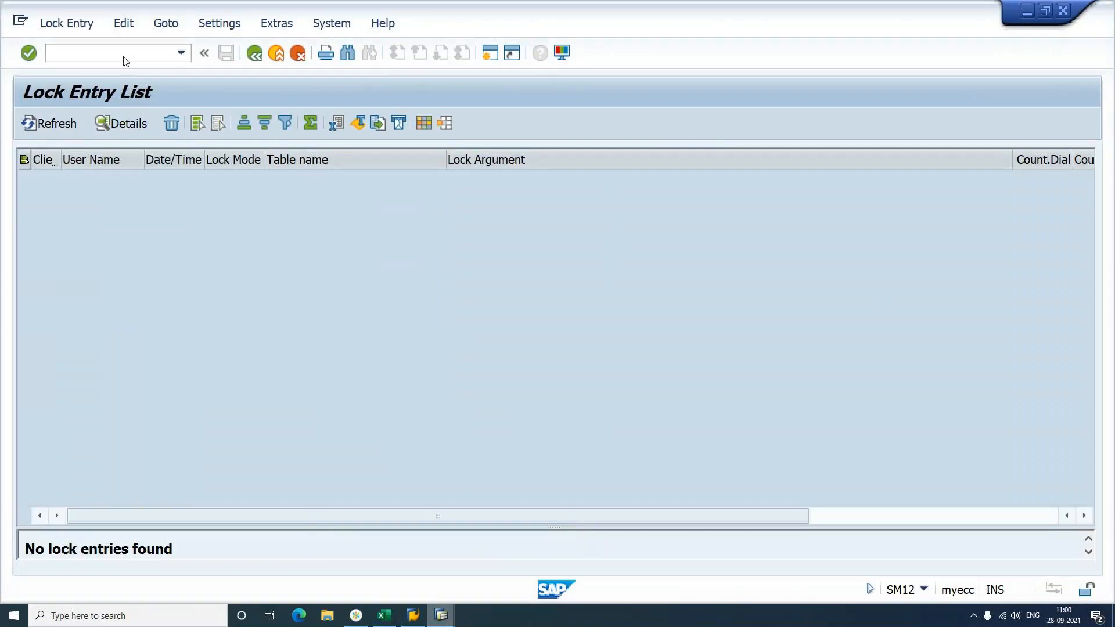
{"action": "left_click", "coordinate": [442, 616]}
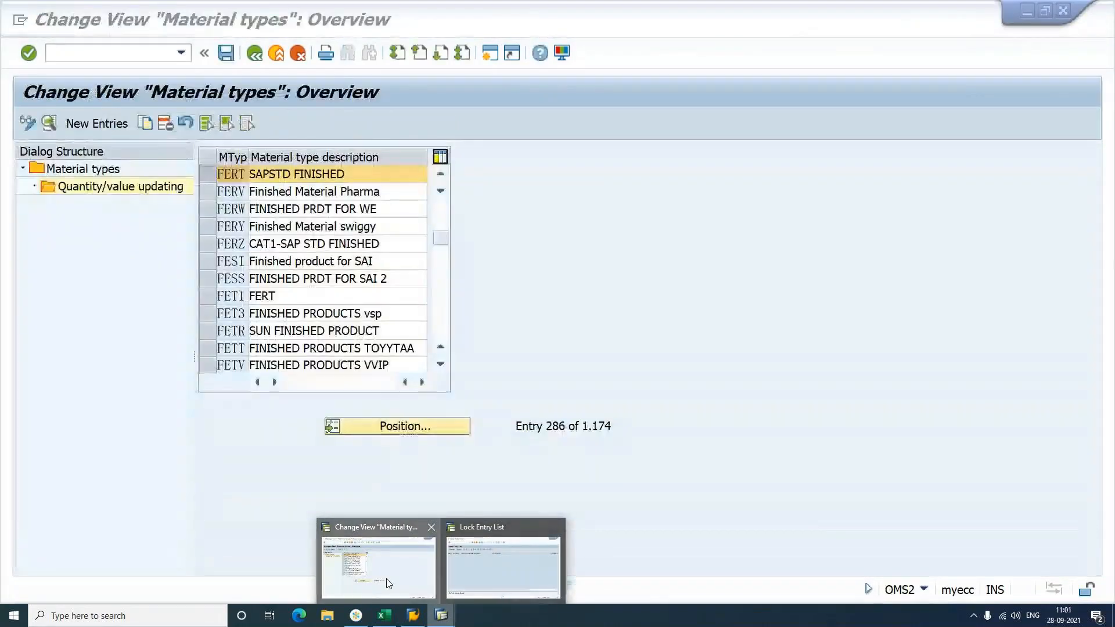
{"action": "left_click", "coordinate": [389, 583]}
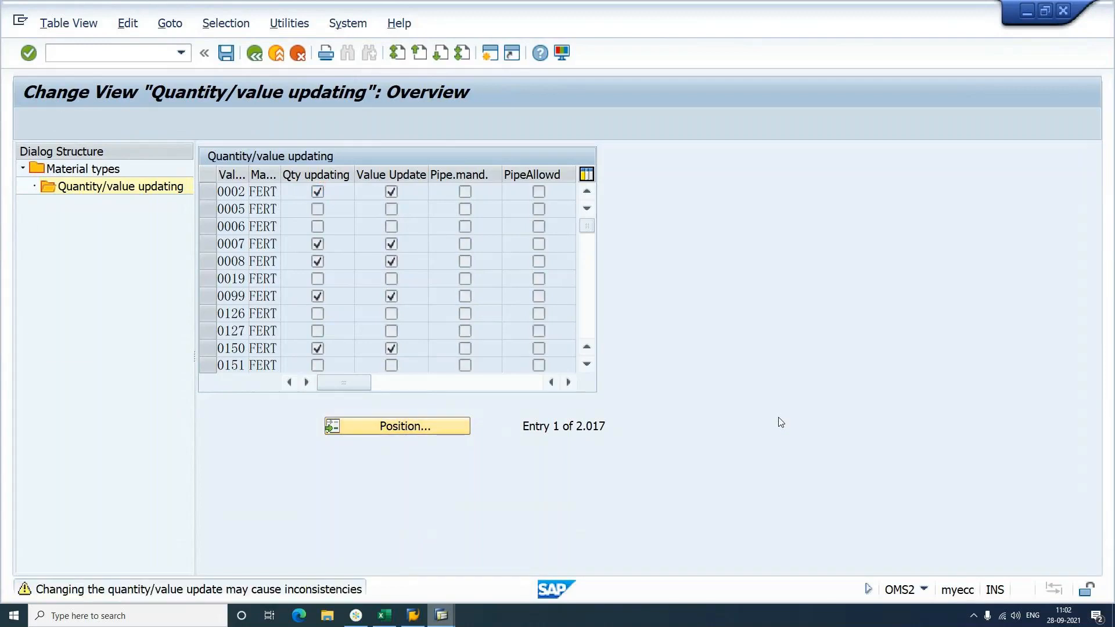
Step: Turn on value updating for valuation area SAP1, material type FERT
{"action": "type", "text": "sap1"}
{"action": "key", "text": "Tab"}
{"action": "type", "text": "fert"}
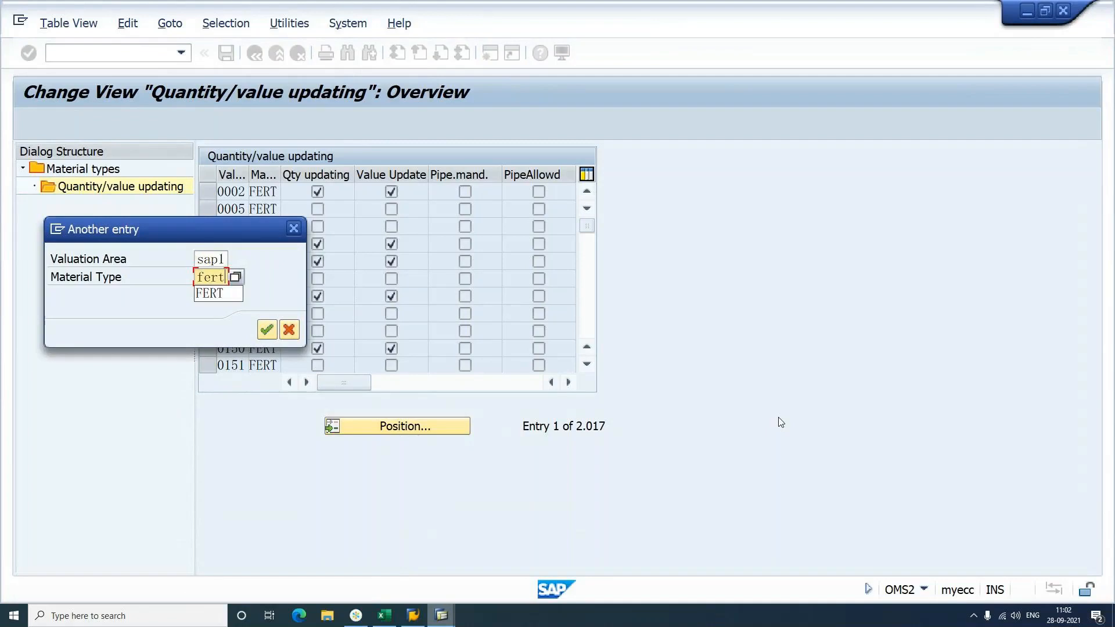
{"action": "key", "text": "Return"}
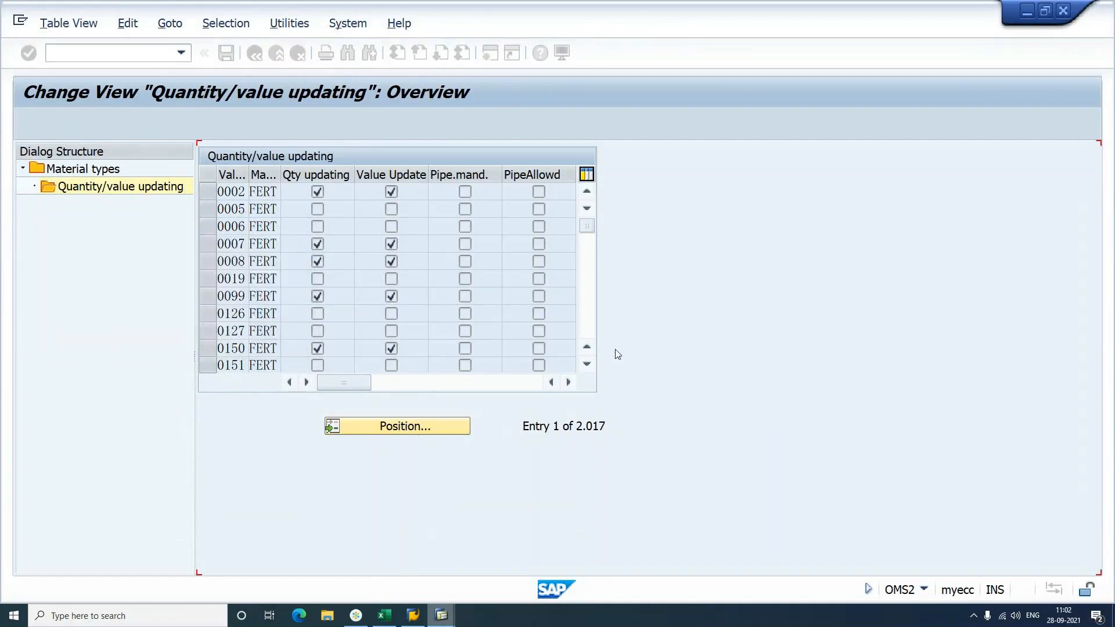
{"action": "left_click", "coordinate": [390, 192]}
Step: Save the quantity/value updating change under the customizing request
{"action": "key", "text": "ctrl+s"}
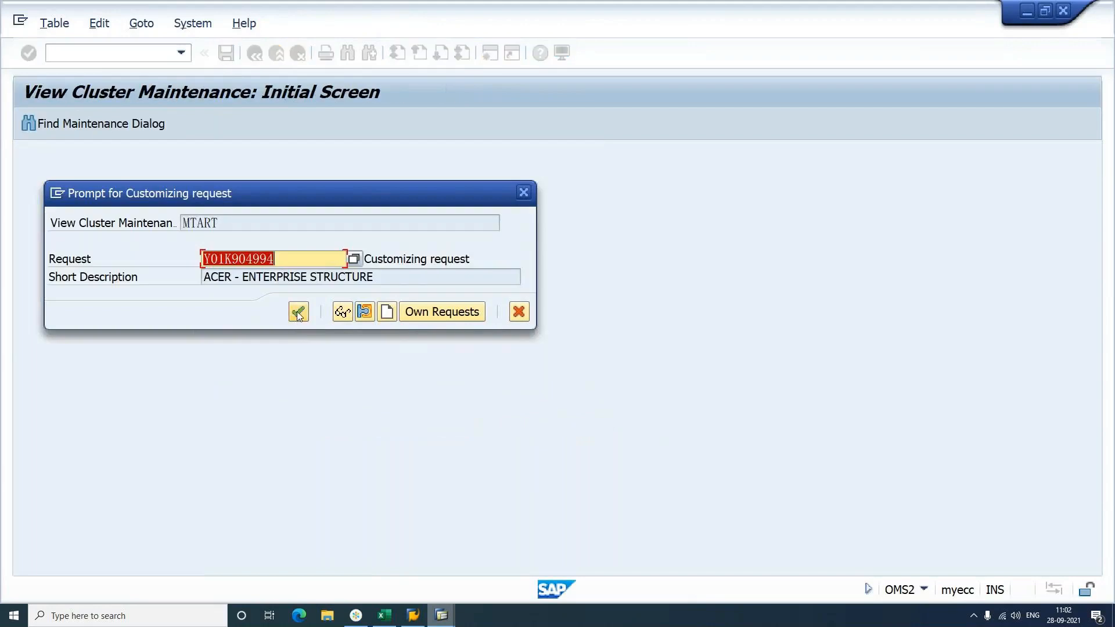
{"action": "left_click", "coordinate": [298, 313]}
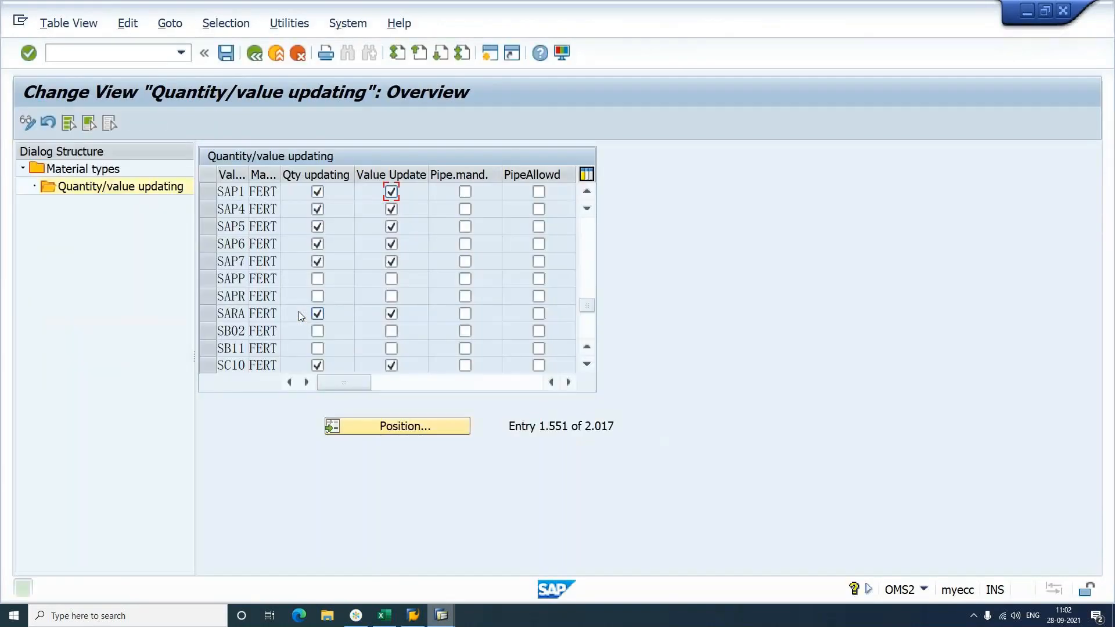
{"action": "left_click", "coordinate": [138, 51]}
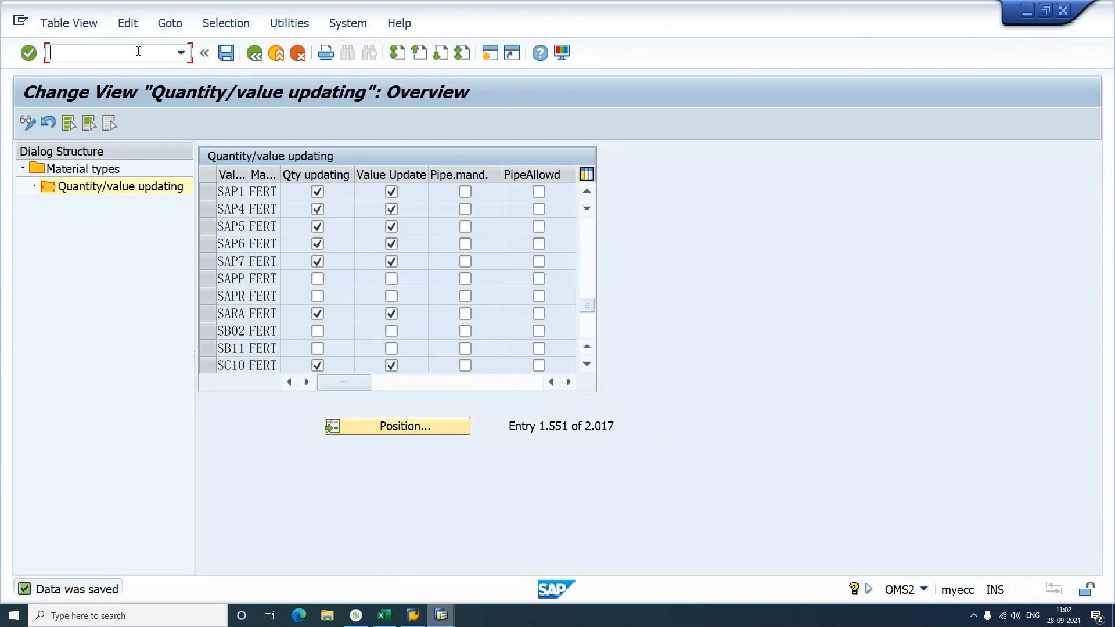
Step: Start the SCOM BOM via /ncs02 with Valid From 28.09.2021 and continue to items
{"action": "type", "text": "/ncs02"}
{"action": "key", "text": "Return"}
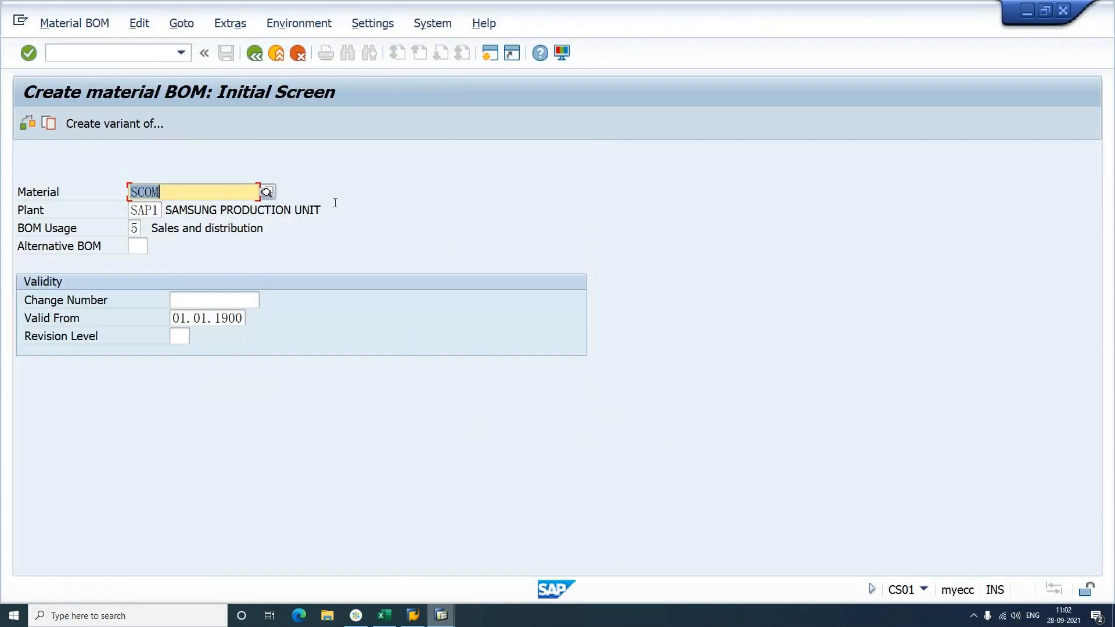
{"action": "key", "text": "Tab"}
{"action": "key", "text": "Tab"}
{"action": "key", "text": "Tab"}
{"action": "key", "text": "Tab"}
{"action": "key", "text": "Tab"}
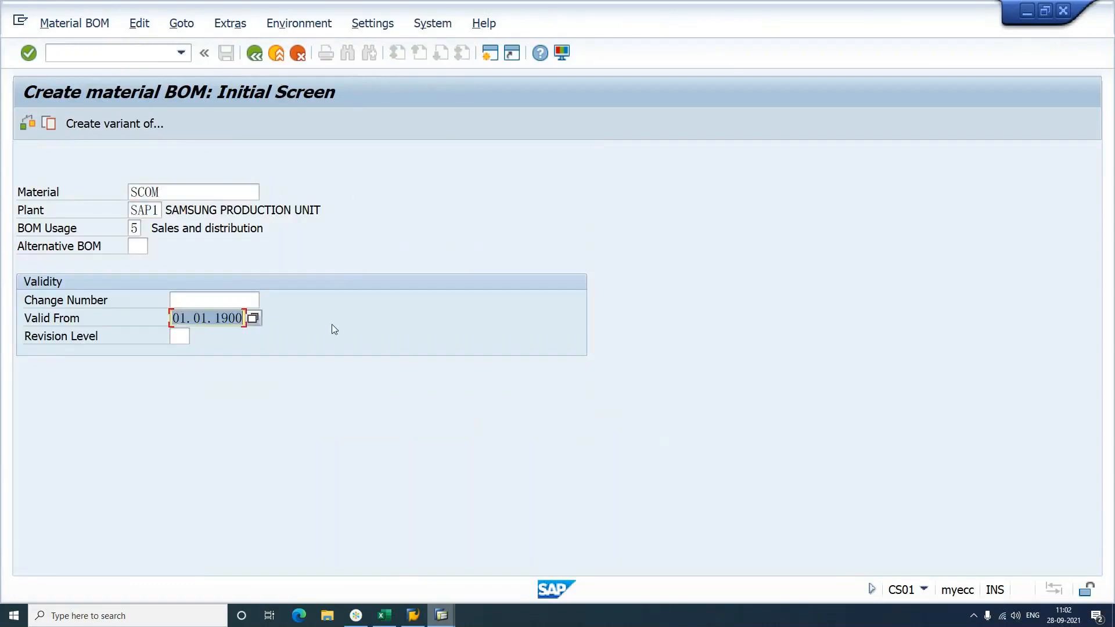
{"action": "key", "text": "BackSpace"}
{"action": "key", "text": "Return"}
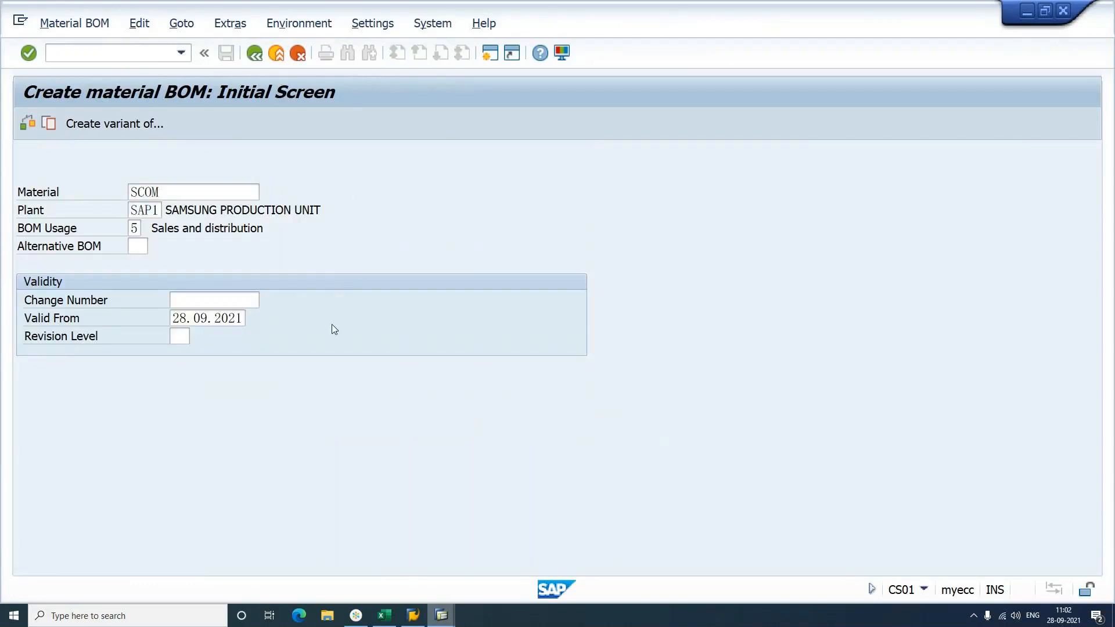
{"action": "key", "text": "Return"}
{"action": "key", "text": "Return"}
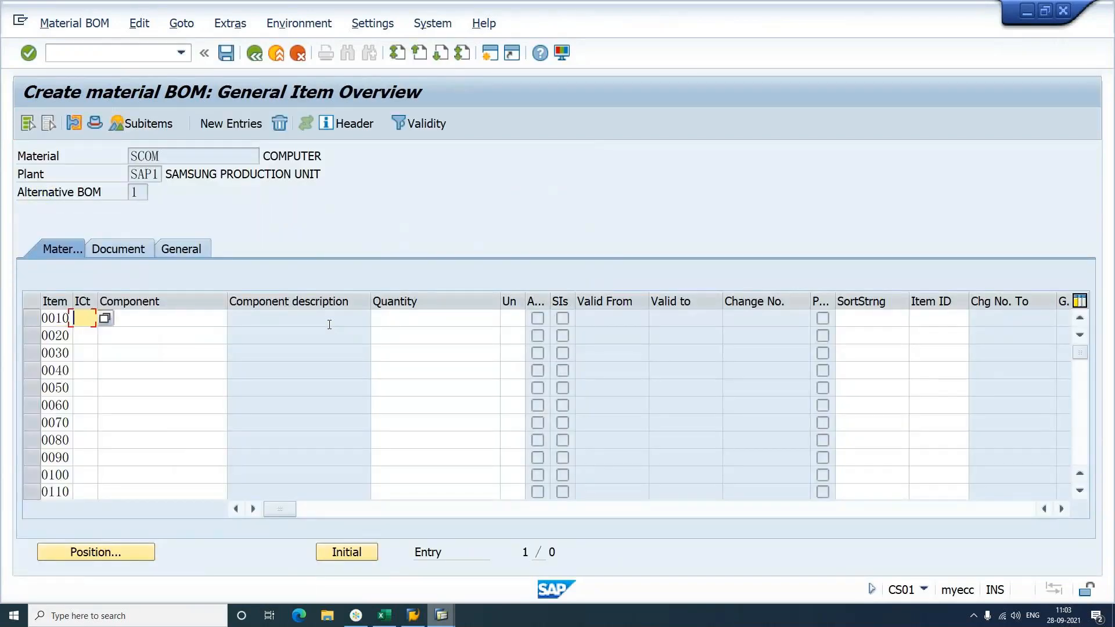
Step: Add items 0010 SDESK and 0020 SCPU, quantity 1 each
{"action": "type", "text": "1"}
{"action": "key", "text": "Tab"}
{"action": "type", "text": "SDESK"}
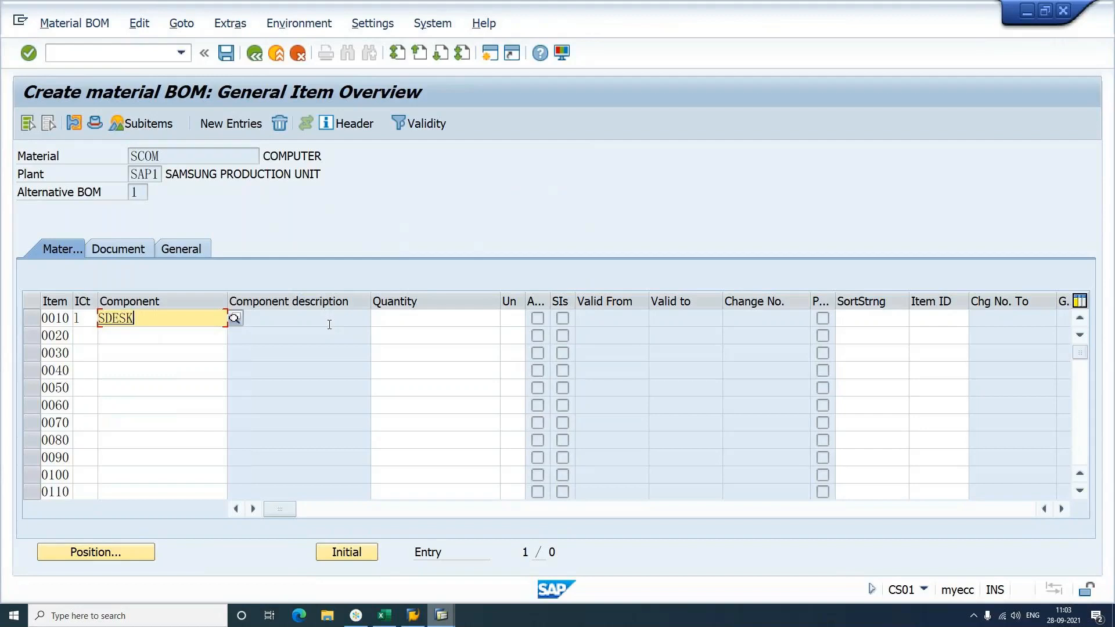
{"action": "key", "text": "Tab"}
{"action": "type", "text": "1"}
{"action": "key", "text": "Return"}
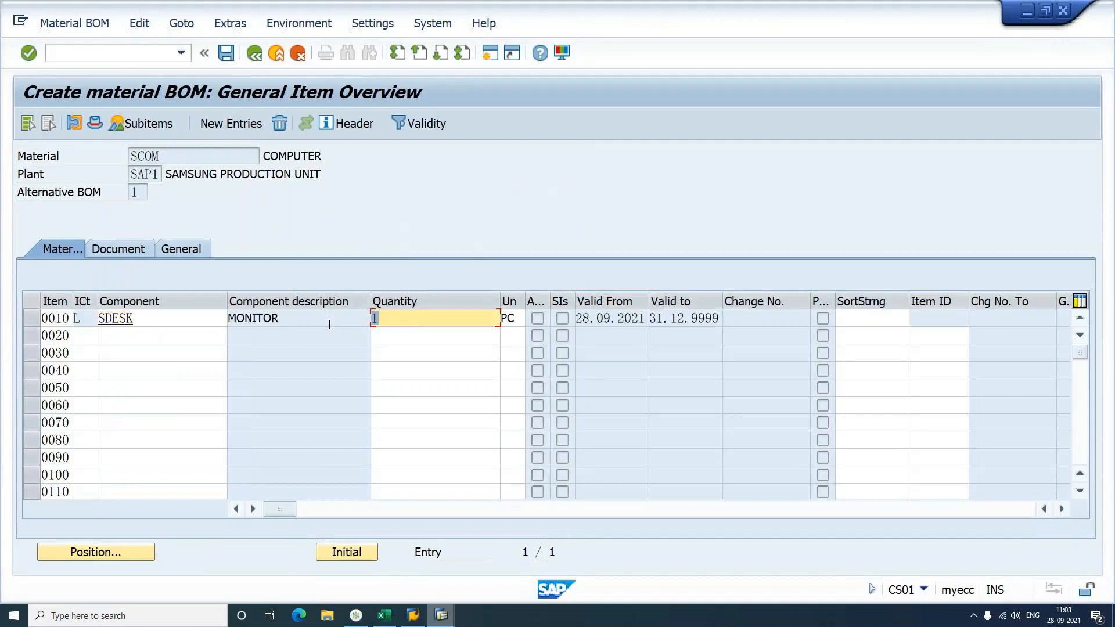
{"action": "left_click", "coordinate": [185, 315]}
{"action": "left_click", "coordinate": [178, 337]}
{"action": "left_click", "coordinate": [133, 348]}
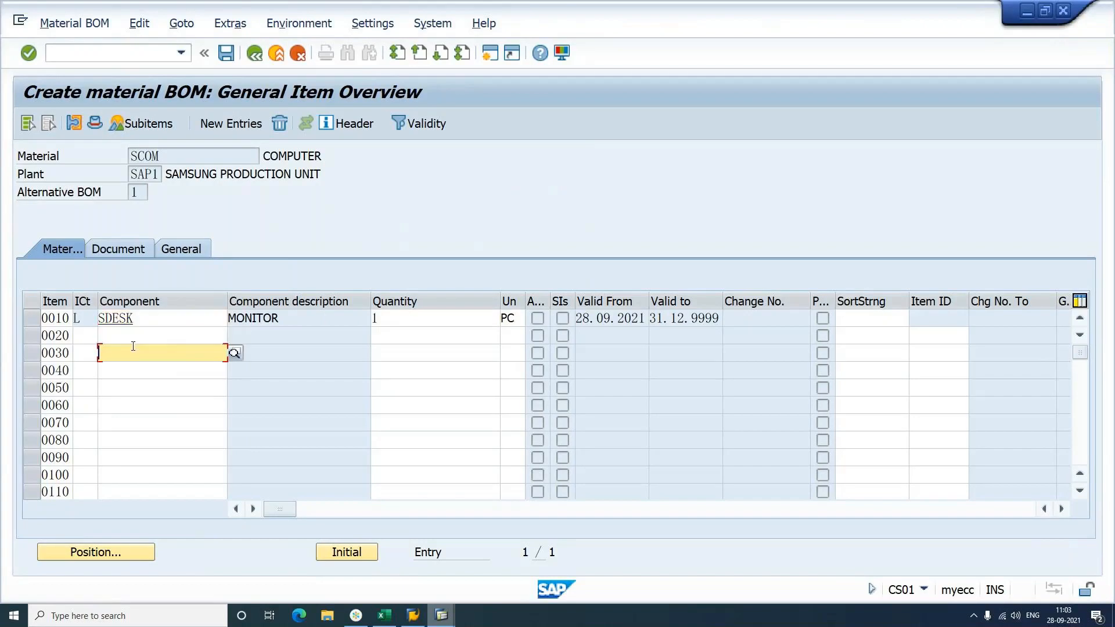
{"action": "left_click", "coordinate": [82, 341]}
{"action": "type", "text": "1"}
{"action": "key", "text": "Tab"}
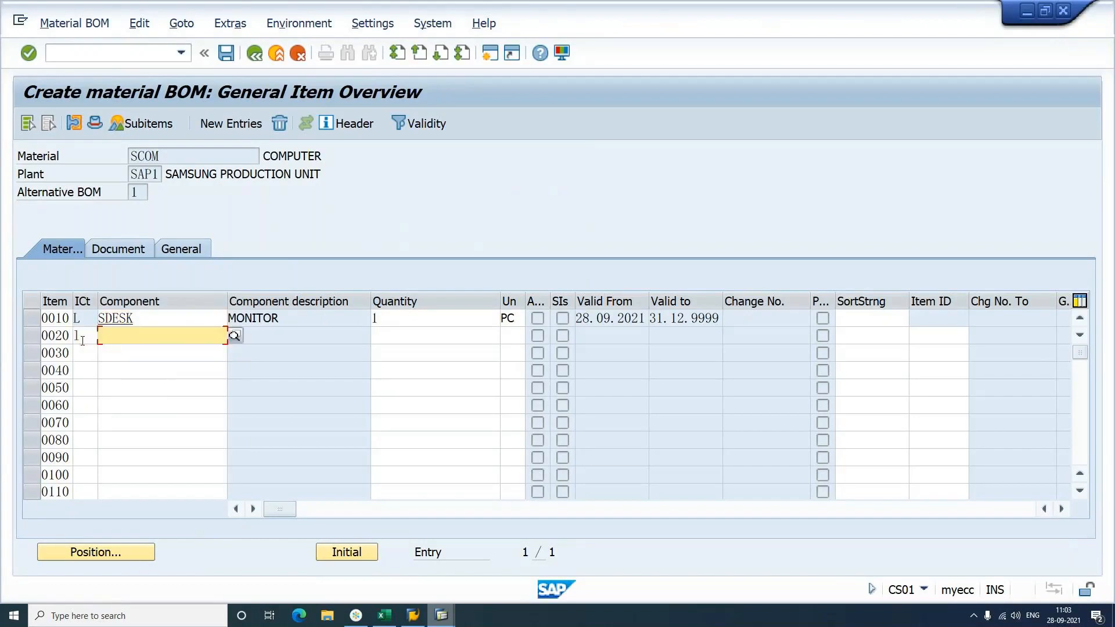
{"action": "left_click", "coordinate": [83, 341]}
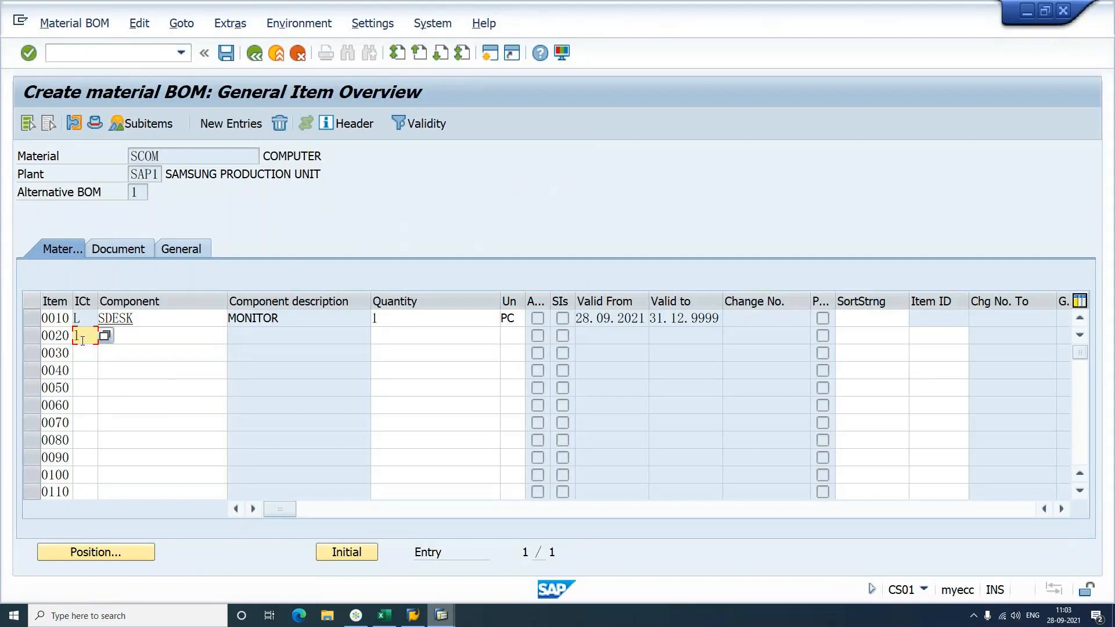
{"action": "key", "text": "Tab"}
{"action": "type", "text": "c"}
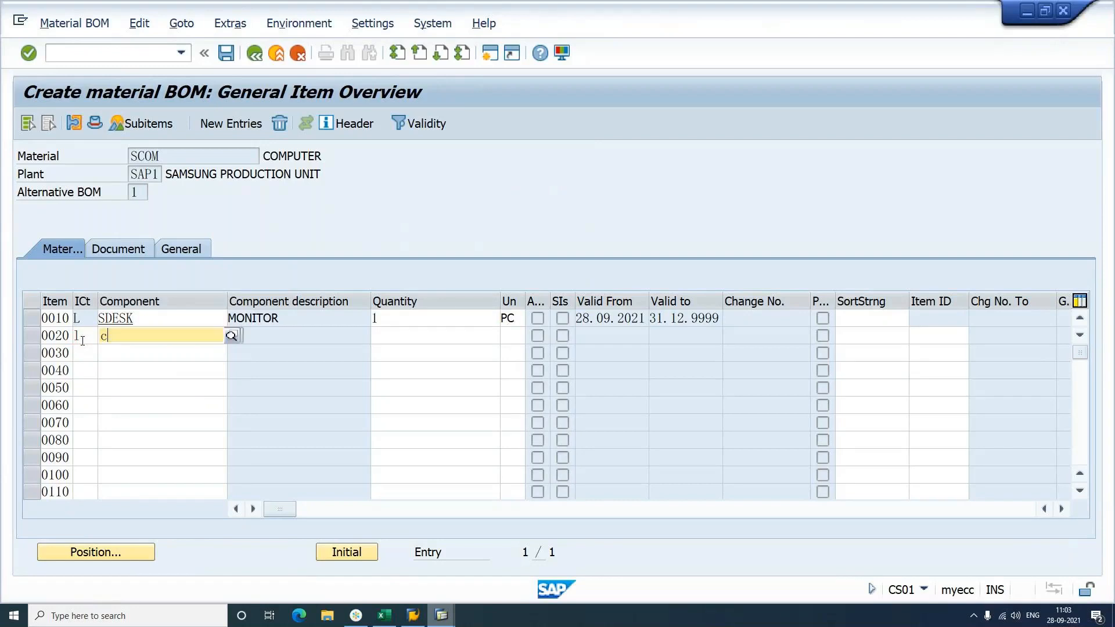
{"action": "key", "text": "BackSpace"}
{"action": "type", "text": "scpu"}
{"action": "key", "text": "Tab"}
{"action": "type", "text": "1"}
{"action": "key", "text": "Return"}
Step: Add items 0030 SKEY and 0040 SMOU with item category L, quantity 1 each
{"action": "left_click", "coordinate": [85, 352]}
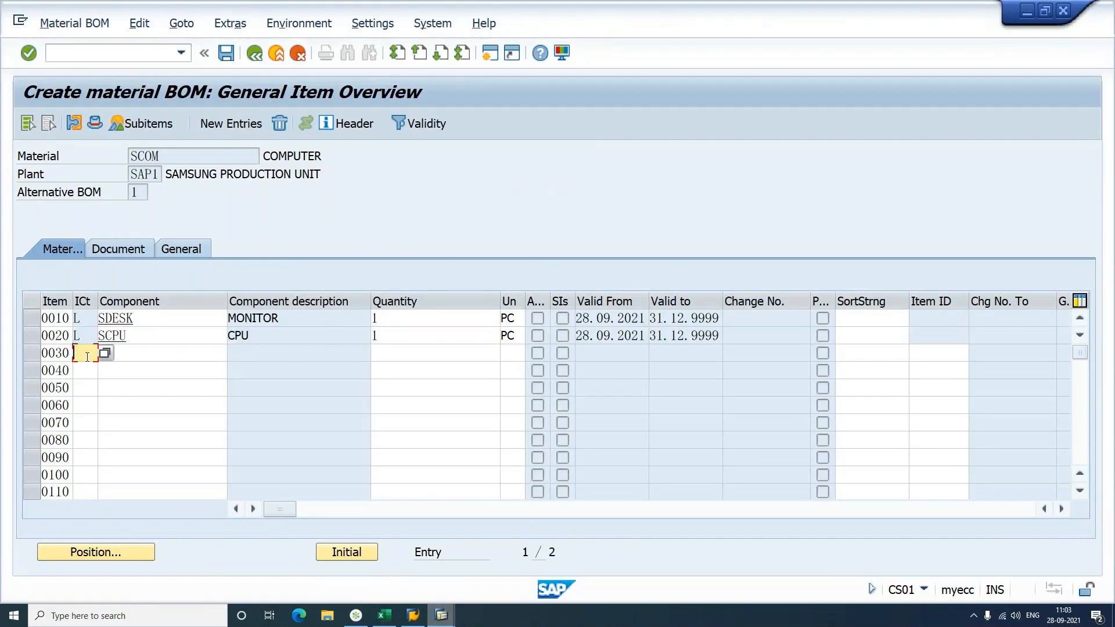
{"action": "type", "text": "l"}
{"action": "key", "text": "Tab"}
{"action": "type", "text": "s"}
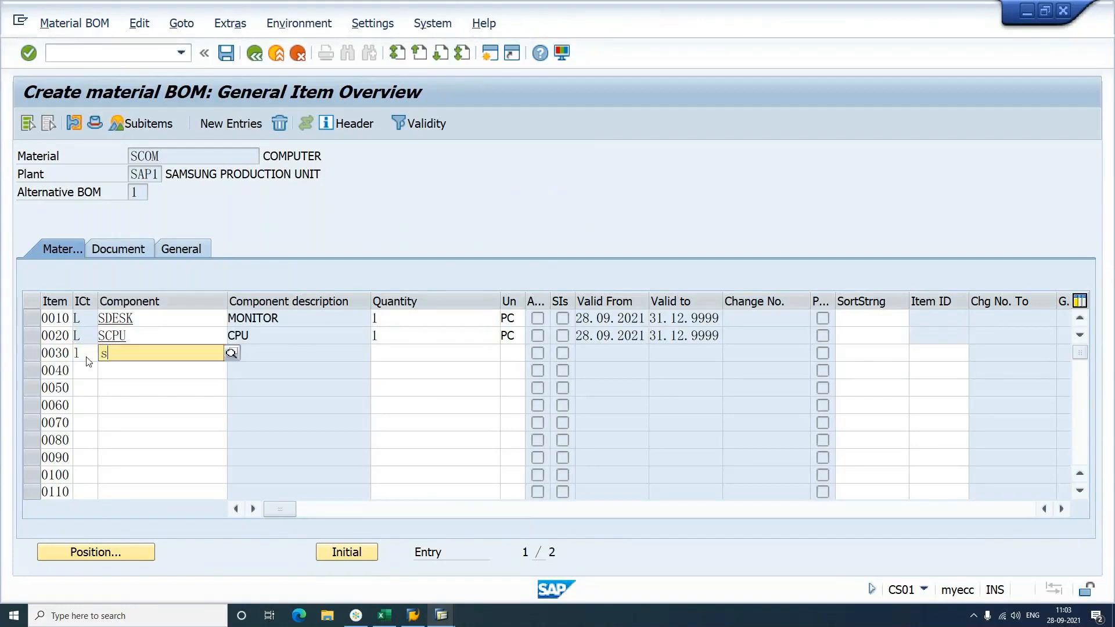
{"action": "type", "text": "key"}
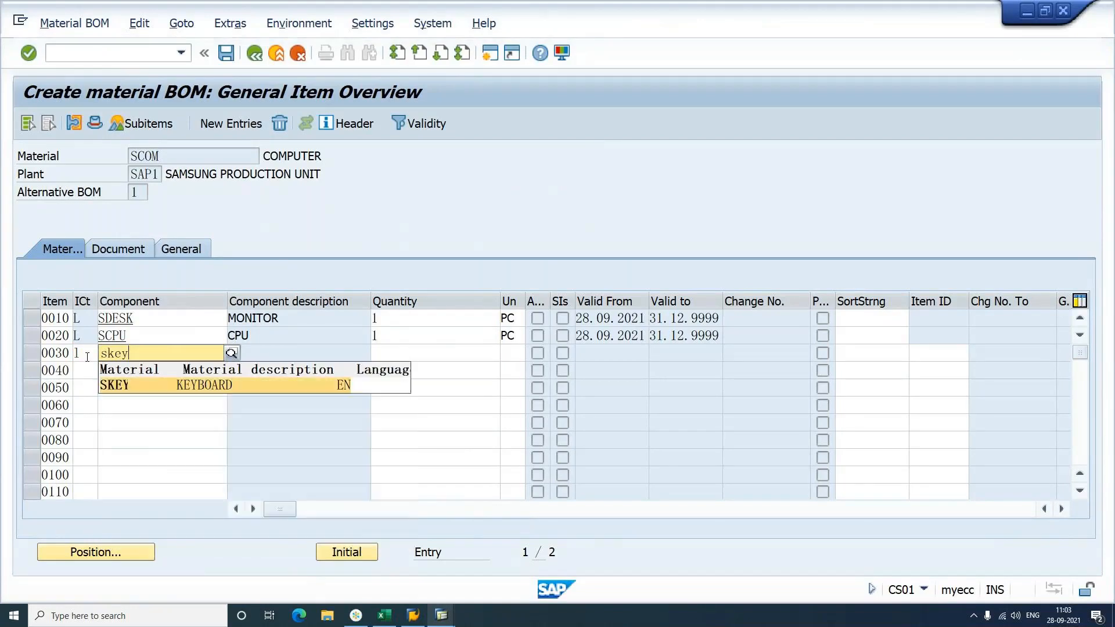
{"action": "key", "text": "Return"}
{"action": "type", "text": "1"}
{"action": "key", "text": "Return"}
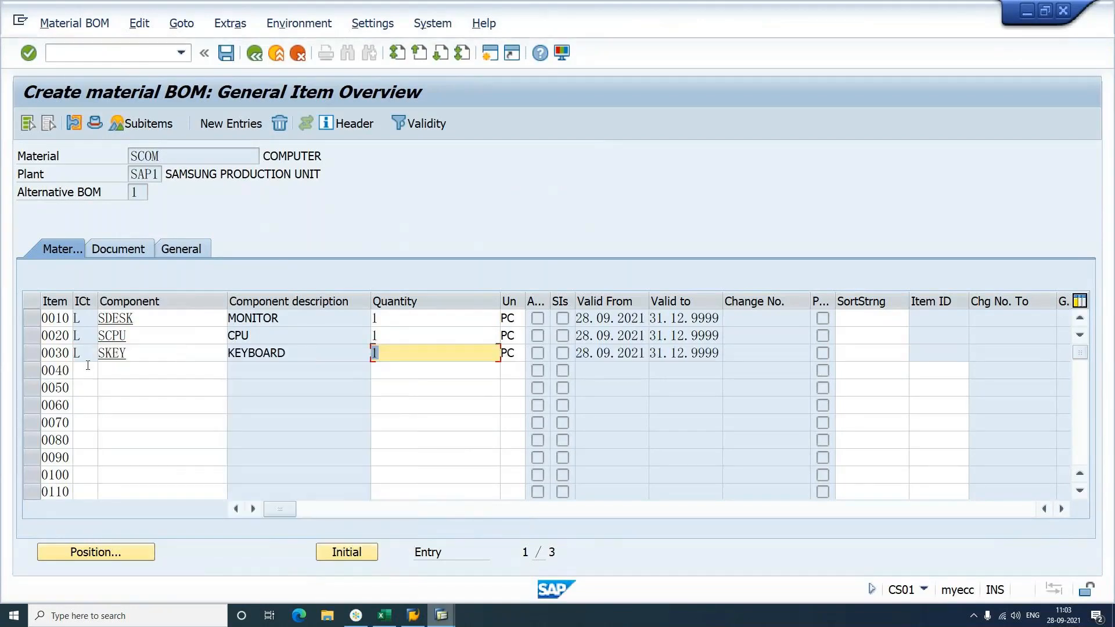
{"action": "left_click", "coordinate": [87, 365]}
{"action": "type", "text": "l"}
{"action": "key", "text": "Tab"}
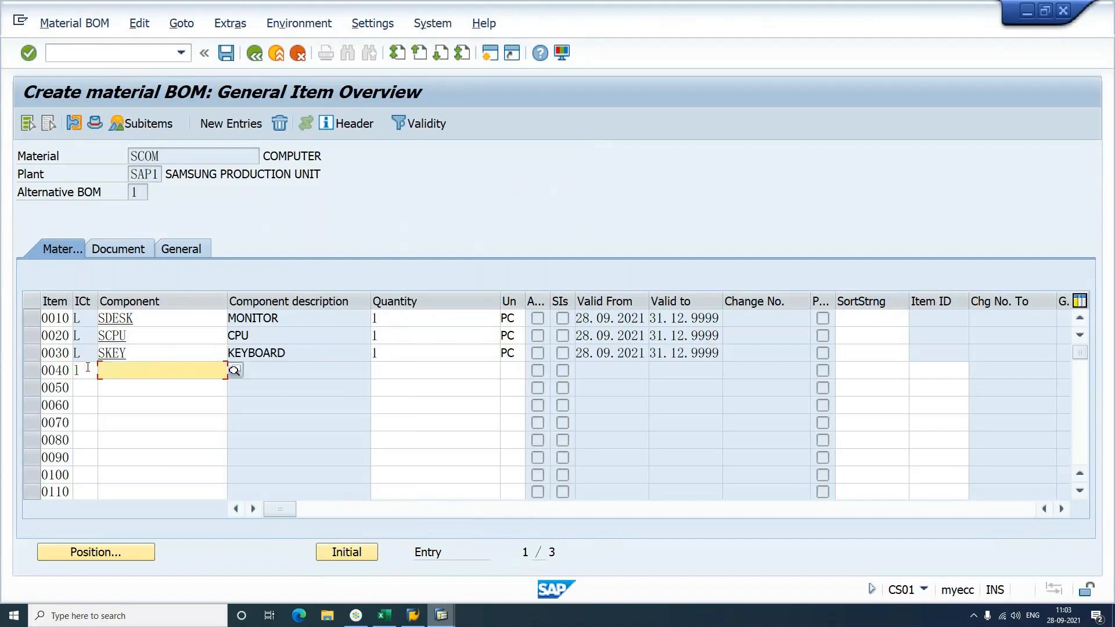
{"action": "type", "text": "smou"}
{"action": "key", "text": "Tab"}
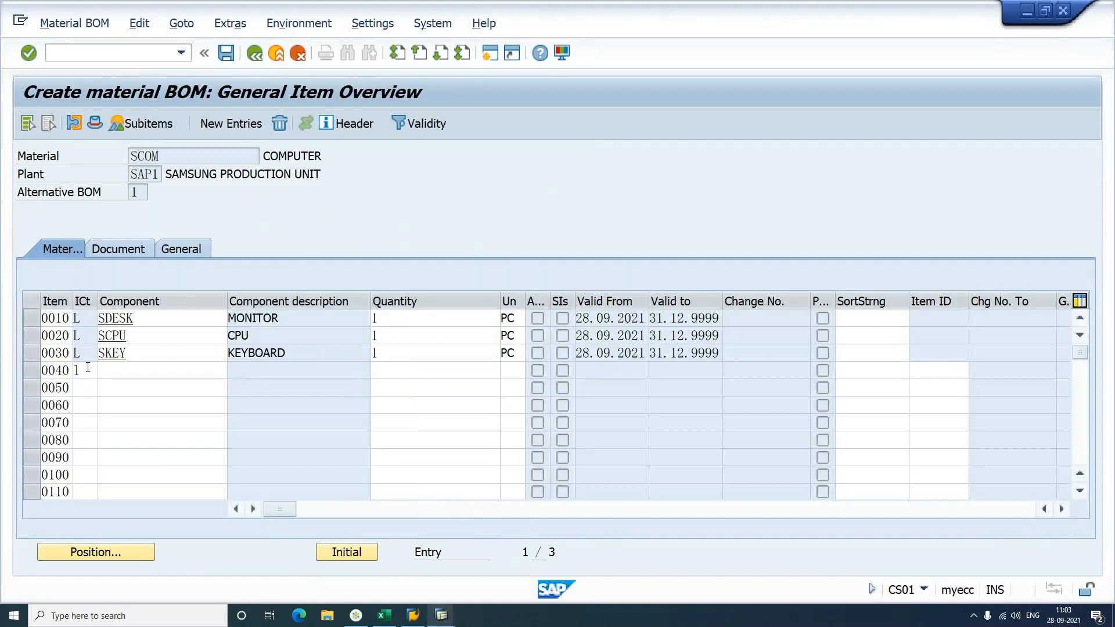
{"action": "type", "text": "1"}
{"action": "key", "text": "Return"}
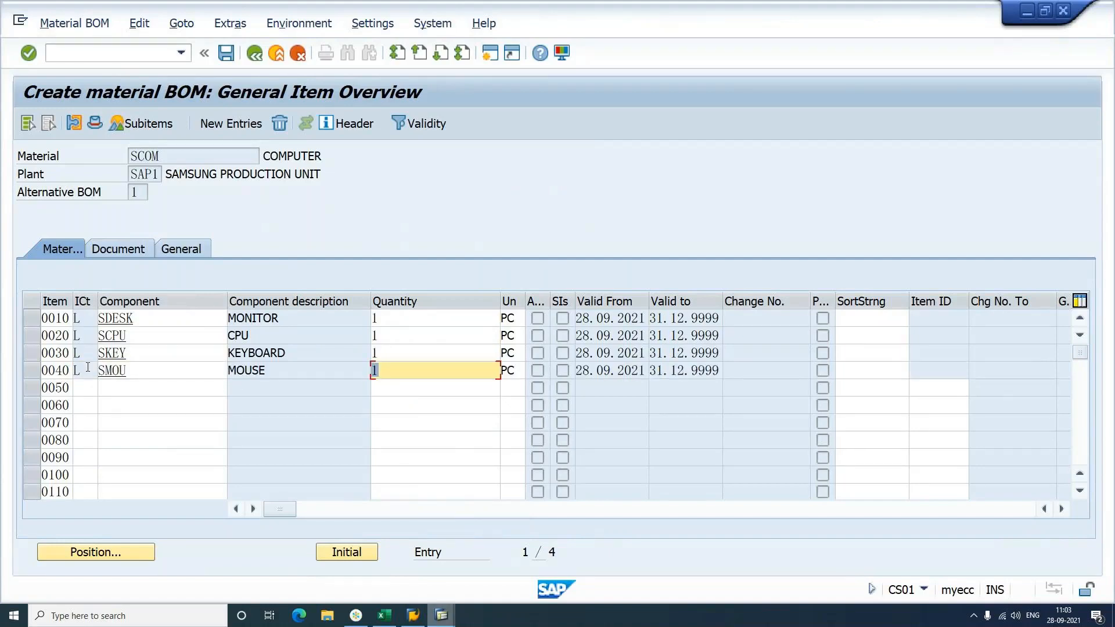
Step: Check the four item quantities, the SDESK, SCPU, SKEY, SMOU components and header SCOM
{"action": "left_click", "coordinate": [425, 315]}
{"action": "left_click", "coordinate": [419, 335]}
{"action": "left_click", "coordinate": [420, 352]}
{"action": "left_click", "coordinate": [421, 371]}
{"action": "left_click", "coordinate": [167, 319]}
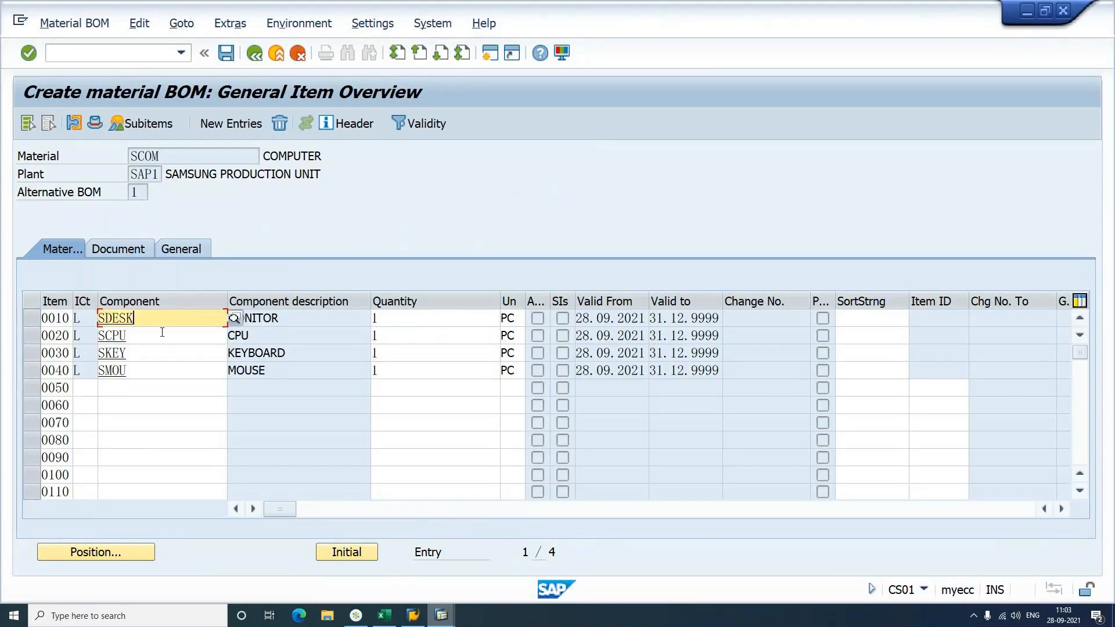
{"action": "left_click", "coordinate": [156, 352]}
{"action": "left_click", "coordinate": [150, 370]}
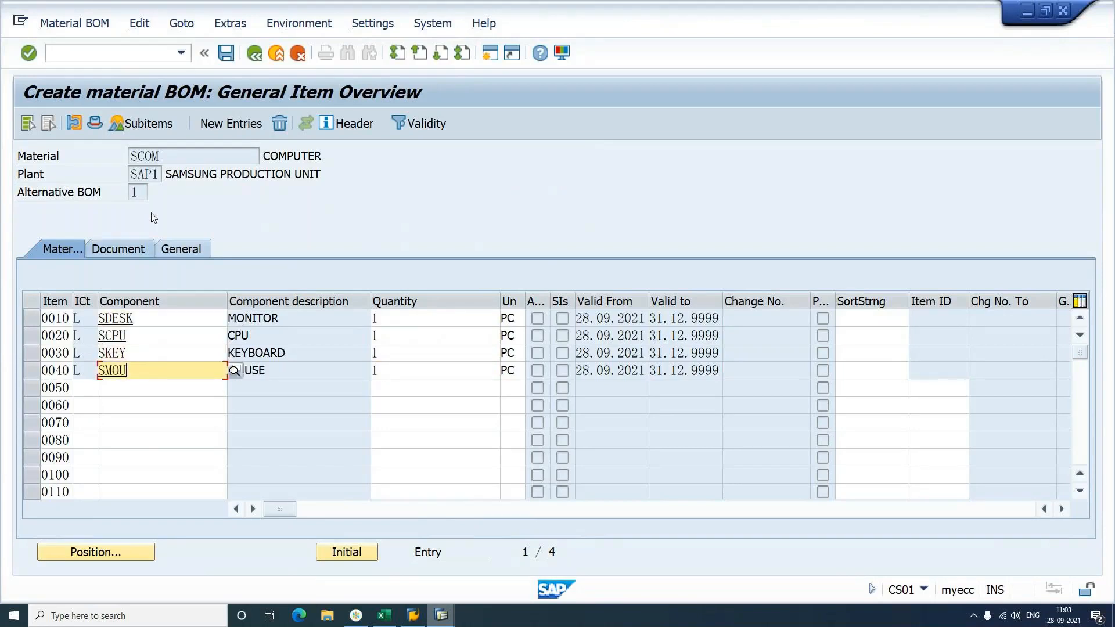
{"action": "left_click", "coordinate": [177, 161]}
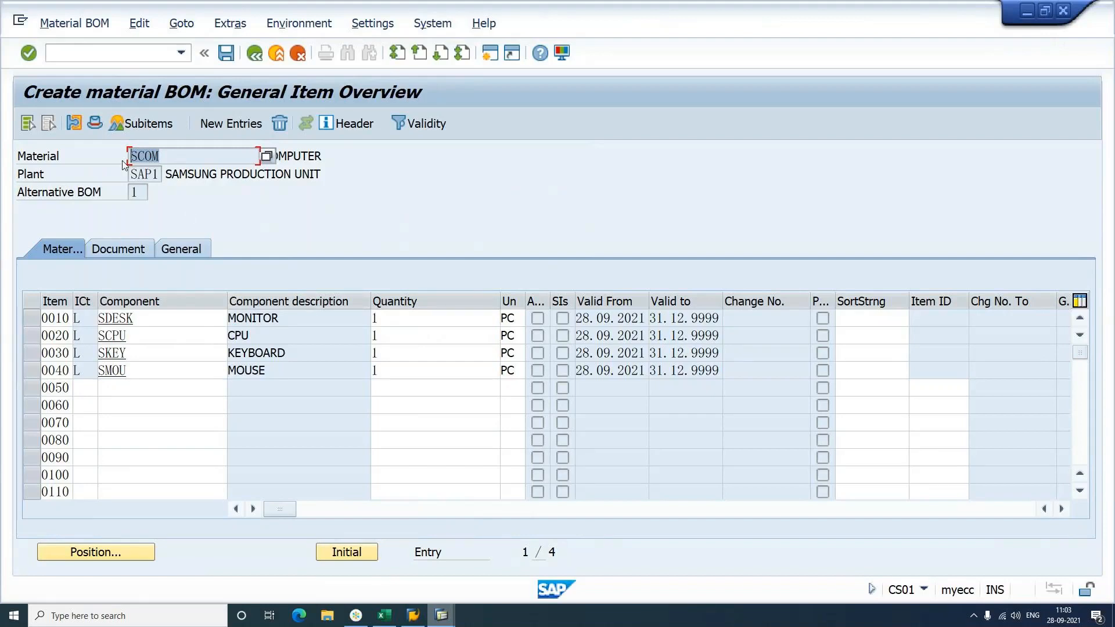
{"action": "left_click", "coordinate": [158, 322]}
{"action": "left_click", "coordinate": [145, 332]}
{"action": "left_click", "coordinate": [150, 357]}
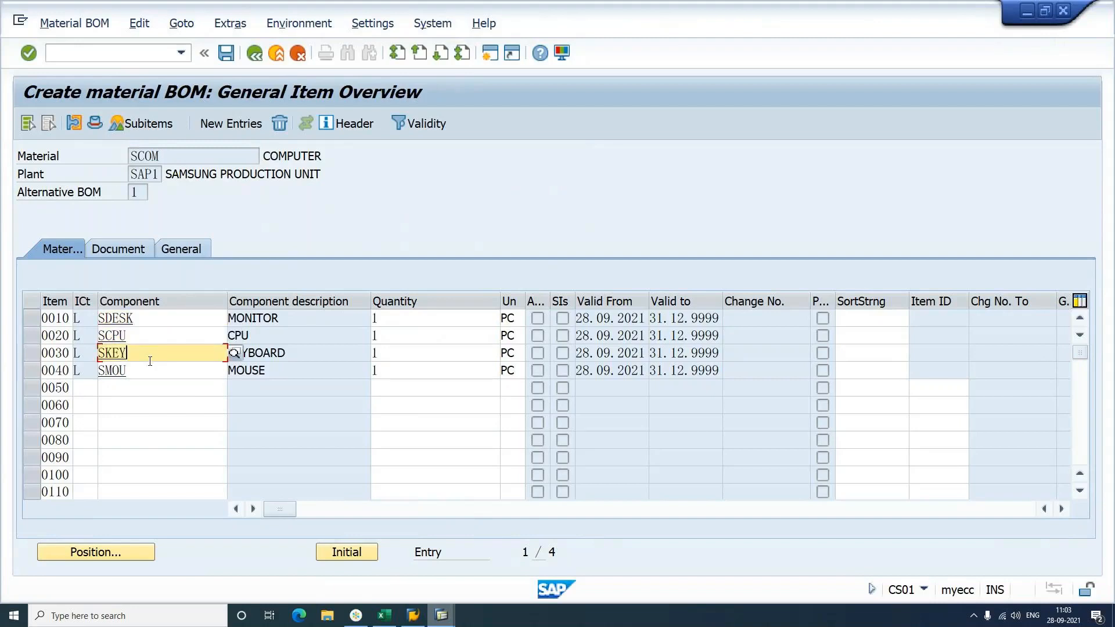
{"action": "left_click", "coordinate": [150, 375]}
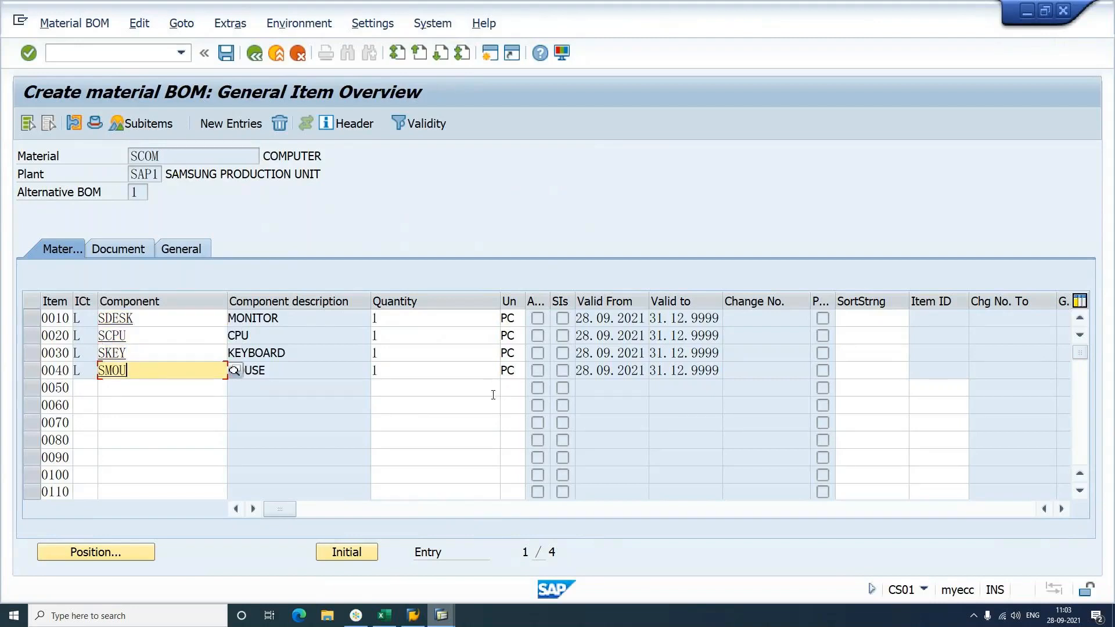
Step: Validate the BOM items and save the new BOM for SCOM
{"action": "left_click", "coordinate": [440, 375]}
{"action": "key", "text": "Return"}
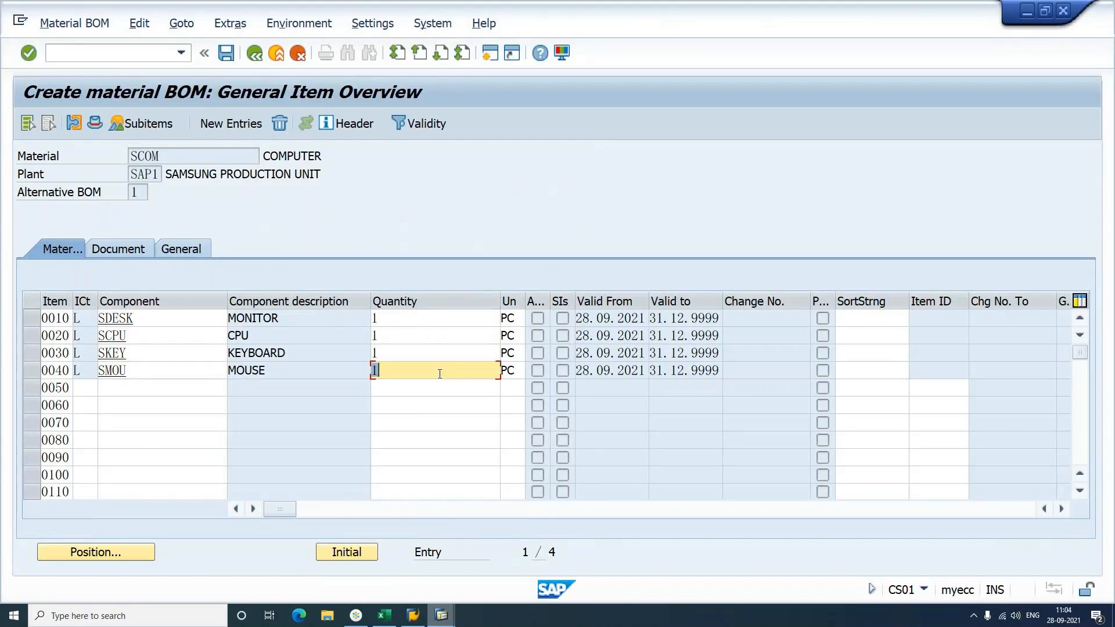
{"action": "key", "text": "Return"}
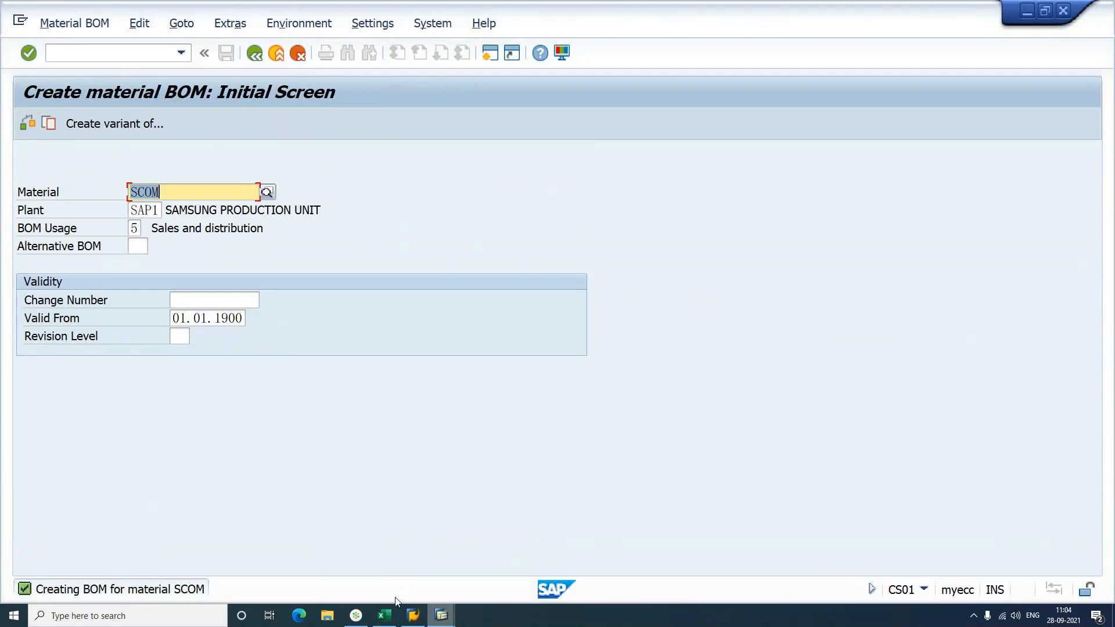
Step: In the Excel notes, insert a blank row above the item category note at J33
{"action": "left_click", "coordinate": [389, 619]}
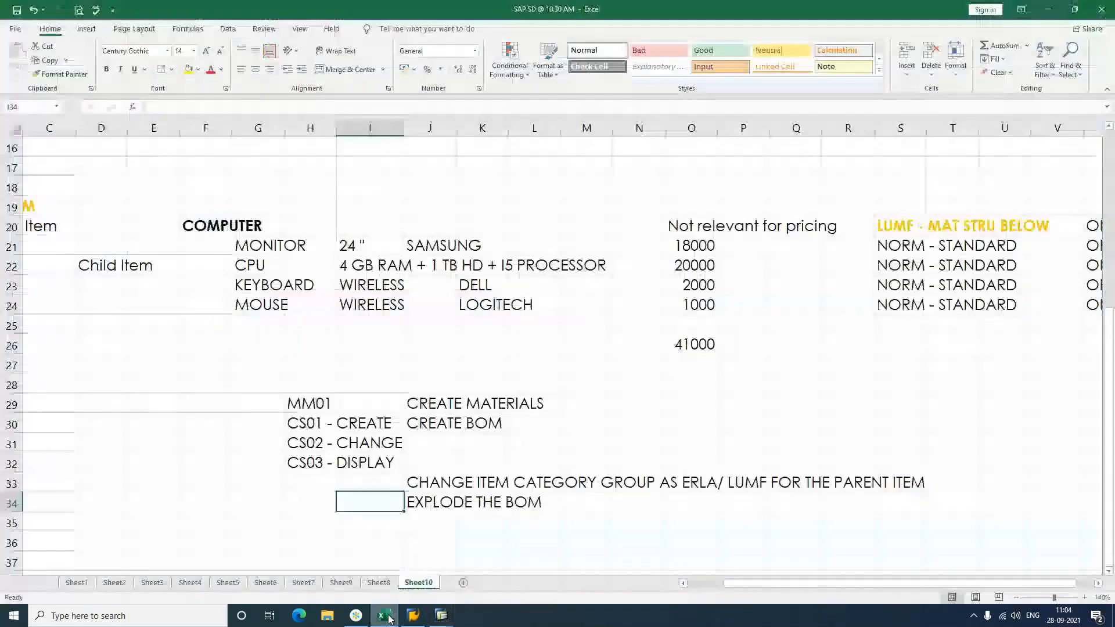
{"action": "left_click", "coordinate": [452, 426]}
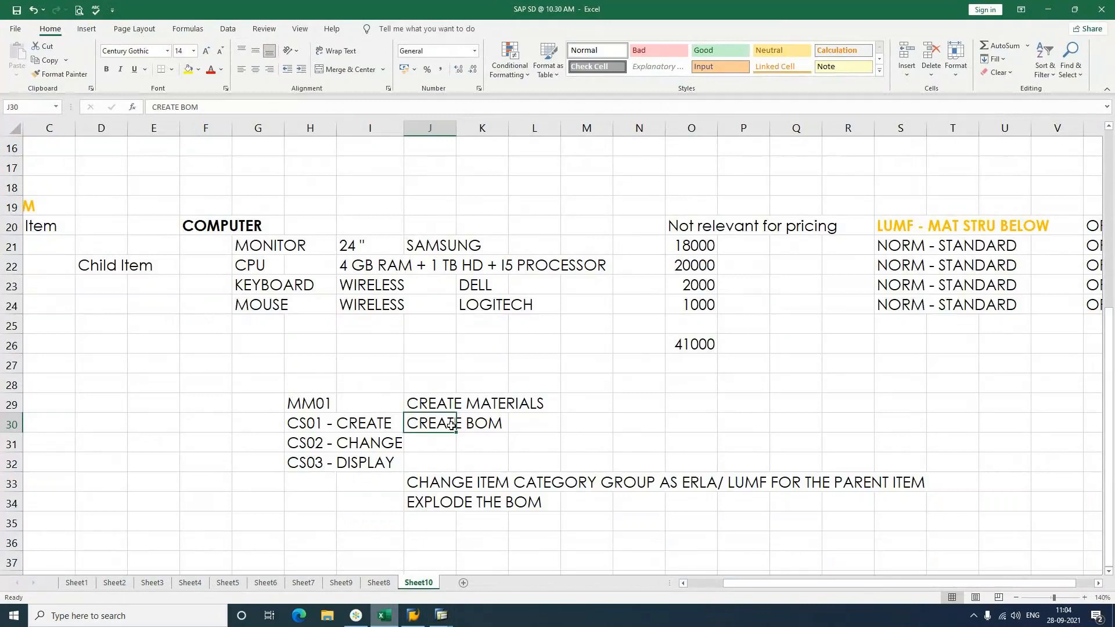
{"action": "left_click", "coordinate": [426, 485]}
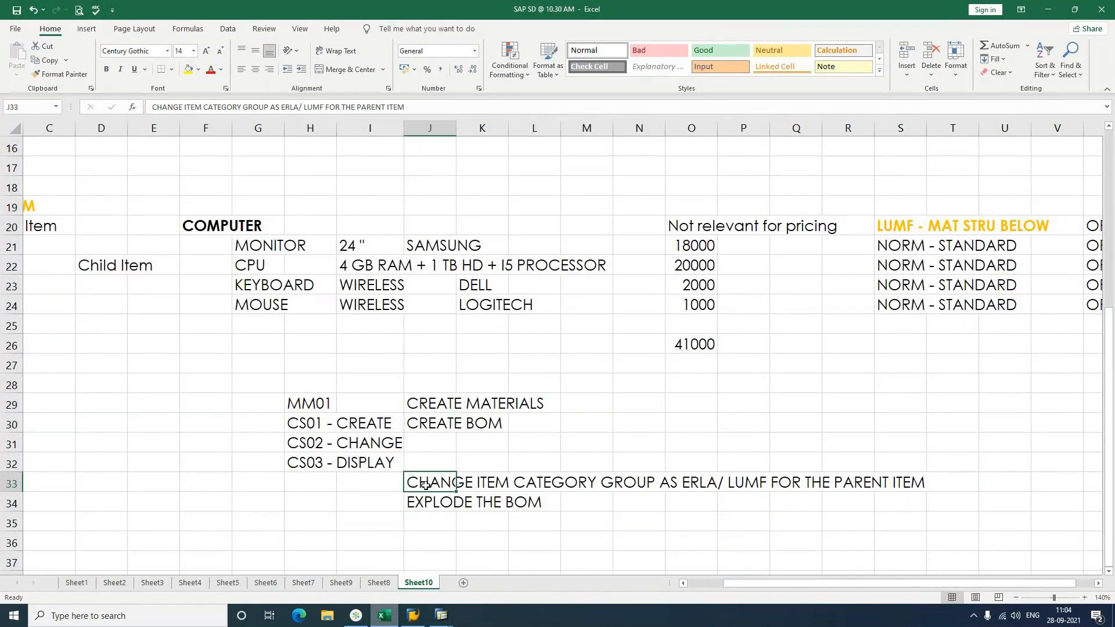
{"action": "right_click", "coordinate": [426, 486]}
{"action": "left_click", "coordinate": [459, 216]}
{"action": "left_click", "coordinate": [461, 304]}
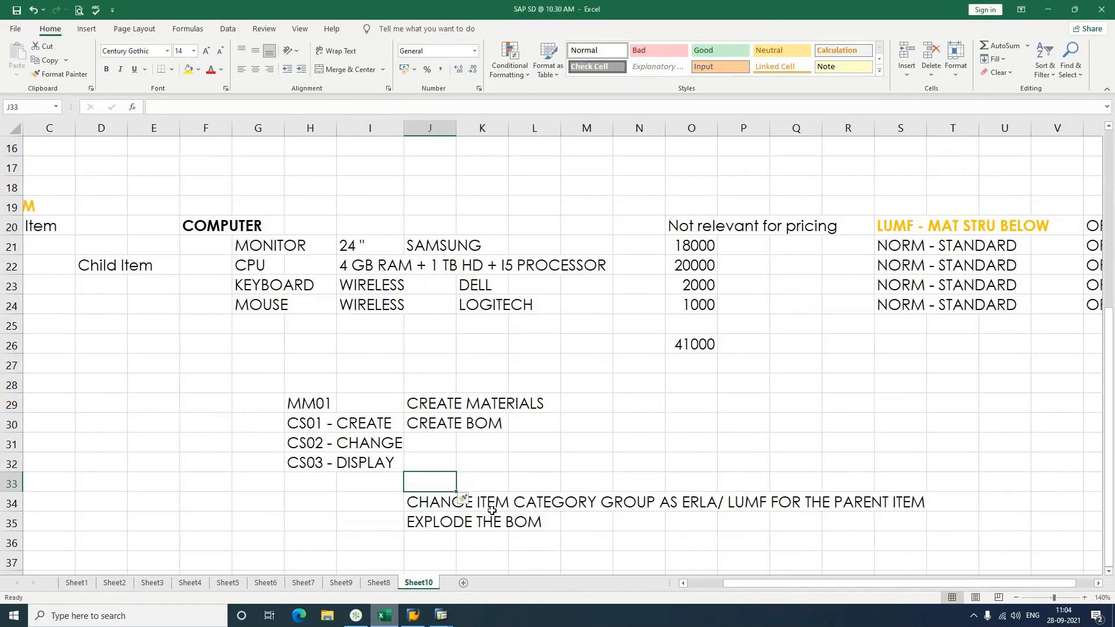
Step: Make 'ERLA/ LUMF' bold in the item category note in J34
{"action": "key", "text": "Down"}
{"action": "key", "text": "F2"}
{"action": "left_click_drag", "start_coordinate": [681, 503], "coordinate": [765, 506]}
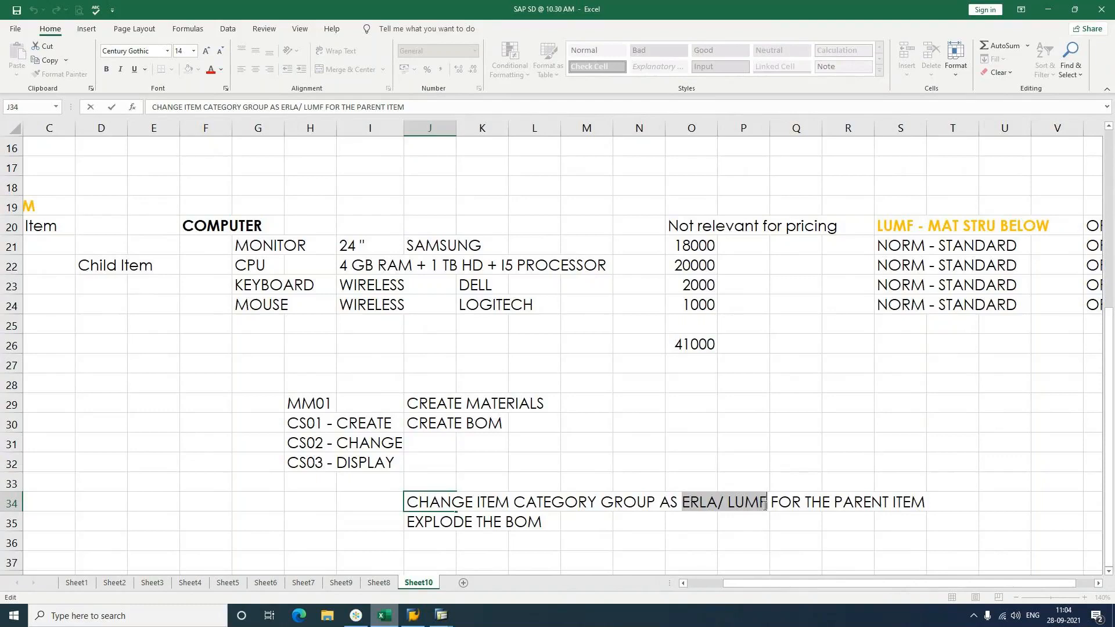
{"action": "key", "text": "ctrl+b"}
{"action": "left_click", "coordinate": [777, 436]}
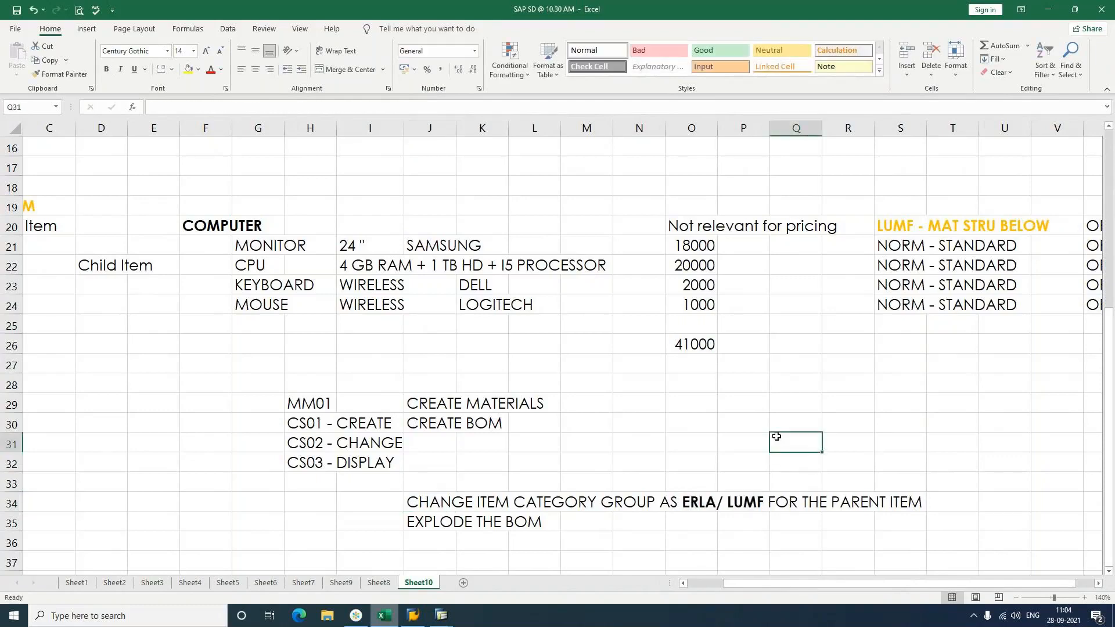
Step: Review the ERLA - MAT STRU ABOVE and LUMF - MAT STRU BELOW entries
{"action": "scroll", "coordinate": [776, 436], "scroll_direction": "up", "scroll_amount": 1}
{"action": "scroll", "coordinate": [777, 436], "scroll_direction": "up", "scroll_amount": 1}
{"action": "scroll", "coordinate": [776, 436], "scroll_direction": "up", "scroll_amount": 1}
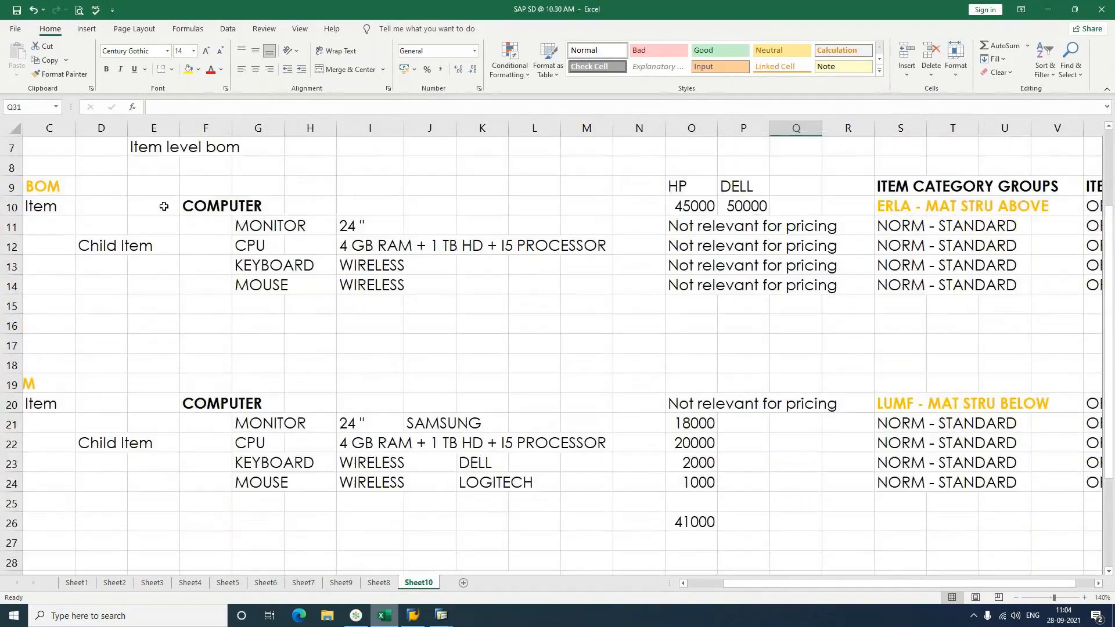
{"action": "left_click", "coordinate": [899, 212]}
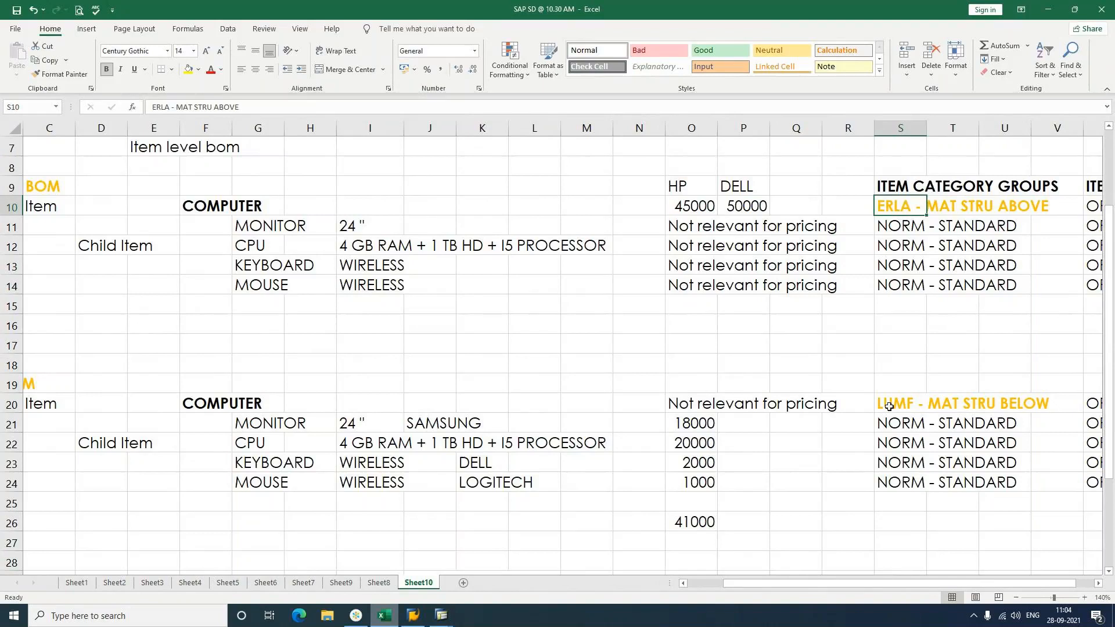
{"action": "left_click", "coordinate": [889, 407]}
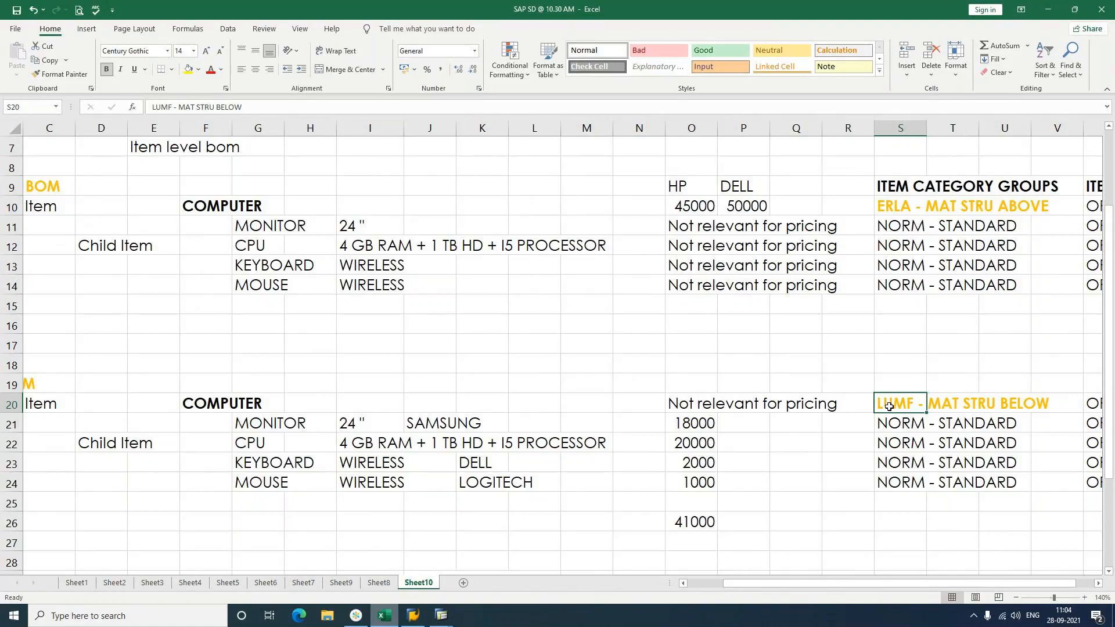
{"action": "scroll", "coordinate": [889, 407], "scroll_direction": "down", "scroll_amount": 4}
Step: Enter MM02 in cell H34 and switch back to SAP GUI
{"action": "left_click", "coordinate": [313, 446]}
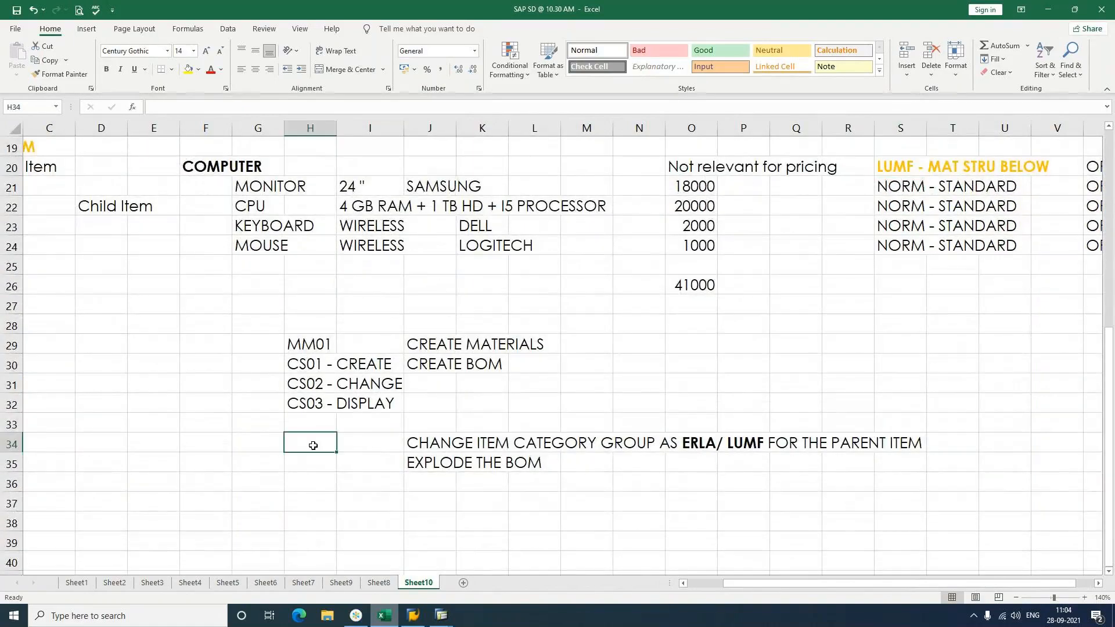
{"action": "type", "text": "mm02"}
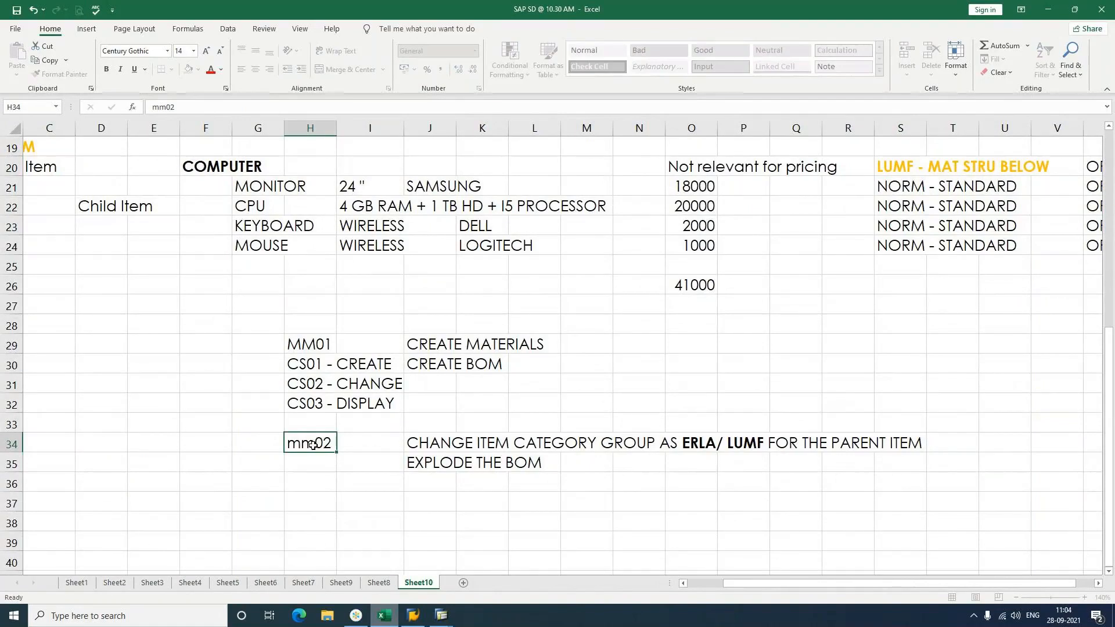
{"action": "key", "text": "Delete"}
{"action": "type", "text": "MM02"}
{"action": "key", "text": "Return"}
{"action": "key", "text": "alt+Tab"}
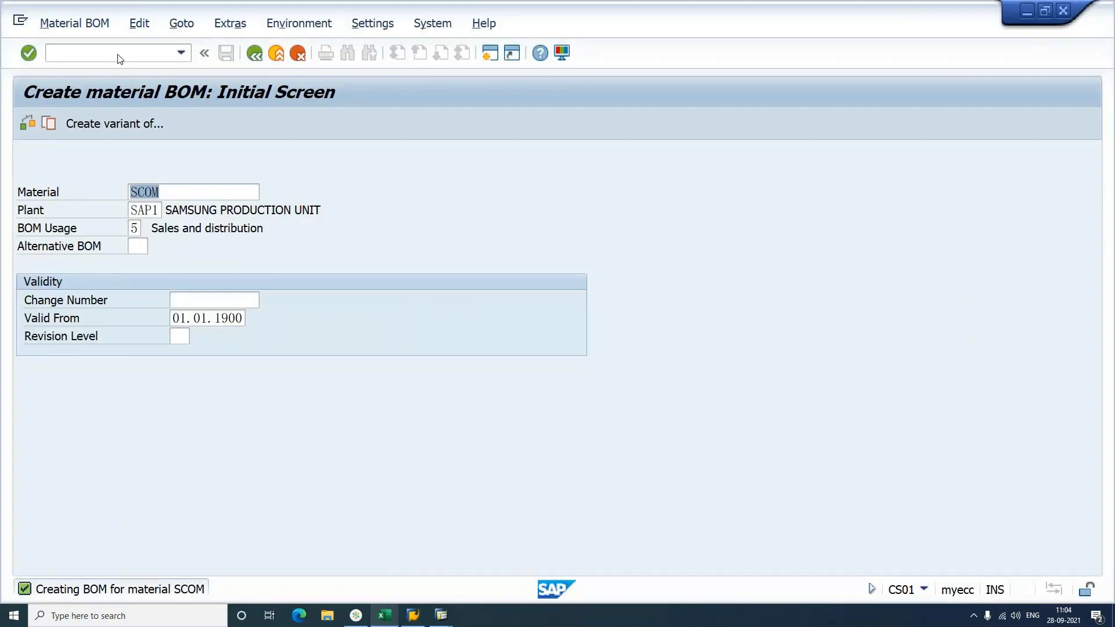
Step: Open material SCOM in MM02 with basic and sales views, showing Sales: sales org. 2
{"action": "left_click", "coordinate": [118, 54]}
{"action": "type", "text": "/NMM02"}
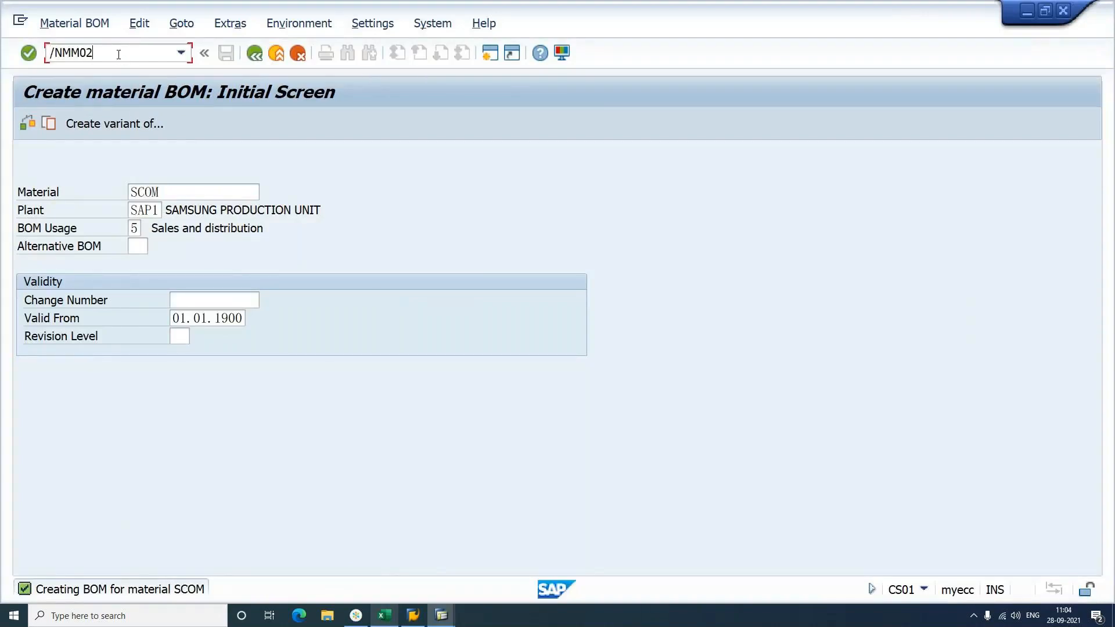
{"action": "key", "text": "Return"}
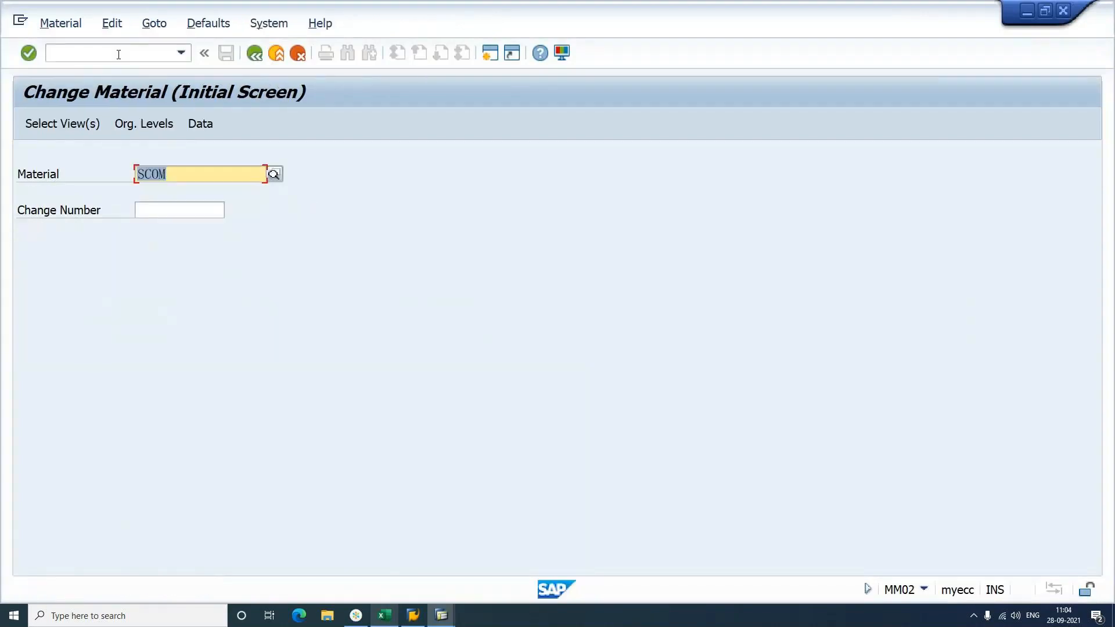
{"action": "key", "text": "Return"}
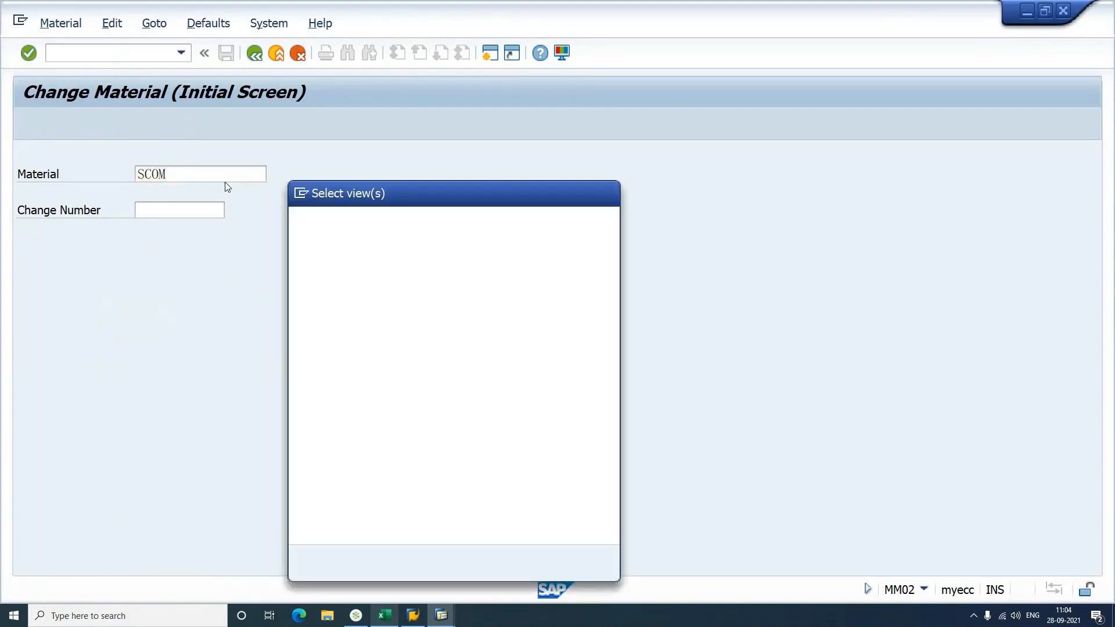
{"action": "left_click", "coordinate": [375, 567]}
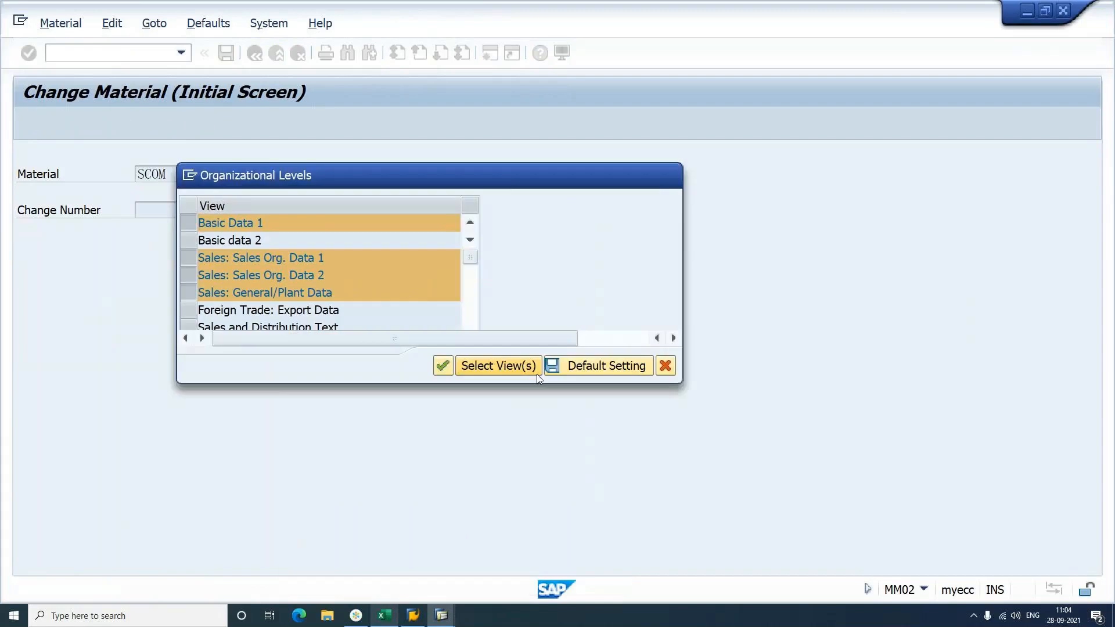
{"action": "key", "text": "Return"}
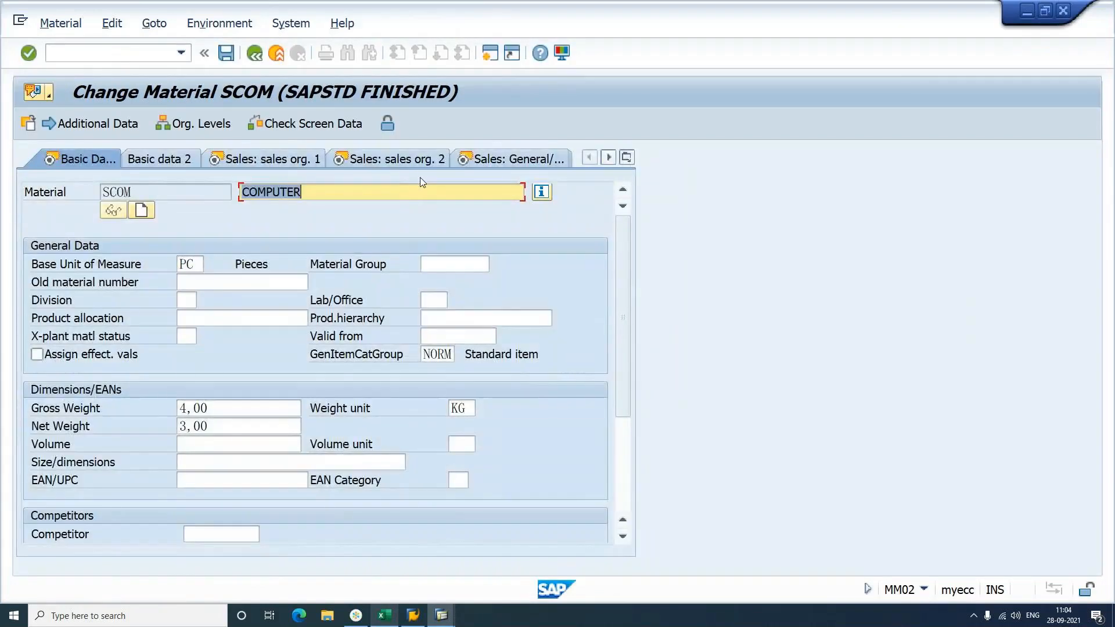
{"action": "left_click", "coordinate": [422, 162]}
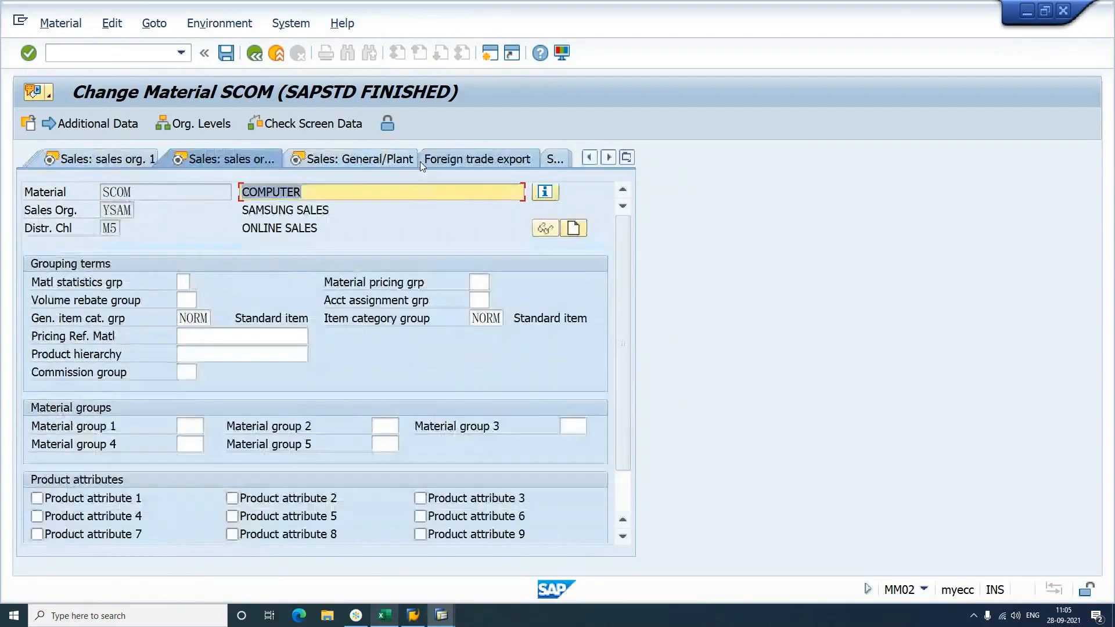
Step: Change the item category group from NORM to ERLA and save the material
{"action": "double_click", "coordinate": [475, 317]}
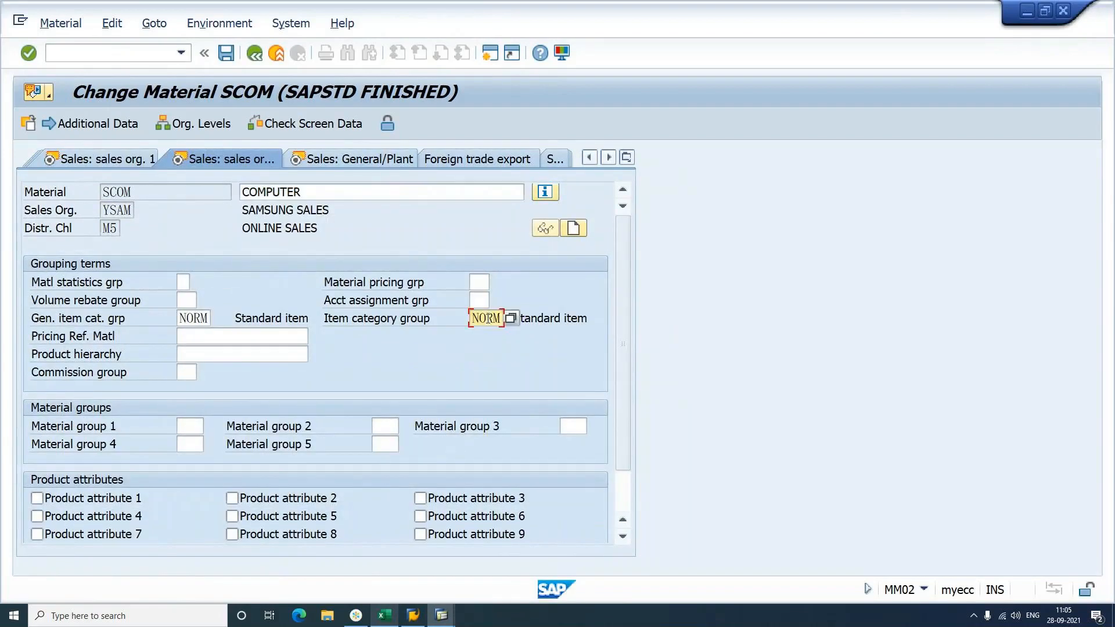
{"action": "key", "text": "BackSpace"}
{"action": "type", "text": "ERLA"}
{"action": "key", "text": "Return"}
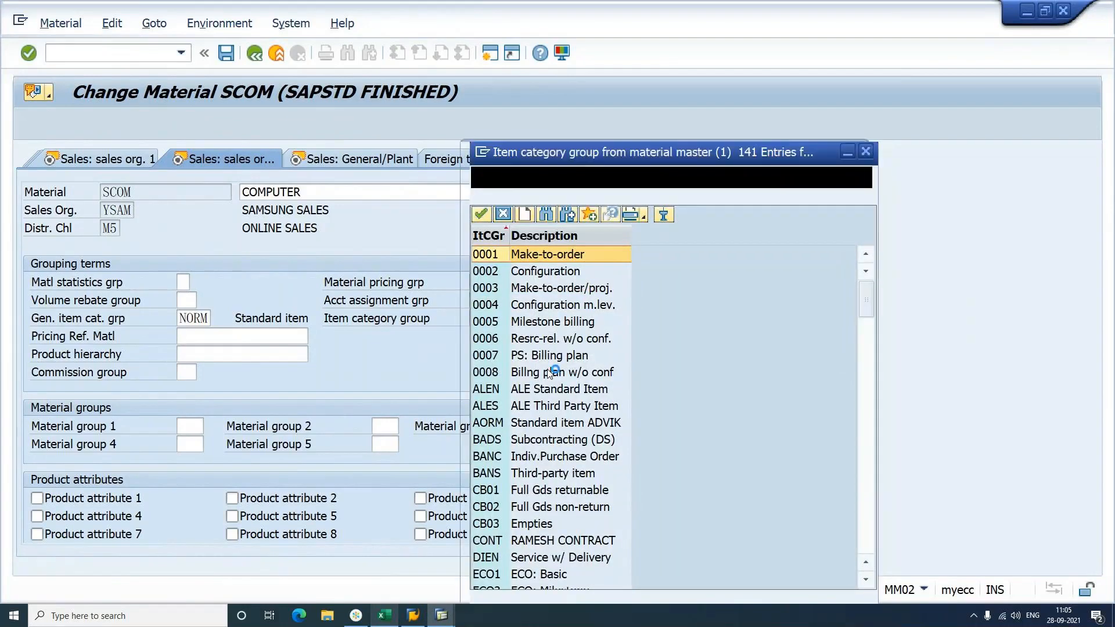
{"action": "scroll", "coordinate": [548, 373], "scroll_direction": "down", "scroll_amount": 2}
{"action": "scroll", "coordinate": [548, 373], "scroll_direction": "down", "scroll_amount": 3}
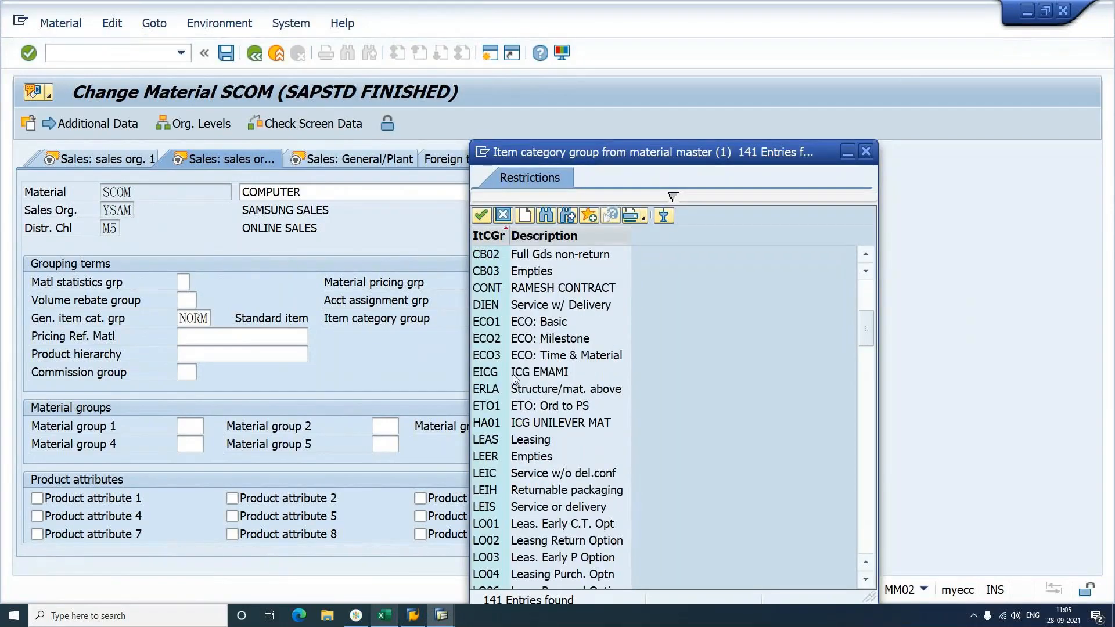
{"action": "left_click", "coordinate": [530, 393]}
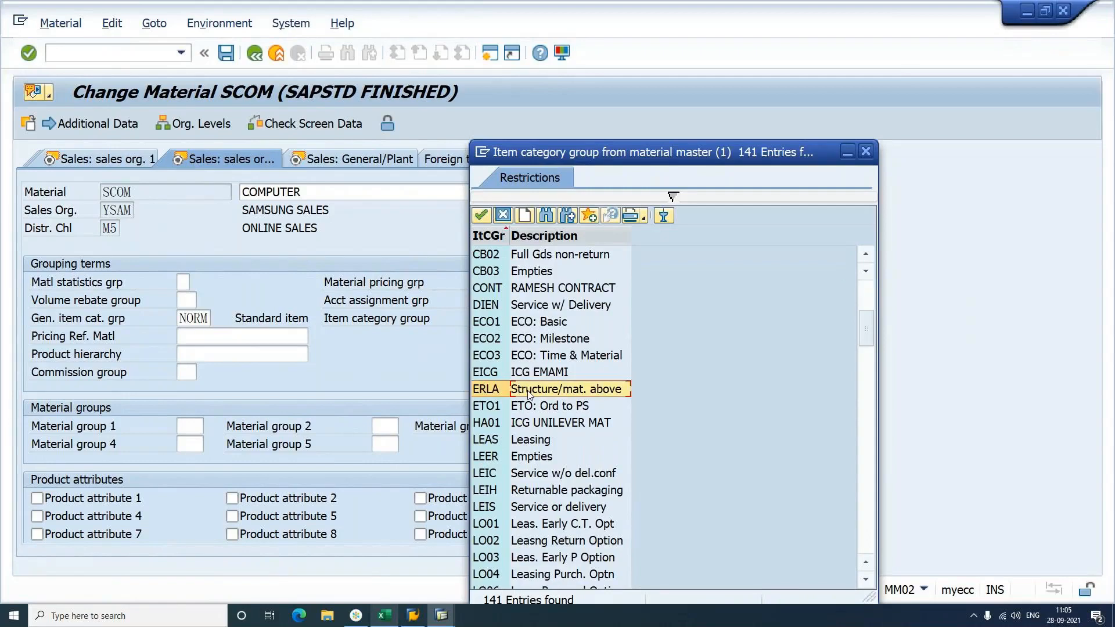
{"action": "double_click", "coordinate": [528, 392]}
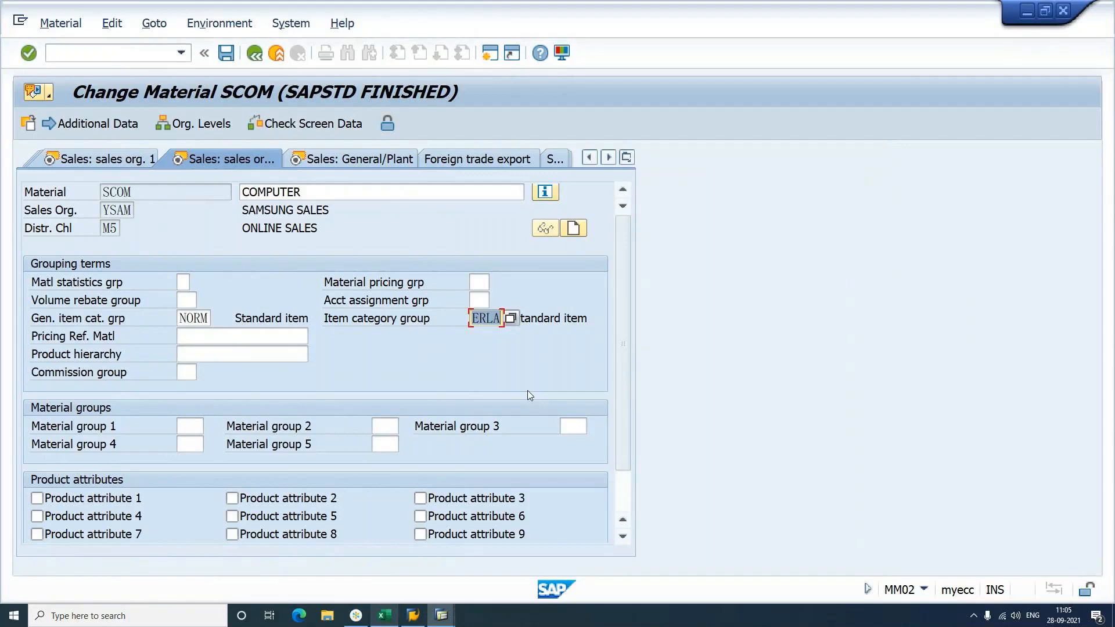
{"action": "key", "text": "ctrl+s"}
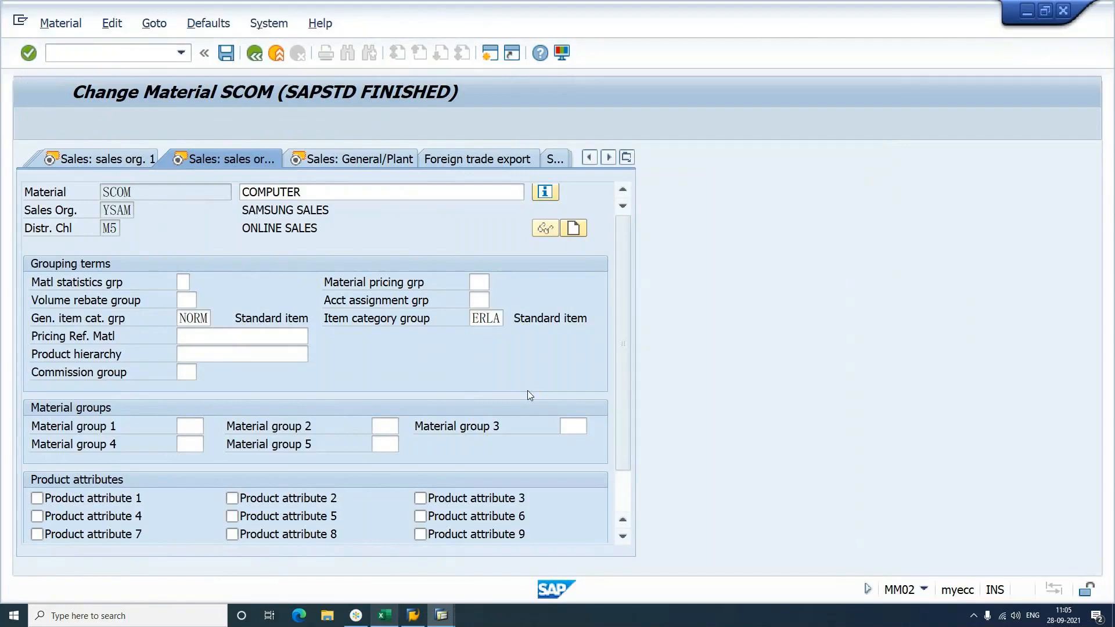
Step: Enter VA01 in cell H35 of the Excel notes and return to SAP GUI
{"action": "left_click", "coordinate": [390, 621]}
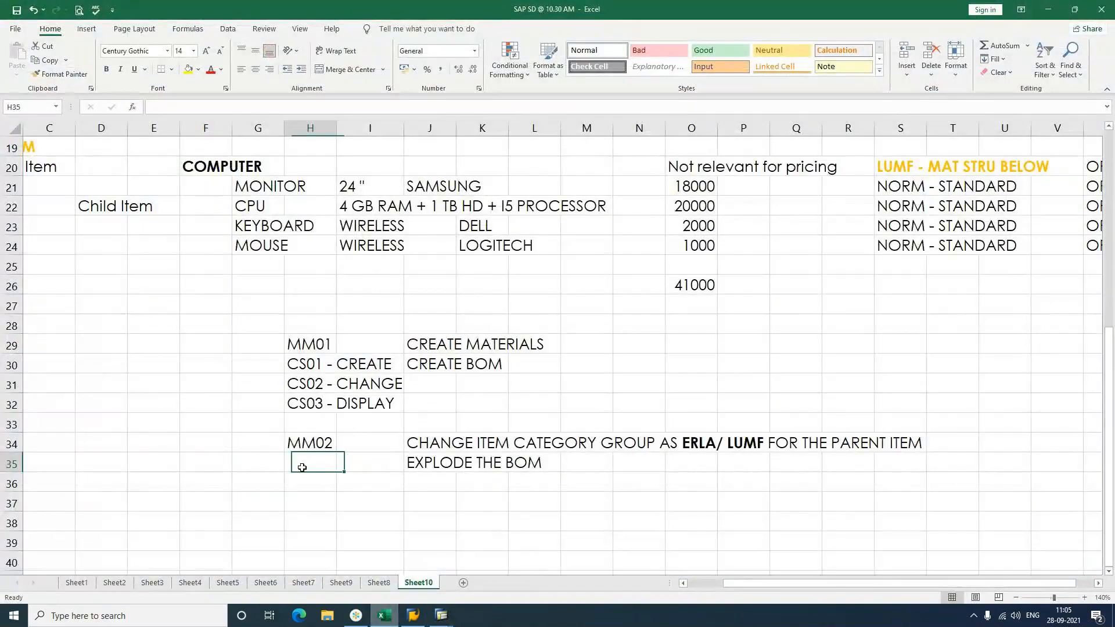
{"action": "type", "text": "VA01"}
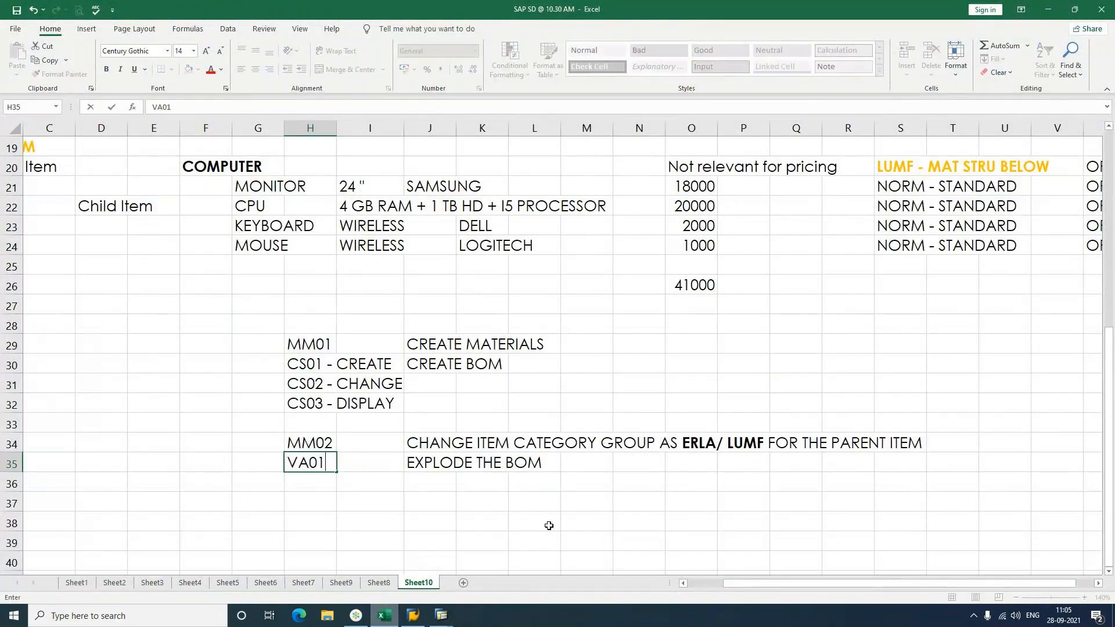
{"action": "key", "text": "Return"}
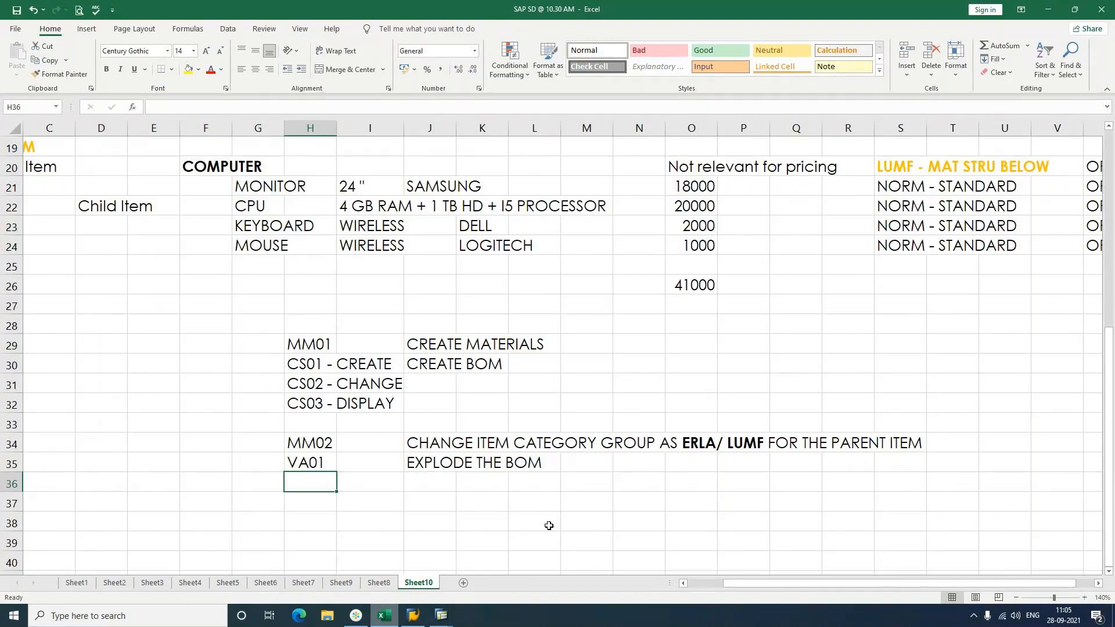
{"action": "key", "text": "alt+Tab"}
{"action": "left_click", "coordinate": [103, 50]}
Step: Start a VA01 sales order with order type OR and sales organization YSAM
{"action": "type", "text": "/NVA01"}
{"action": "key", "text": "Return"}
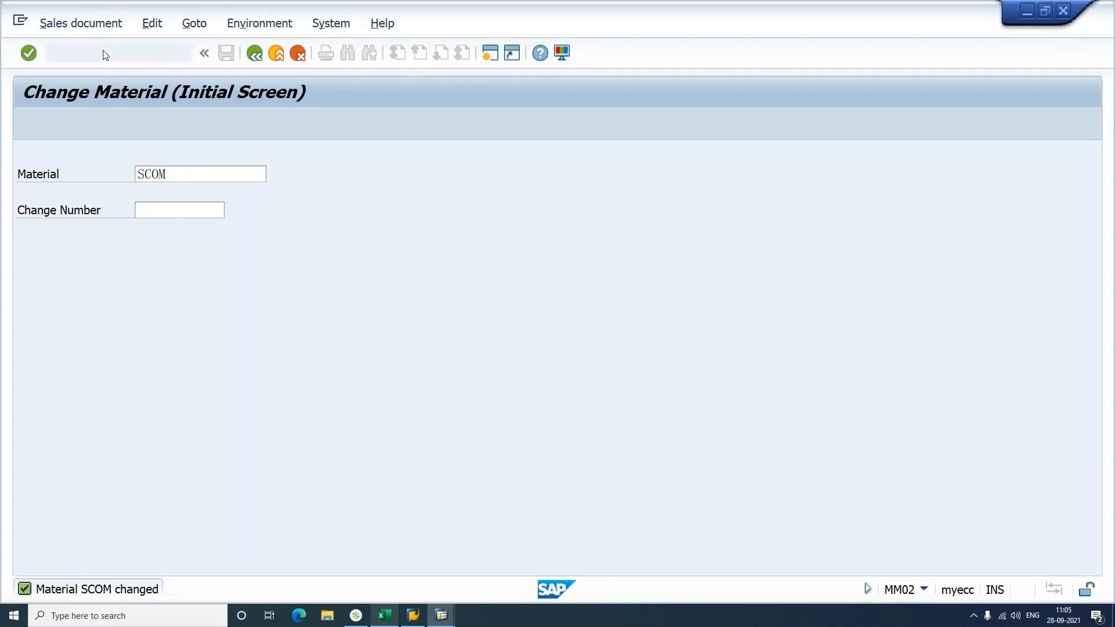
{"action": "type", "text": "OR"}
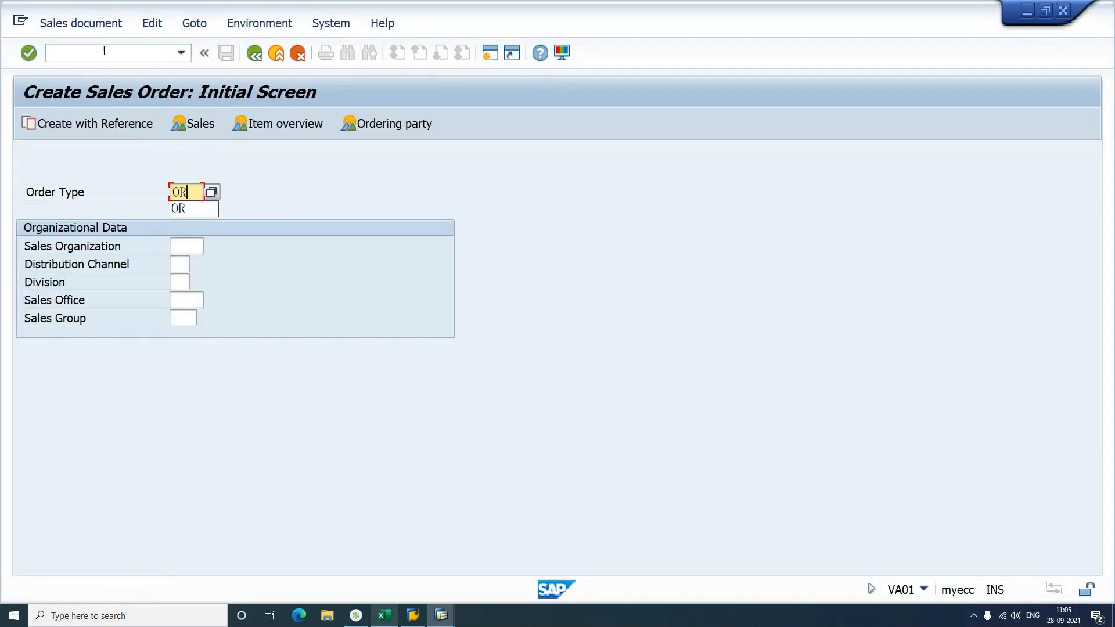
{"action": "key", "text": "Tab"}
{"action": "key", "text": "Down"}
{"action": "key", "text": "Down"}
{"action": "key", "text": "Down"}
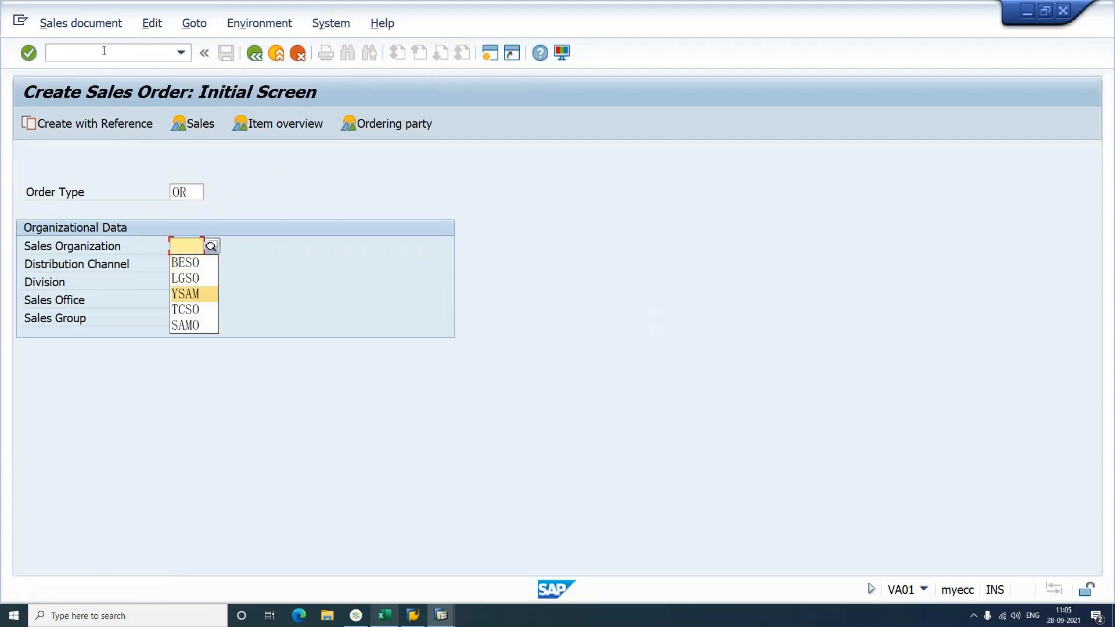
{"action": "key", "text": "Return"}
{"action": "key", "text": "Return"}
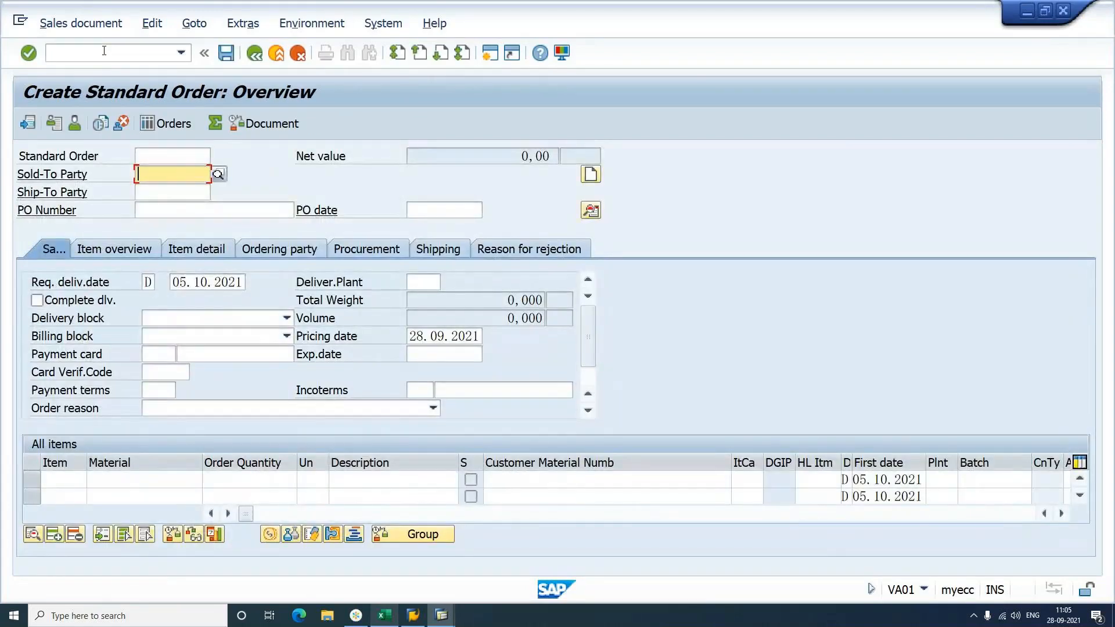
Step: Search for and select the sold-to customer and its sales area, then go to items
{"action": "left_click", "coordinate": [104, 51]}
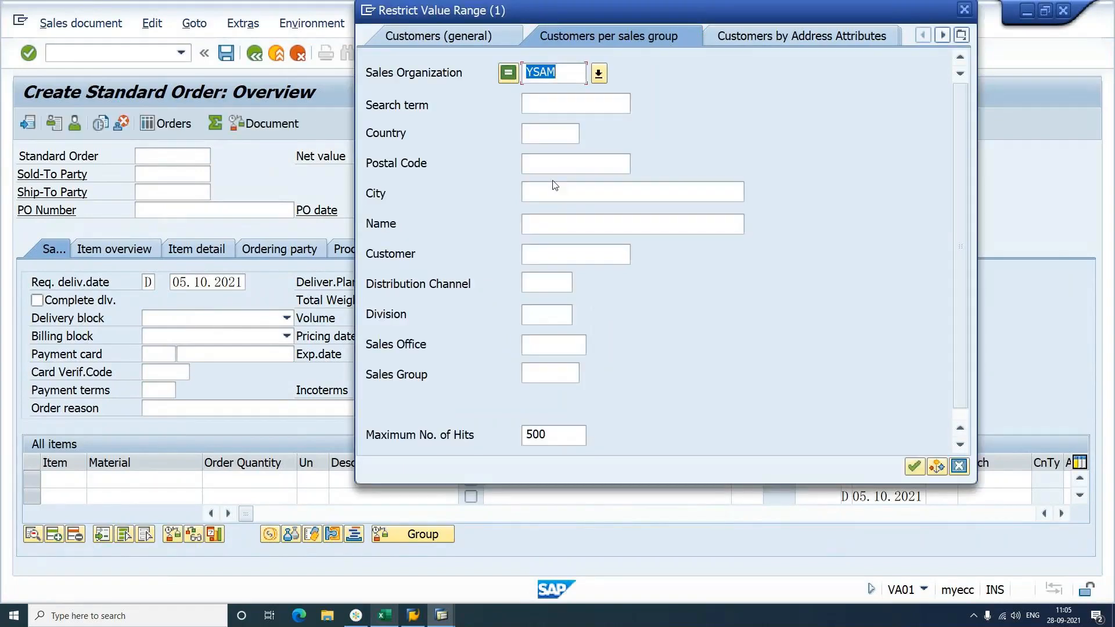
{"action": "key", "text": "Return"}
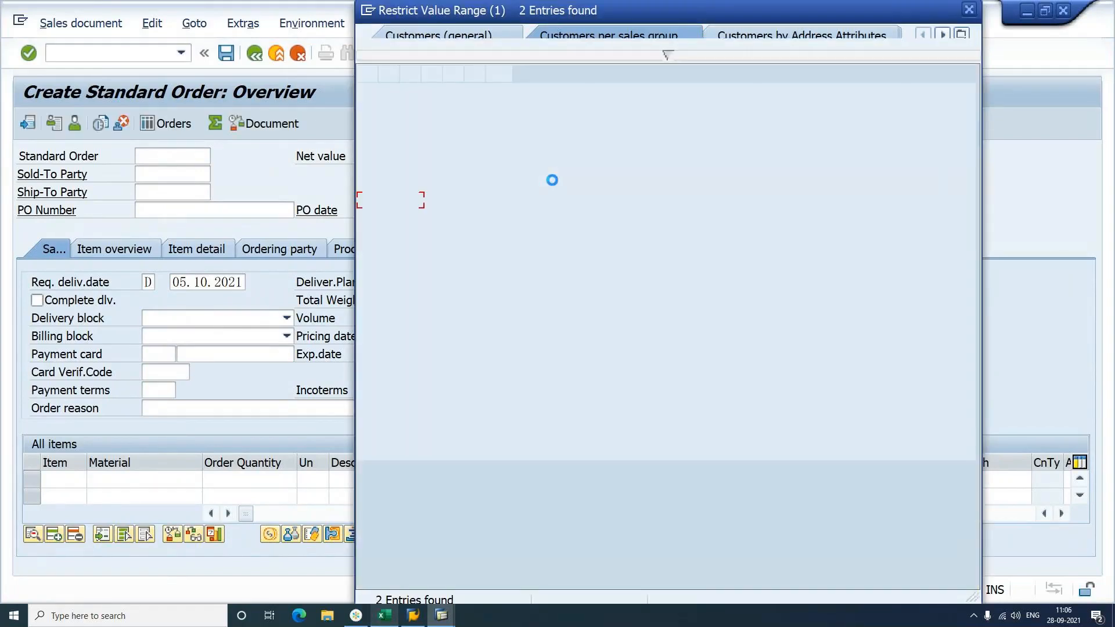
{"action": "double_click", "coordinate": [510, 203]}
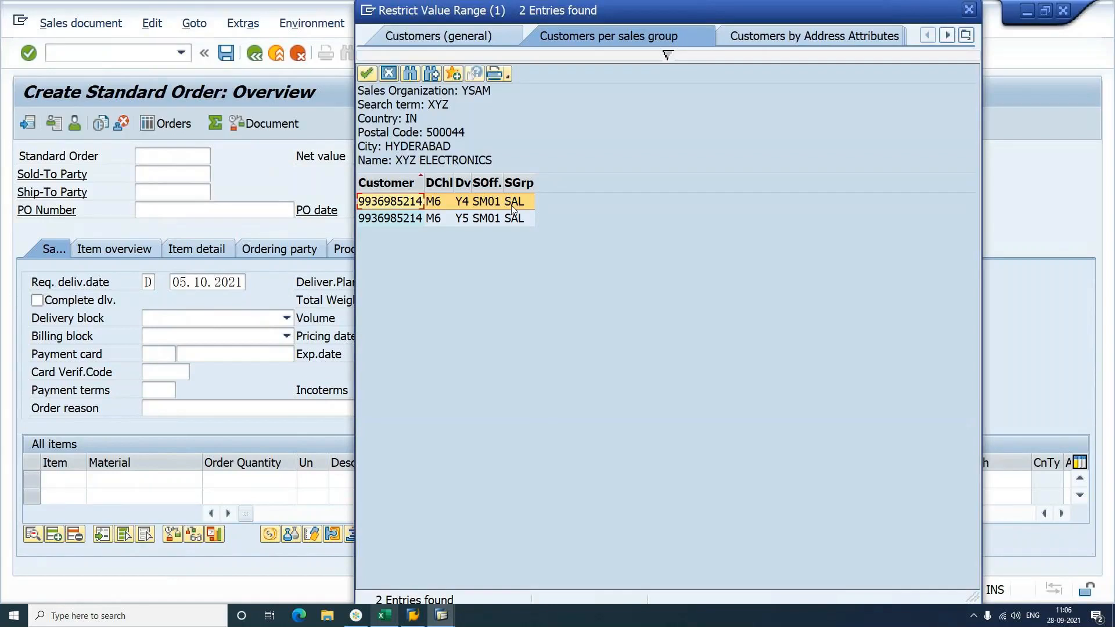
{"action": "double_click", "coordinate": [513, 209]}
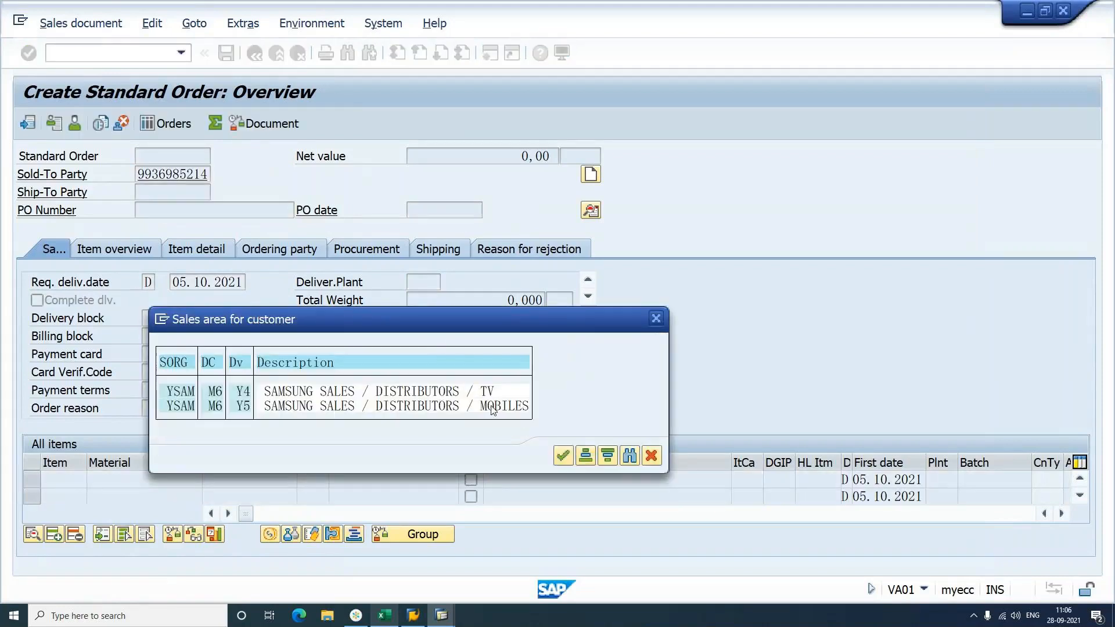
{"action": "double_click", "coordinate": [489, 400]}
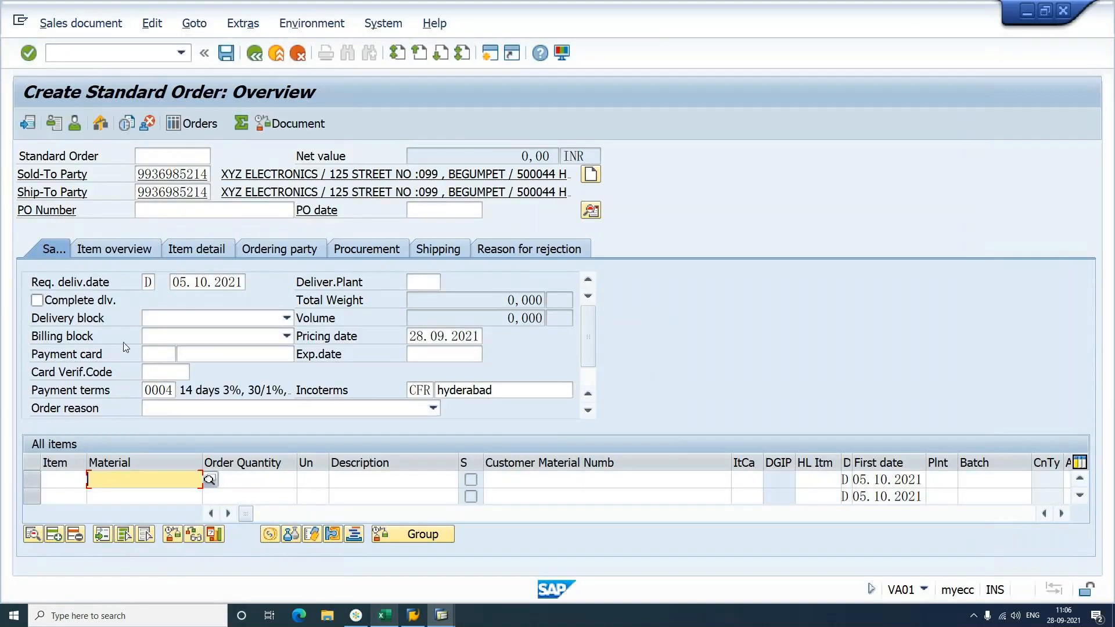
{"action": "left_click", "coordinate": [127, 251]}
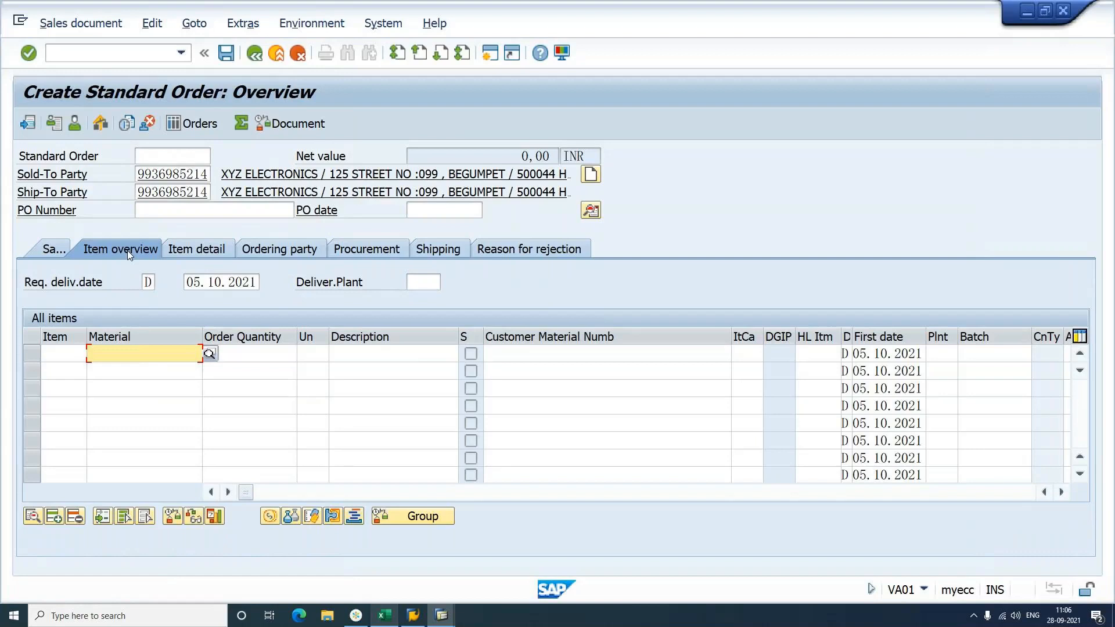
Step: Enter item SCOM with quantity 1, which is rejected as undefined for YSAM/M6
{"action": "type", "text": "SCOM"}
{"action": "key", "text": "Return"}
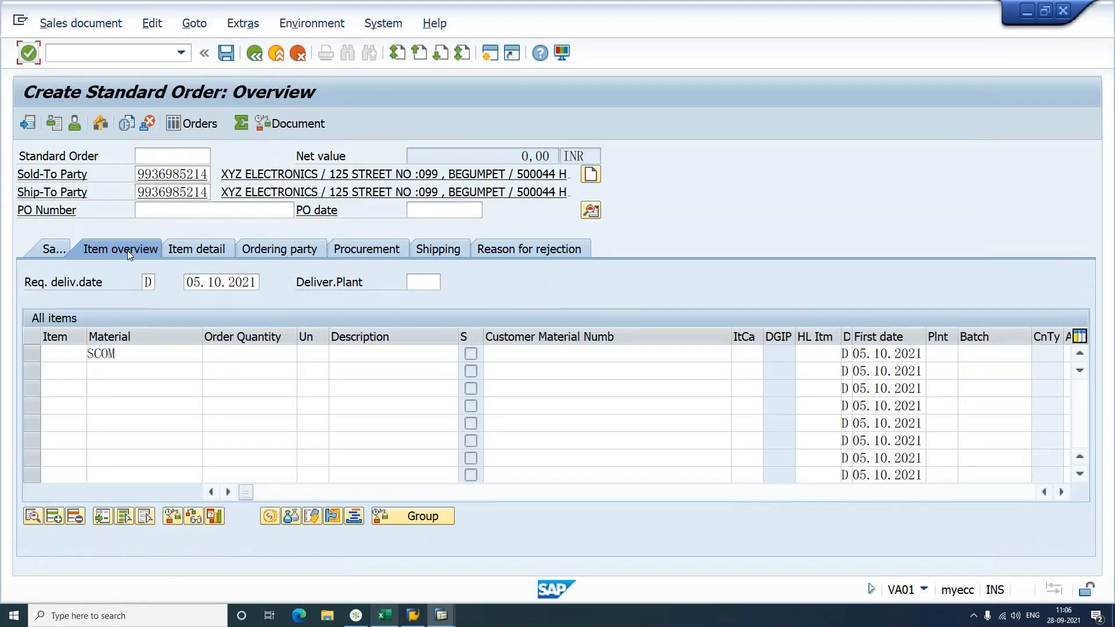
{"action": "left_click", "coordinate": [235, 359]}
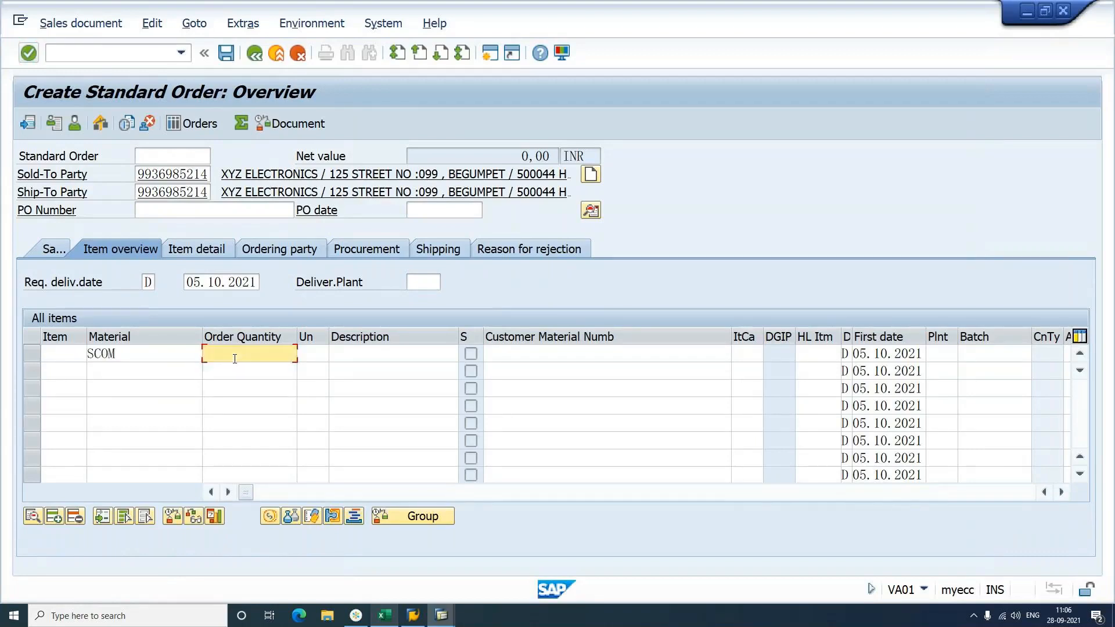
{"action": "type", "text": "1"}
{"action": "key", "text": "Return"}
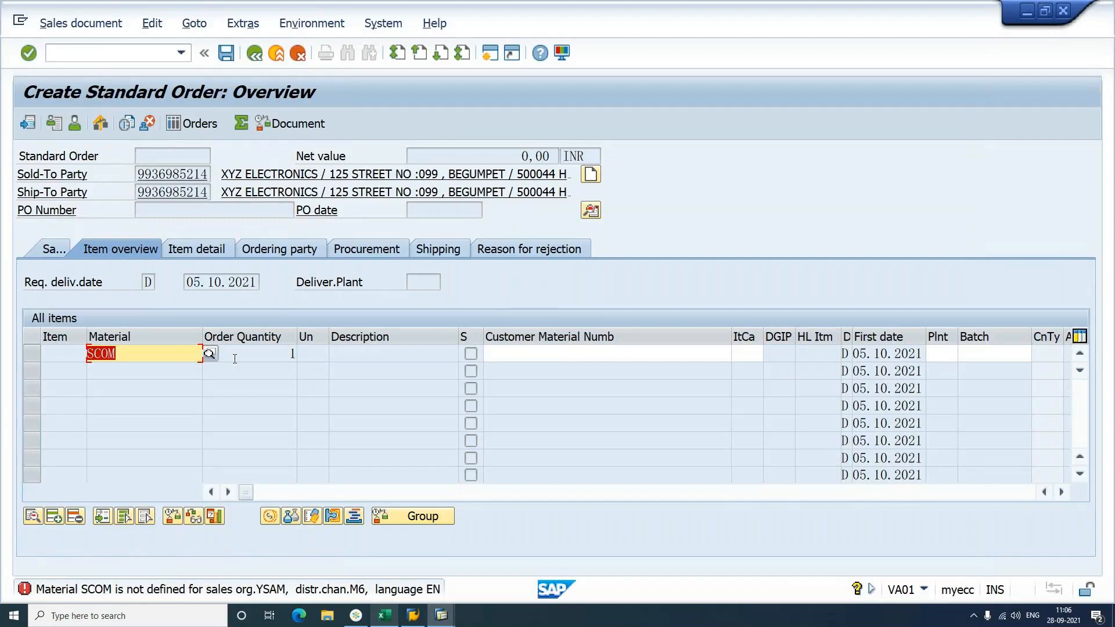
{"action": "left_click", "coordinate": [123, 50]}
Step: Start changing material SCOM in MM02, then cancel Org. Levels without changes
{"action": "type", "text": "/NMM02"}
{"action": "key", "text": "Return"}
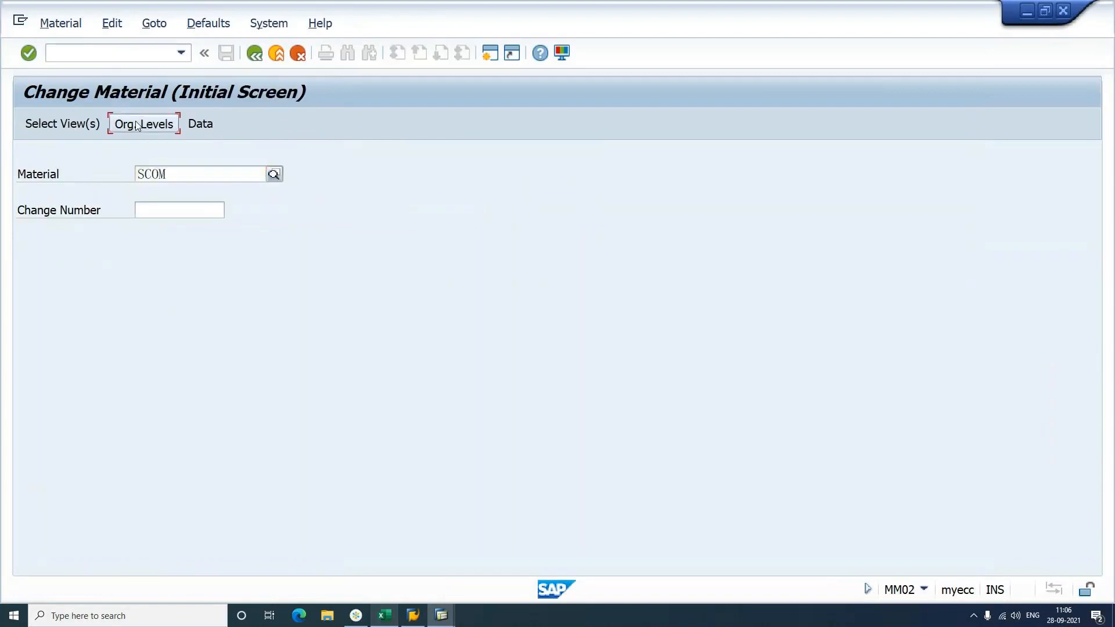
{"action": "left_click", "coordinate": [134, 120]}
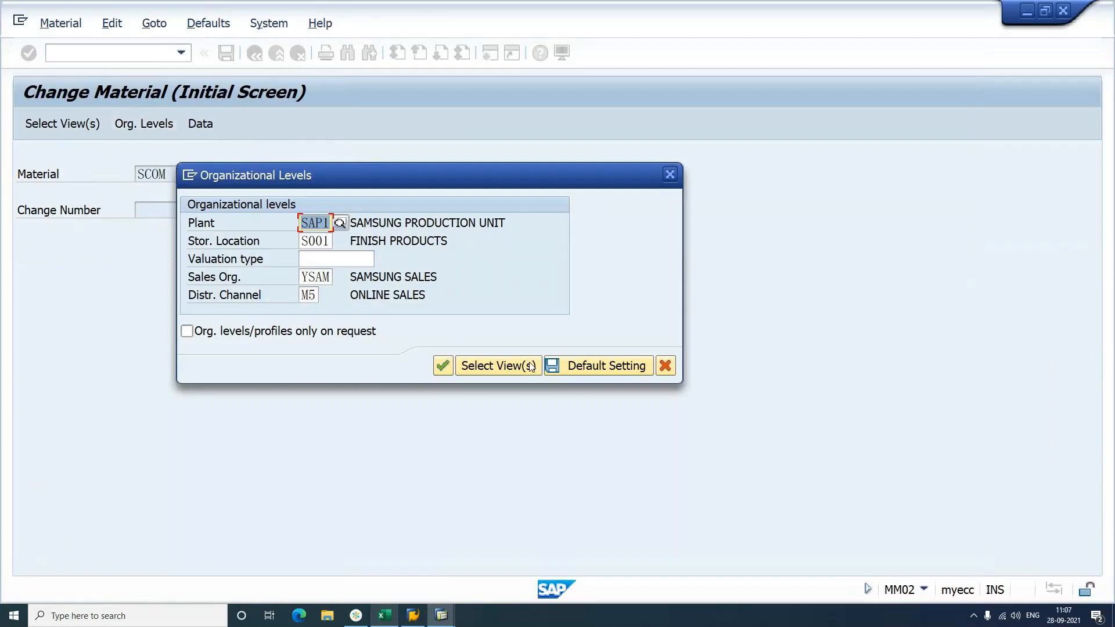
{"action": "left_click", "coordinate": [665, 366]}
Step: Switch to MM01 and start creating material SCOM
{"action": "left_click", "coordinate": [83, 57]}
{"action": "type", "text": "/"}
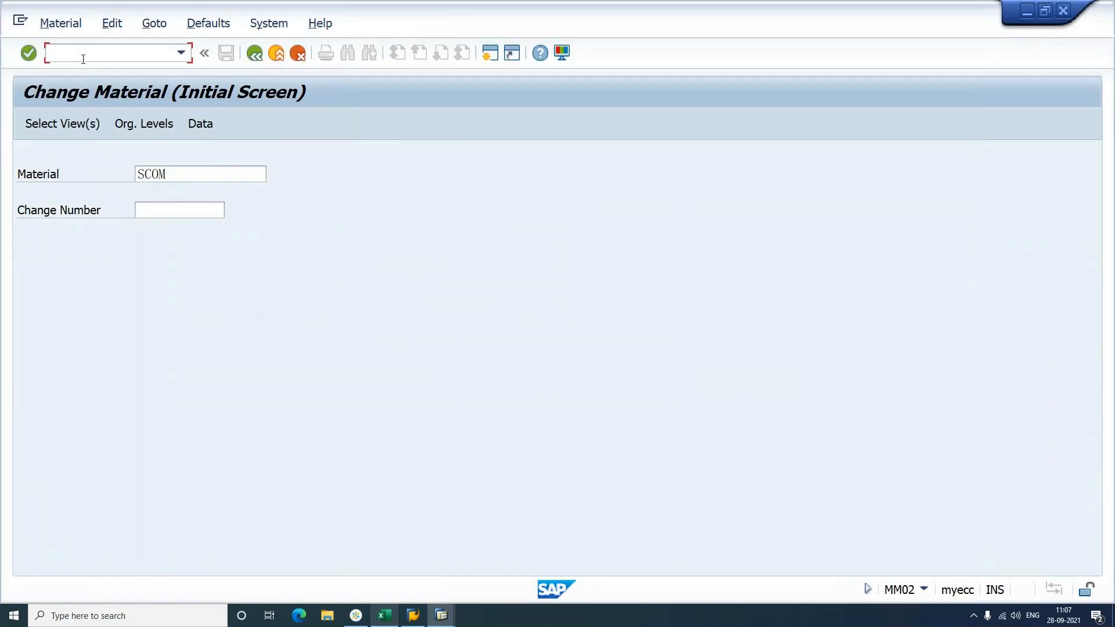
{"action": "type", "text": "NMM01"}
{"action": "key", "text": "Return"}
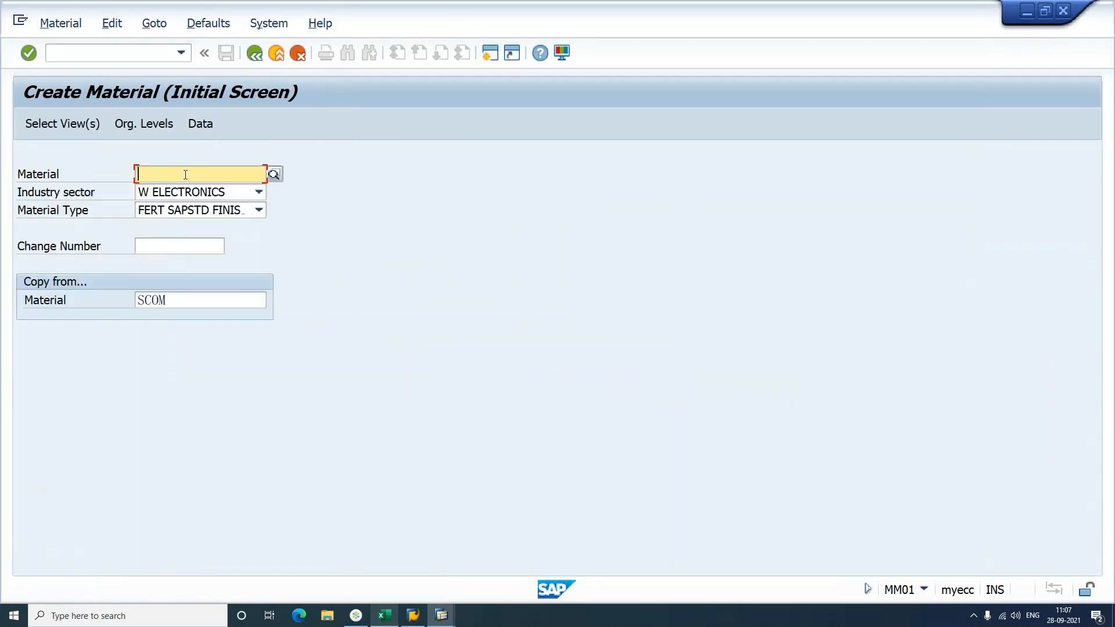
{"action": "type", "text": "SCOM"}
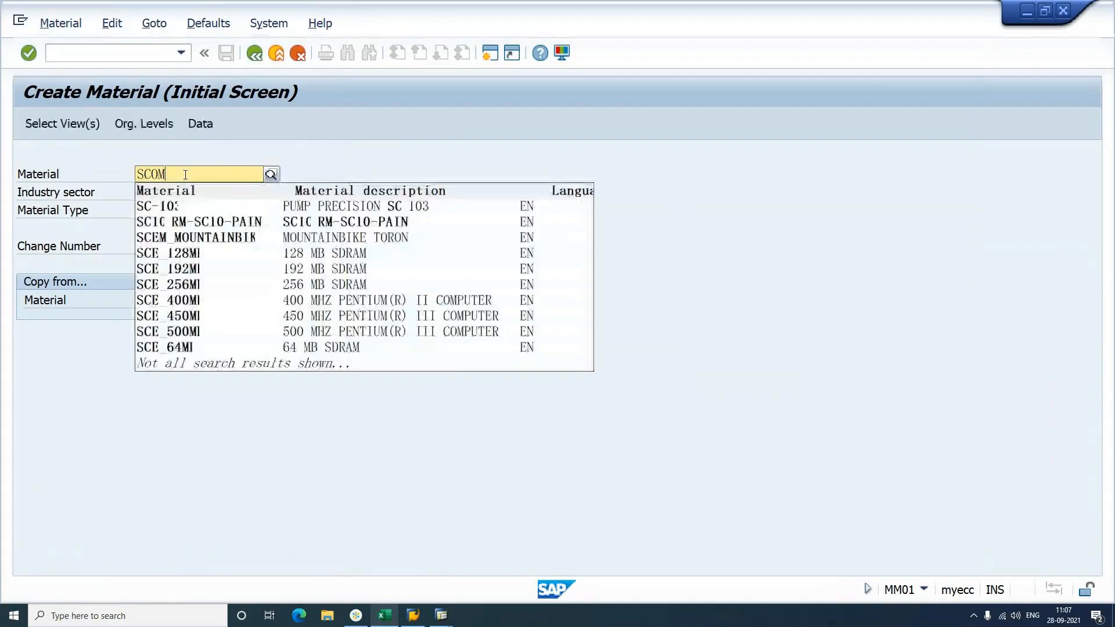
{"action": "key", "text": "Return"}
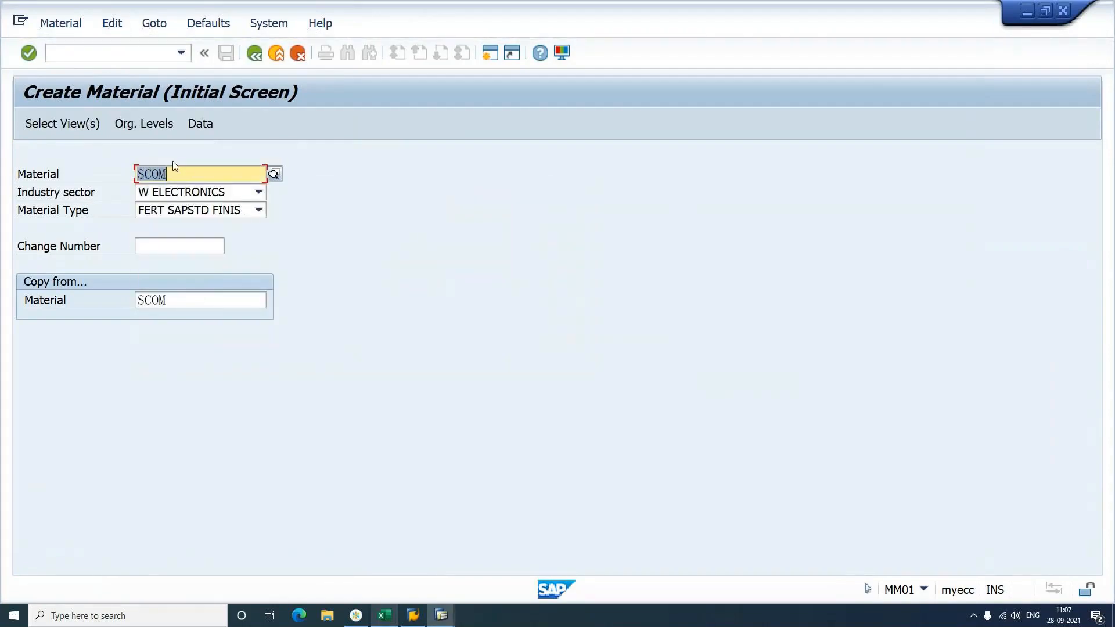
Step: Set distribution channel M6 in Org. Levels and save material SCOM
{"action": "left_click", "coordinate": [155, 124]}
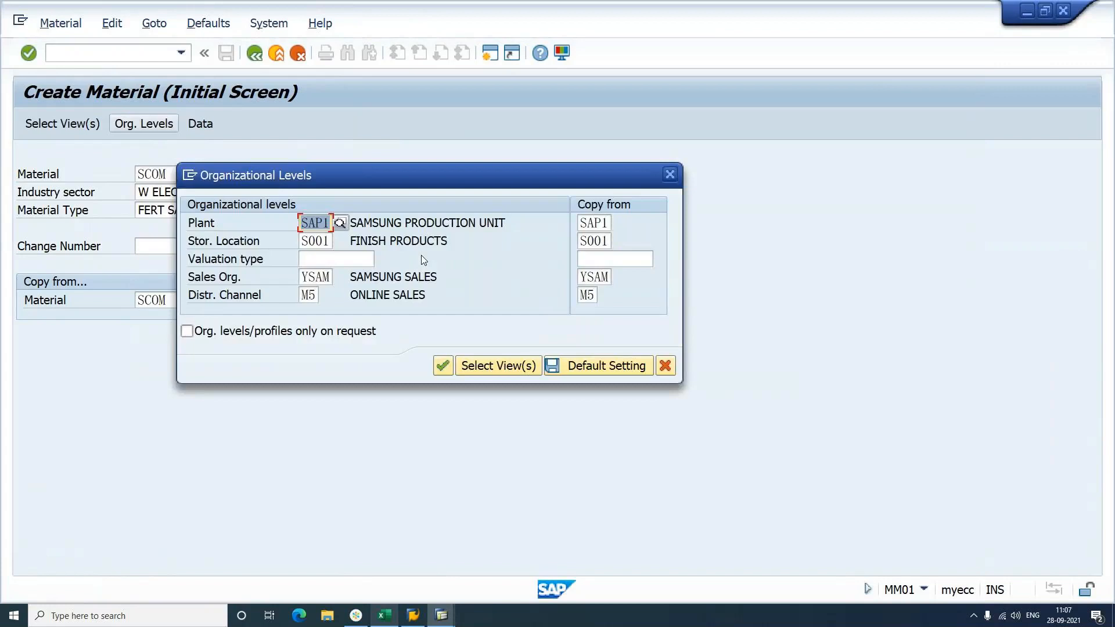
{"action": "left_click", "coordinate": [317, 297]}
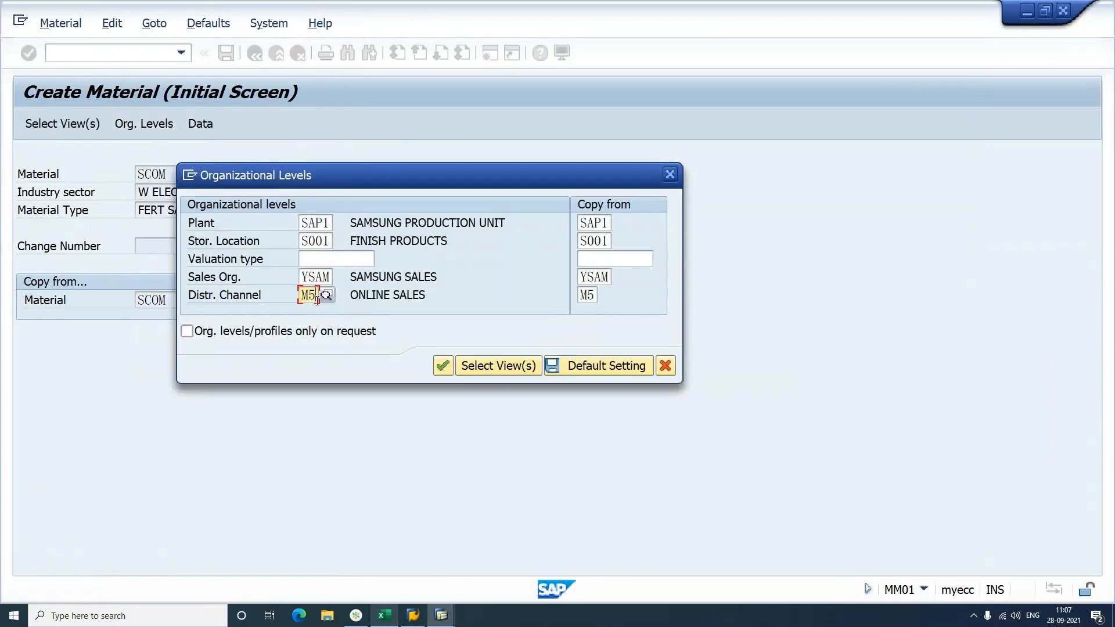
{"action": "key", "text": "BackSpace"}
{"action": "type", "text": "5"}
{"action": "key", "text": "Return"}
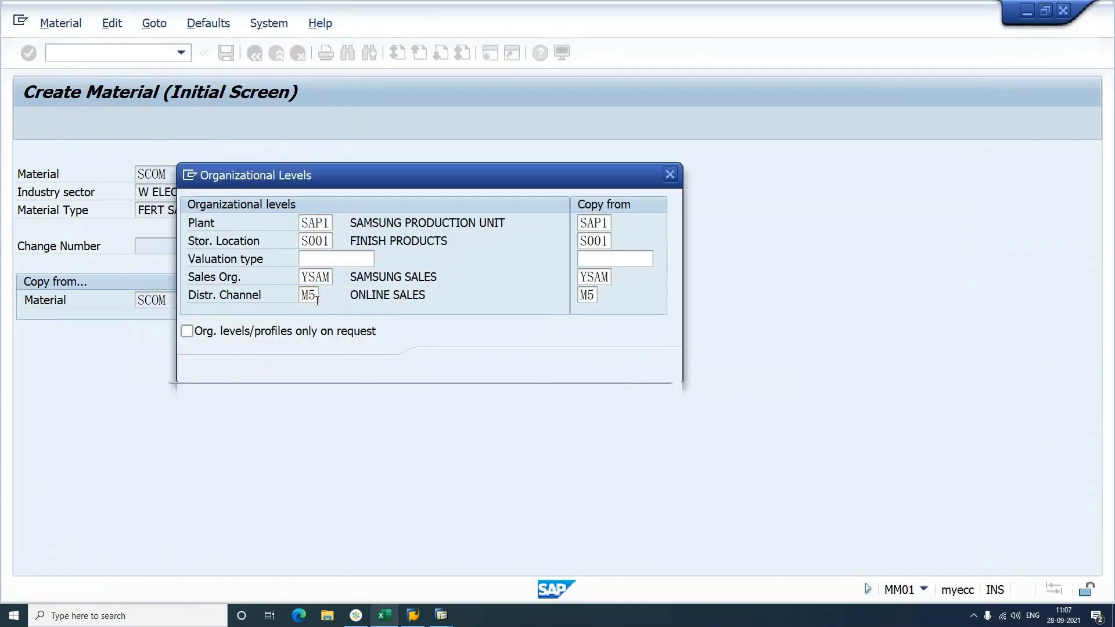
{"action": "key", "text": "Return"}
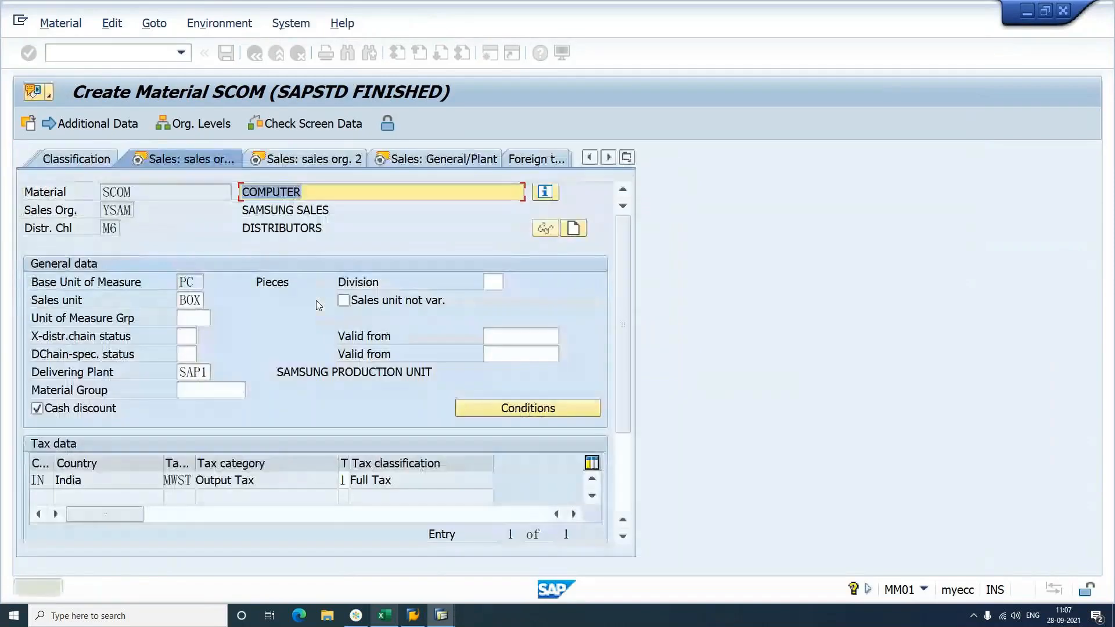
{"action": "key", "text": "ctrl+s"}
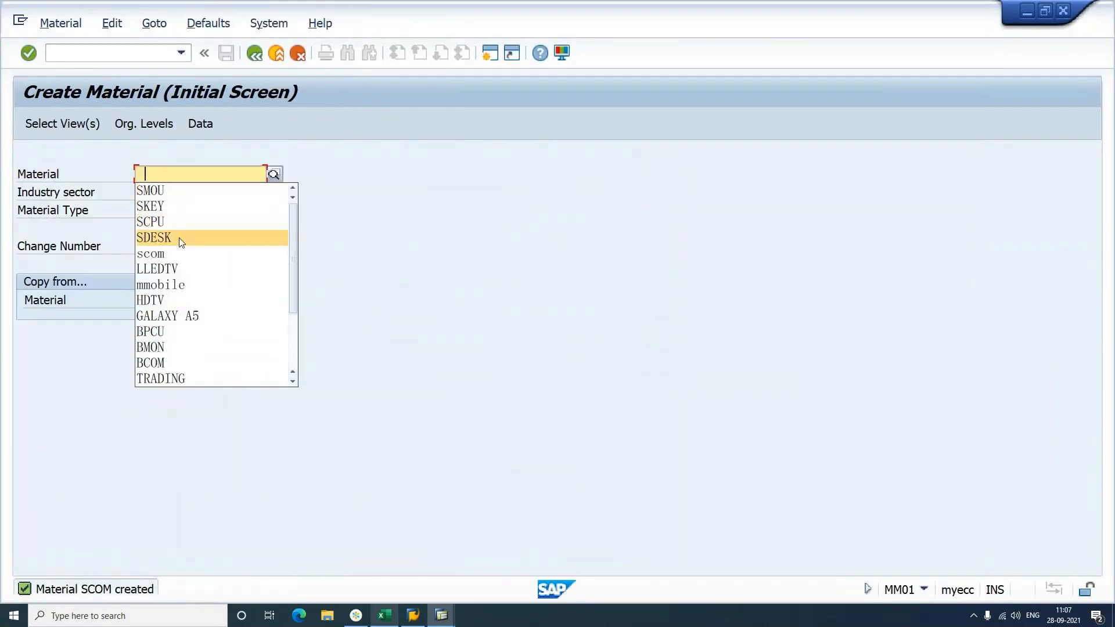
Step: Create SDESK for channel M6, storing the org levels as defaults, and save
{"action": "left_click", "coordinate": [179, 237]}
{"action": "key", "text": "Return"}
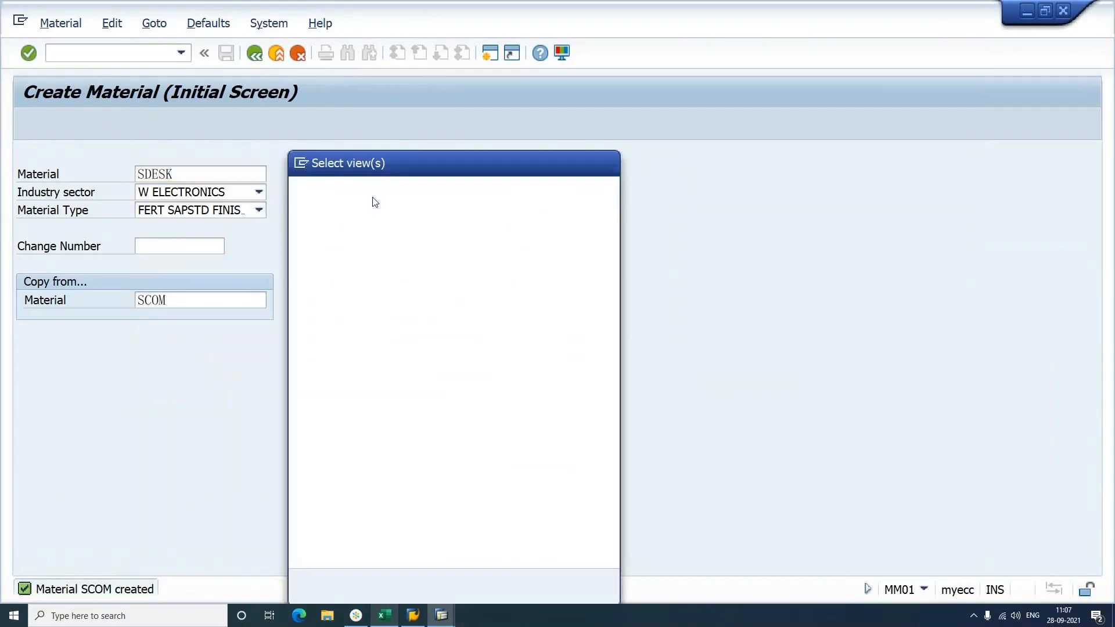
{"action": "key", "text": "Return"}
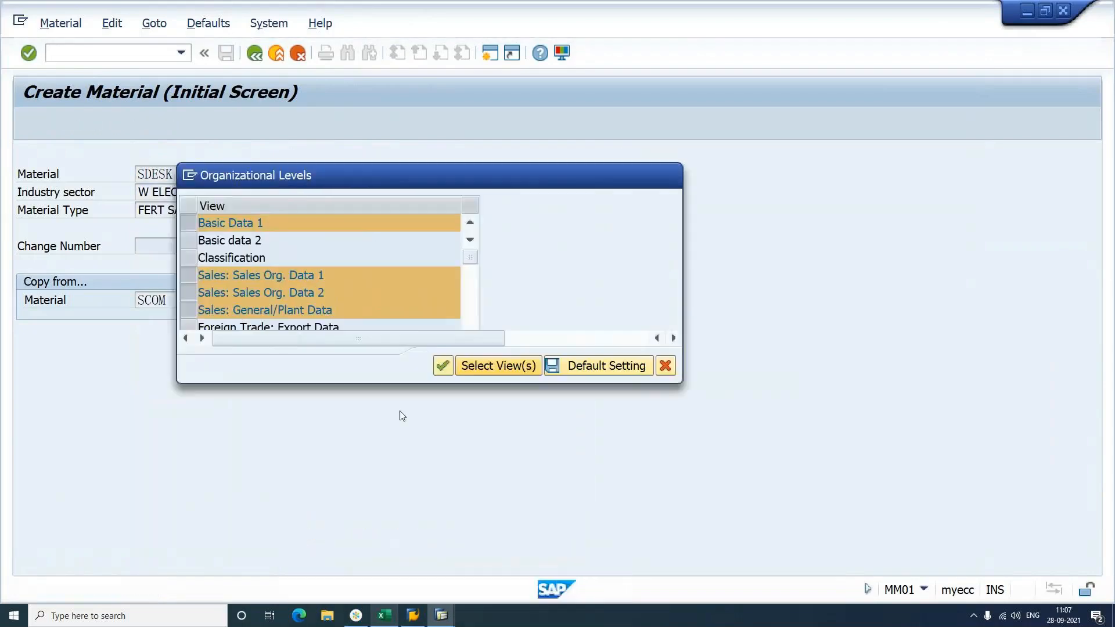
{"action": "key", "text": "Tab"}
{"action": "key", "text": "Tab"}
{"action": "key", "text": "Tab"}
{"action": "key", "text": "Tab"}
{"action": "type", "text": "M"}
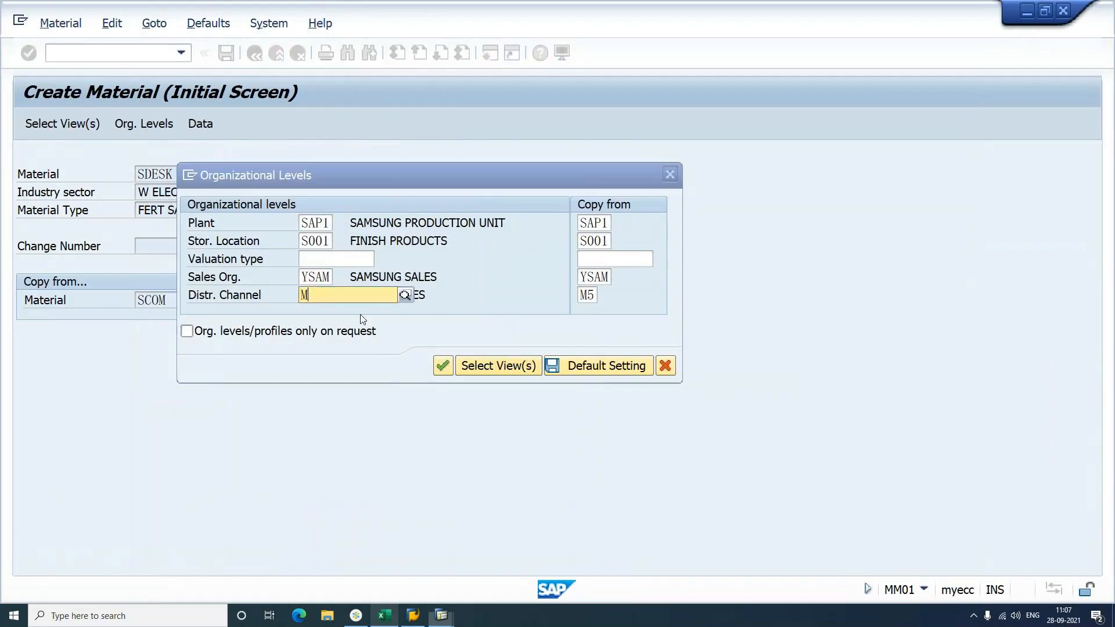
{"action": "type", "text": "5"}
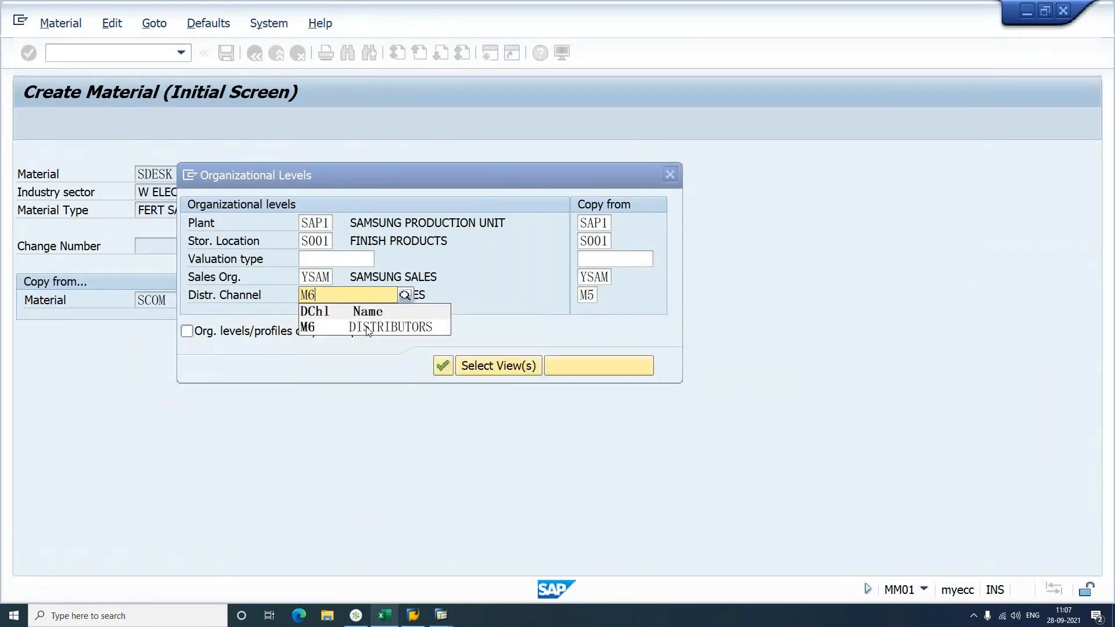
{"action": "key", "text": "Return"}
{"action": "type", "text": "M6"}
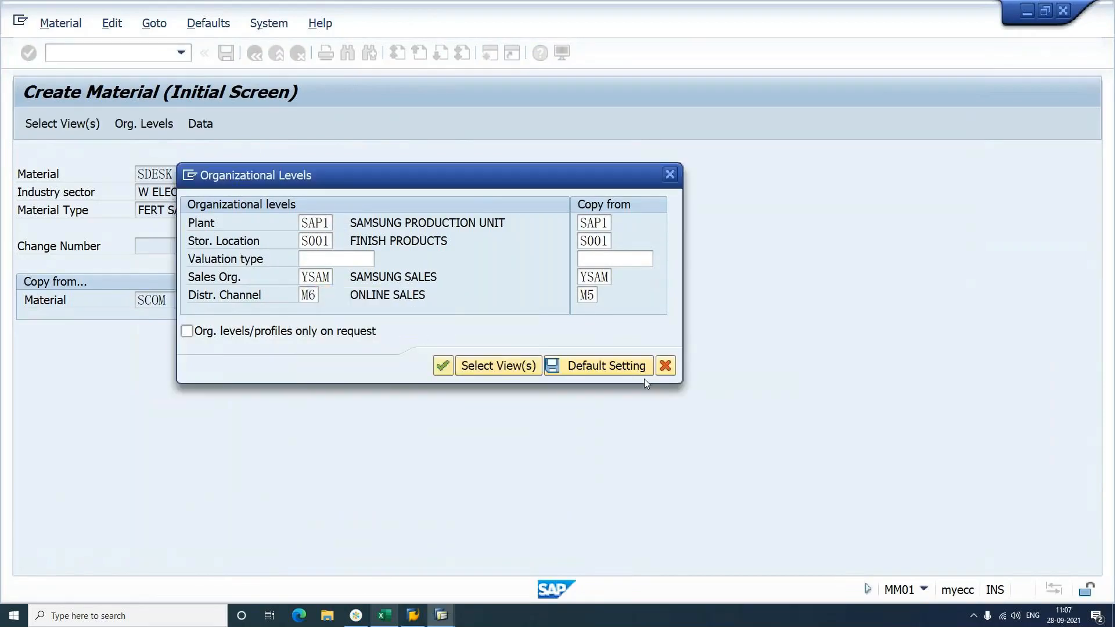
{"action": "left_click", "coordinate": [602, 367]}
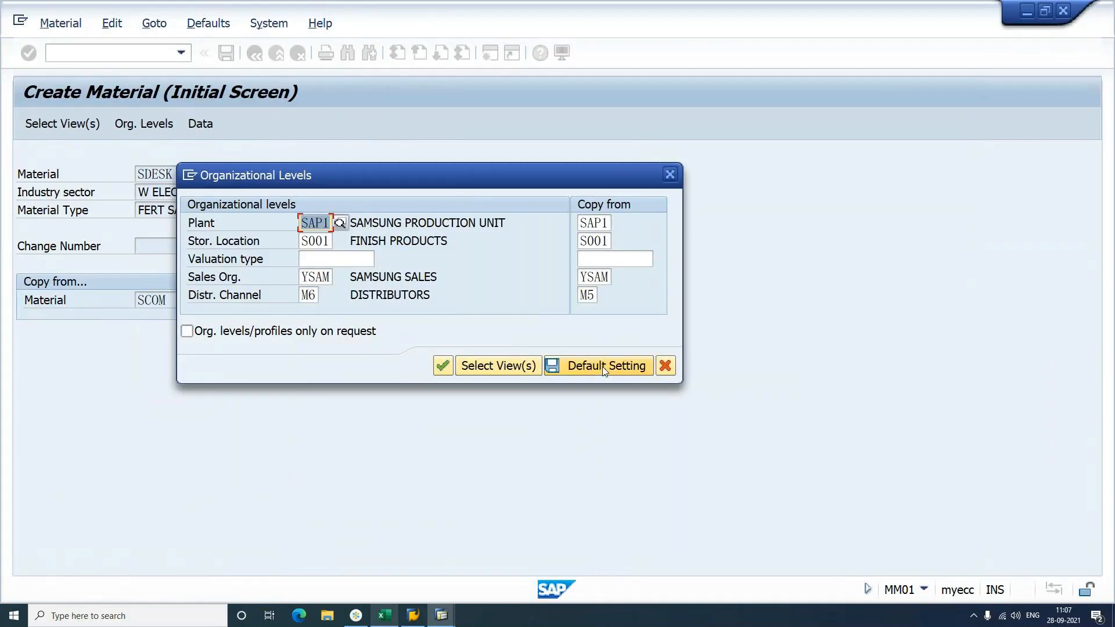
{"action": "left_click", "coordinate": [441, 367]}
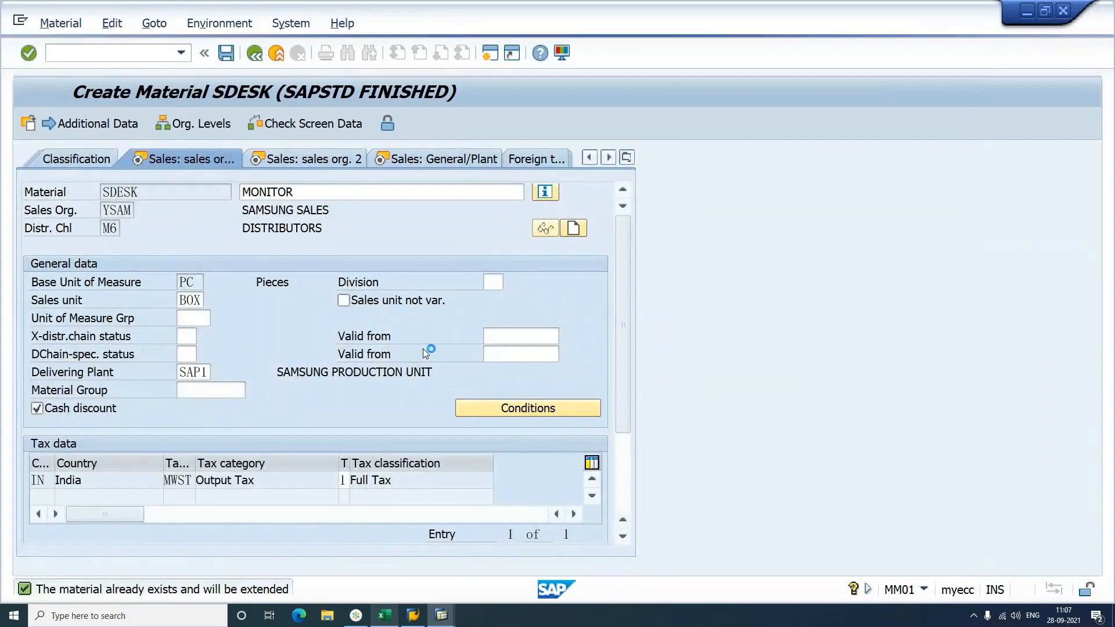
{"action": "key", "text": "ctrl+s"}
Step: Create SCPU from recent materials with the default org levels and save it
{"action": "left_click", "coordinate": [169, 173]}
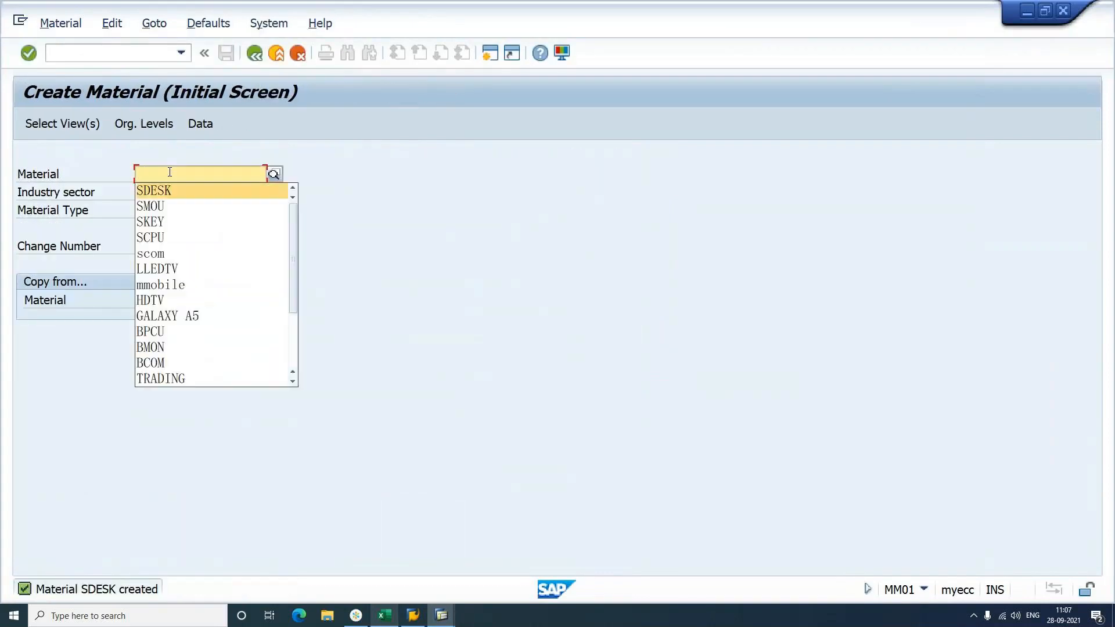
{"action": "key", "text": "Down"}
{"action": "key", "text": "Down"}
{"action": "key", "text": "Return"}
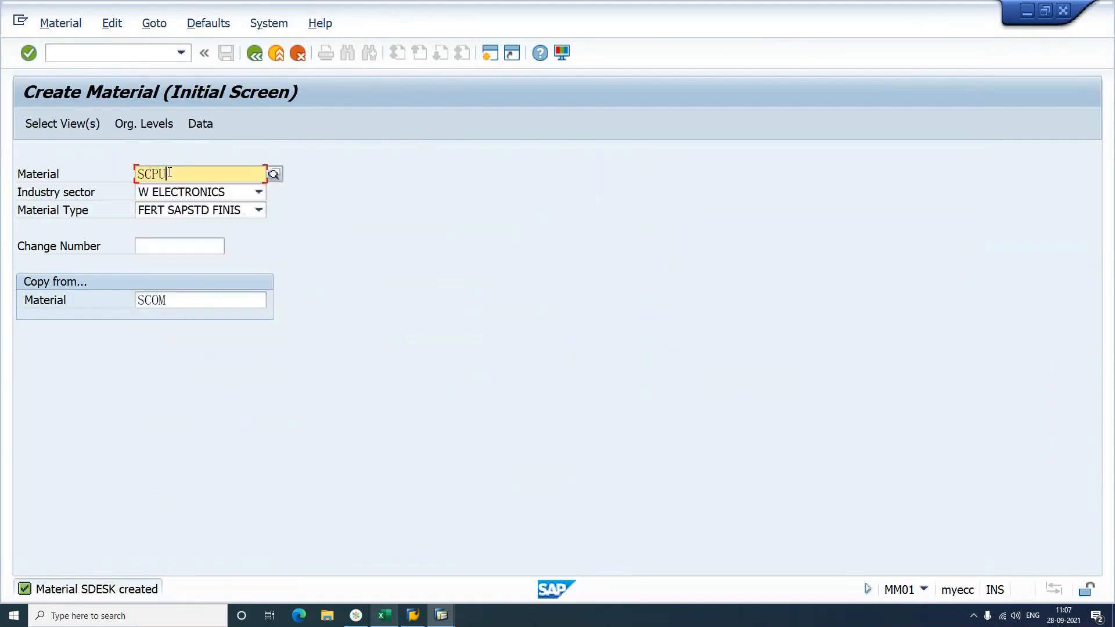
{"action": "key", "text": "Return"}
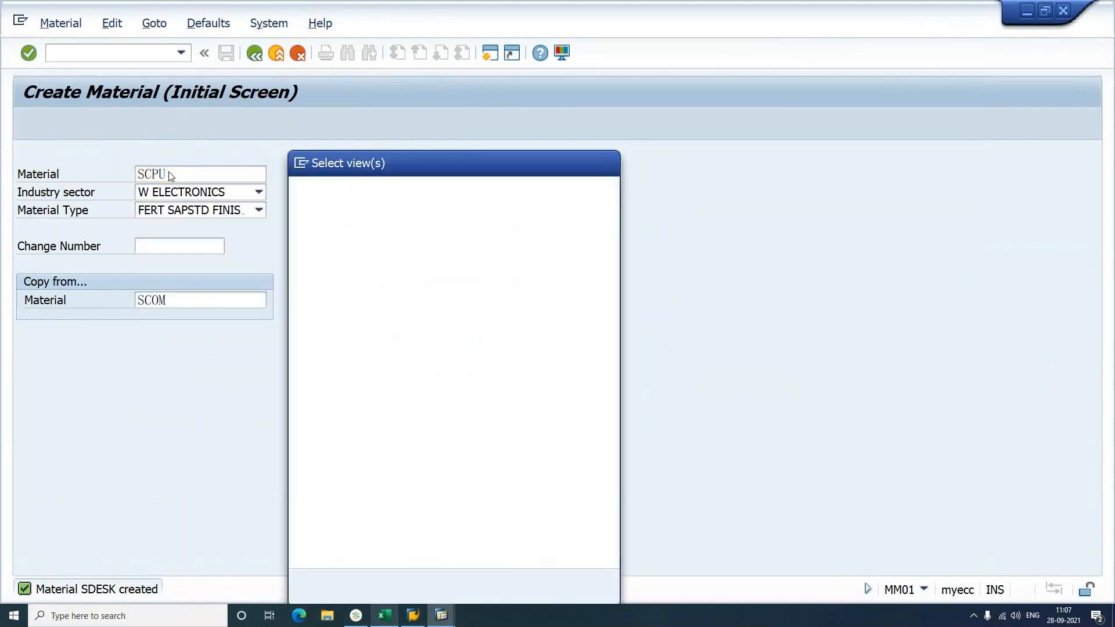
{"action": "left_click", "coordinate": [361, 588]}
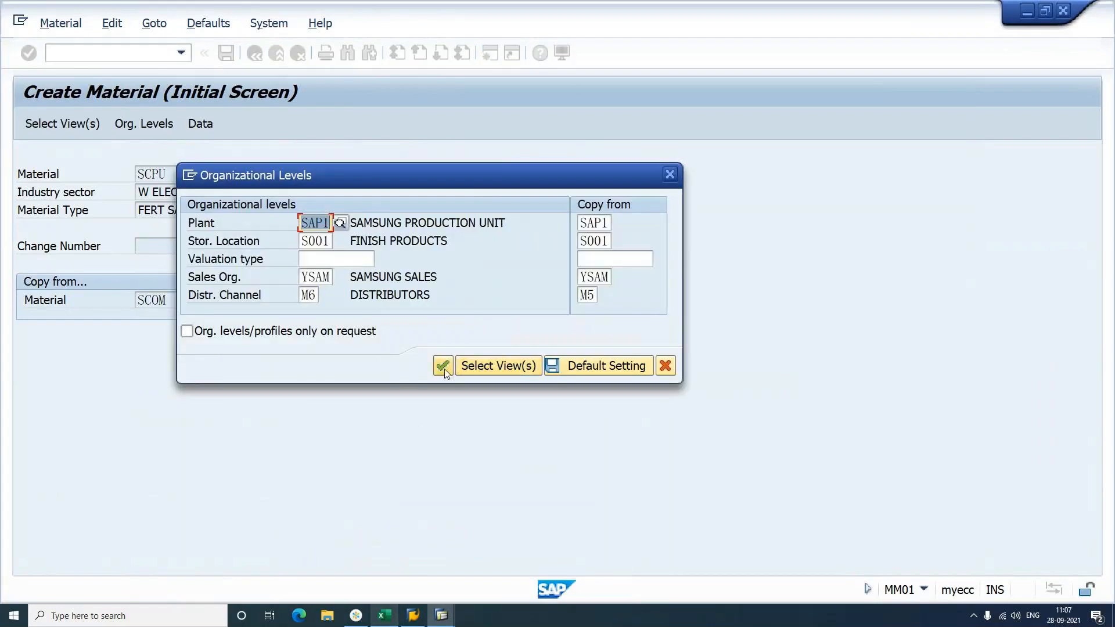
{"action": "left_click", "coordinate": [442, 366]}
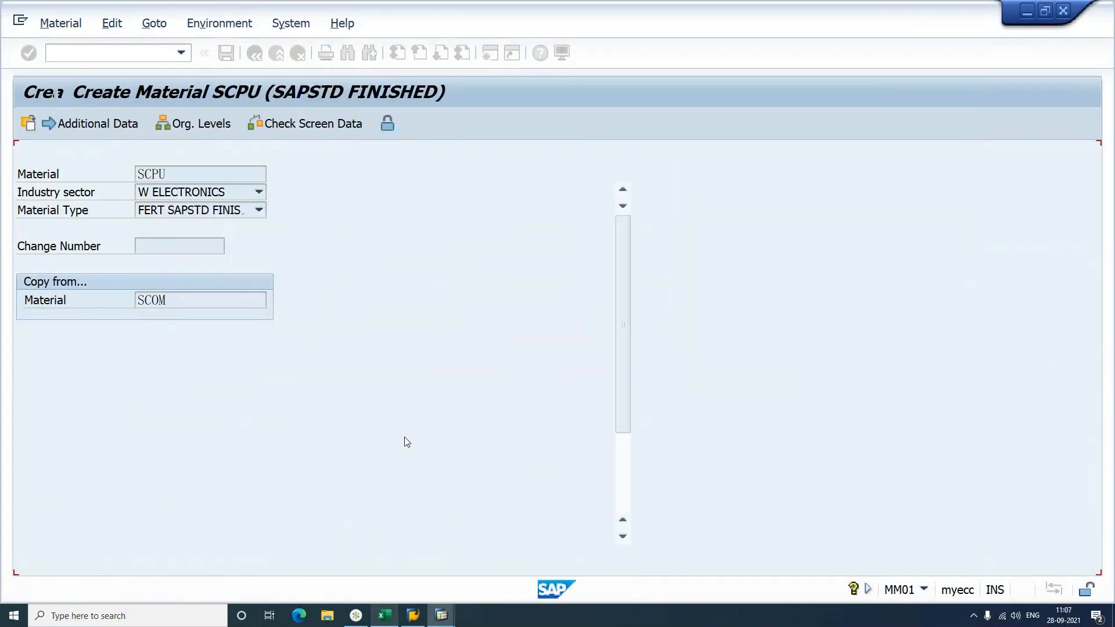
{"action": "key", "text": "ctrl+s"}
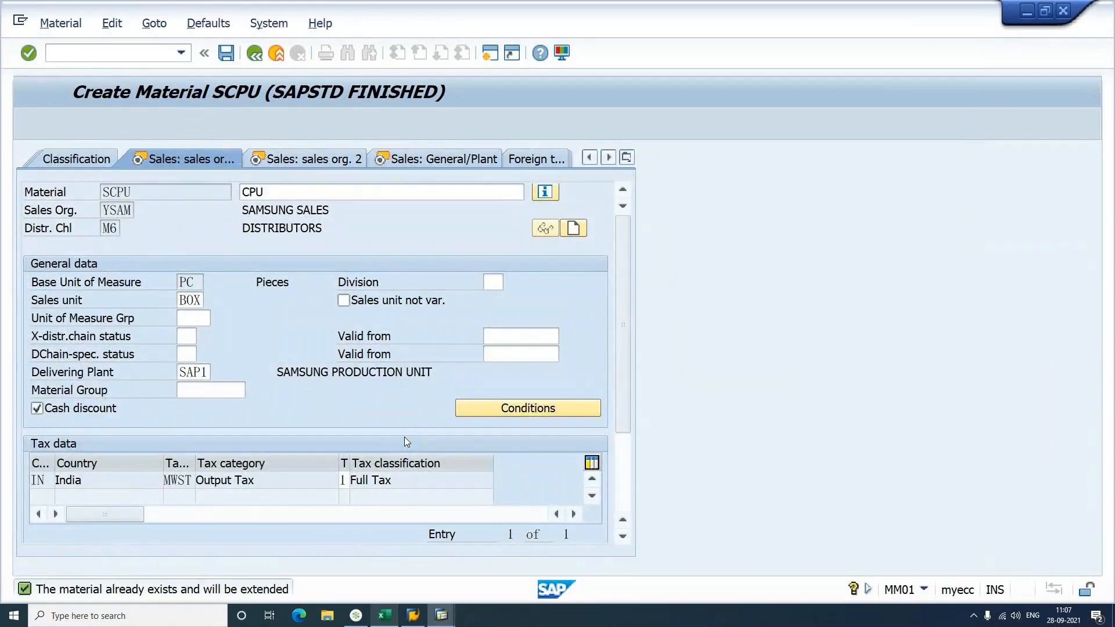
{"action": "left_click", "coordinate": [212, 177]}
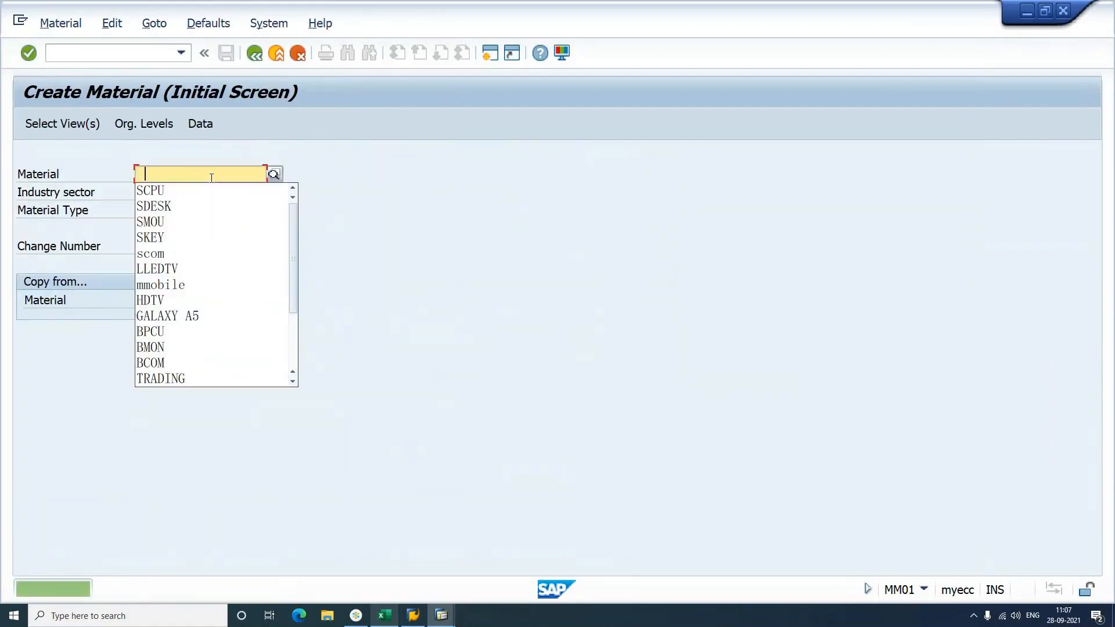
Step: Create material SKEY for sales org YSAM, channel M6 and save it
{"action": "left_click", "coordinate": [203, 236]}
{"action": "key", "text": "Return"}
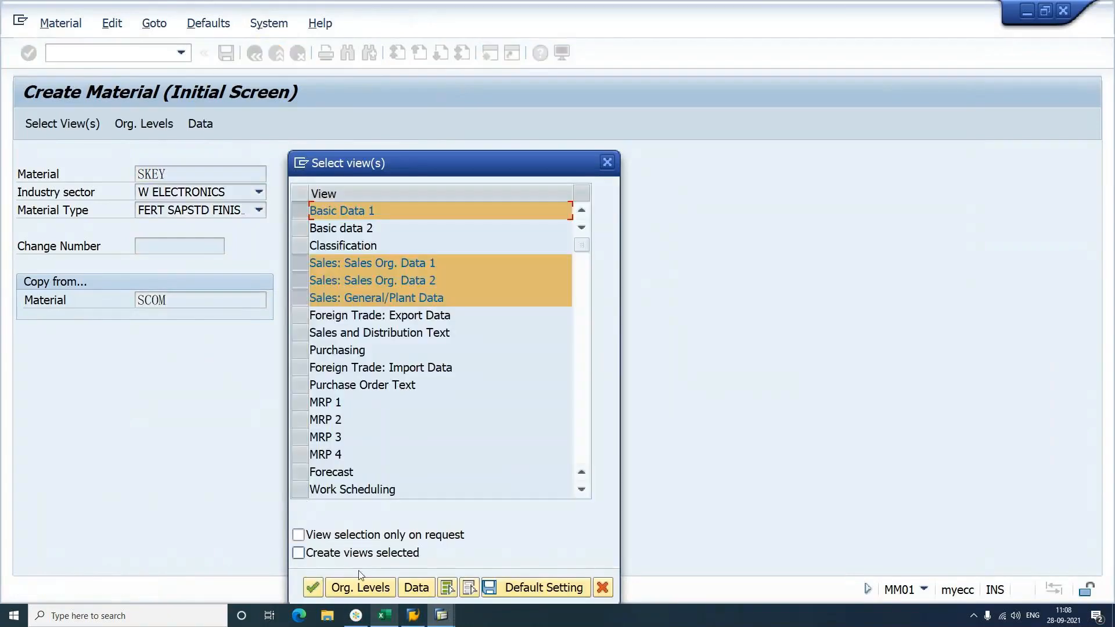
{"action": "left_click", "coordinate": [361, 587]}
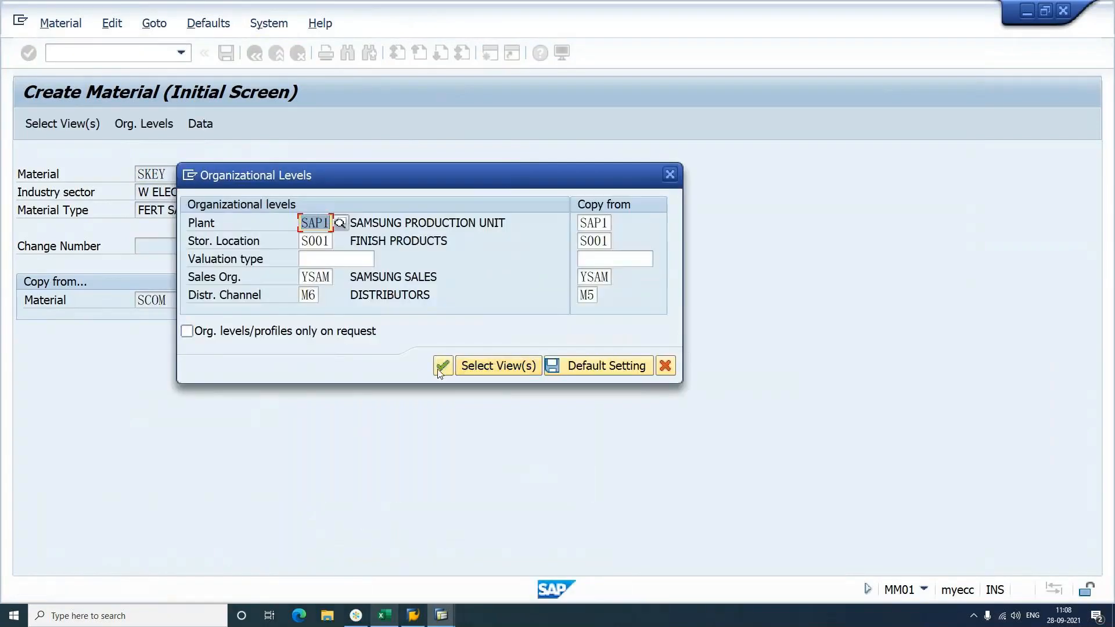
{"action": "left_click", "coordinate": [442, 366]}
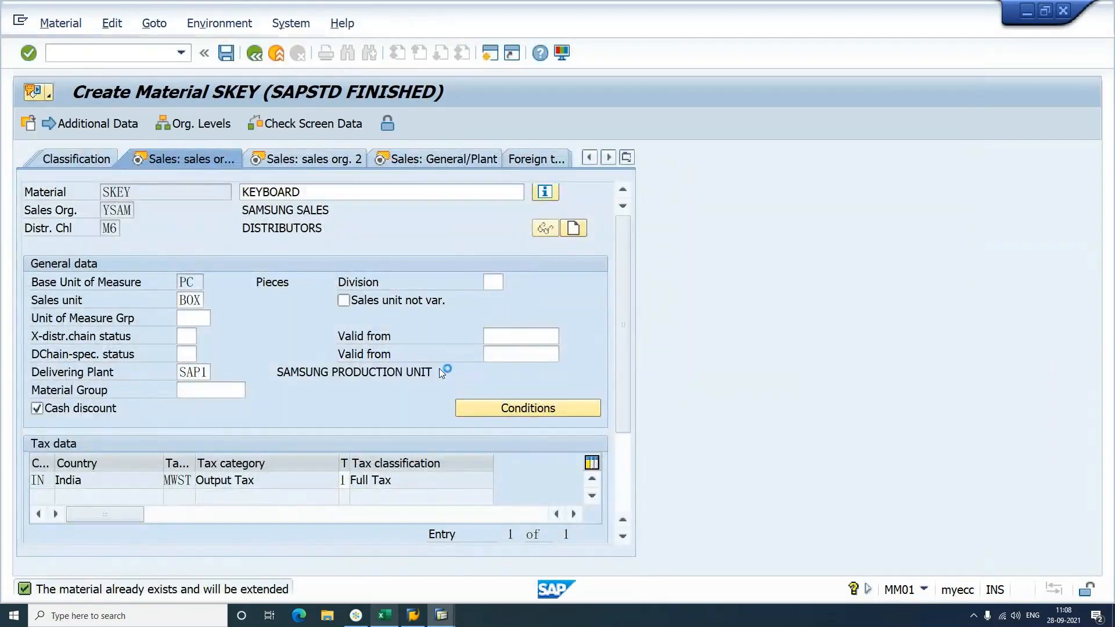
{"action": "key", "text": "ctrl+s"}
{"action": "left_click", "coordinate": [197, 174]}
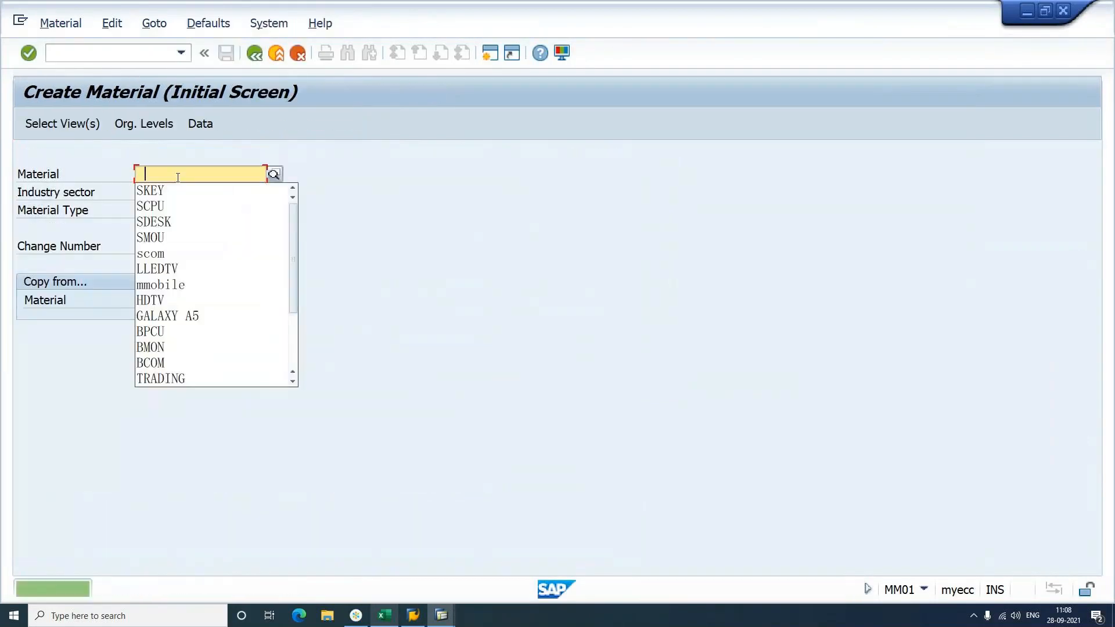
Step: Create material SMOU (MOUSE) for YSAM, channel M6 and save it
{"action": "left_click", "coordinate": [179, 237]}
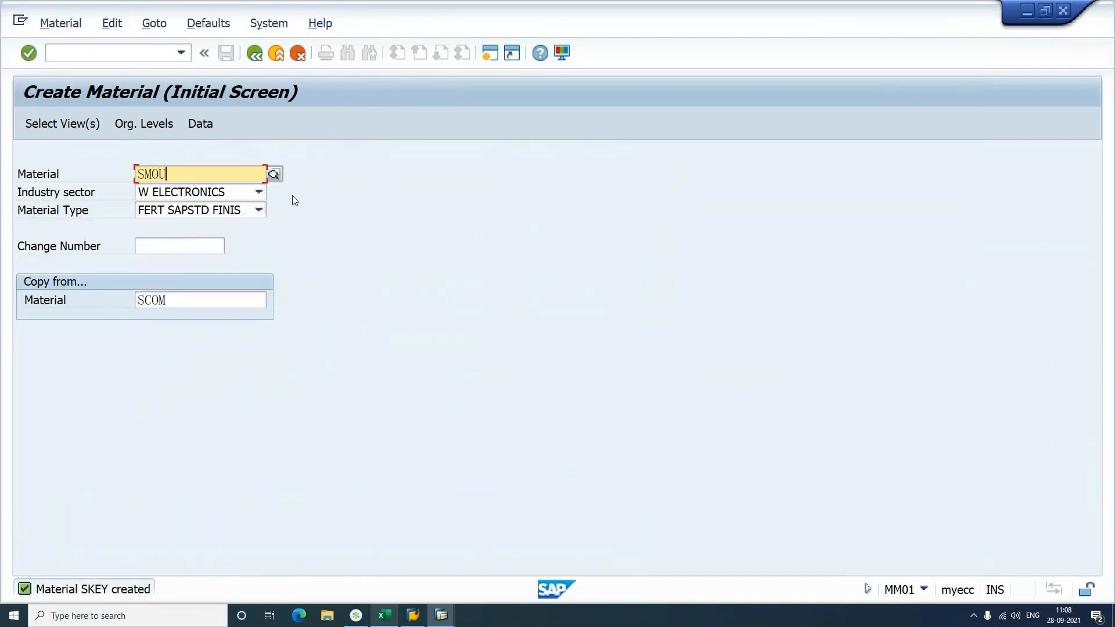
{"action": "key", "text": "Return"}
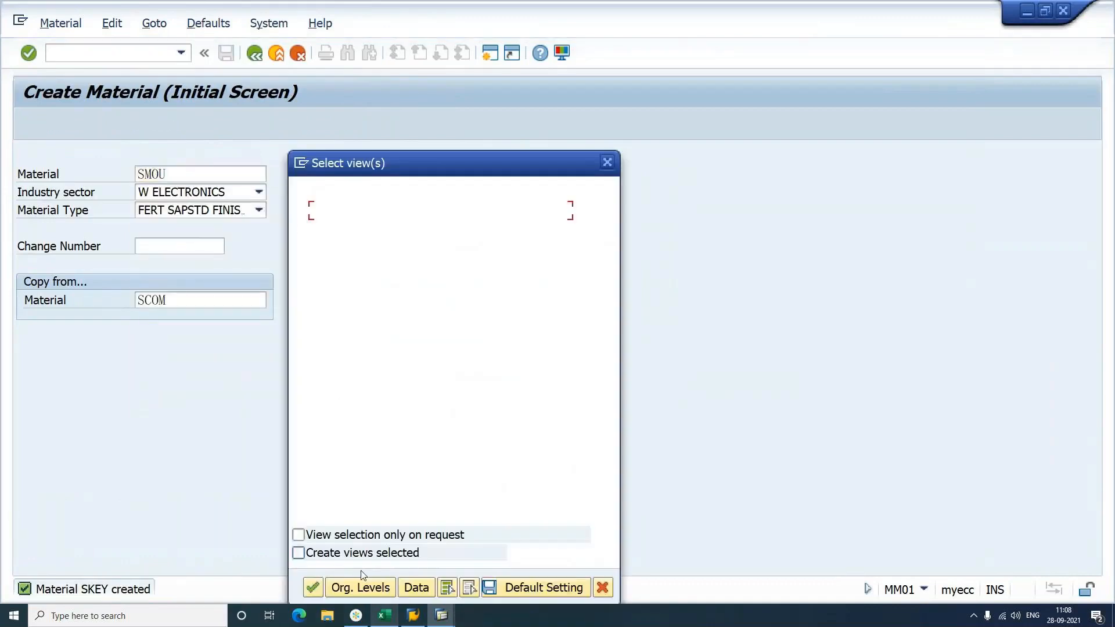
{"action": "left_click", "coordinate": [360, 588]}
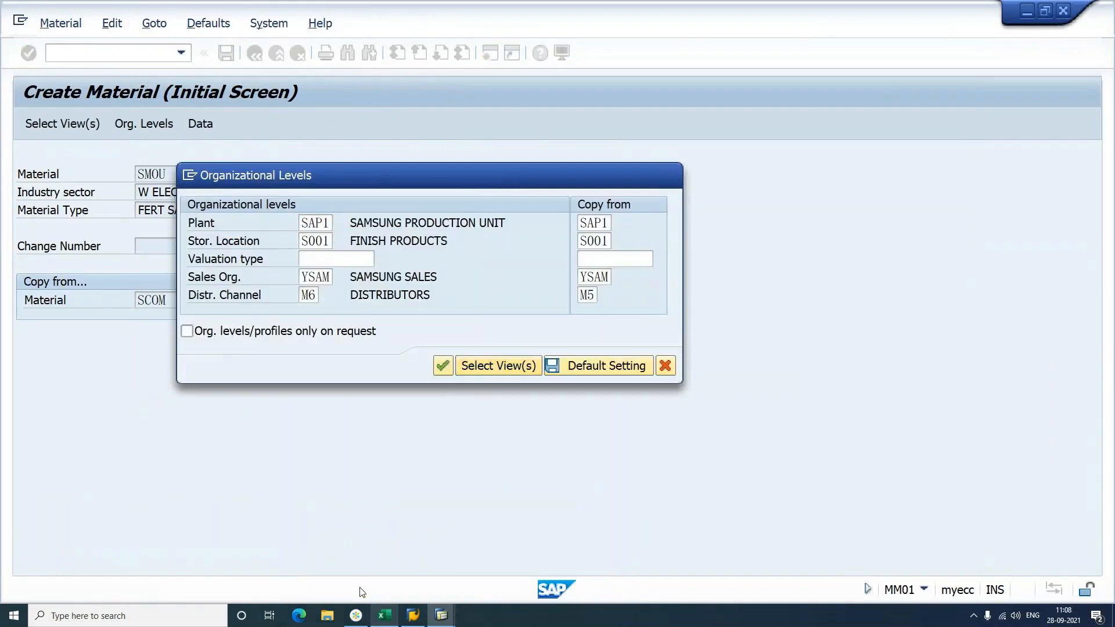
{"action": "key", "text": "Return"}
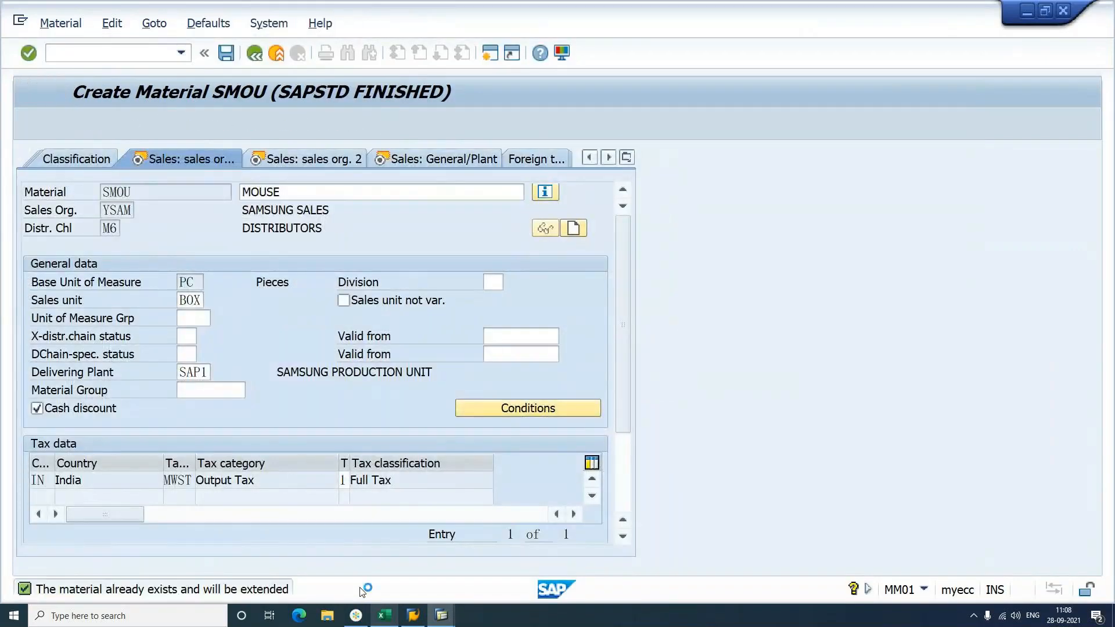
{"action": "key", "text": "ctrl+s"}
{"action": "left_click", "coordinate": [115, 51]}
Step: Start an OR standard order for YSAM, paste the sold-to party, and pick the TV sales area
{"action": "type", "text": "/NMM01"}
{"action": "key", "text": "Return"}
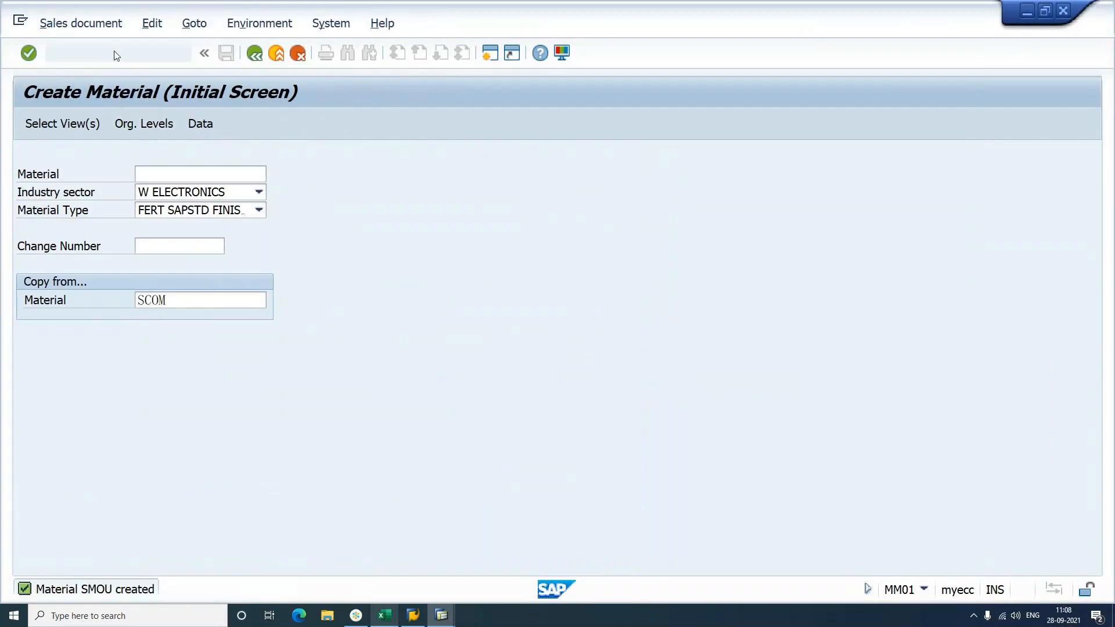
{"action": "key", "text": "Return"}
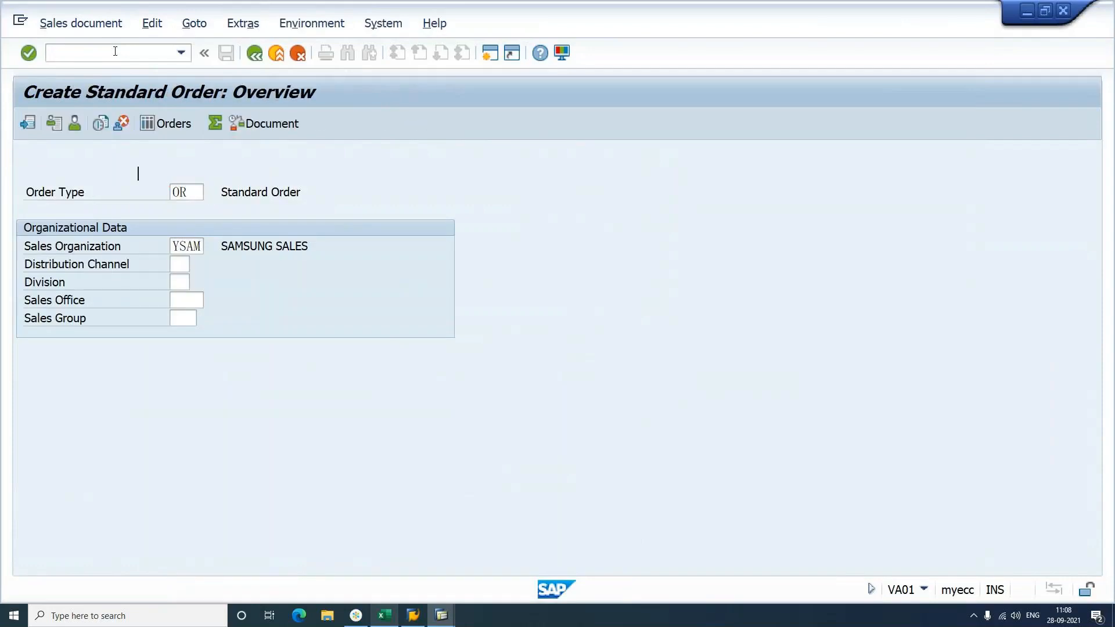
{"action": "key", "text": "ctrl+v"}
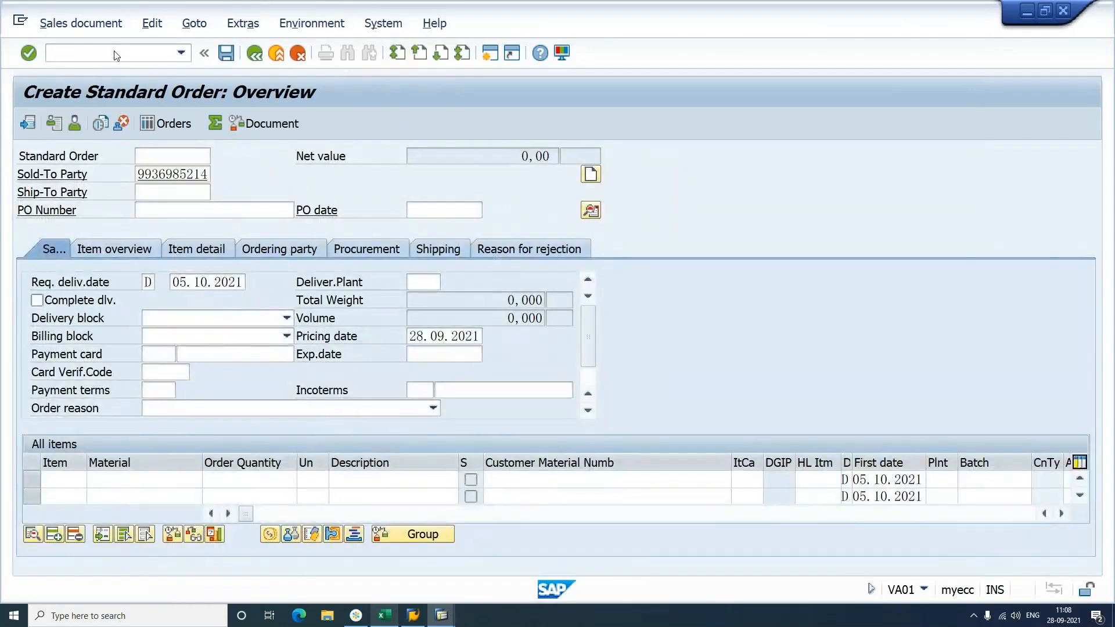
{"action": "key", "text": "Return"}
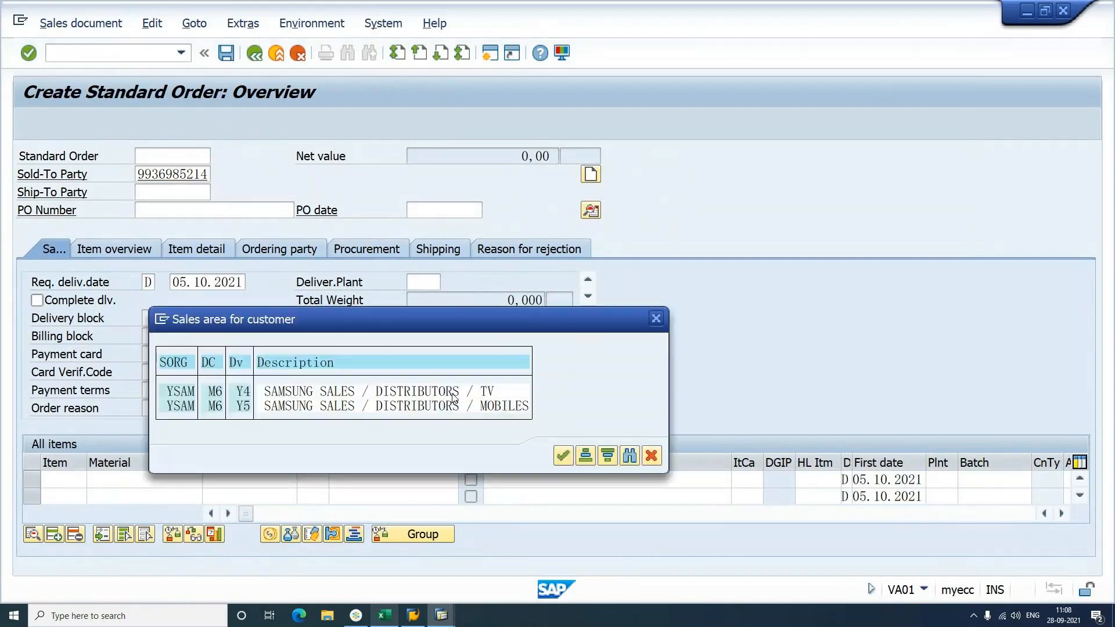
{"action": "double_click", "coordinate": [487, 391]}
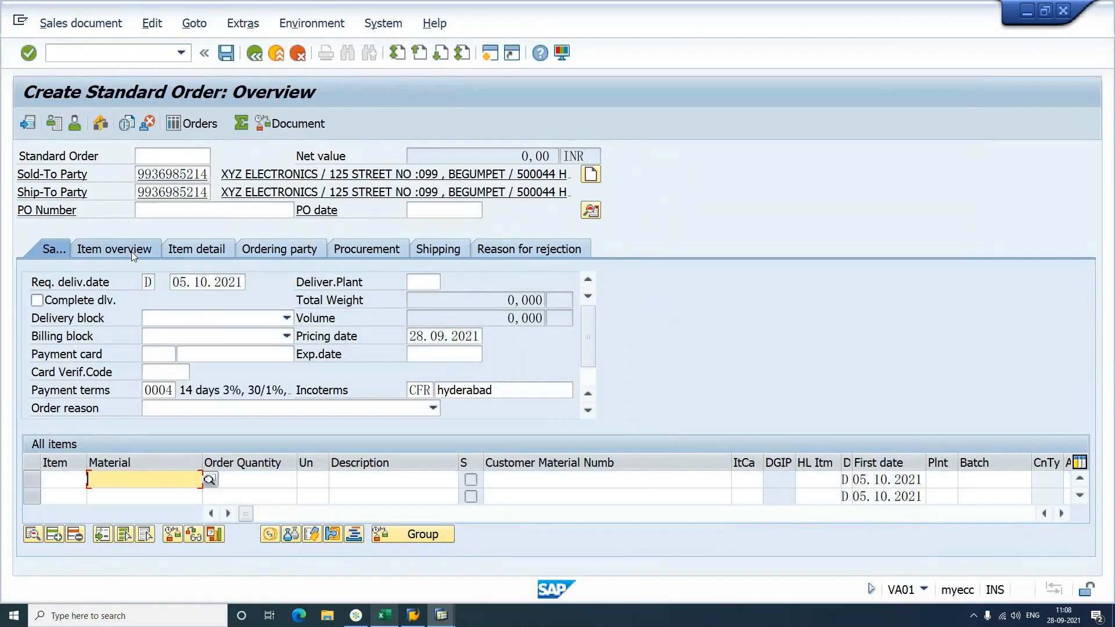
Step: On the item overview, enter SCOM with quantity 1 to explode its BOM
{"action": "left_click", "coordinate": [132, 252]}
{"action": "type", "text": "SCOM"}
{"action": "key", "text": "Tab"}
{"action": "type", "text": "1"}
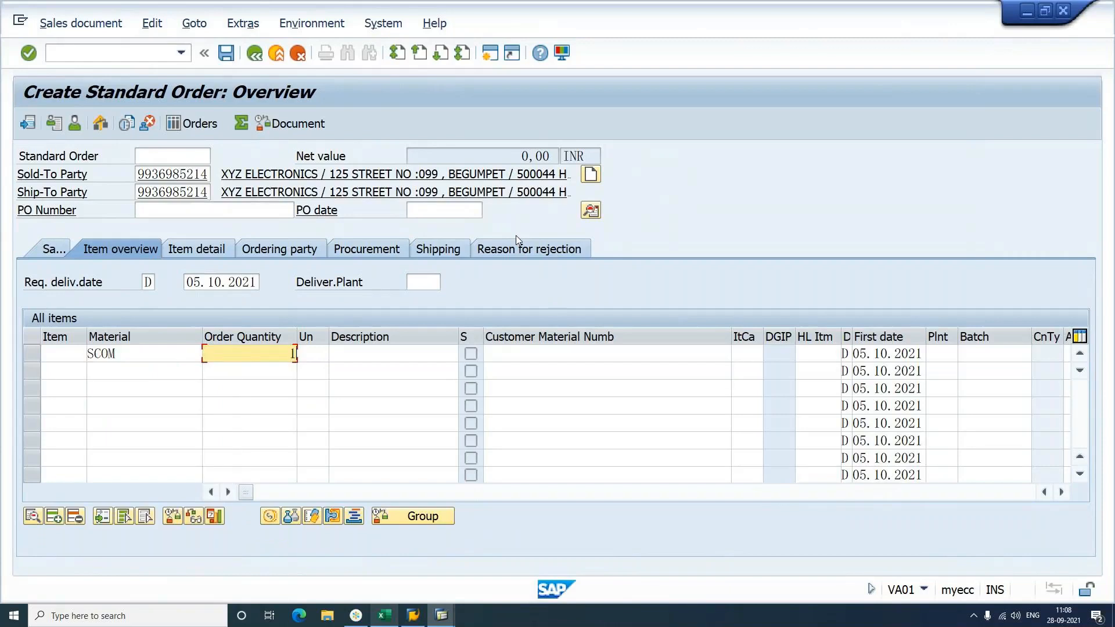
{"action": "key", "text": "Return"}
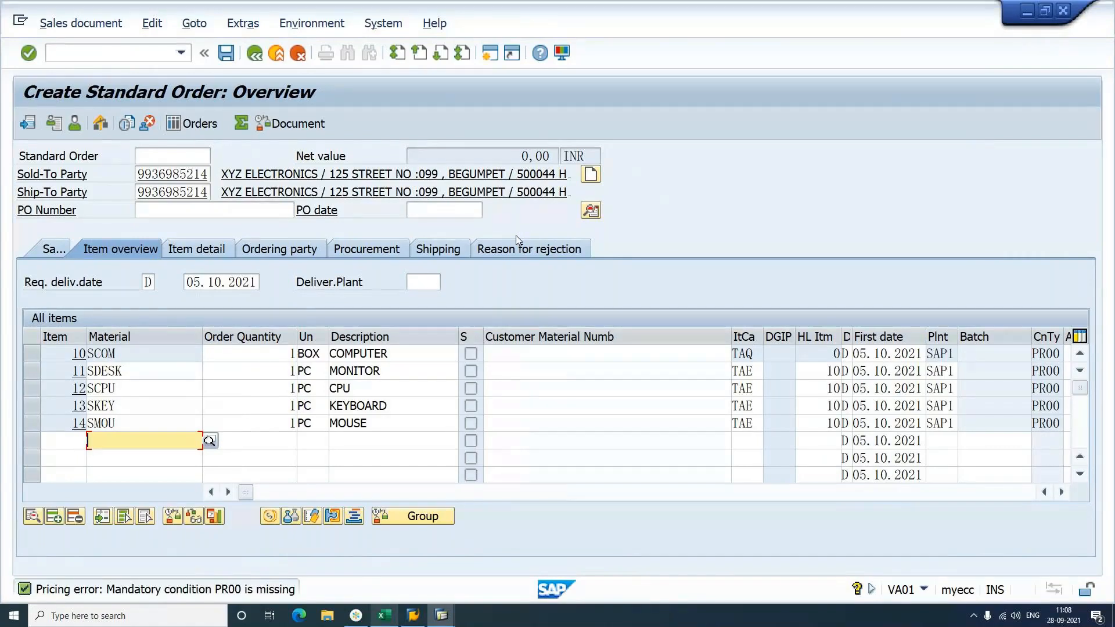
Step: Check the SCPU and SMOU component rows, the quantities, and header category TAQ
{"action": "left_click", "coordinate": [148, 393]}
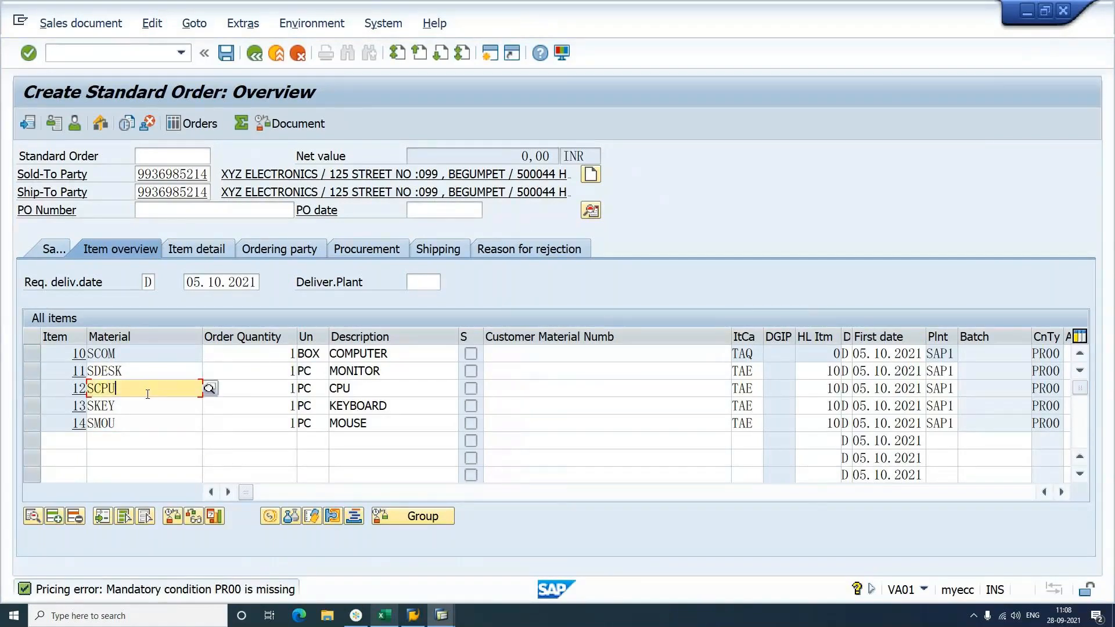
{"action": "left_click", "coordinate": [147, 419]}
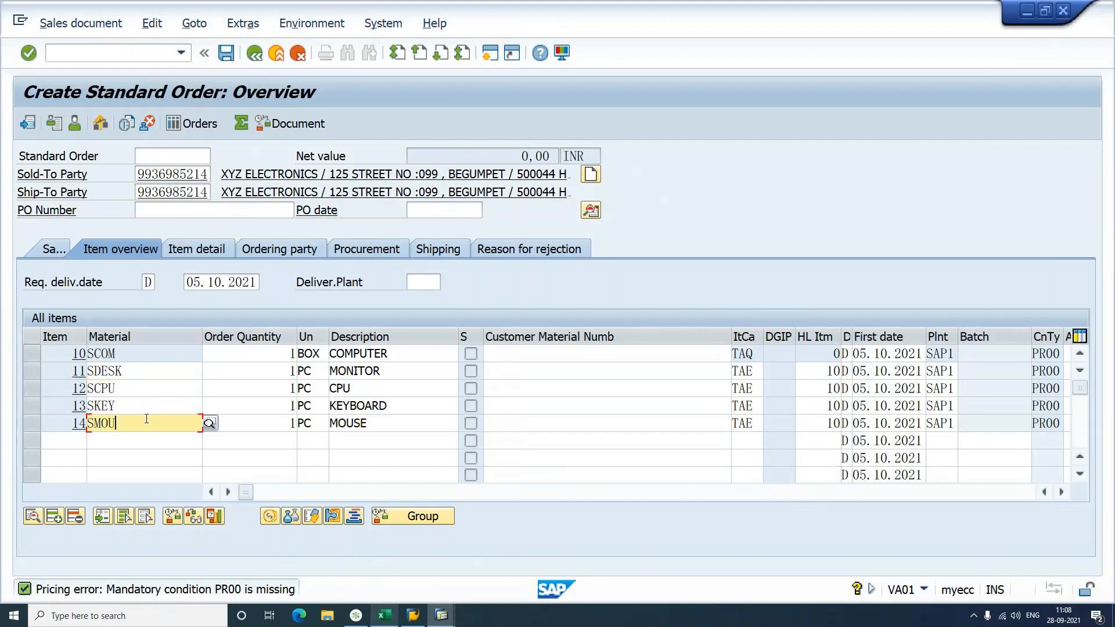
{"action": "left_click", "coordinate": [288, 356]}
{"action": "left_click", "coordinate": [288, 387]}
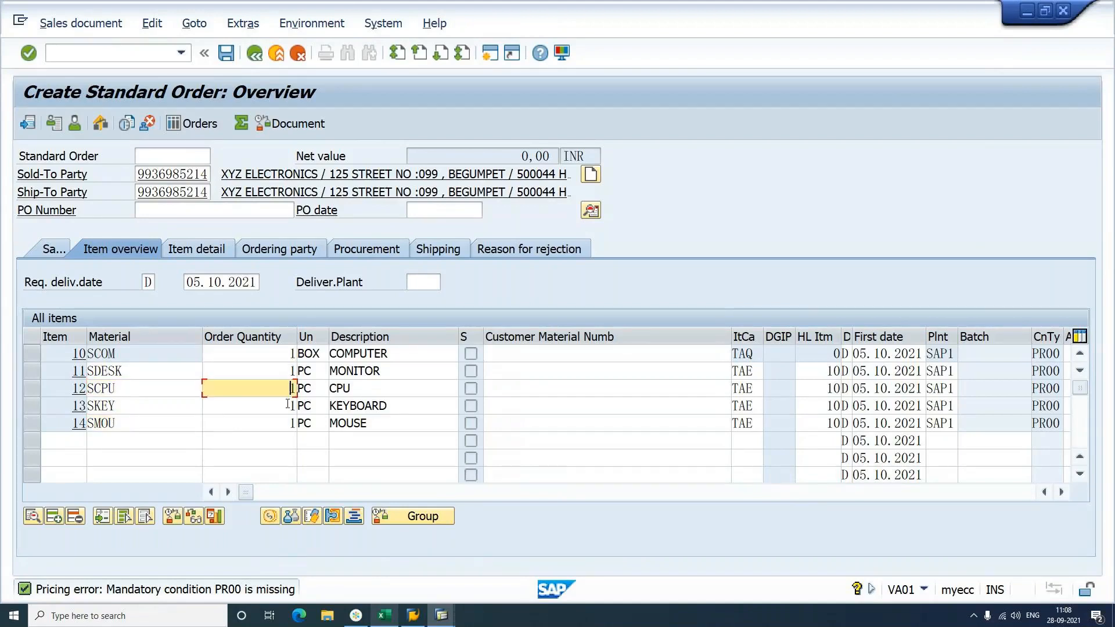
{"action": "left_click", "coordinate": [288, 422]}
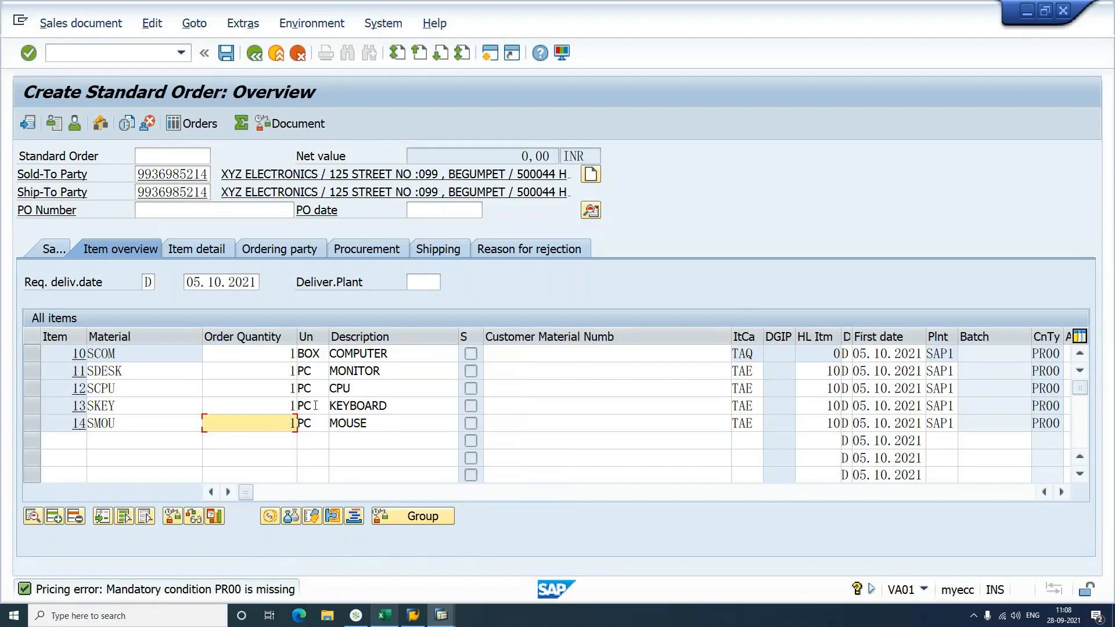
{"action": "left_click", "coordinate": [759, 352]}
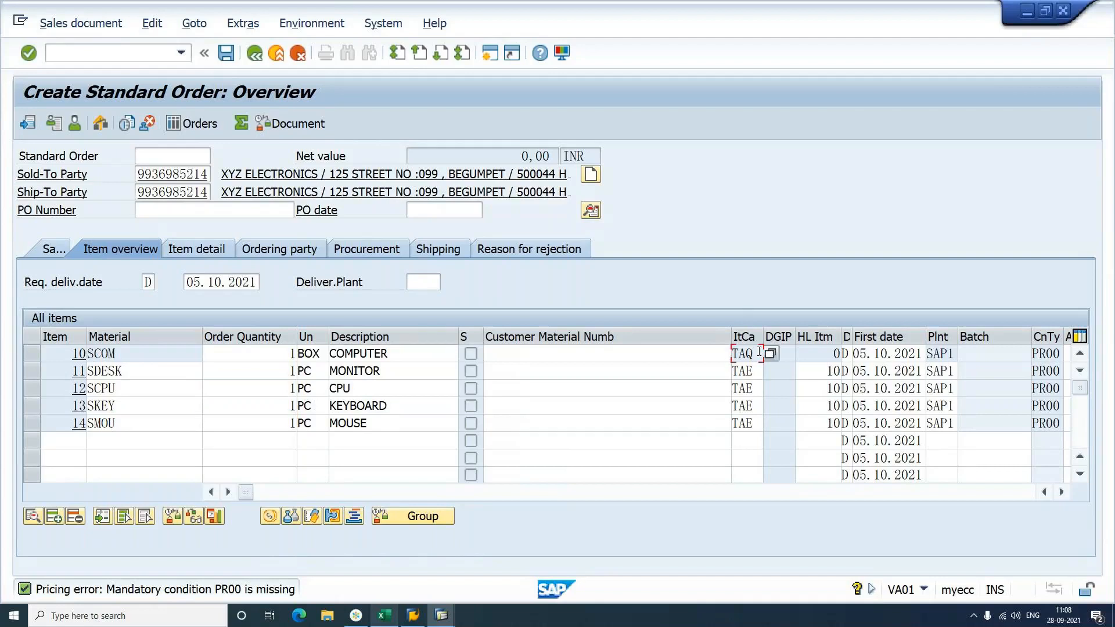
Step: Check the TAQ and TAE item categories, then open item 10 SCOM's details
{"action": "double_click", "coordinate": [759, 352]}
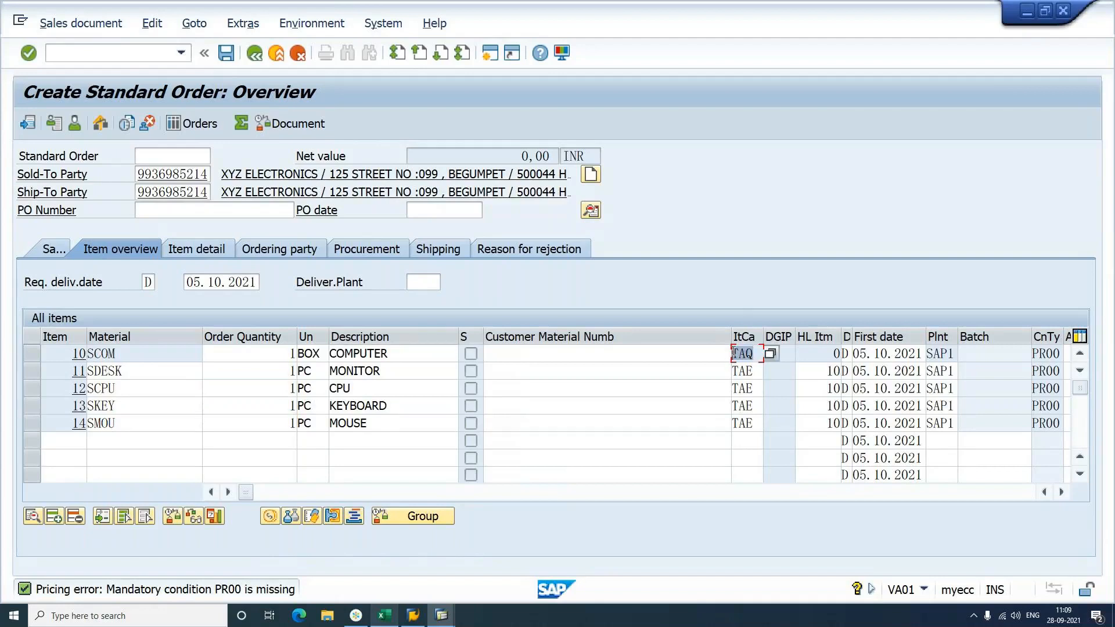
{"action": "left_click", "coordinate": [759, 370]}
{"action": "left_click", "coordinate": [758, 406]}
{"action": "left_click", "coordinate": [758, 423]}
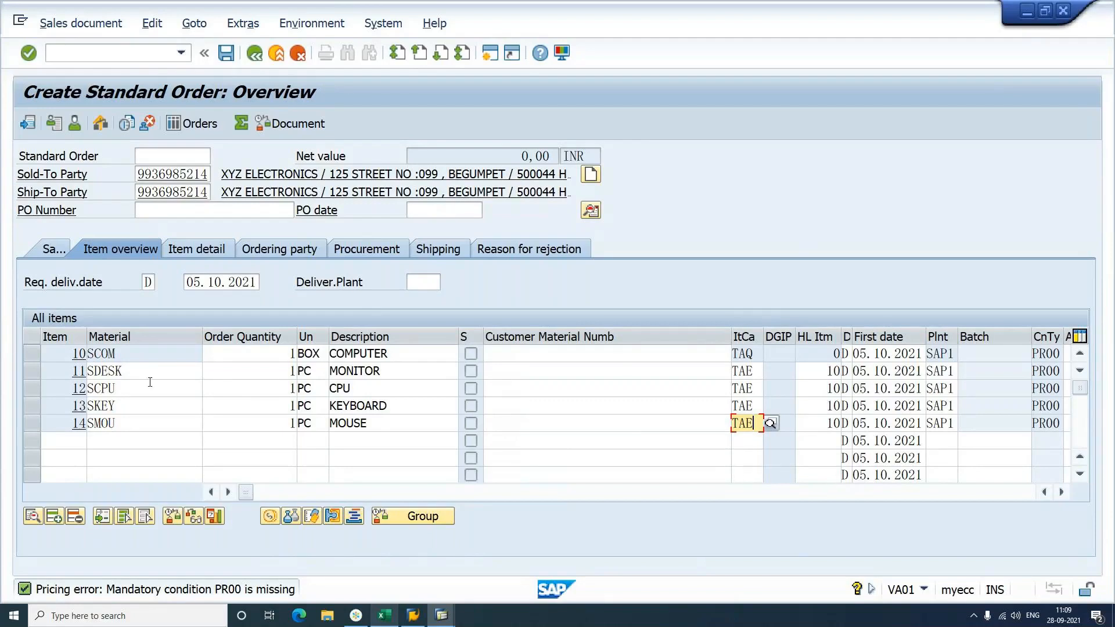
{"action": "left_click", "coordinate": [148, 354]}
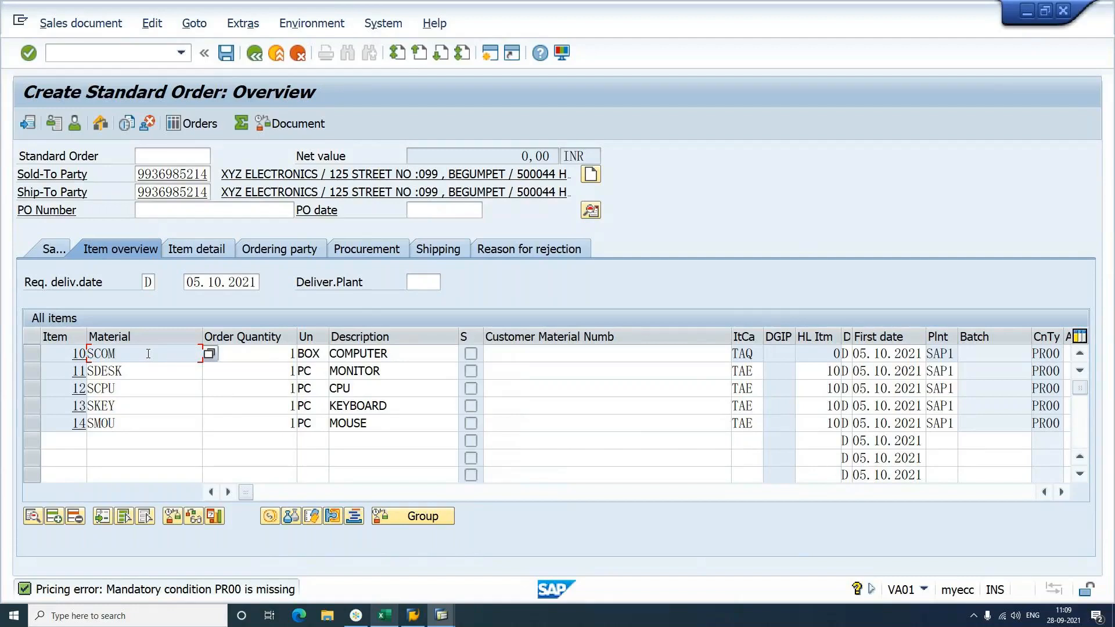
{"action": "double_click", "coordinate": [148, 353]}
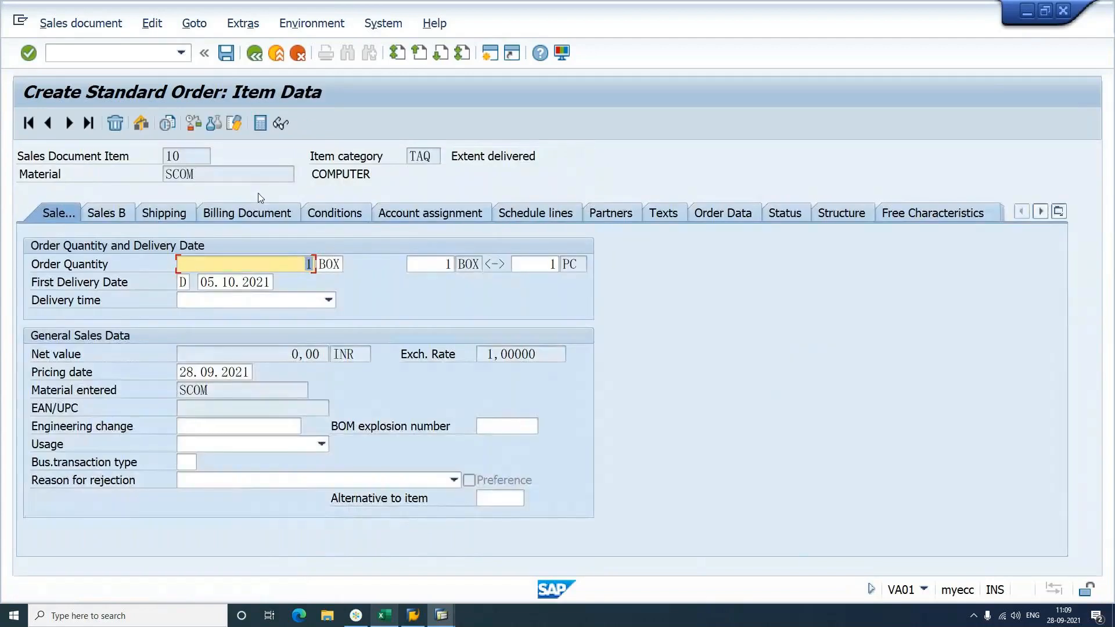
Step: On item 10's Conditions tab, check SCOM and category TAQ and scroll to empty rows
{"action": "left_click", "coordinate": [329, 214]}
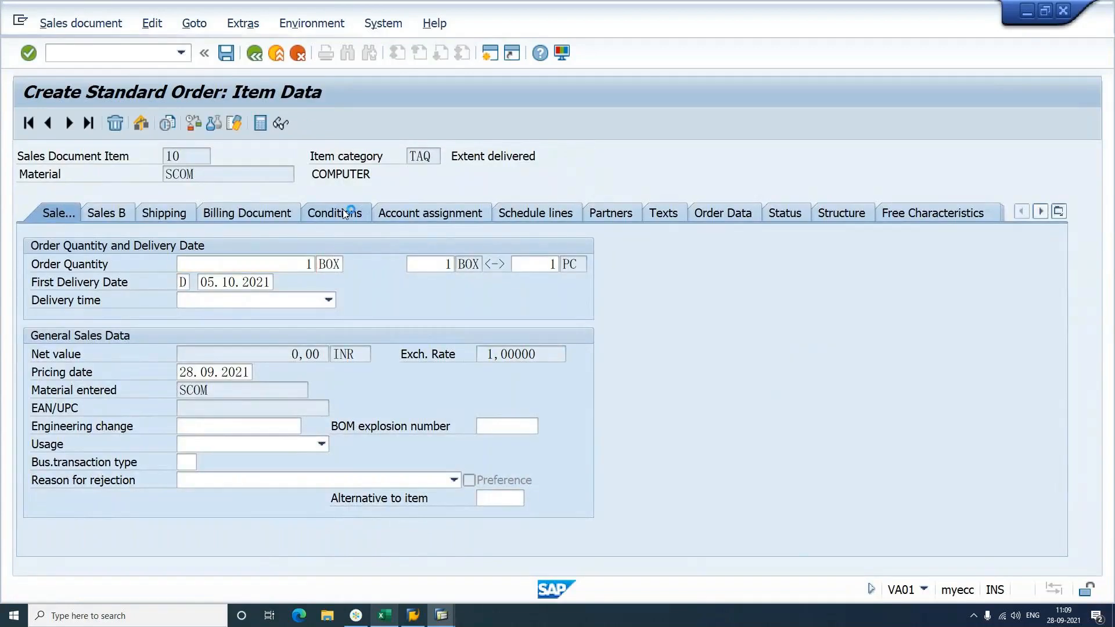
{"action": "left_click_drag", "start_coordinate": [194, 174], "coordinate": [163, 175]}
{"action": "left_click", "coordinate": [419, 159]}
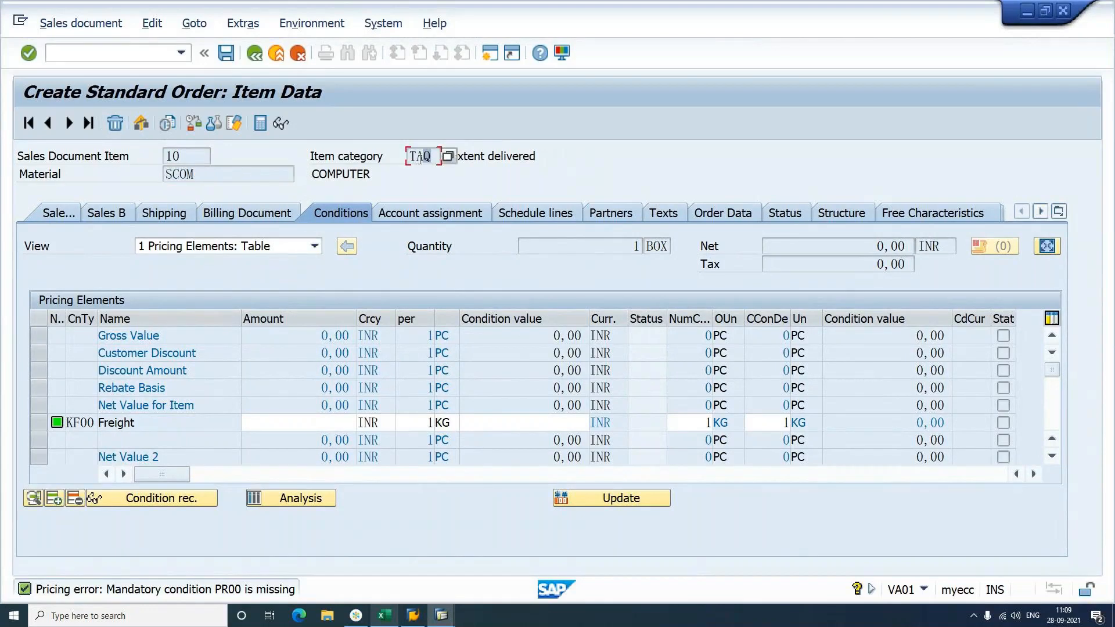
{"action": "left_click_drag", "start_coordinate": [431, 158], "coordinate": [405, 160]}
{"action": "left_click", "coordinate": [197, 396]}
{"action": "scroll", "coordinate": [196, 396], "scroll_direction": "down", "scroll_amount": 1}
{"action": "scroll", "coordinate": [196, 396], "scroll_direction": "down", "scroll_amount": 1}
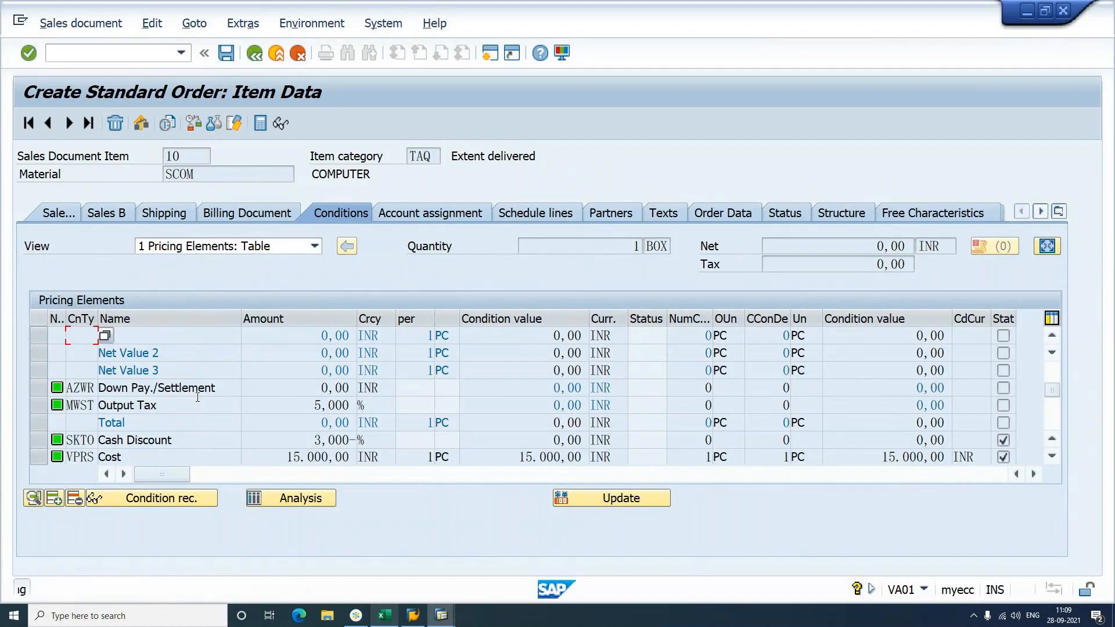
{"action": "scroll", "coordinate": [198, 402], "scroll_direction": "down", "scroll_amount": 1}
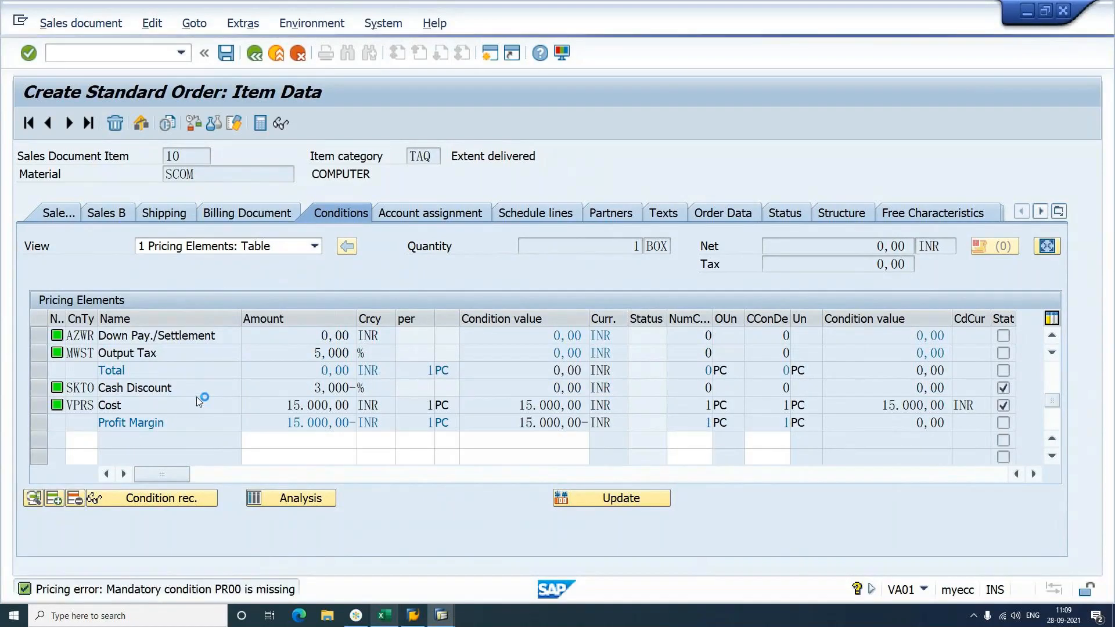
Step: Add condition PR00 with amount 30000 to item 10 and check the 30.000,00 price
{"action": "left_click", "coordinate": [88, 441]}
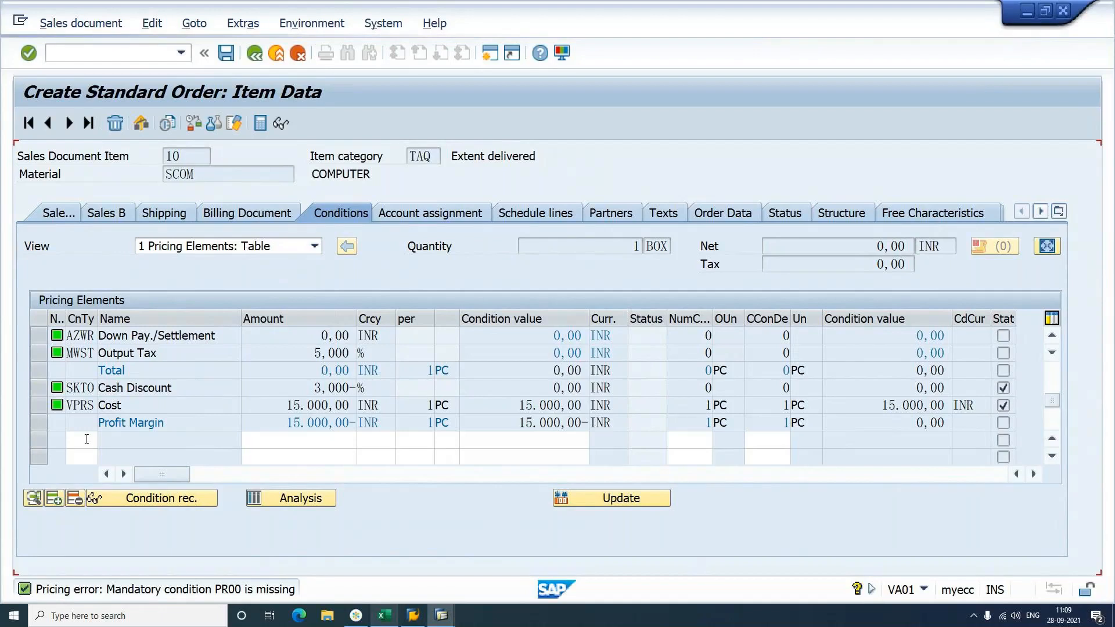
{"action": "type", "text": "PR00"}
{"action": "key", "text": "Return"}
{"action": "left_click", "coordinate": [317, 390]}
{"action": "type", "text": "30000"}
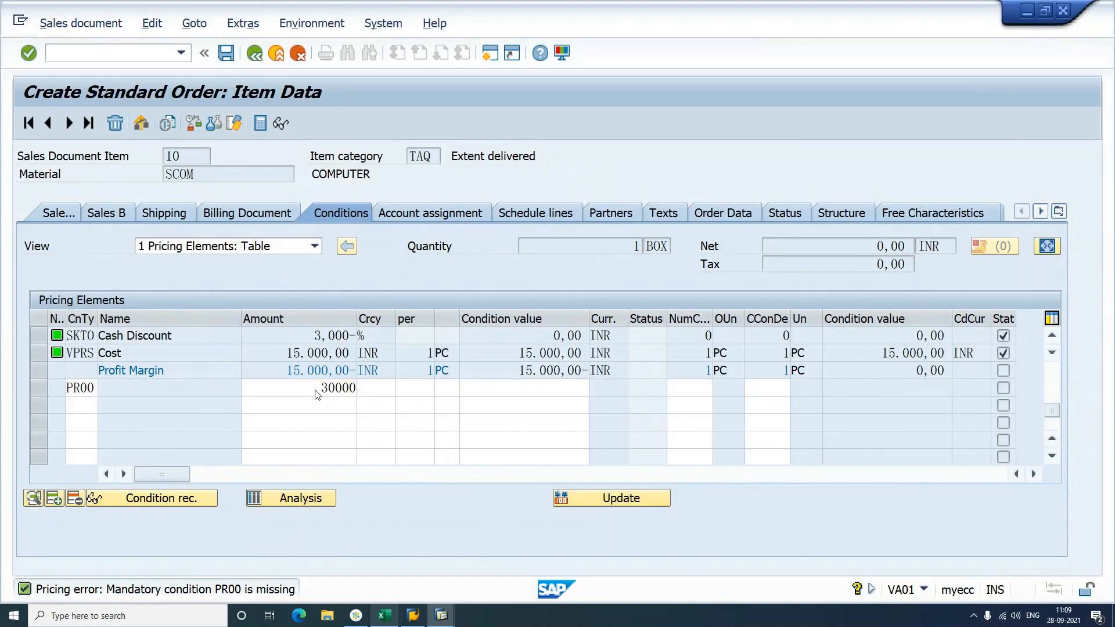
{"action": "key", "text": "Return"}
{"action": "left_click", "coordinate": [316, 390]}
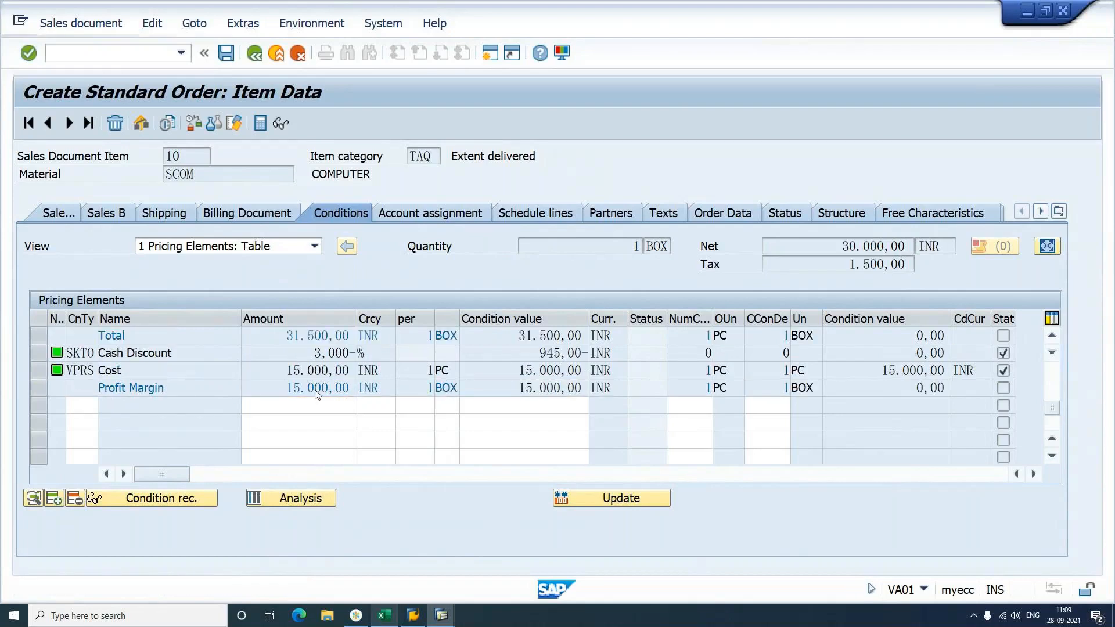
{"action": "scroll", "coordinate": [317, 394], "scroll_direction": "up", "scroll_amount": 3}
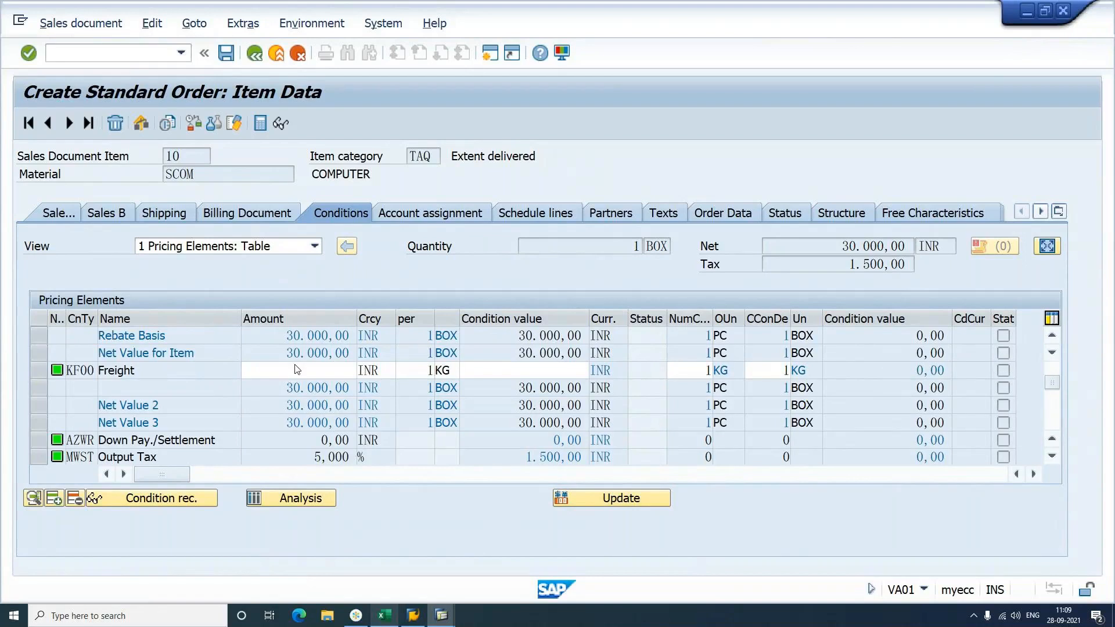
{"action": "scroll", "coordinate": [297, 369], "scroll_direction": "up", "scroll_amount": 1}
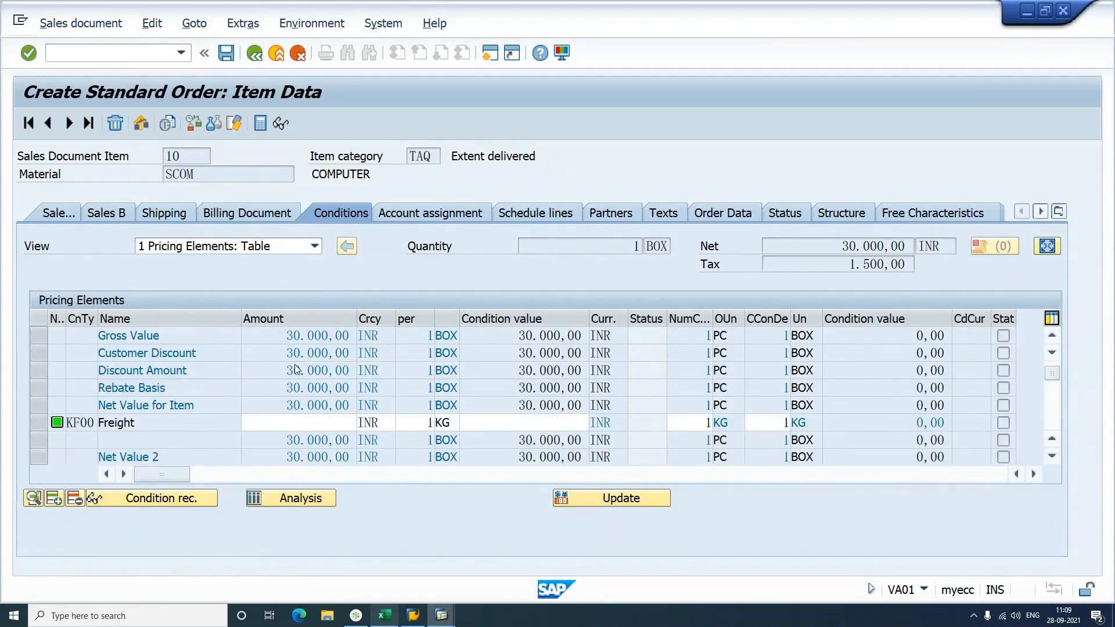
{"action": "scroll", "coordinate": [295, 369], "scroll_direction": "up", "scroll_amount": 1}
{"action": "left_click_drag", "start_coordinate": [283, 337], "coordinate": [367, 350]}
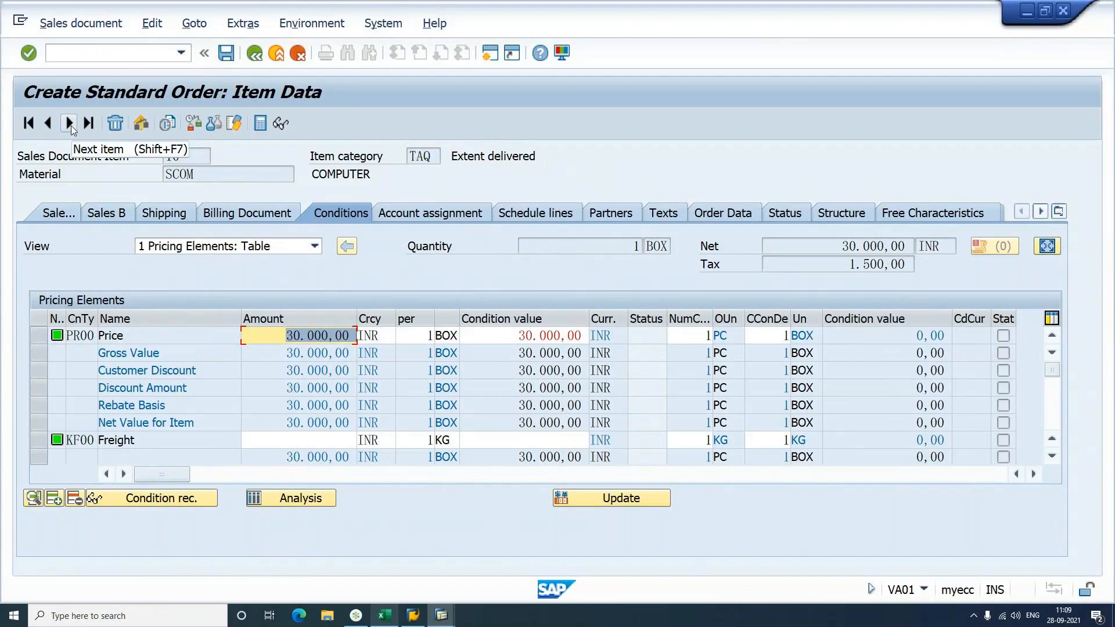
Step: On item 11 SDESK (TAE), enter a PR00 condition with amount 15000
{"action": "left_click", "coordinate": [71, 125]}
{"action": "left_click", "coordinate": [249, 175]}
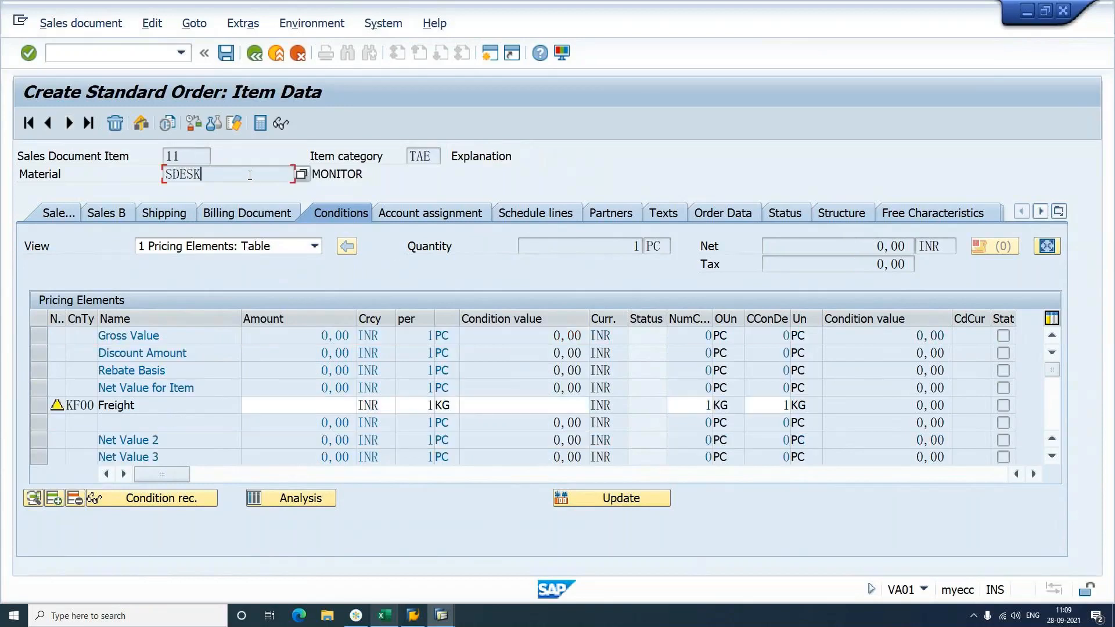
{"action": "left_click", "coordinate": [426, 158]}
{"action": "left_click", "coordinate": [257, 384]}
{"action": "key", "text": "Page_Down"}
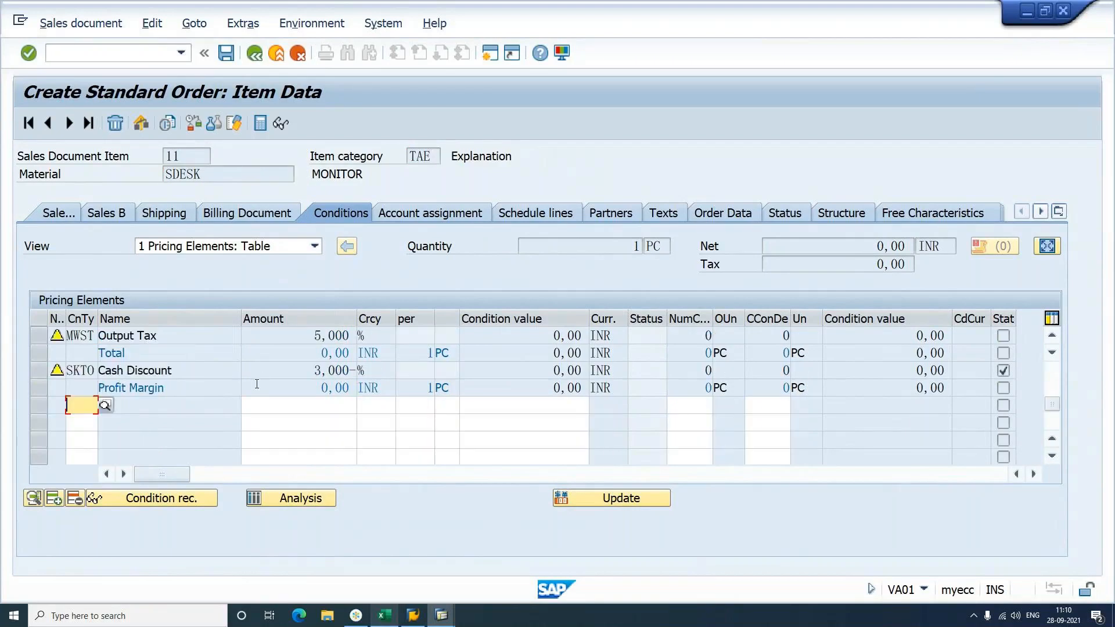
{"action": "type", "text": "PR00"}
{"action": "key", "text": "Return"}
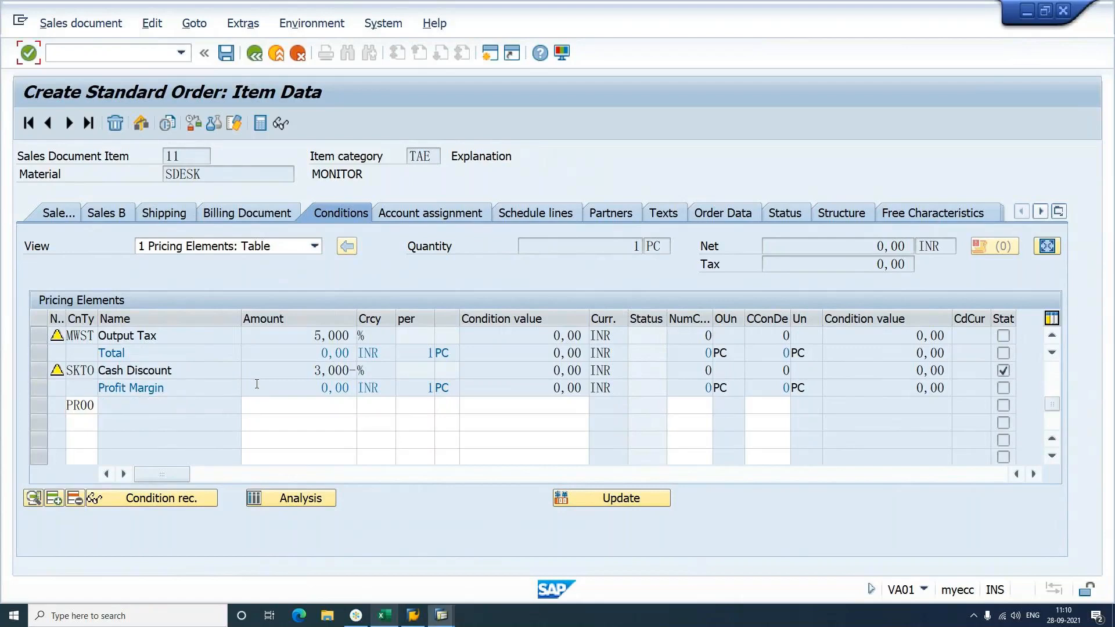
{"action": "left_click", "coordinate": [287, 406]}
{"action": "type", "text": "1500"}
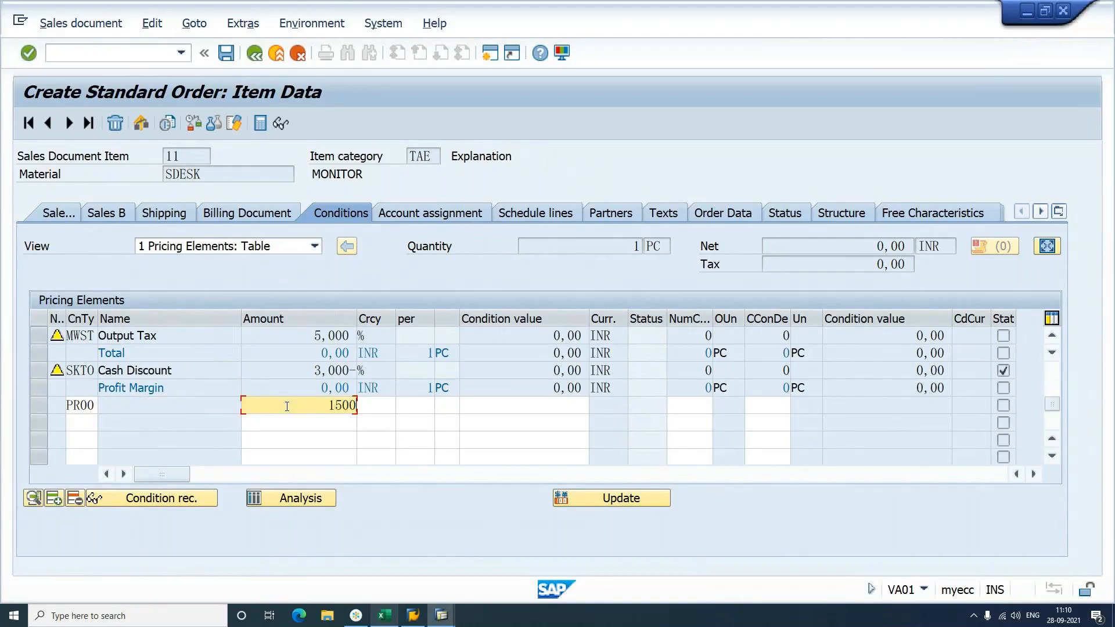
{"action": "type", "text": "0"}
{"action": "key", "text": "Return"}
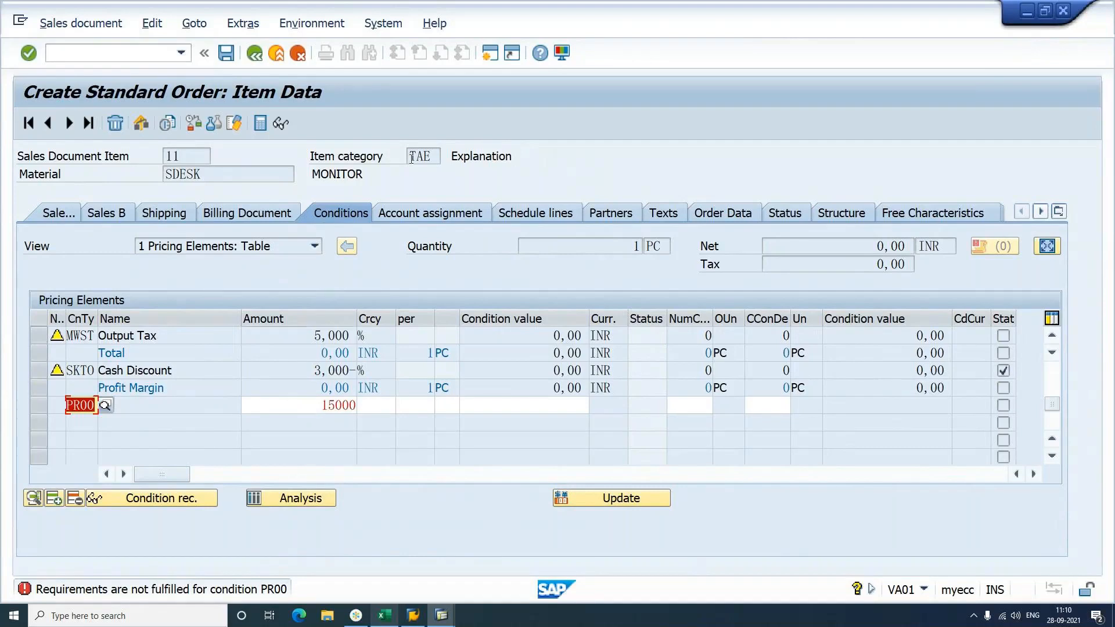
Step: Delete the rejected PR00 condition from item 11
{"action": "left_click", "coordinate": [434, 157]}
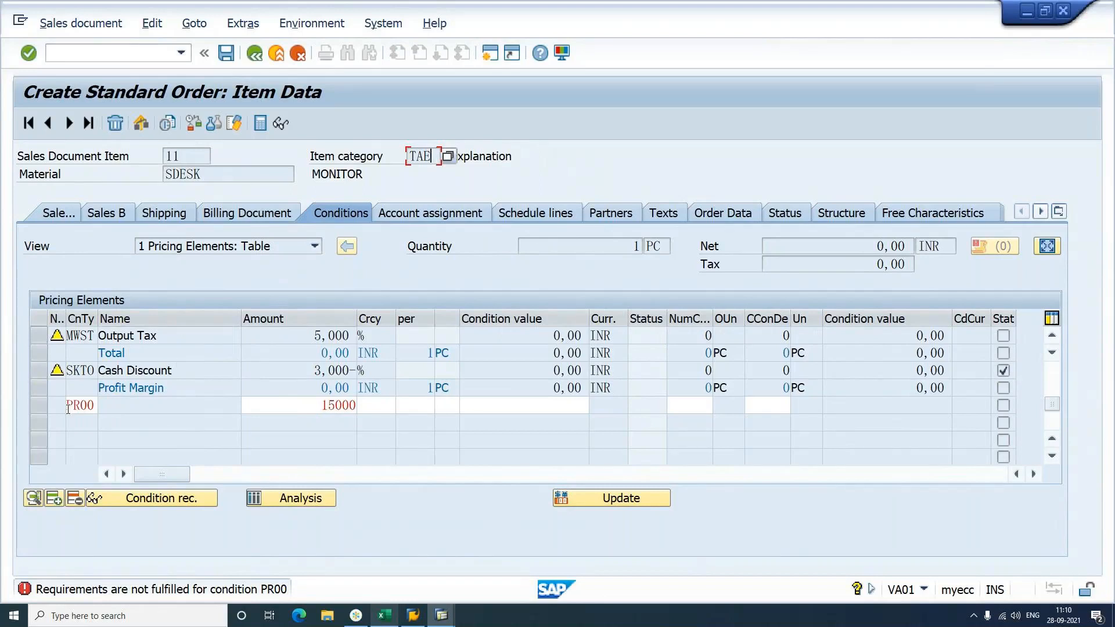
{"action": "left_click_drag", "start_coordinate": [68, 409], "coordinate": [110, 412]}
{"action": "key", "text": "Delete"}
{"action": "key", "text": "Tab"}
{"action": "key", "text": "Delete"}
{"action": "key", "text": "shift+Tab"}
{"action": "key", "text": "Return"}
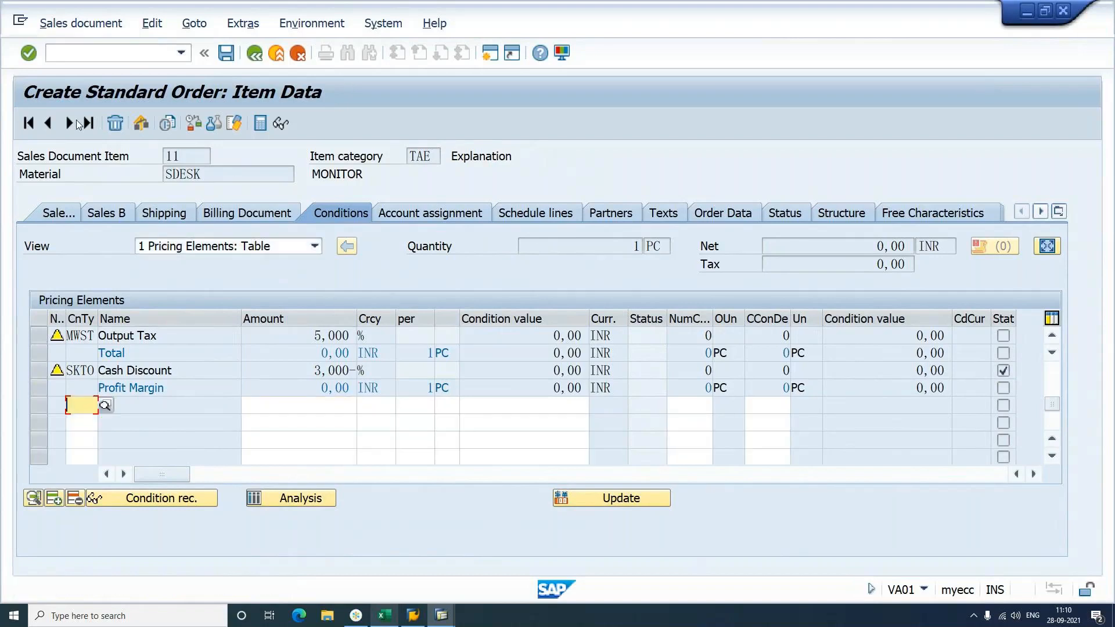
Step: On item 12, enter PR00 with 2000, then delete the rejected entry
{"action": "left_click", "coordinate": [69, 123]}
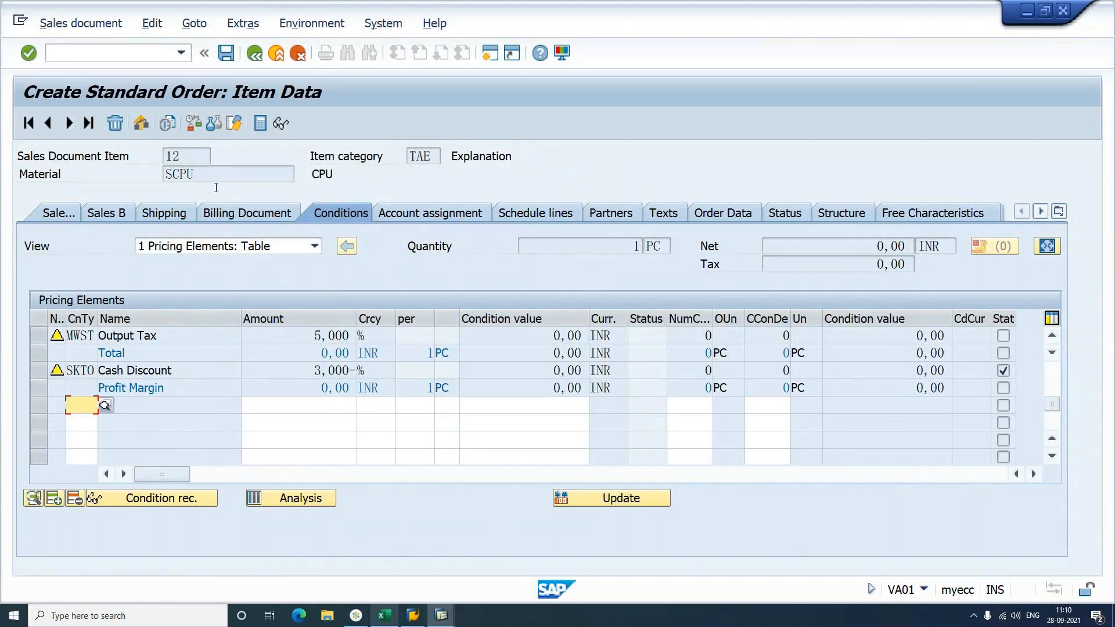
{"action": "type", "text": "PR00"}
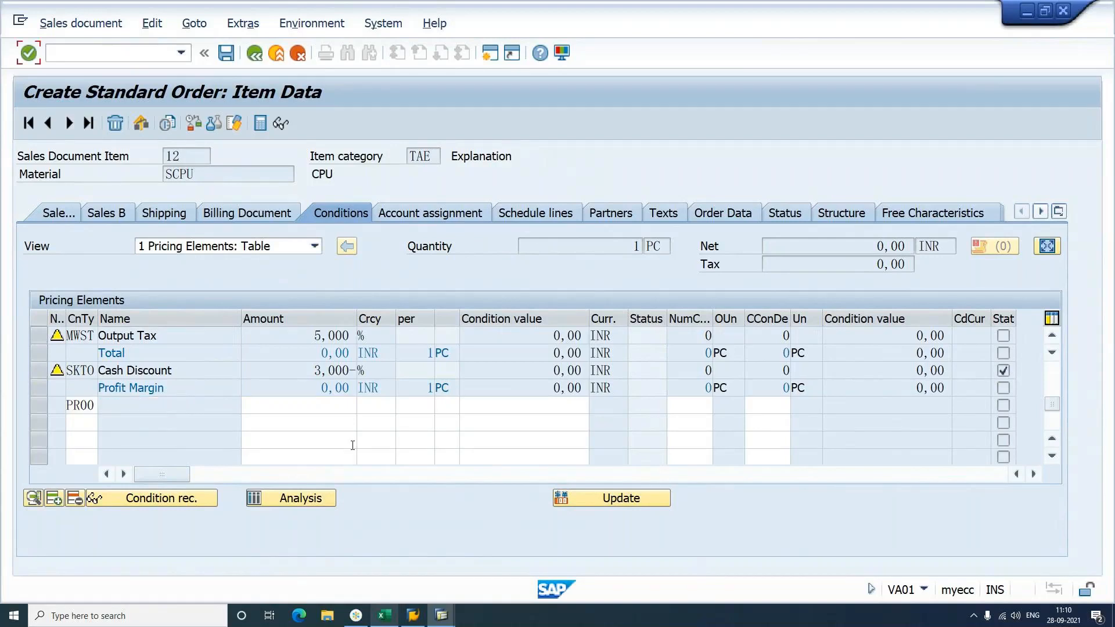
{"action": "left_click", "coordinate": [309, 411]}
{"action": "type", "text": "2000"}
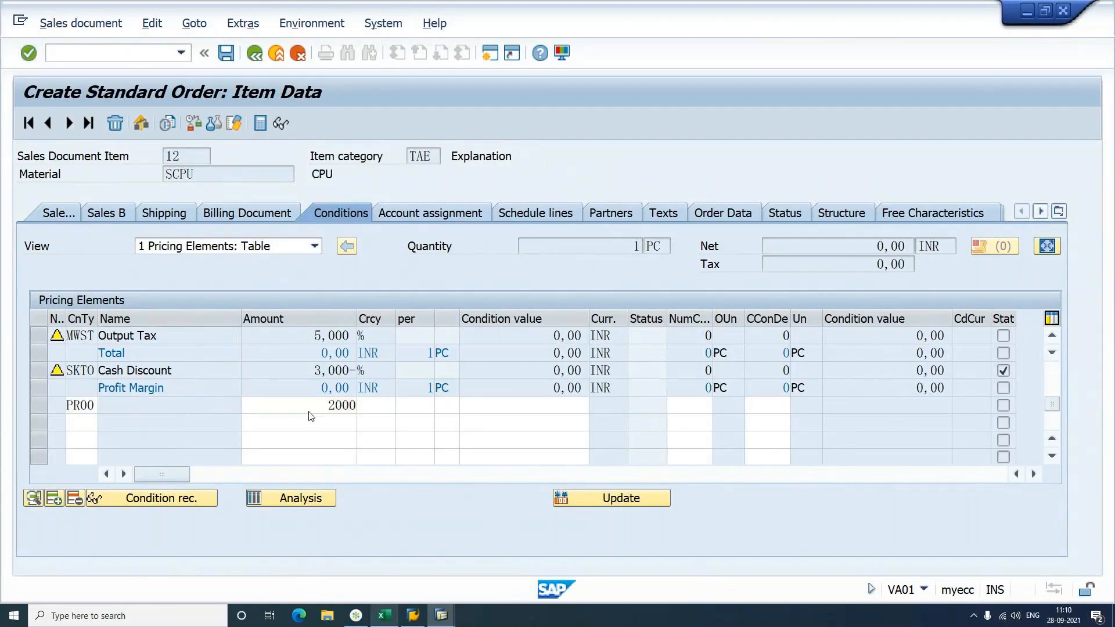
{"action": "key", "text": "Return"}
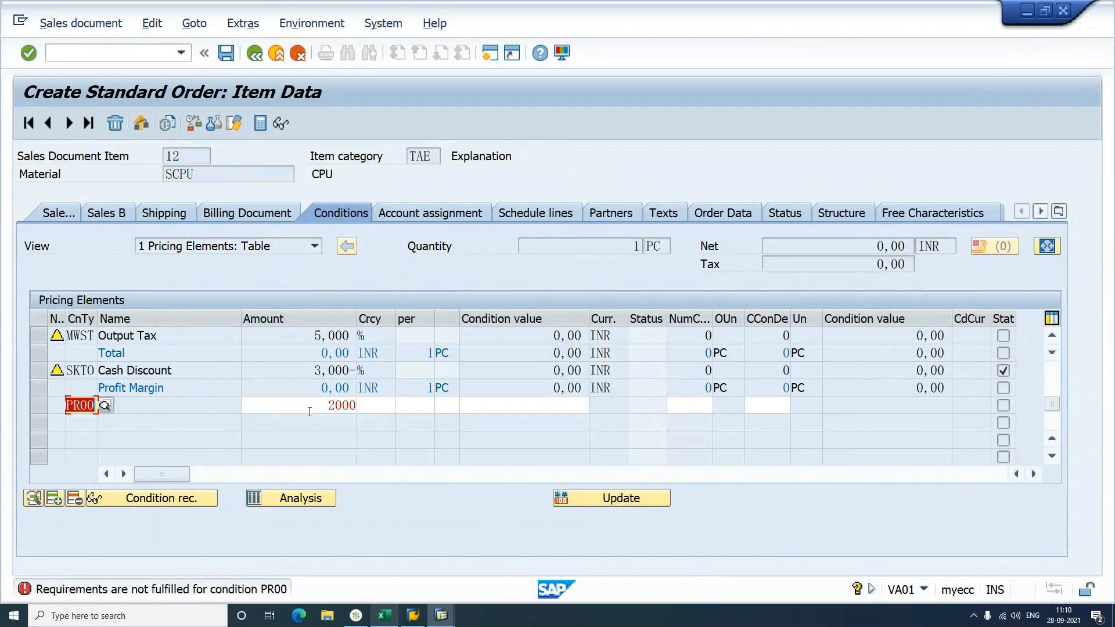
{"action": "key", "text": "Delete"}
{"action": "key", "text": "Tab"}
{"action": "key", "text": "Delete"}
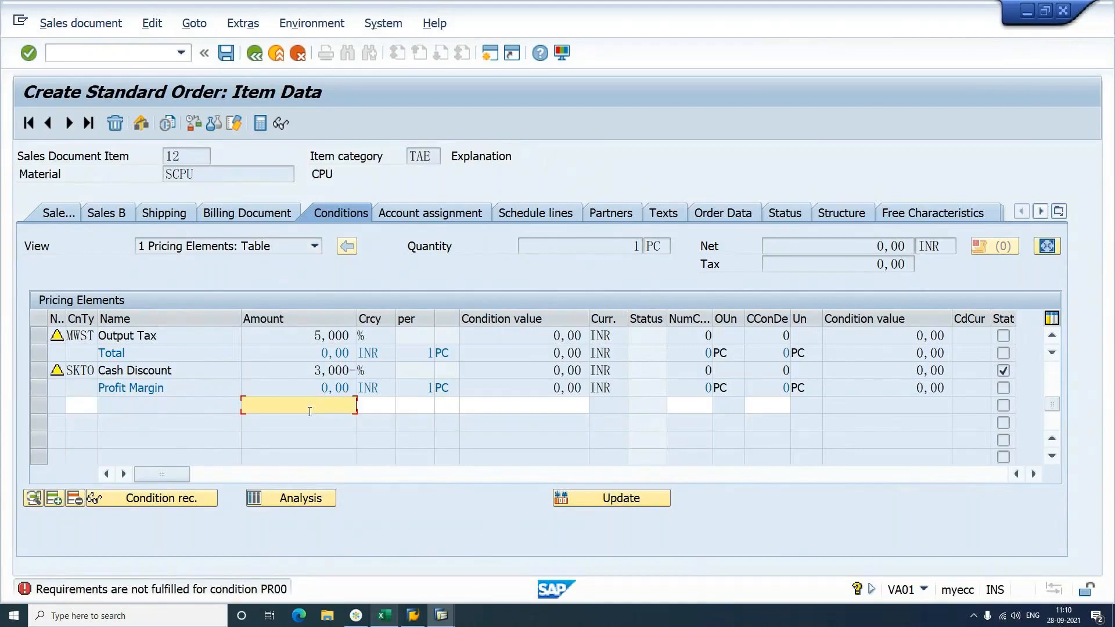
{"action": "key", "text": "Return"}
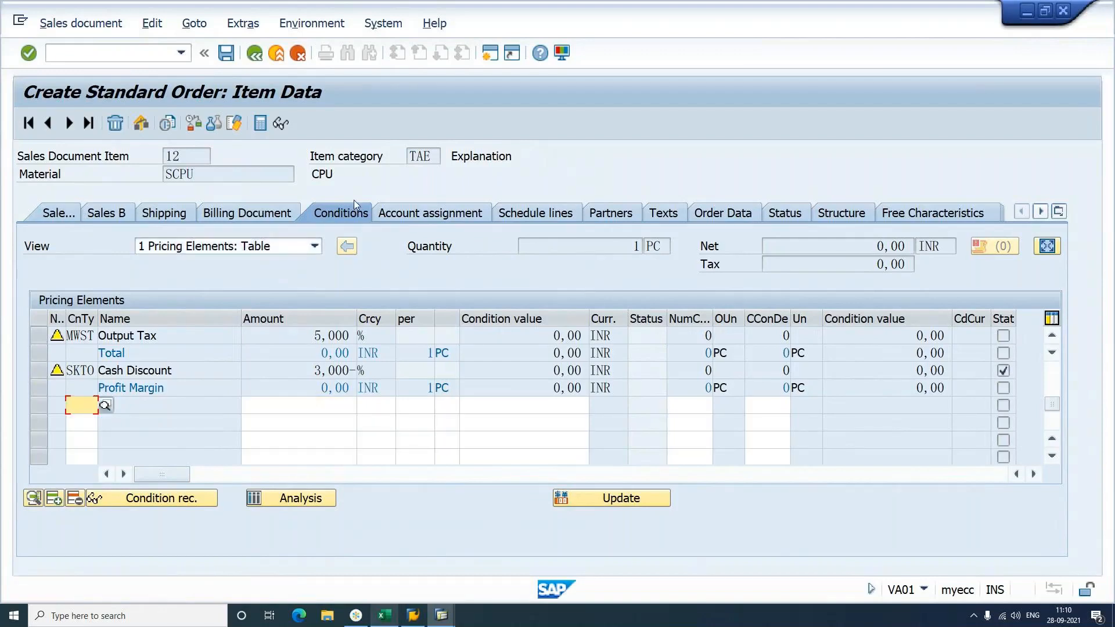
{"action": "left_click", "coordinate": [432, 158]}
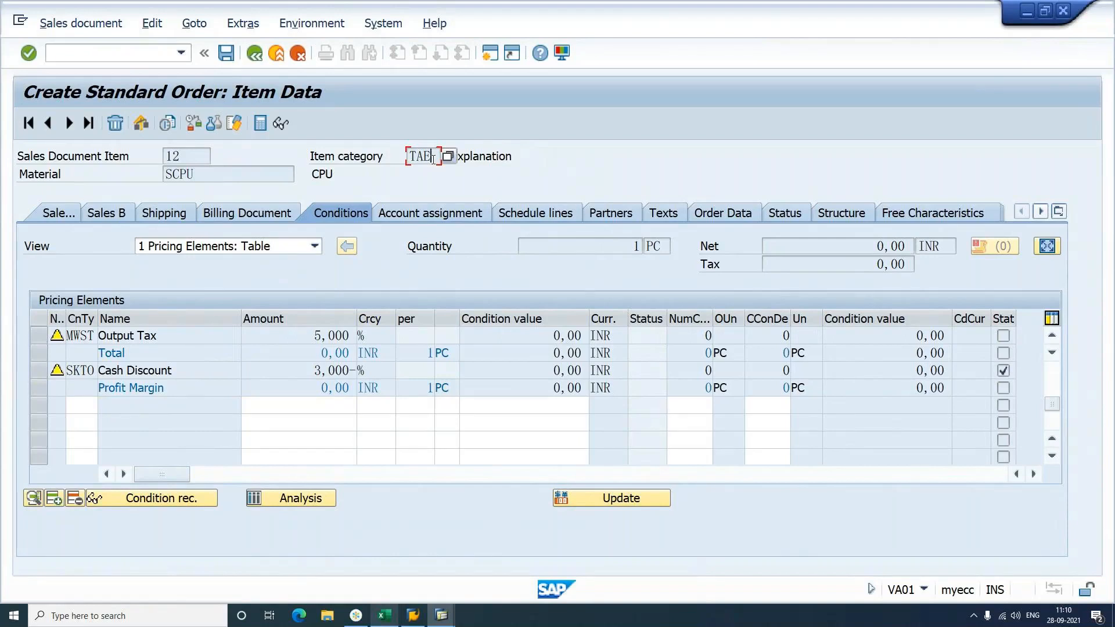
{"action": "left_click", "coordinate": [385, 614]}
{"action": "scroll", "coordinate": [367, 440], "scroll_direction": "up", "scroll_amount": 5}
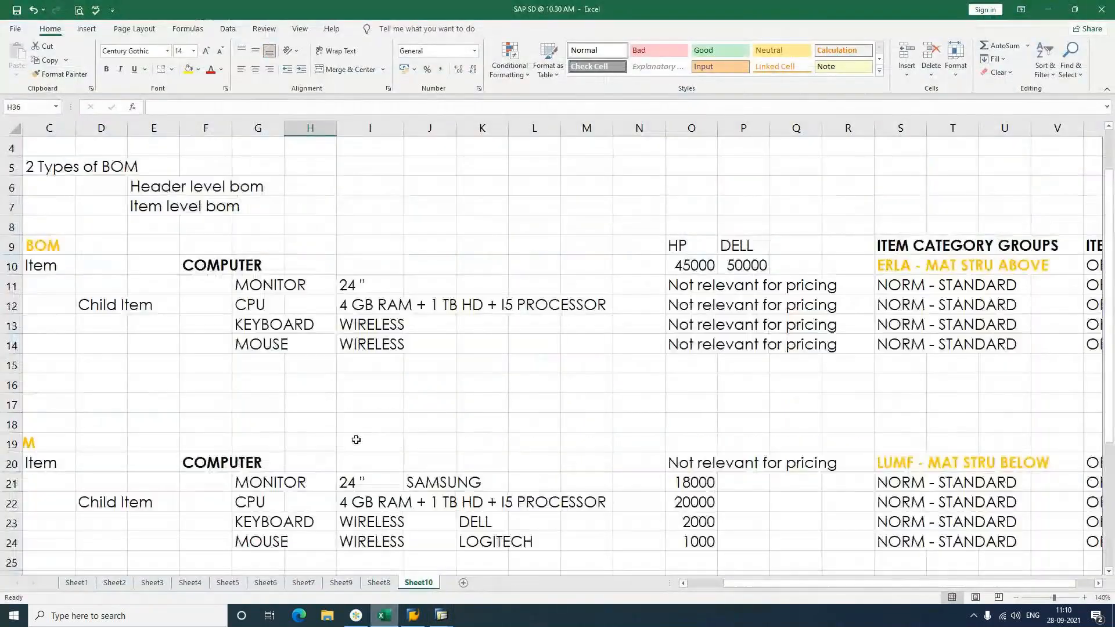
{"action": "left_click", "coordinate": [211, 270]}
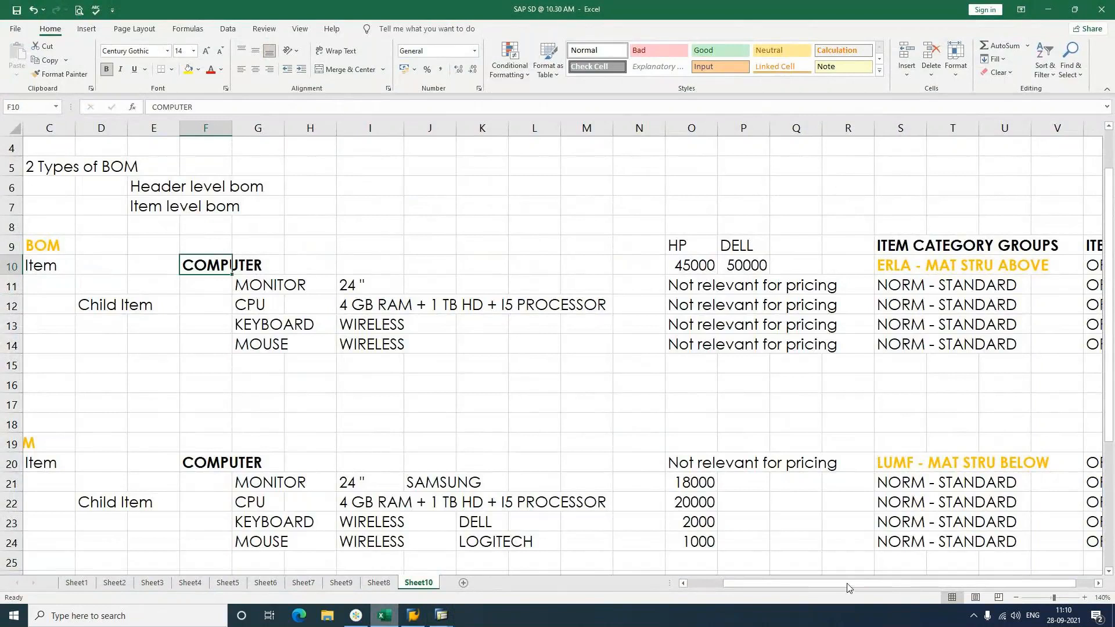
{"action": "left_click_drag", "start_coordinate": [847, 587], "coordinate": [813, 588]}
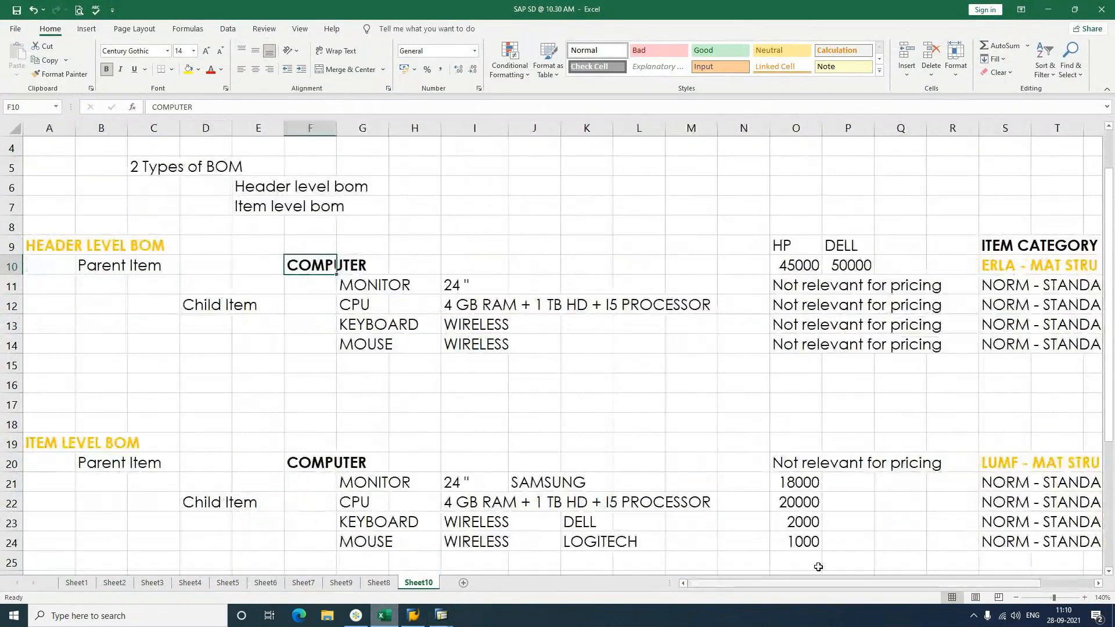
{"action": "left_click", "coordinate": [1110, 573]}
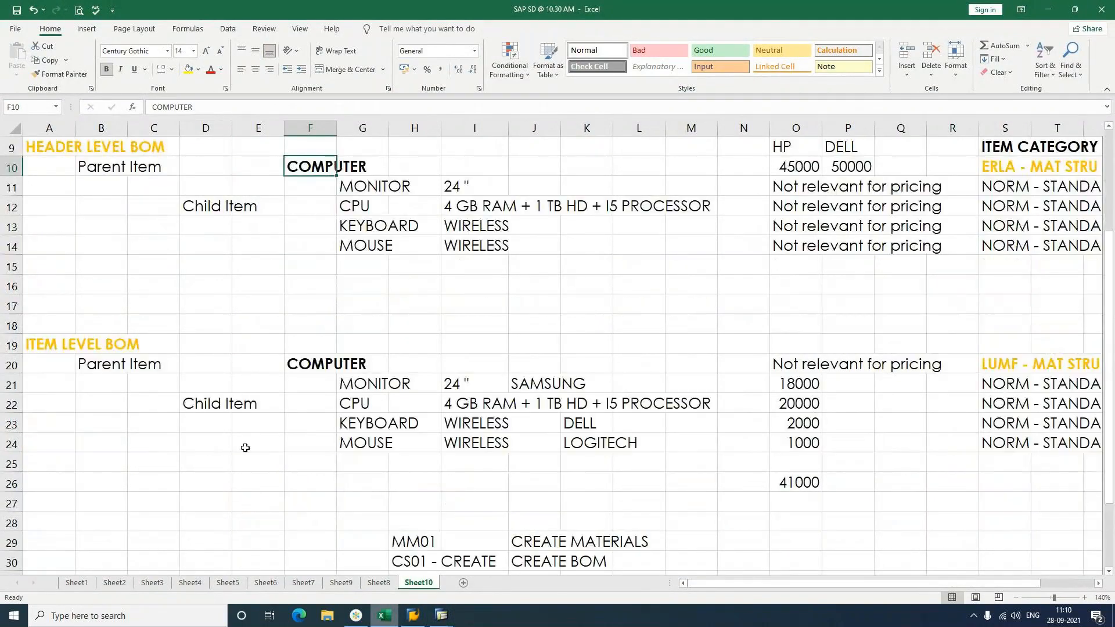
{"action": "left_click", "coordinate": [57, 349]}
{"action": "left_click", "coordinate": [313, 369]}
{"action": "left_click", "coordinate": [803, 368]}
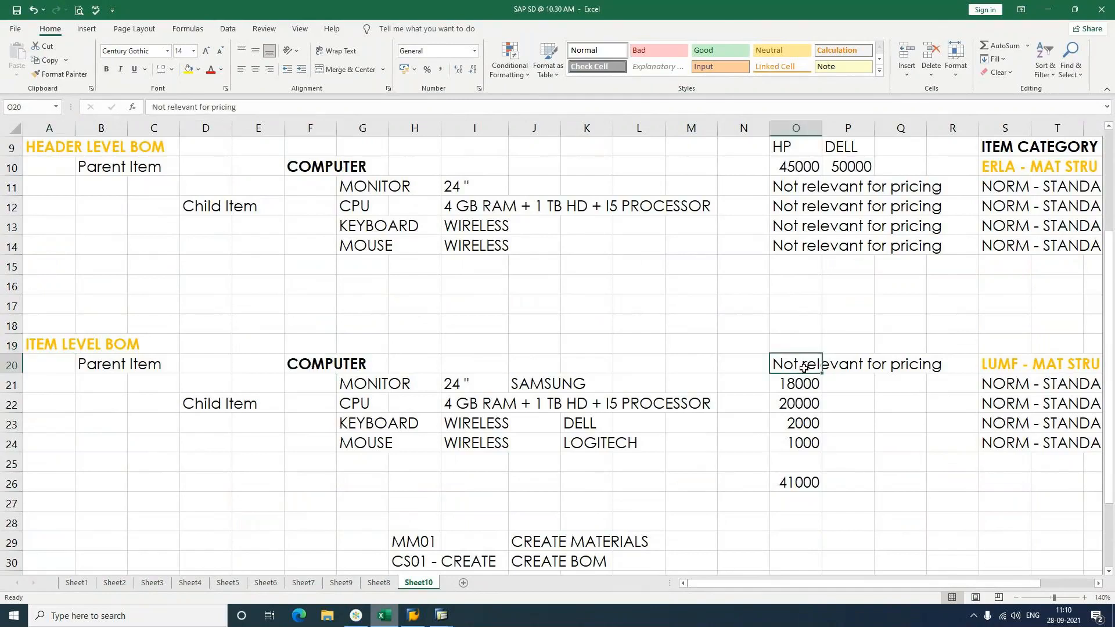
{"action": "left_click_drag", "start_coordinate": [802, 385], "coordinate": [806, 444]}
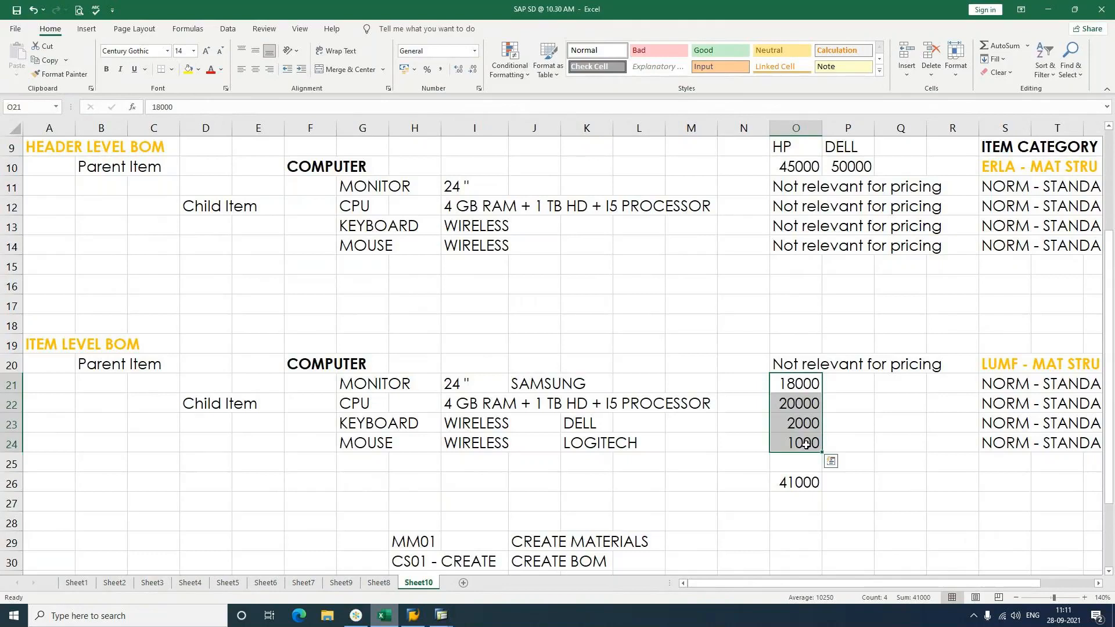
{"action": "left_click", "coordinate": [1098, 583]}
{"action": "left_click", "coordinate": [1098, 584]}
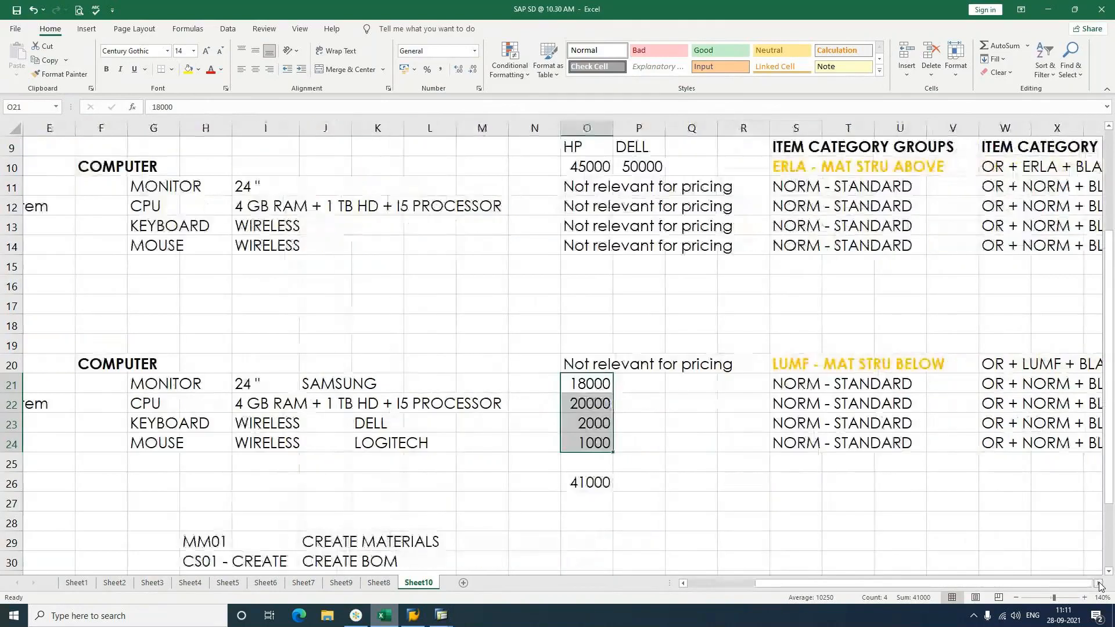
{"action": "left_click", "coordinate": [1098, 583]}
{"action": "left_click", "coordinate": [749, 363]}
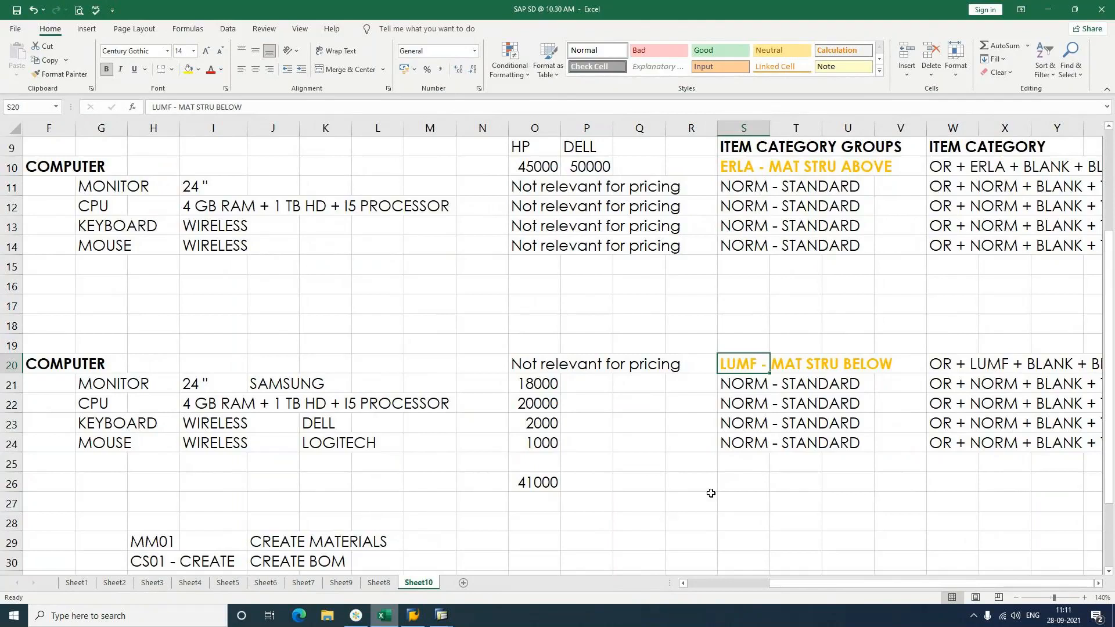
{"action": "key", "text": "alt+Tab"}
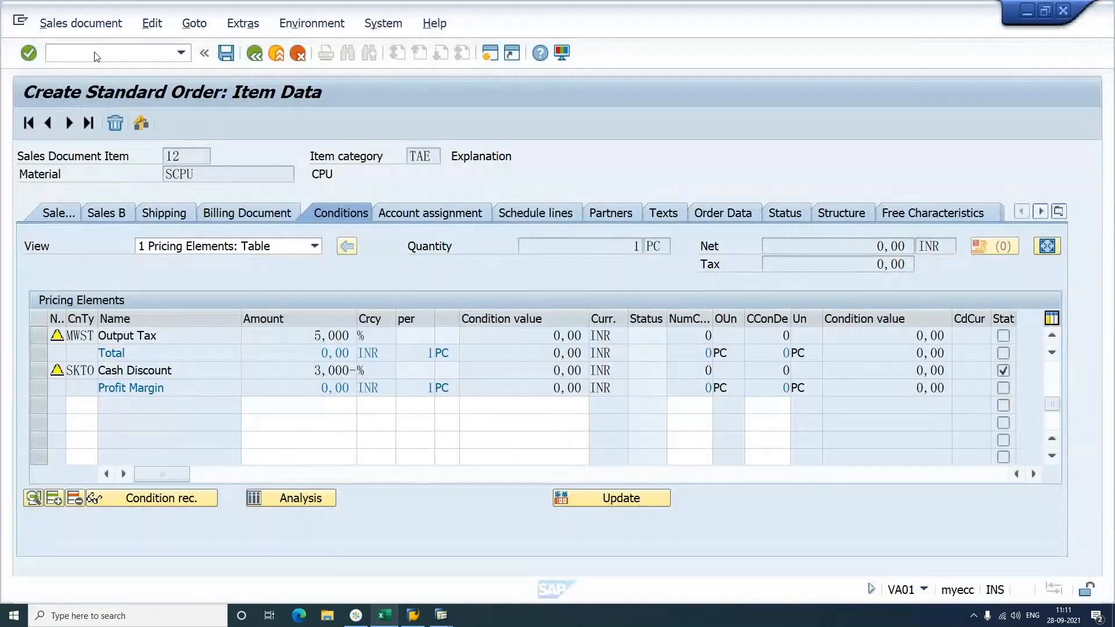
Step: Open material SCOM in MM02, confirming the selected views and org levels
{"action": "left_click", "coordinate": [96, 54]}
{"action": "type", "text": "/"}
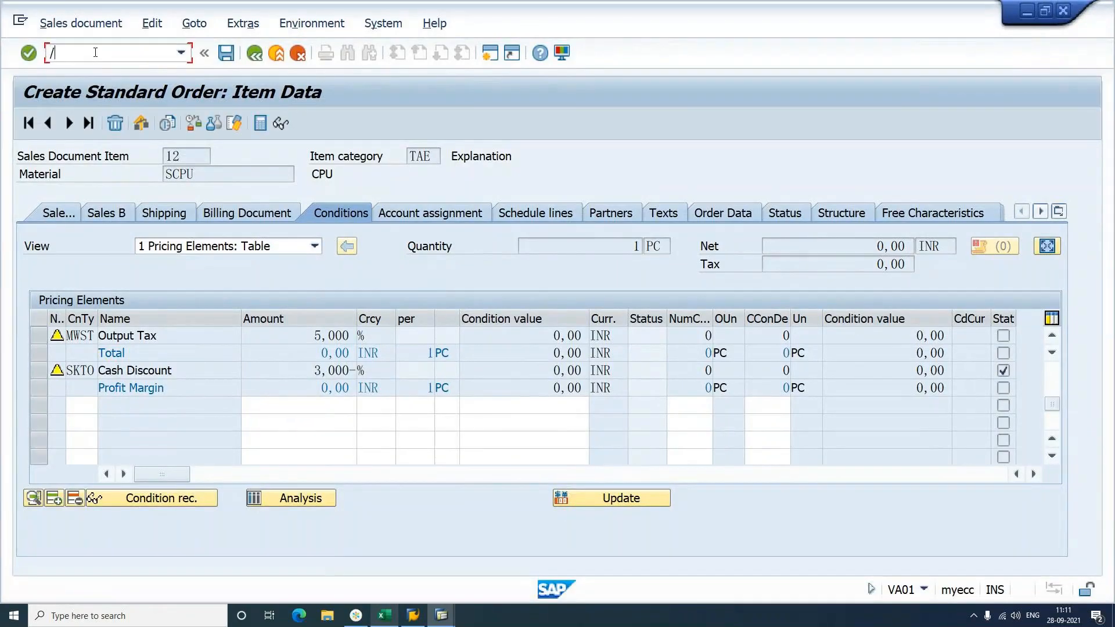
{"action": "type", "text": "nmm02"}
{"action": "key", "text": "Return"}
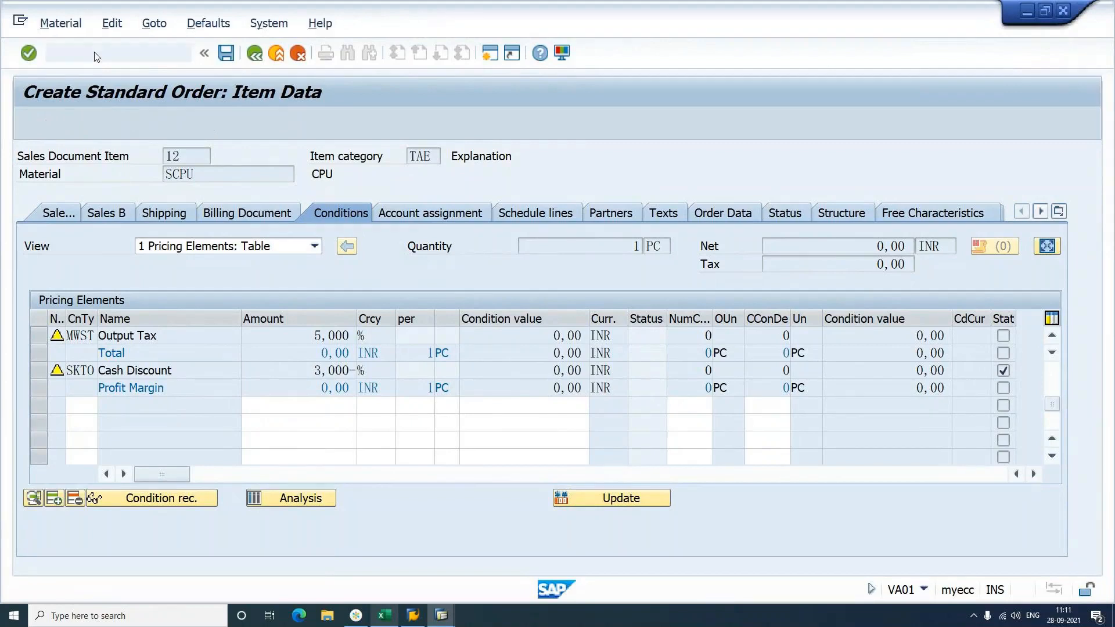
{"action": "key", "text": "BackSpace"}
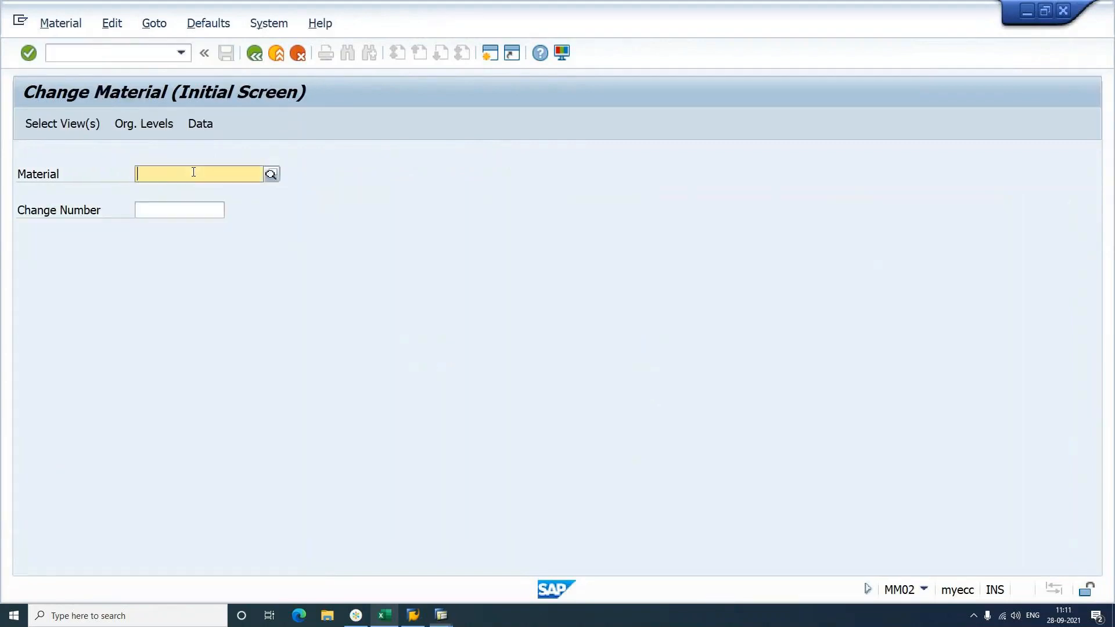
{"action": "key", "text": "Down"}
{"action": "key", "text": "Down"}
{"action": "key", "text": "Down"}
{"action": "key", "text": "Down"}
{"action": "key", "text": "Down"}
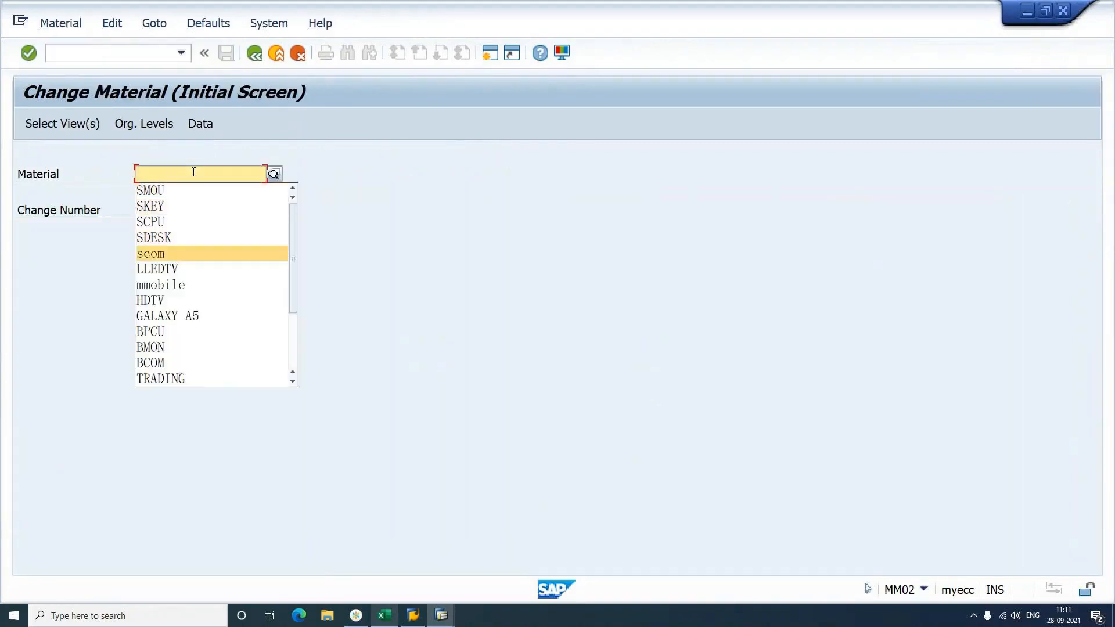
{"action": "key", "text": "Return"}
{"action": "key", "text": "Return"}
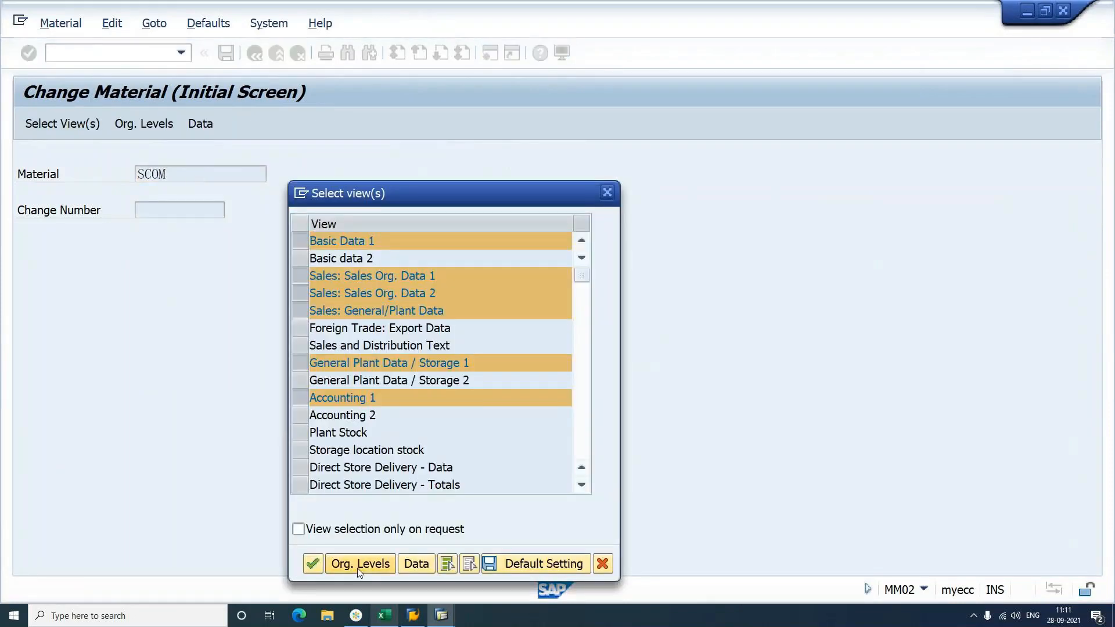
{"action": "left_click", "coordinate": [359, 563]}
{"action": "left_click", "coordinate": [435, 358]}
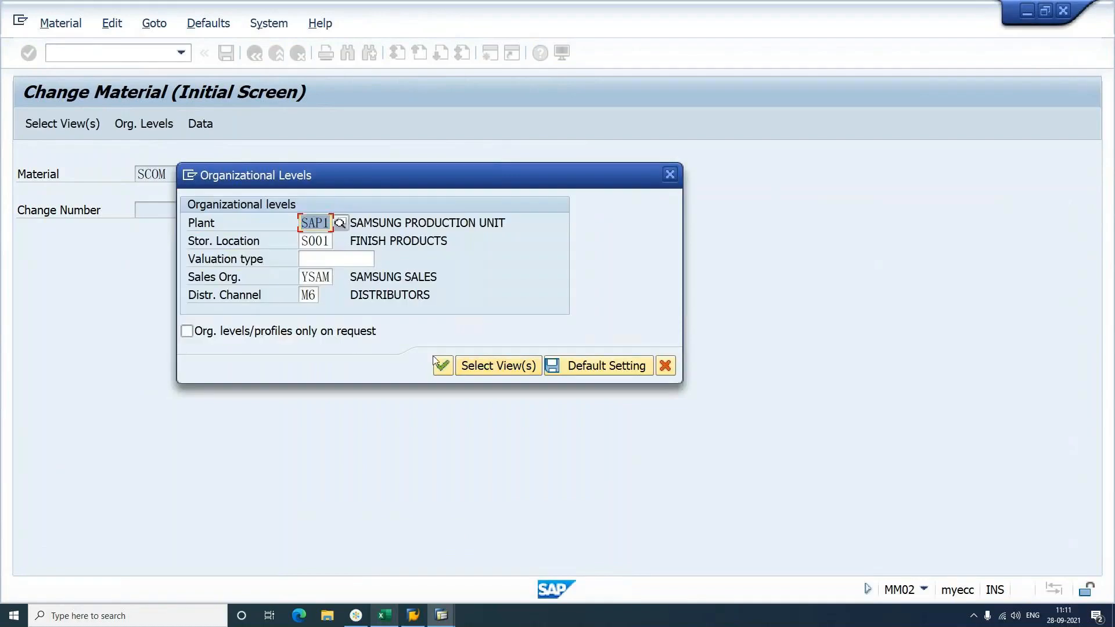
{"action": "left_click", "coordinate": [446, 366]}
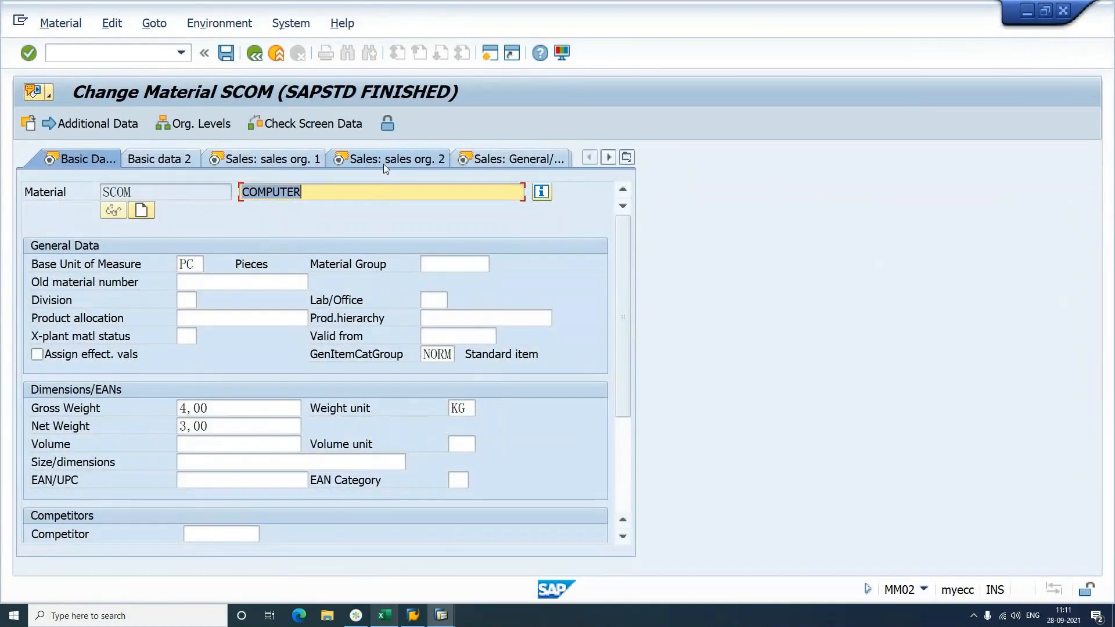
Step: On the Sales: sales org. 2 tab, change item category group ERLA to LUMF
{"action": "left_click", "coordinate": [383, 163]}
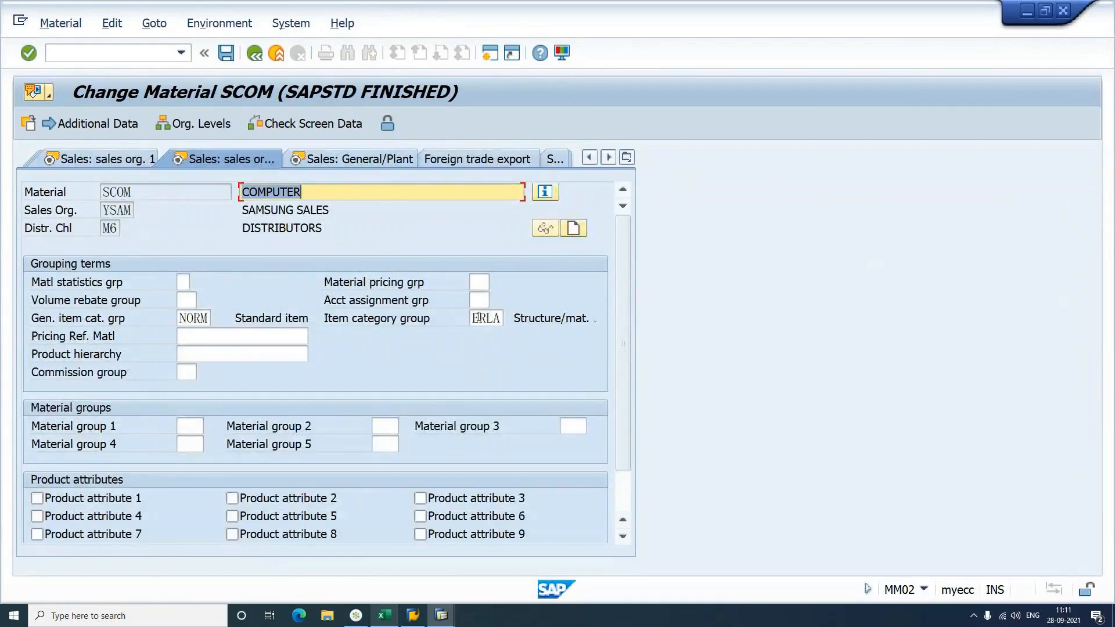
{"action": "double_click", "coordinate": [479, 318]}
{"action": "type", "text": "LUMF"}
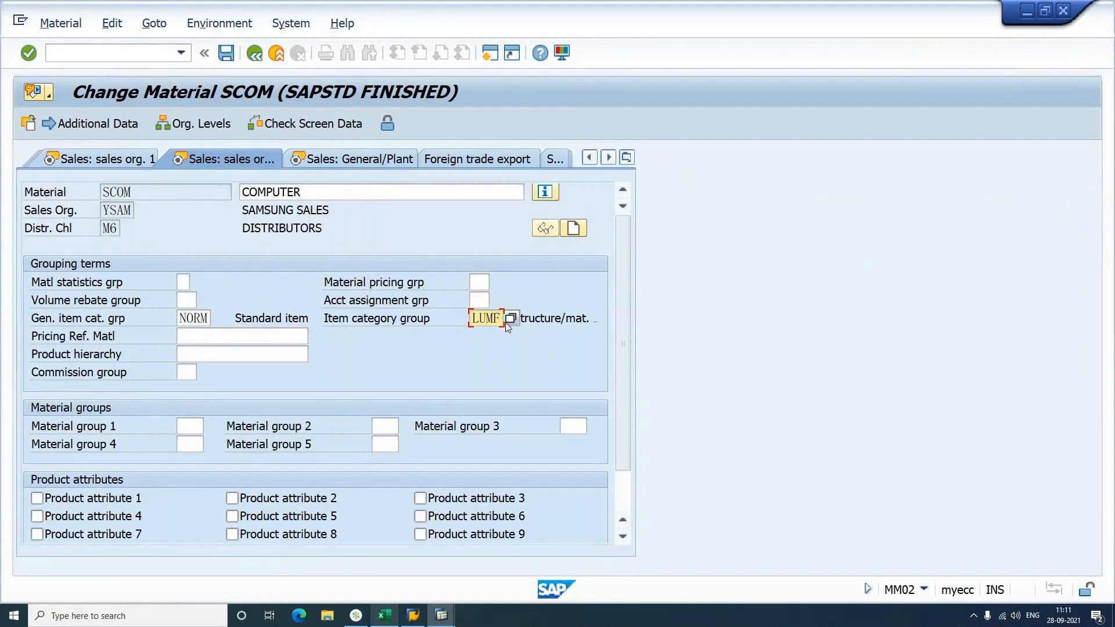
{"action": "key", "text": "Return"}
Step: Save material SCOM, then start a standard order with the sold-to party from history
{"action": "key", "text": "ctrl+s"}
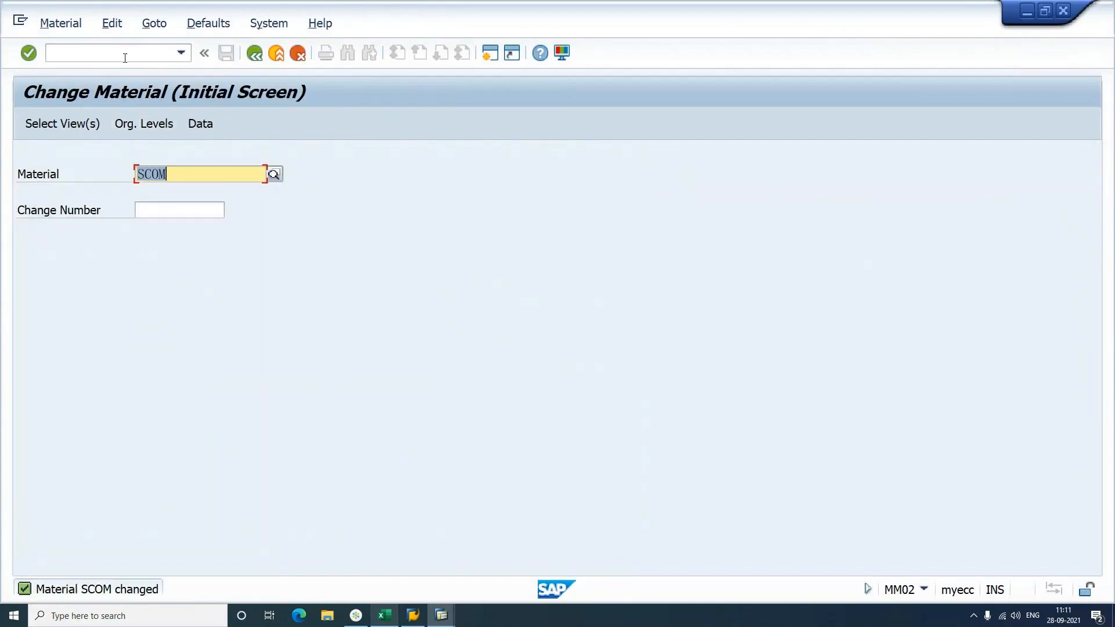
{"action": "left_click", "coordinate": [125, 54]}
{"action": "type", "text": "/nmm03"}
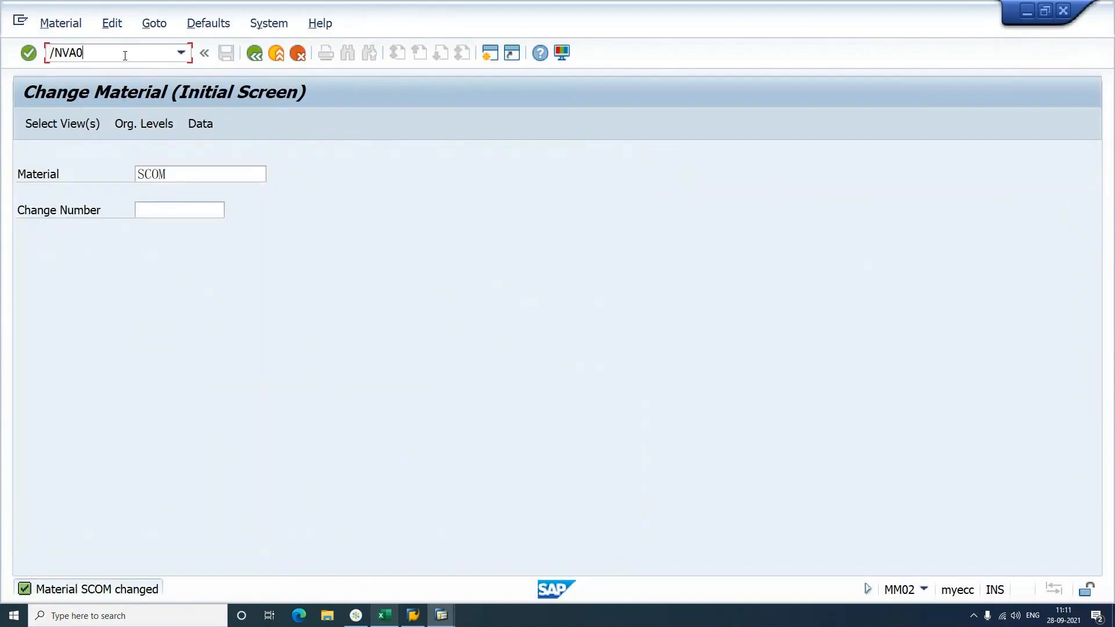
{"action": "key", "text": "Return"}
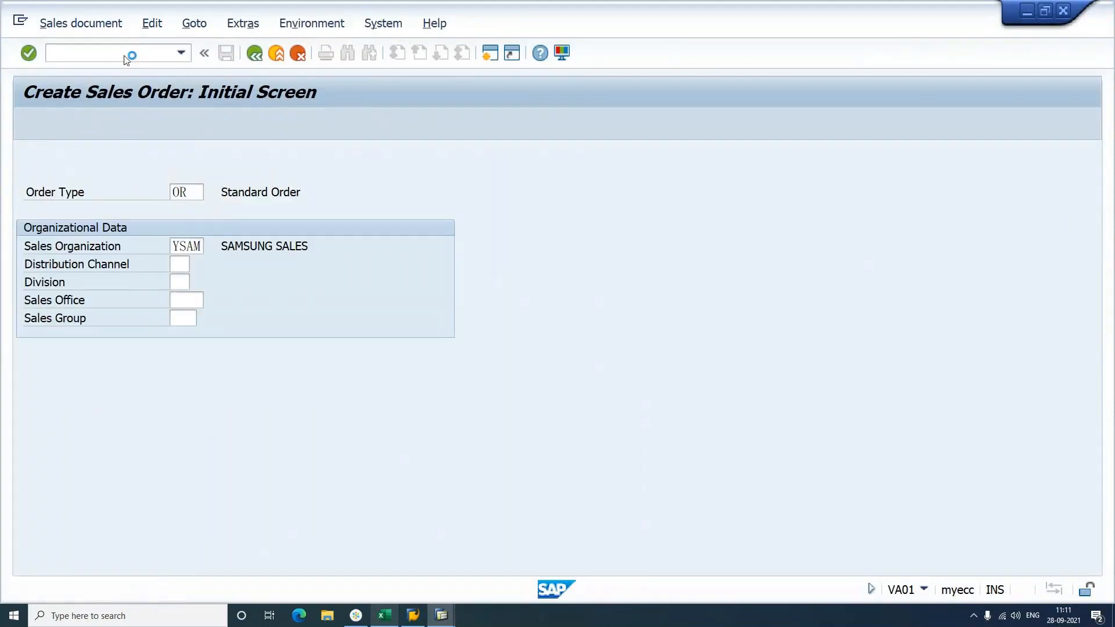
{"action": "key", "text": "Return"}
{"action": "key", "text": "BackSpace"}
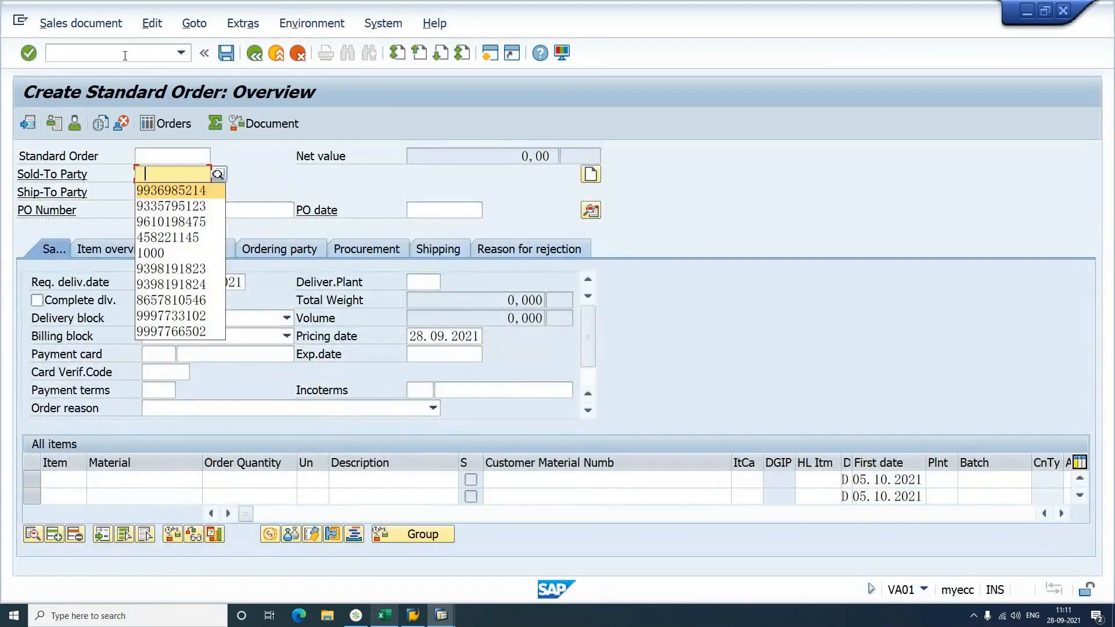
{"action": "key", "text": "Return"}
{"action": "key", "text": "Return"}
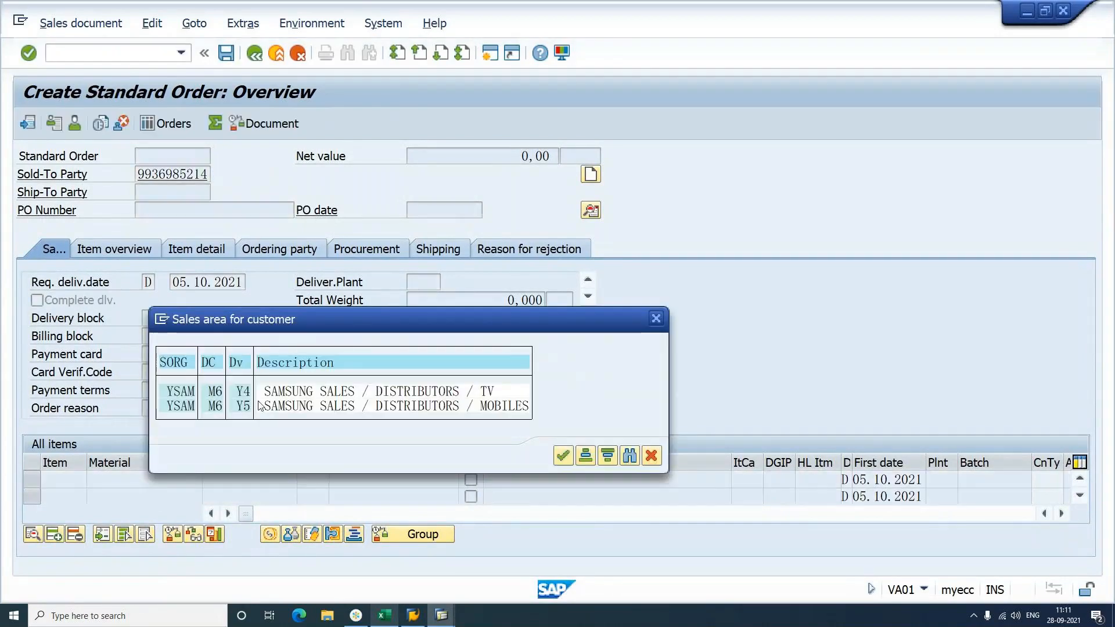
Step: Choose the TV division sales area (Y4) and enter SCOM with quantity 1 as an item
{"action": "left_click", "coordinate": [243, 391]}
{"action": "double_click", "coordinate": [247, 394]}
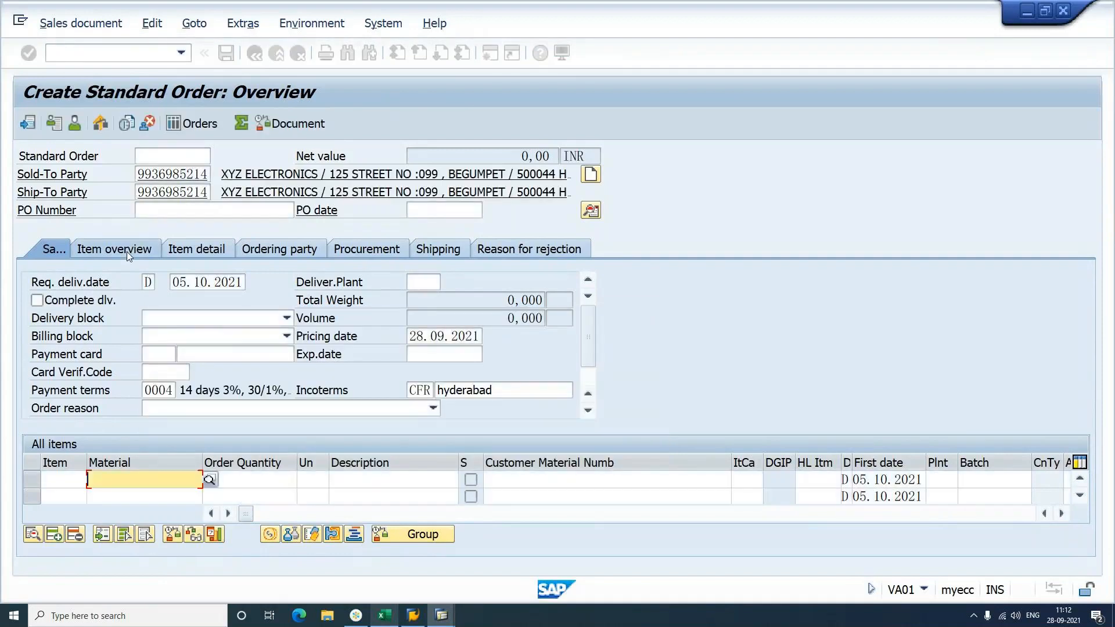
{"action": "left_click", "coordinate": [400, 249]}
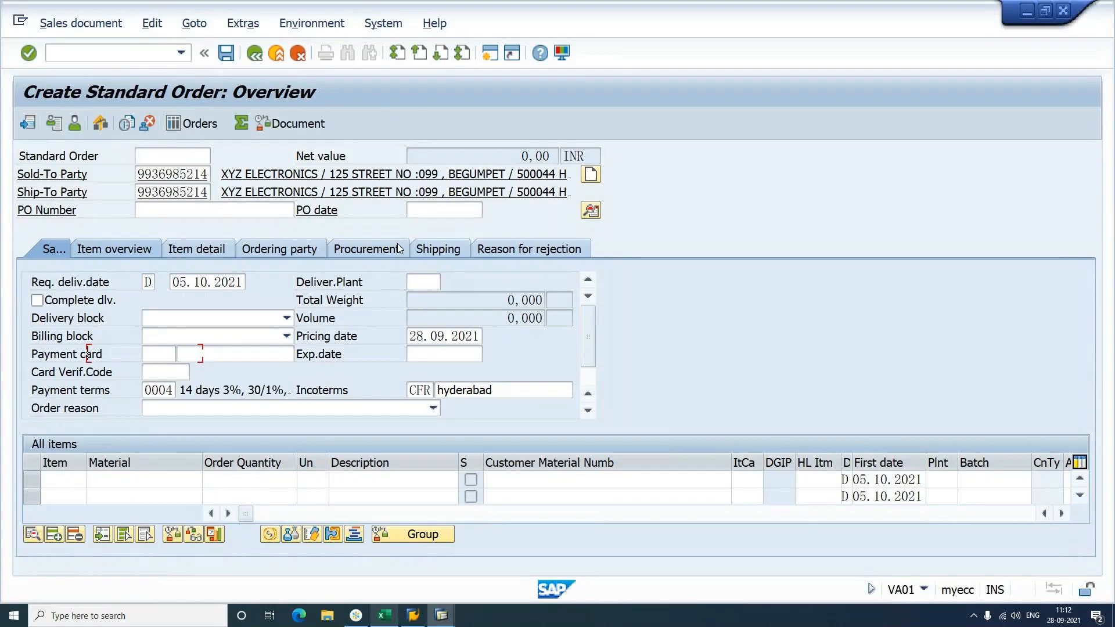
{"action": "type", "text": "SCOM"}
{"action": "key", "text": "Tab"}
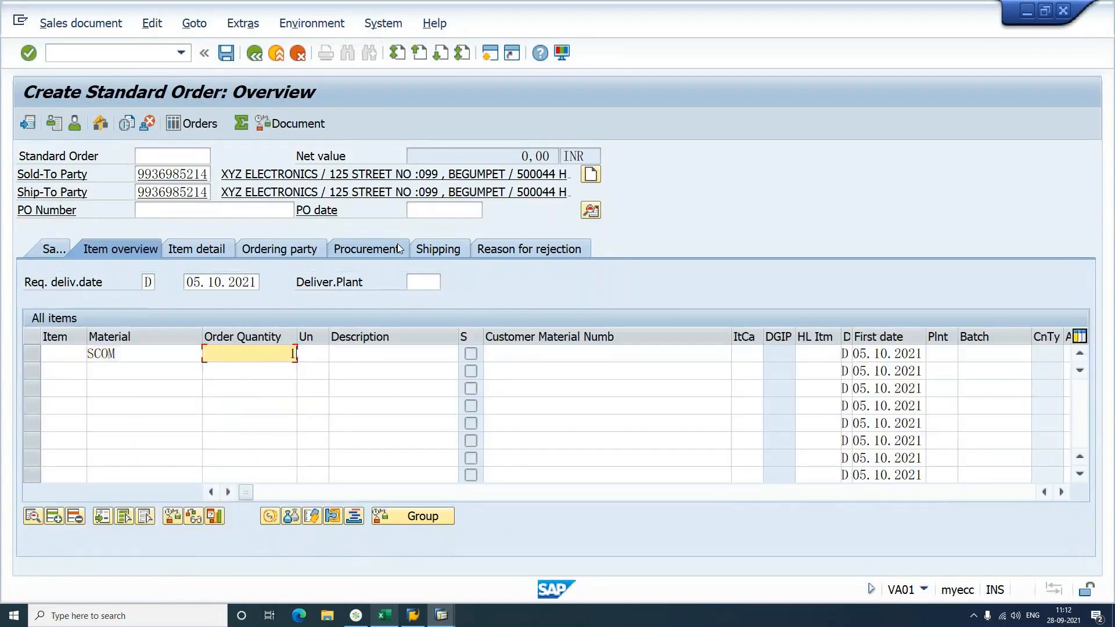
{"action": "type", "text": "1"}
{"action": "key", "text": "Return"}
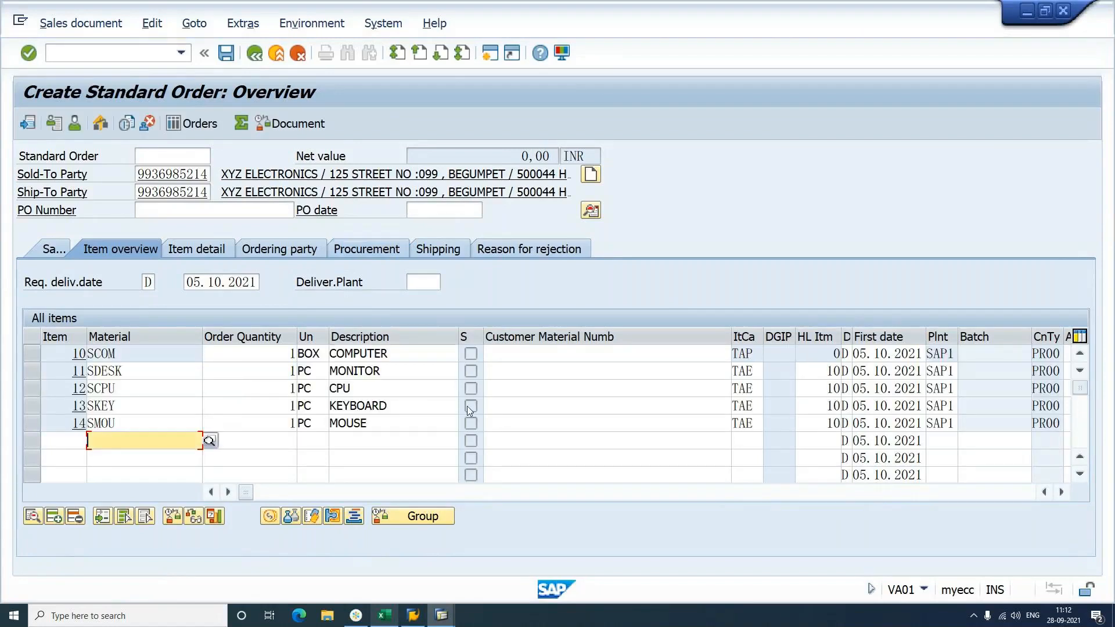
Step: Check the item categories of header SCOM (TAP) and MONITOR, CPU, KEYBOARD, MOUSE (TAE)
{"action": "left_click", "coordinate": [754, 356]}
{"action": "left_click", "coordinate": [755, 372]}
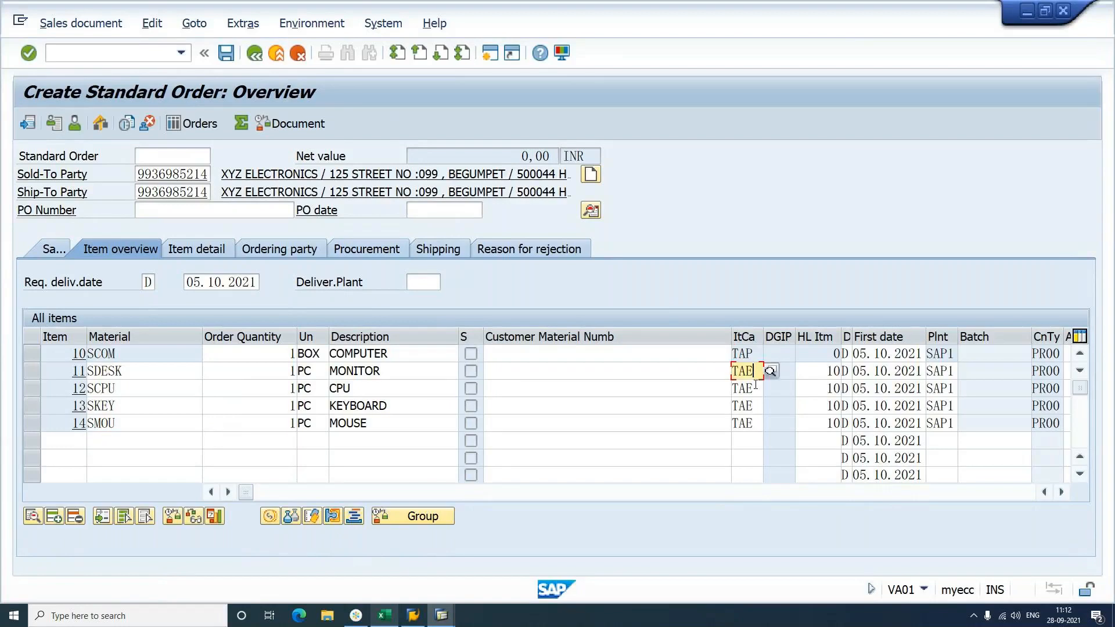
{"action": "left_click", "coordinate": [754, 388]}
{"action": "left_click", "coordinate": [755, 405]}
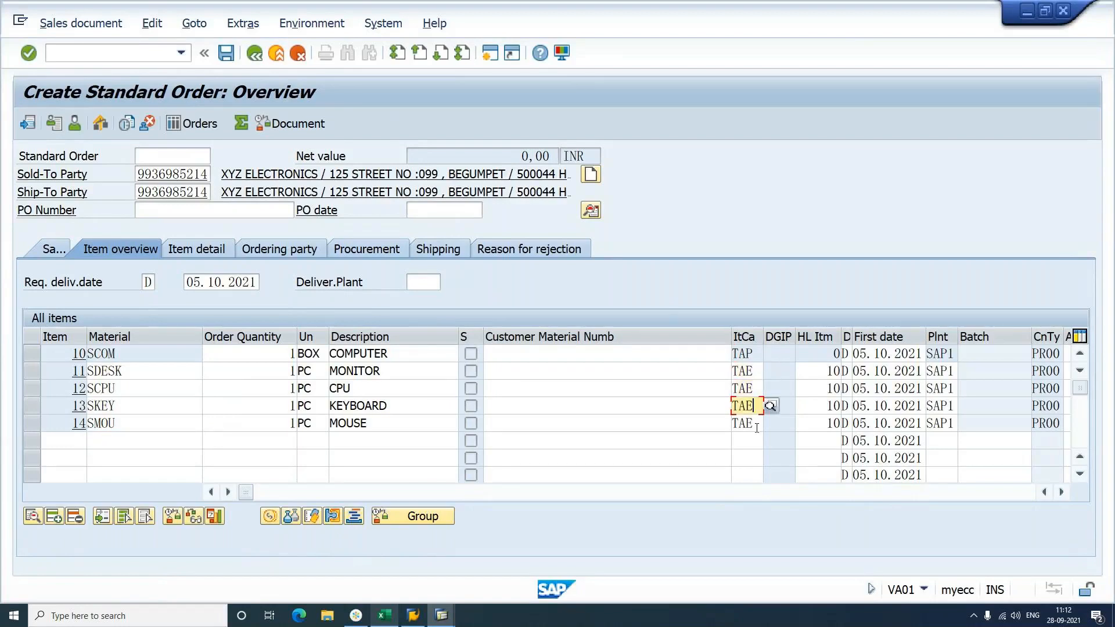
{"action": "left_click", "coordinate": [749, 424]}
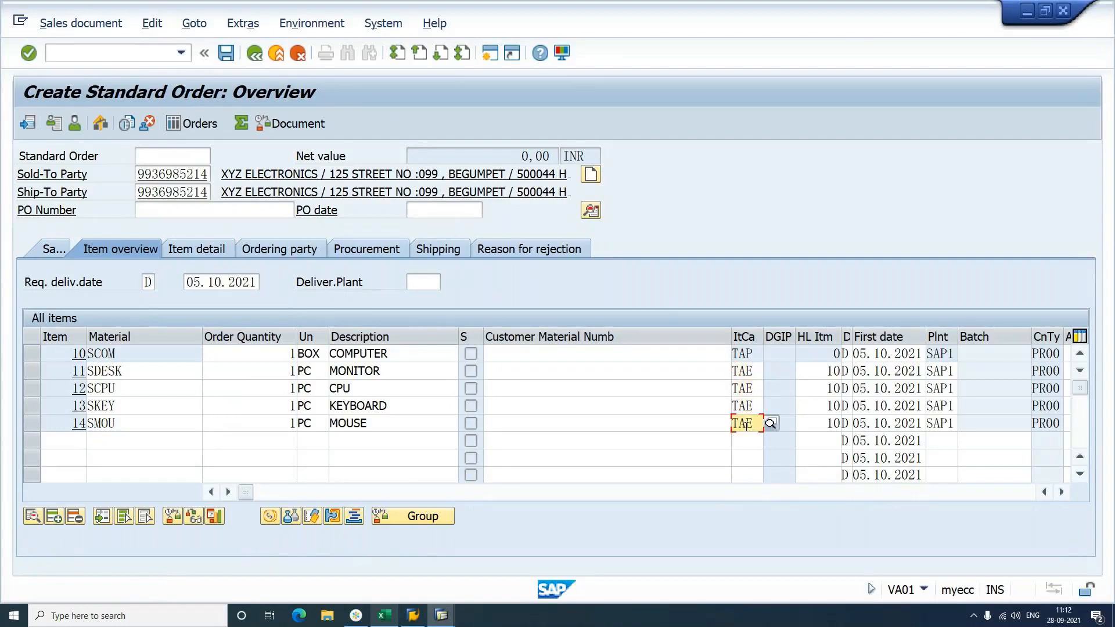
{"action": "left_click", "coordinate": [125, 58]}
{"action": "type", "text": "/NVOV4"}
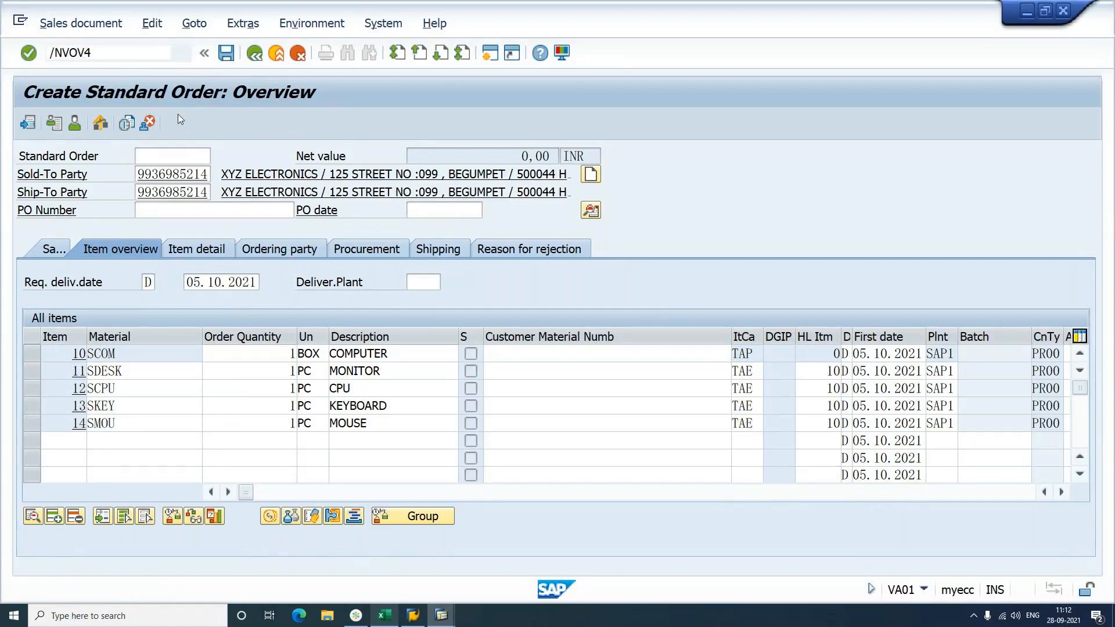
Step: In VOV4, position the table on the OR / NORM / blank usage / TAP entry
{"action": "key", "text": "Return"}
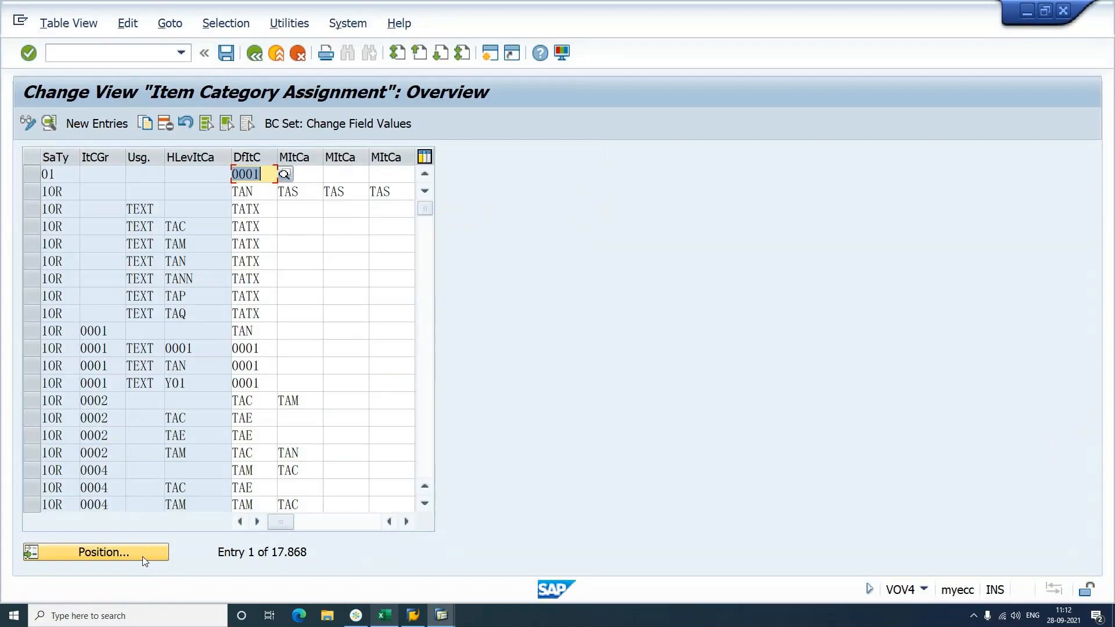
{"action": "left_click", "coordinate": [145, 553]}
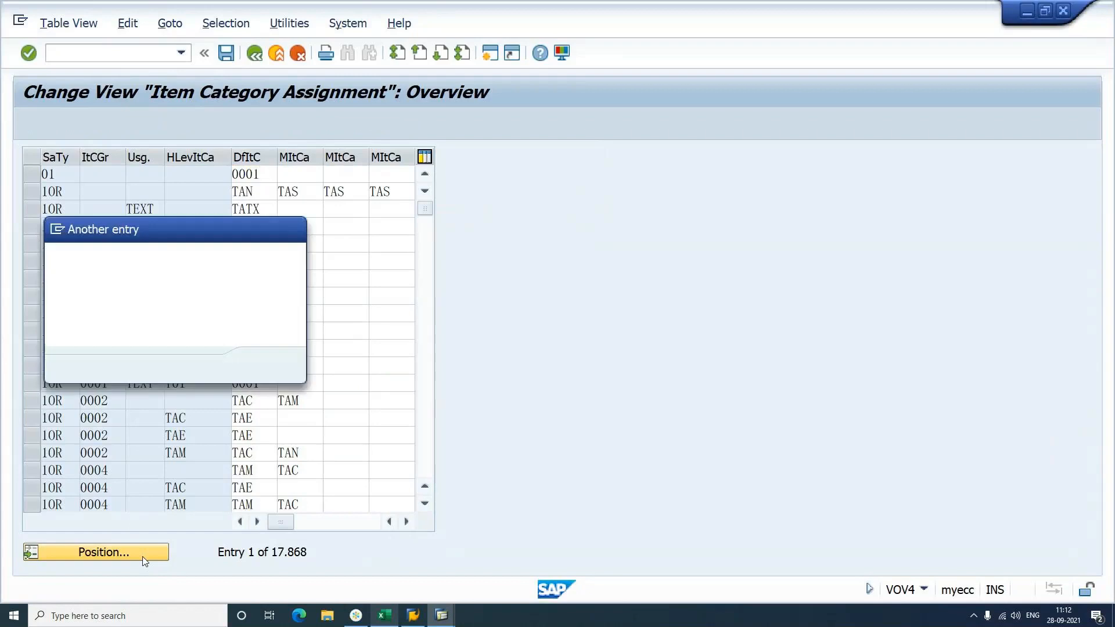
{"action": "type", "text": "OR"}
{"action": "key", "text": "Tab"}
{"action": "type", "text": "N"}
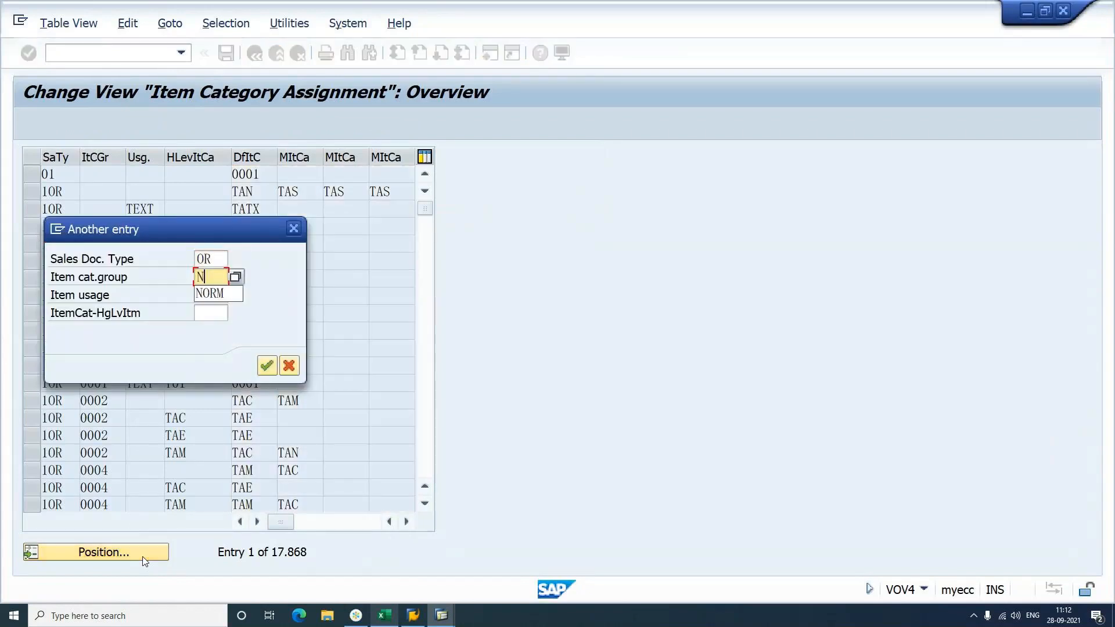
{"action": "type", "text": "ORM"}
{"action": "key", "text": "Tab"}
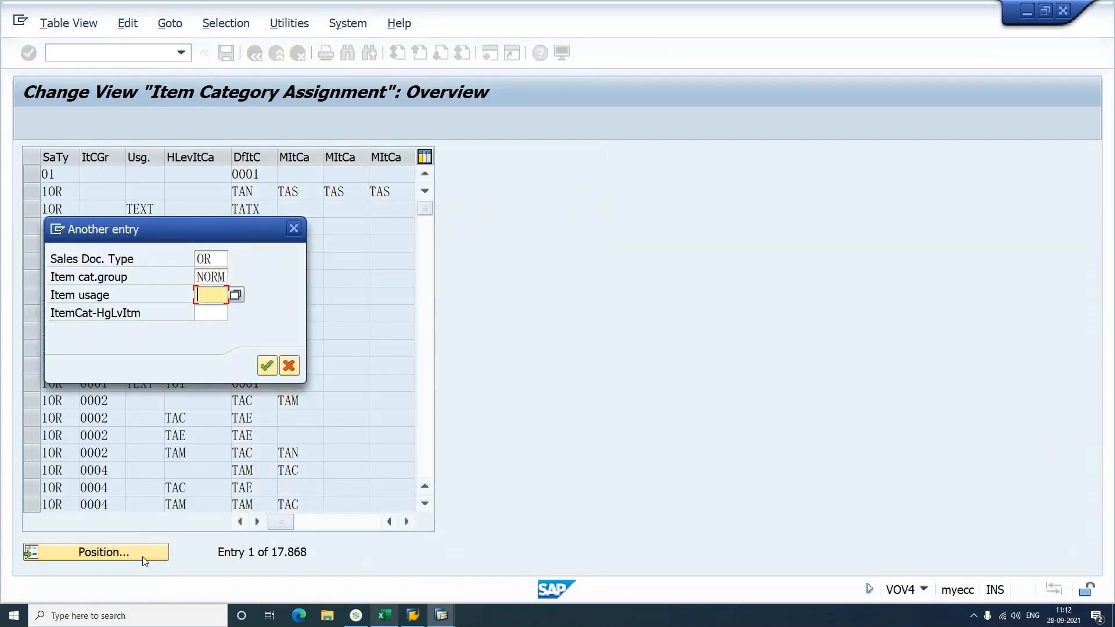
{"action": "key", "text": "Tab"}
{"action": "type", "text": "TAP"}
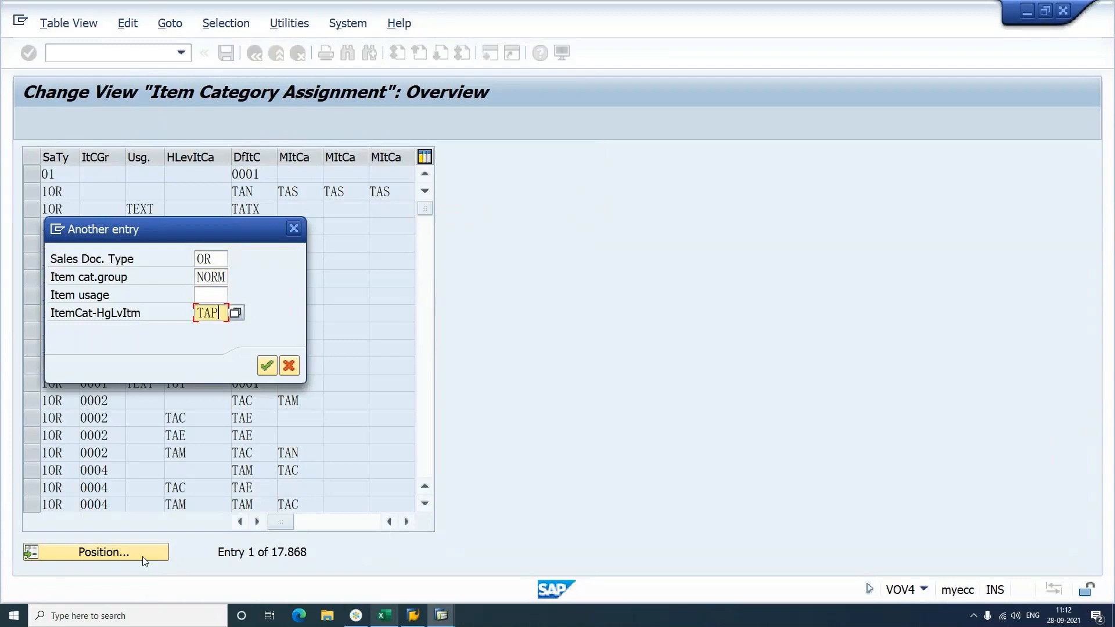
{"action": "key", "text": "Tab"}
{"action": "key", "text": "Return"}
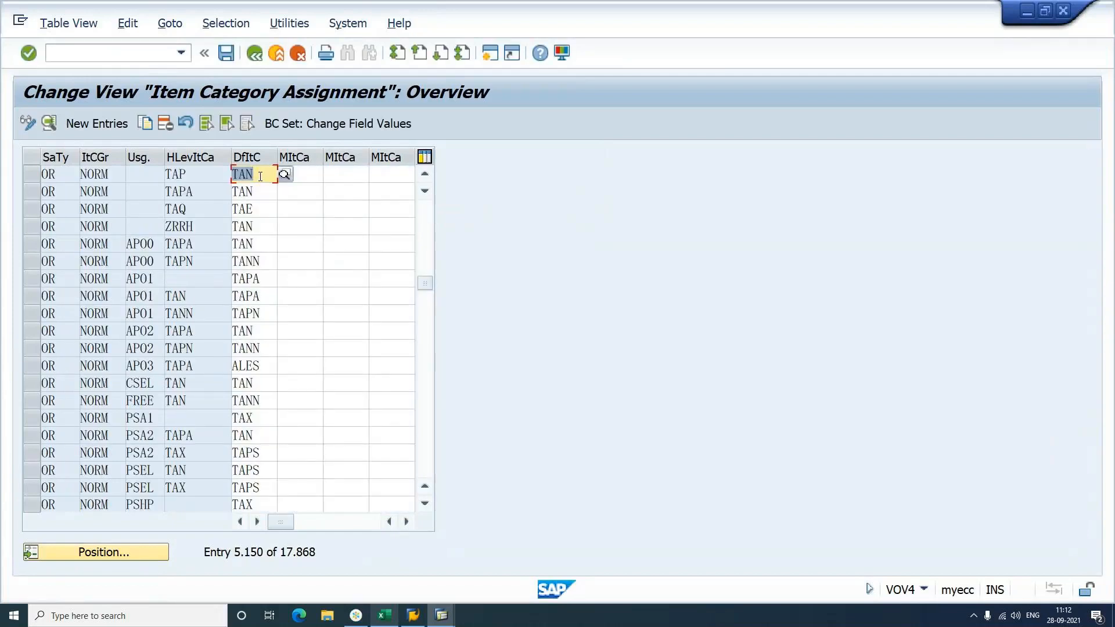
Step: Inspect the entry's default item category TAN and save the item category assignments
{"action": "key", "text": "alt+Tab"}
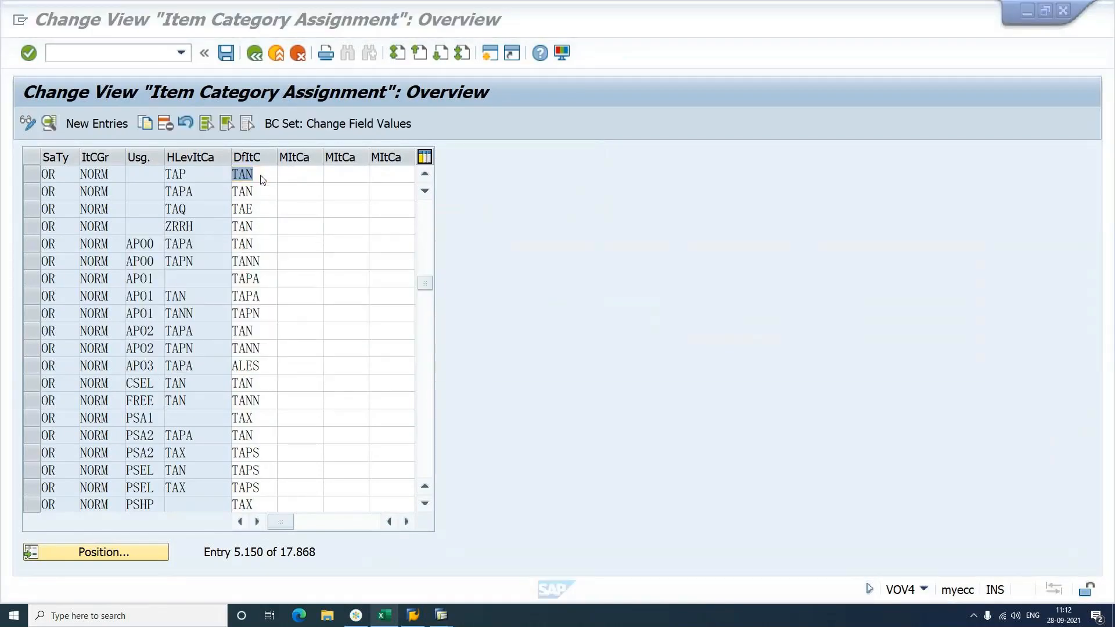
{"action": "left_click", "coordinate": [262, 177]}
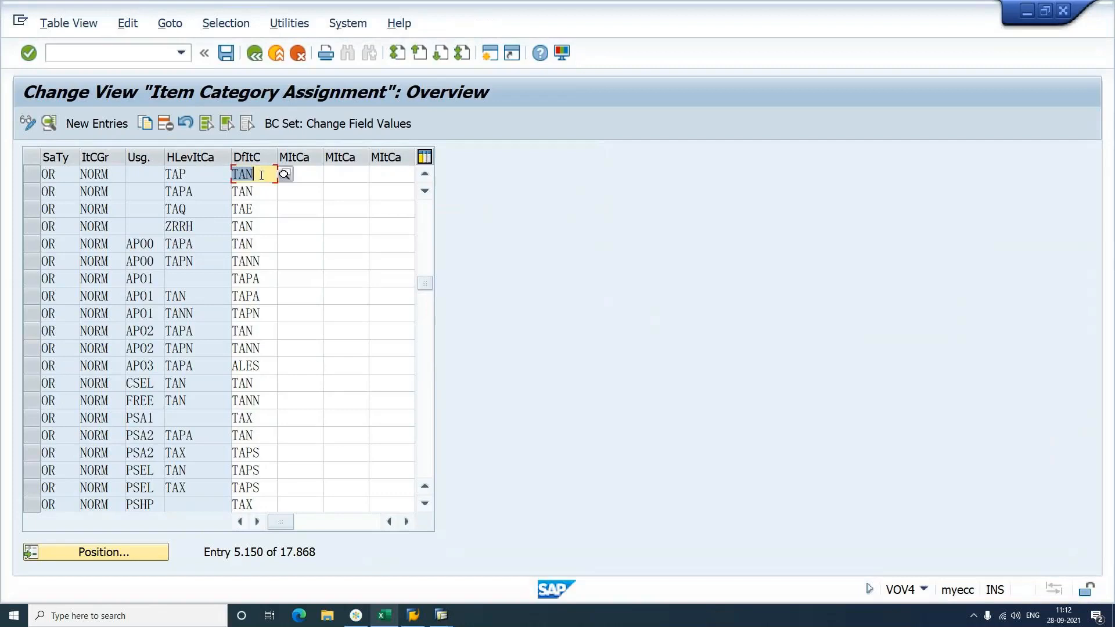
{"action": "key", "text": "F10"}
{"action": "key", "text": "Escape"}
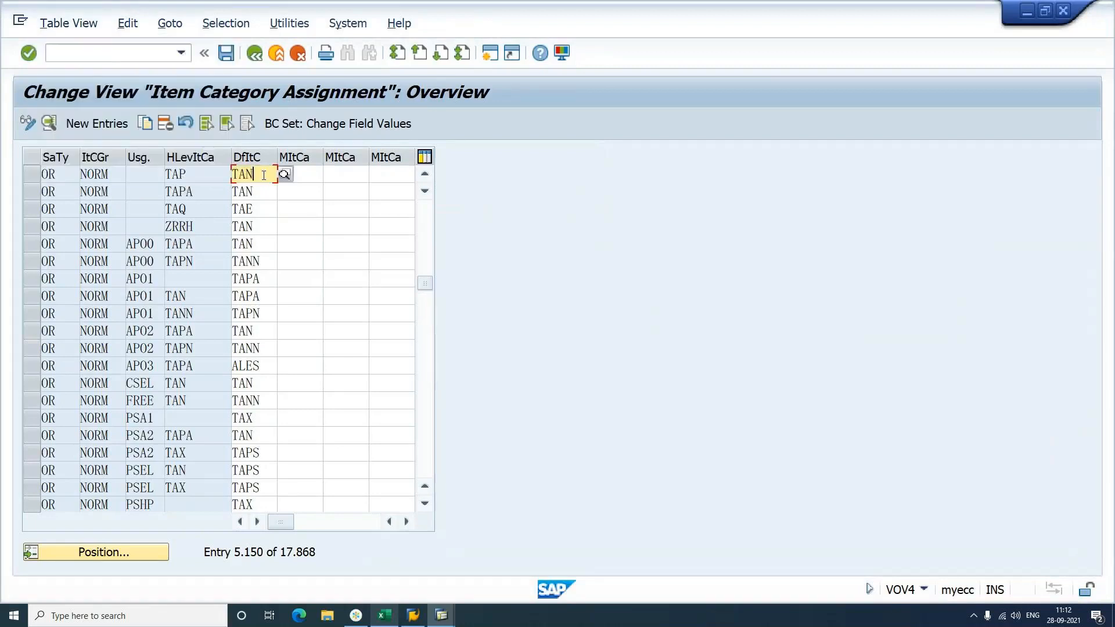
{"action": "key", "text": "Return"}
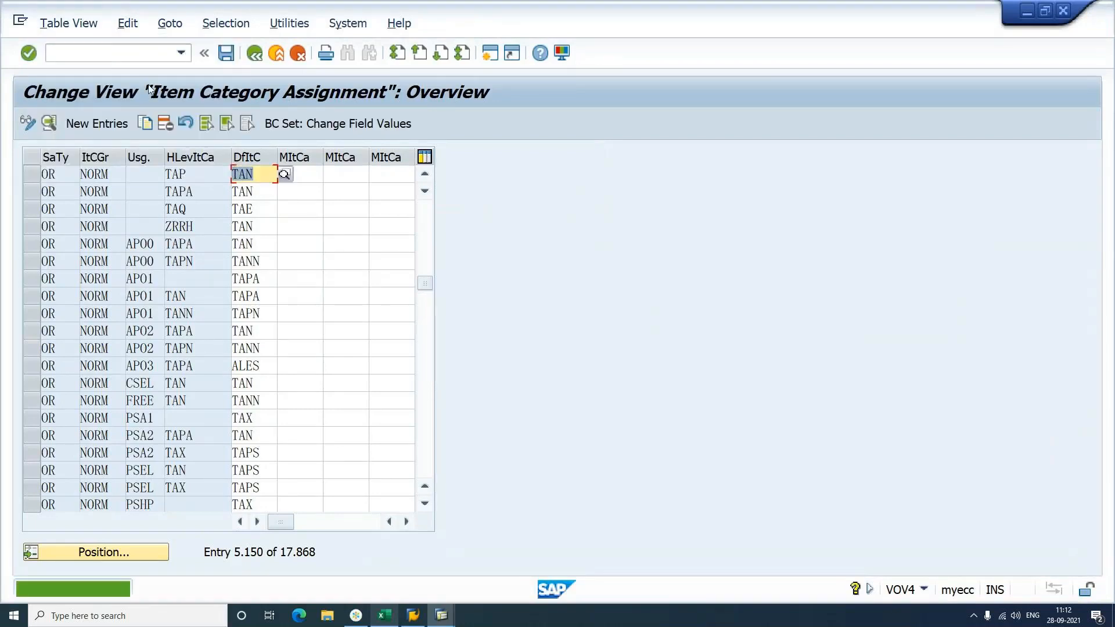
{"action": "left_click", "coordinate": [123, 54]}
Step: Create an OR order for the recent customer in sales area Y4 with SCOM, quantity 1
{"action": "type", "text": "/NVA01"}
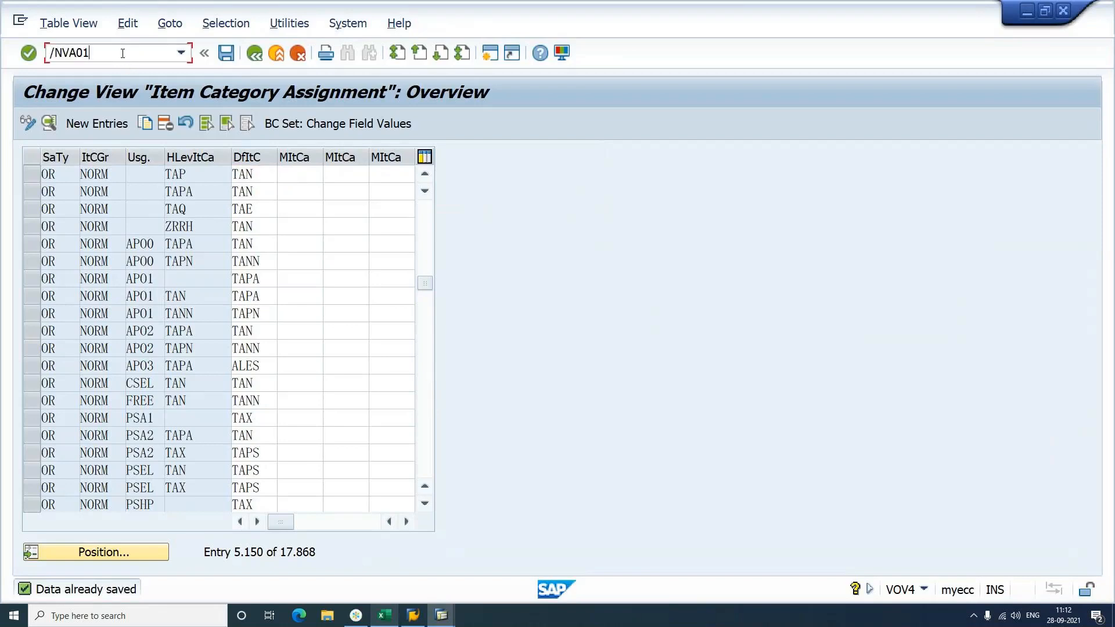
{"action": "key", "text": "Return"}
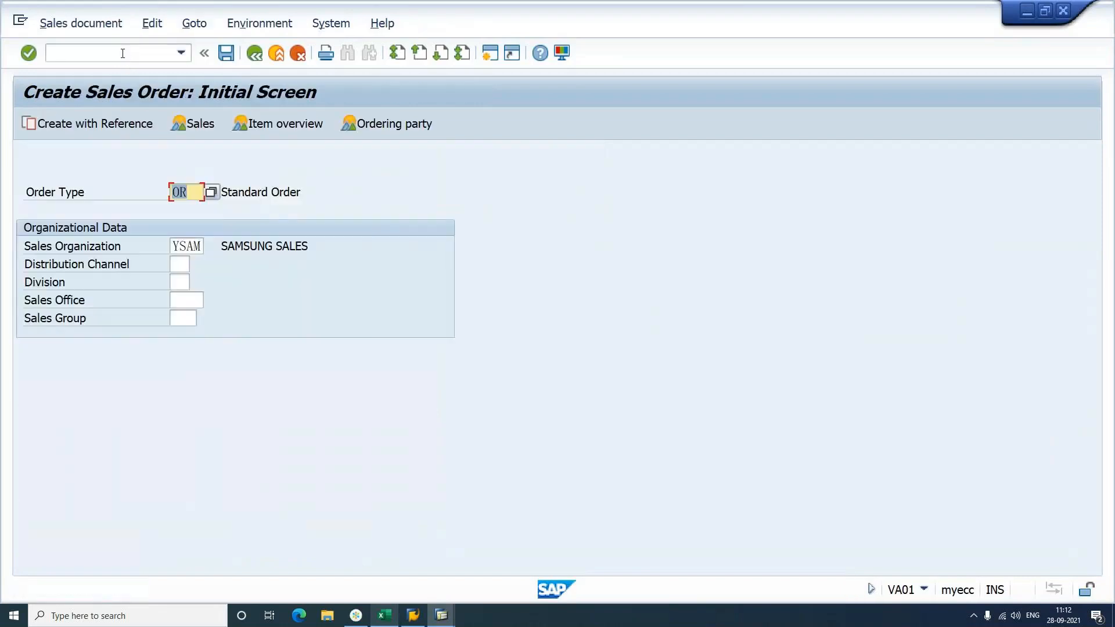
{"action": "key", "text": "Return"}
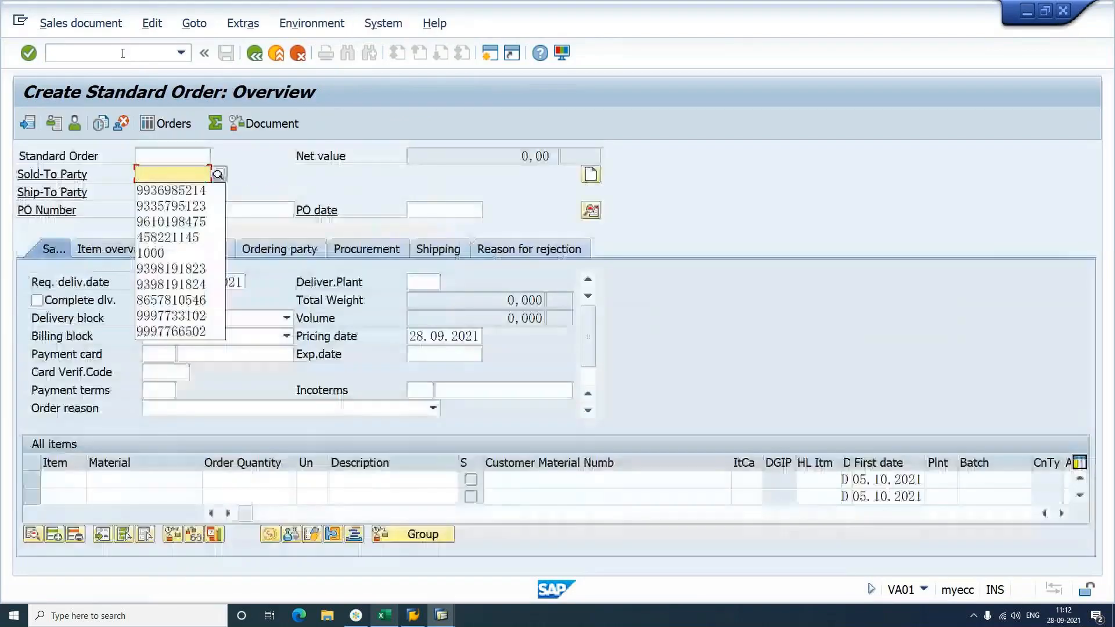
{"action": "key", "text": "Down"}
{"action": "key", "text": "Return"}
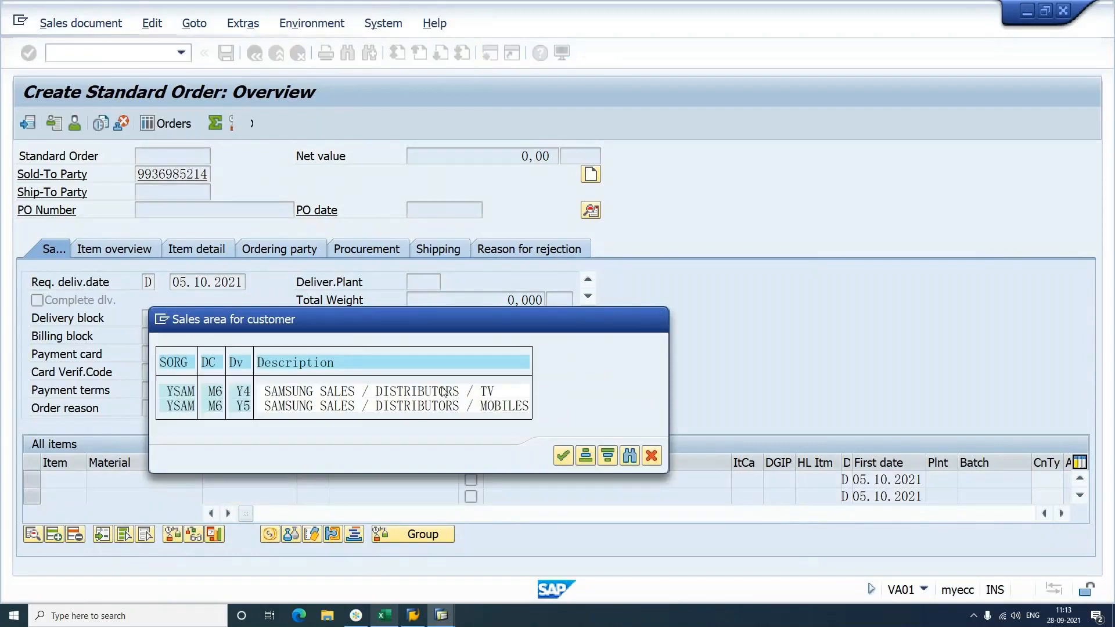
{"action": "double_click", "coordinate": [445, 393]}
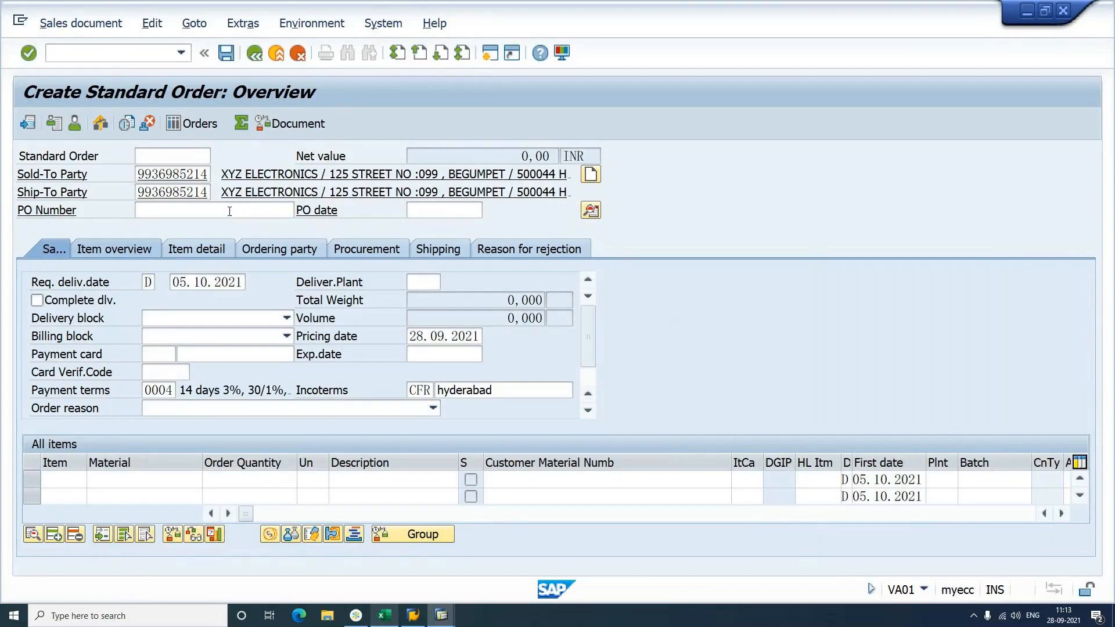
{"action": "key", "text": "Down"}
{"action": "key", "text": "Return"}
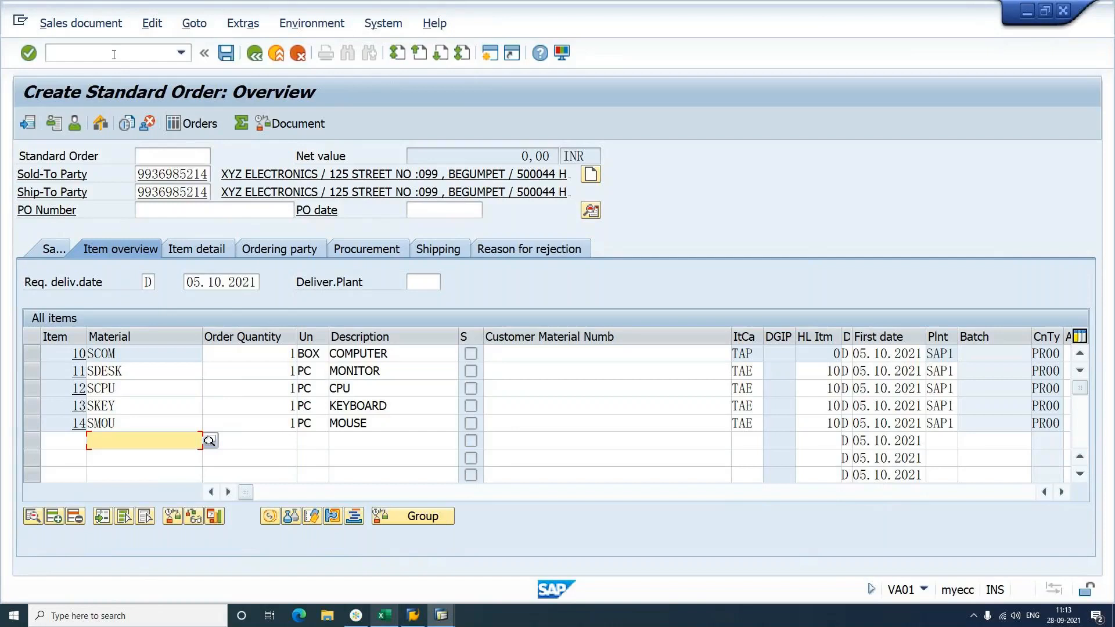
{"action": "left_click", "coordinate": [755, 370]}
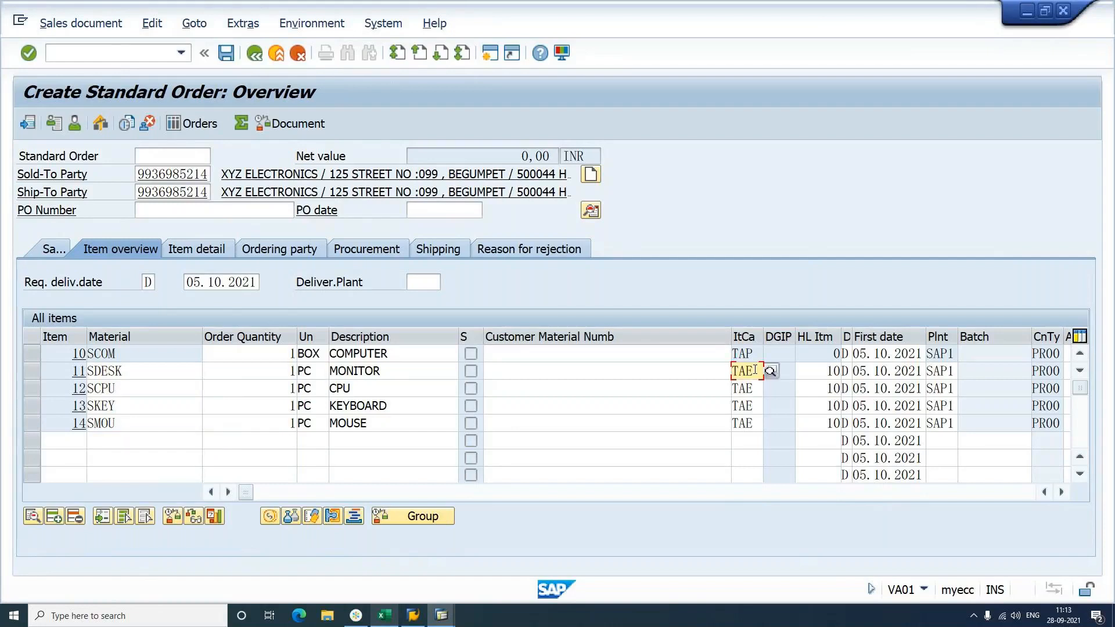
Step: Reopen VOV4 and search for sales document type OR with item category group NORM
{"action": "left_click", "coordinate": [116, 52]}
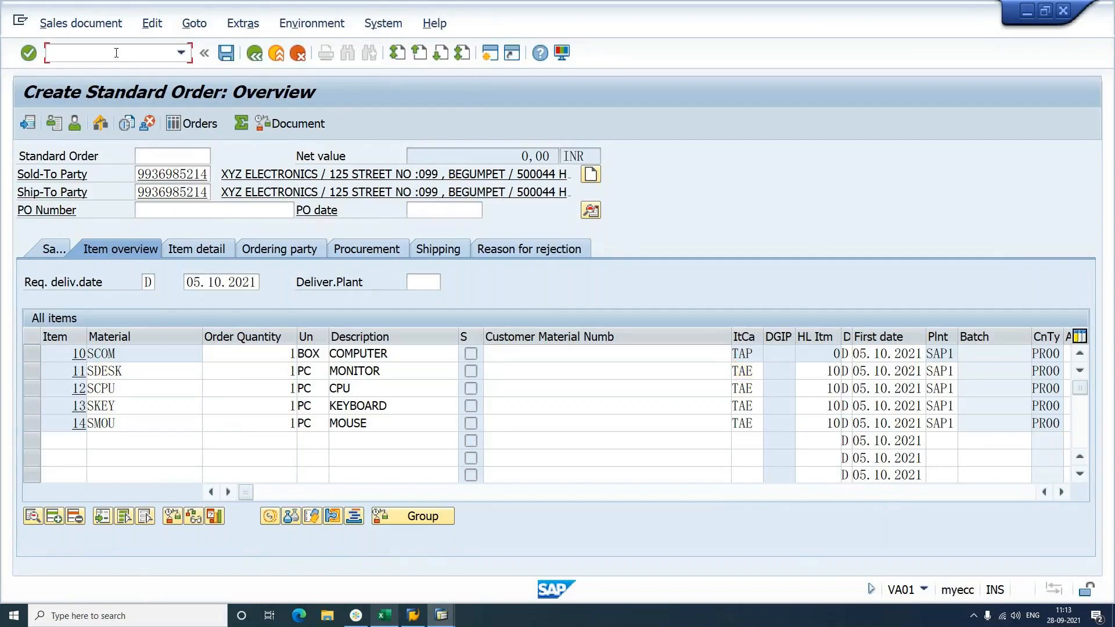
{"action": "type", "text": "/NVOV"}
{"action": "key", "text": "Return"}
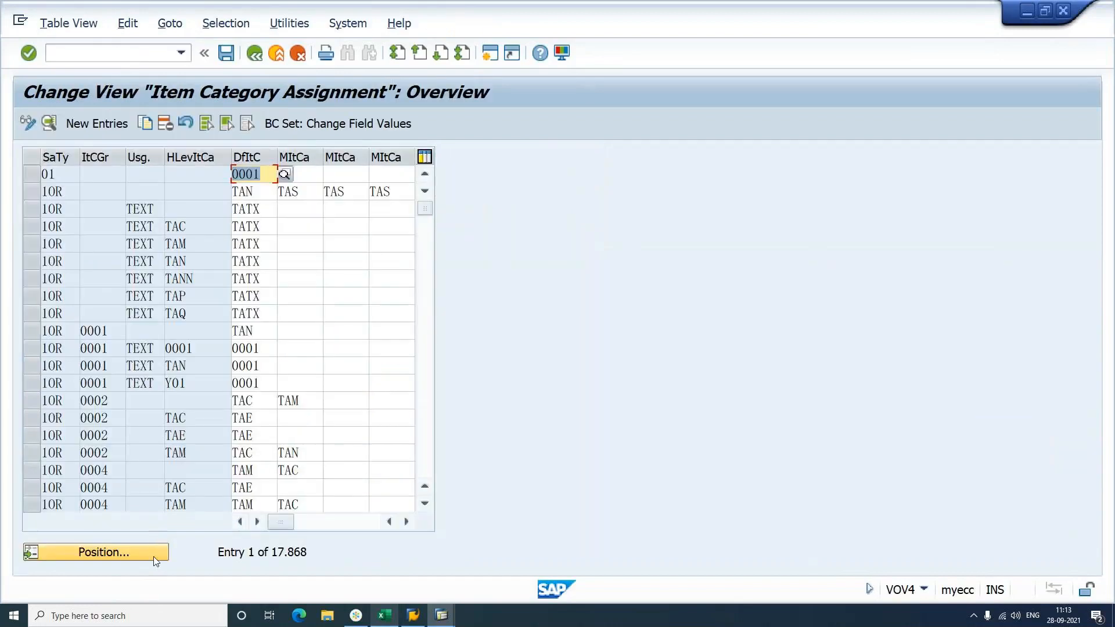
{"action": "left_click", "coordinate": [154, 557]}
{"action": "type", "text": "O"}
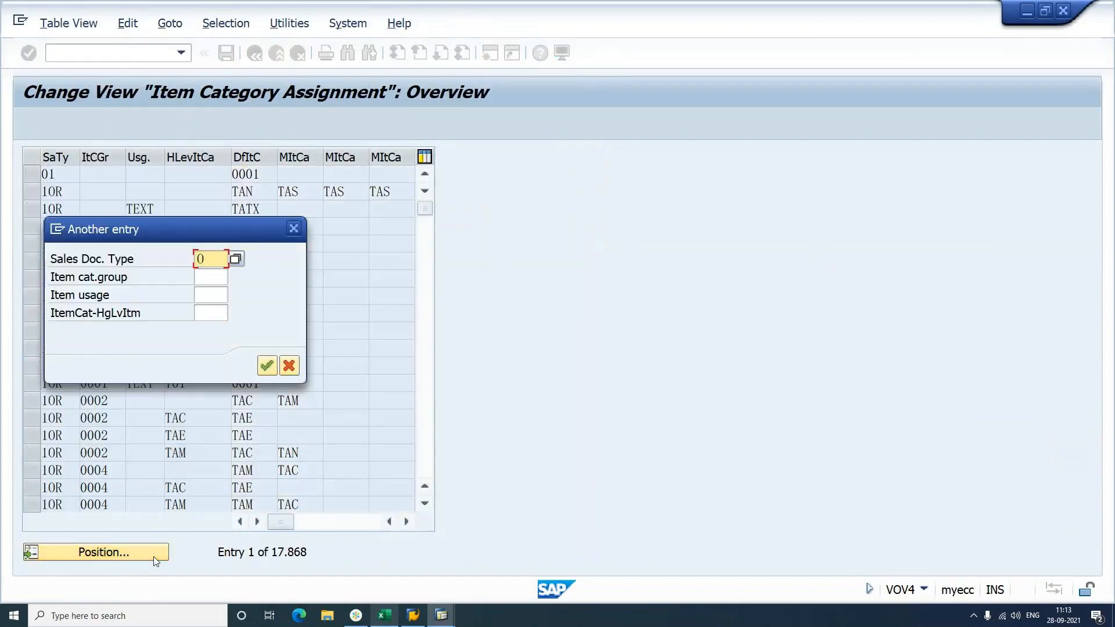
{"action": "type", "text": "R"}
{"action": "key", "text": "Tab"}
{"action": "type", "text": "N"}
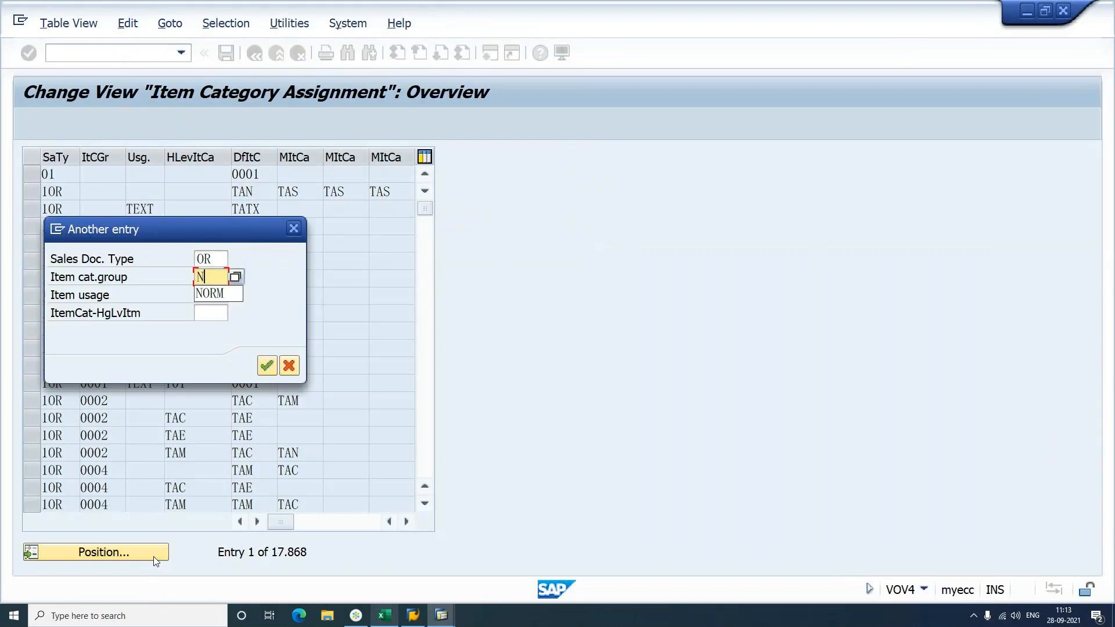
{"action": "type", "text": "ORM"}
{"action": "key", "text": "Tab"}
Step: Enter TAP as higher-level item category, leaving usage blank, and jump to that entry
{"action": "type", "text": "TAP"}
{"action": "key", "text": "Tab"}
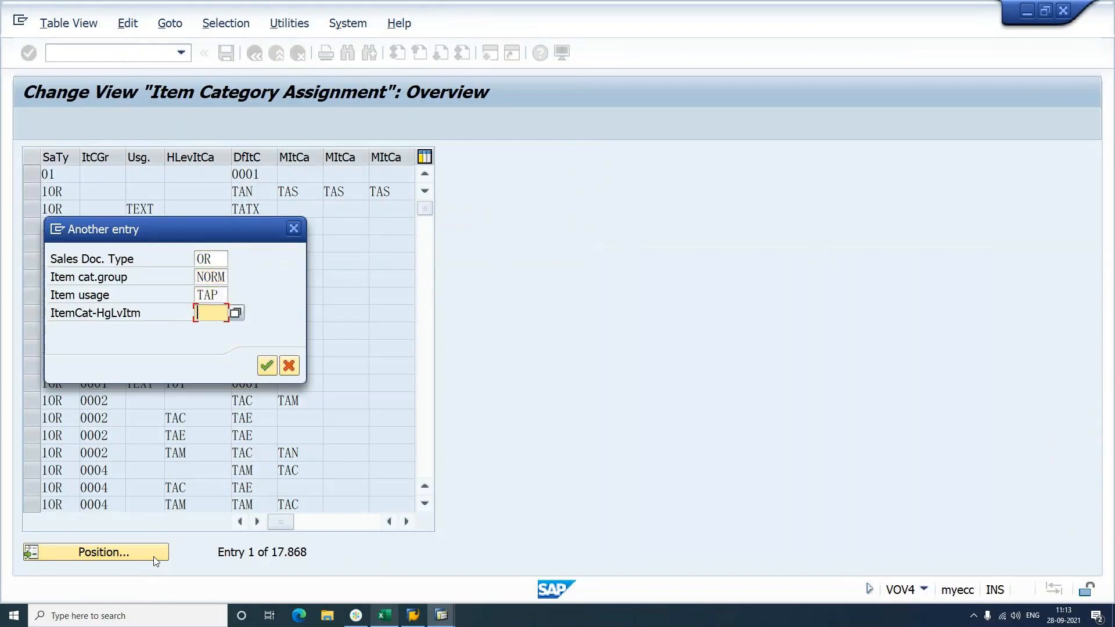
{"action": "key", "text": "shift+Tab"}
{"action": "key", "text": "BackSpace"}
{"action": "key", "text": "BackSpace"}
{"action": "key", "text": "BackSpace"}
{"action": "key", "text": "Tab"}
{"action": "type", "text": "TAP"}
{"action": "key", "text": "Return"}
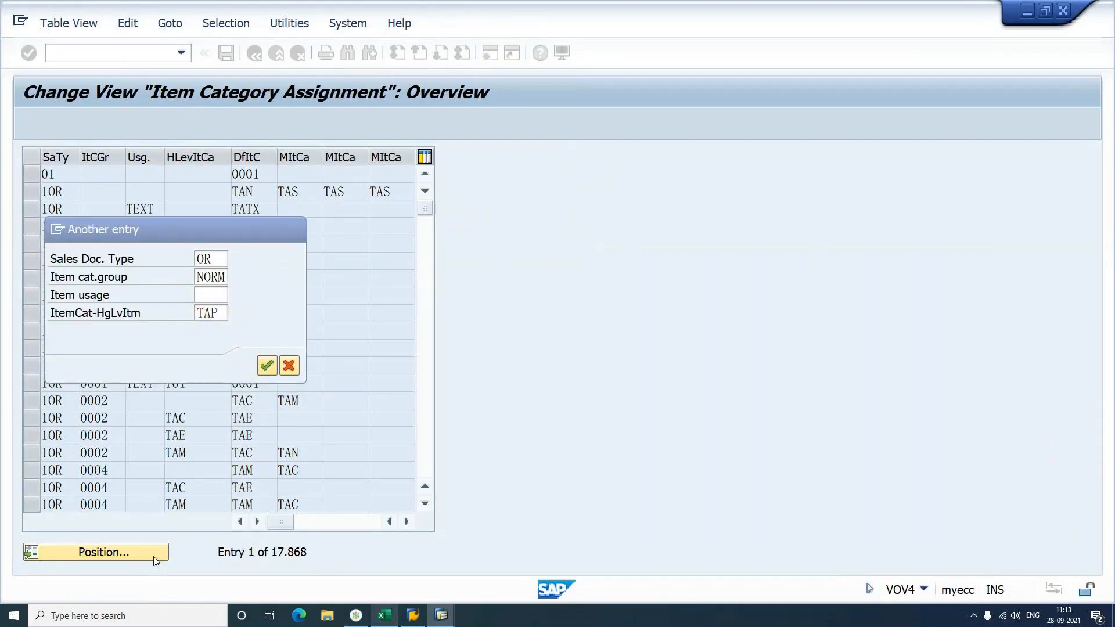
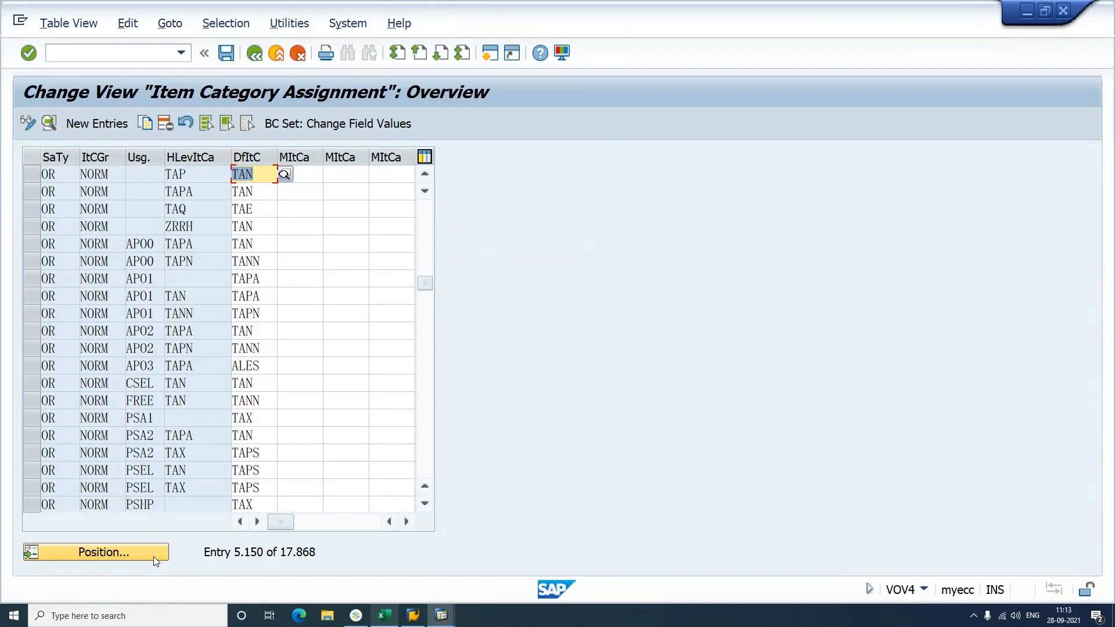
Step: Bring the empty Lock Entry List session forward and start MM02 with /NMM02
{"action": "left_click", "coordinate": [437, 623]}
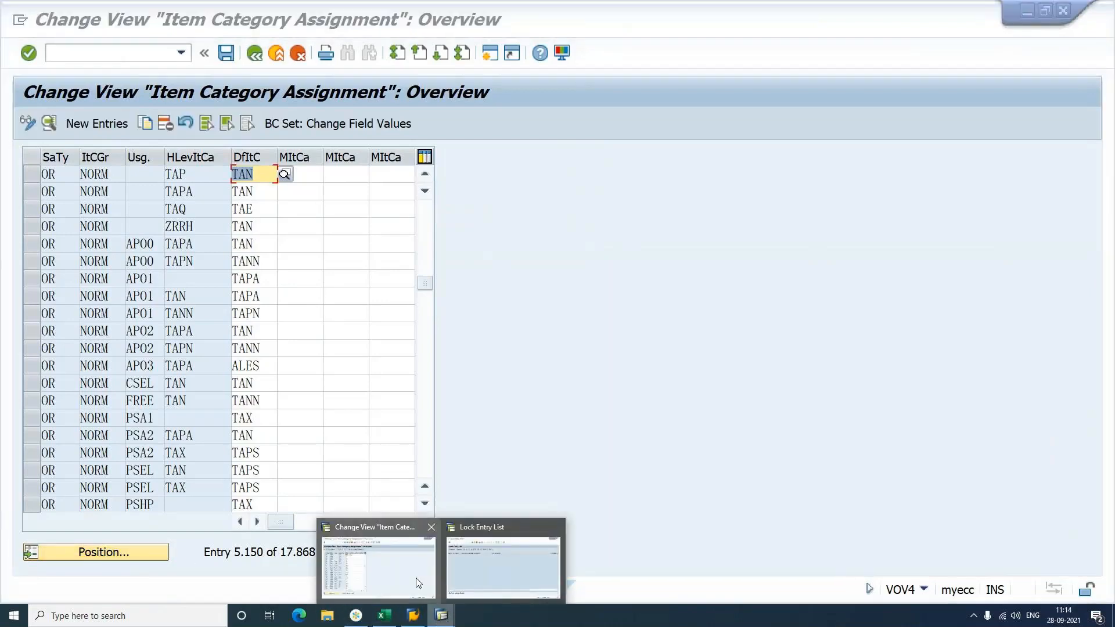
{"action": "left_click", "coordinate": [503, 566]}
{"action": "left_click", "coordinate": [93, 55]}
{"action": "type", "text": "/NMM02"}
{"action": "key", "text": "Return"}
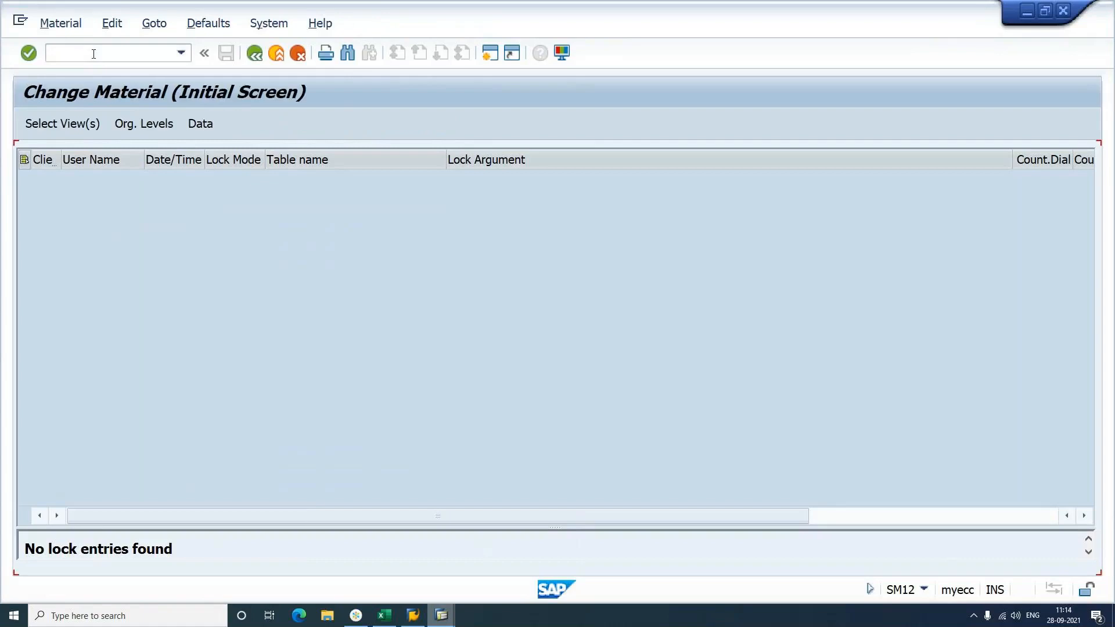
Step: Try opening material SMOU, which fails as non-existent, and exit the material screen
{"action": "key", "text": "Down"}
{"action": "key", "text": "Down"}
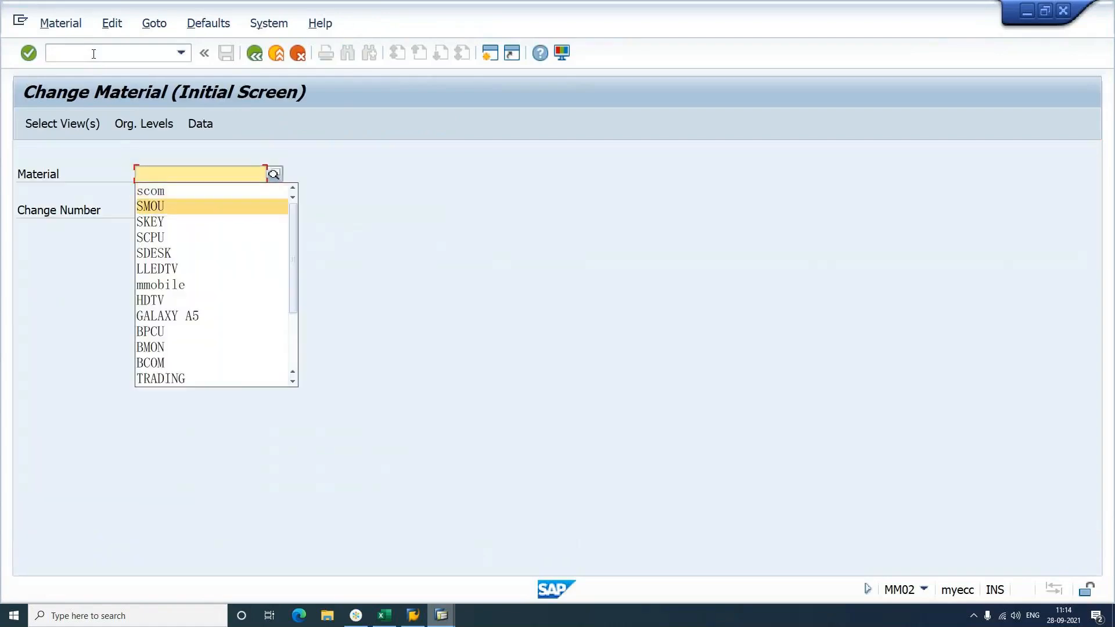
{"action": "key", "text": "Return"}
{"action": "key", "text": "Return"}
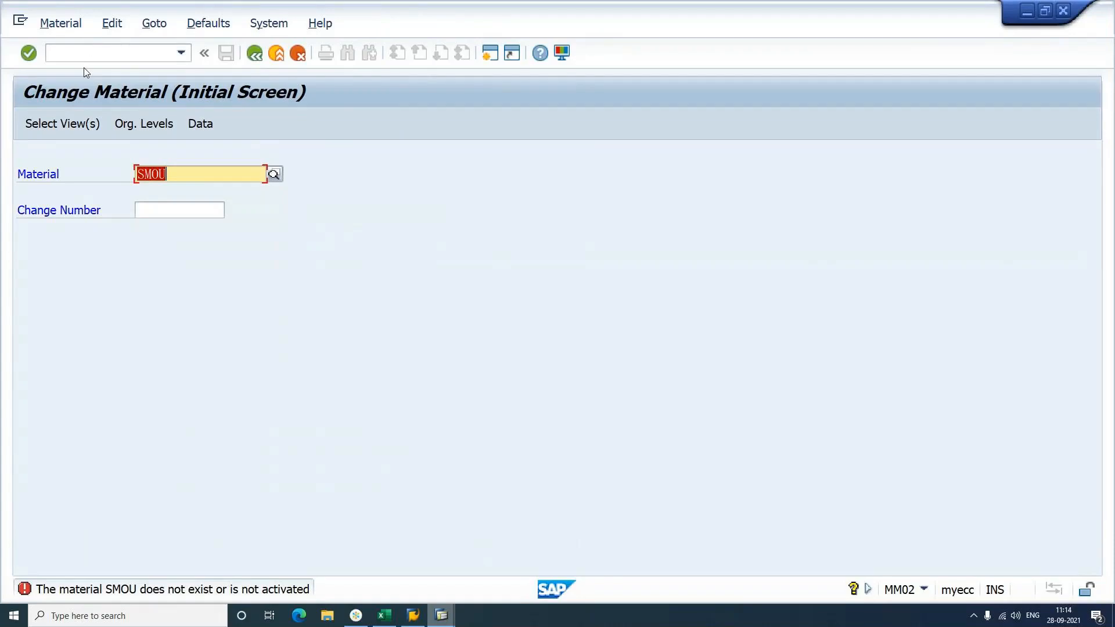
{"action": "left_click", "coordinate": [60, 24]}
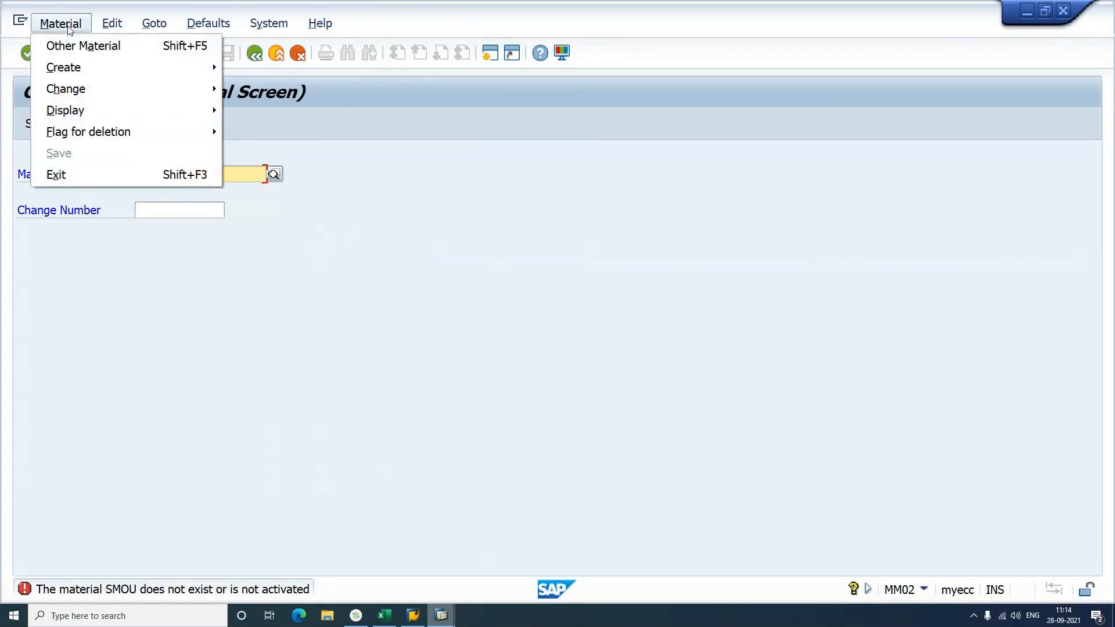
{"action": "left_click", "coordinate": [102, 174]}
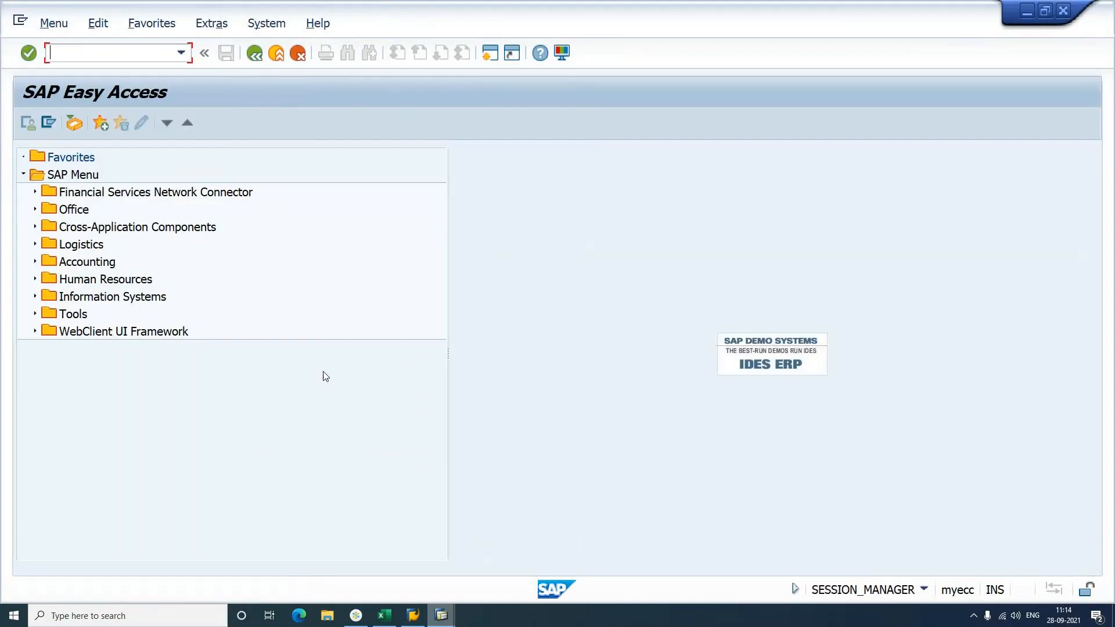
Step: Check the system status, then restart the transaction with /n
{"action": "left_click", "coordinate": [924, 592]}
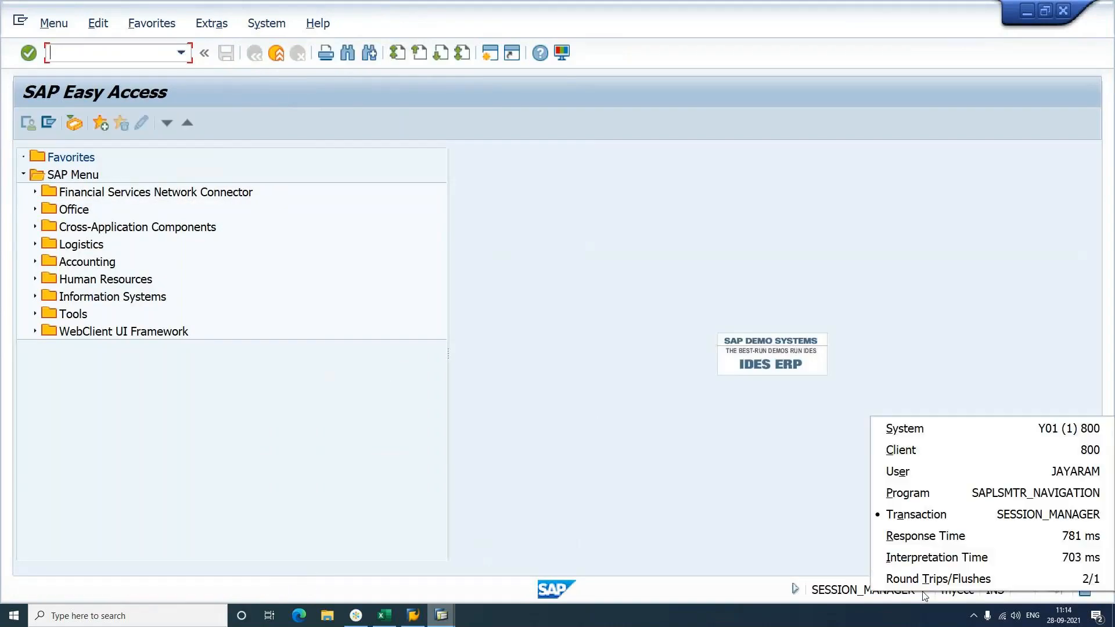
{"action": "left_click", "coordinate": [664, 463]}
{"action": "type", "text": "/NEX"}
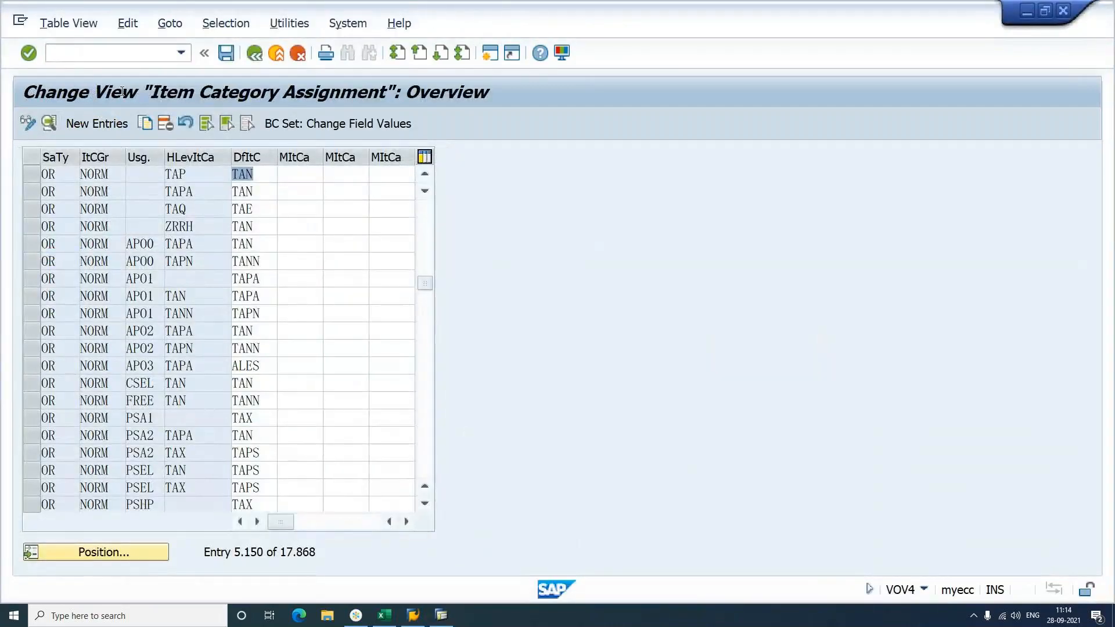
{"action": "left_click", "coordinate": [92, 54]}
{"action": "type", "text": "/n"}
{"action": "key", "text": "Return"}
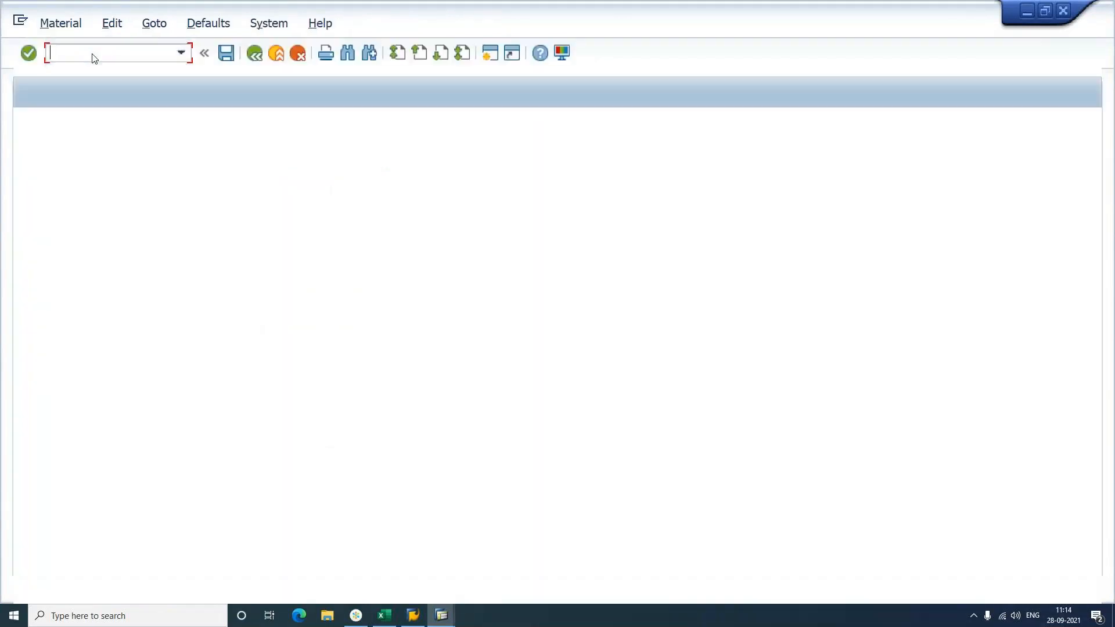
Step: Change material SKEY's item category group from ERLA to NORM and save
{"action": "key", "text": "BackSpace"}
{"action": "key", "text": "Down"}
{"action": "key", "text": "Down"}
{"action": "key", "text": "Down"}
{"action": "key", "text": "Return"}
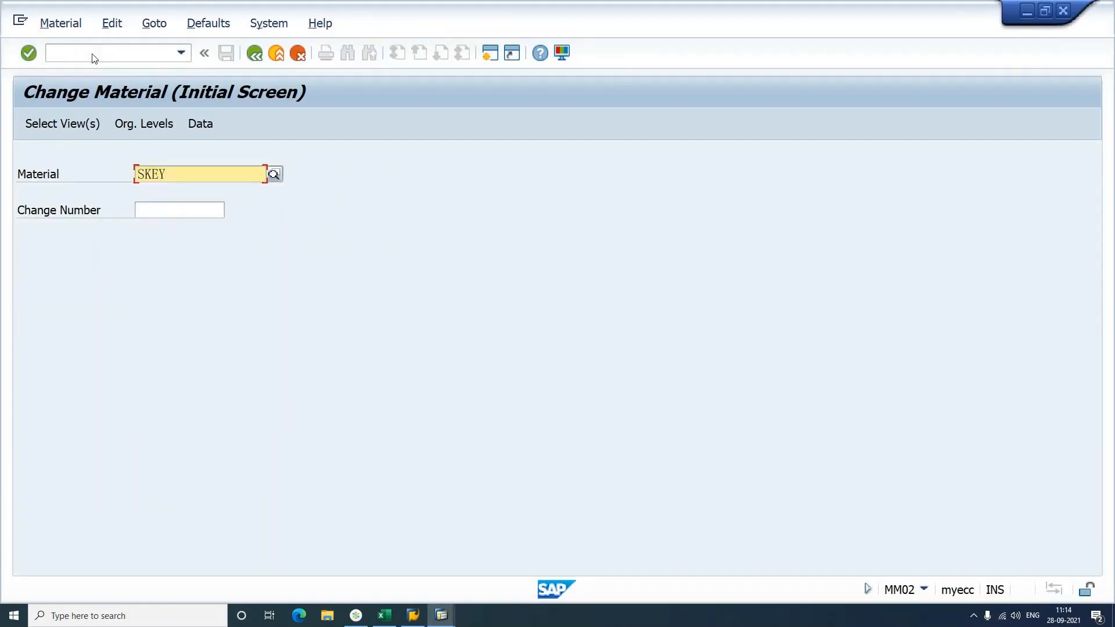
{"action": "key", "text": "Return"}
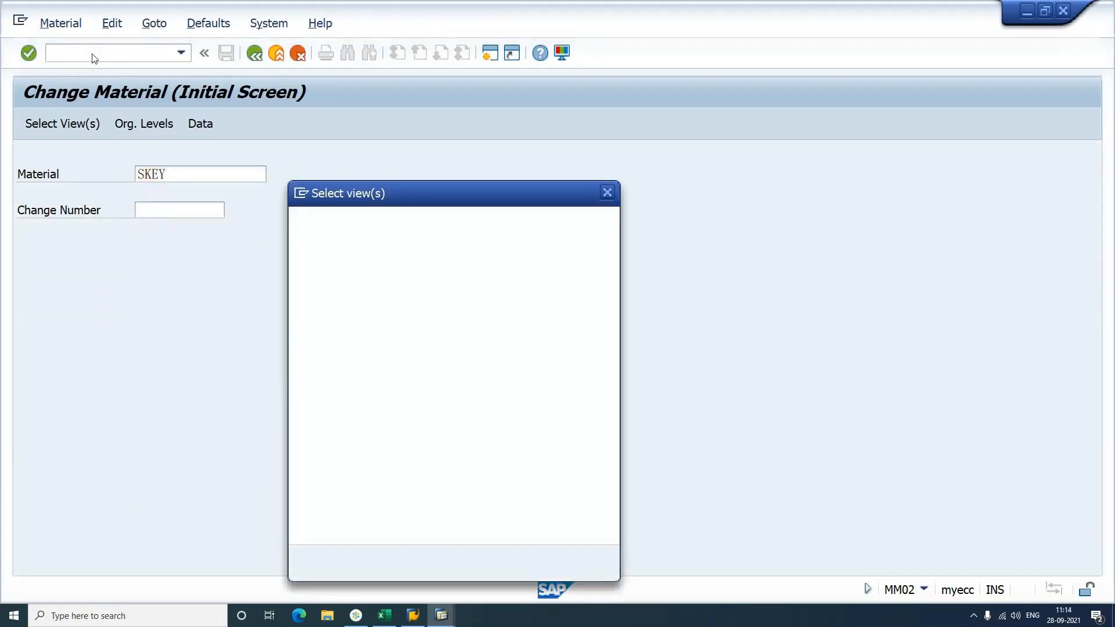
{"action": "left_click", "coordinate": [360, 562]}
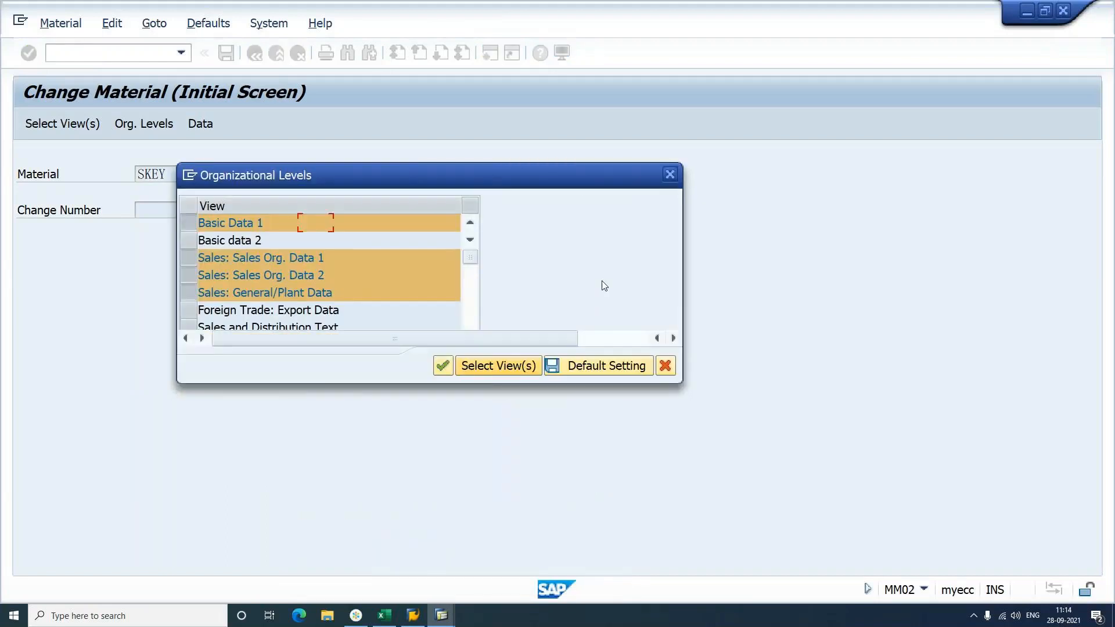
{"action": "key", "text": "Return"}
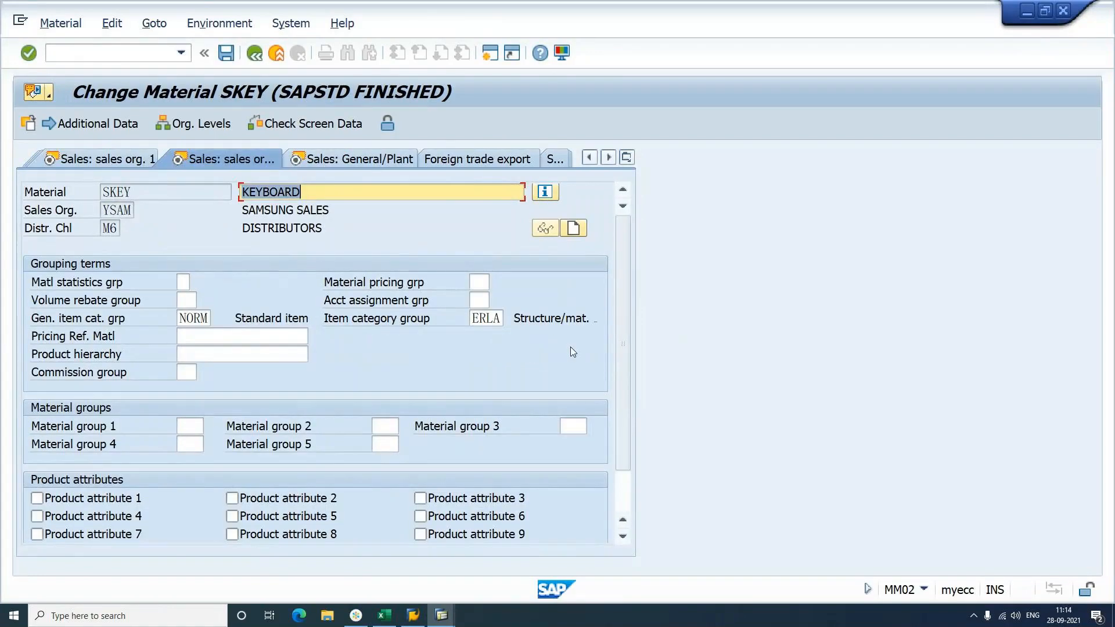
{"action": "left_click", "coordinate": [475, 322]}
{"action": "key", "text": "BackSpace"}
{"action": "type", "text": "N"}
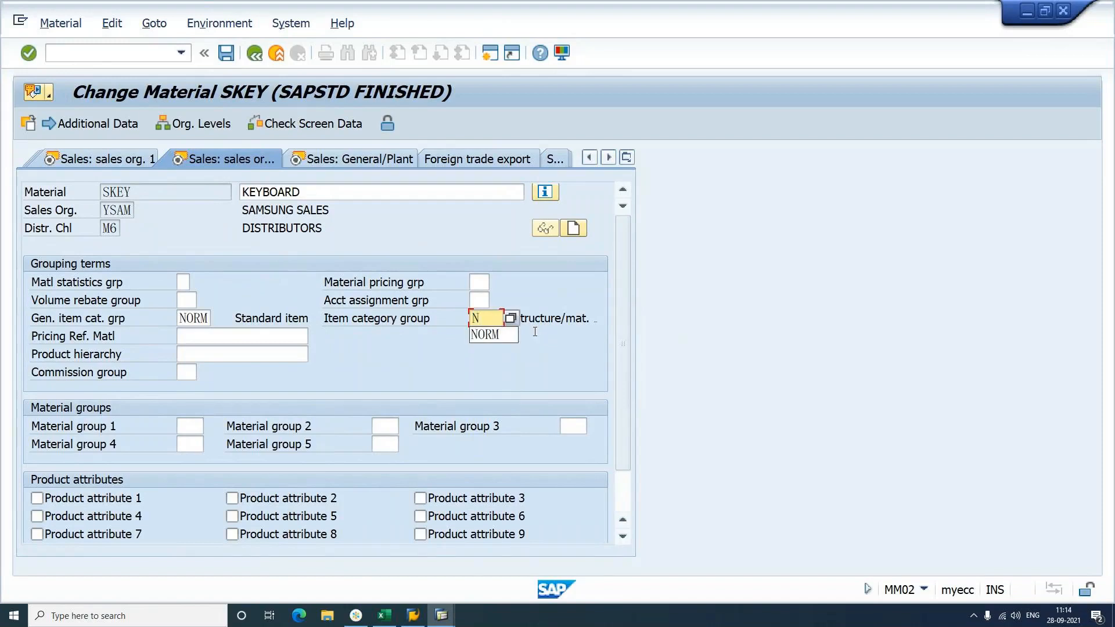
{"action": "type", "text": "ORM"}
{"action": "key", "text": "Return"}
{"action": "key", "text": "ctrl+s"}
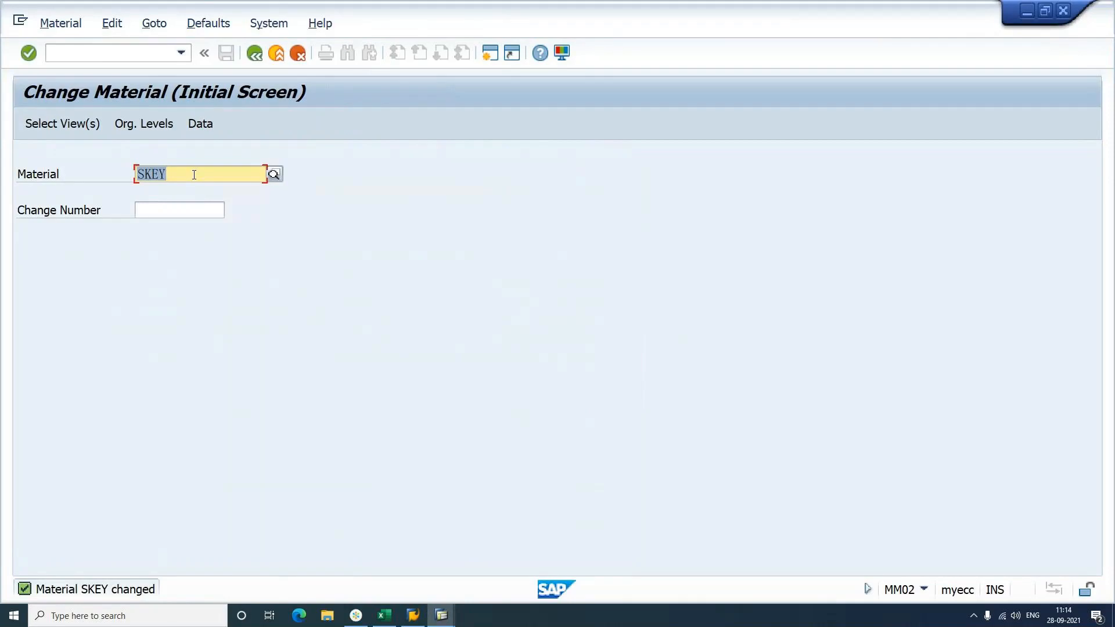
Step: Change material SMOU's item category group on sales org. 2 data to NORM and save
{"action": "type", "text": "SMOU"}
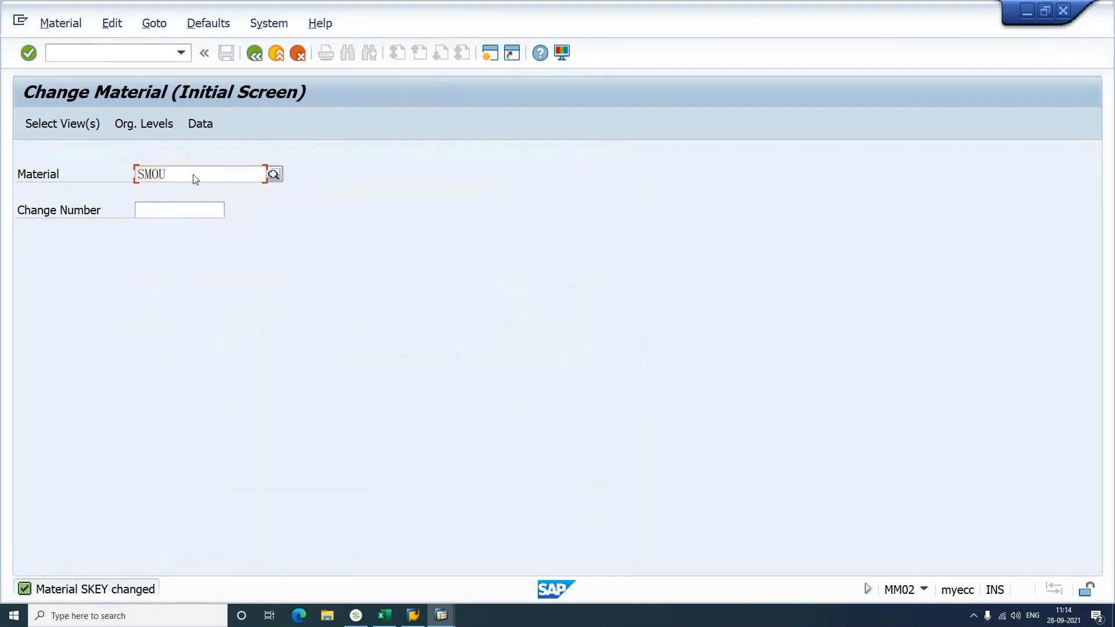
{"action": "key", "text": "Return"}
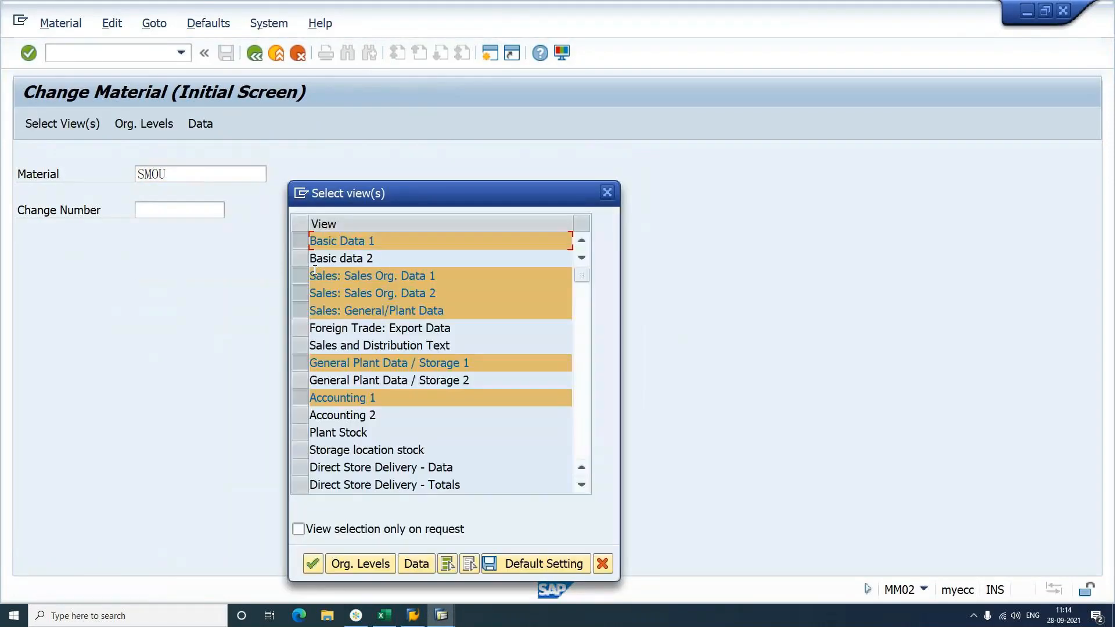
{"action": "left_click", "coordinate": [349, 566]}
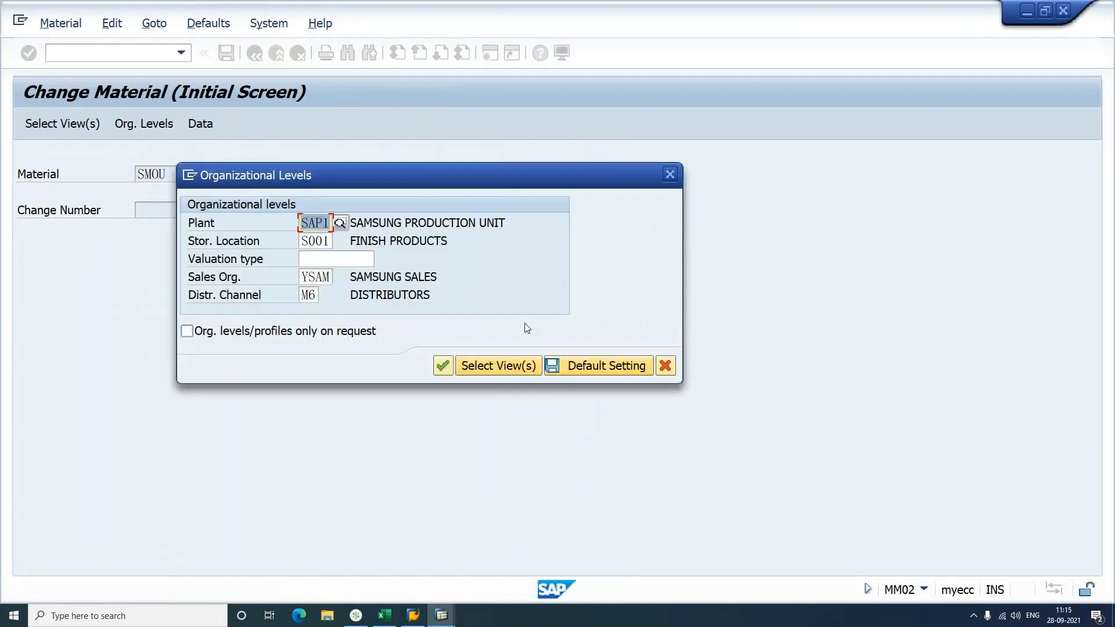
{"action": "key", "text": "Return"}
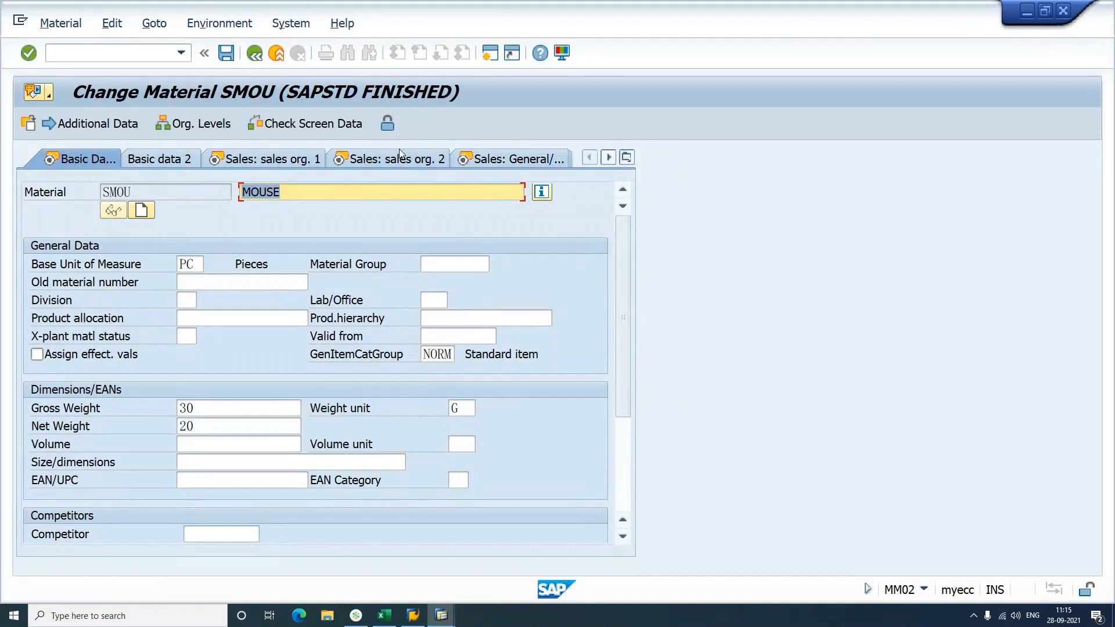
{"action": "left_click", "coordinate": [404, 164]}
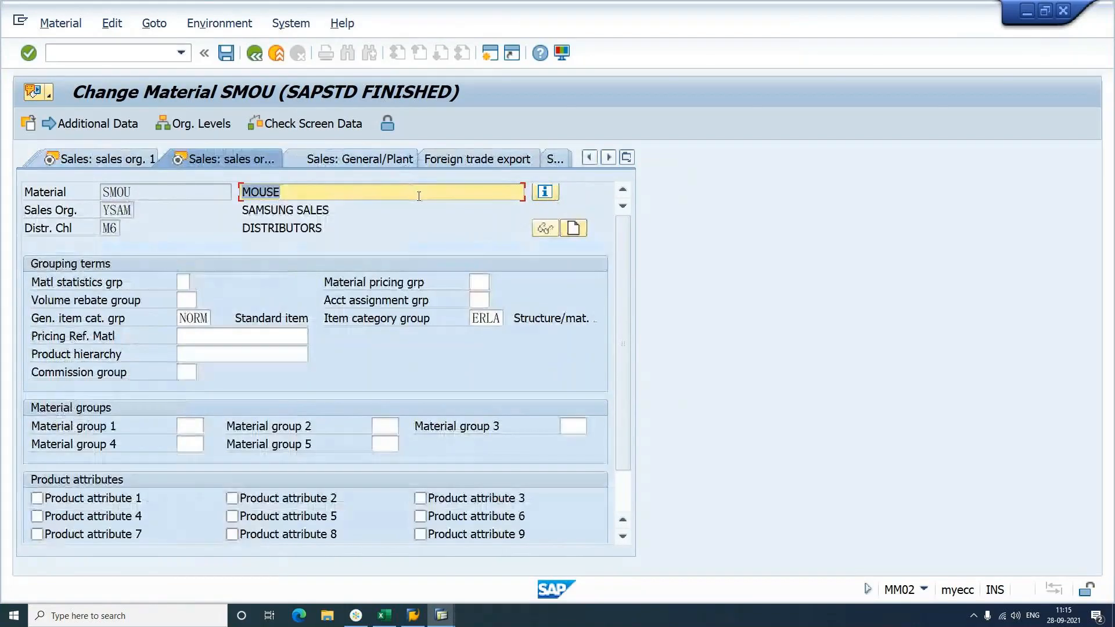
{"action": "double_click", "coordinate": [489, 318]}
{"action": "type", "text": "NORM"}
{"action": "key", "text": "Return"}
{"action": "key", "text": "Return"}
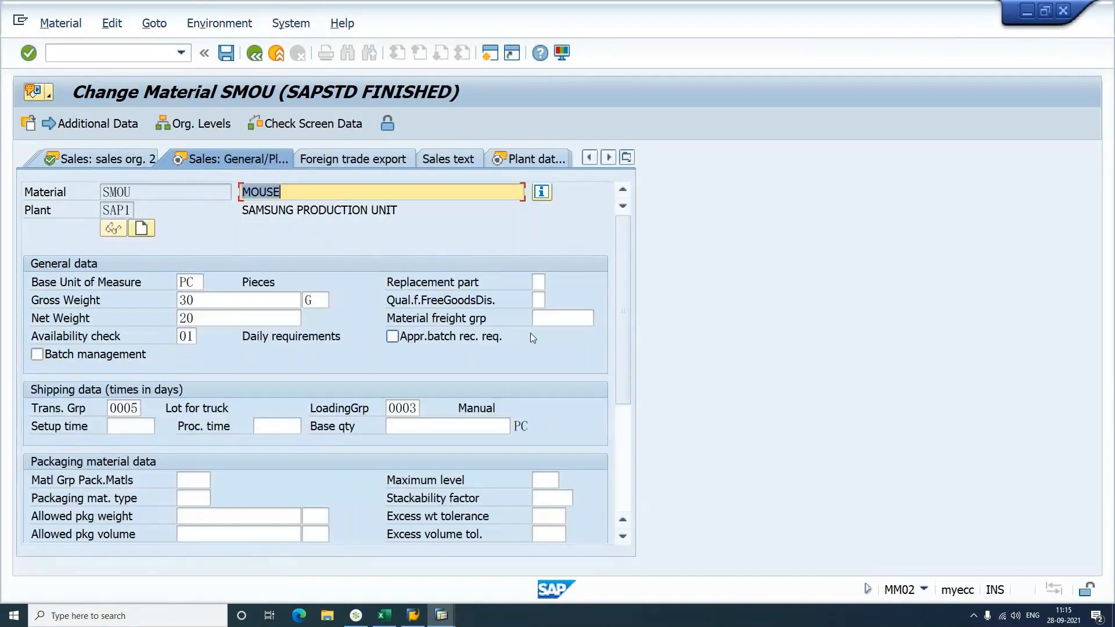
{"action": "key", "text": "ctrl+s"}
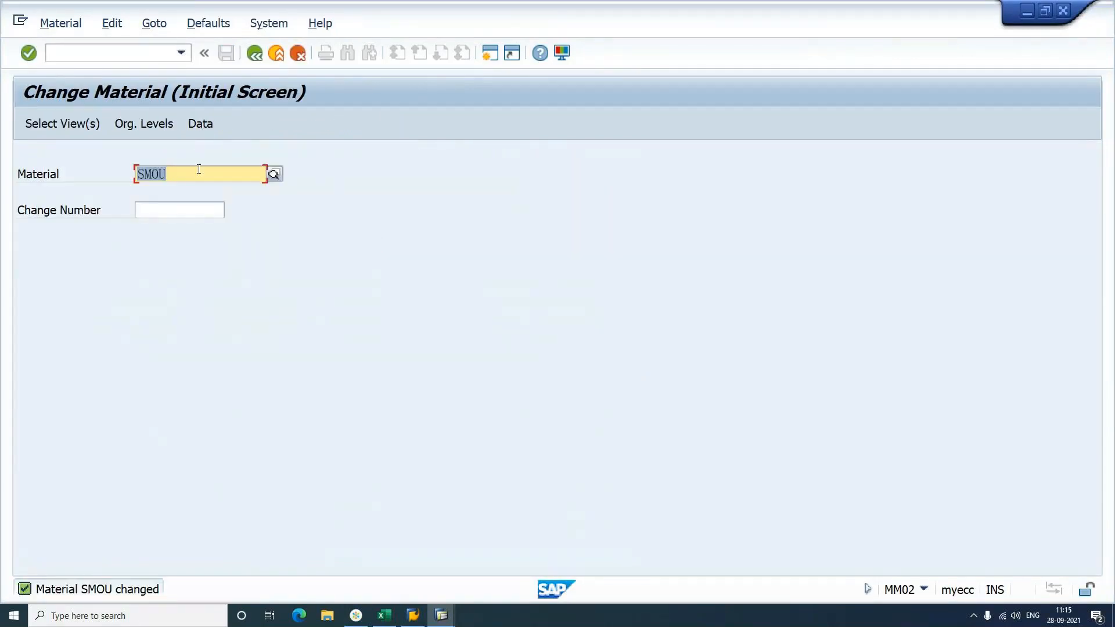
Step: Change material SDESK's item category group from ERLA to NORM and save
{"action": "key", "text": "BackSpace"}
{"action": "type", "text": "SDESK"}
{"action": "key", "text": "Return"}
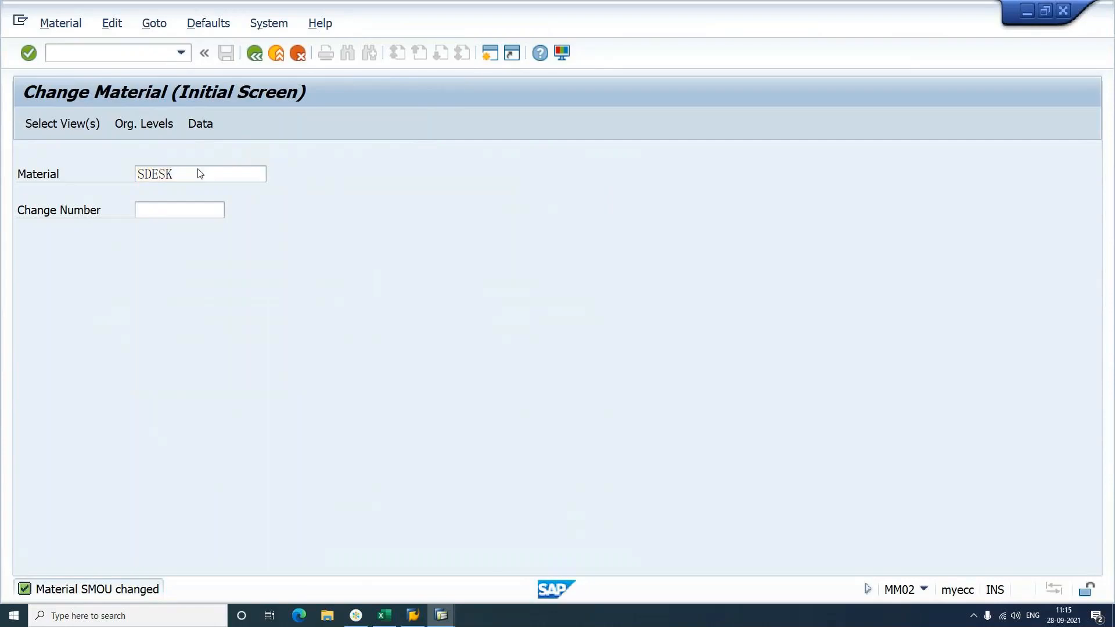
{"action": "key", "text": "Return"}
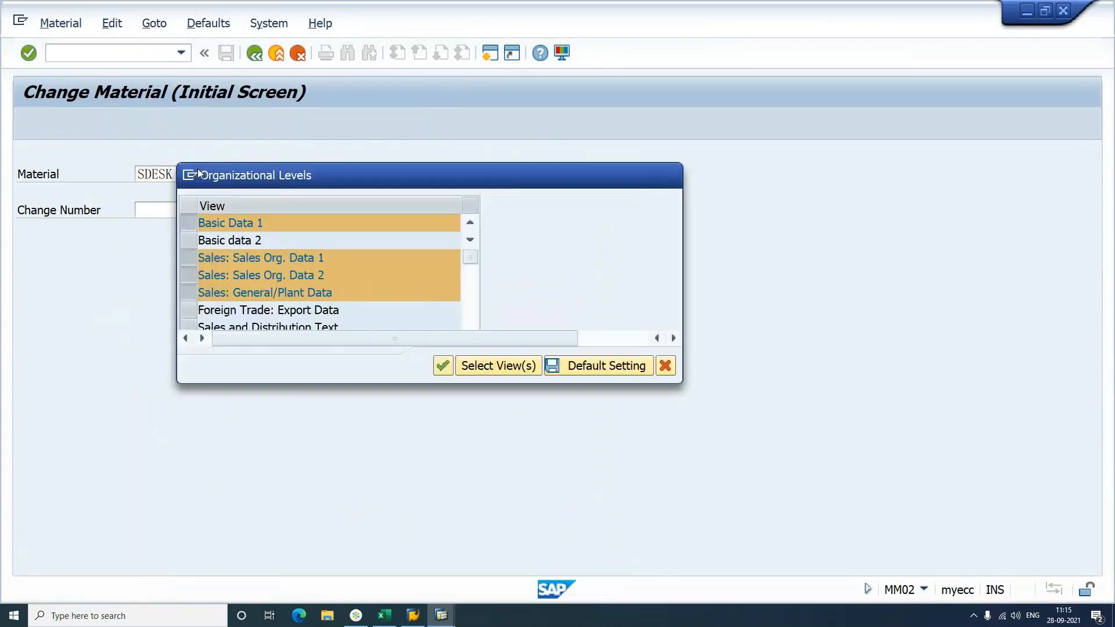
{"action": "key", "text": "Return"}
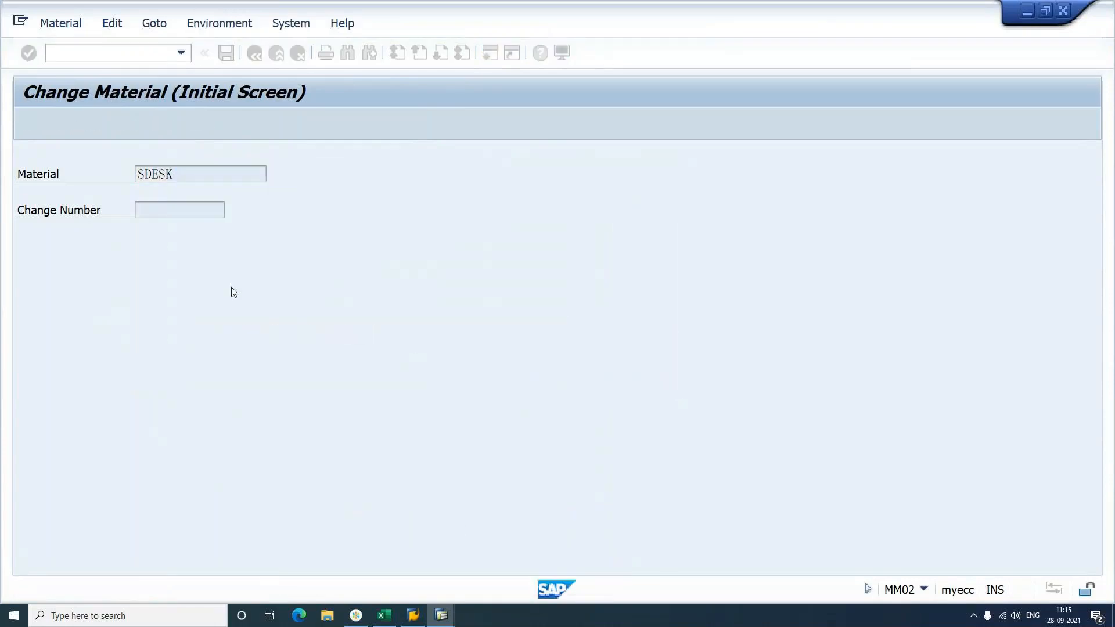
{"action": "left_click", "coordinate": [397, 158]}
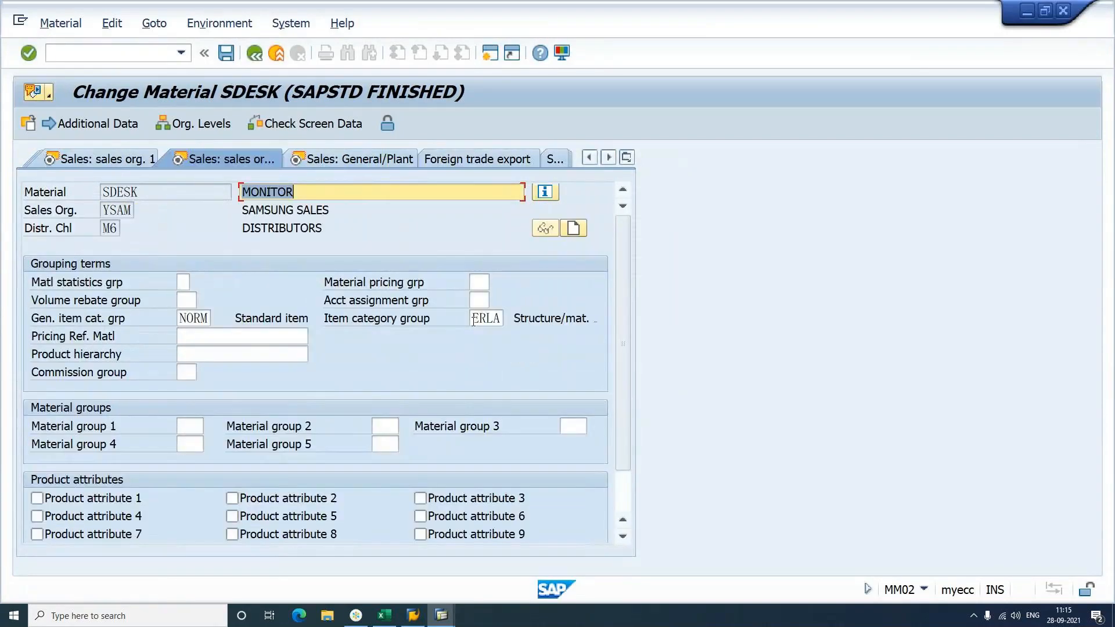
{"action": "left_click", "coordinate": [473, 319]}
{"action": "key", "text": "Delete"}
{"action": "key", "text": "Delete"}
{"action": "key", "text": "Delete"}
{"action": "key", "text": "Delete"}
{"action": "type", "text": "NORM"}
{"action": "key", "text": "Return"}
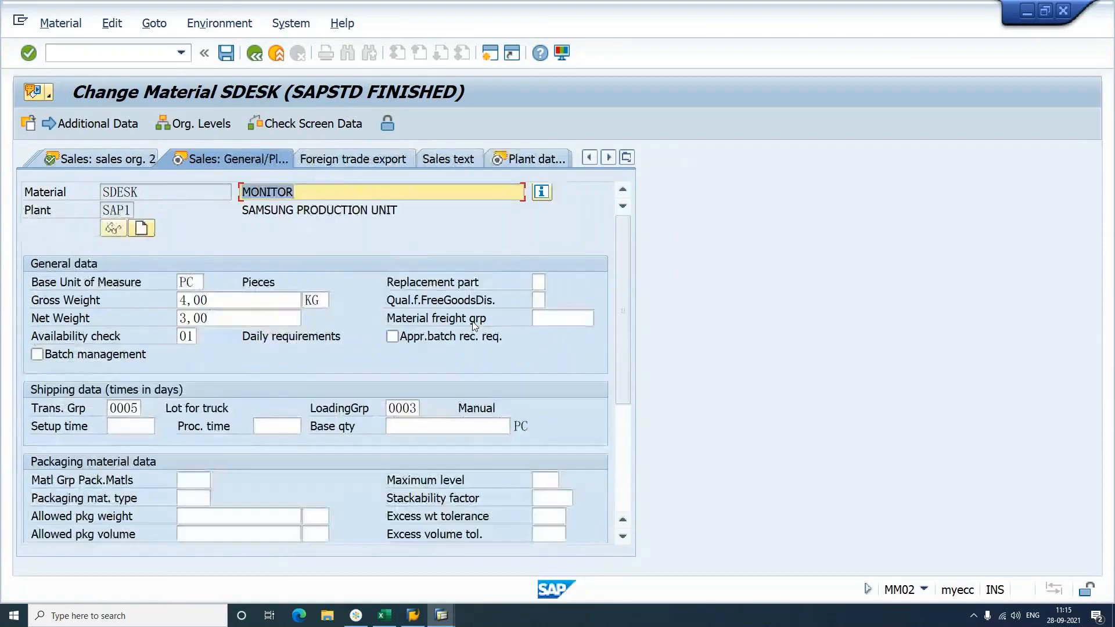
{"action": "key", "text": "ctrl+s"}
Step: Change material SCPU's item category group from ERLA to NORM and save
{"action": "left_click", "coordinate": [197, 174]}
{"action": "key", "text": "BackSpace"}
{"action": "key", "text": "BackSpace"}
{"action": "key", "text": "BackSpace"}
{"action": "key", "text": "BackSpace"}
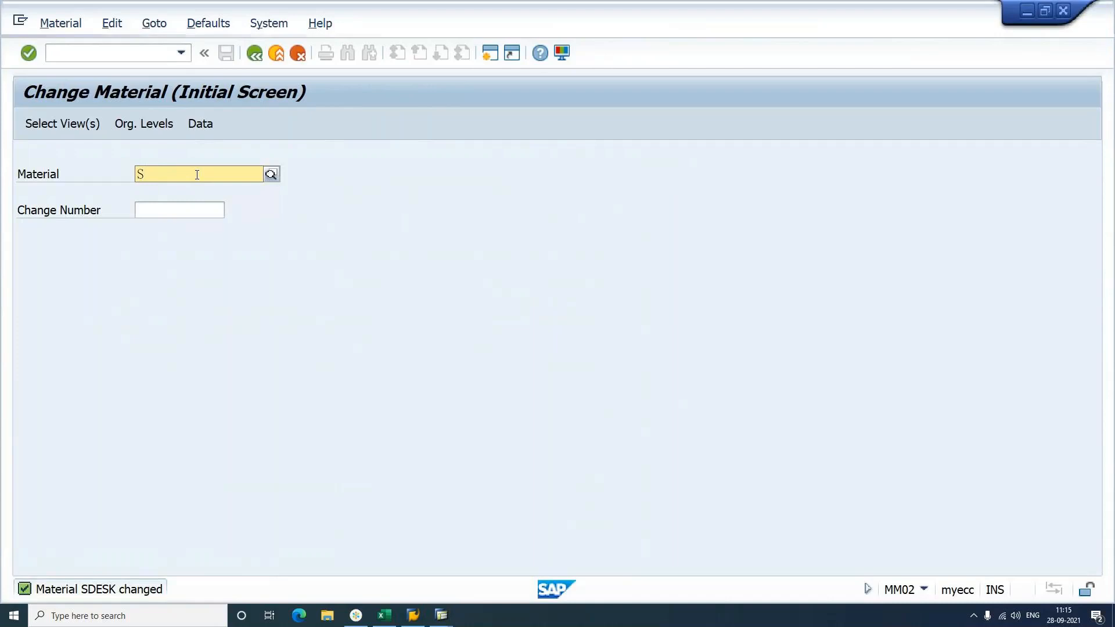
{"action": "type", "text": "CPU"}
{"action": "key", "text": "Return"}
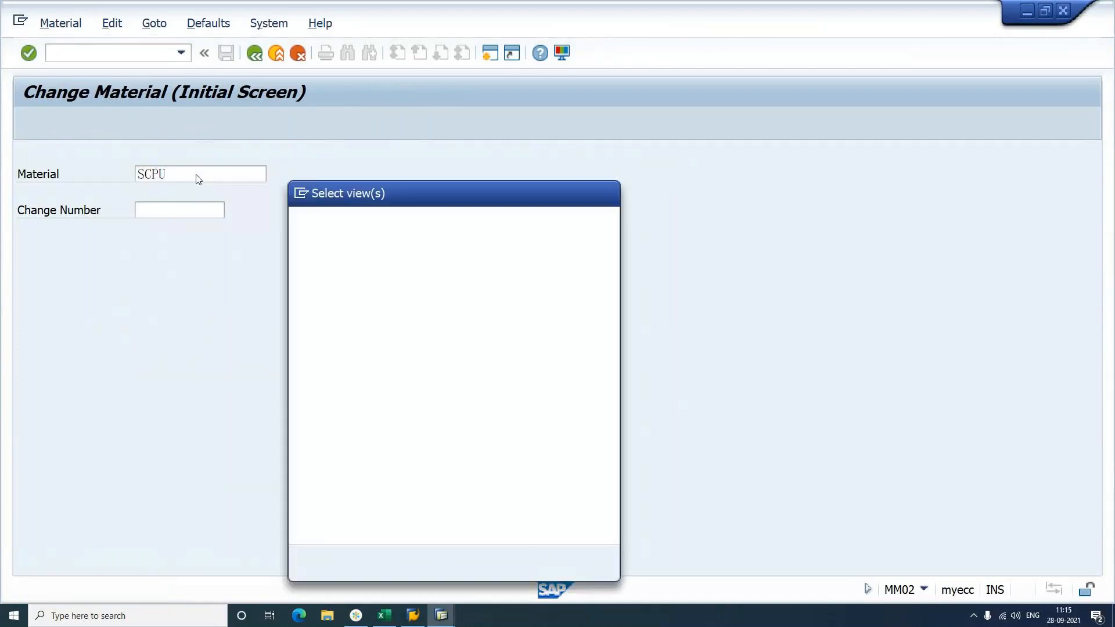
{"action": "key", "text": "Return"}
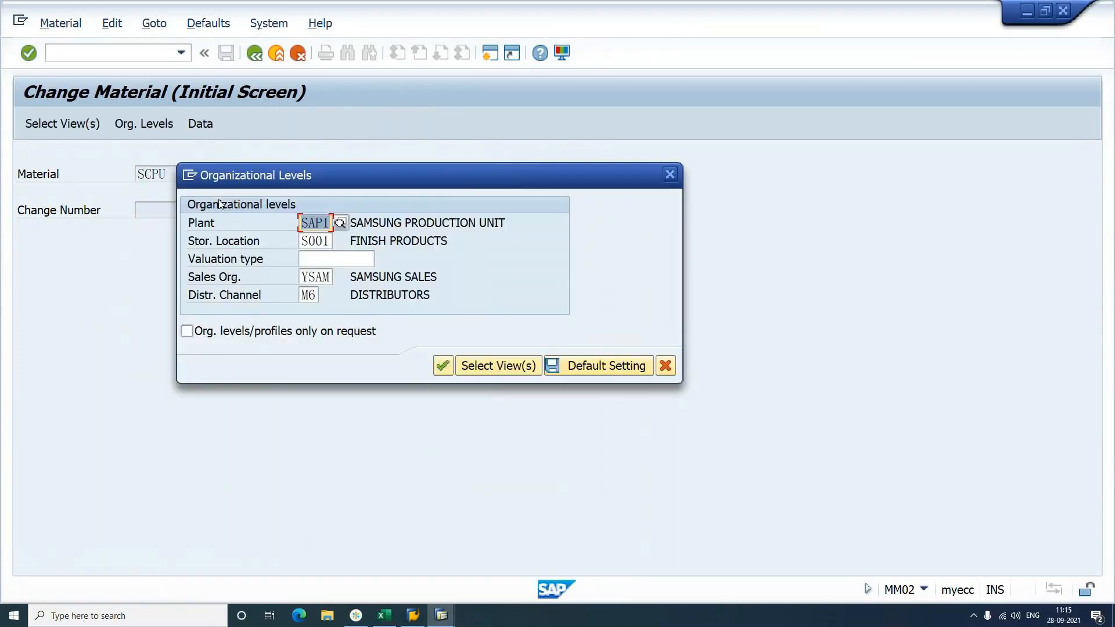
{"action": "key", "text": "Return"}
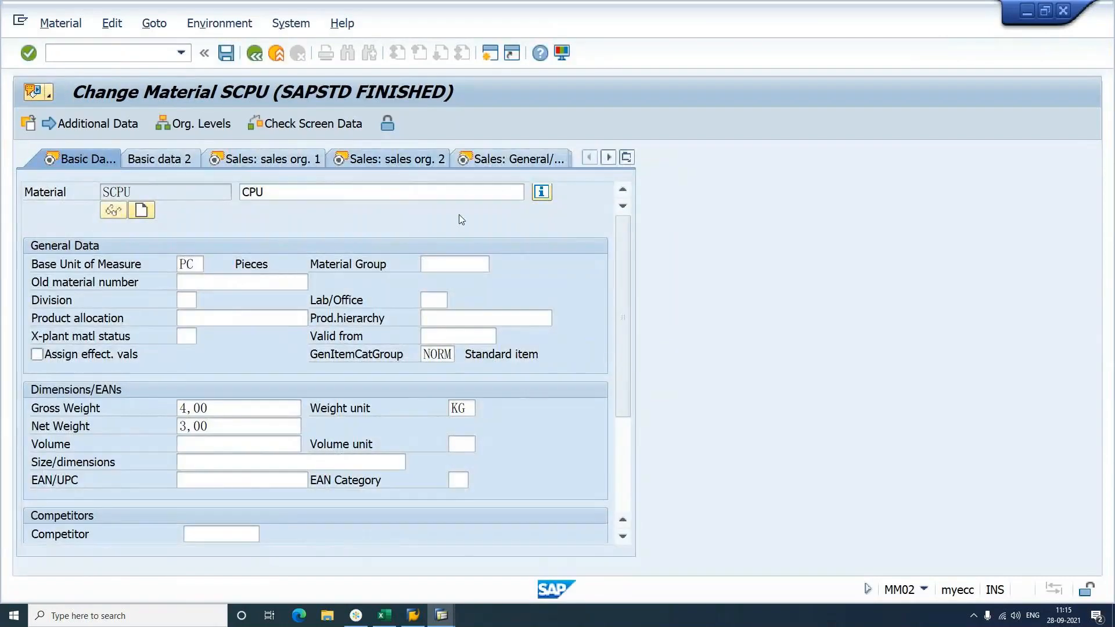
{"action": "key", "text": "Return"}
{"action": "left_click", "coordinate": [472, 319]}
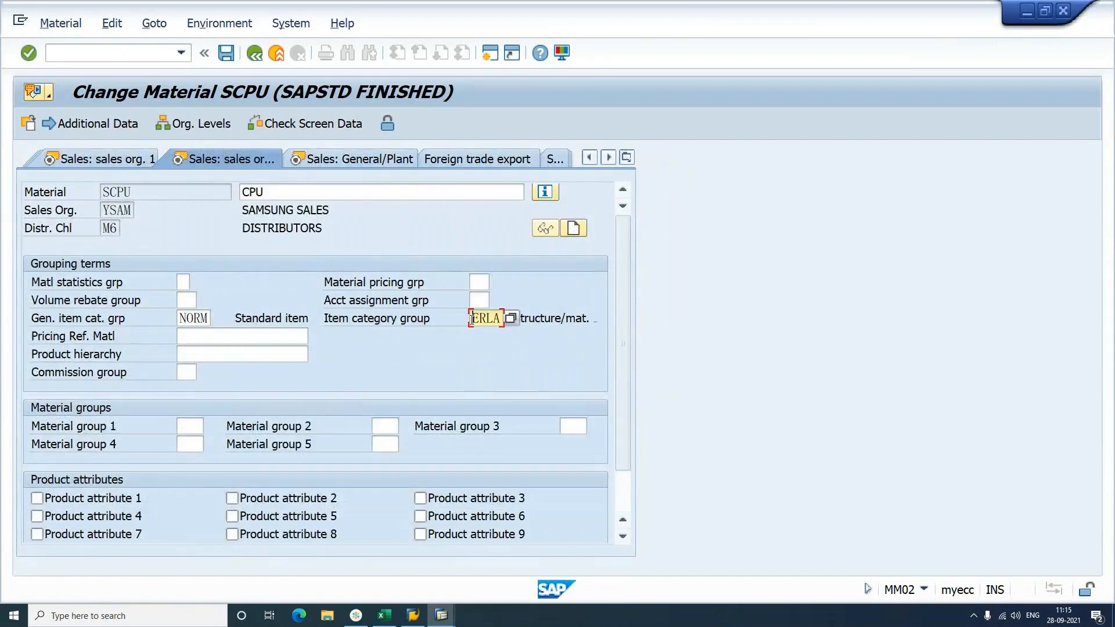
{"action": "type", "text": "NORM"}
{"action": "key", "text": "Return"}
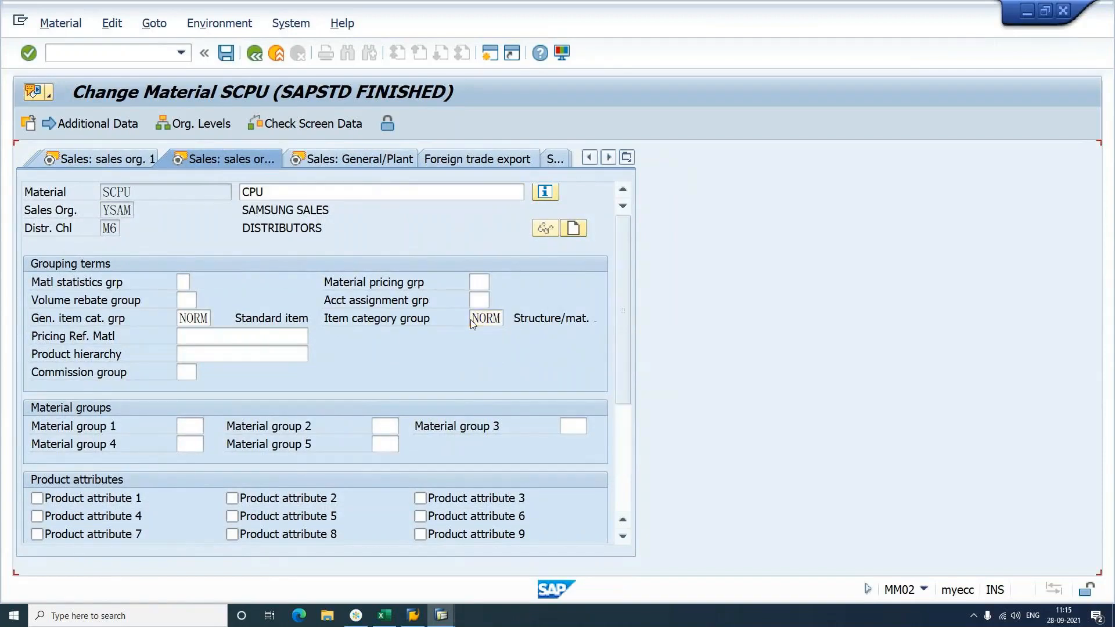
{"action": "key", "text": "Return"}
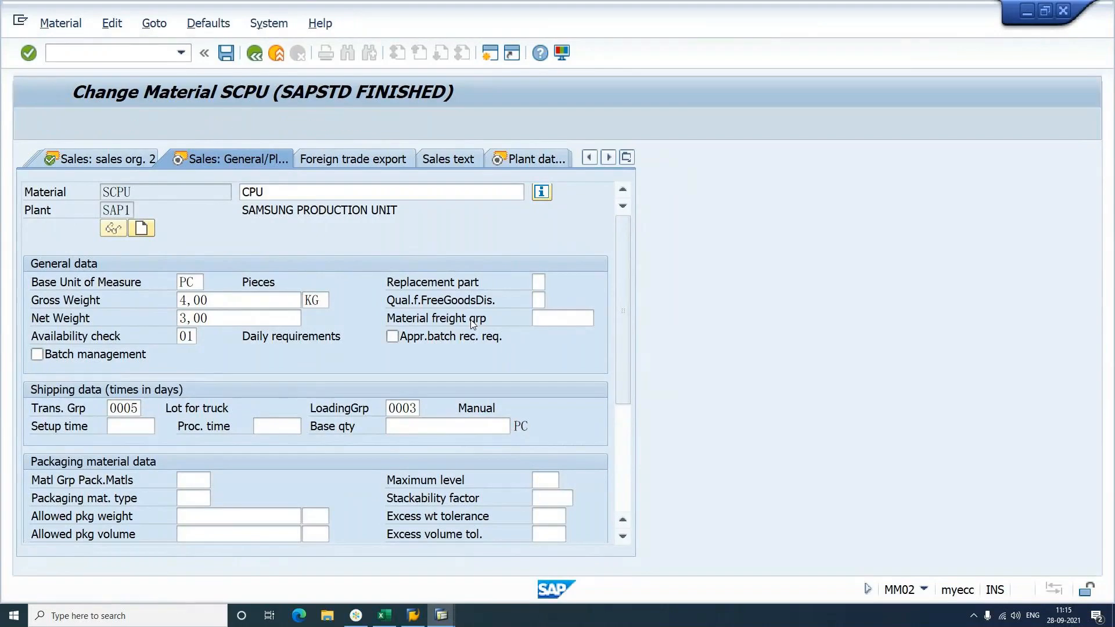
{"action": "key", "text": "ctrl+s"}
Step: Leave material maintenance by entering /nmm03 in the command field
{"action": "left_click", "coordinate": [90, 52]}
{"action": "type", "text": "/nmm03"}
{"action": "key", "text": "Return"}
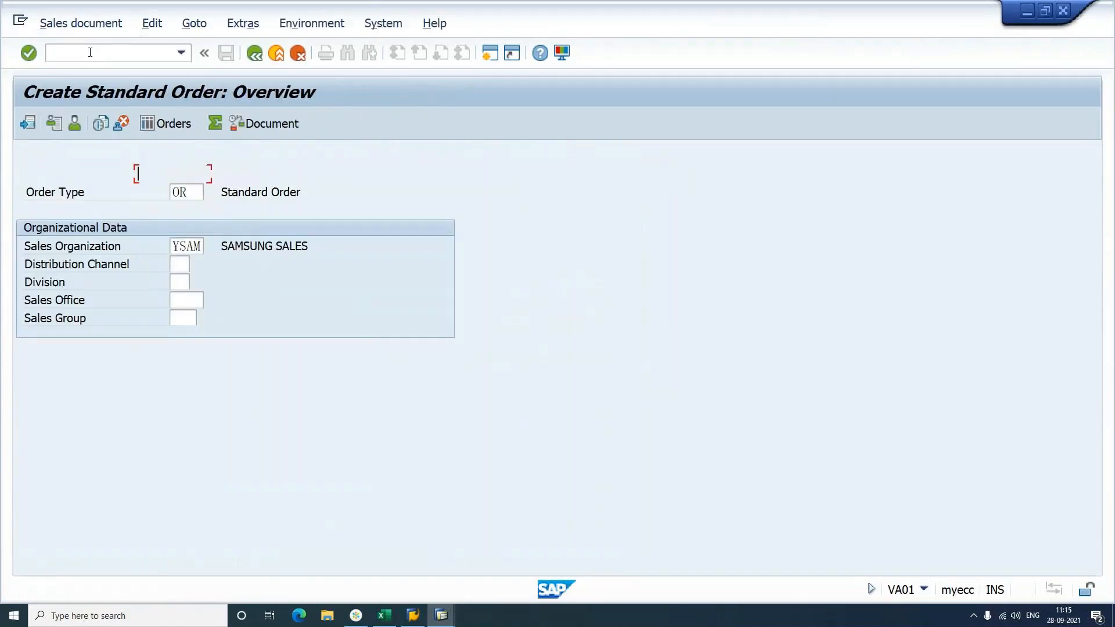
Step: Enter the recent customer as sold-to party in the TV sales area, with SCOM quantity 1
{"action": "key", "text": "space"}
{"action": "key", "text": "Down"}
{"action": "key", "text": "Return"}
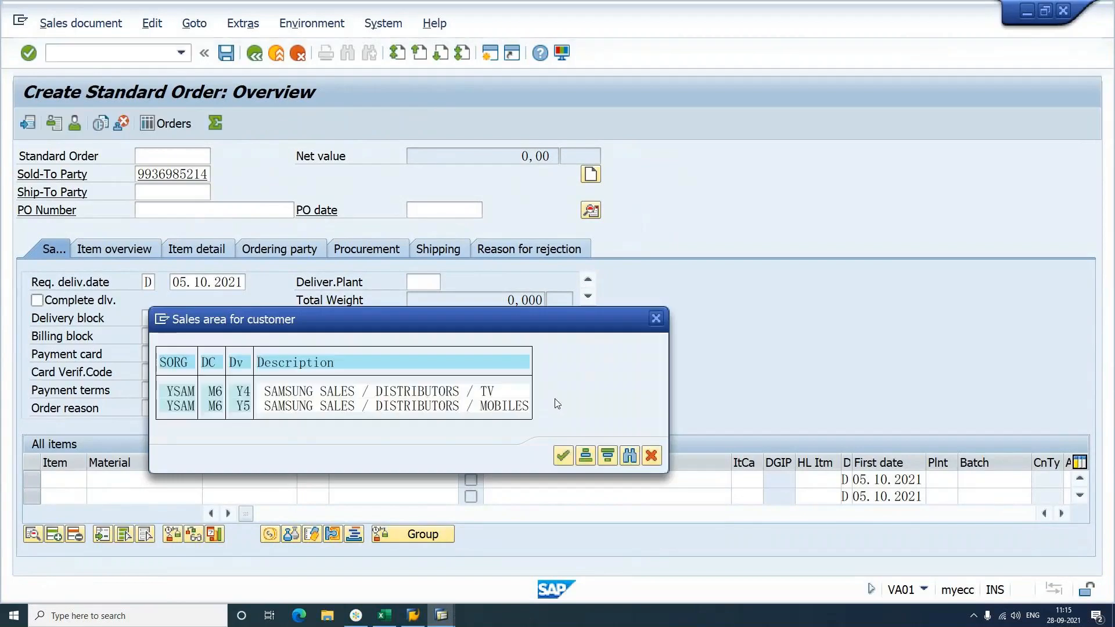
{"action": "left_click", "coordinate": [491, 392]}
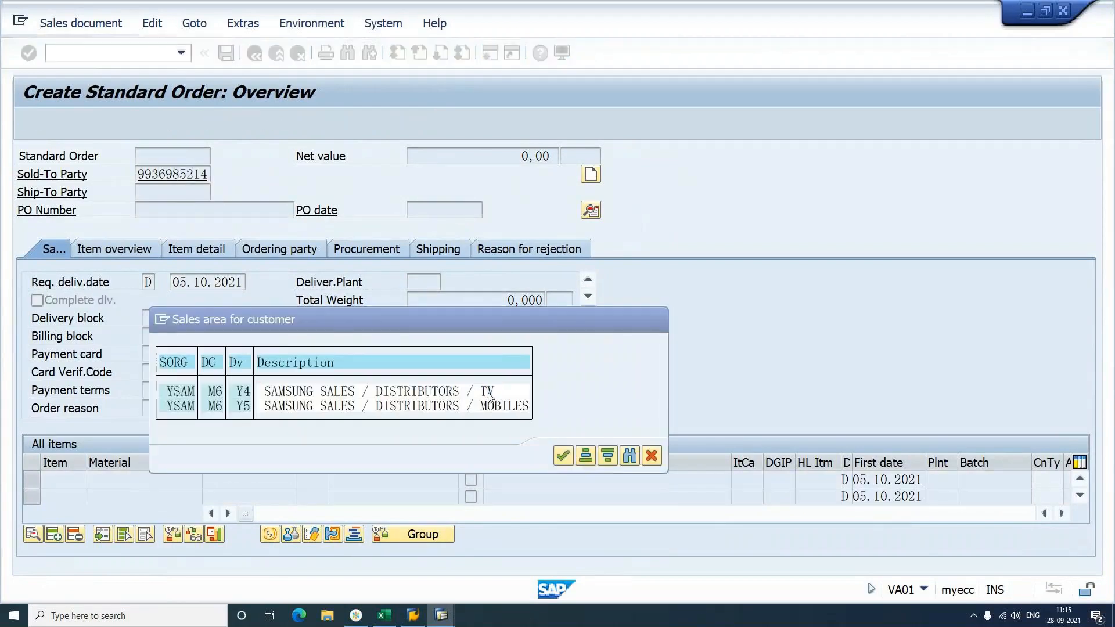
{"action": "key", "text": "Return"}
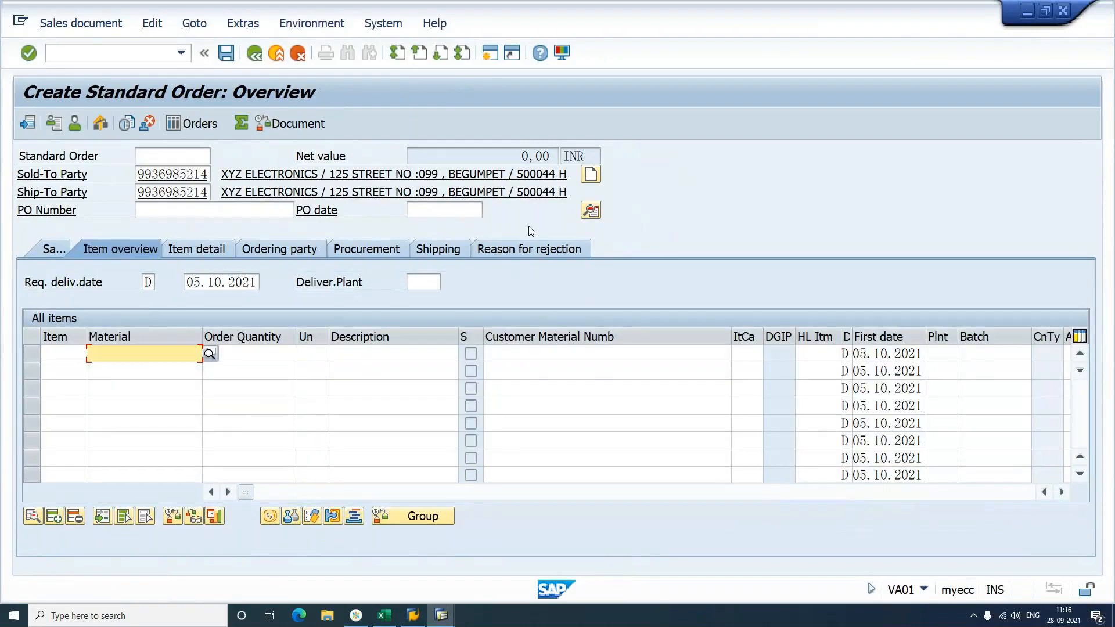
{"action": "key", "text": "Down"}
{"action": "key", "text": "Tab"}
{"action": "type", "text": "1"}
{"action": "key", "text": "Return"}
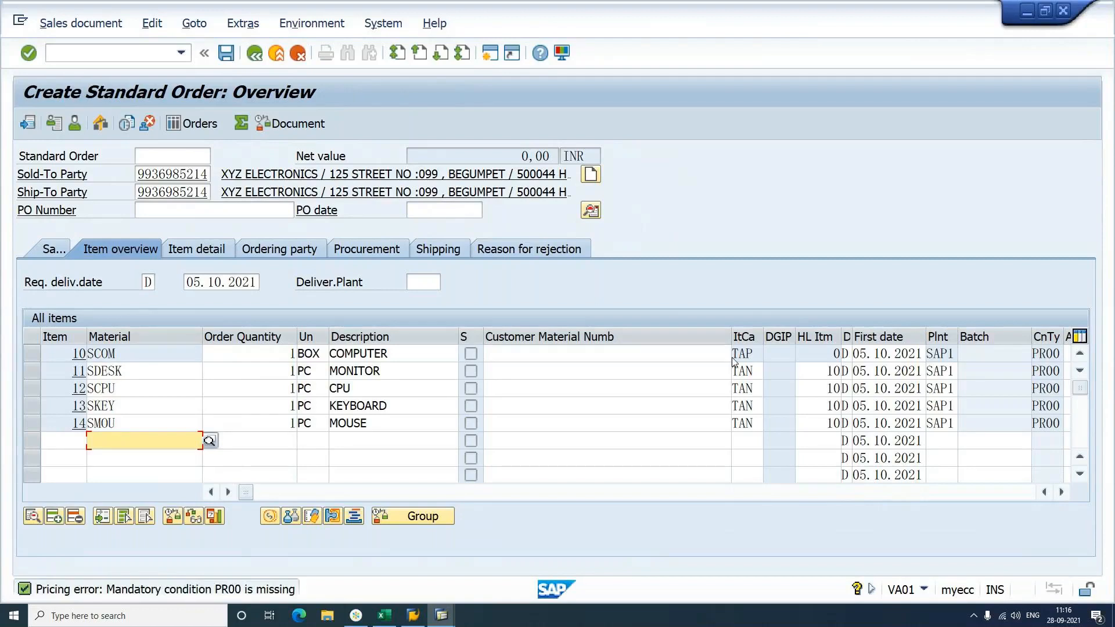
Step: Verify item 10 is TAP and components are TAN, then open item 10's details
{"action": "left_click", "coordinate": [758, 353]}
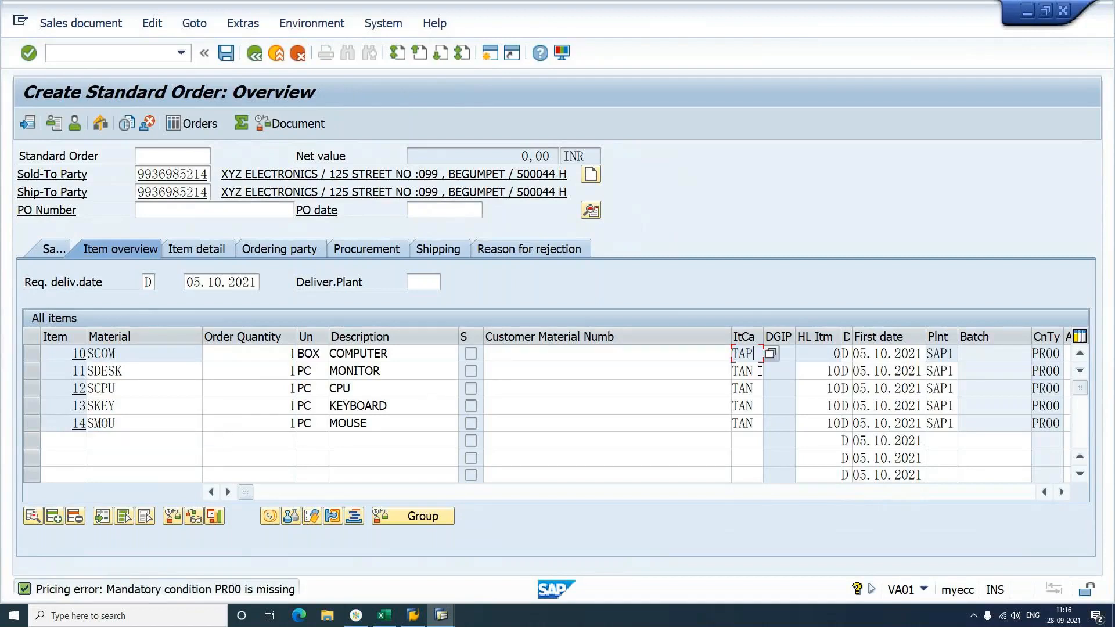
{"action": "left_click", "coordinate": [760, 387]}
{"action": "left_click", "coordinate": [760, 407]}
{"action": "left_click", "coordinate": [760, 422]}
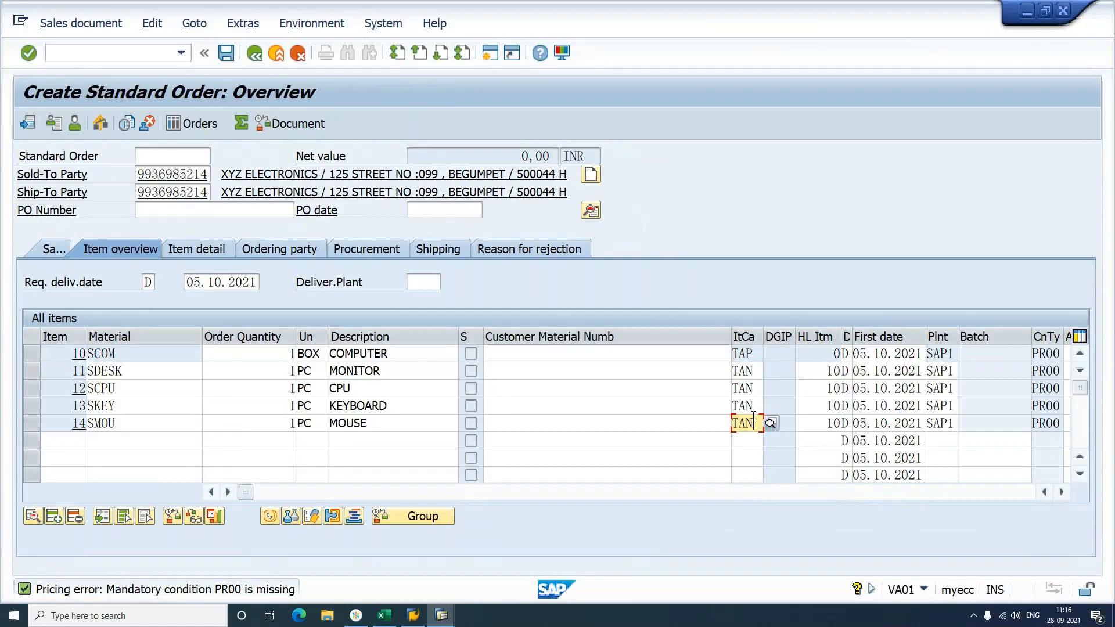
{"action": "double_click", "coordinate": [150, 348]}
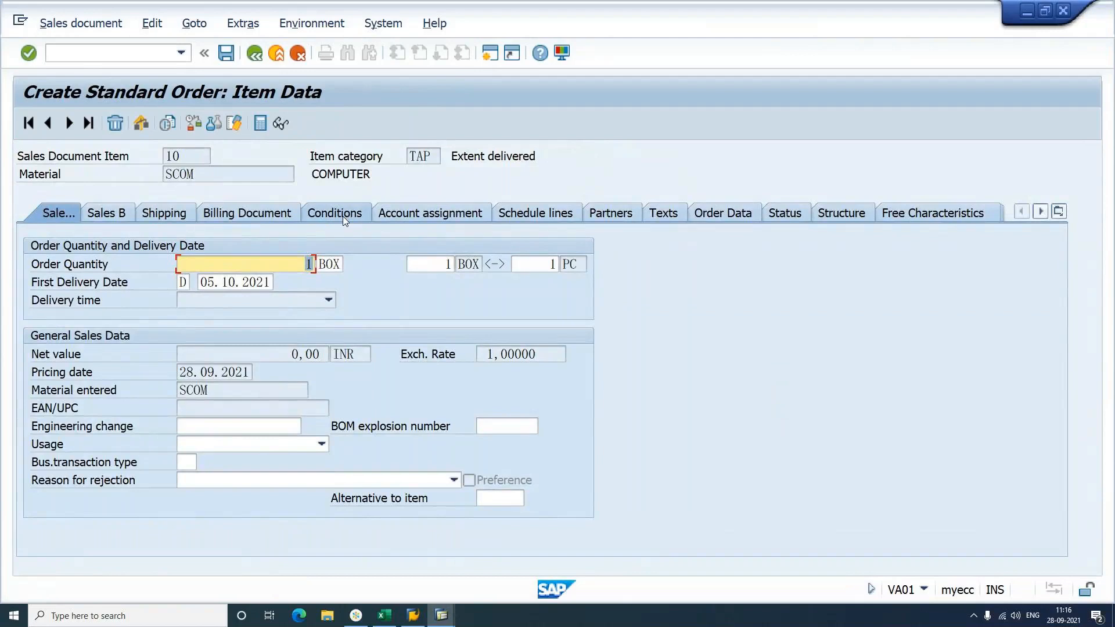
Step: Try adding PR00 15000 on item 10's conditions, then clear the rejected entry
{"action": "left_click", "coordinate": [343, 216]}
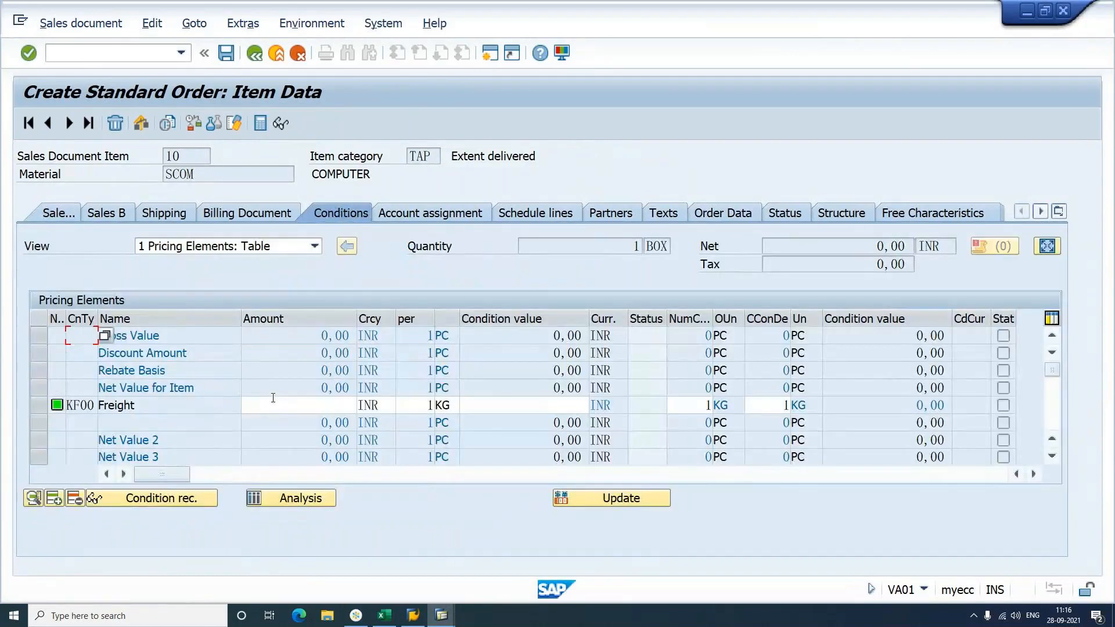
{"action": "scroll", "coordinate": [272, 397], "scroll_direction": "down", "scroll_amount": 1}
{"action": "scroll", "coordinate": [273, 398], "scroll_direction": "down", "scroll_amount": 1}
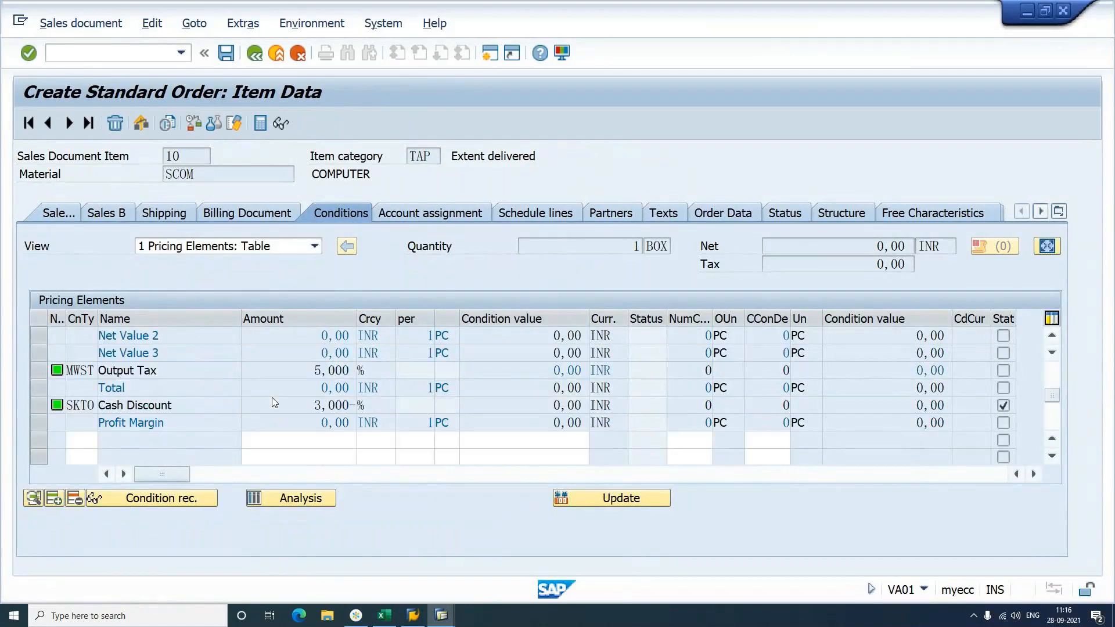
{"action": "scroll", "coordinate": [271, 397], "scroll_direction": "down", "scroll_amount": 2}
{"action": "type", "text": "PR00"}
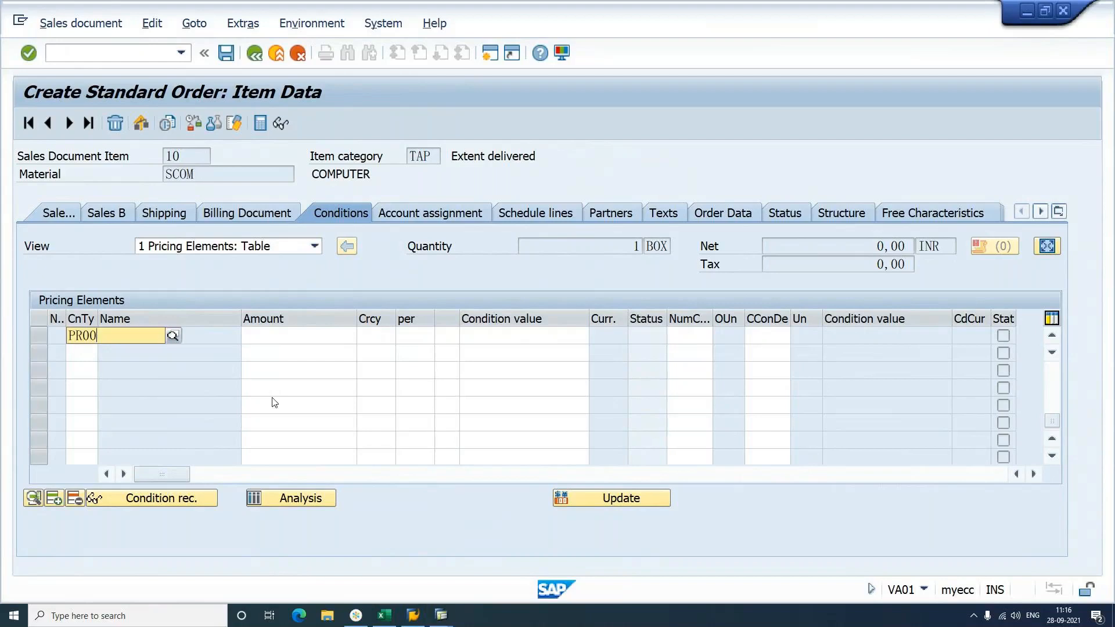
{"action": "key", "text": "Tab"}
{"action": "type", "text": "15000"}
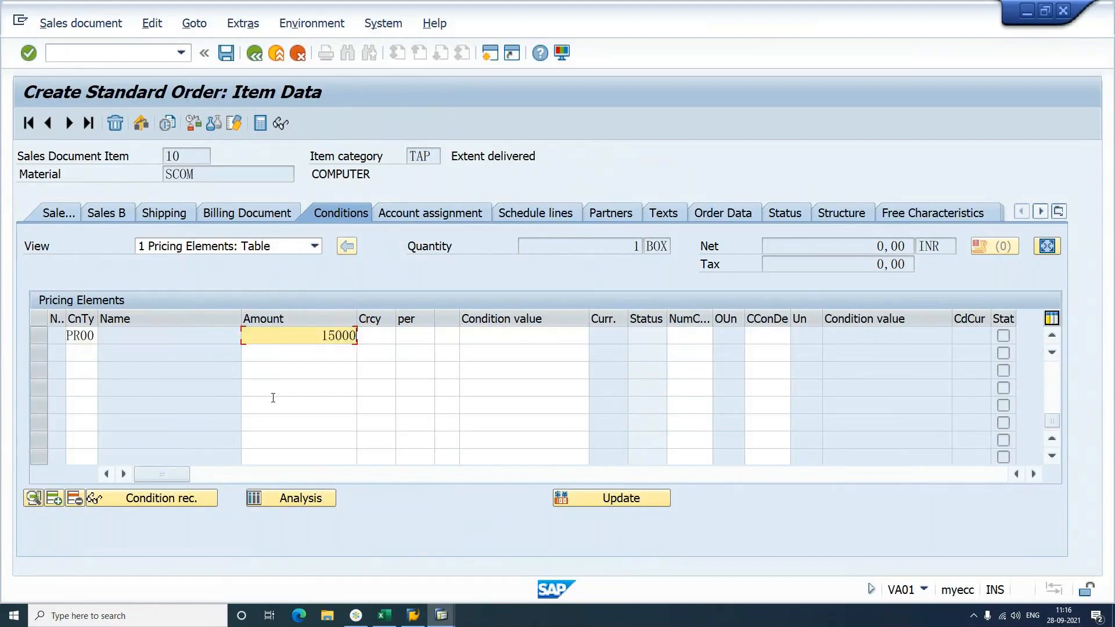
{"action": "key", "text": "Return"}
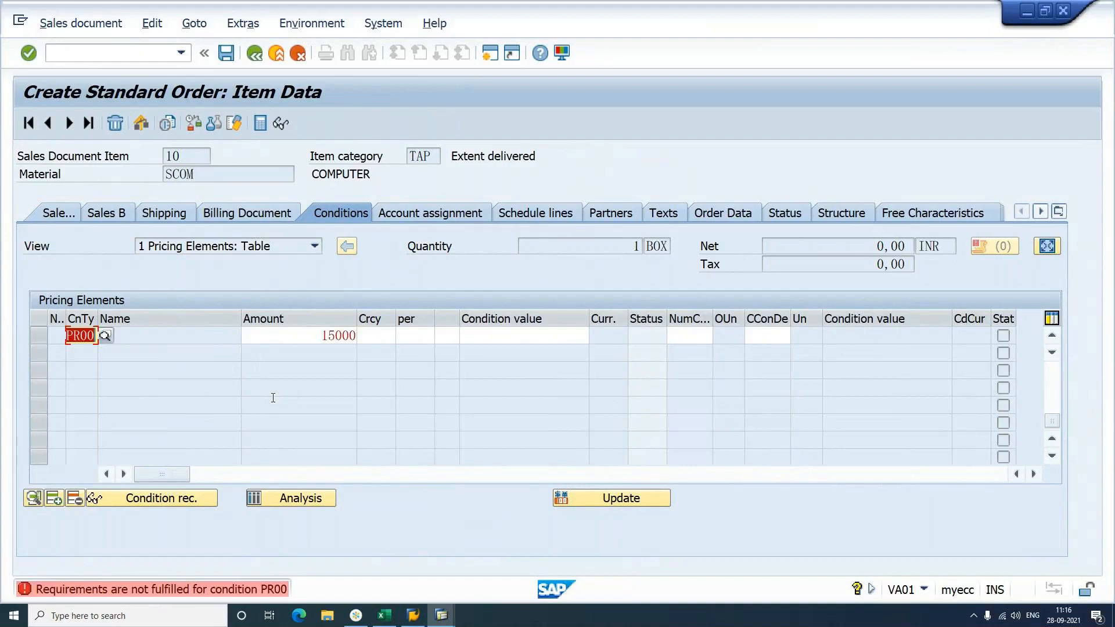
{"action": "key", "text": "Delete"}
{"action": "key", "text": "Tab"}
{"action": "key", "text": "Delete"}
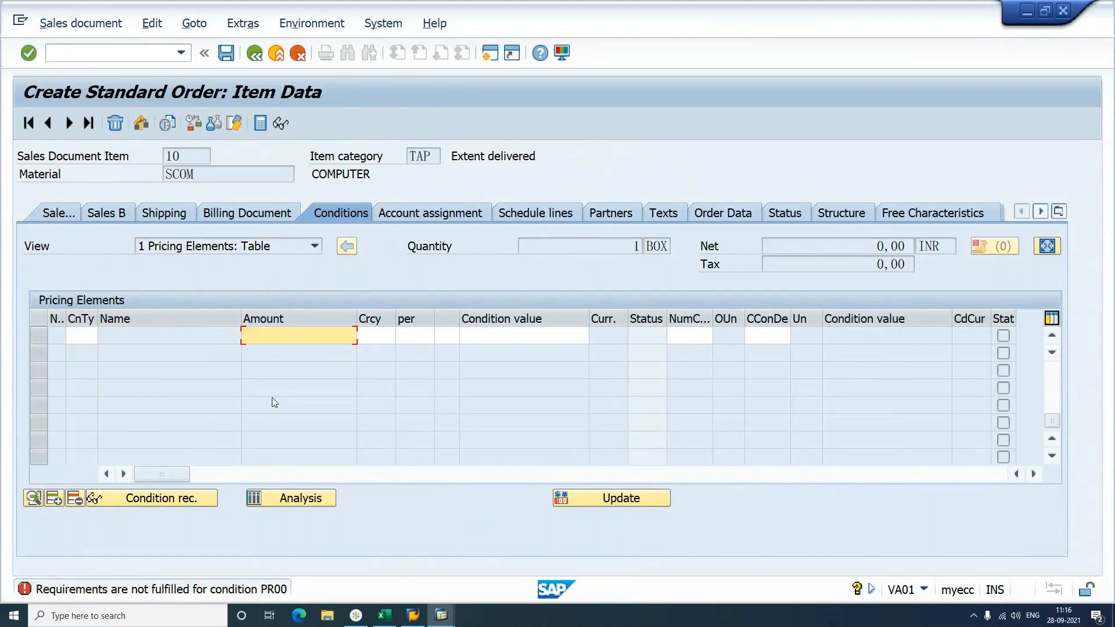
{"action": "key", "text": "Return"}
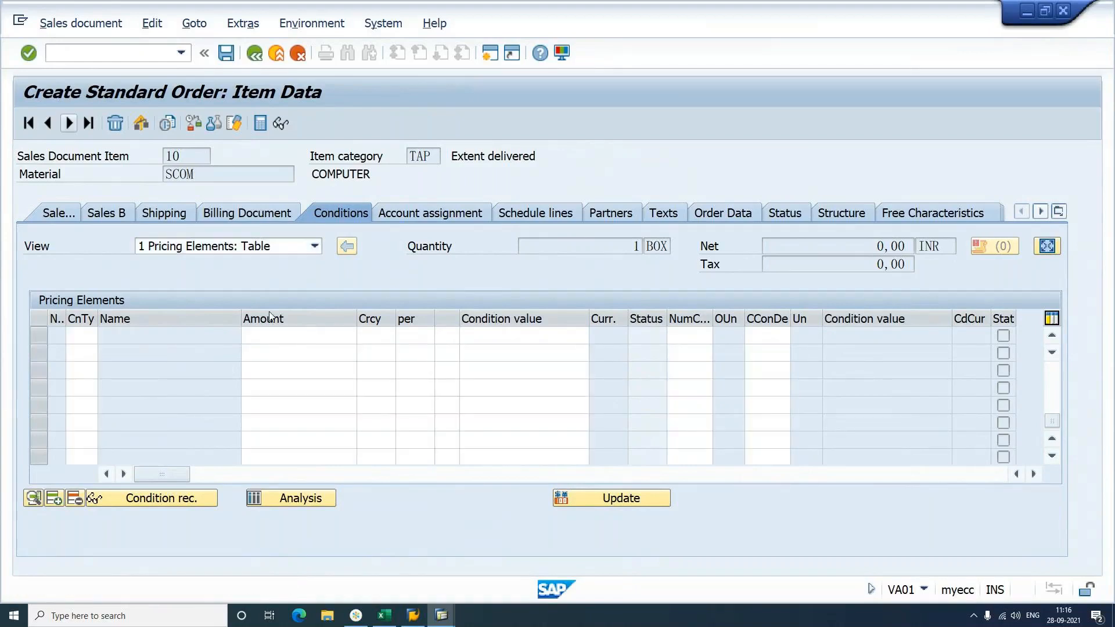
Step: Add condition PR00 with price 15000 for the monitor item
{"action": "type", "text": "P"}
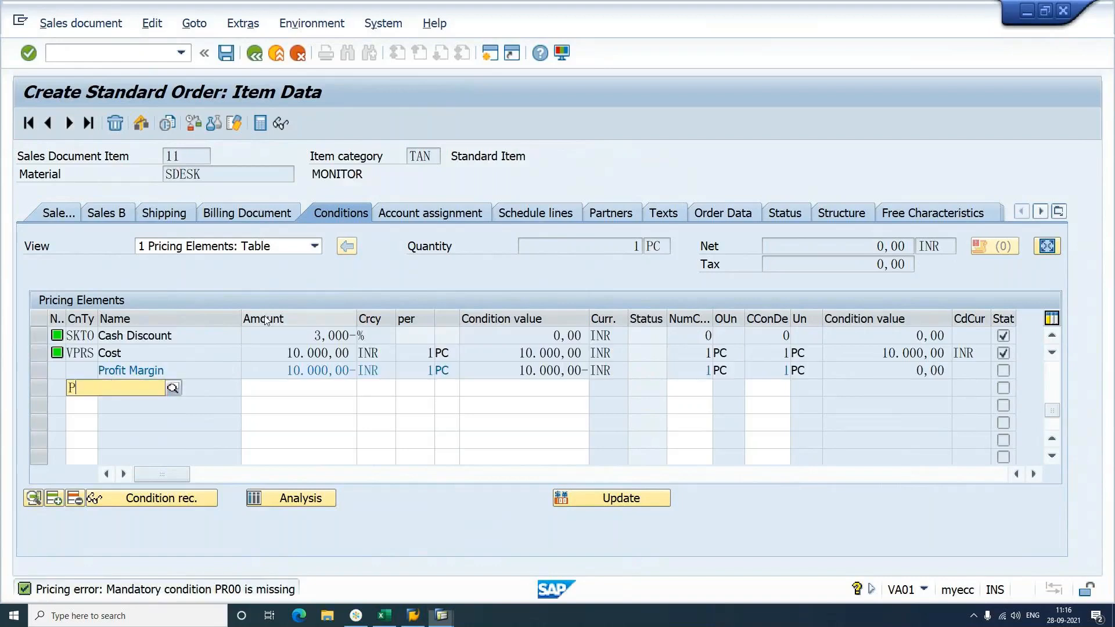
{"action": "type", "text": "R00"}
{"action": "key", "text": "Tab"}
{"action": "type", "text": "150"}
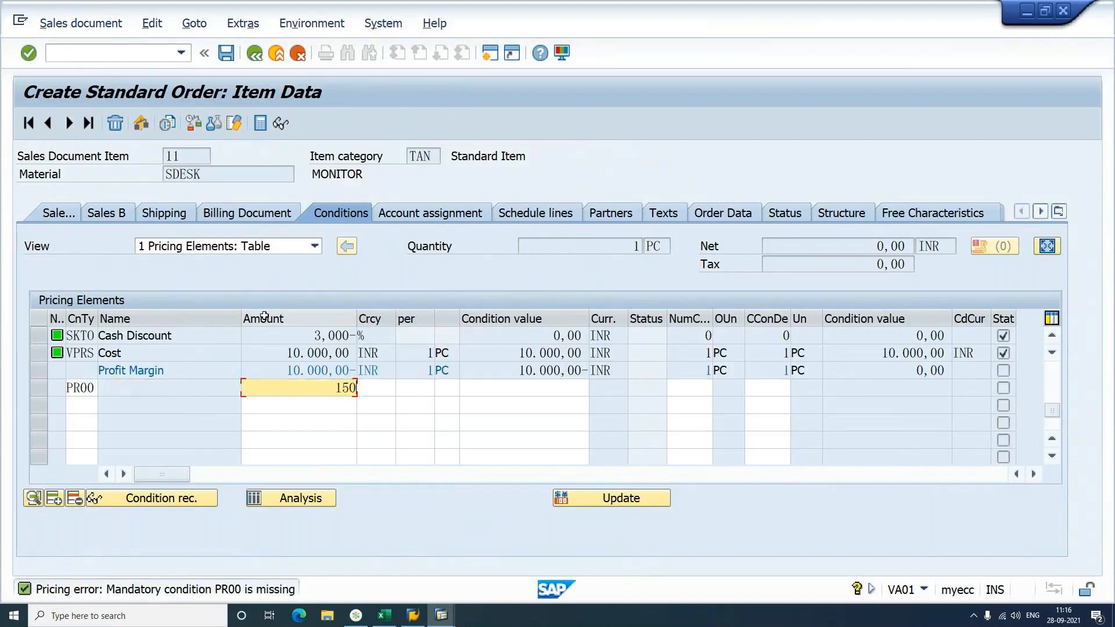
{"action": "type", "text": "00"}
{"action": "key", "text": "Return"}
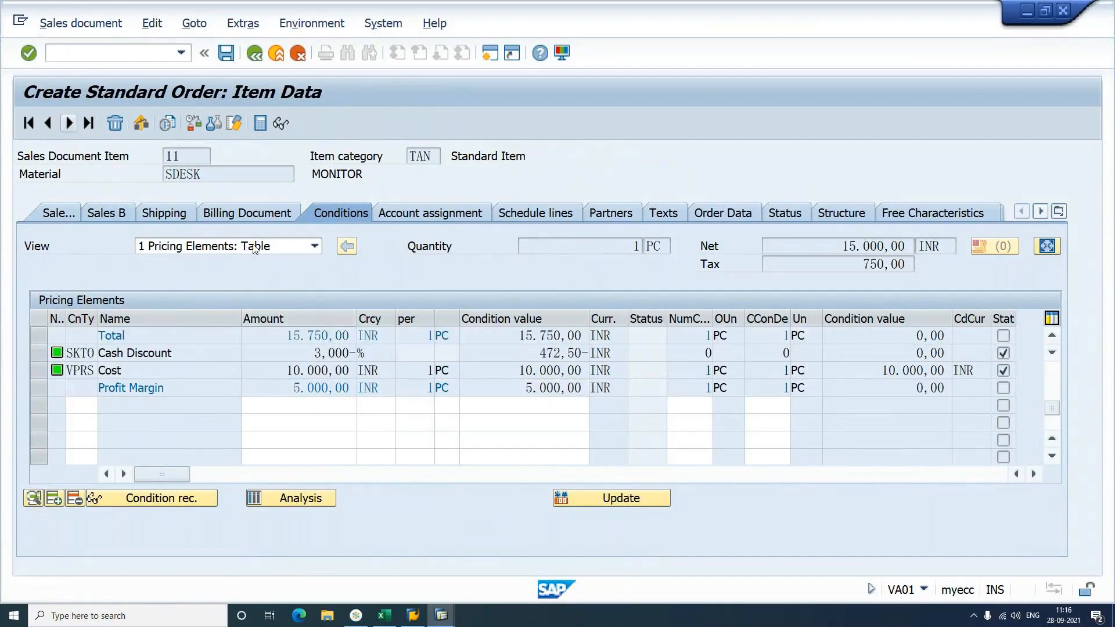
Step: Add PR00 price 2000 to the CPU item and 2000 to the keyboard item
{"action": "key", "text": "Page_Down"}
{"action": "type", "text": "PR00"}
{"action": "key", "text": "Tab"}
{"action": "type", "text": "2000"}
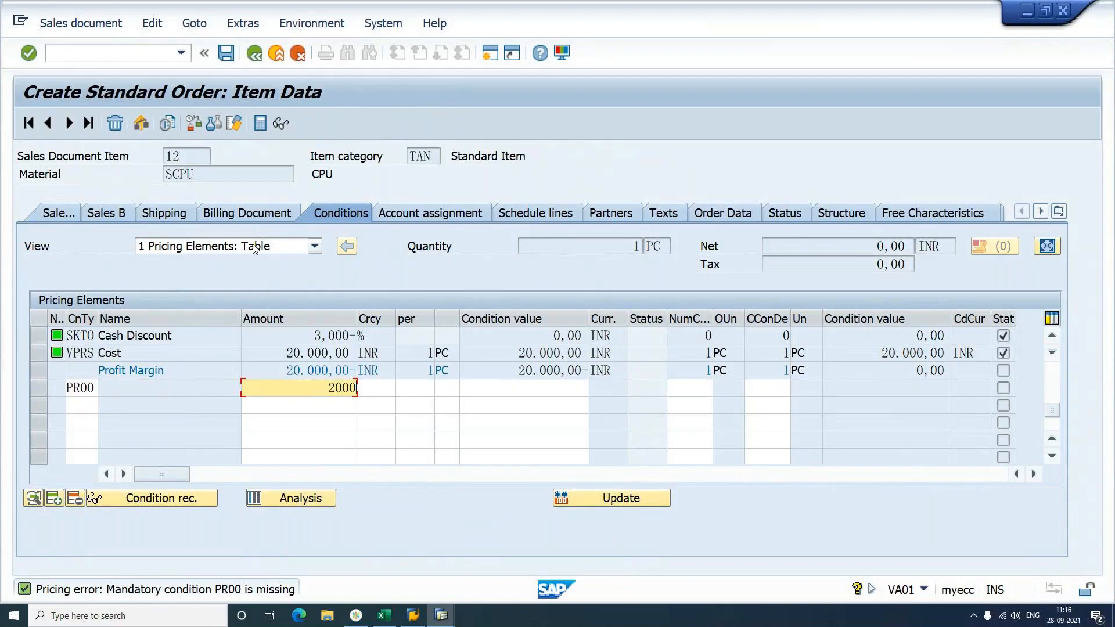
{"action": "key", "text": "Return"}
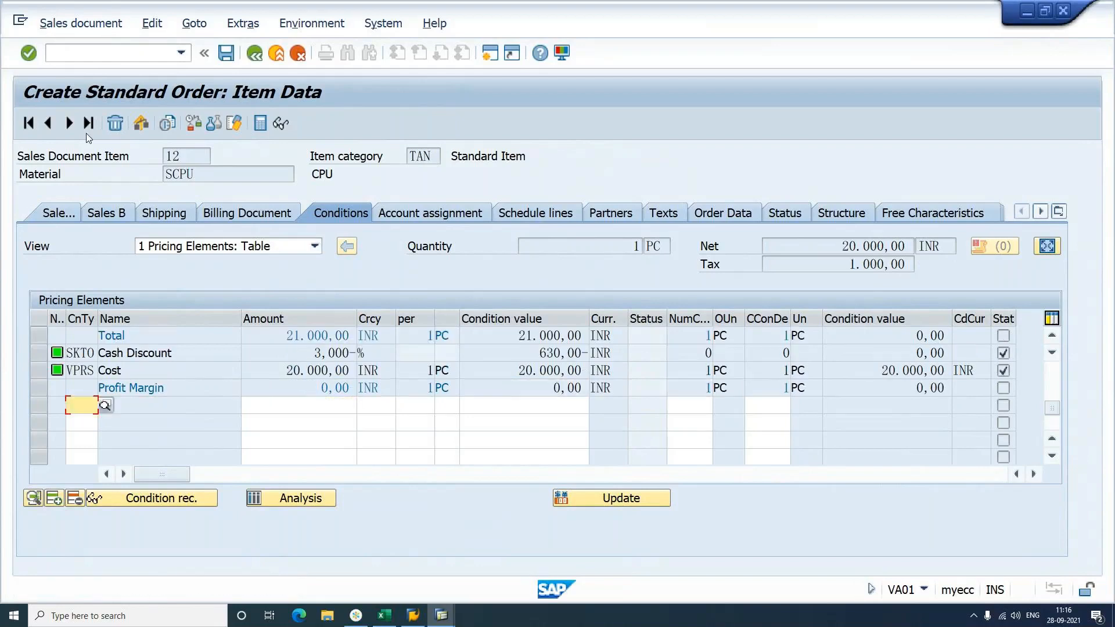
{"action": "key", "text": "Page_Down"}
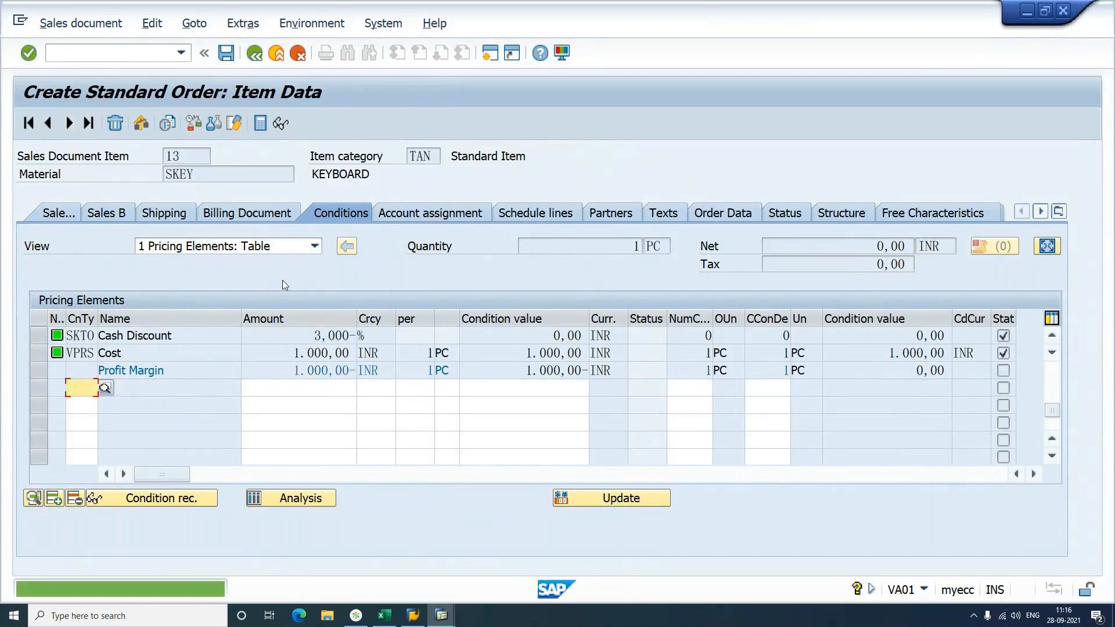
{"action": "type", "text": "PR00"}
{"action": "key", "text": "Tab"}
{"action": "type", "text": "2000"}
{"action": "key", "text": "Return"}
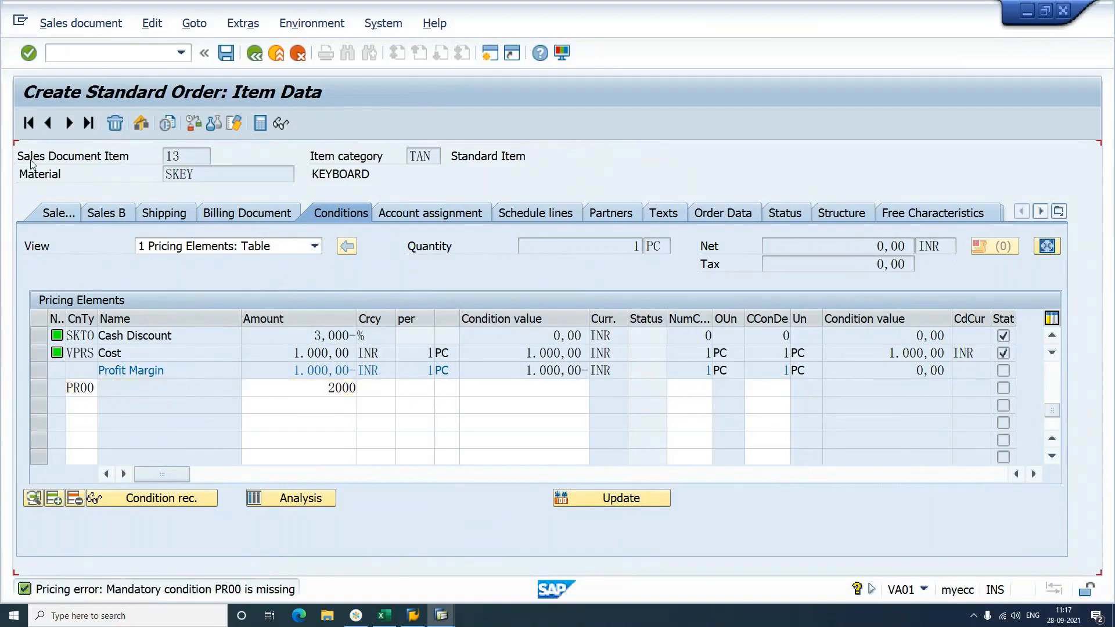
Step: Add PR00 price 1000 to the mouse item and return to the order overview
{"action": "left_click", "coordinate": [70, 124]}
{"action": "type", "text": "PR0"}
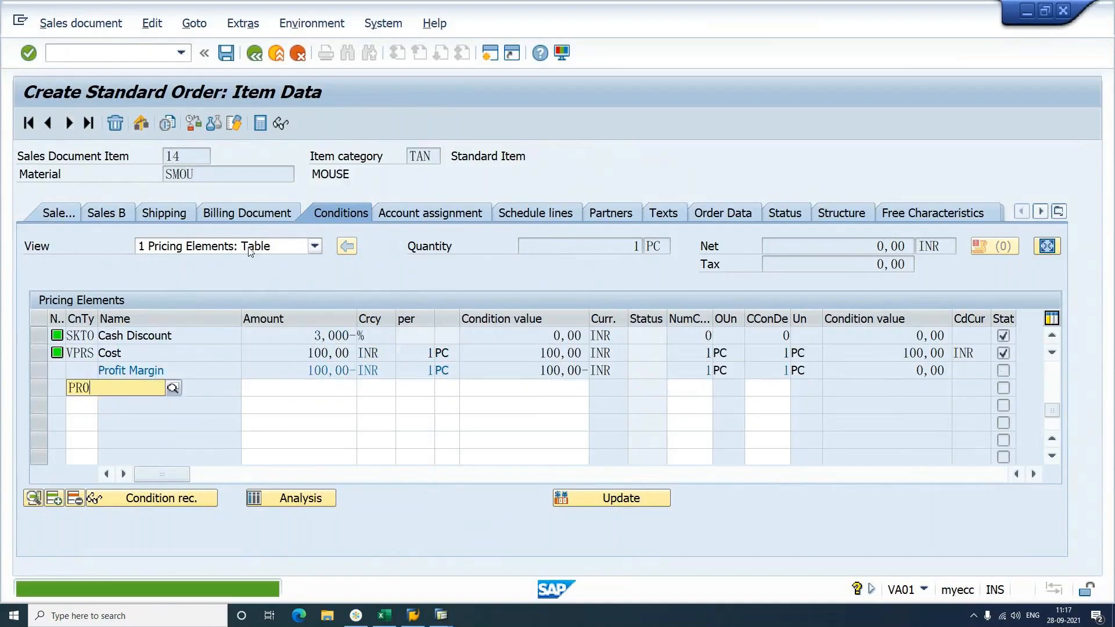
{"action": "type", "text": "0"}
{"action": "key", "text": "Return"}
{"action": "type", "text": "1000"}
{"action": "key", "text": "Return"}
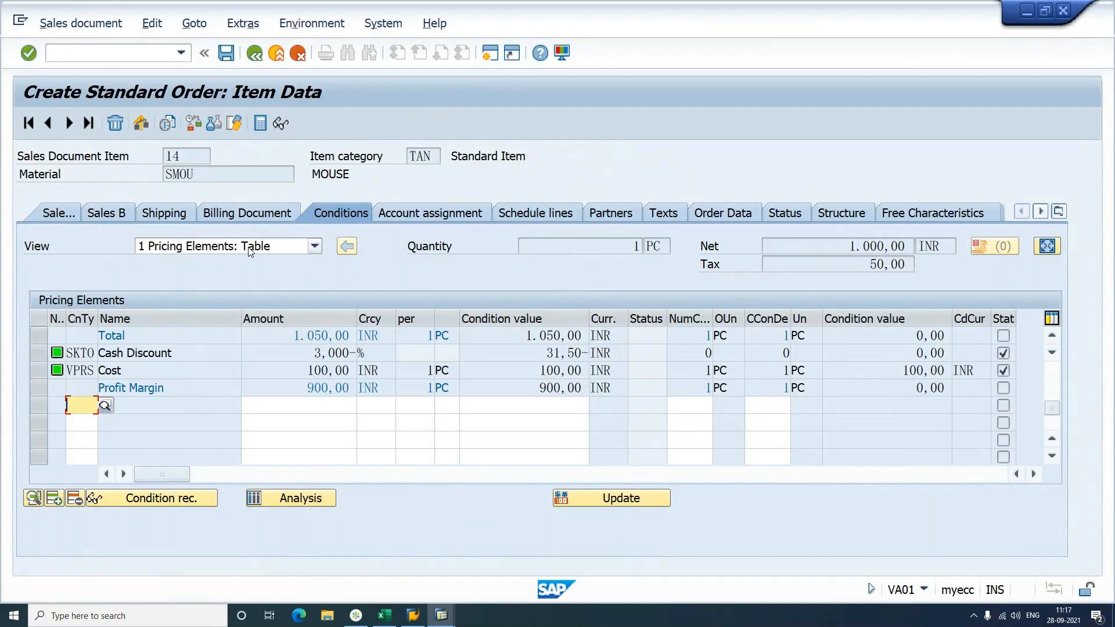
{"action": "key", "text": "F3"}
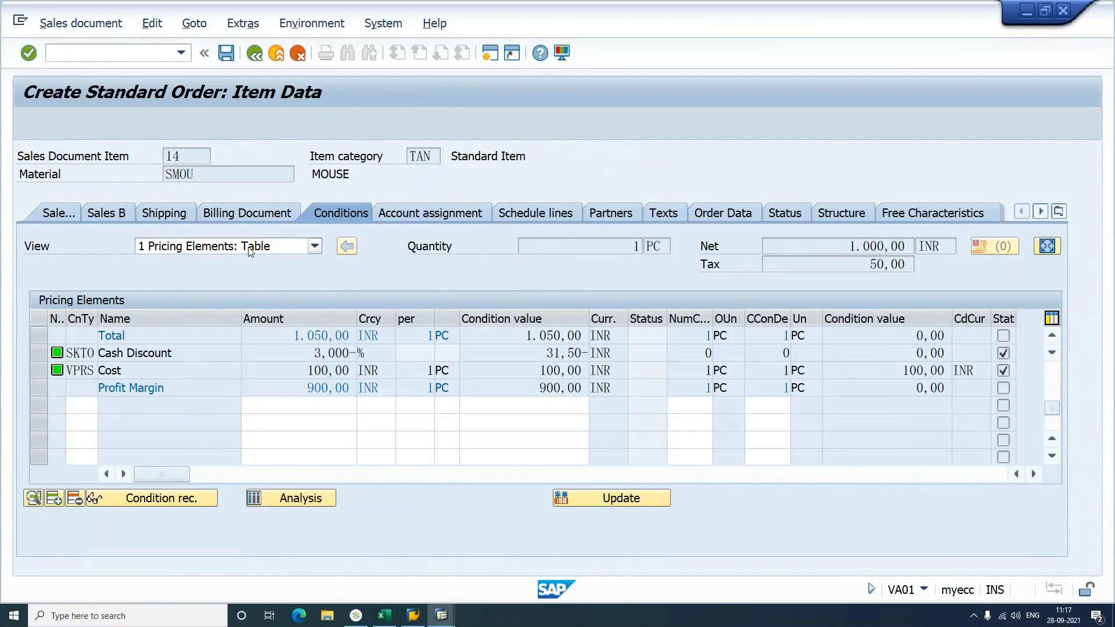
{"action": "left_click", "coordinate": [88, 439]}
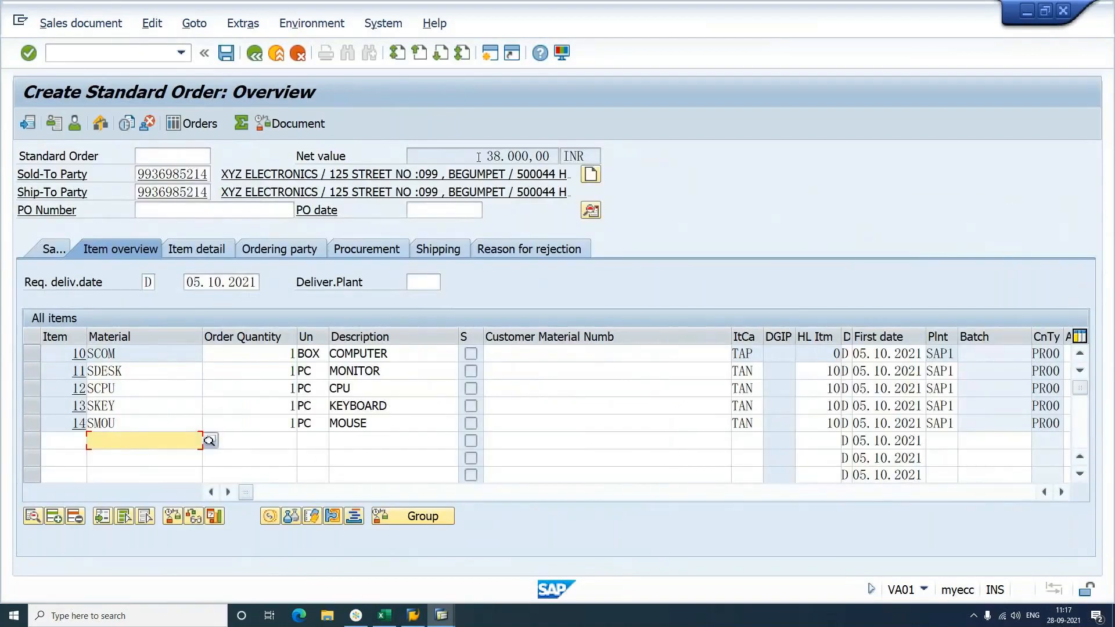
{"action": "left_click_drag", "start_coordinate": [478, 157], "coordinate": [565, 161]}
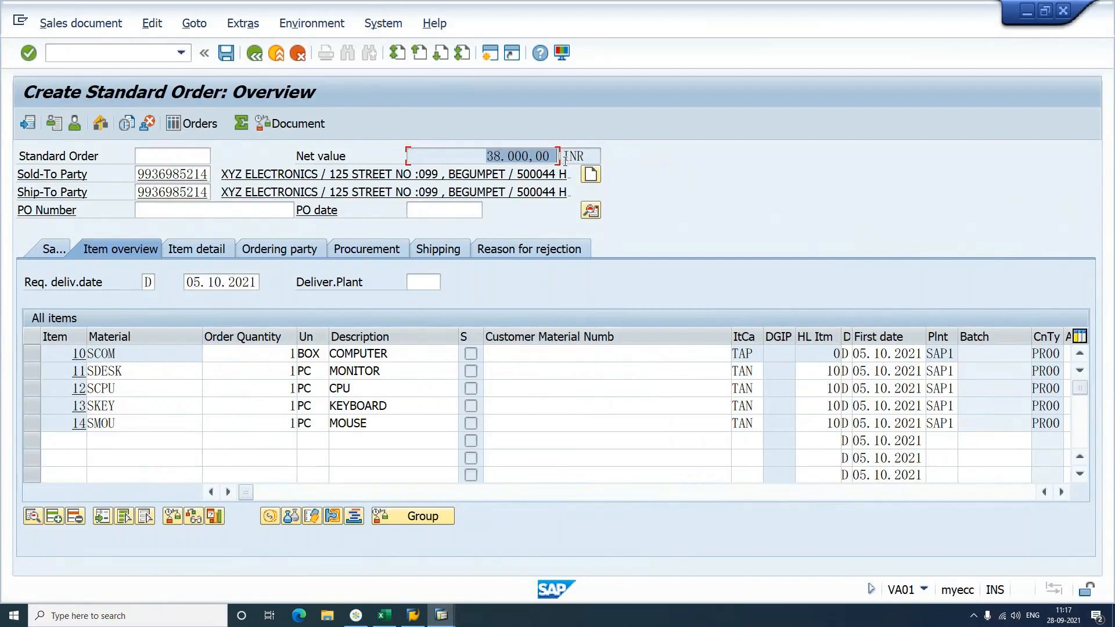
{"action": "mouse_move", "coordinate": [371, 622]}
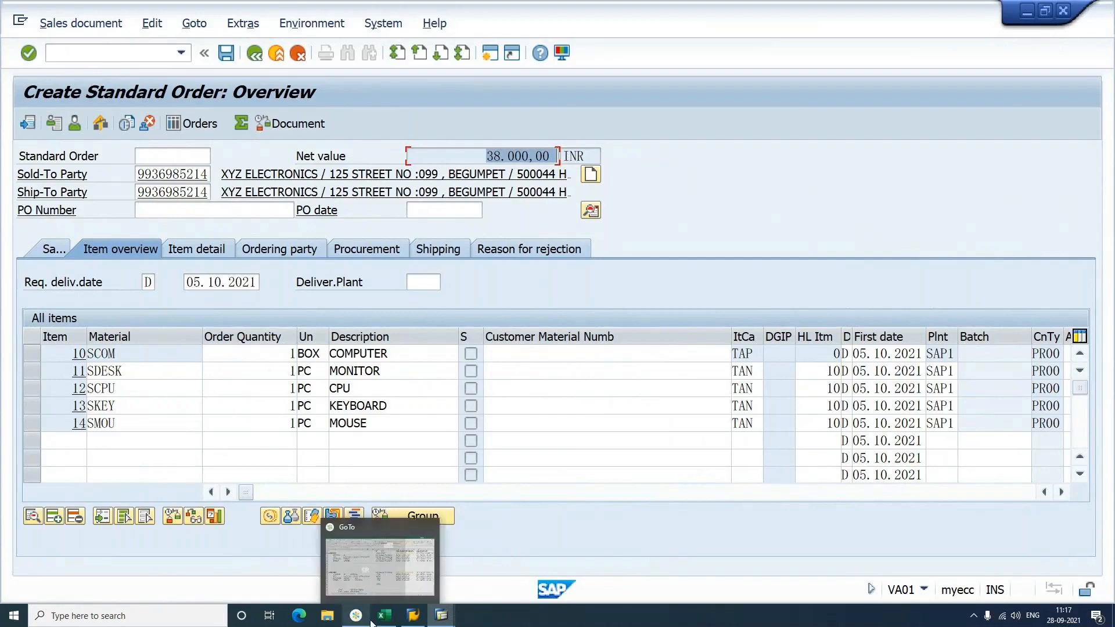
Step: In the SAP SD notes workbook, review the BOM pricing notes and sum component prices O21:O24
{"action": "left_click", "coordinate": [383, 620]}
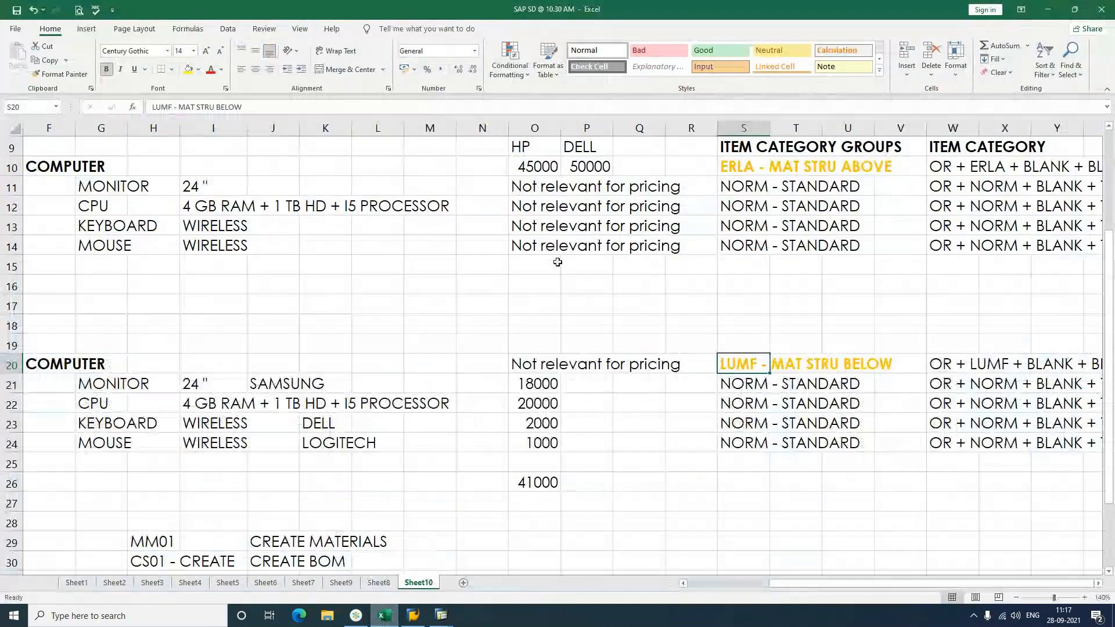
{"action": "left_click", "coordinate": [534, 166]}
{"action": "left_click_drag", "start_coordinate": [534, 186], "coordinate": [662, 247]}
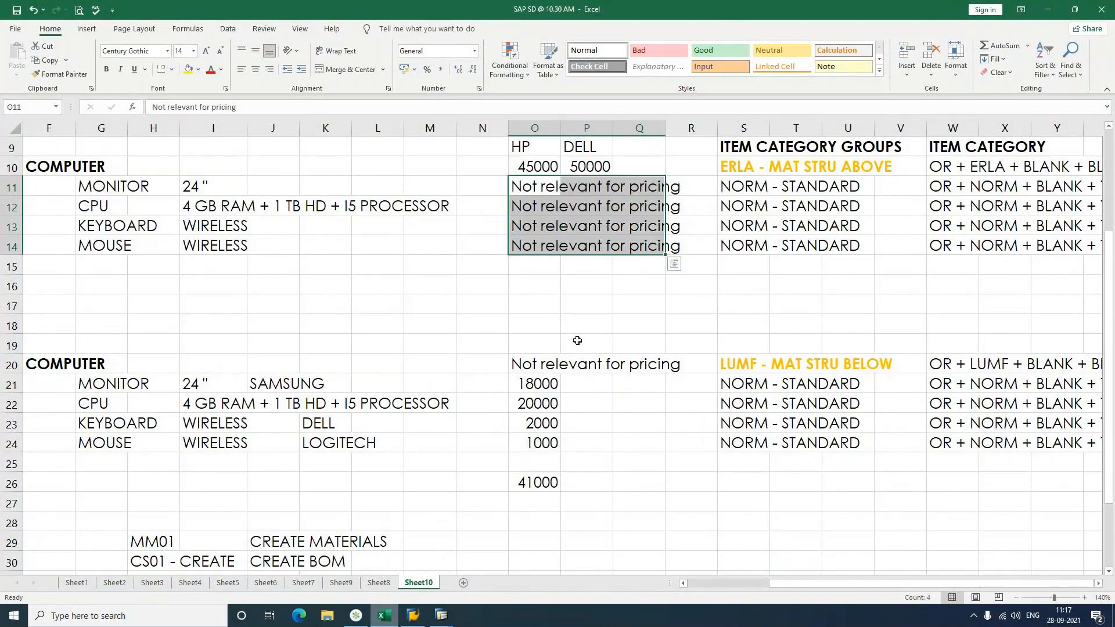
{"action": "left_click", "coordinate": [525, 369]}
{"action": "left_click", "coordinate": [661, 379]}
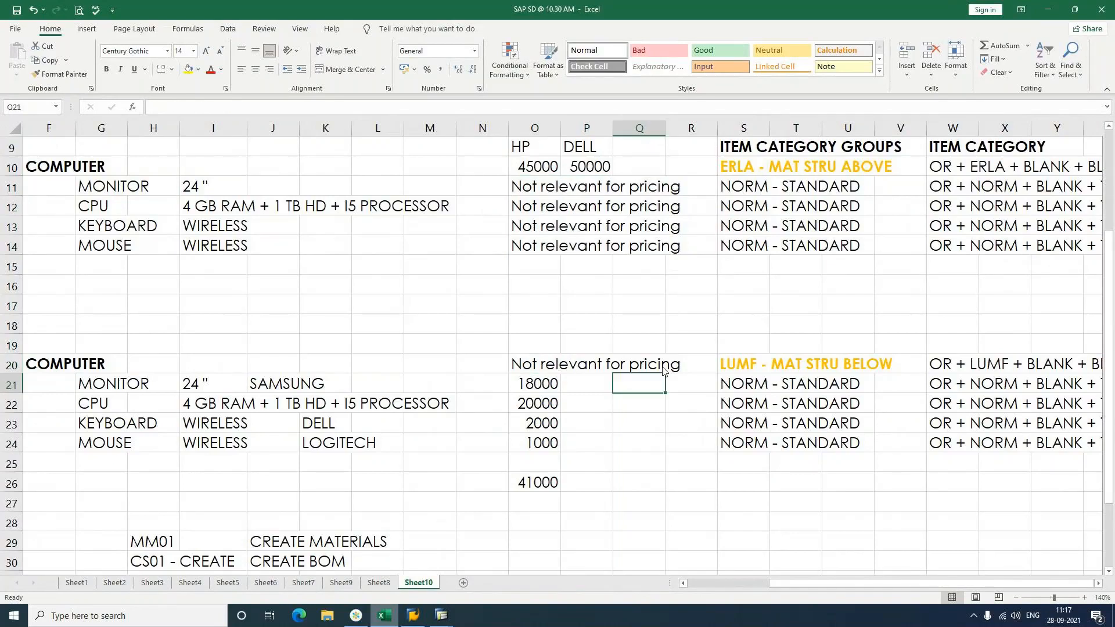
{"action": "left_click", "coordinate": [663, 370]}
{"action": "left_click_drag", "start_coordinate": [537, 384], "coordinate": [547, 444]}
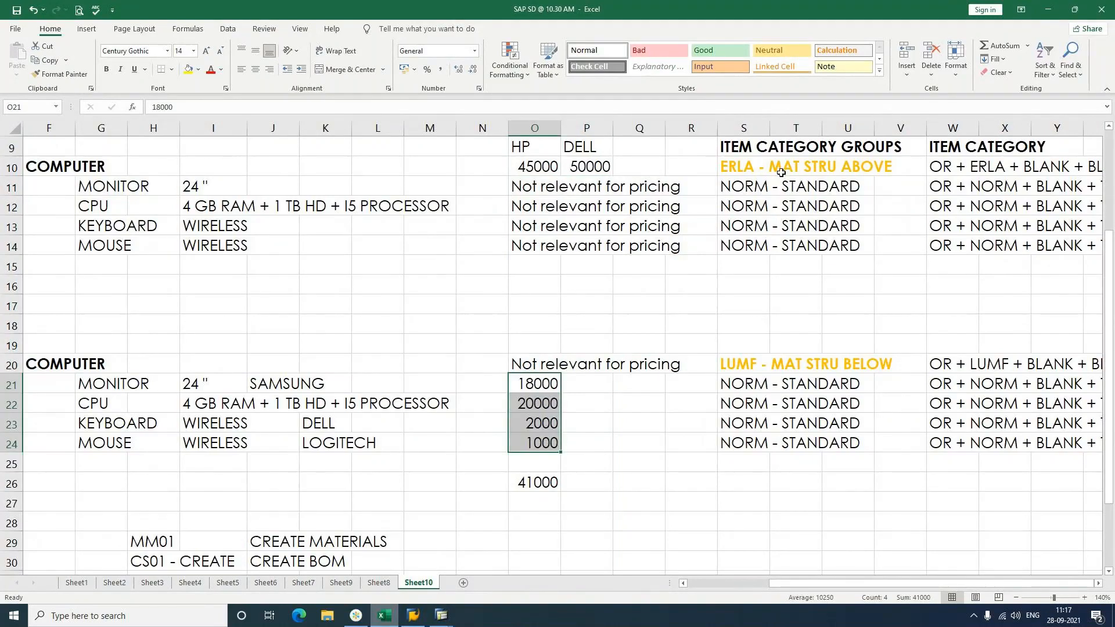
Step: Compare the ERLA and LUMF item category group notes and scroll to the ITEM CATEGORY column
{"action": "left_click", "coordinate": [728, 175]}
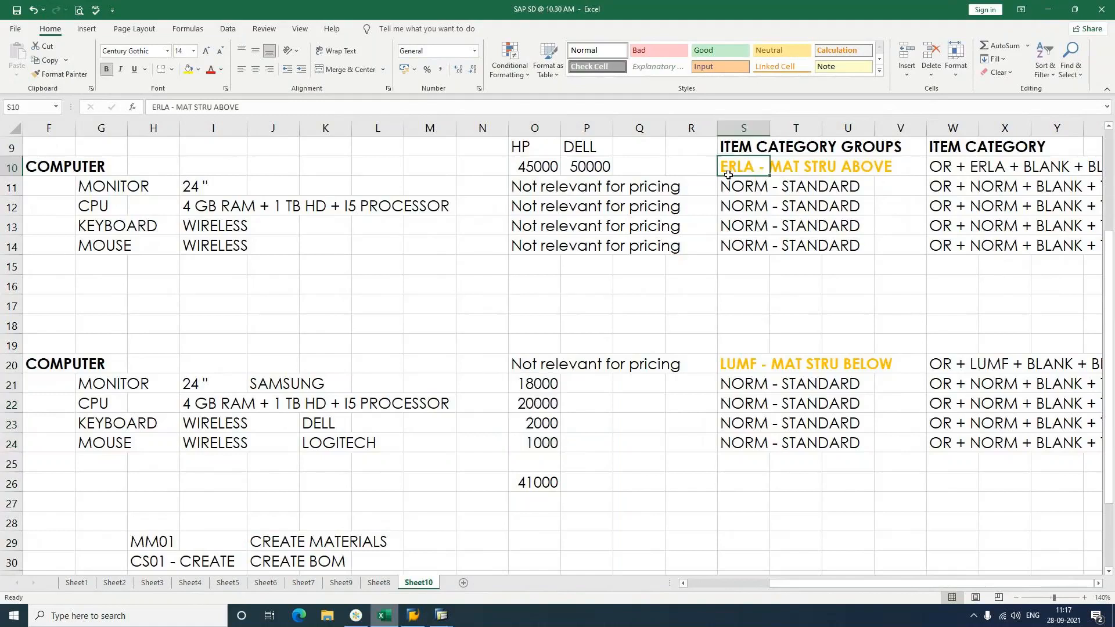
{"action": "left_click", "coordinate": [757, 357]}
{"action": "left_click", "coordinate": [747, 167]}
{"action": "left_click", "coordinate": [746, 364]}
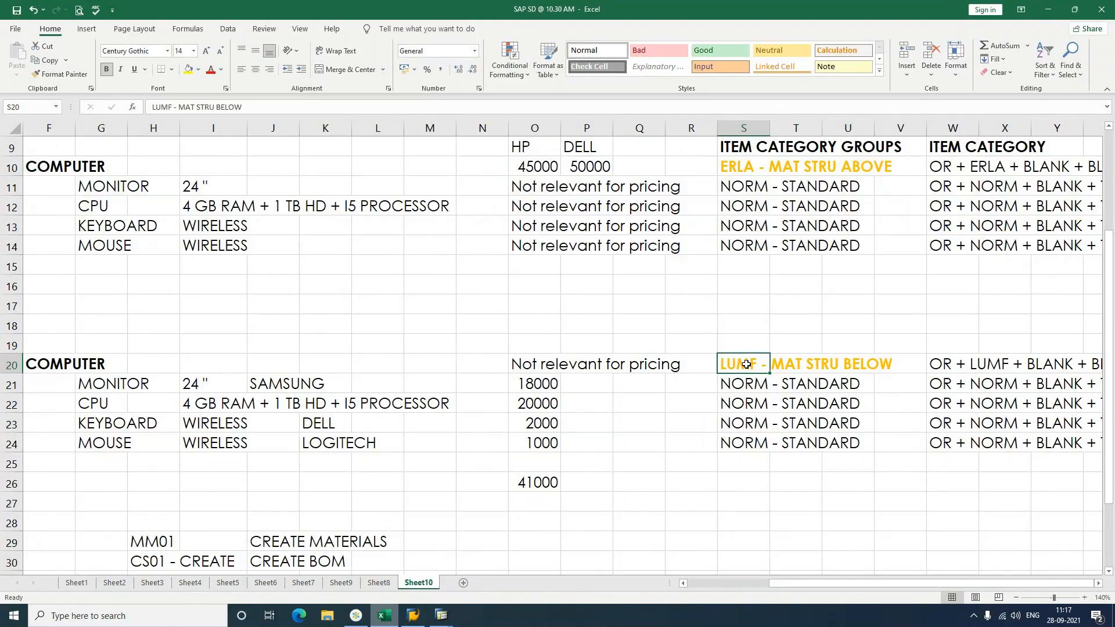
{"action": "left_click", "coordinate": [1100, 584]}
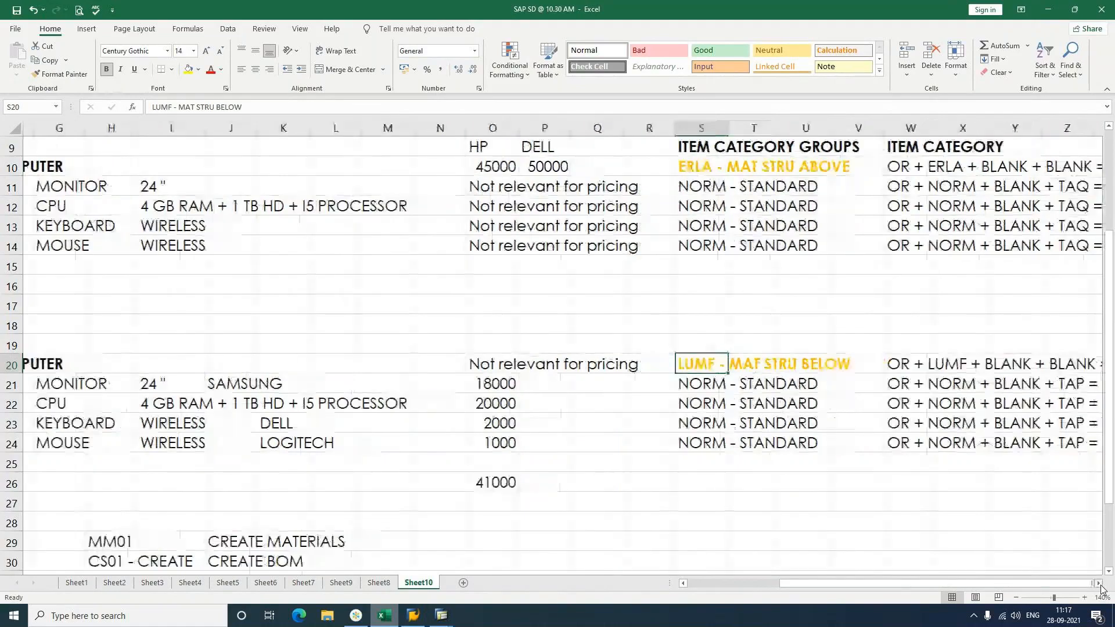
{"action": "left_click", "coordinate": [861, 273]}
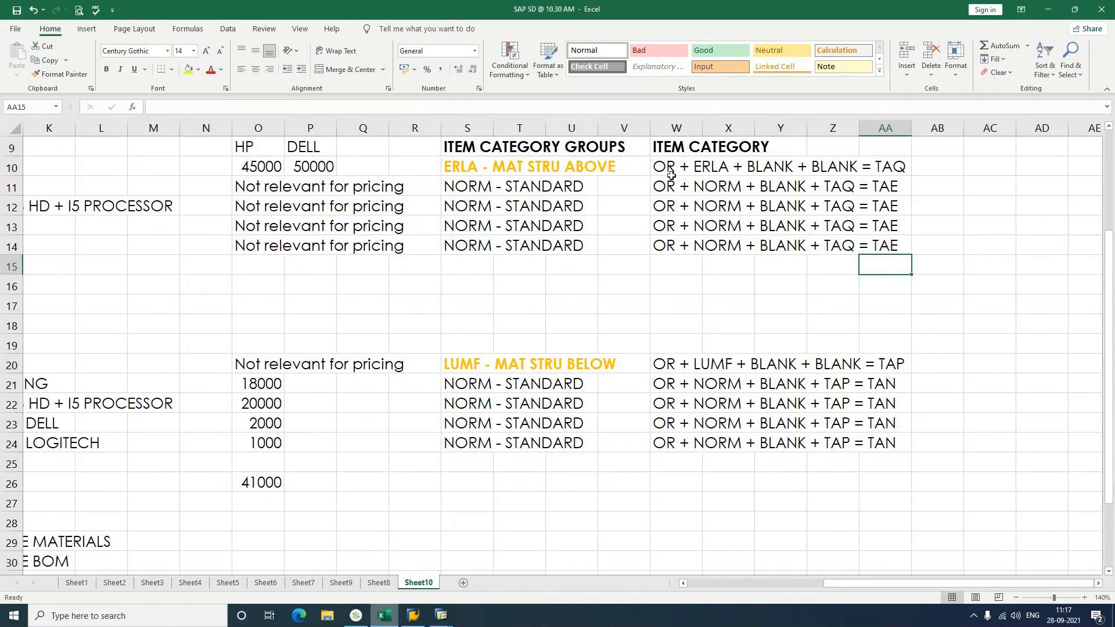
{"action": "left_click_drag", "start_coordinate": [671, 174], "coordinate": [1006, 287]}
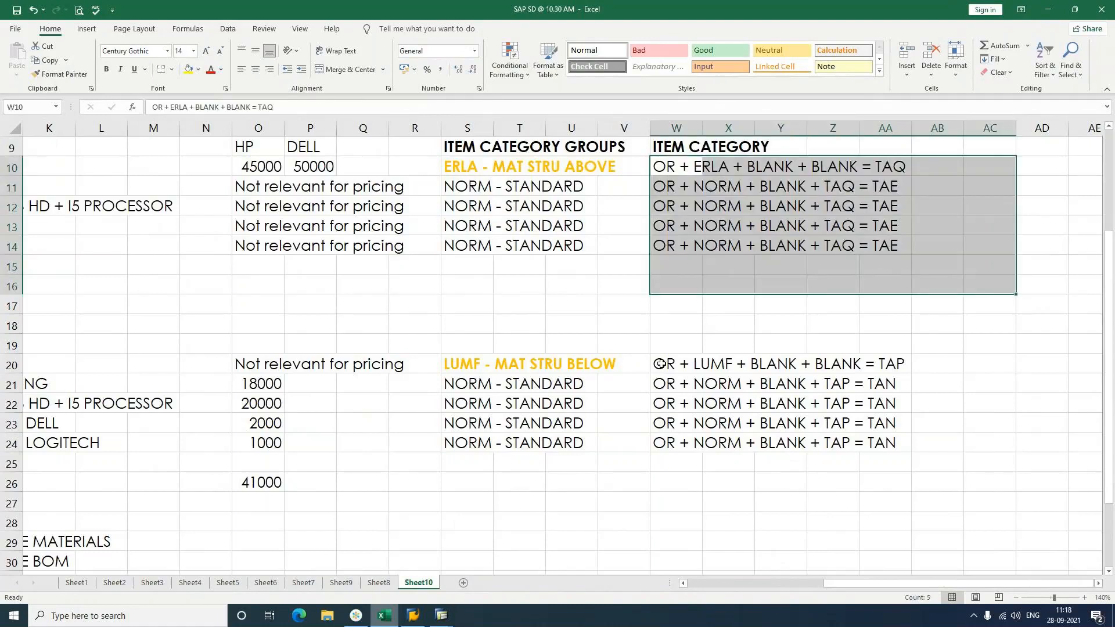
{"action": "left_click_drag", "start_coordinate": [660, 363], "coordinate": [919, 457]}
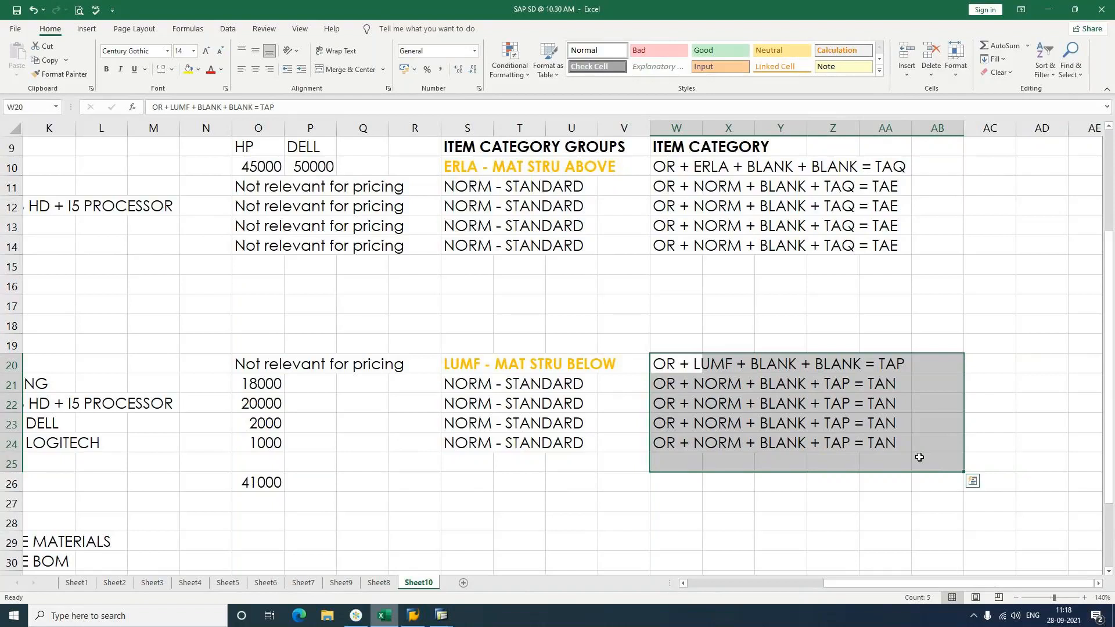
{"action": "left_click", "coordinate": [545, 474]}
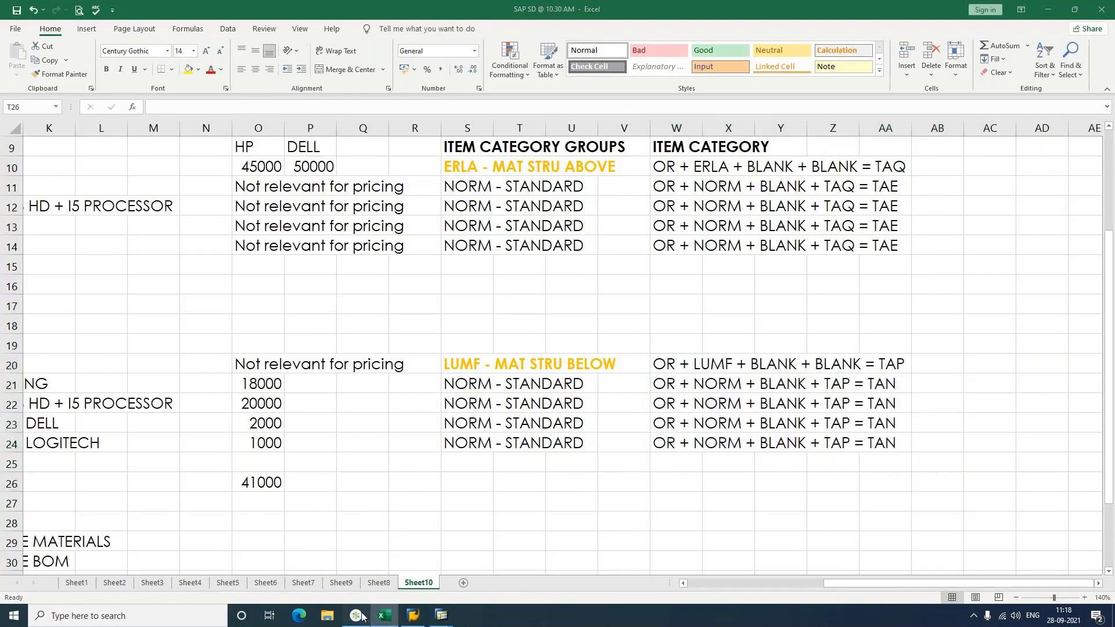